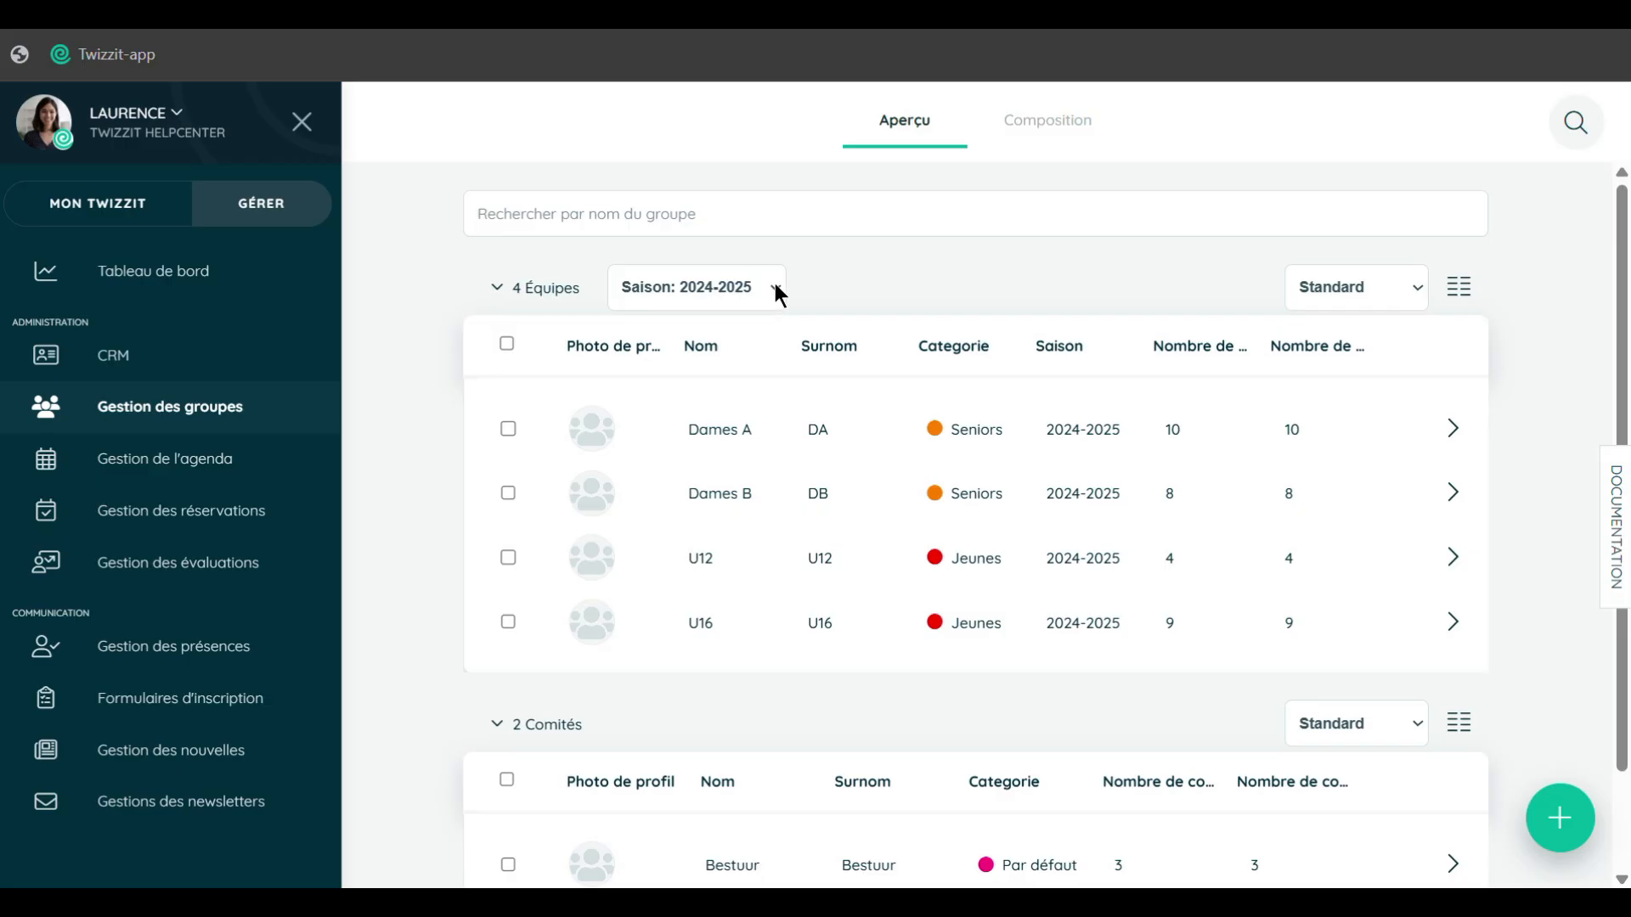
Open the seasons list in the organisation's settings and start adding a new season.
click(776, 292)
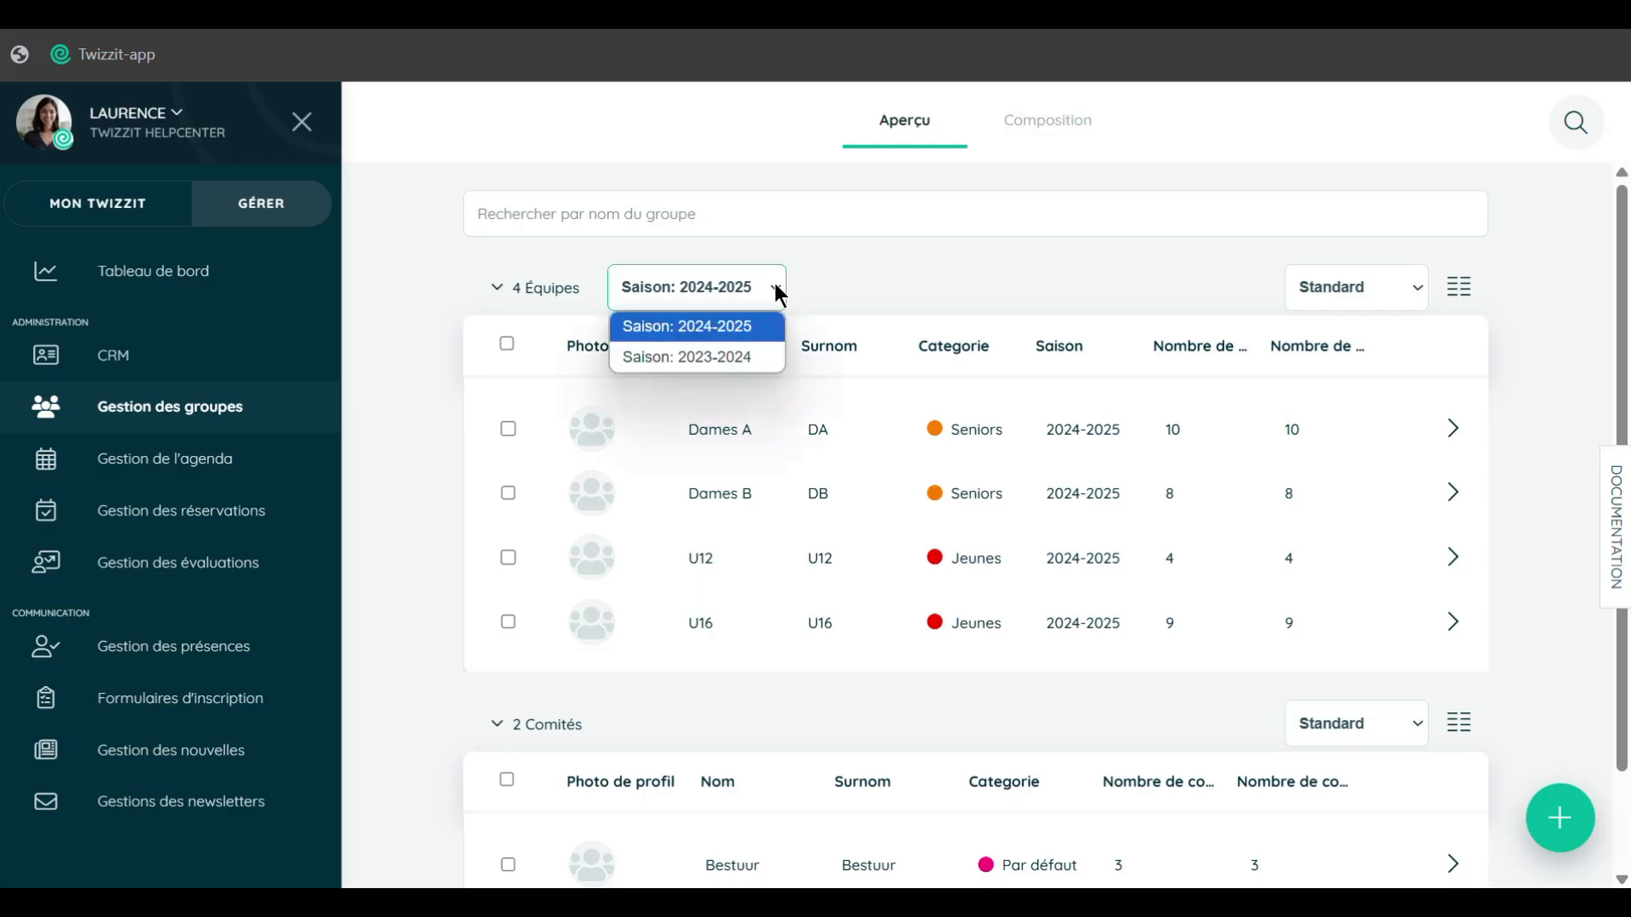
click(751, 338)
scroll(234, 578, down, 5)
scroll(238, 586, down, 1)
click(235, 741)
scroll(408, 699, down, 4)
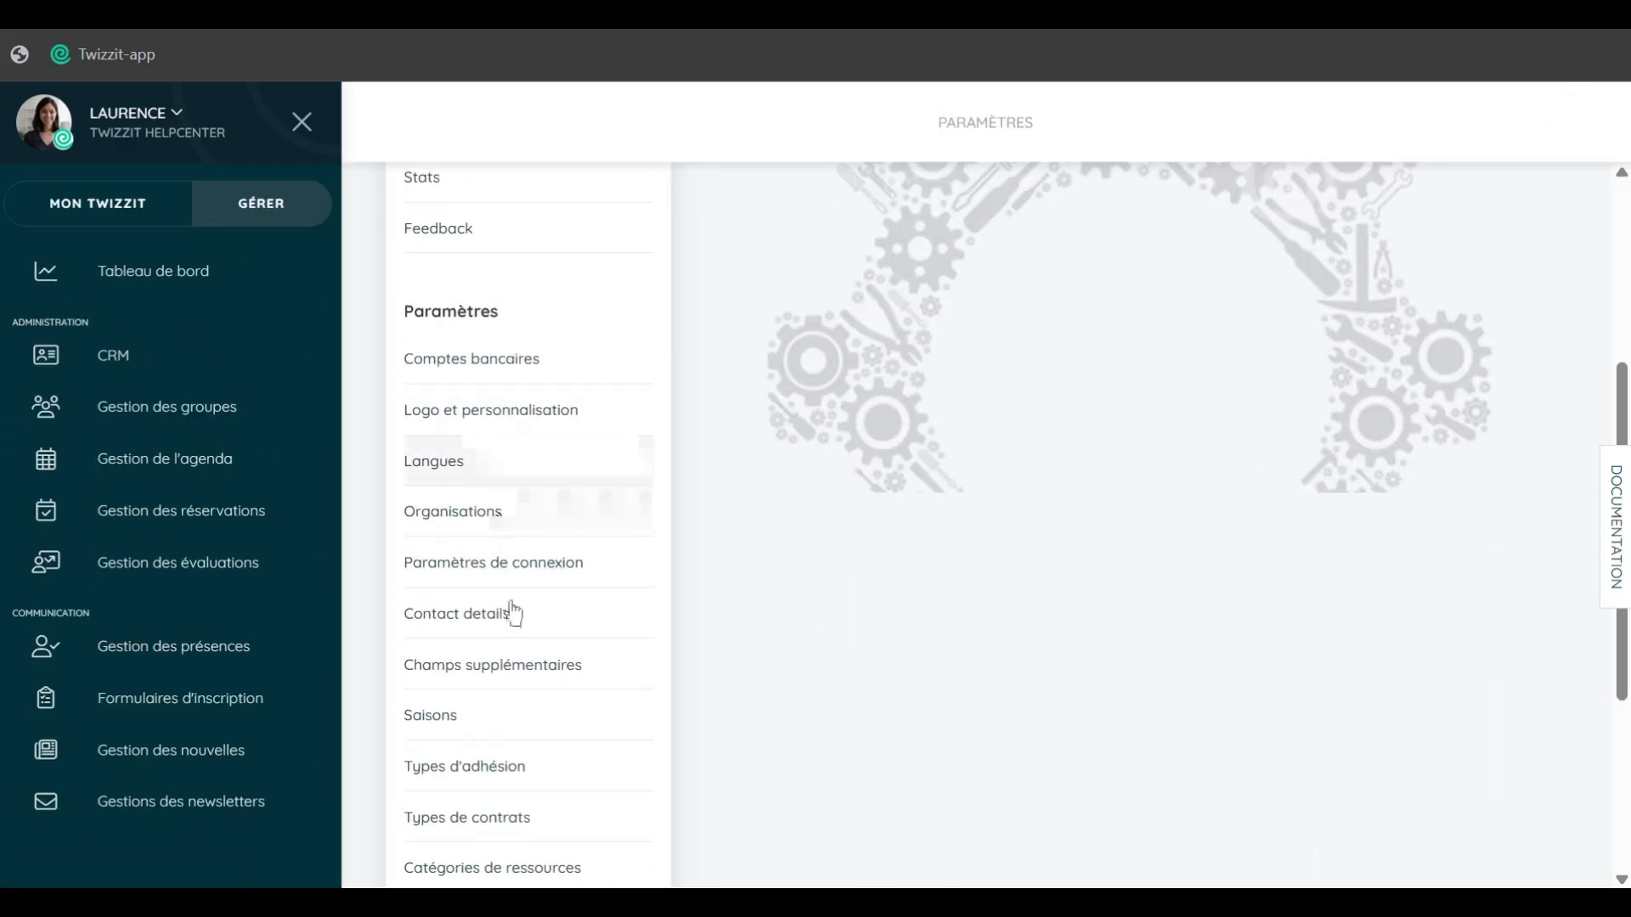
click(517, 719)
click(1558, 817)
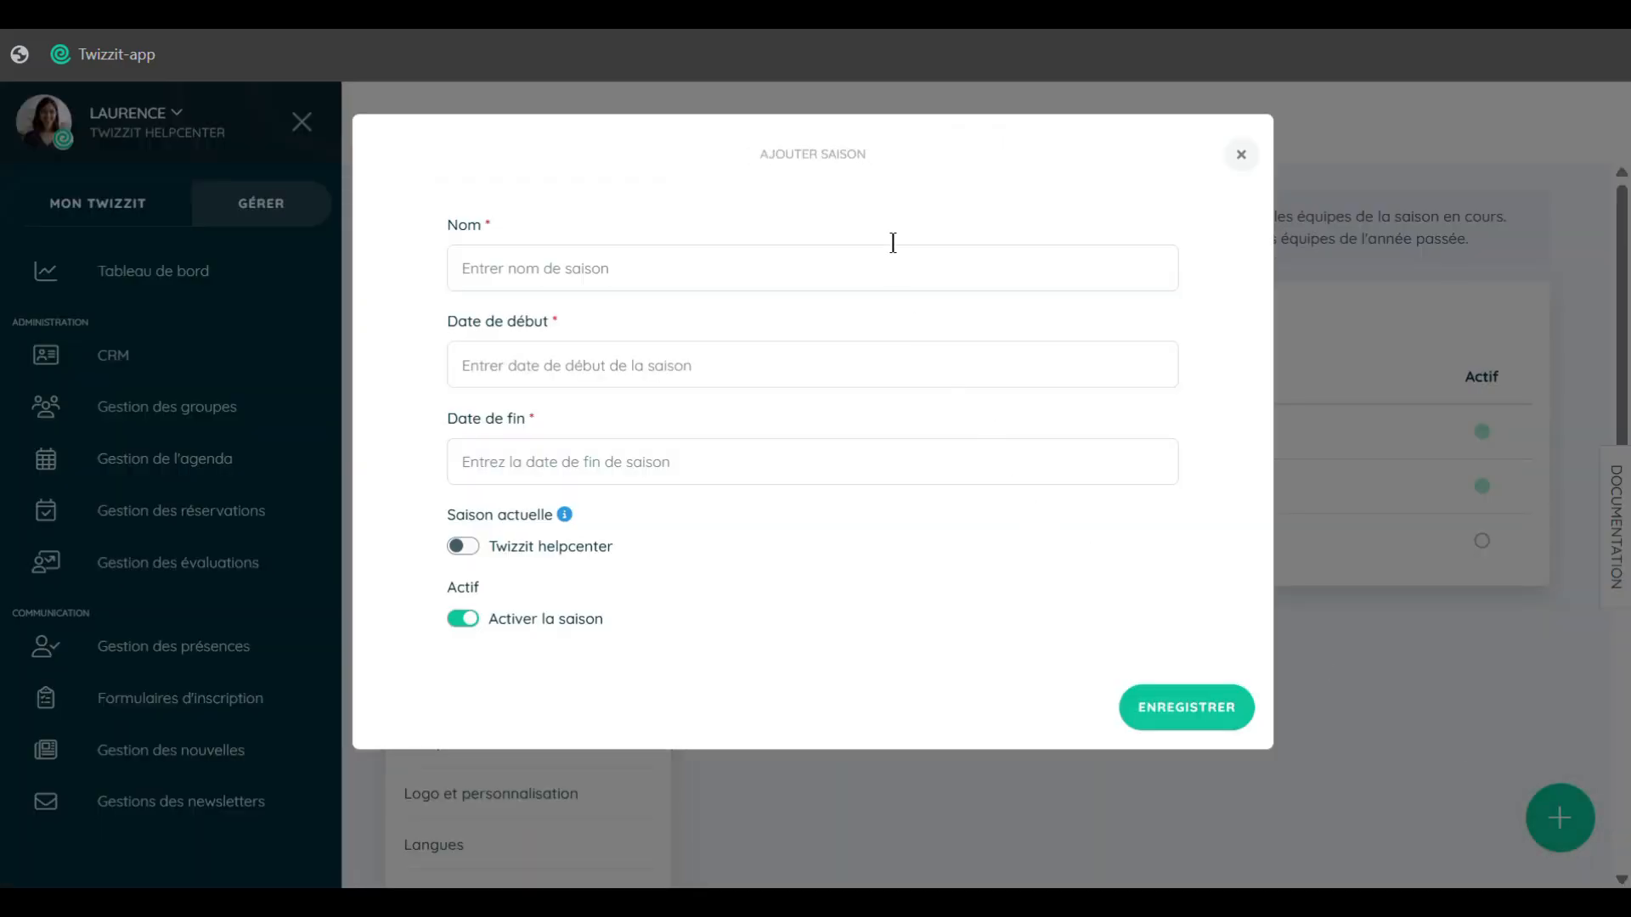
Name the season 2025-2026, set its start date to 15/08/2025 and end date to 30/06/2026, and save it.
click(894, 262)
text(2025-2)
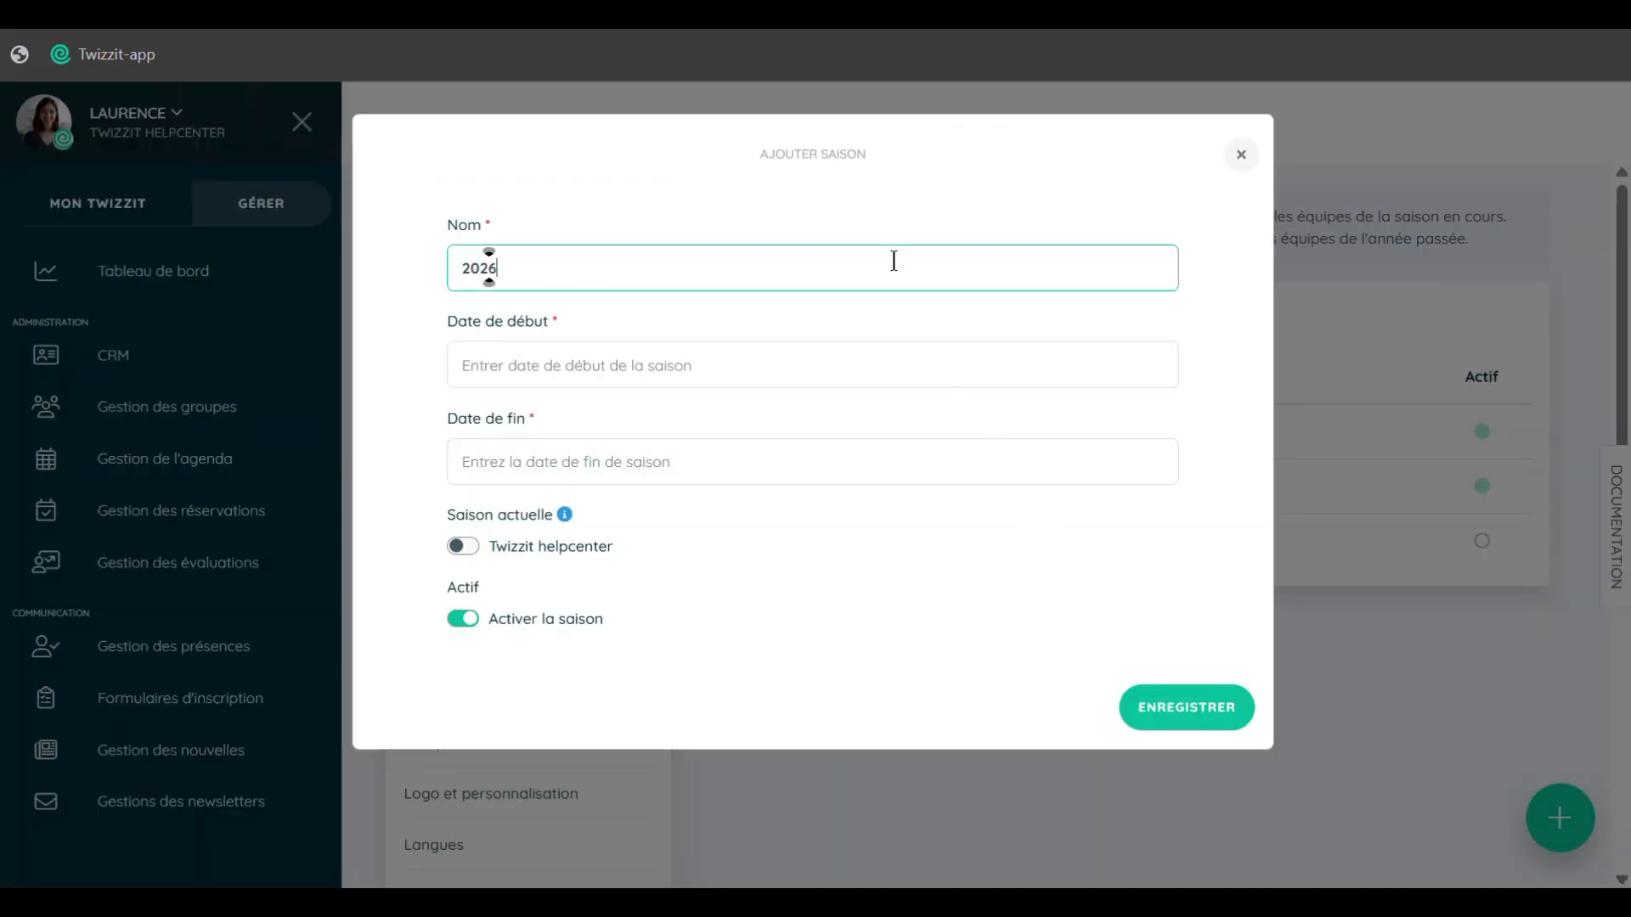
text(026)
click(819, 365)
text(15/08/2025)
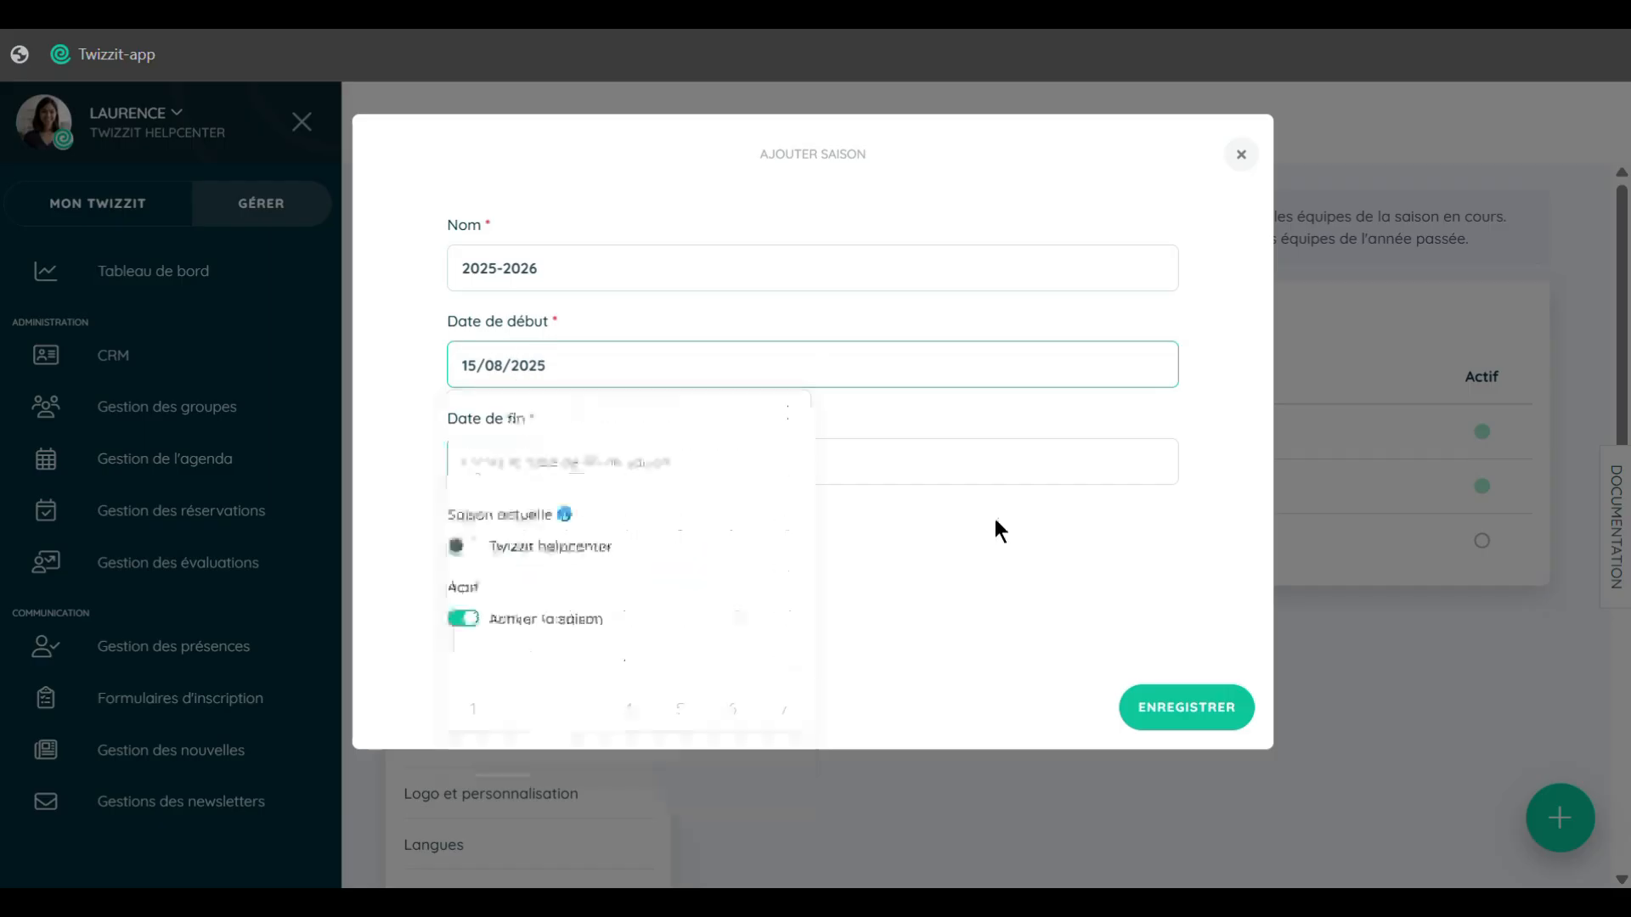
click(995, 448)
text(30/06/)
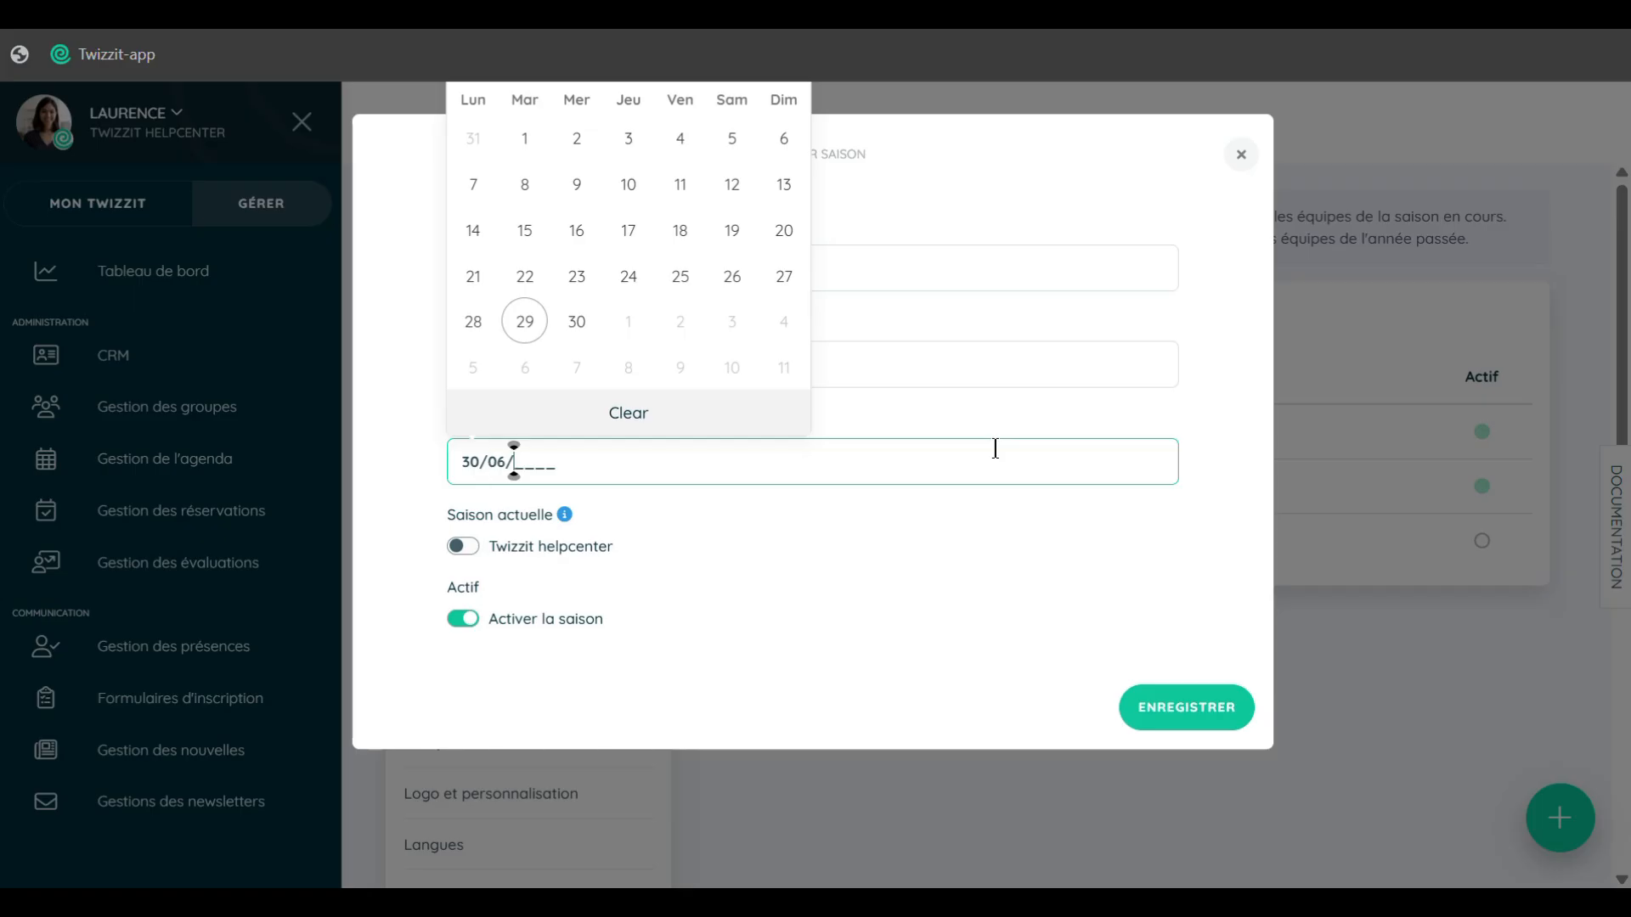
text(2026)
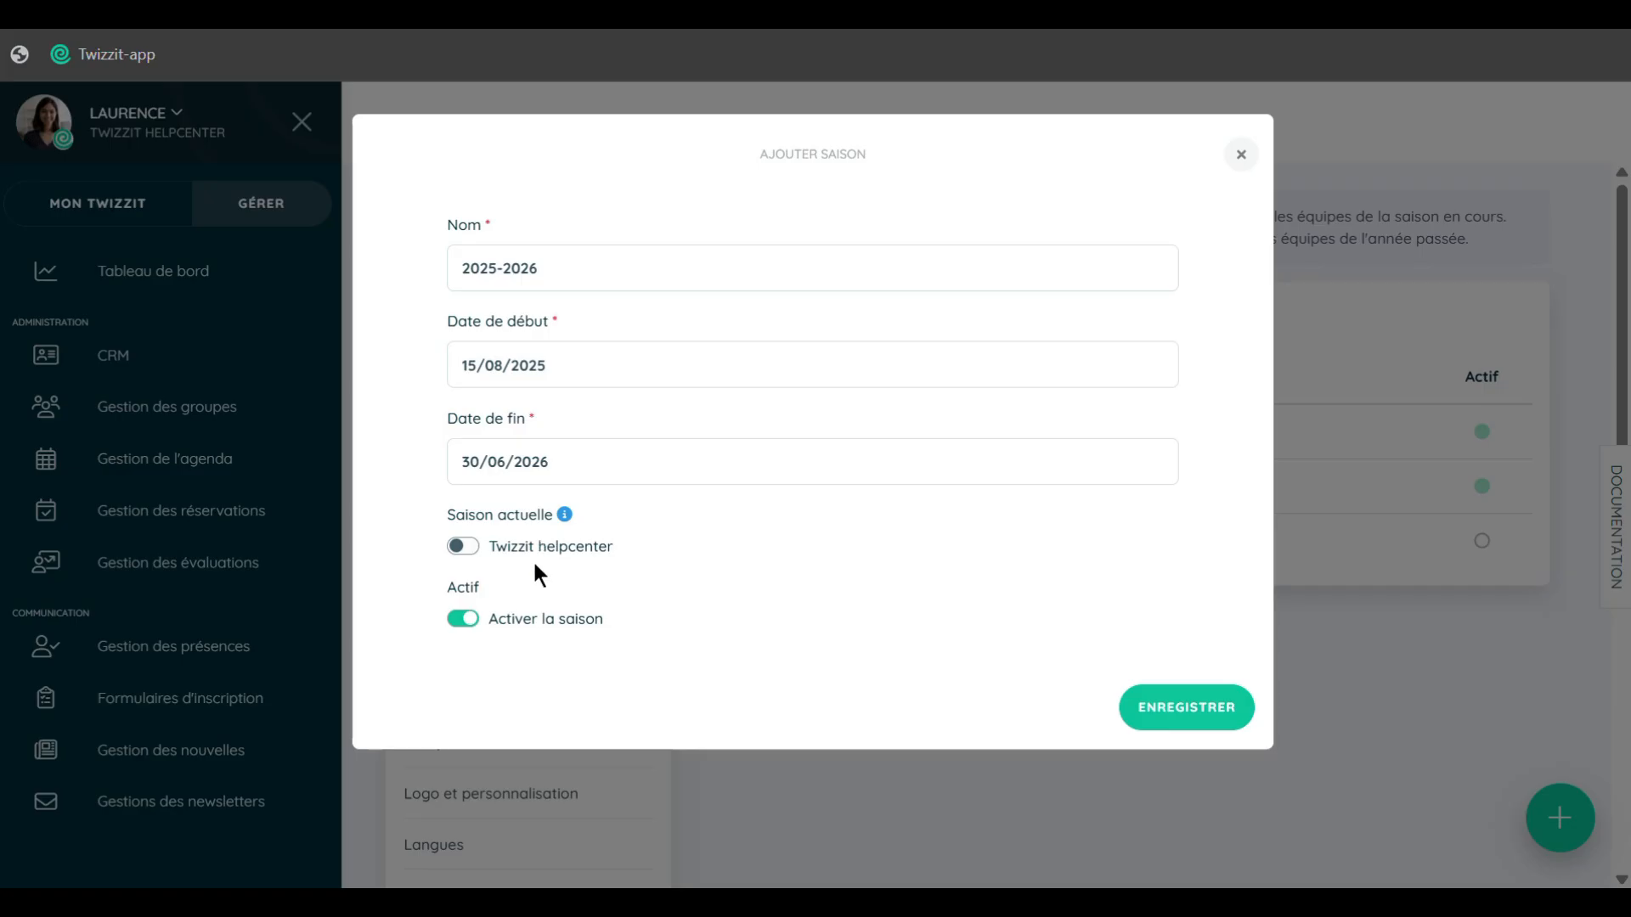
key(Return)
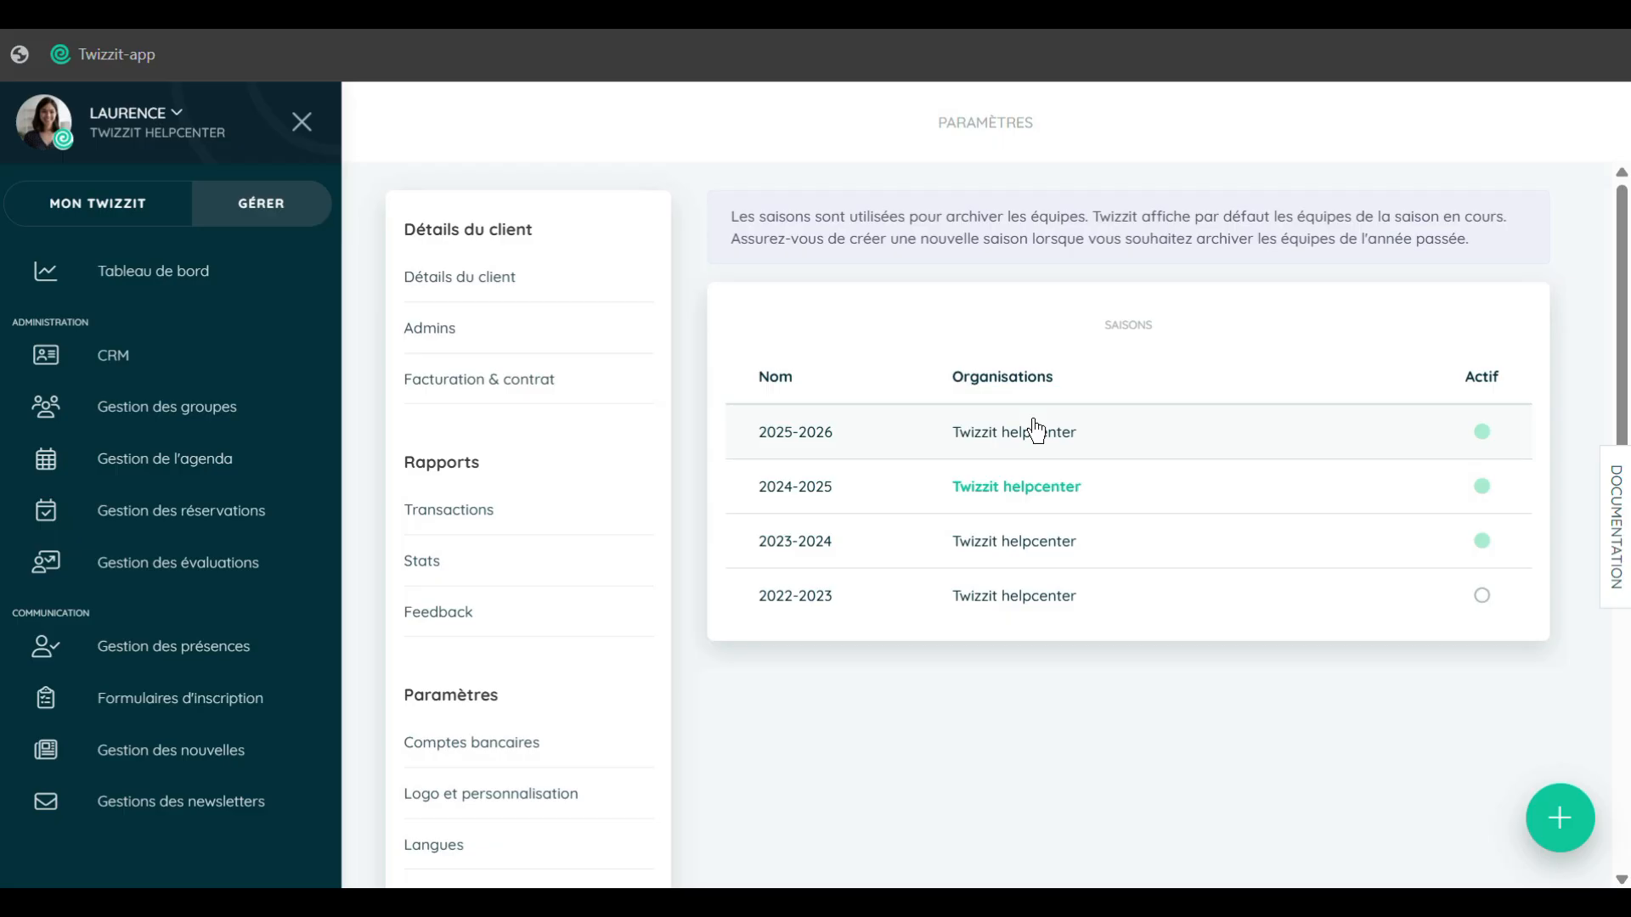
Open group management, view the teams of season 2025-2026, and return to the 2024-2025 teams.
click(173, 419)
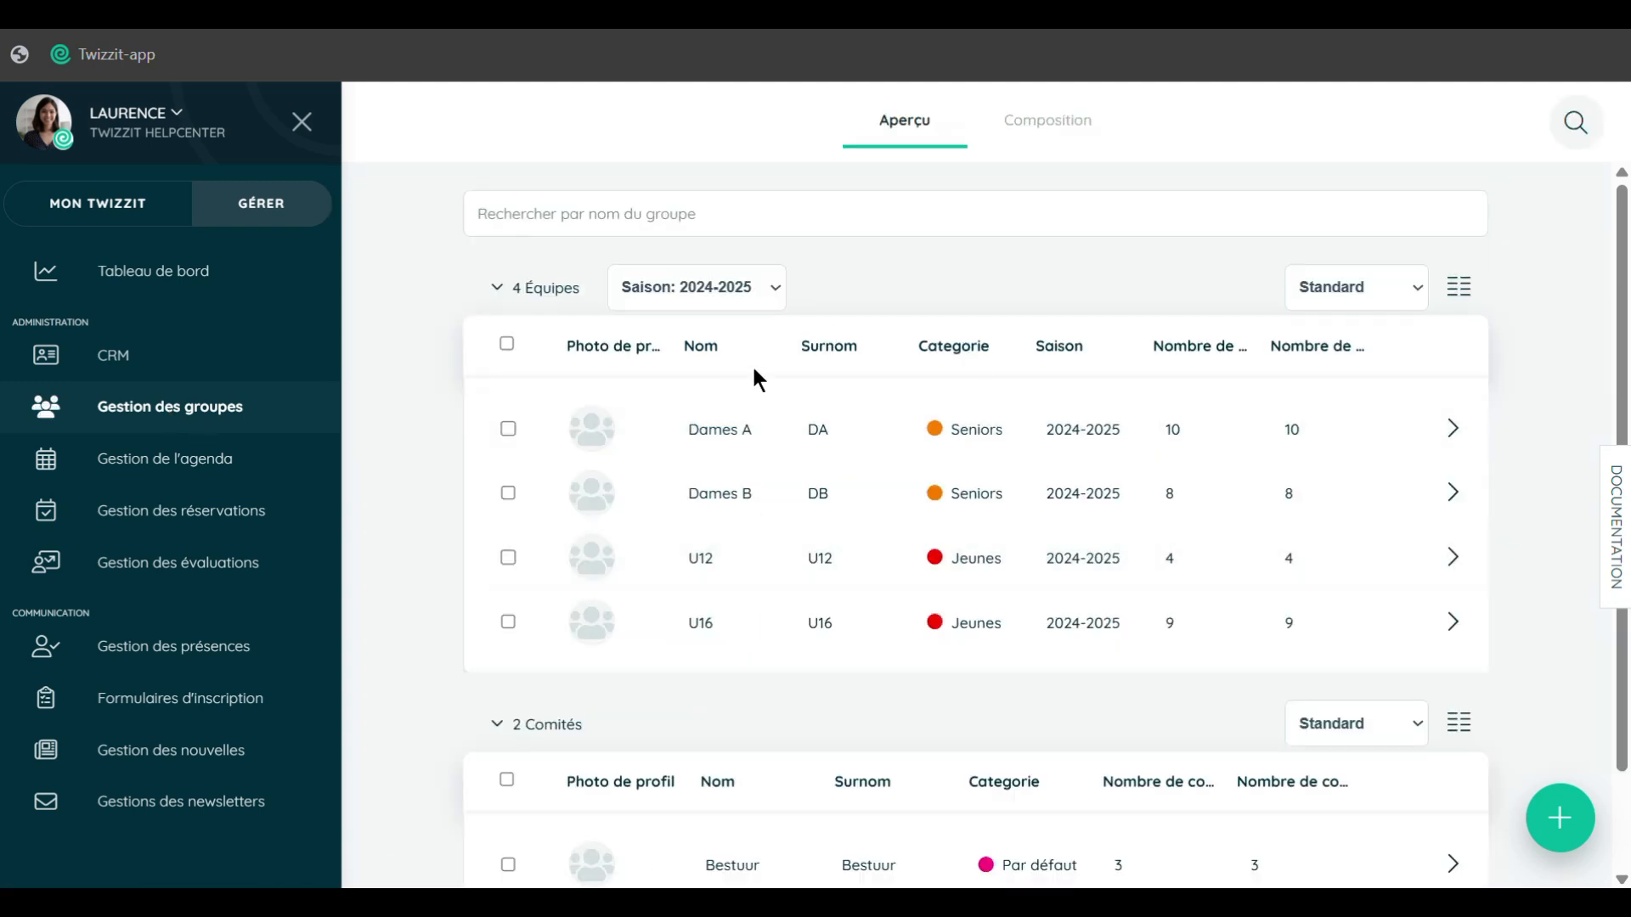
click(771, 291)
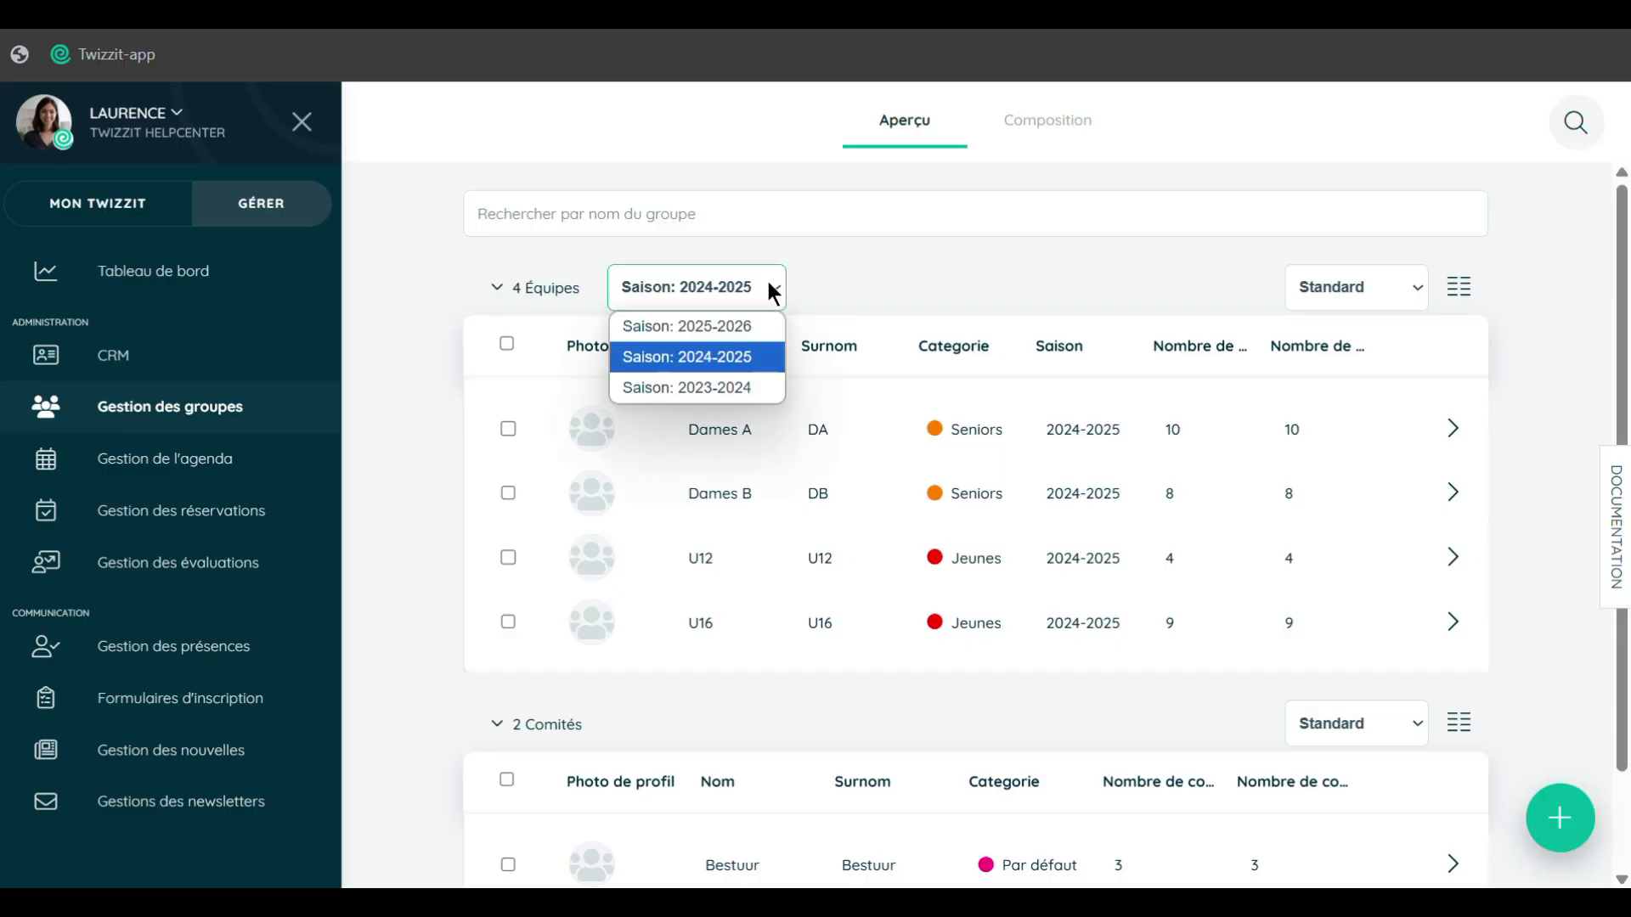
click(753, 329)
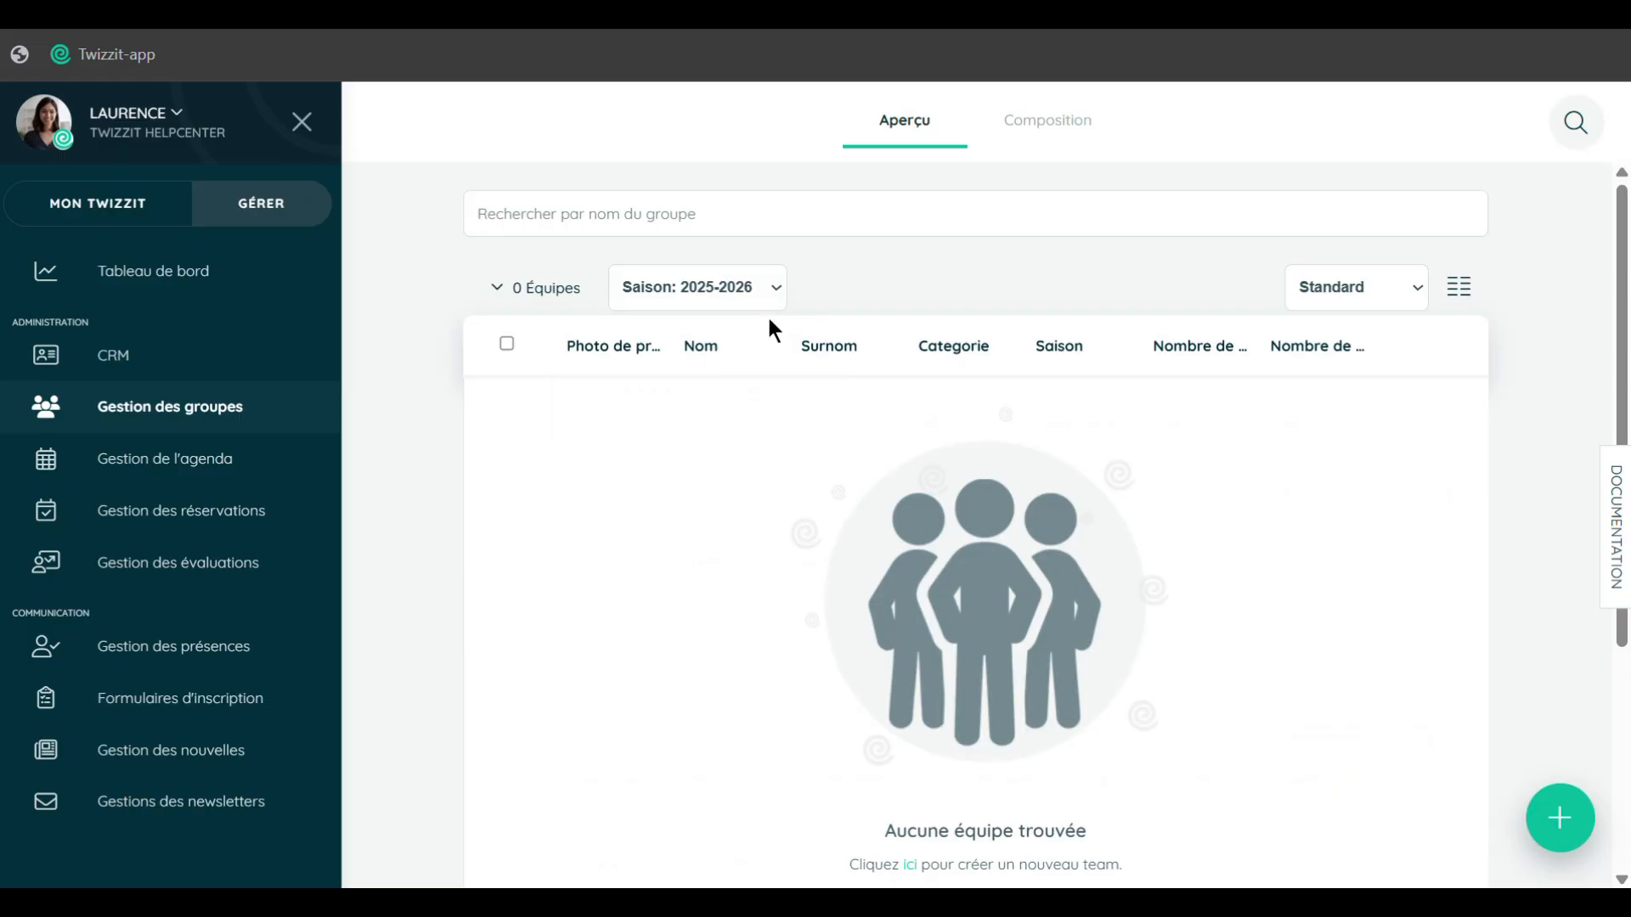
click(761, 291)
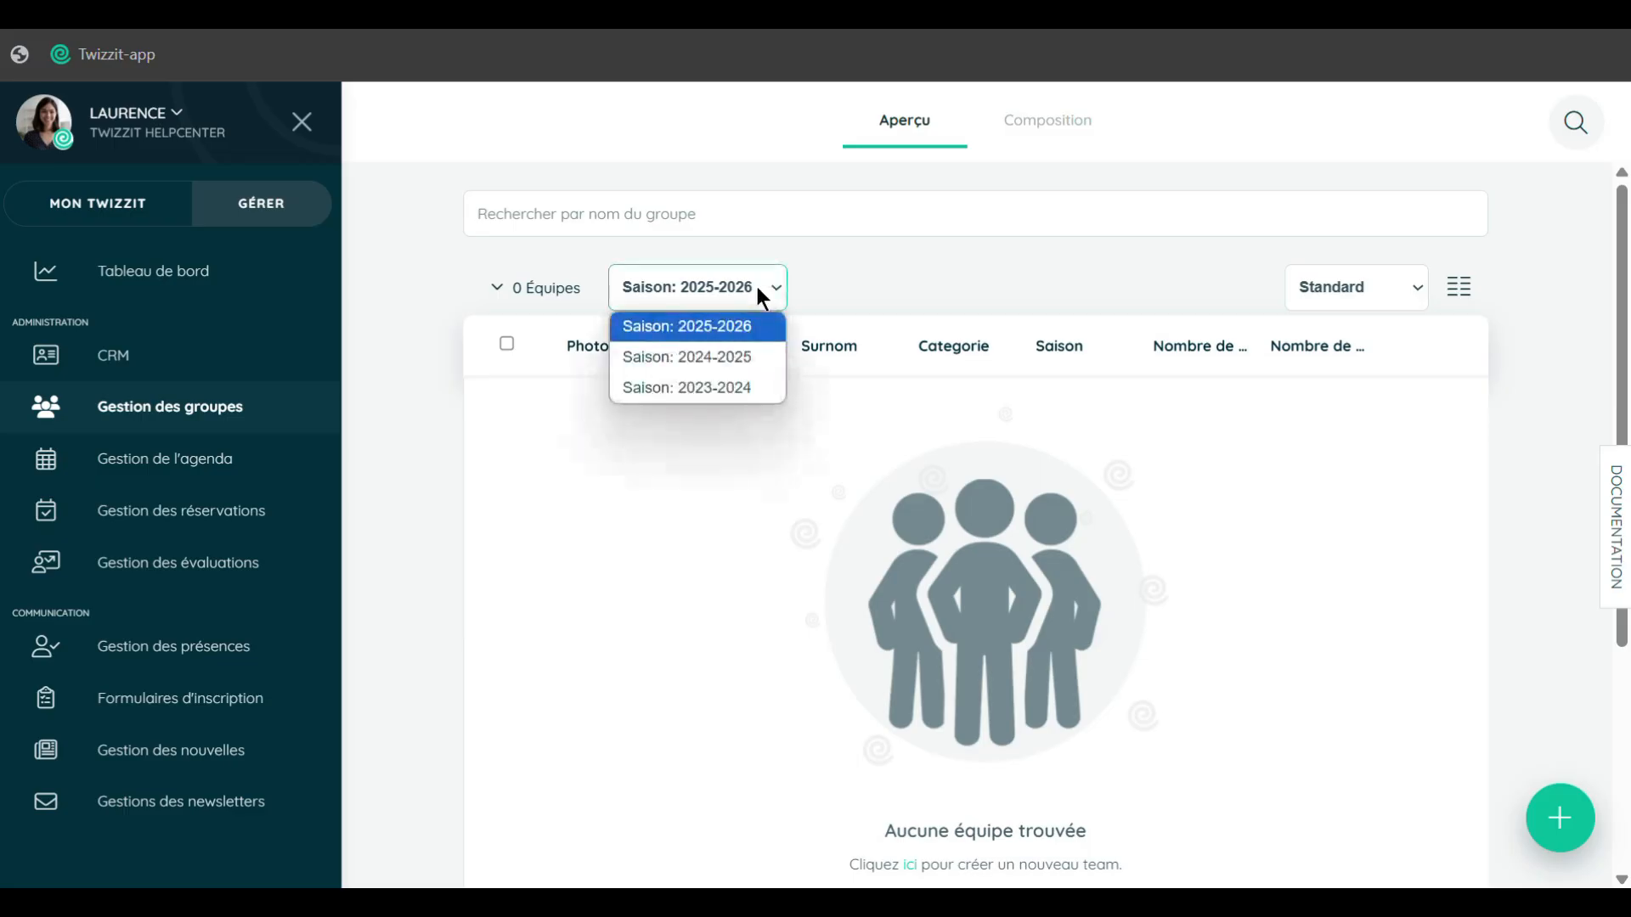
click(759, 355)
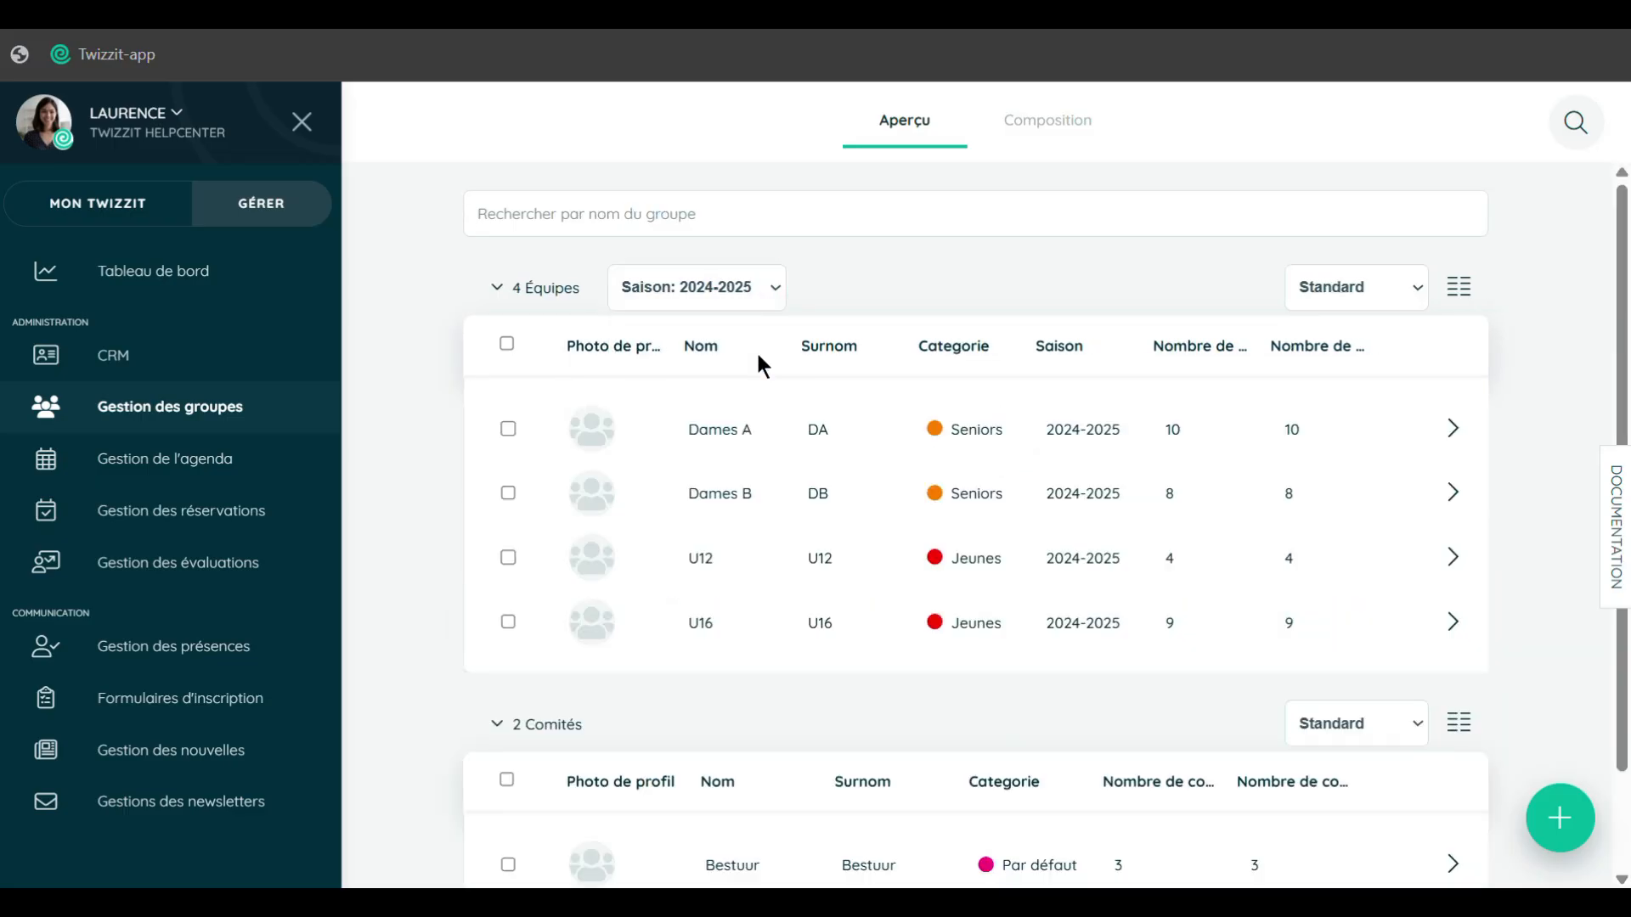
Copy teams Dames A and Dames B to season 2025-2026, including only their group contacts with the function Joueur.
click(508, 428)
click(508, 492)
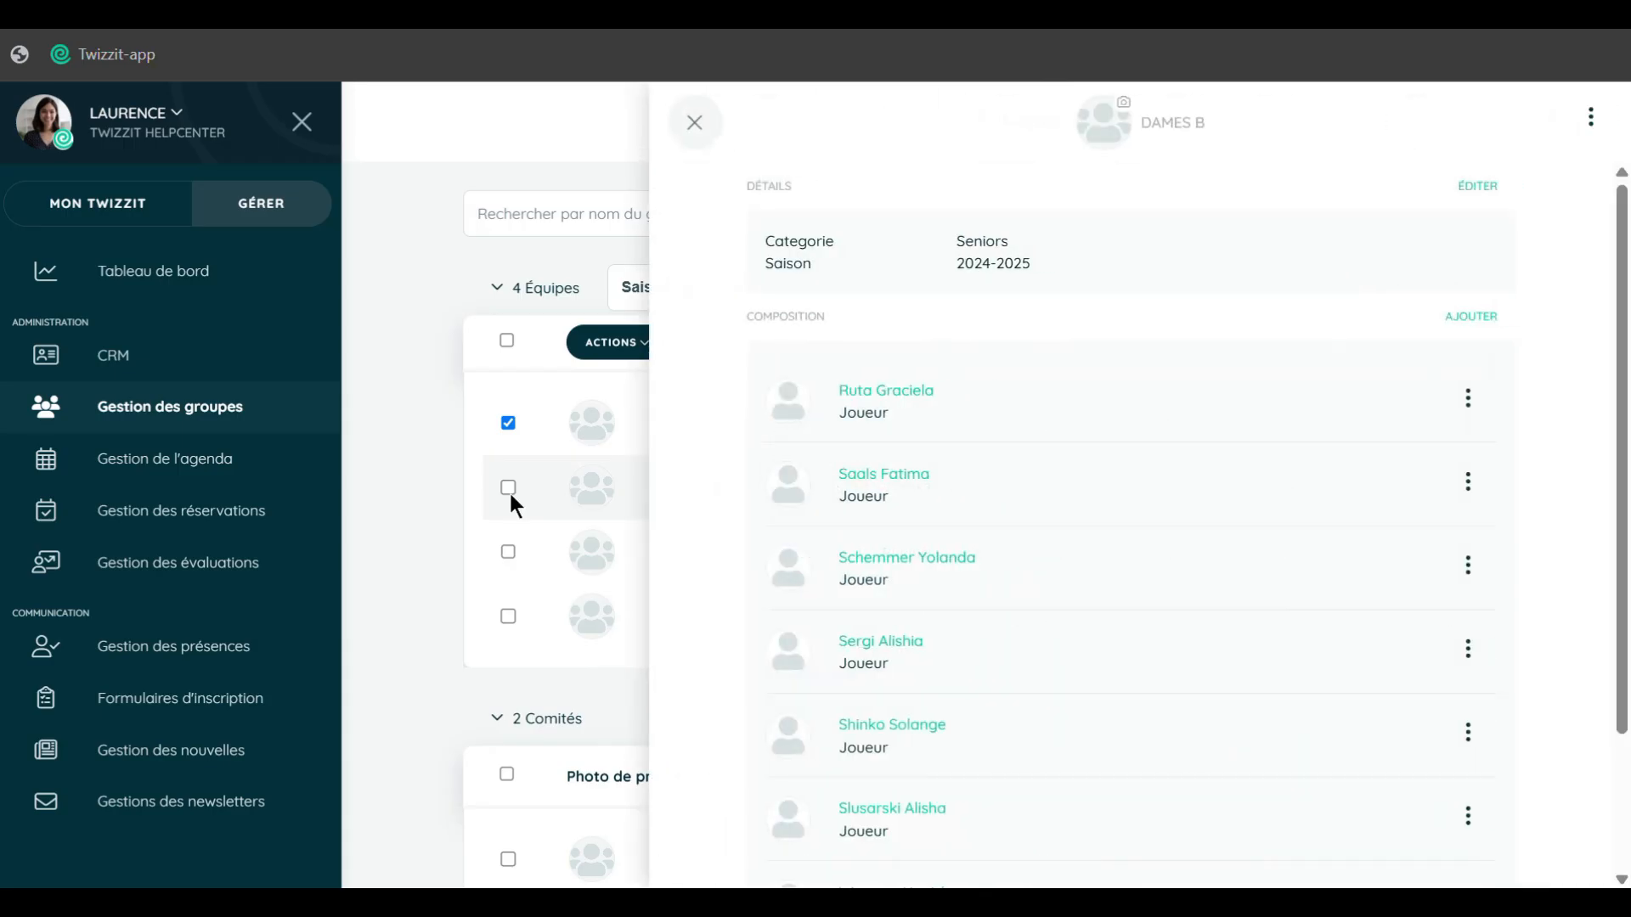
click(695, 122)
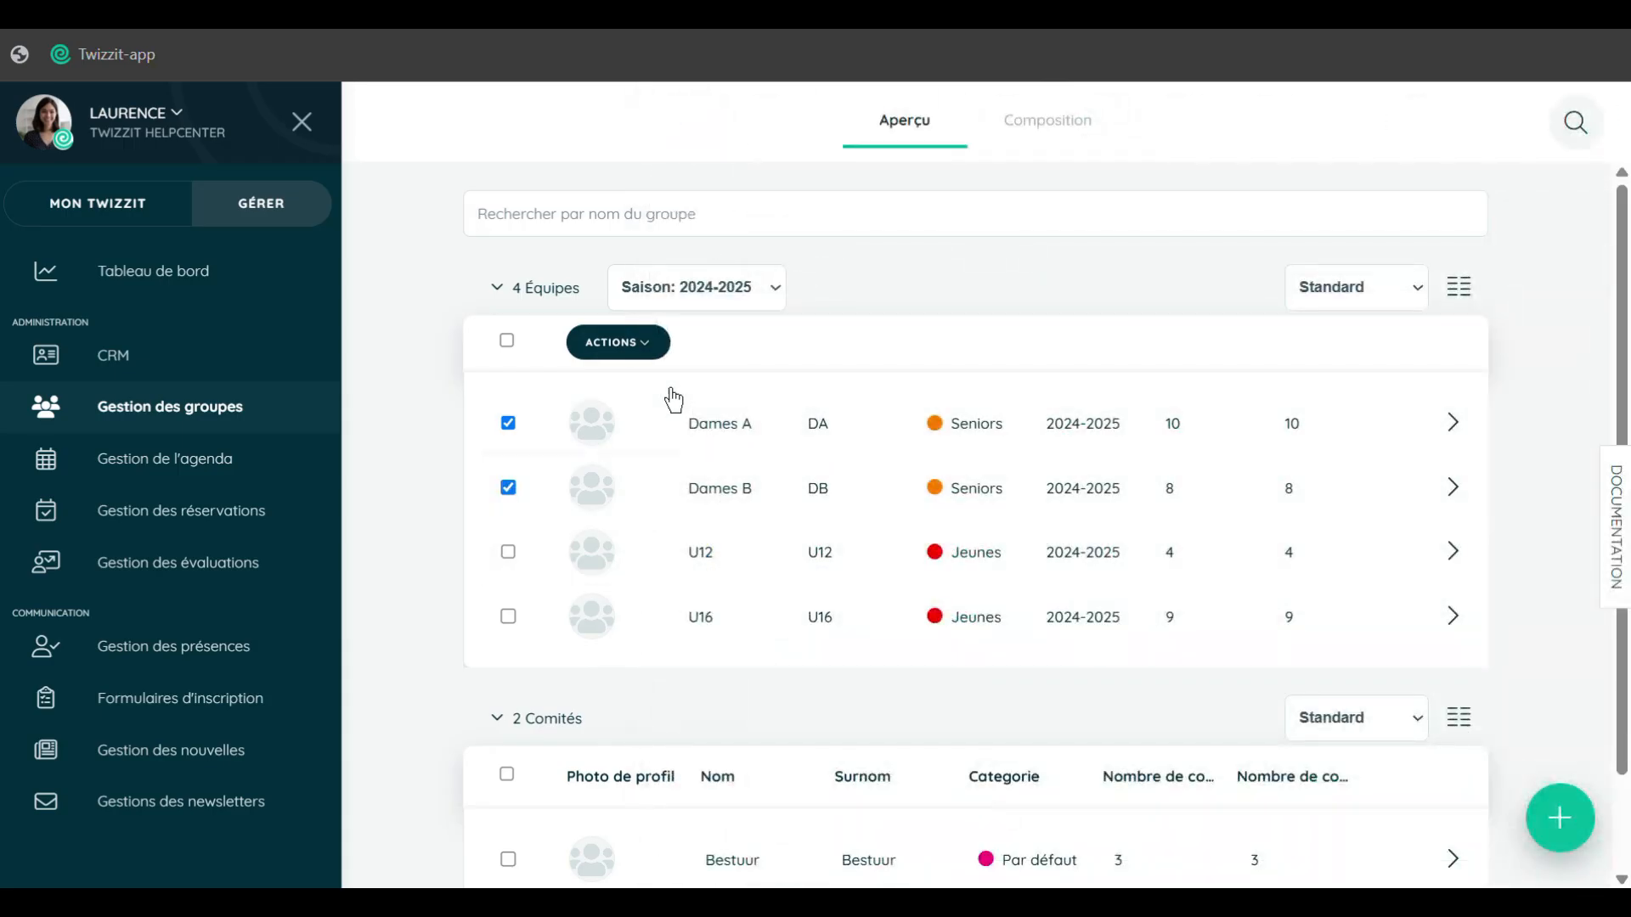
click(654, 346)
click(735, 437)
click(778, 246)
click(790, 279)
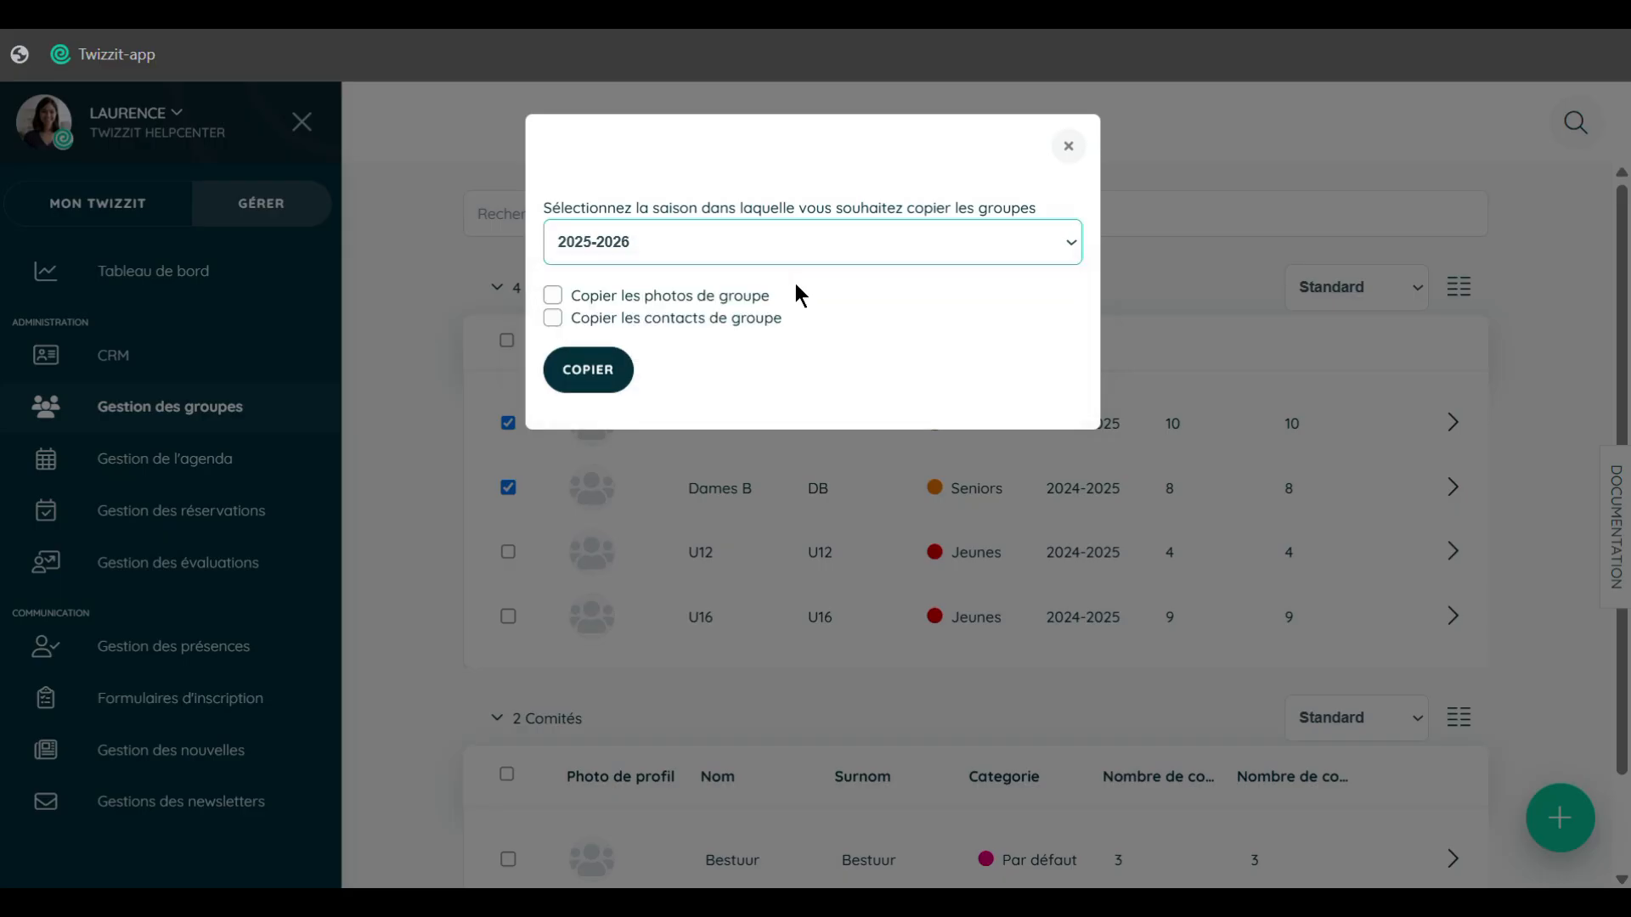
click(714, 322)
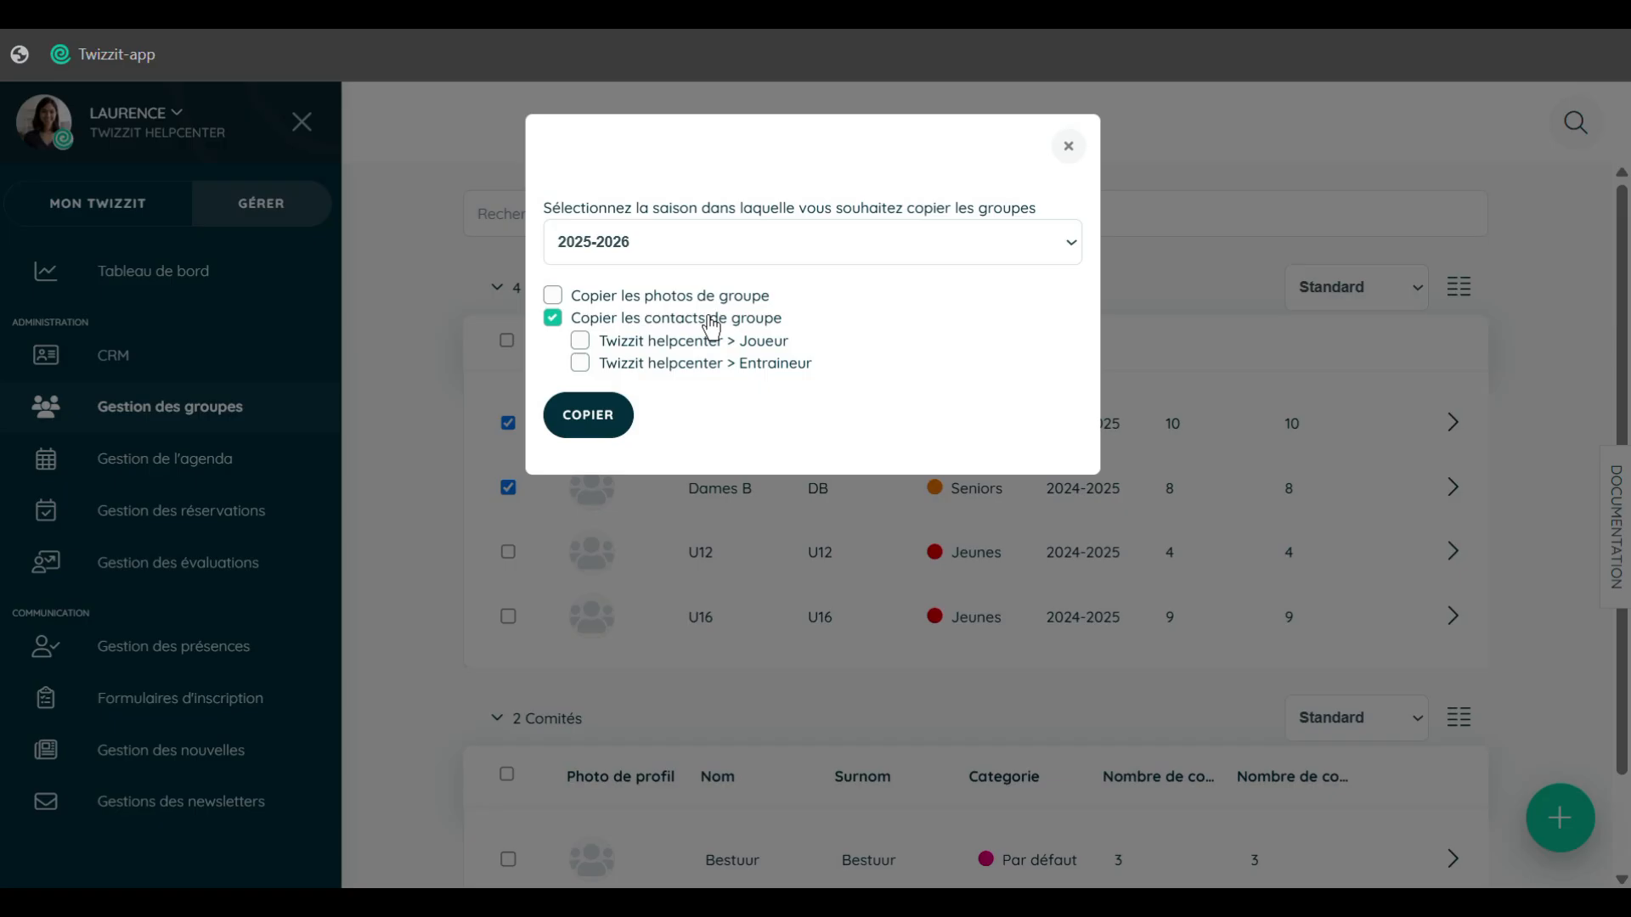
click(581, 341)
click(595, 415)
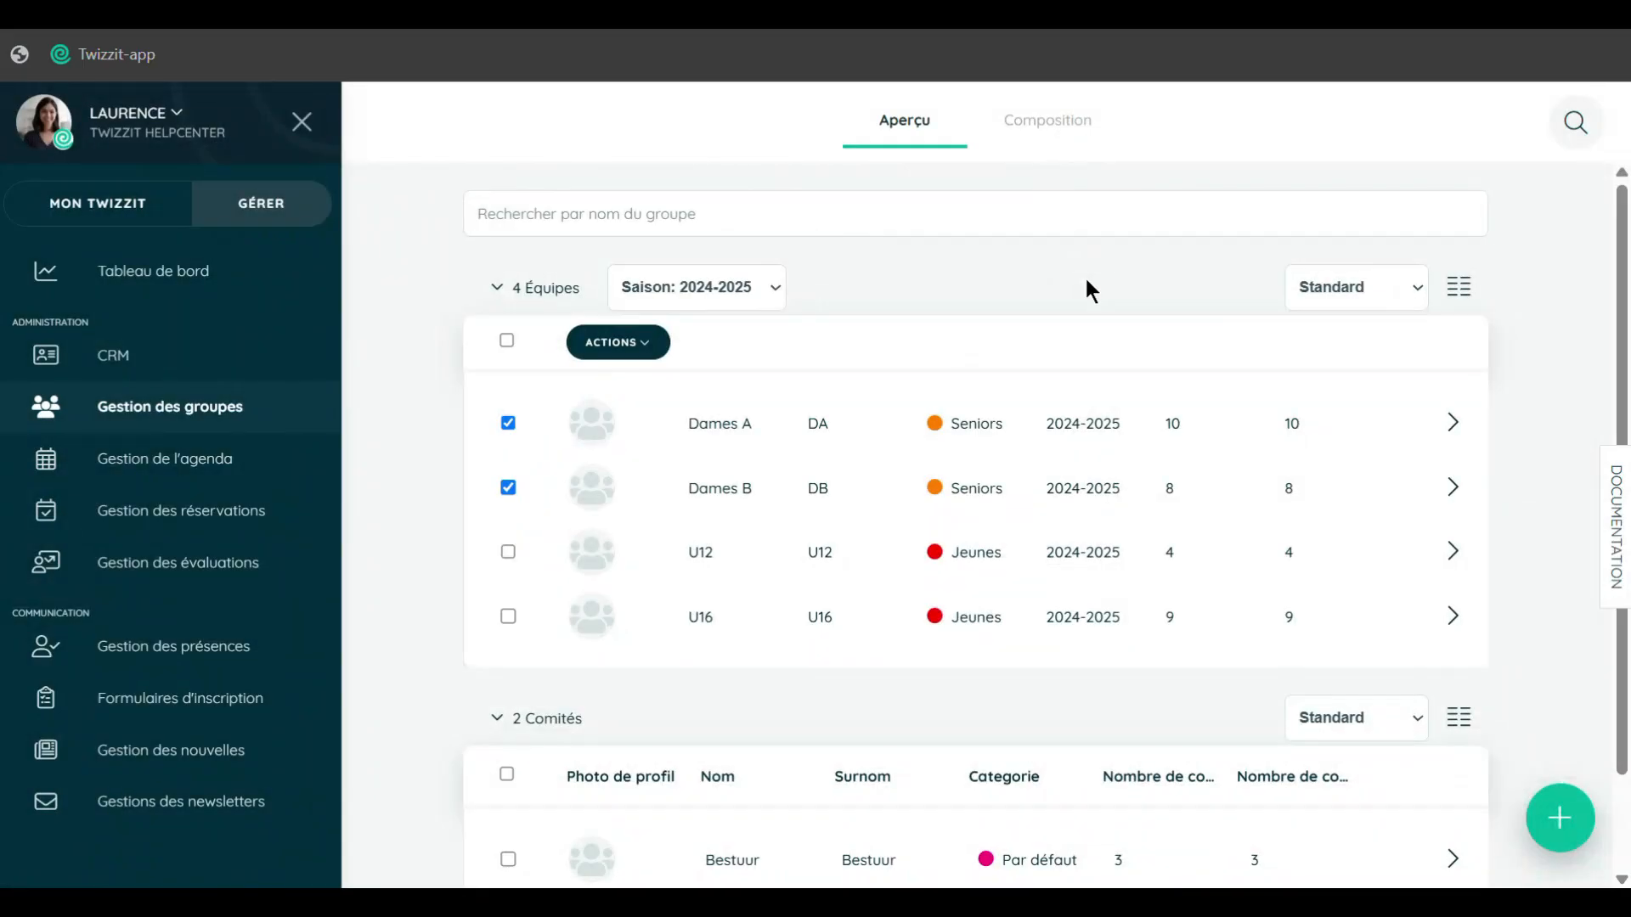
Check the copied teams under season 2025-2026 and switch the list back to season 2024-2025.
click(722, 289)
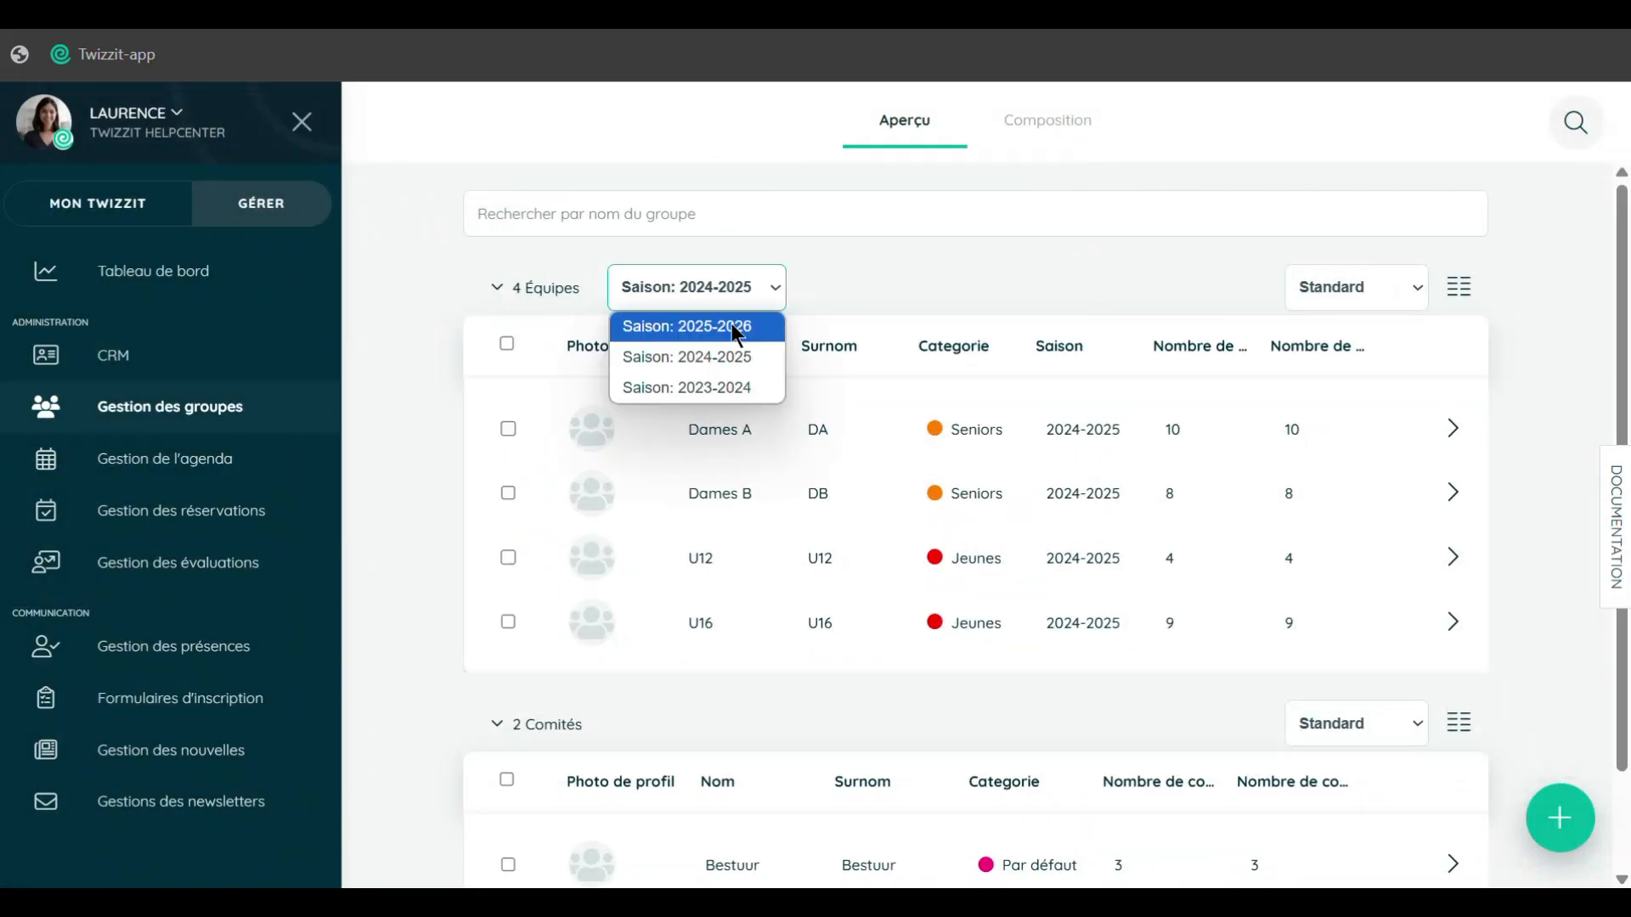
click(731, 327)
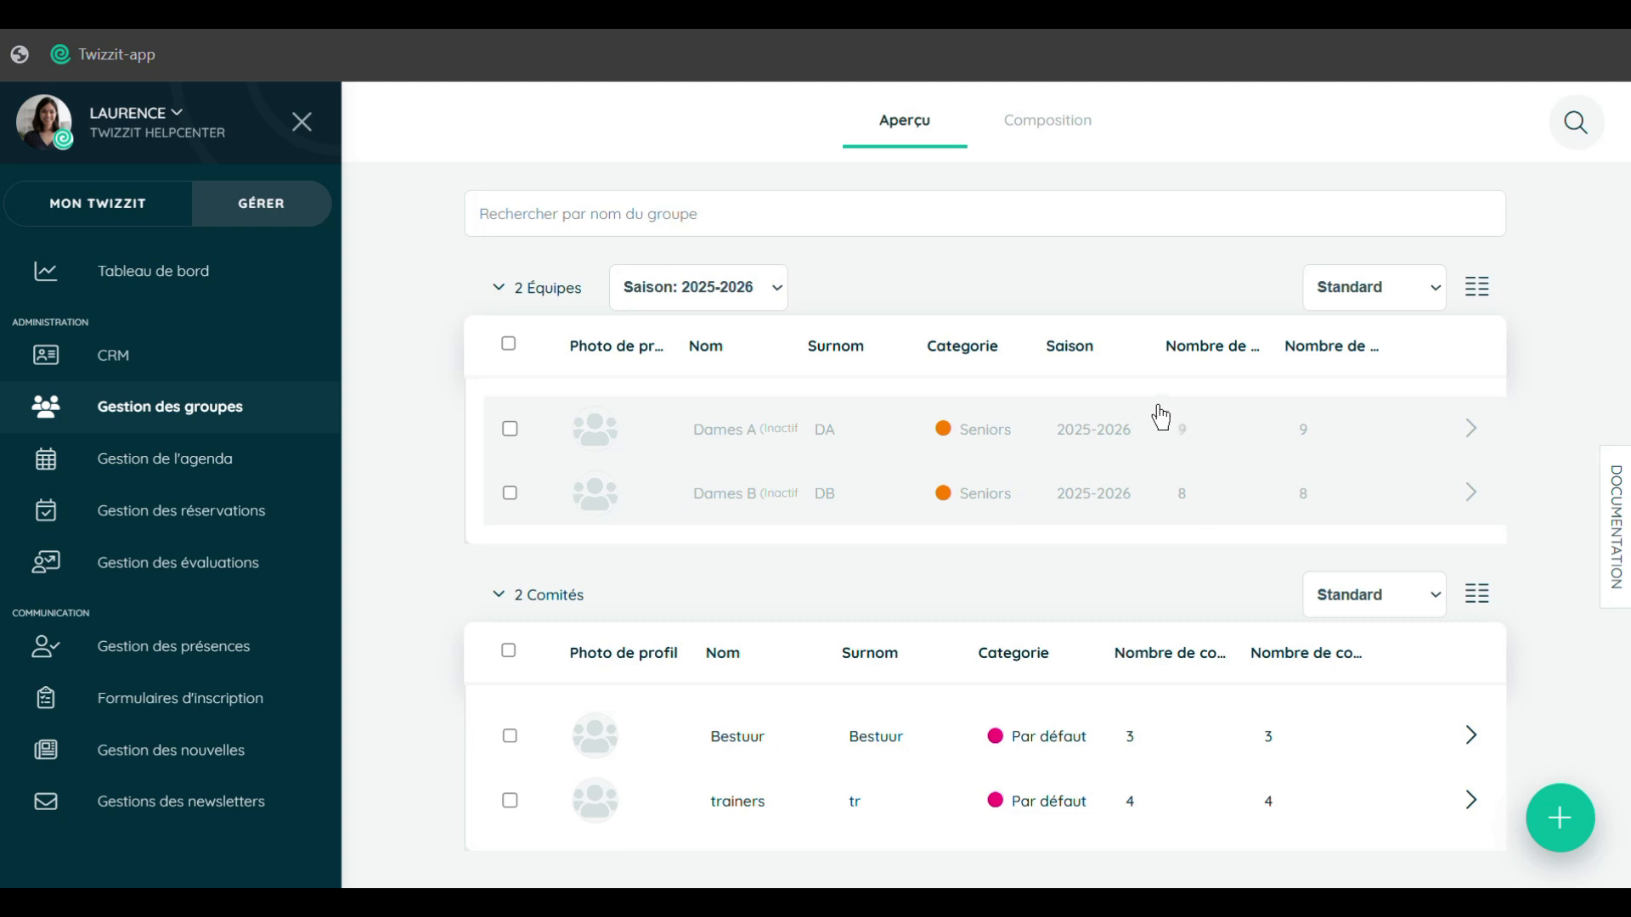
click(769, 286)
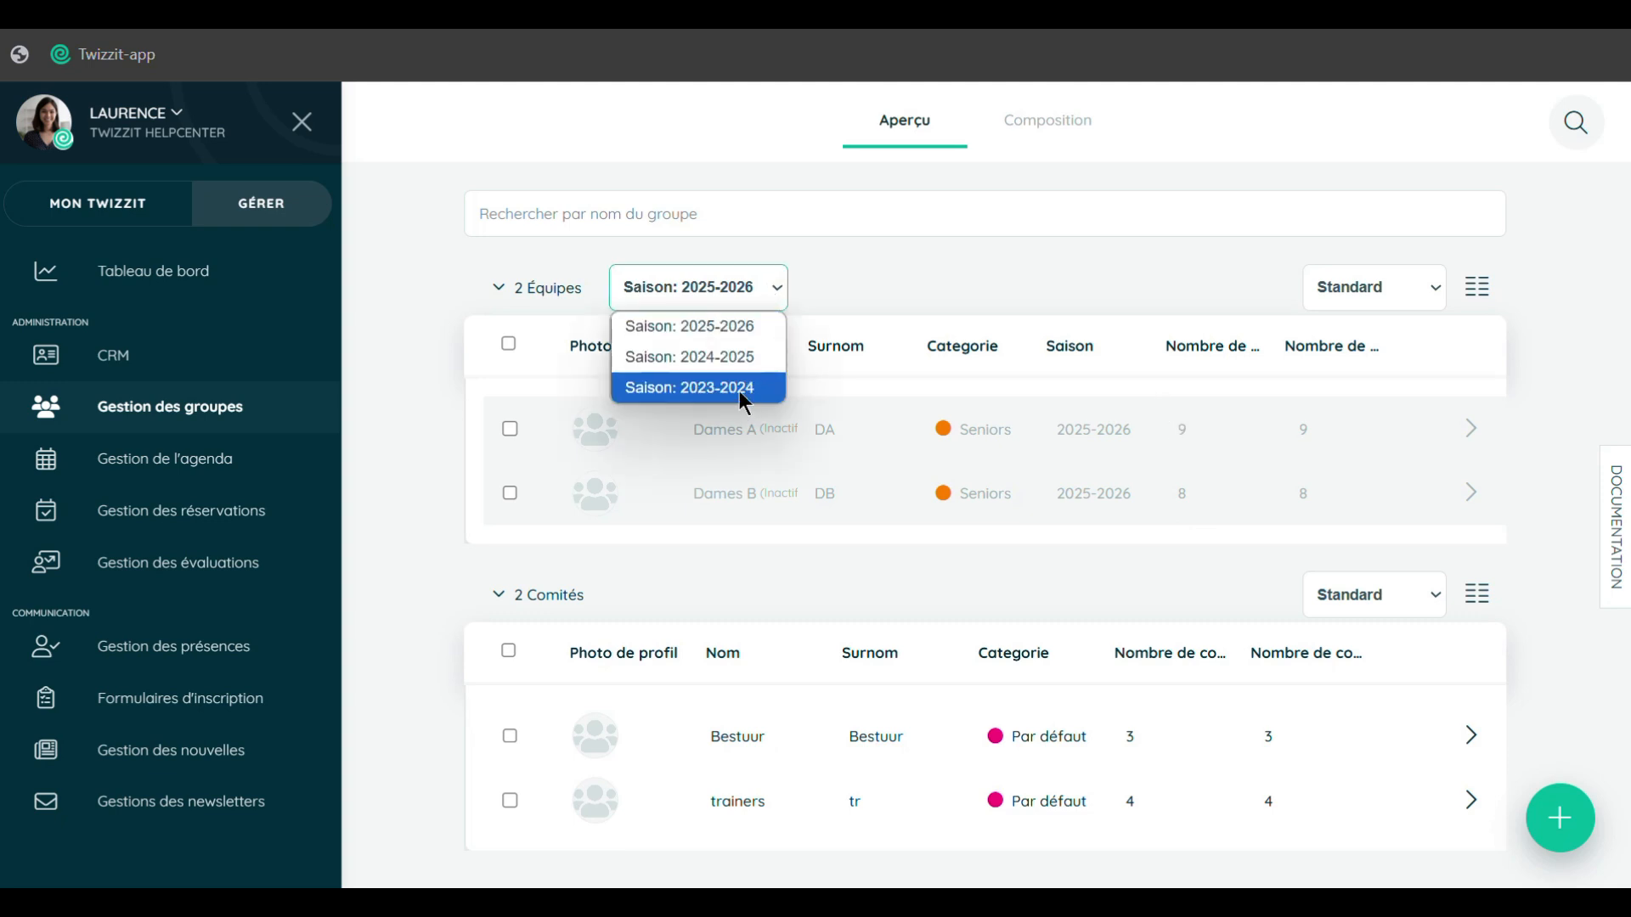
click(742, 358)
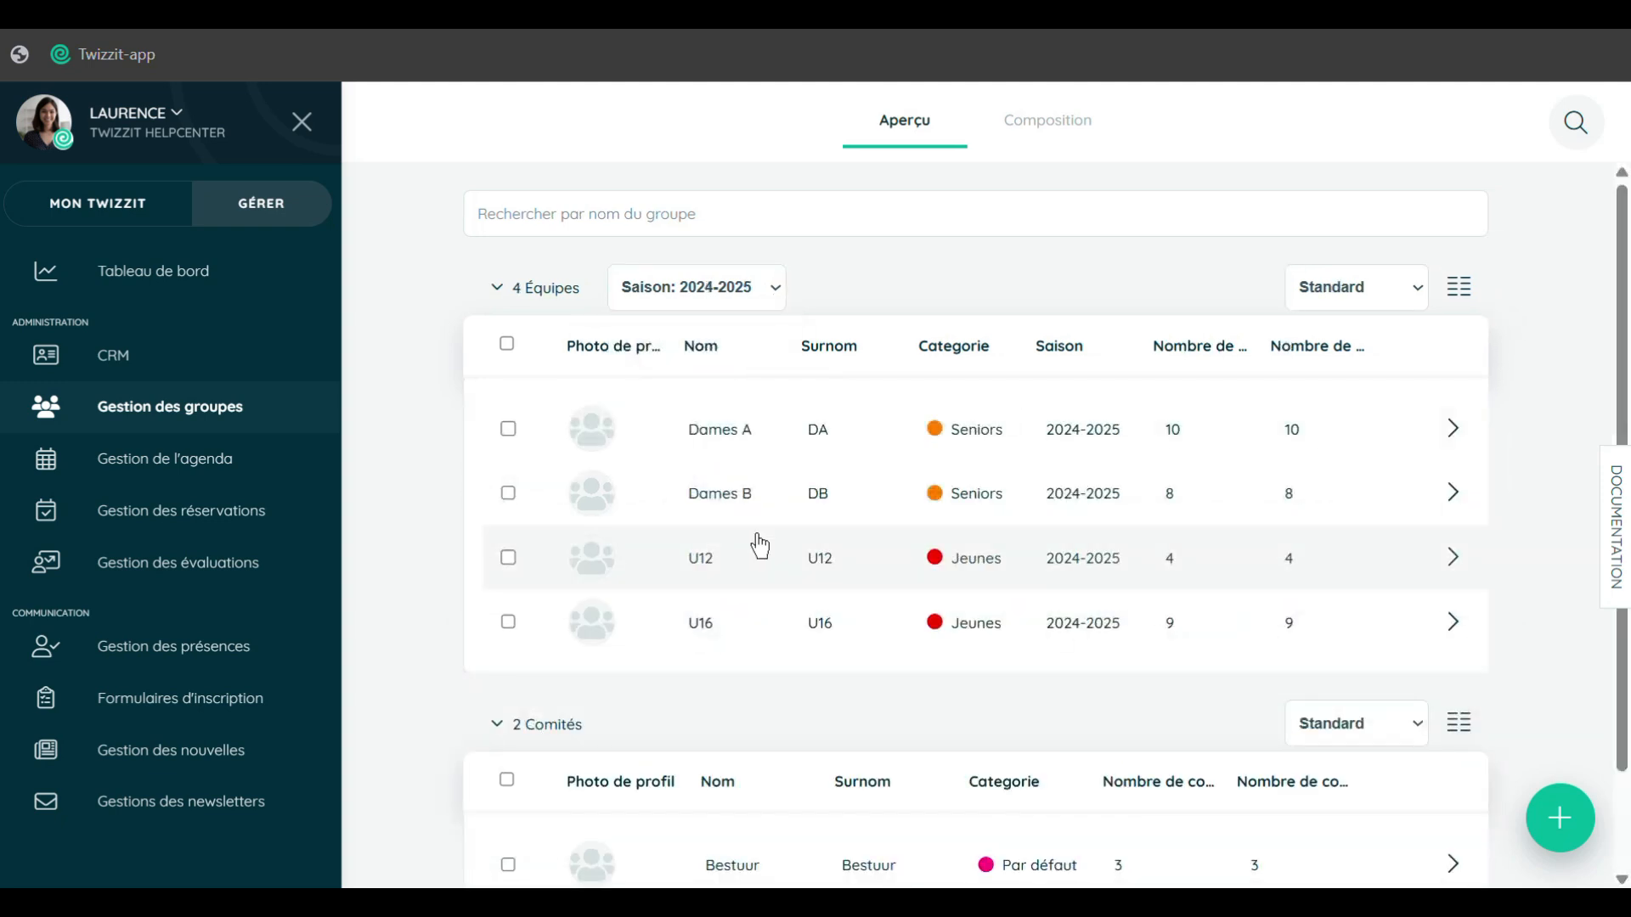
Copy teams U12 and U16 to season 2025-2026 without group photos or contacts.
click(507, 558)
click(508, 616)
click(650, 343)
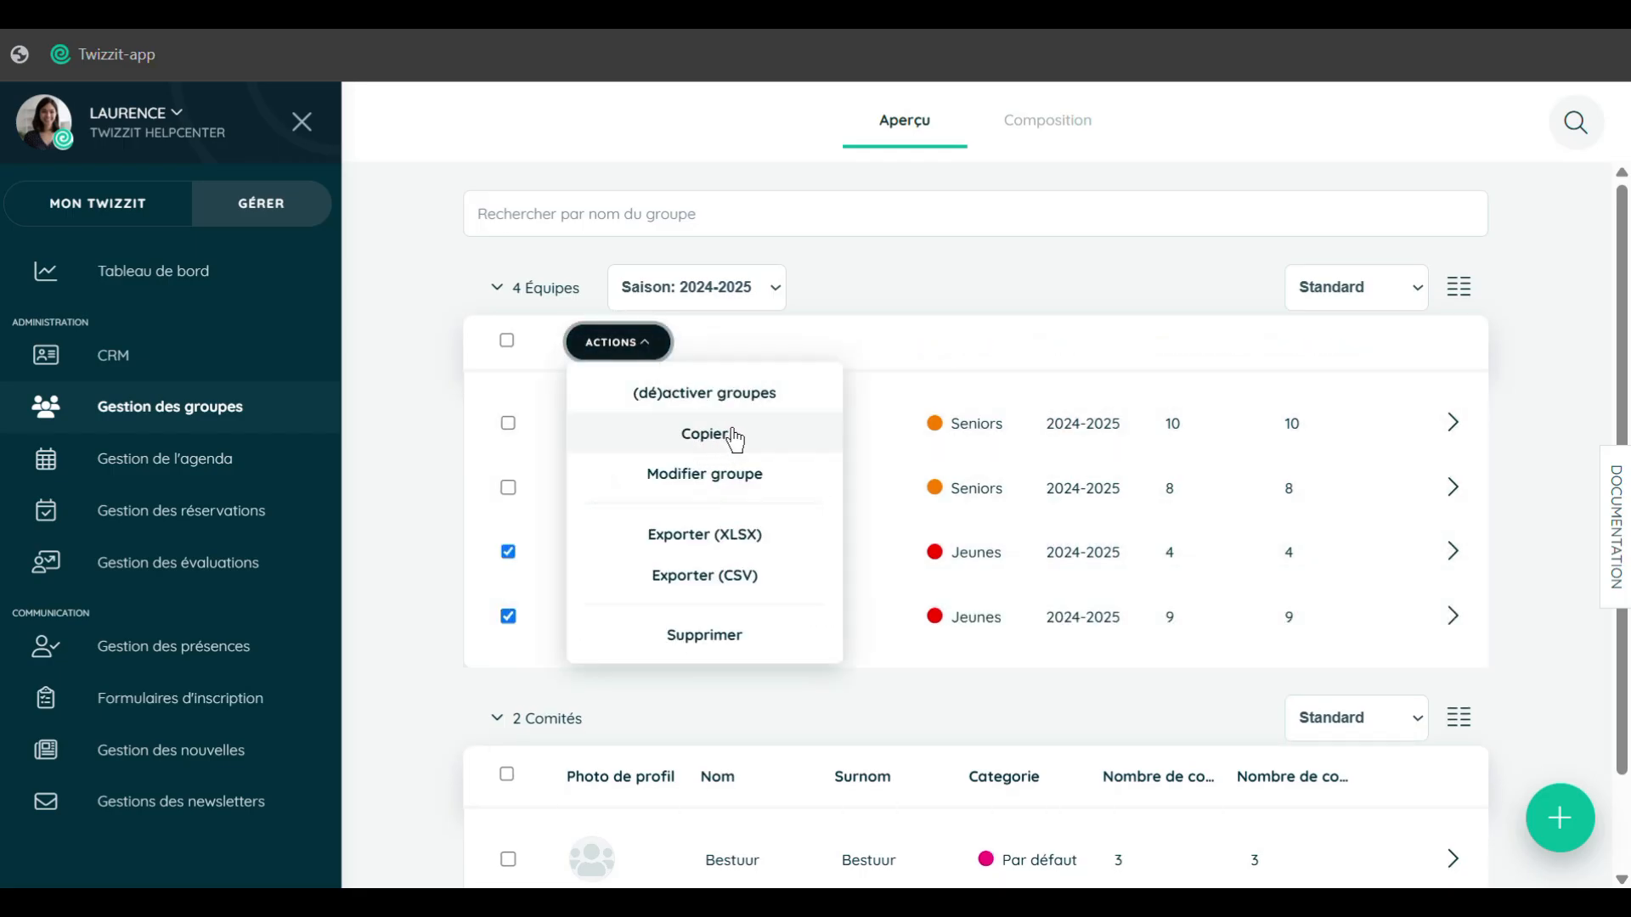
click(704, 433)
click(769, 248)
click(746, 281)
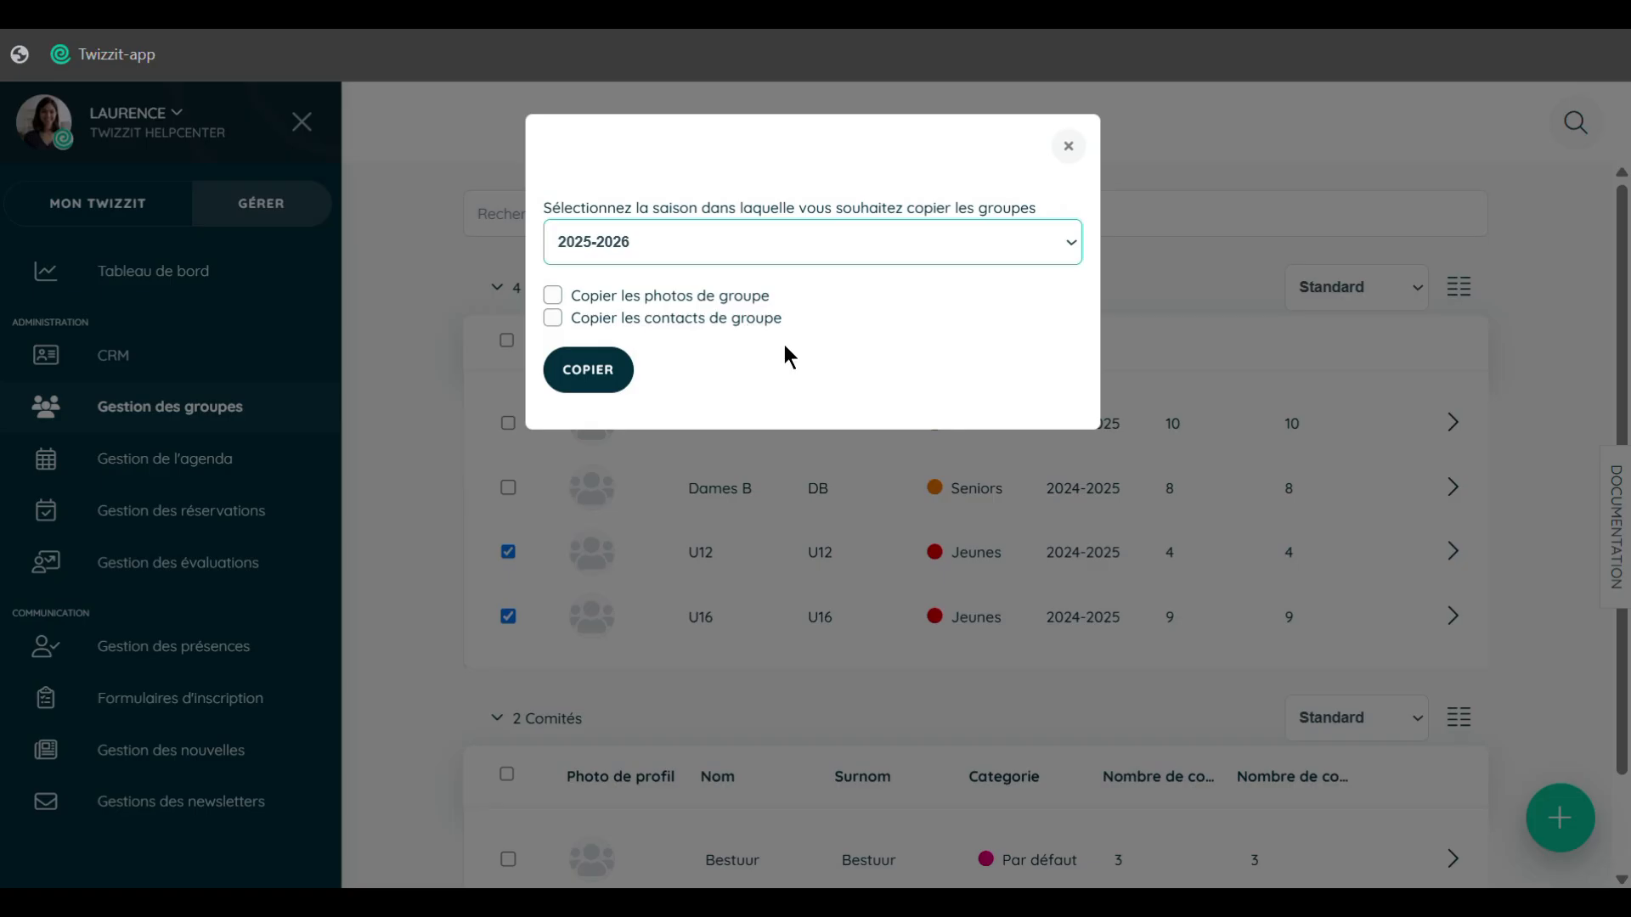
click(597, 370)
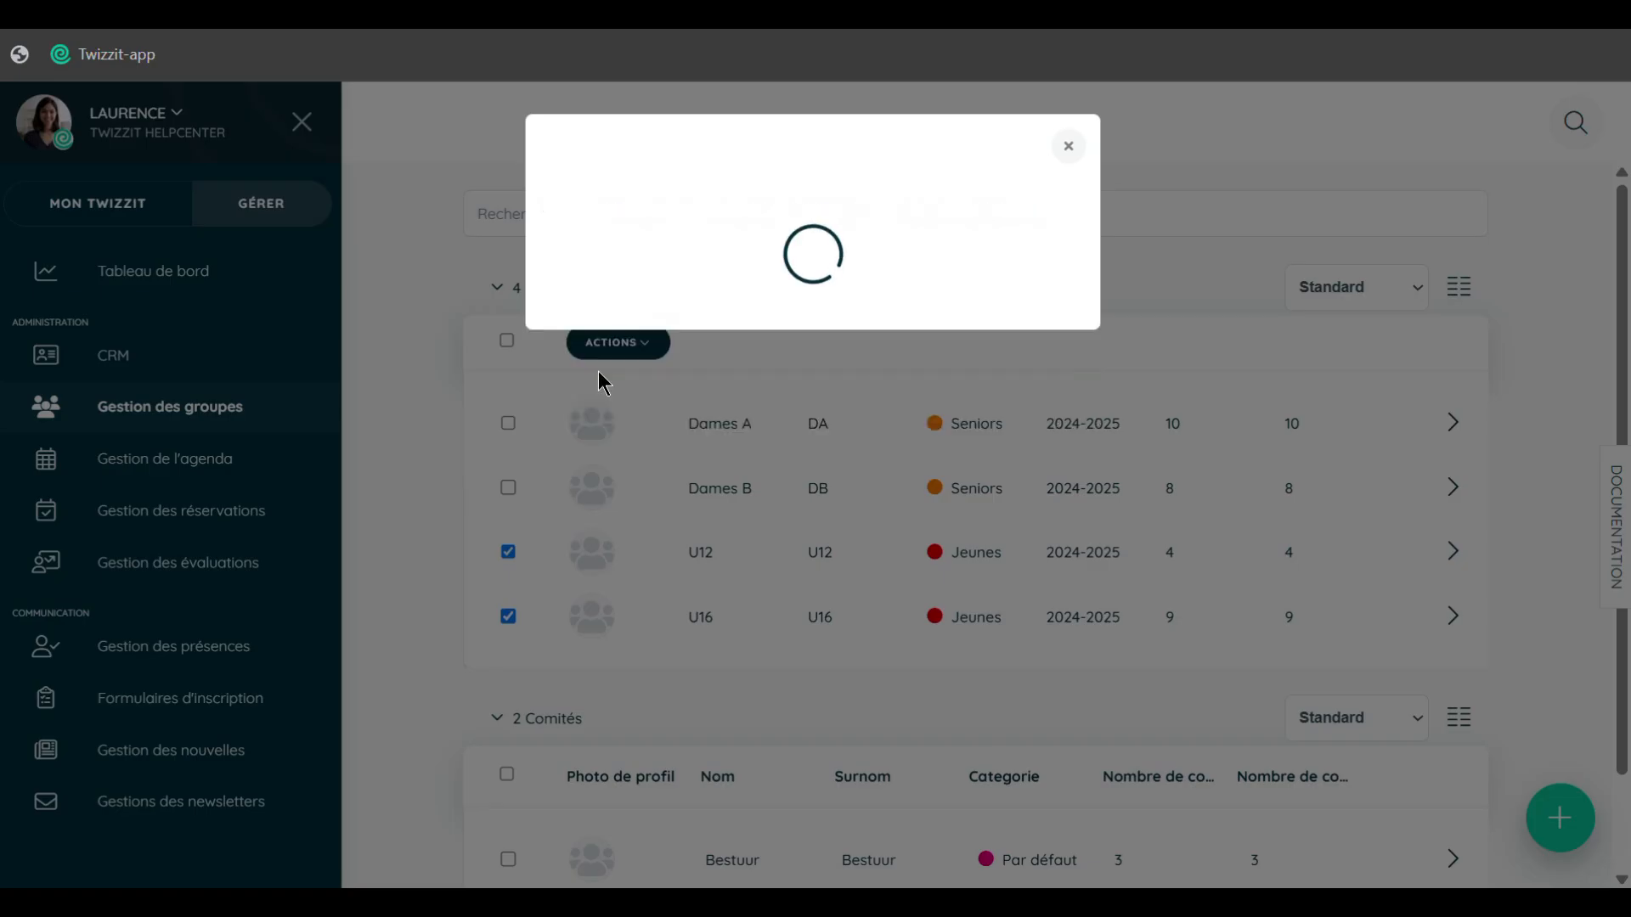
Add a contact to the 2025-2026 Dames A team with the function Twizzit helpcenter > Entraineur.
click(705, 289)
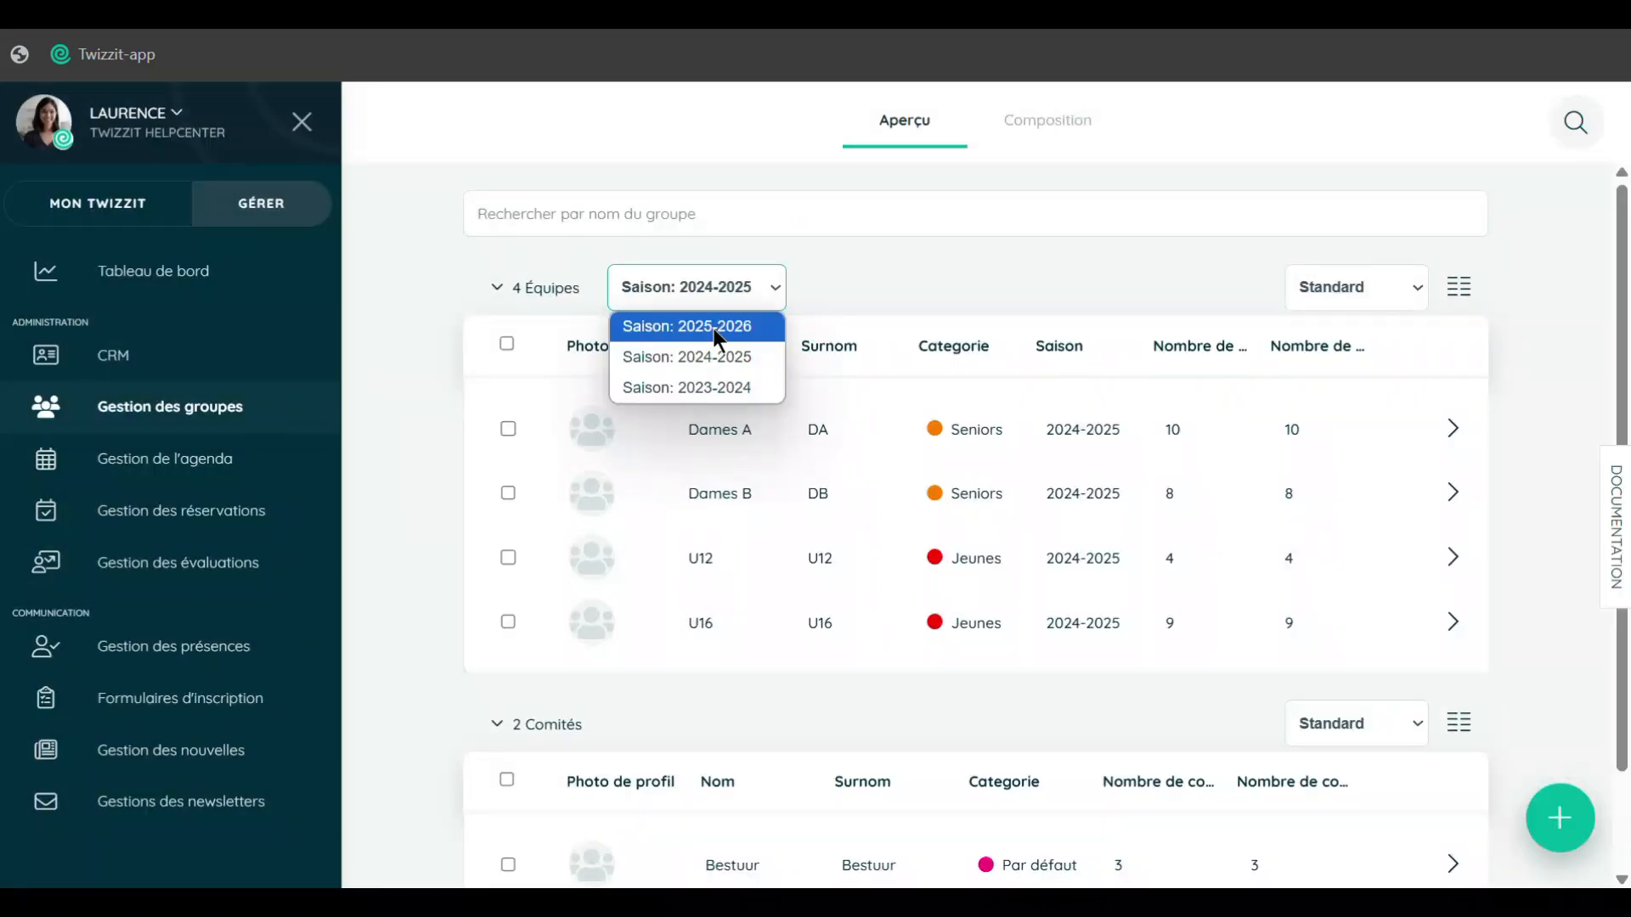
click(712, 328)
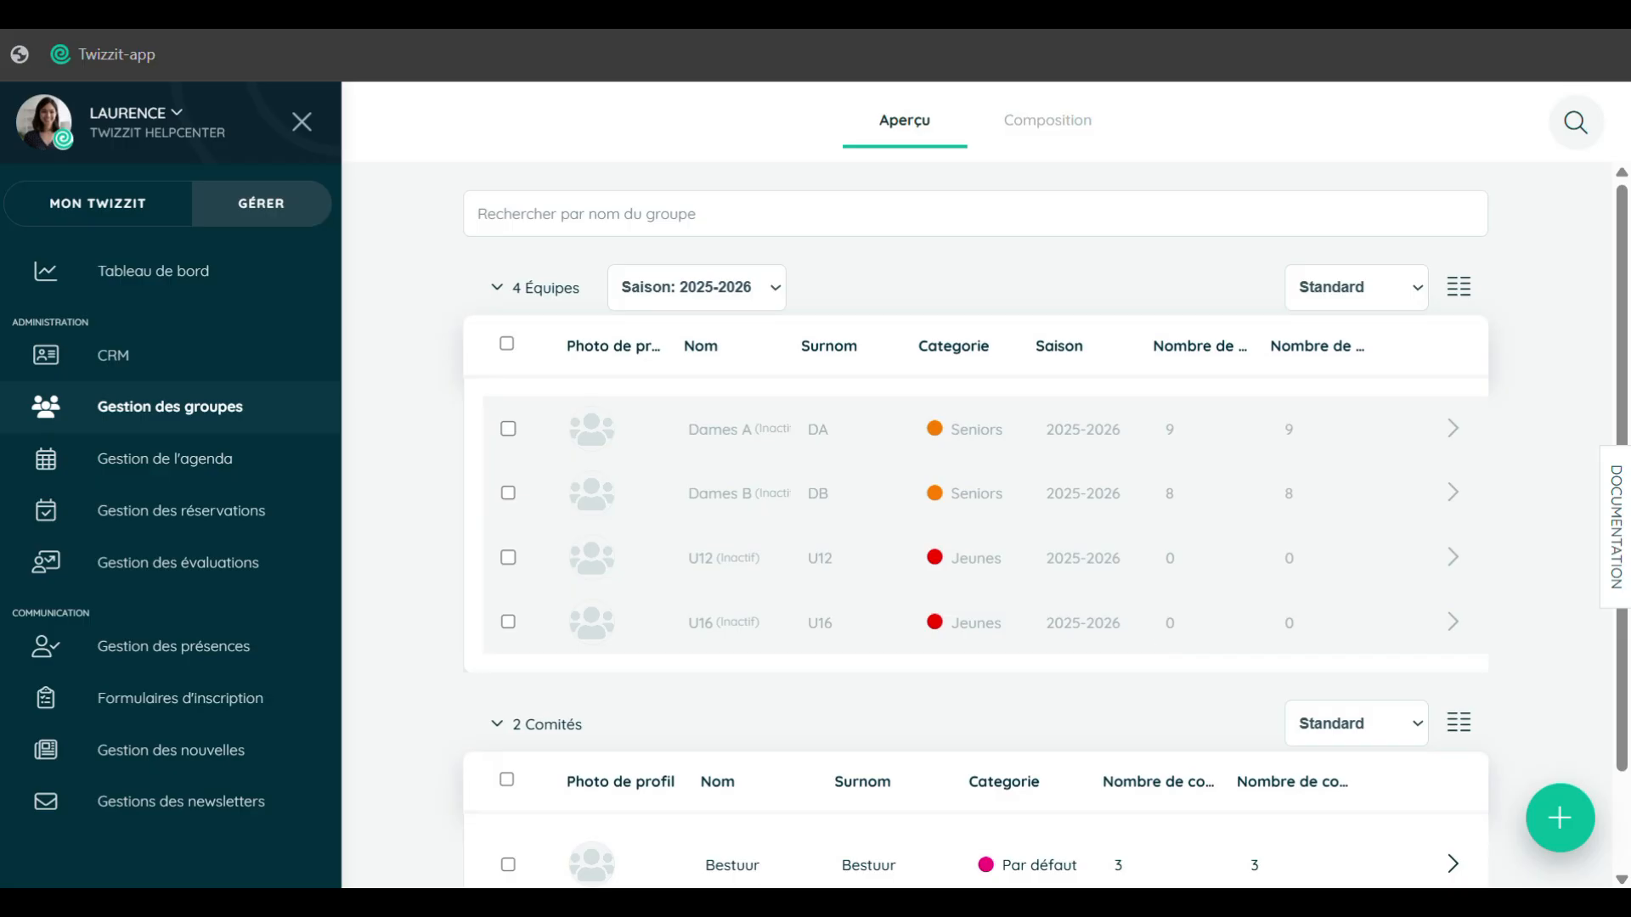
click(760, 442)
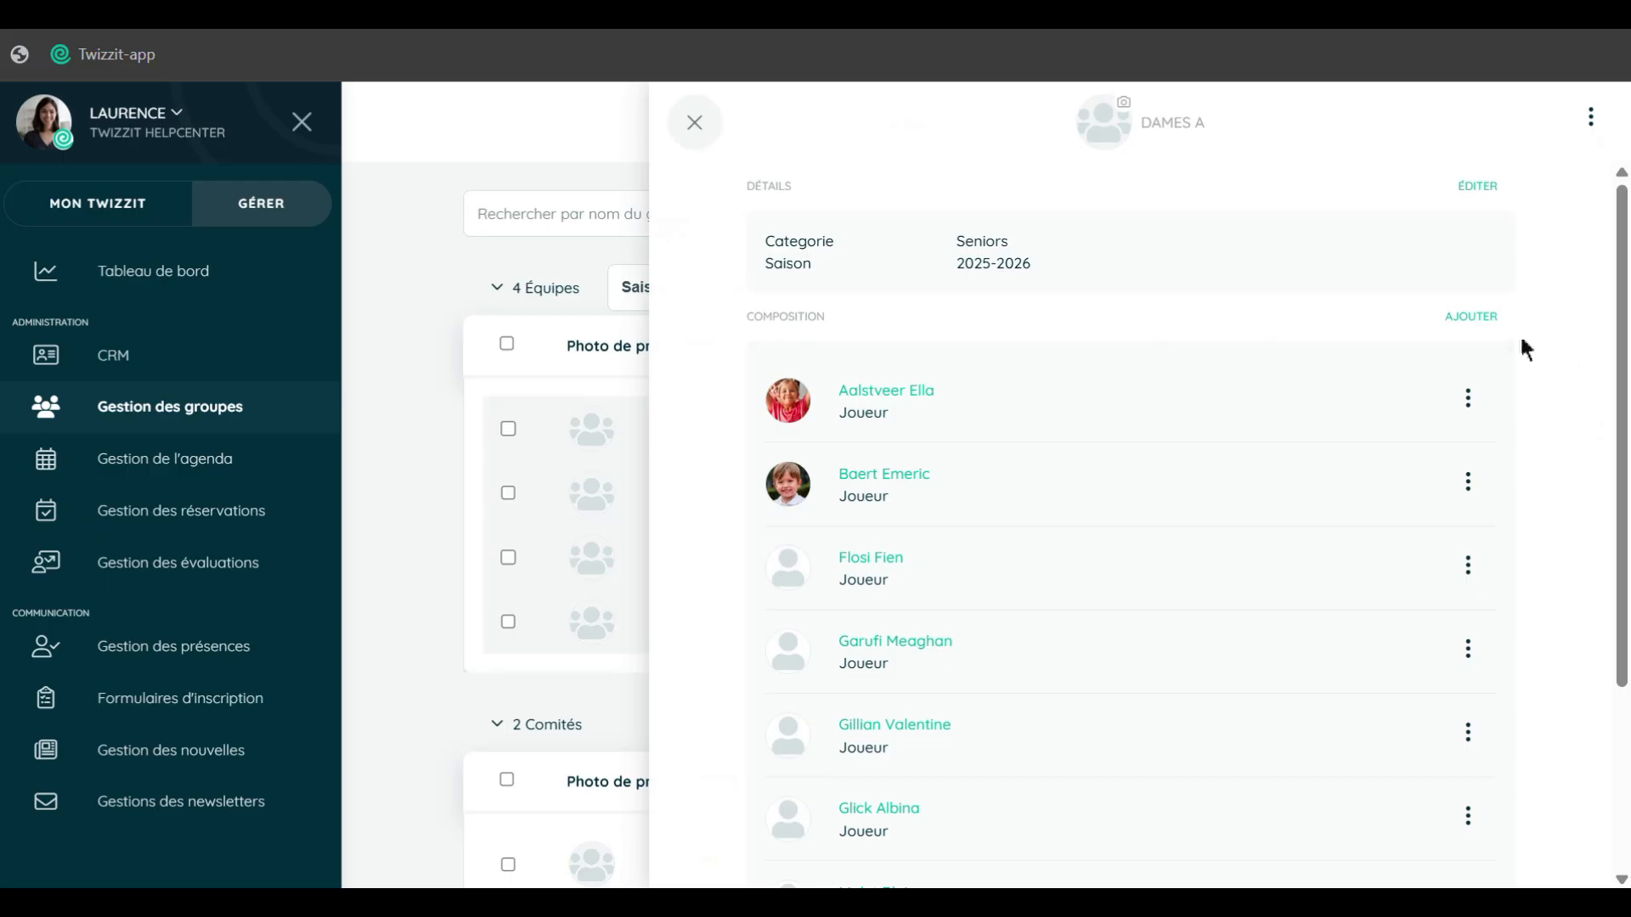
click(1459, 320)
click(1052, 267)
text(erni)
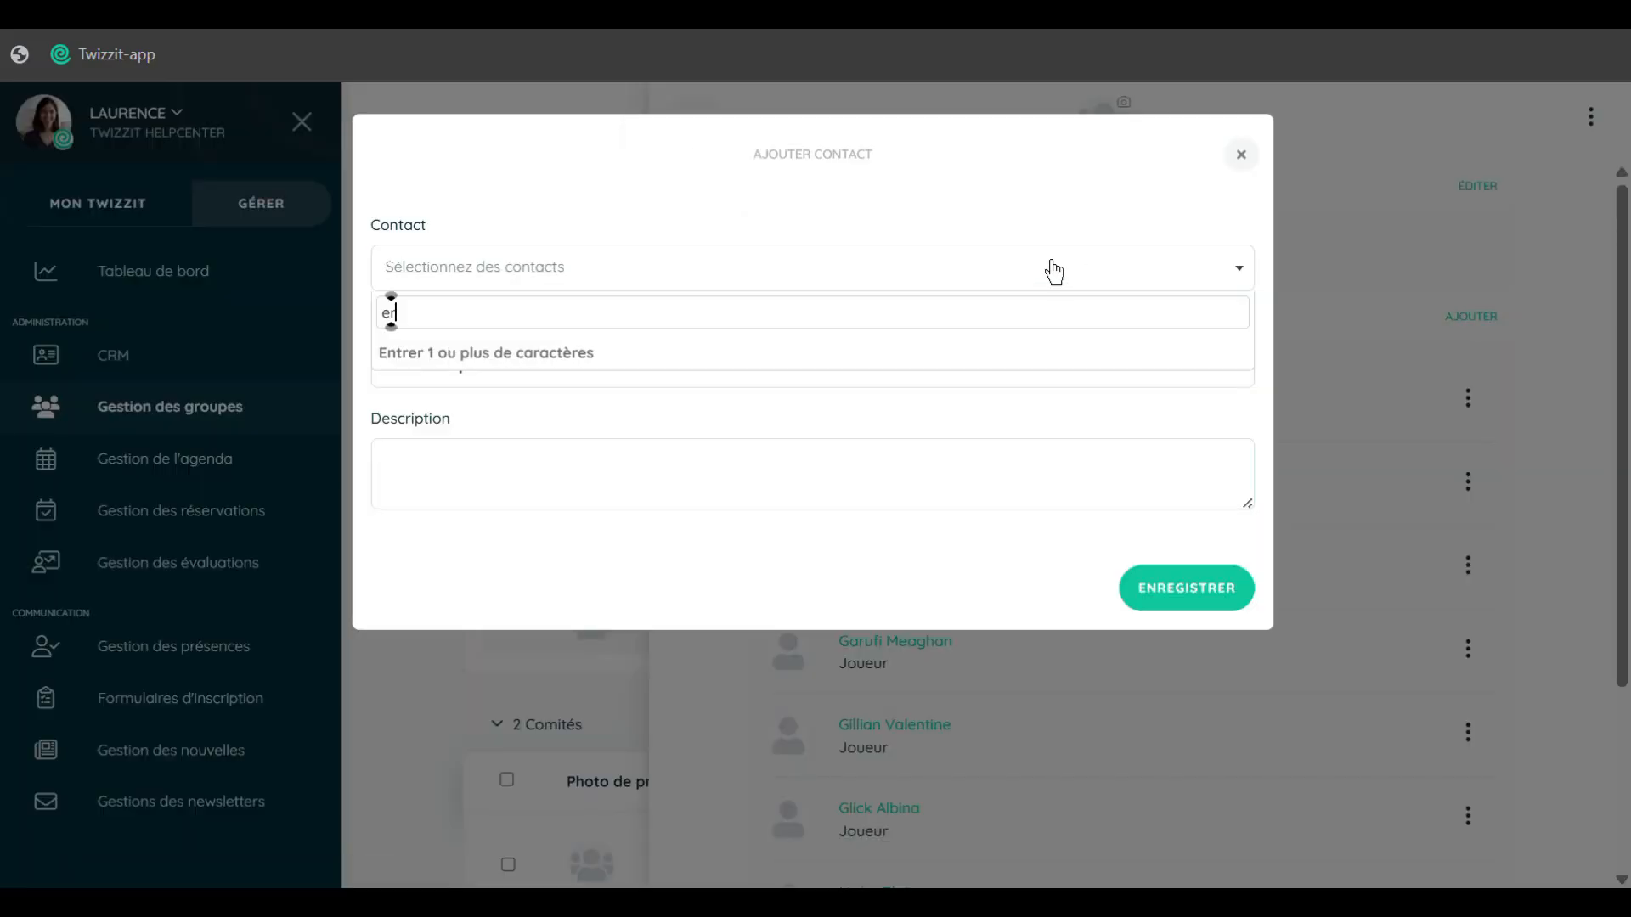
click(575, 365)
click(527, 374)
click(560, 433)
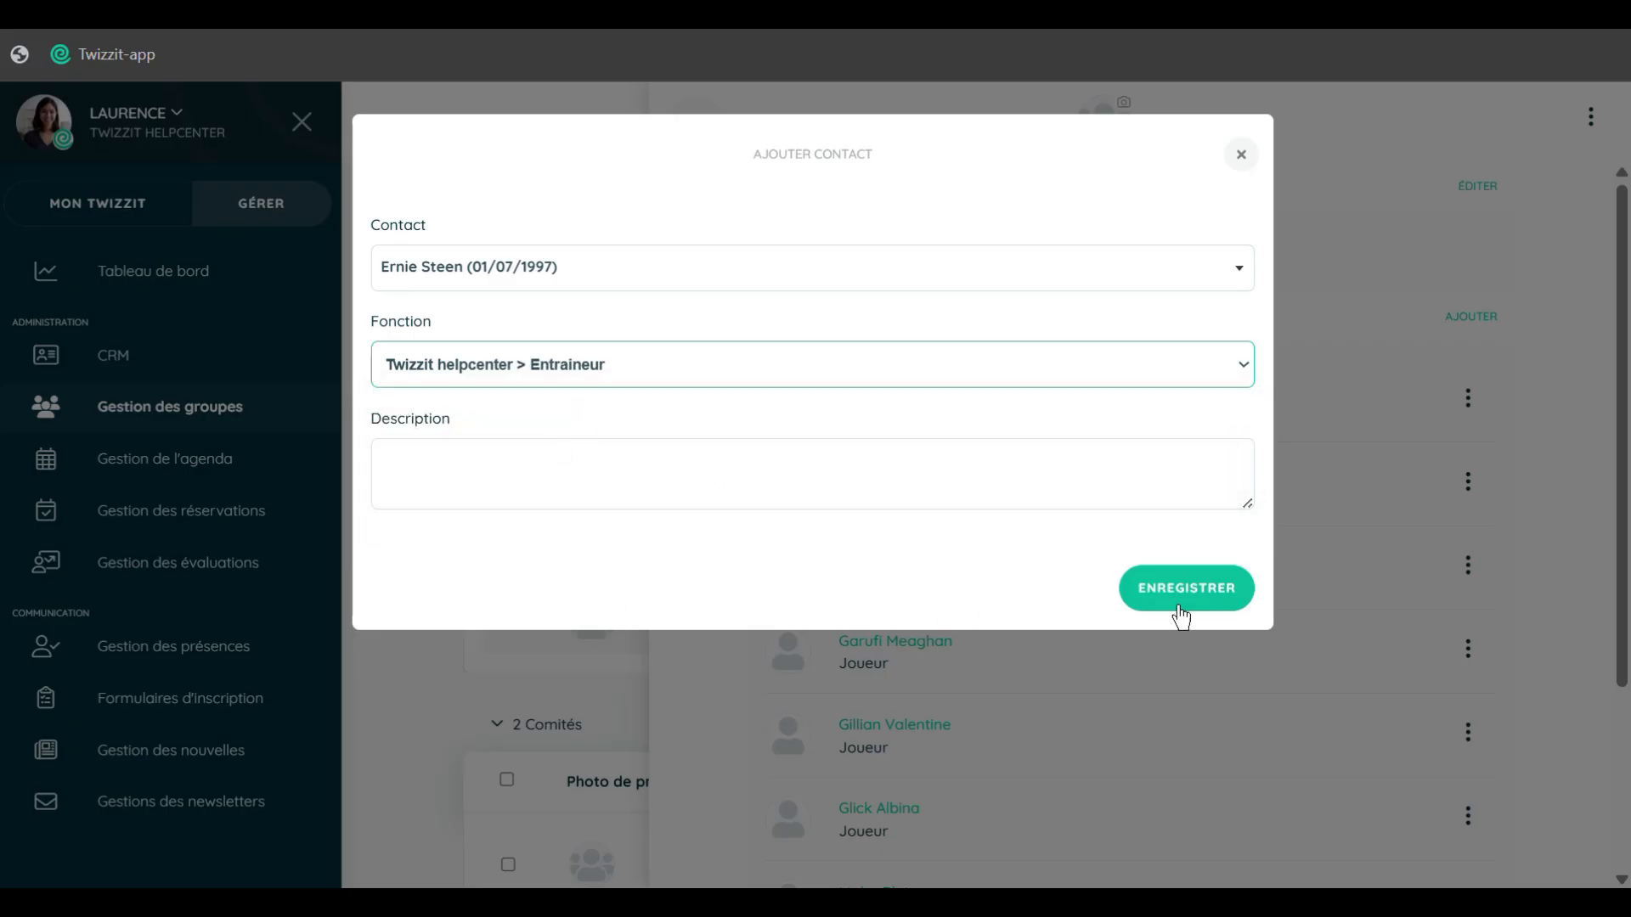
click(1189, 599)
Remove the second-to-last player from the Dames A composition and close the team's details.
scroll(1154, 655, down, 4)
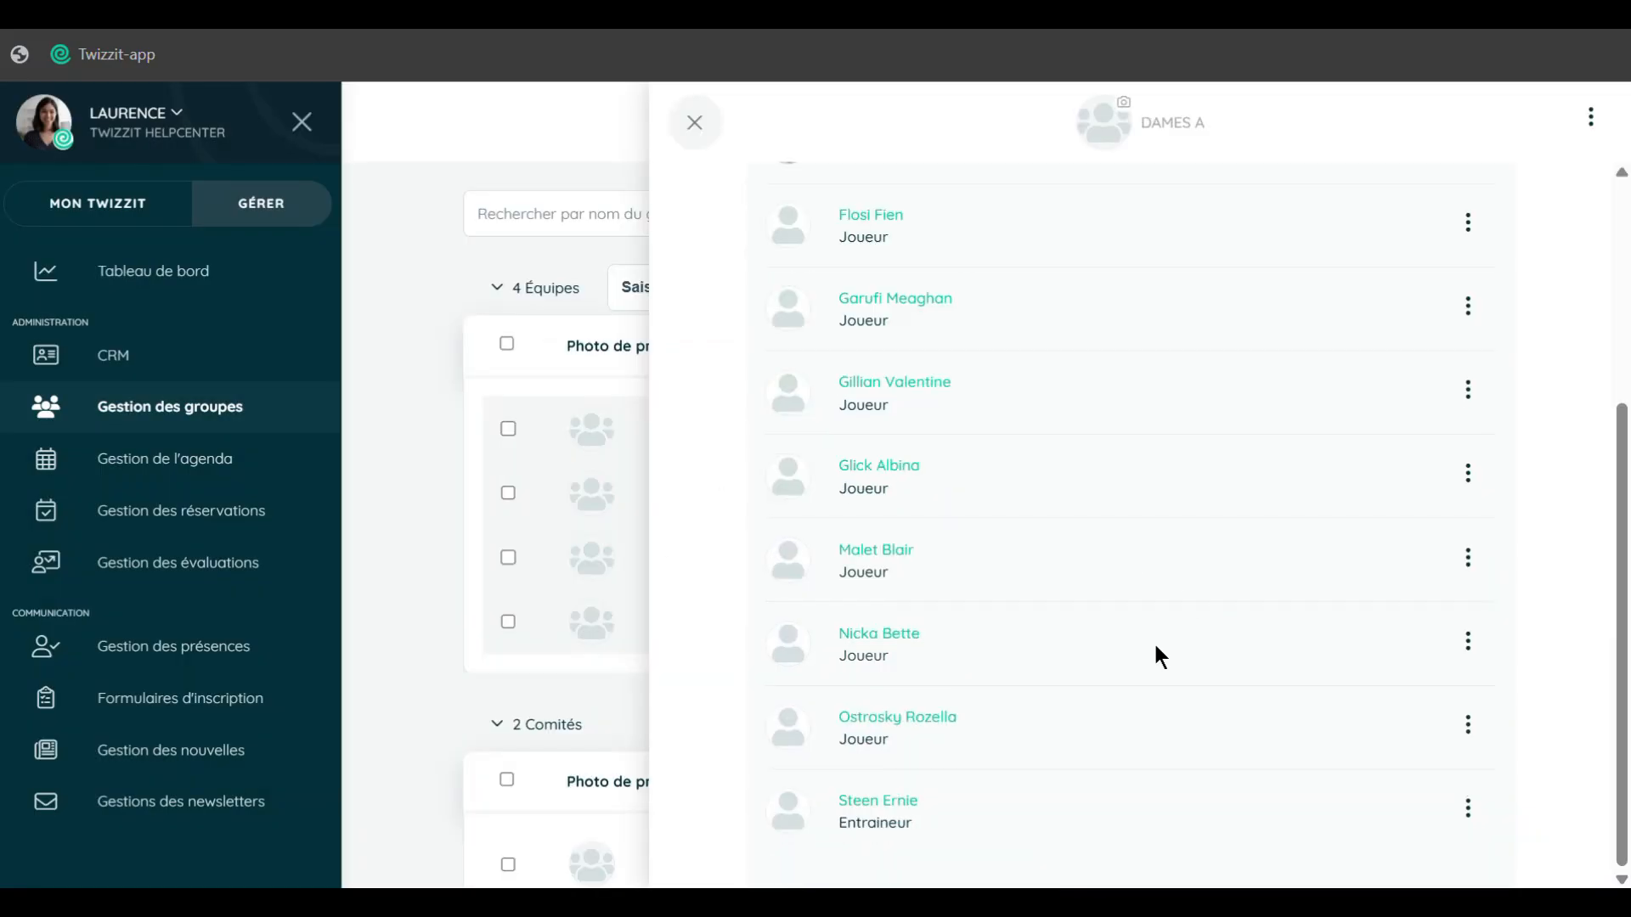
click(1466, 643)
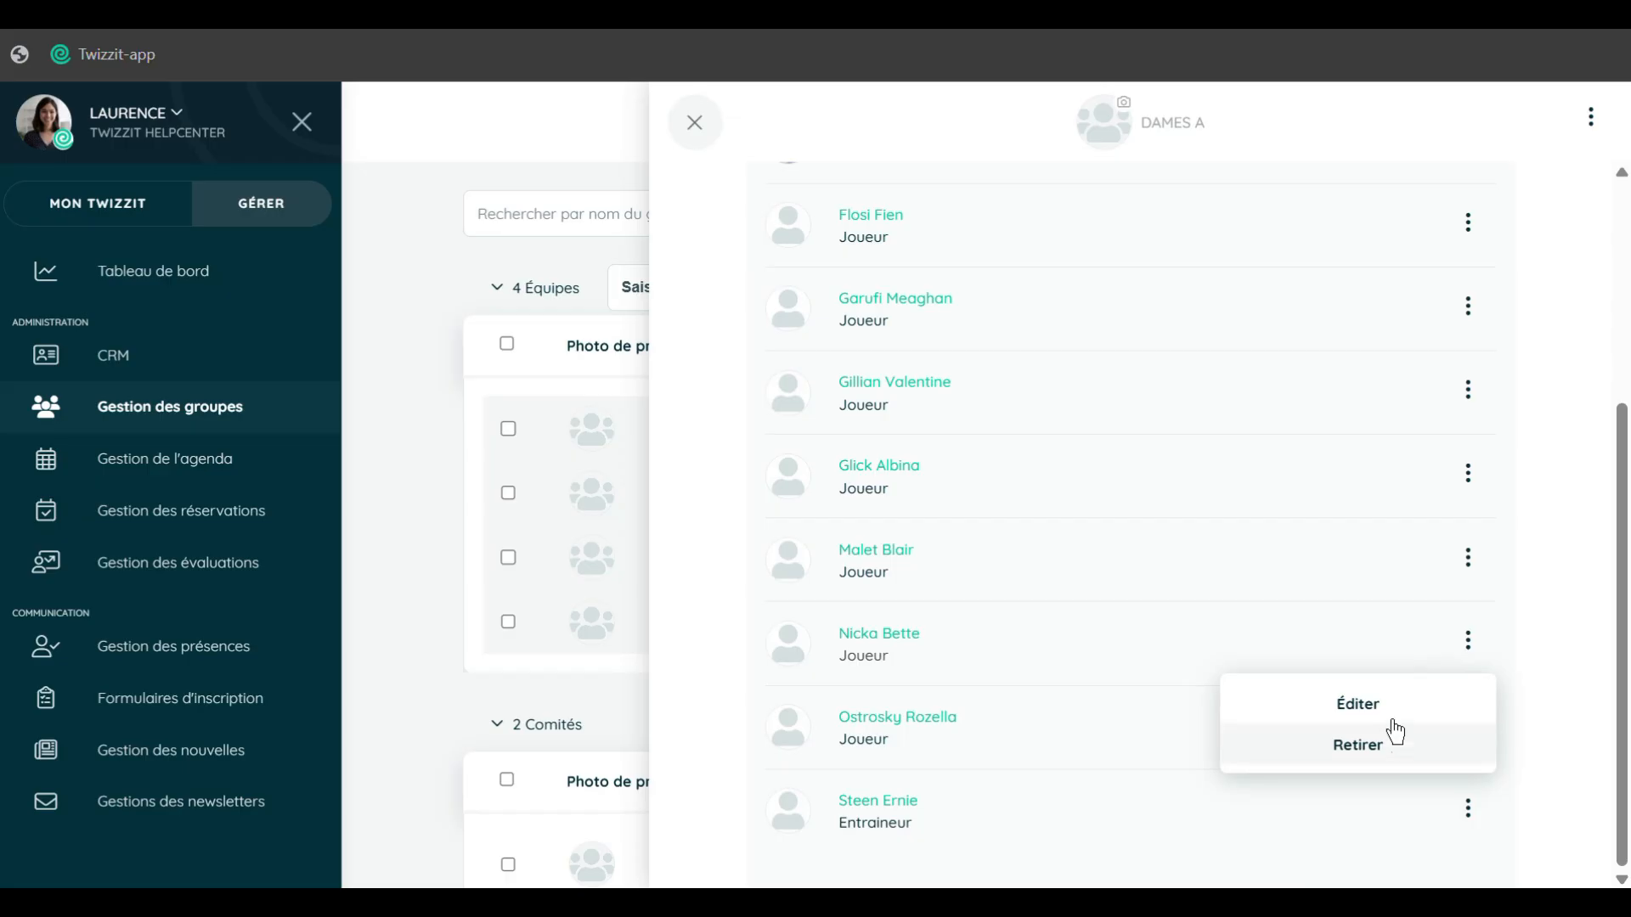
click(1411, 764)
click(1177, 252)
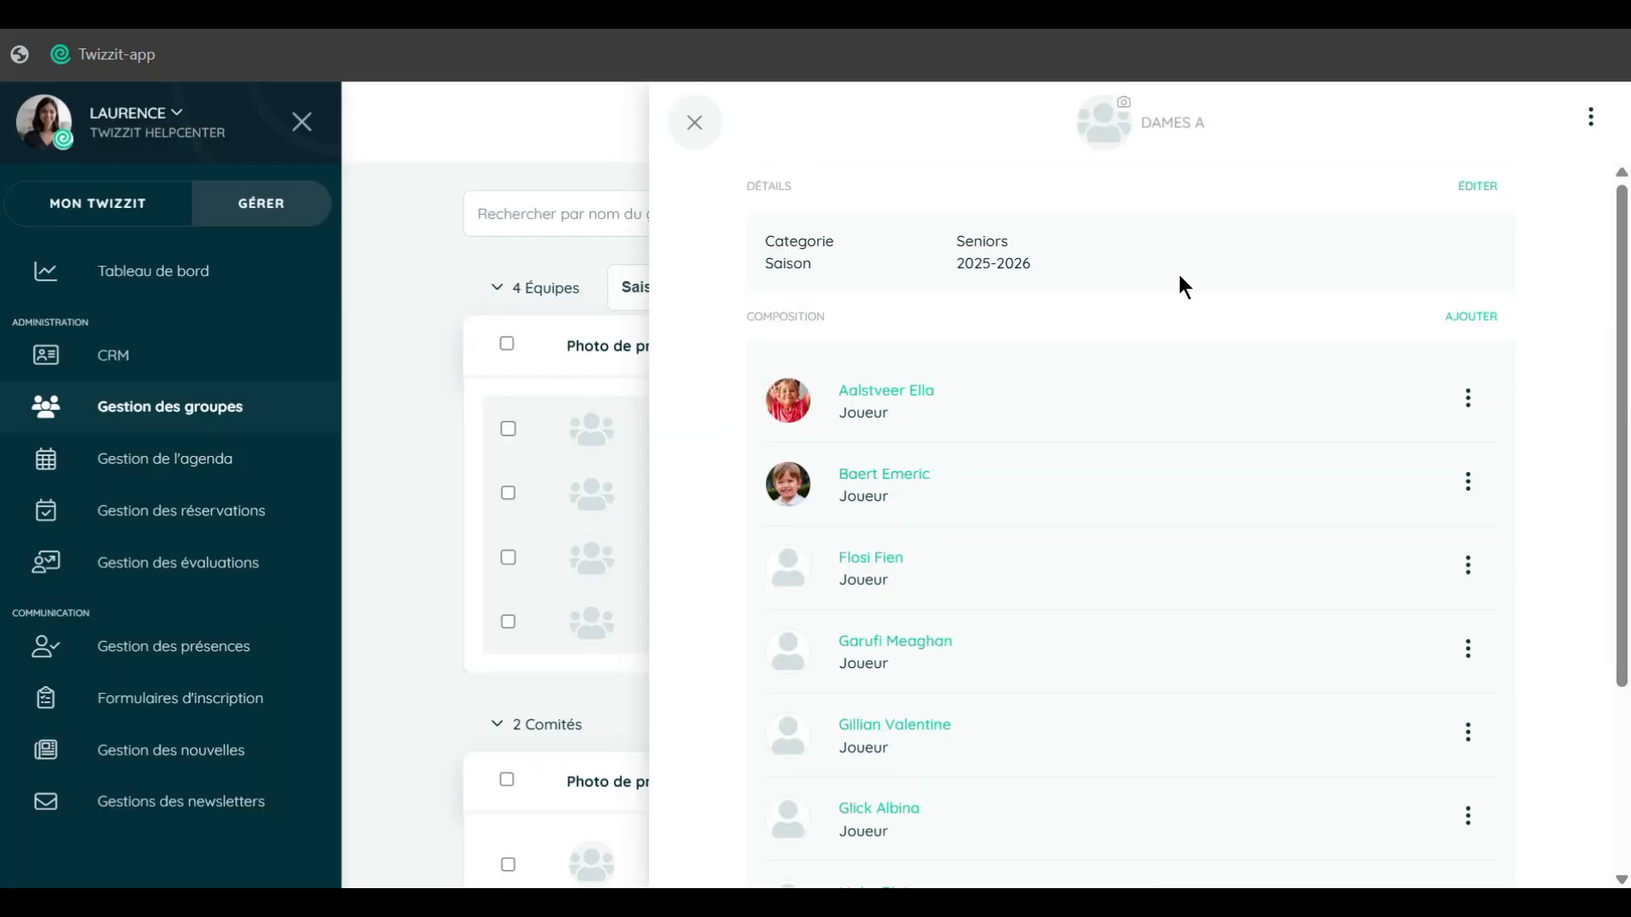
click(718, 122)
Filter the team list by season 2025-2026.
click(769, 289)
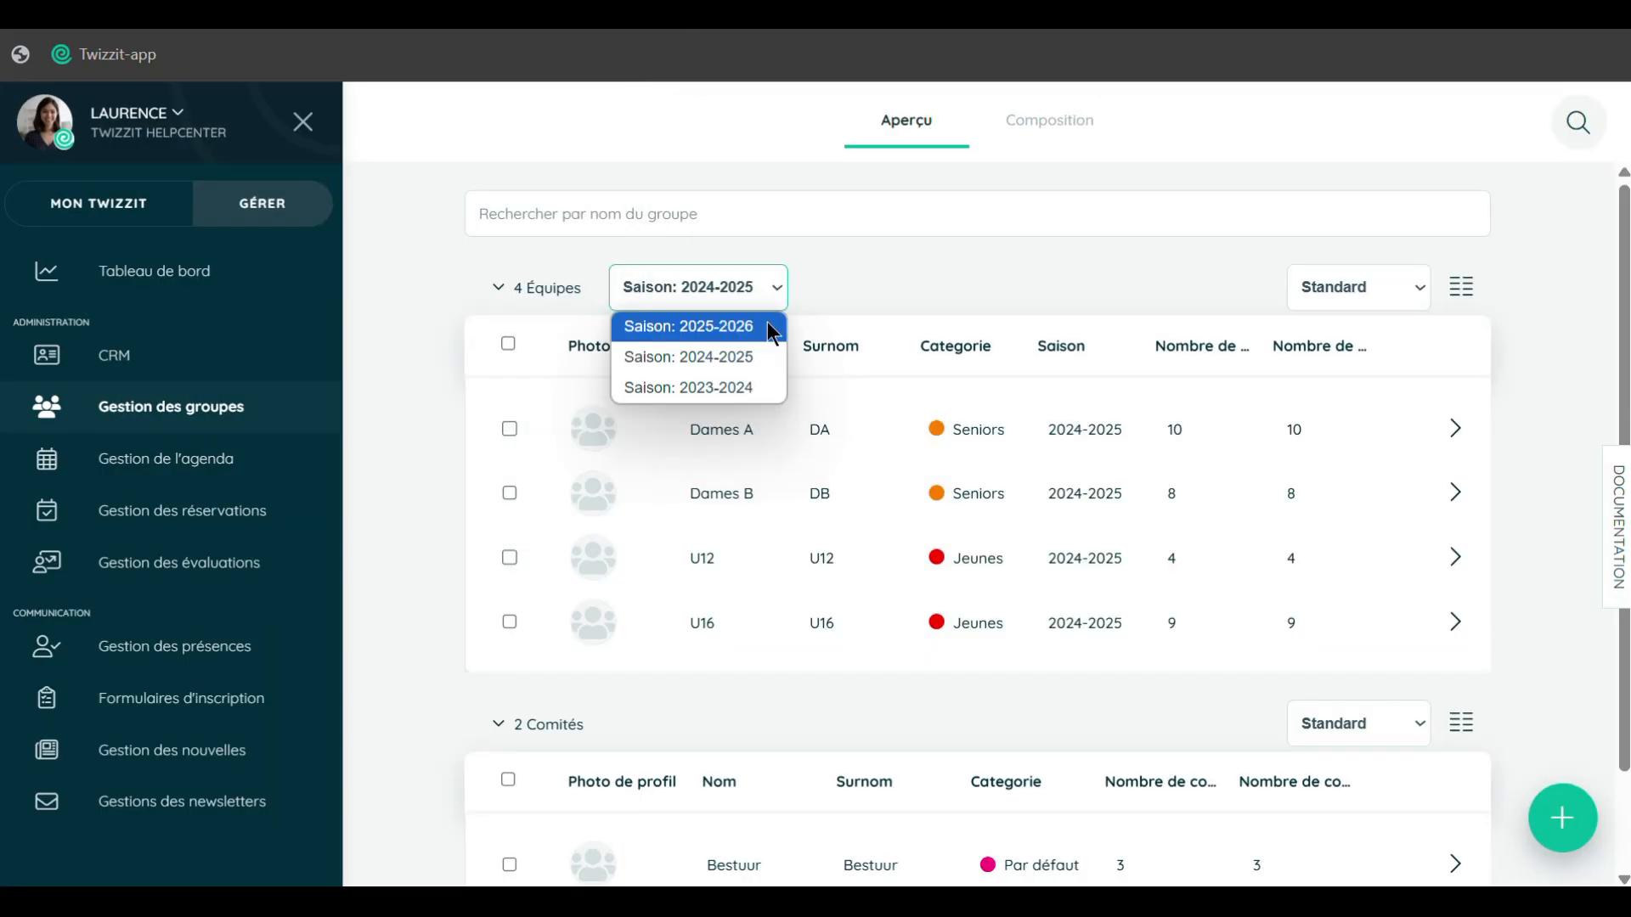
click(767, 326)
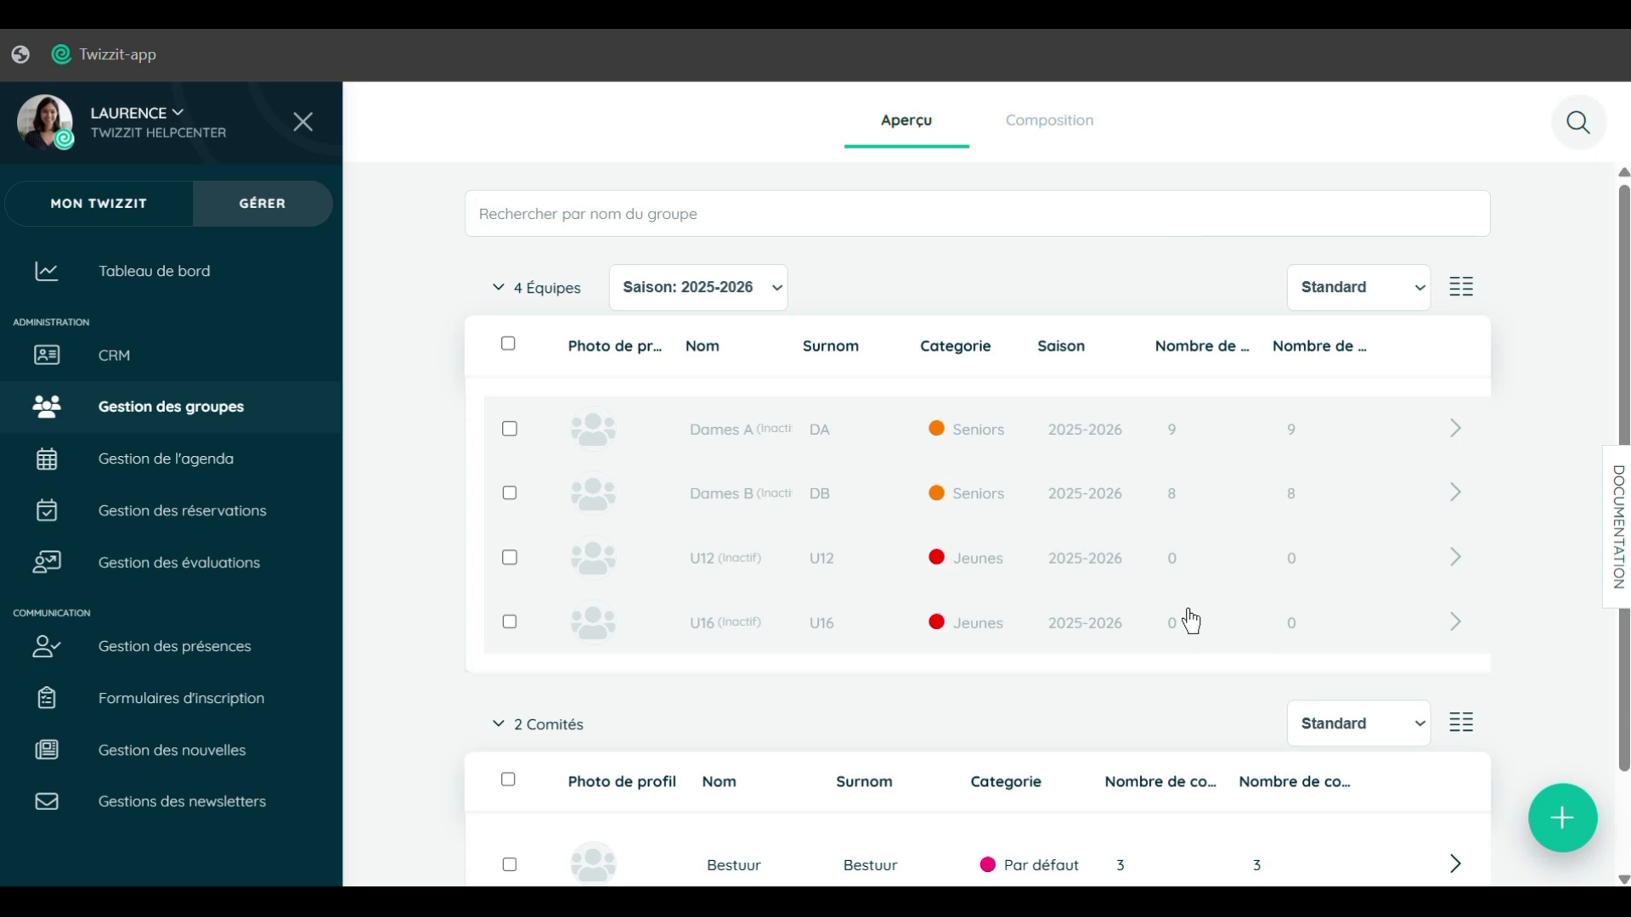
Open the group composition view and add the 2025-2026 U12 team to it.
click(1042, 135)
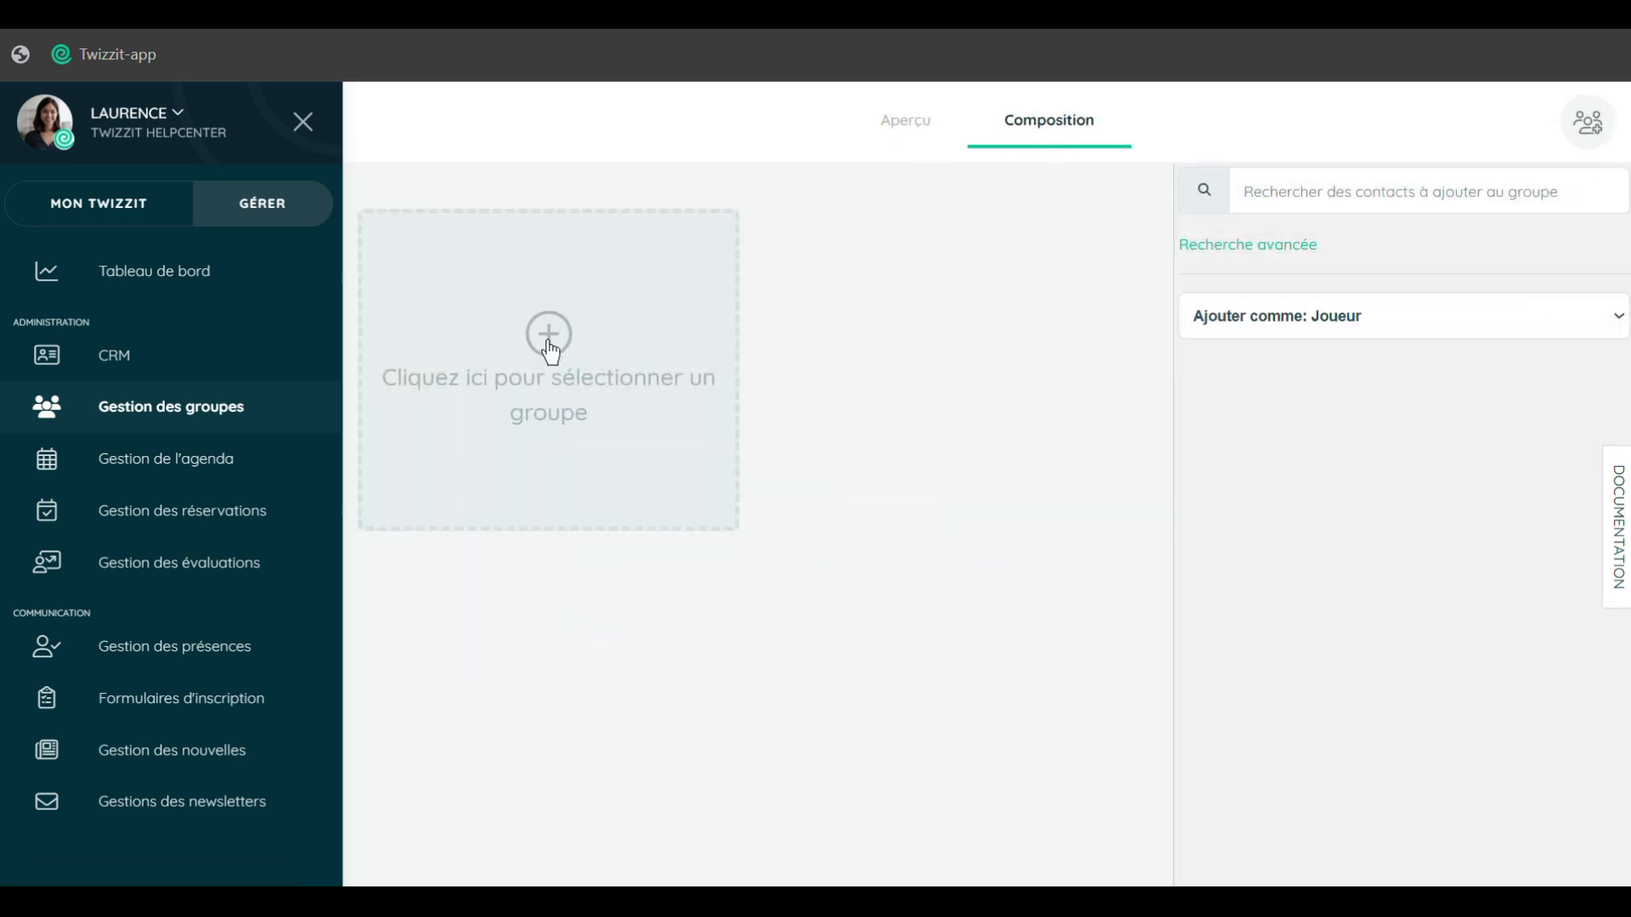
click(548, 348)
click(929, 186)
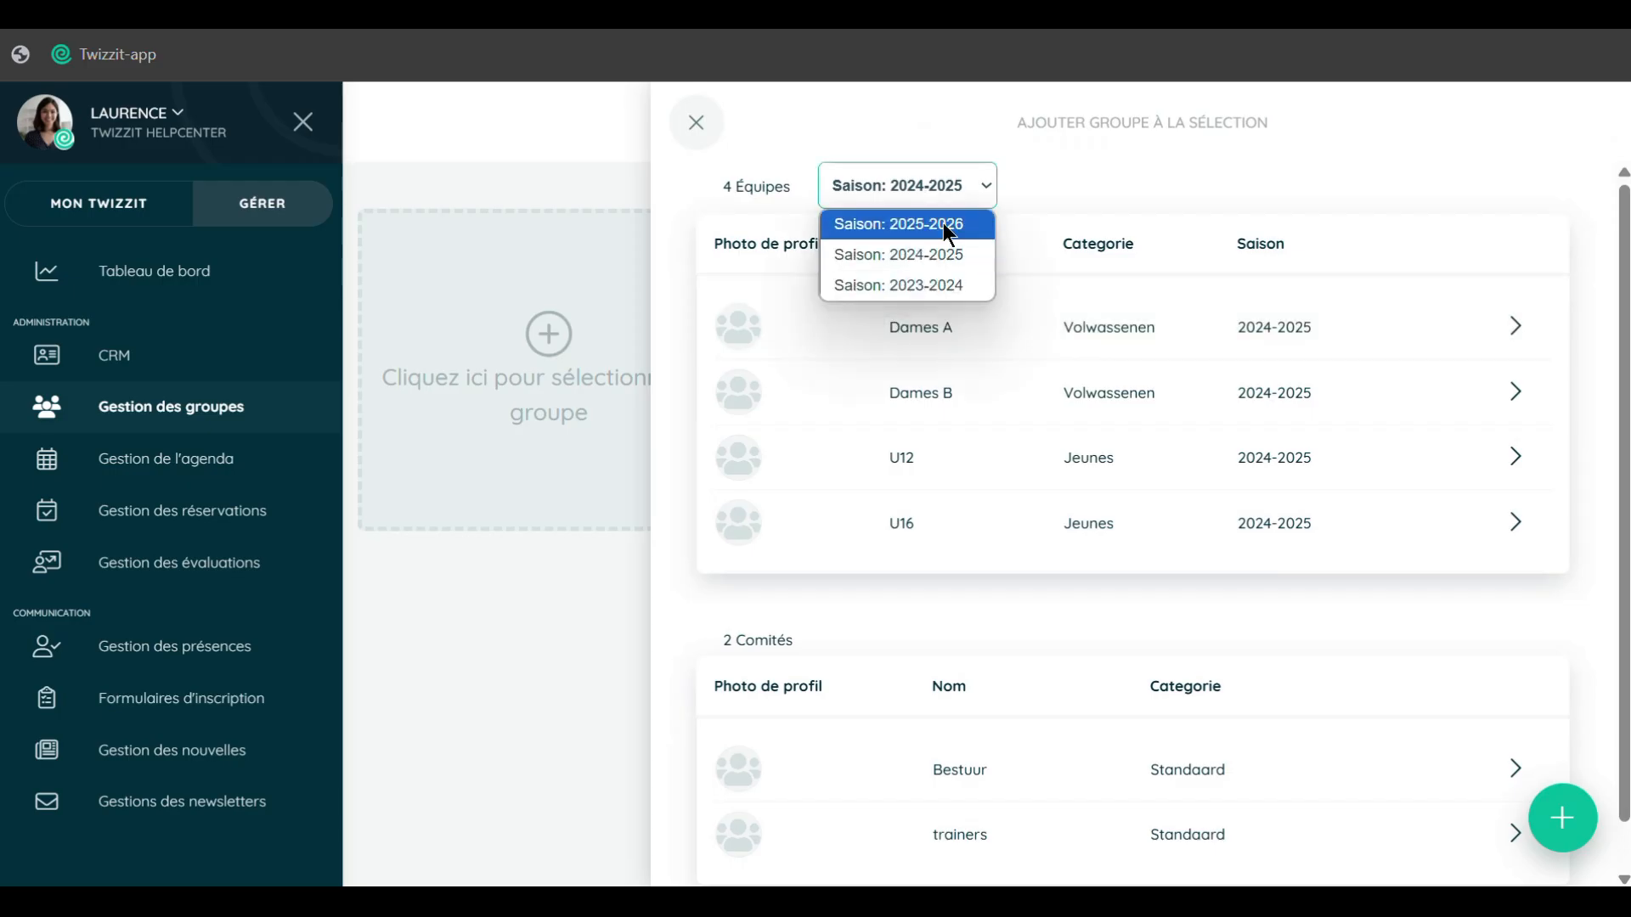
click(945, 226)
click(924, 478)
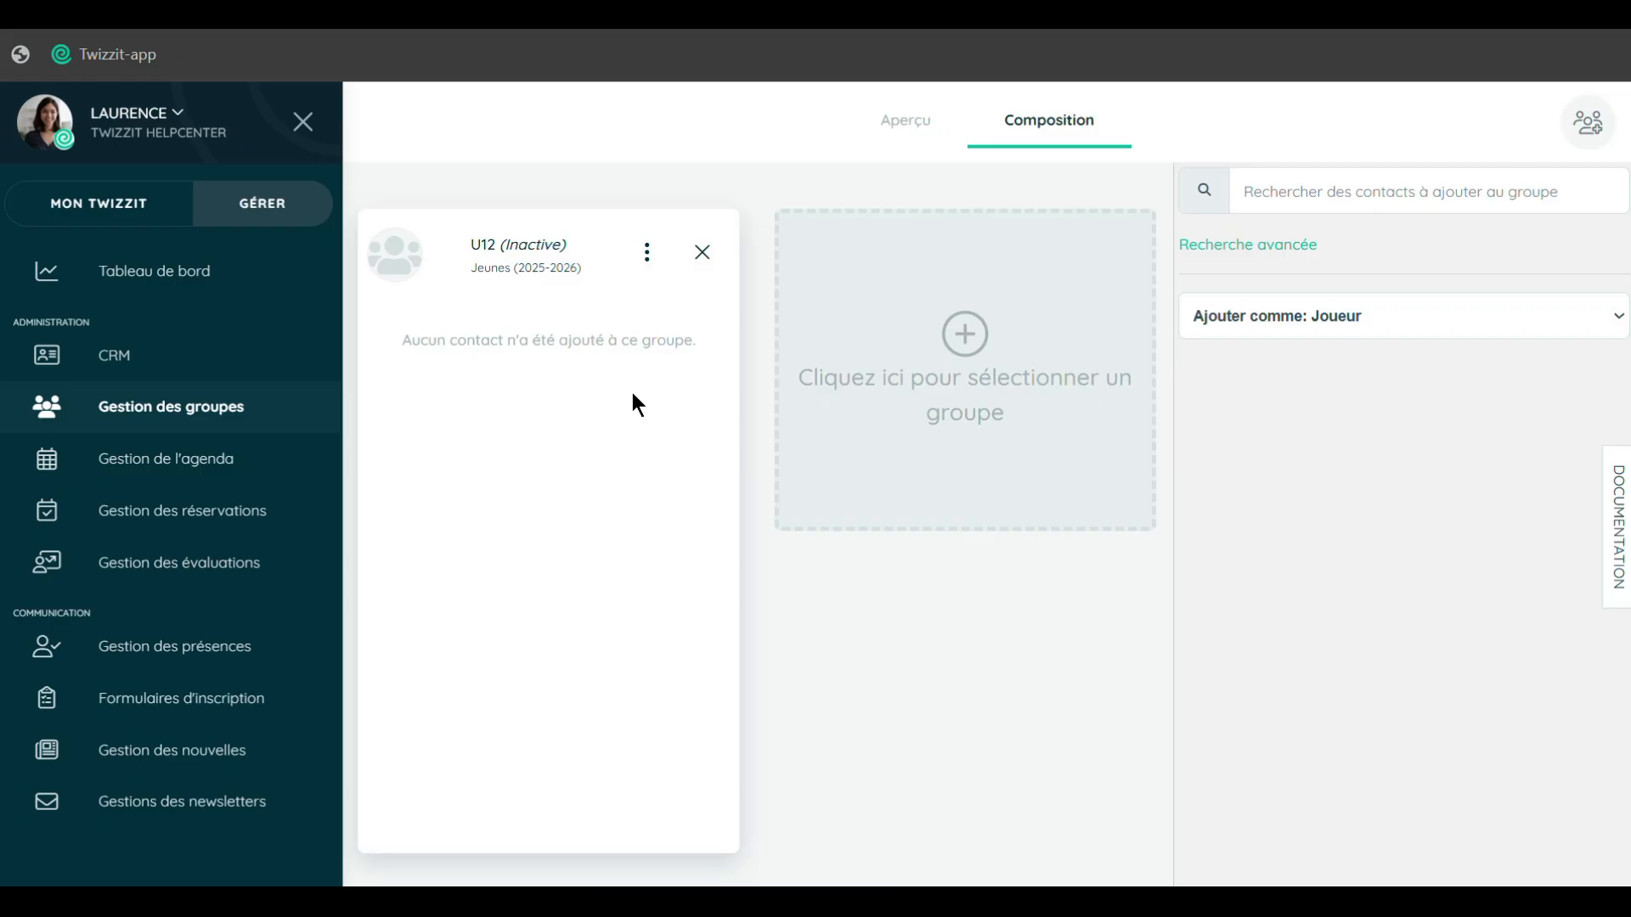
Look up the contacts of the 2024-2025 U12 team with the advanced contact search.
click(1274, 248)
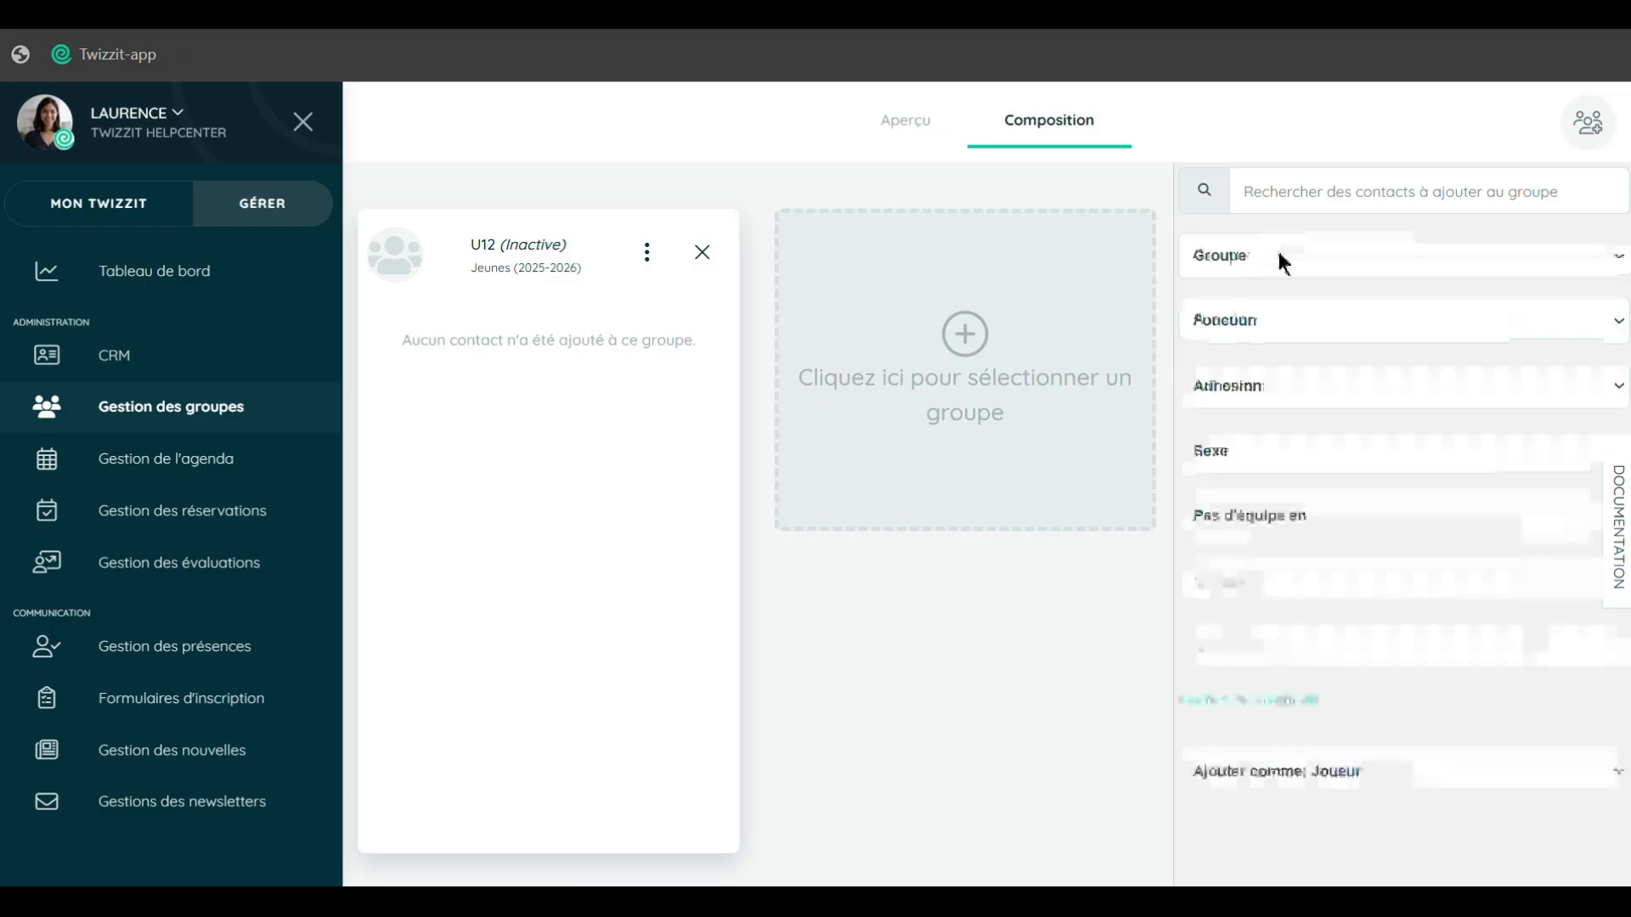
click(1223, 258)
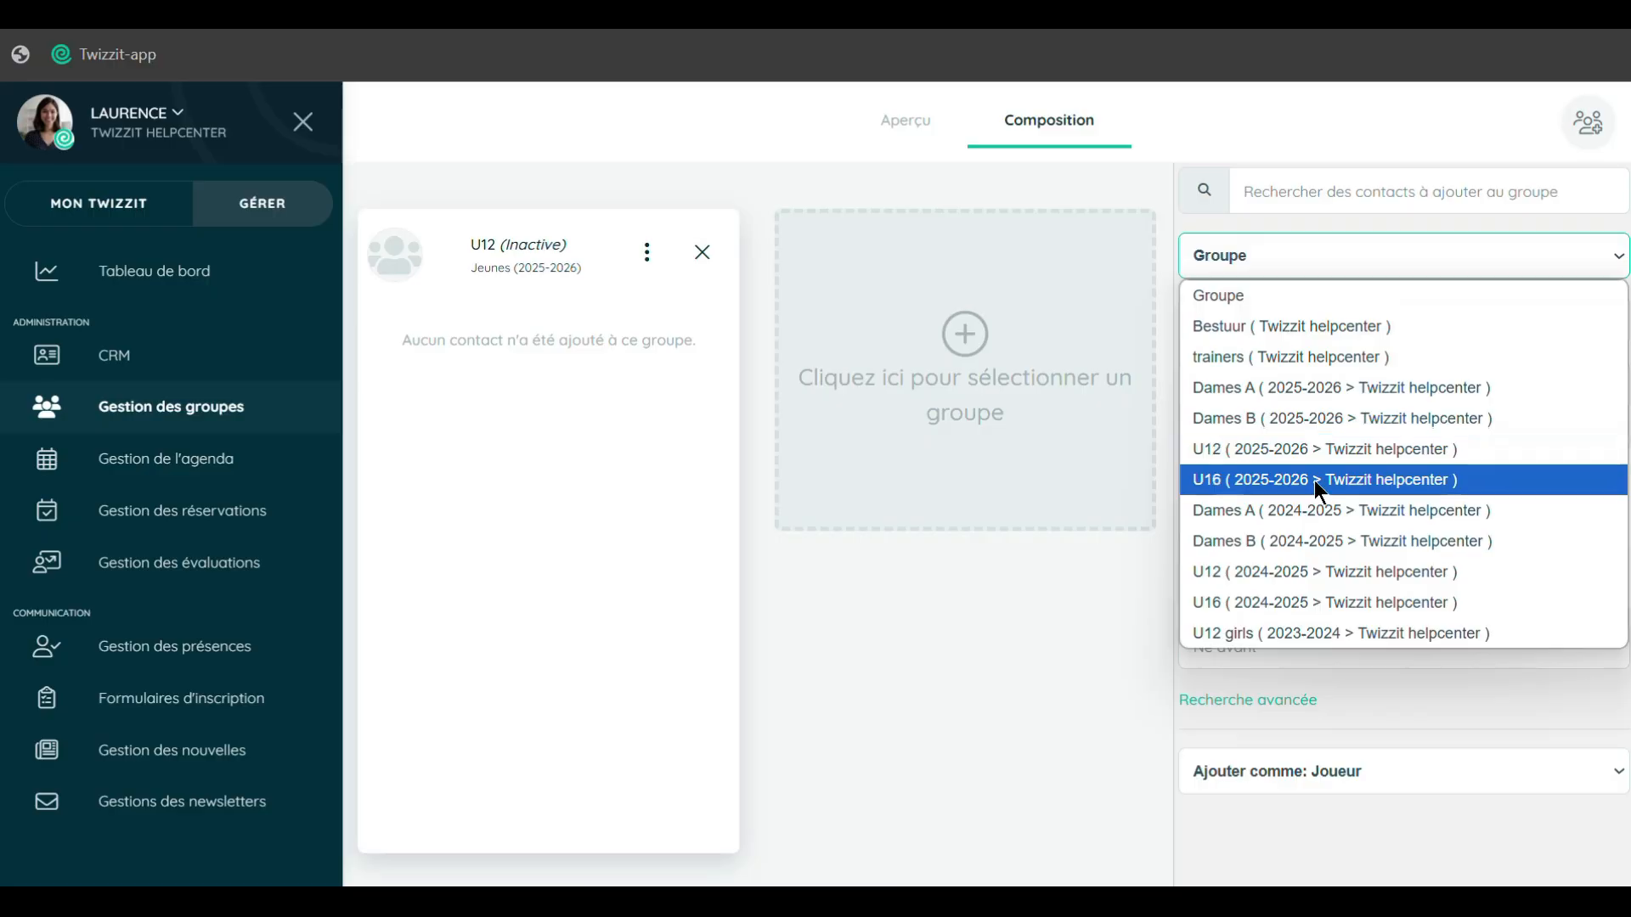
click(1286, 577)
scroll(1343, 610, down, 2)
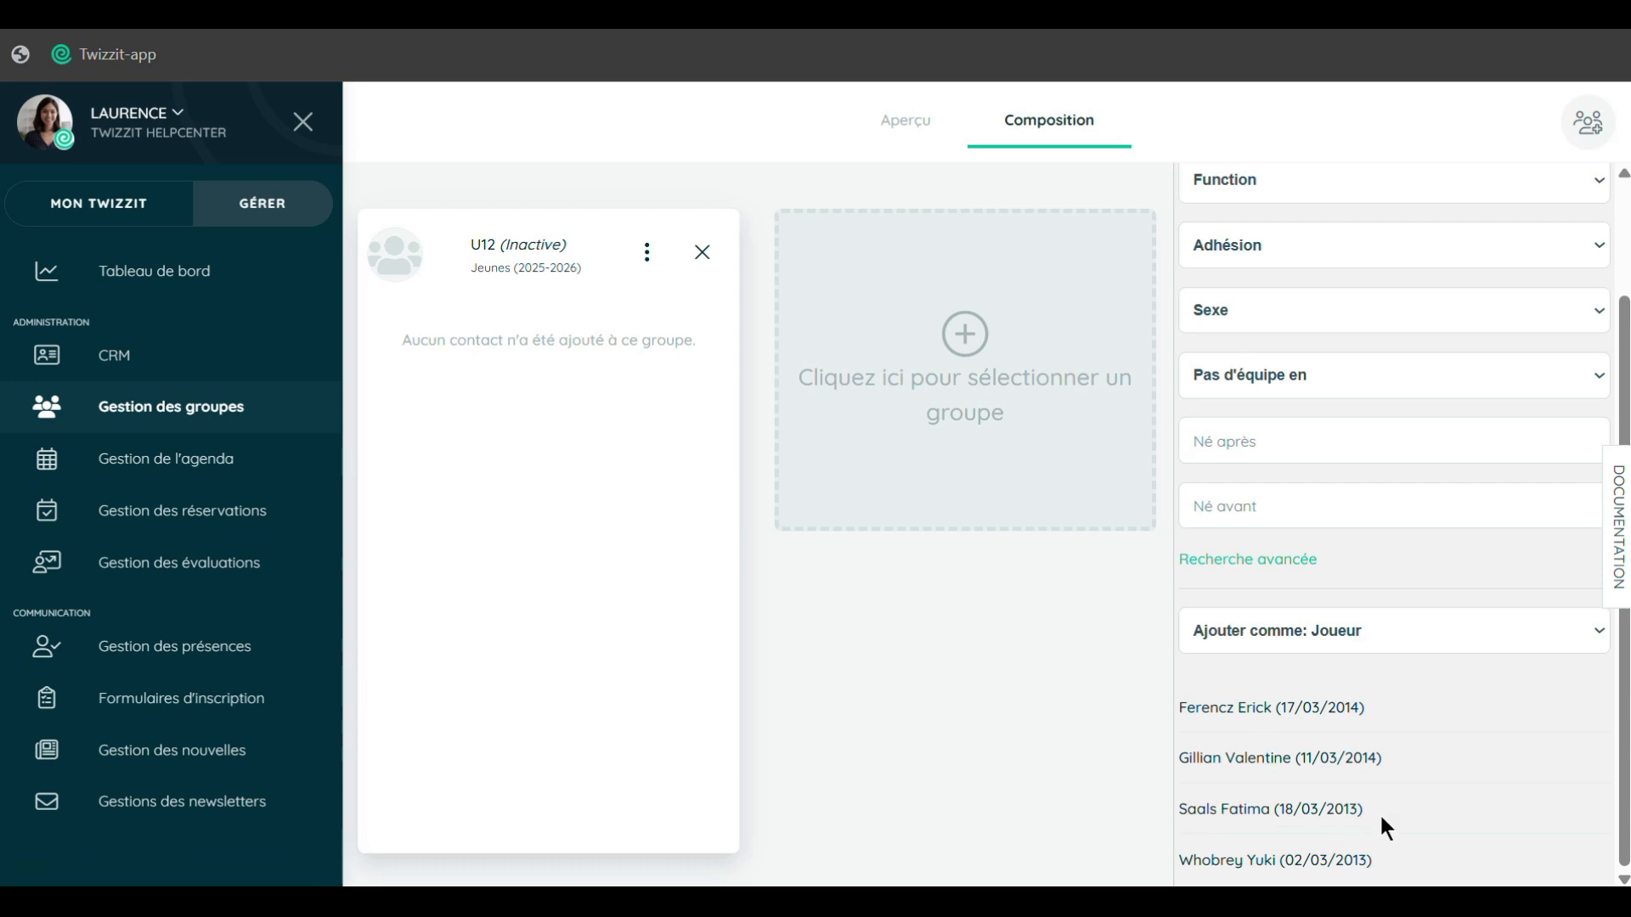
Start a new team from the group selection with the name U14 and the abbreviation U14.
click(962, 348)
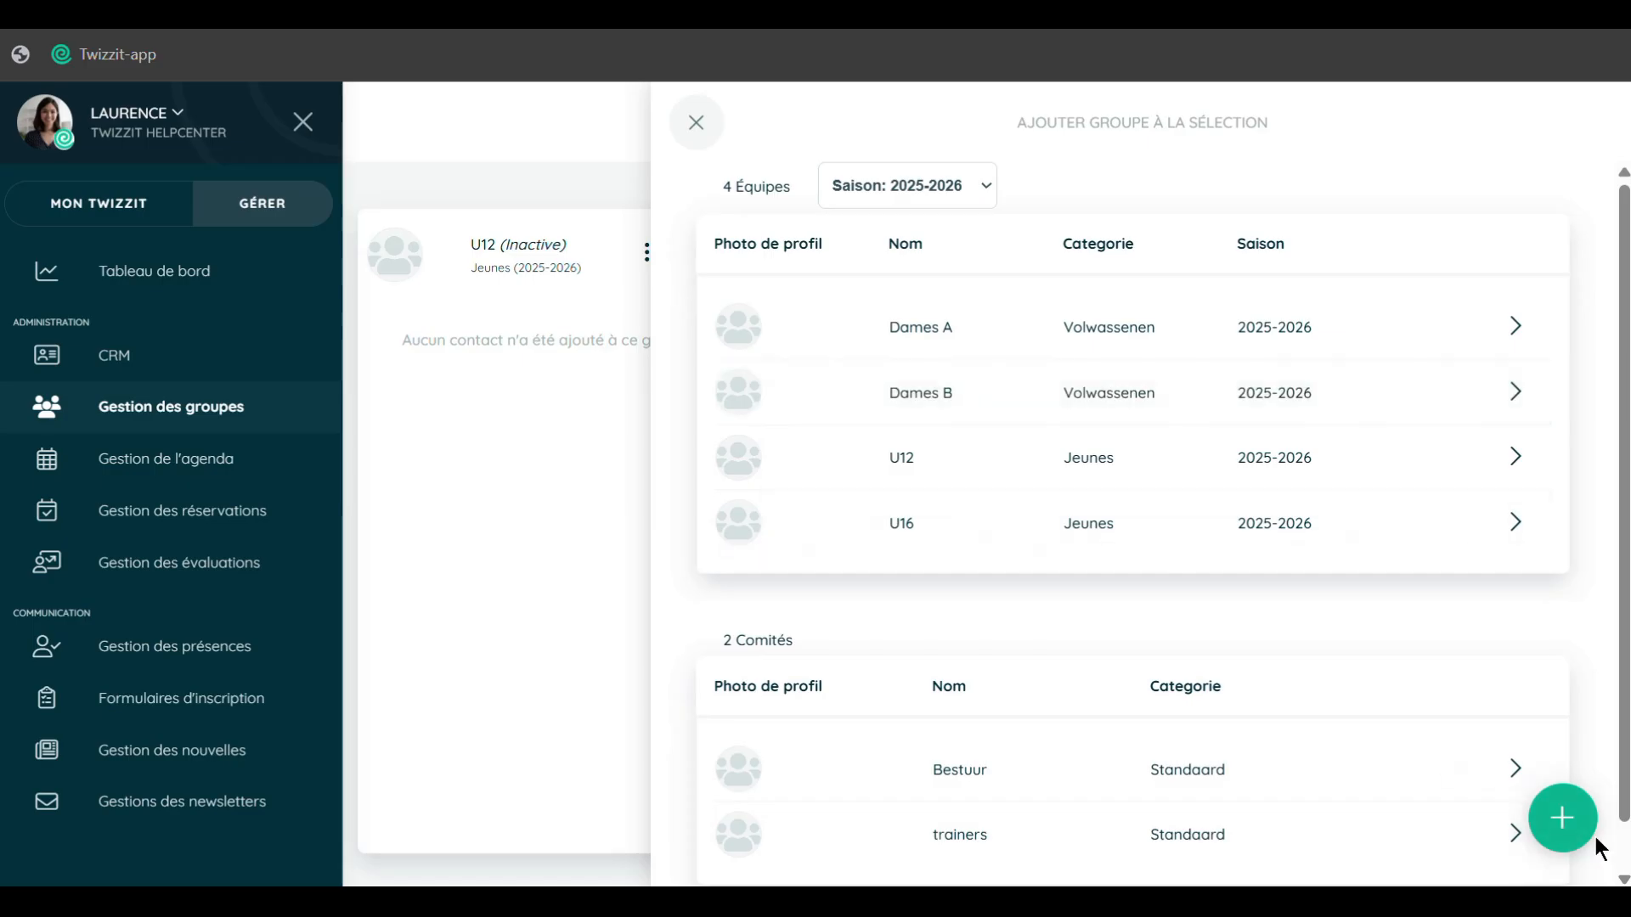
click(1567, 817)
click(1502, 677)
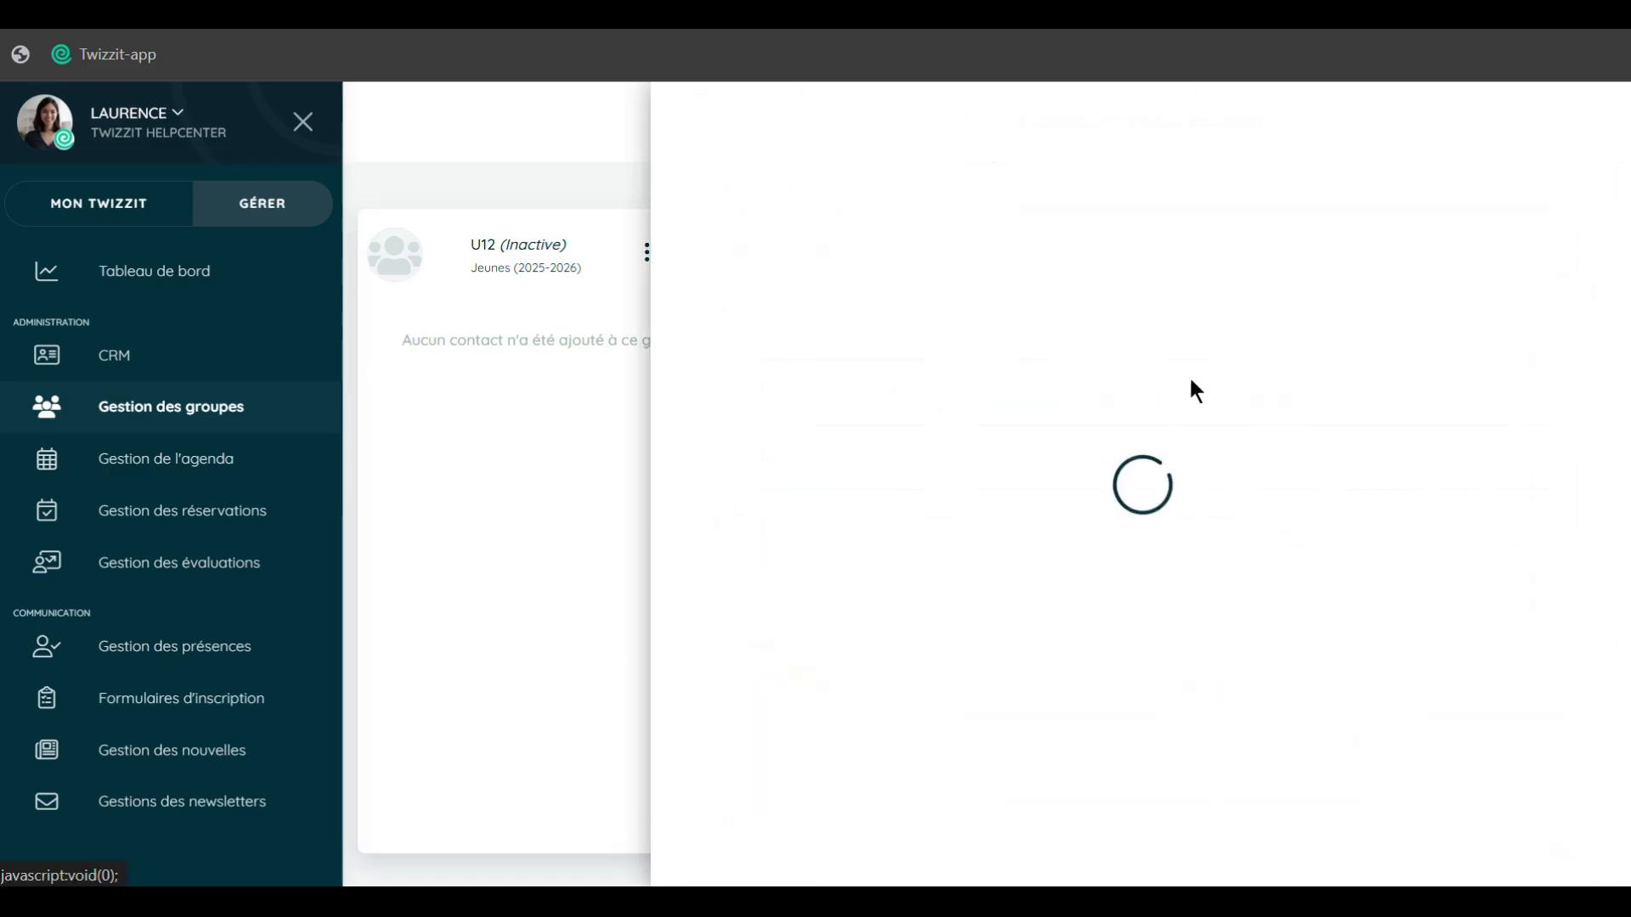
click(882, 247)
text(U14)
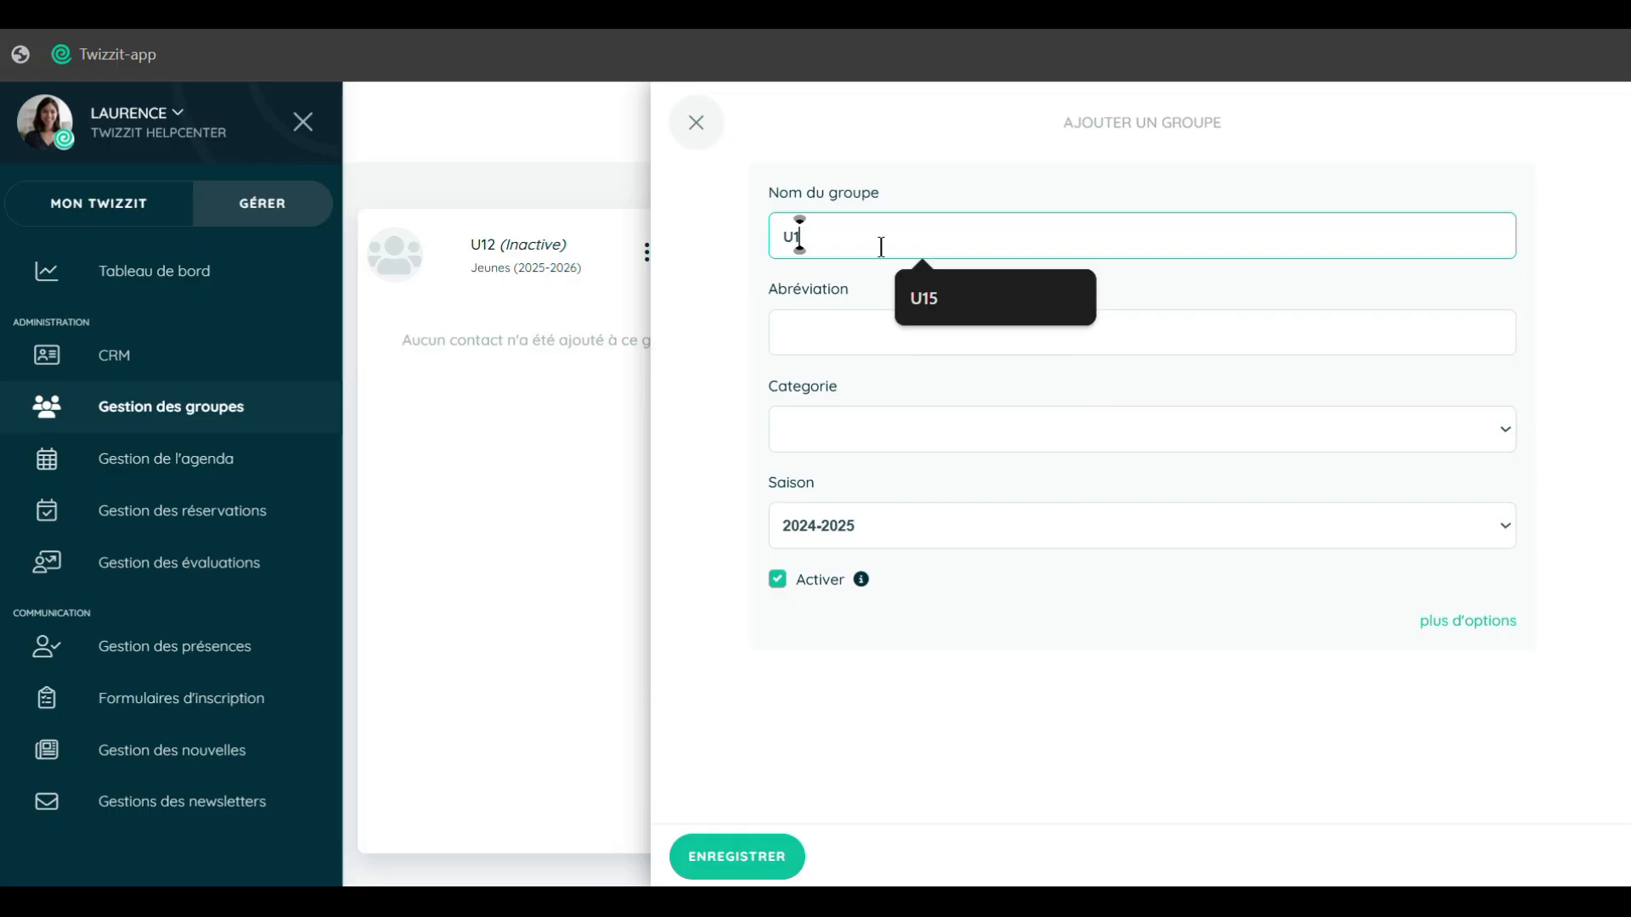
click(887, 331)
text(u)
key(BackSpace)
text(U14)
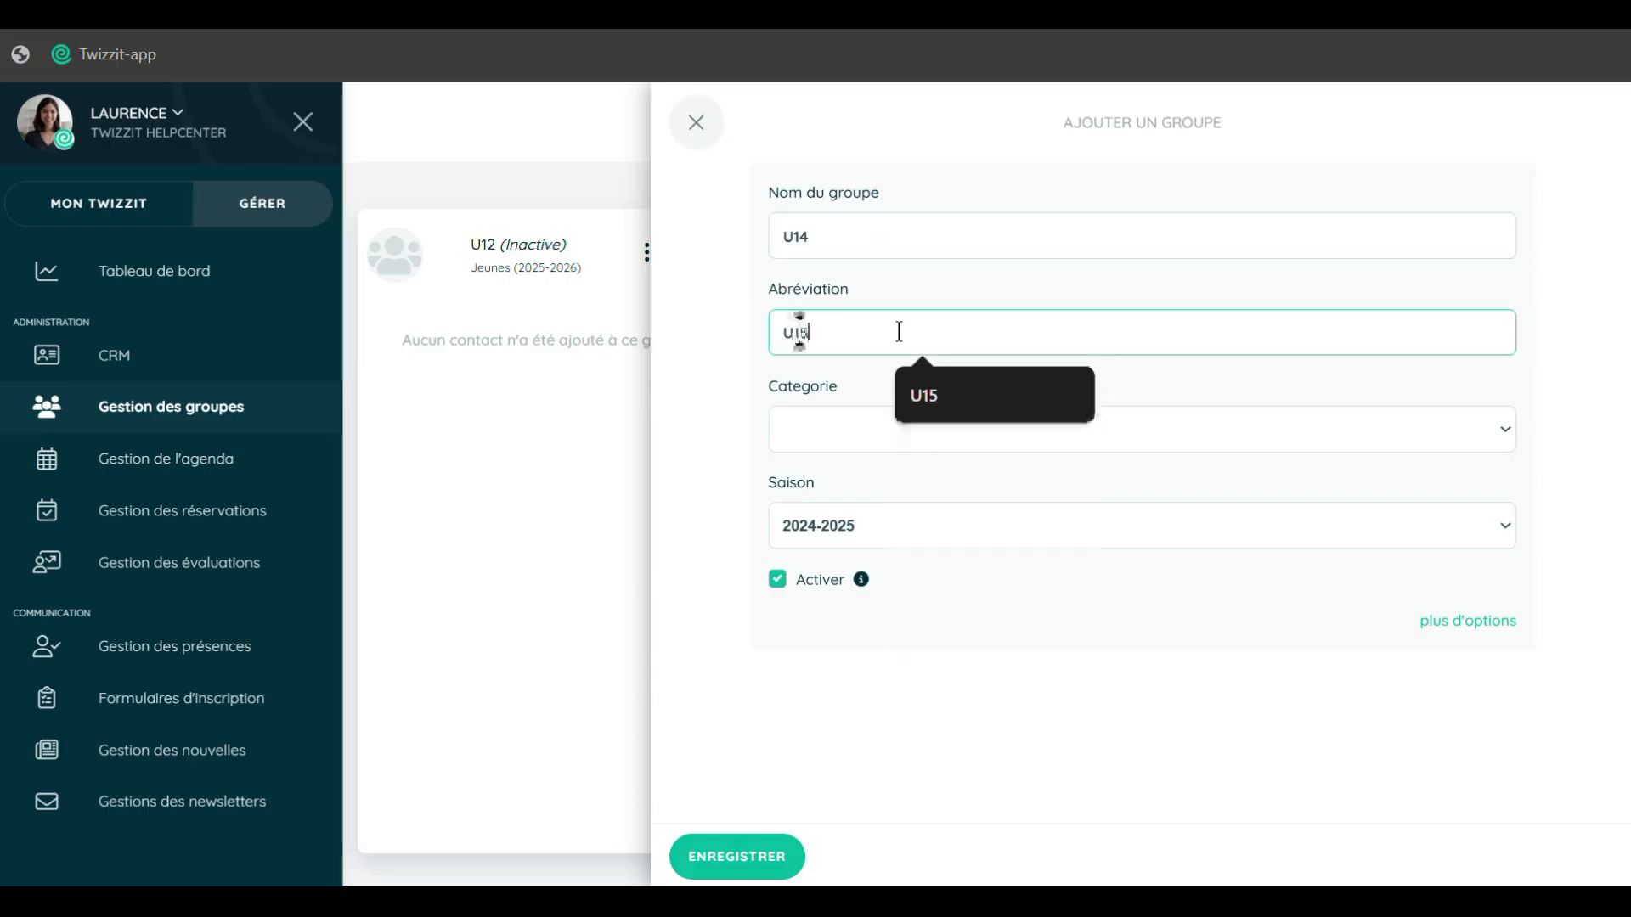
Assign the new U14 team to the category Jeunes and season 2025-2026, and save it.
click(792, 433)
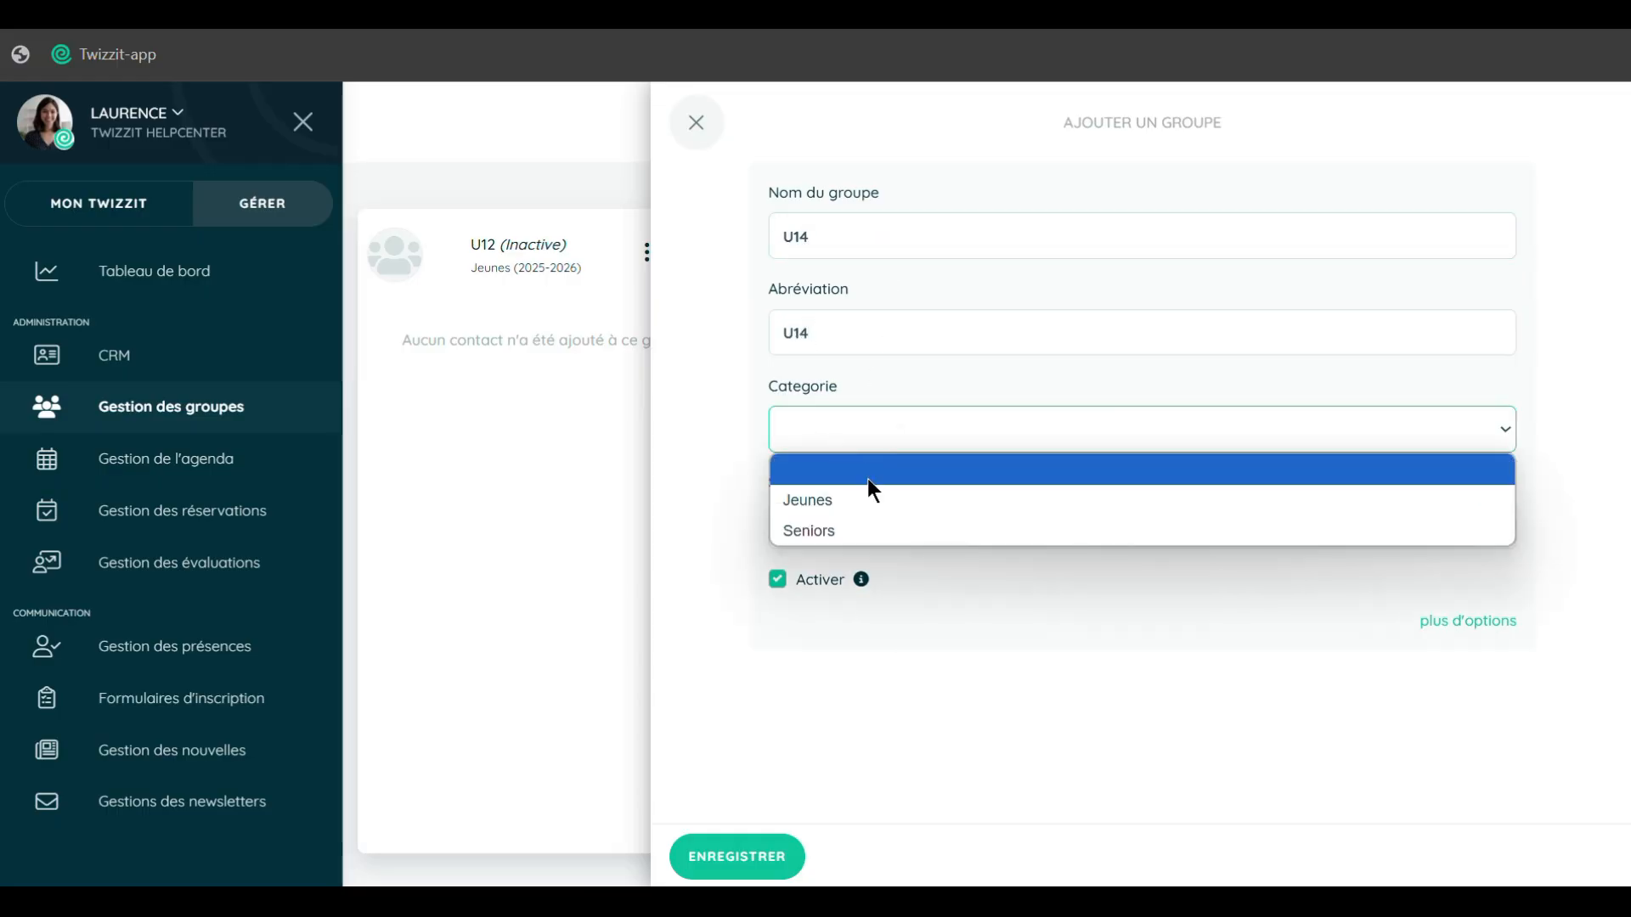
click(879, 496)
click(882, 508)
click(907, 563)
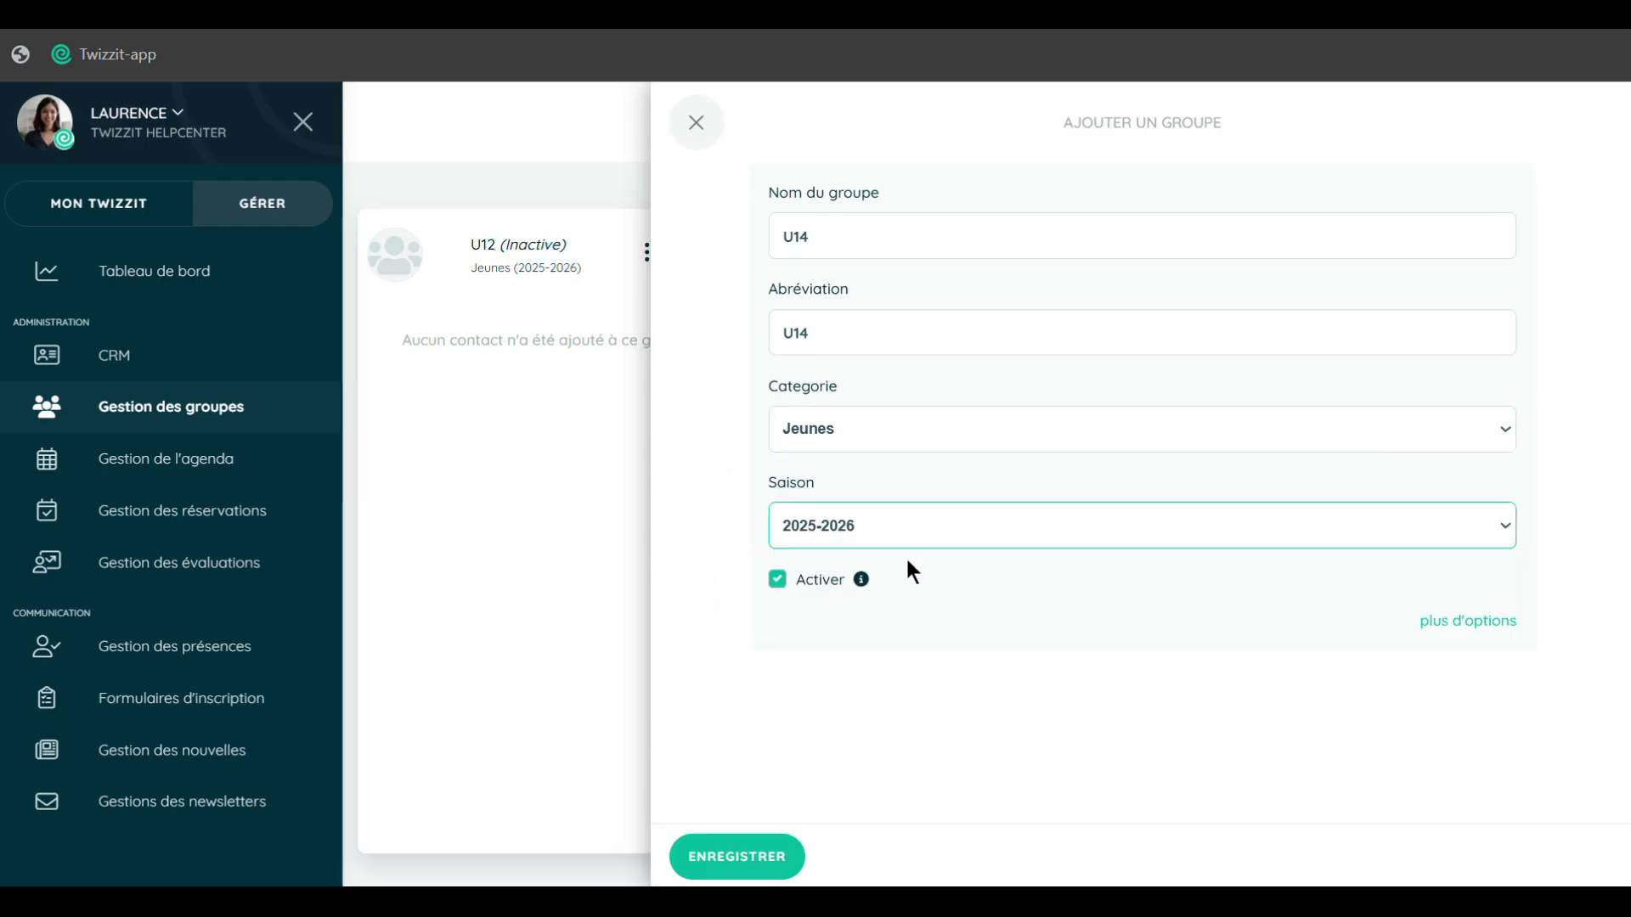
click(777, 845)
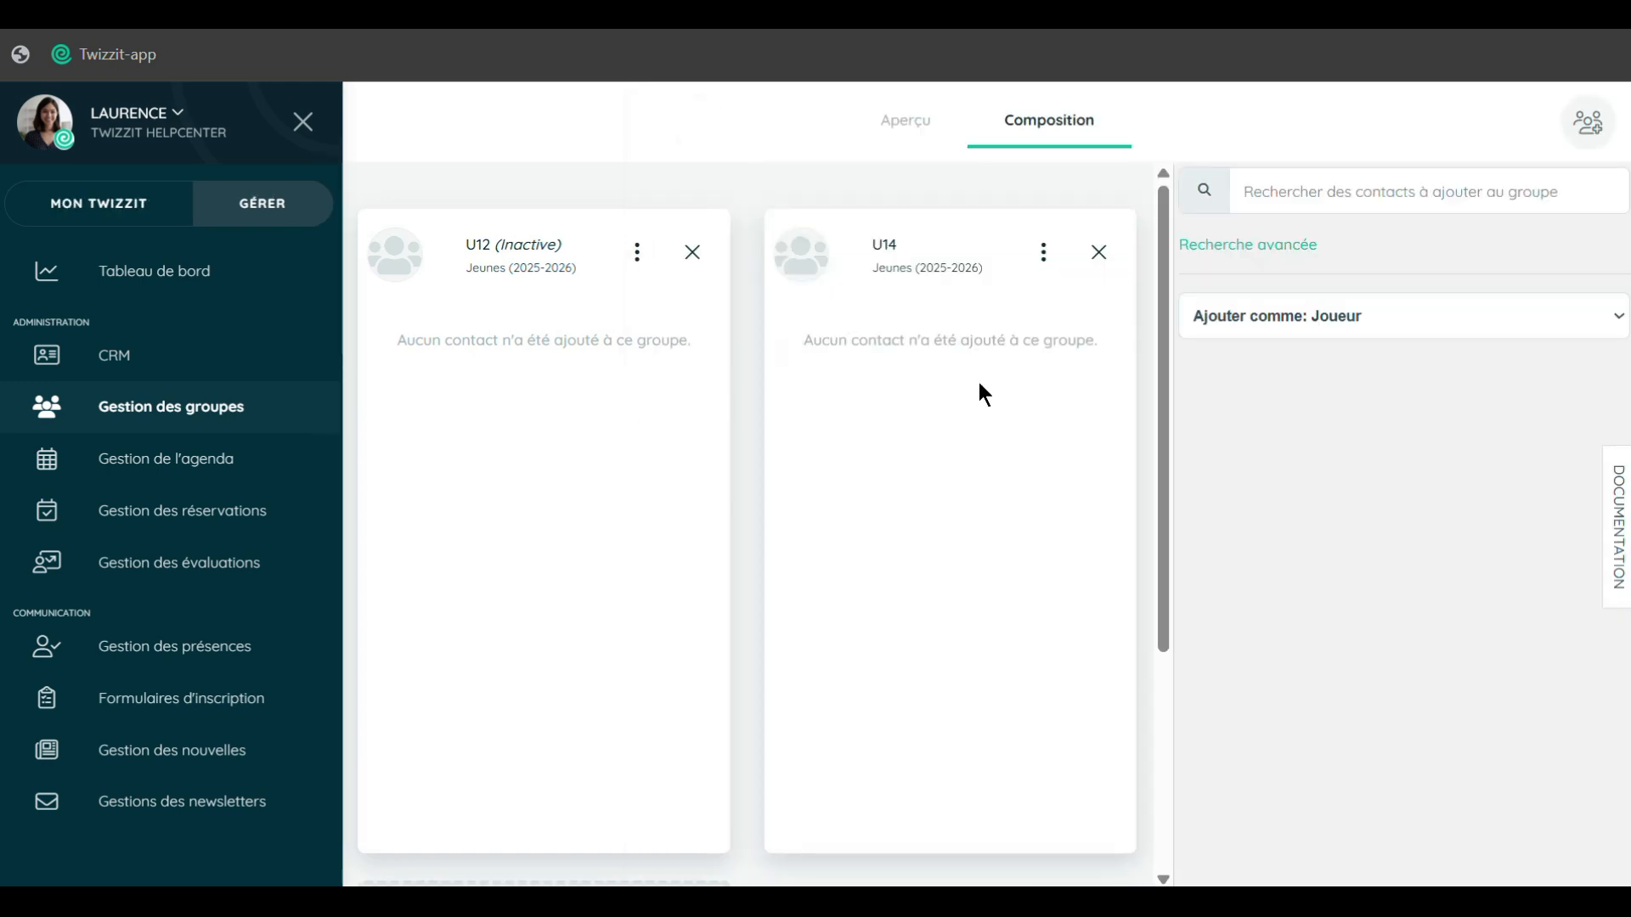
Filter the contacts available for the U12 and U14 compositions by the 2024-2025 U12 group.
click(1248, 245)
click(1223, 265)
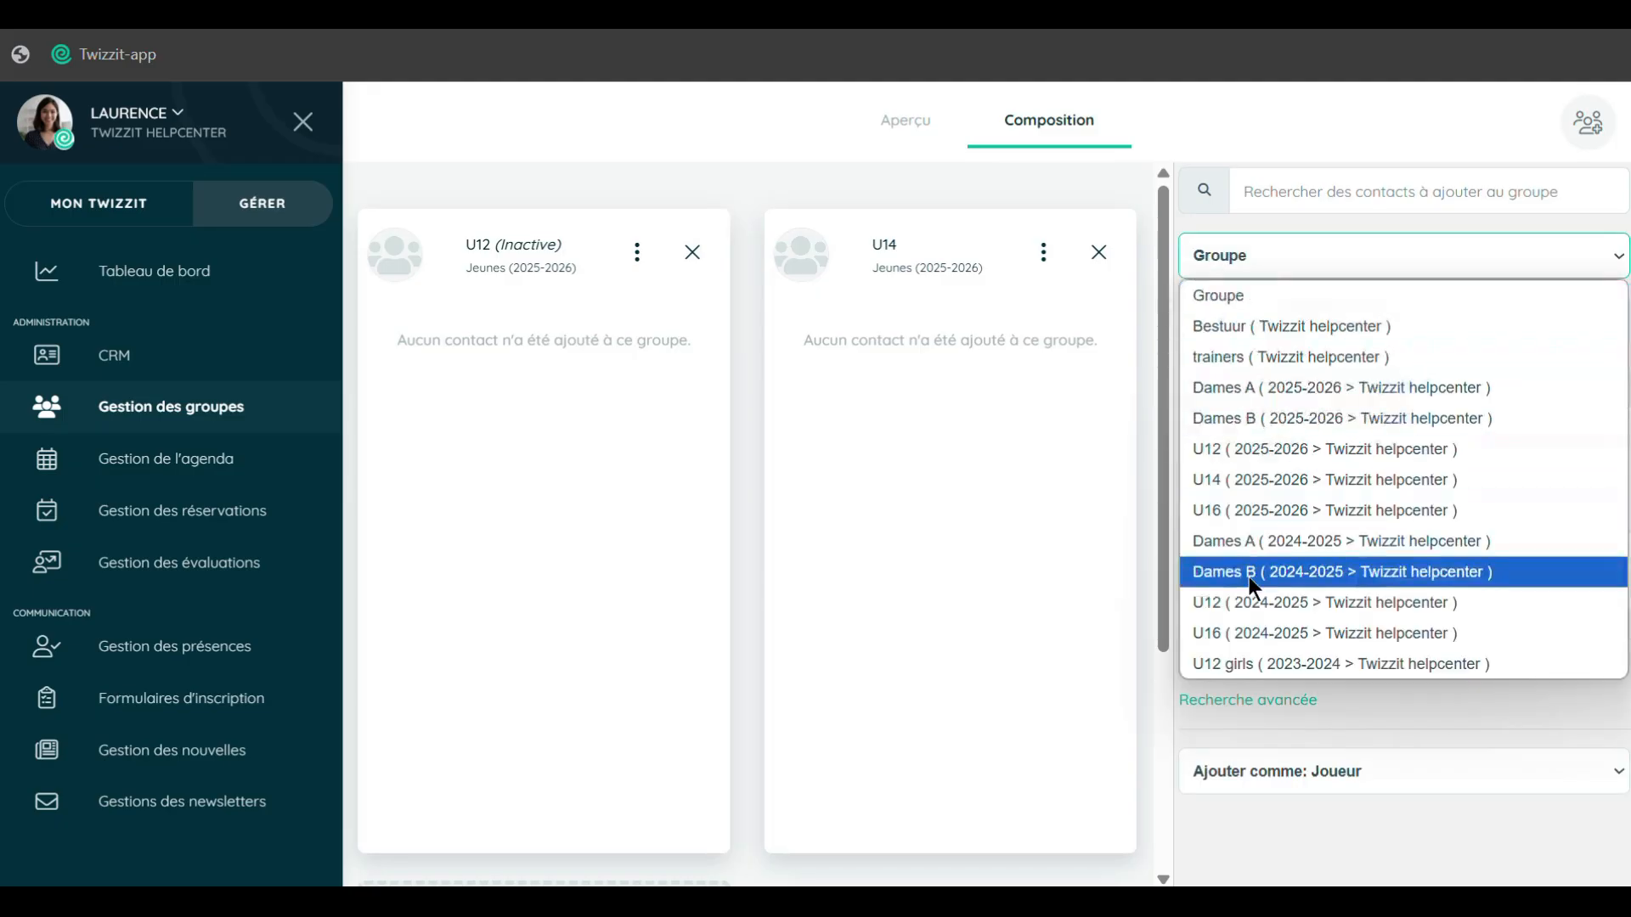
click(1352, 604)
scroll(1359, 608, down, 2)
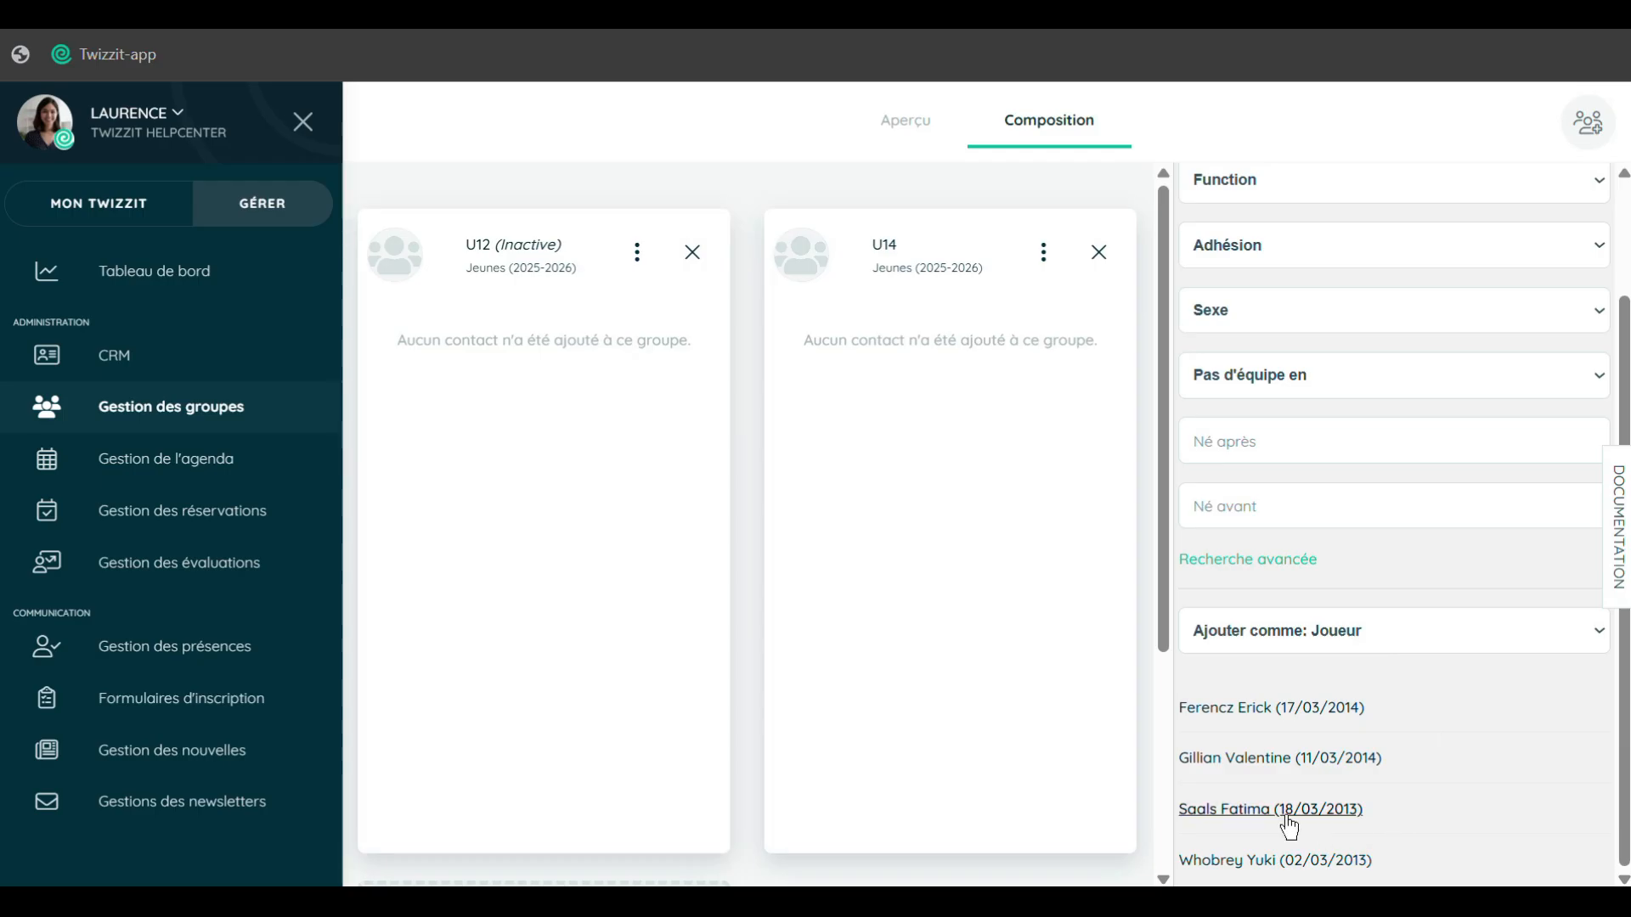
Add the first two listed contacts to U12 and the last two to U14, all as Joueur.
drag(1226, 720, 488, 350)
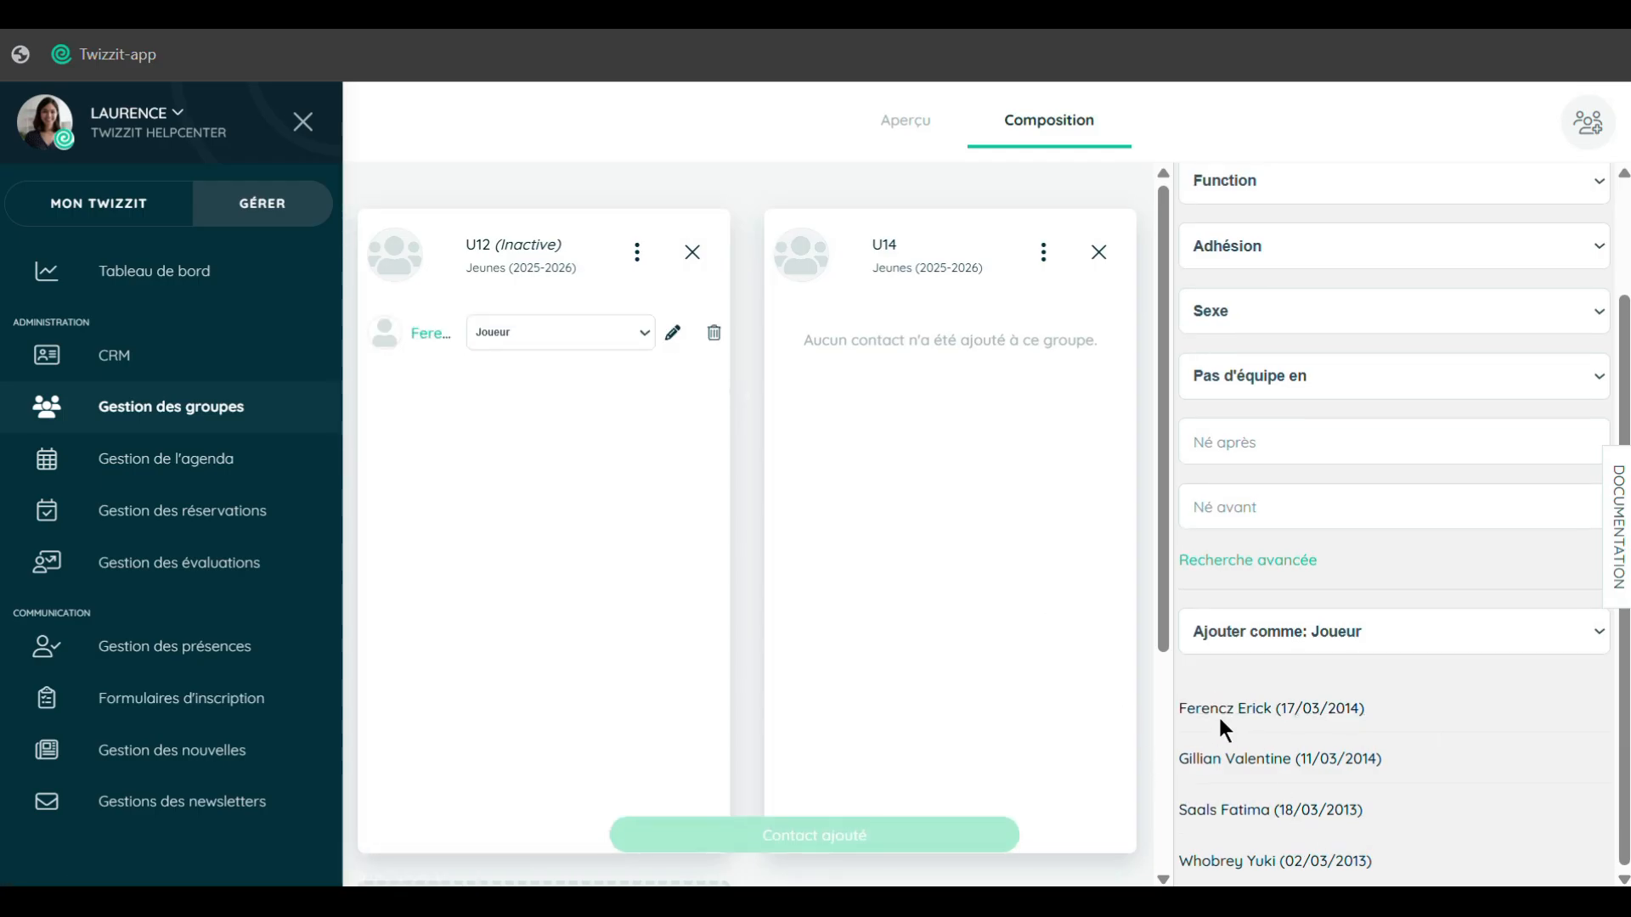
drag(1214, 760, 476, 451)
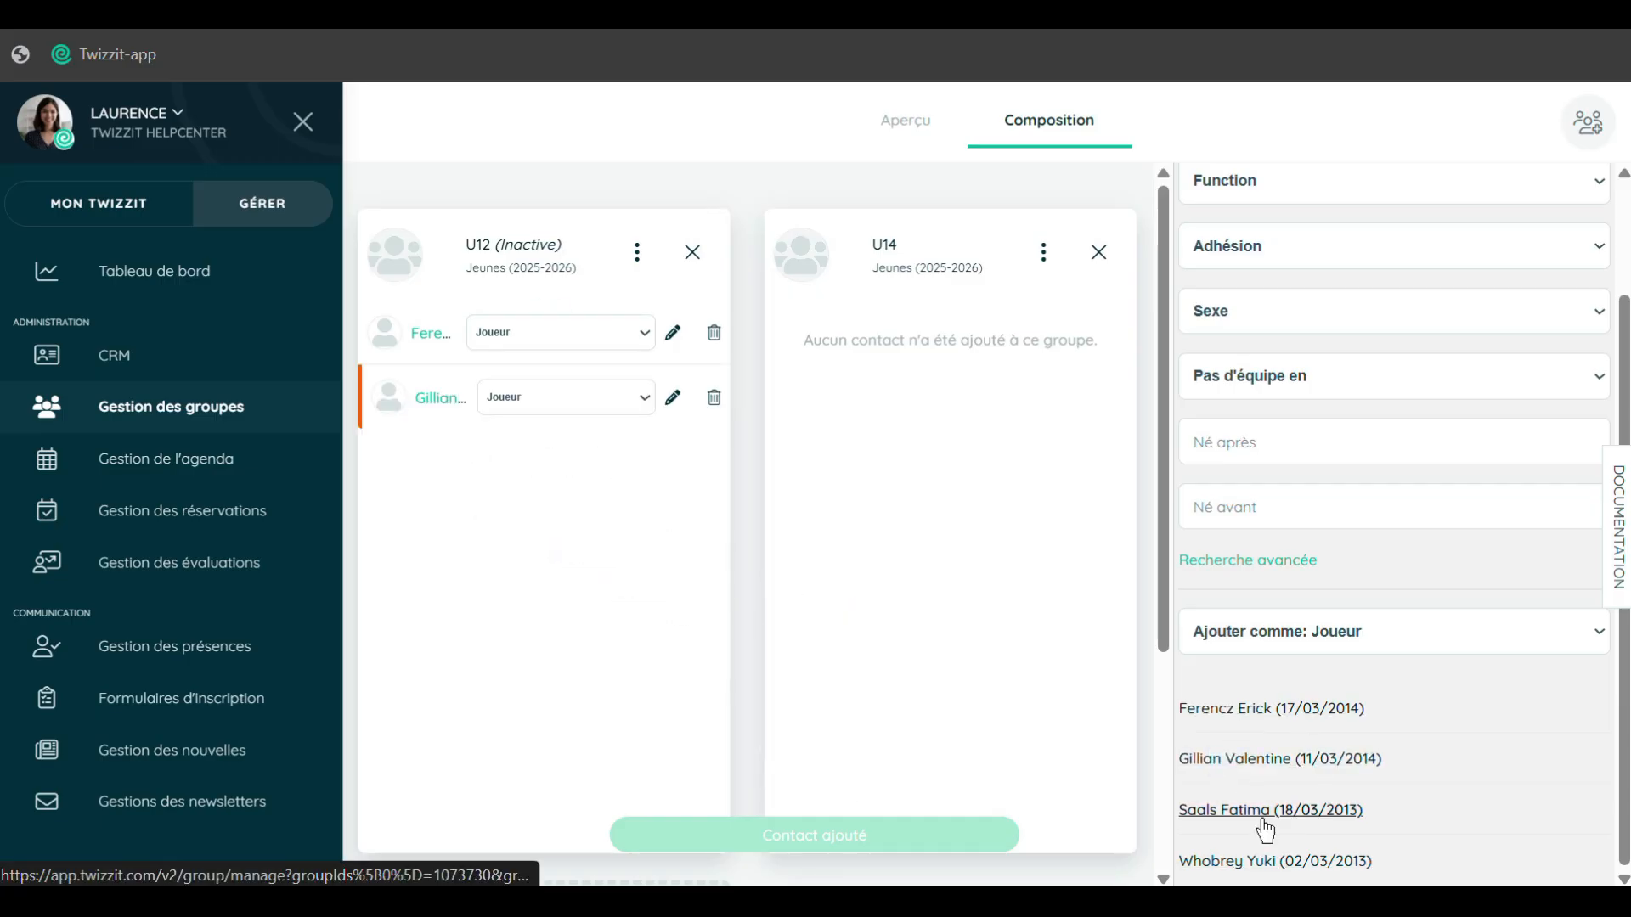
drag(1263, 826, 885, 340)
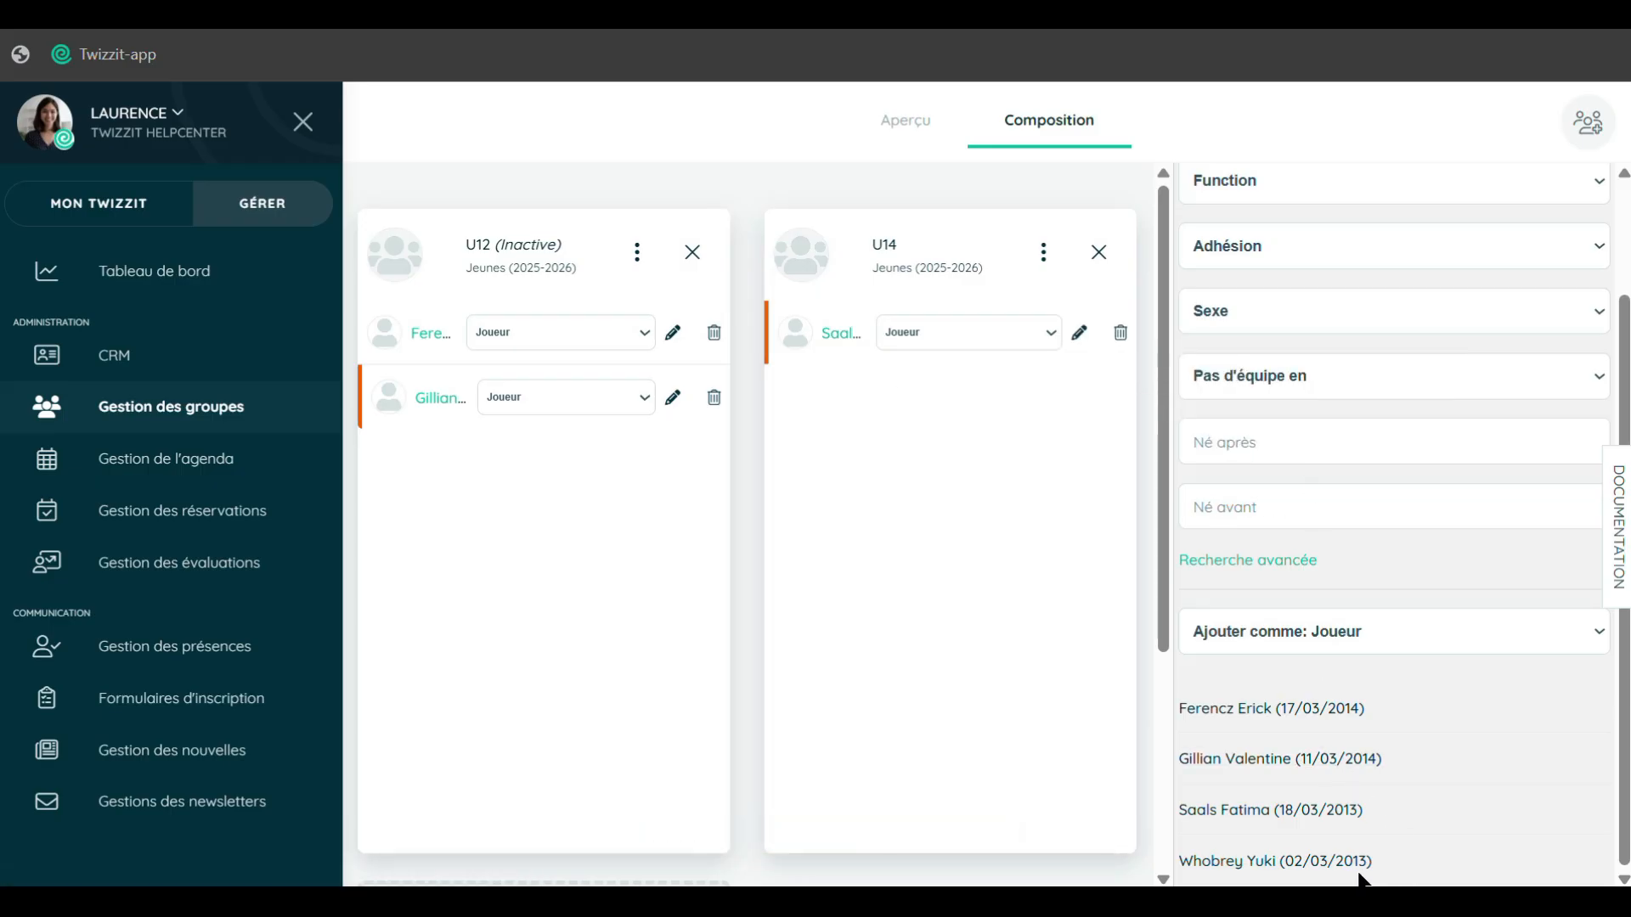
drag(1357, 860, 975, 424)
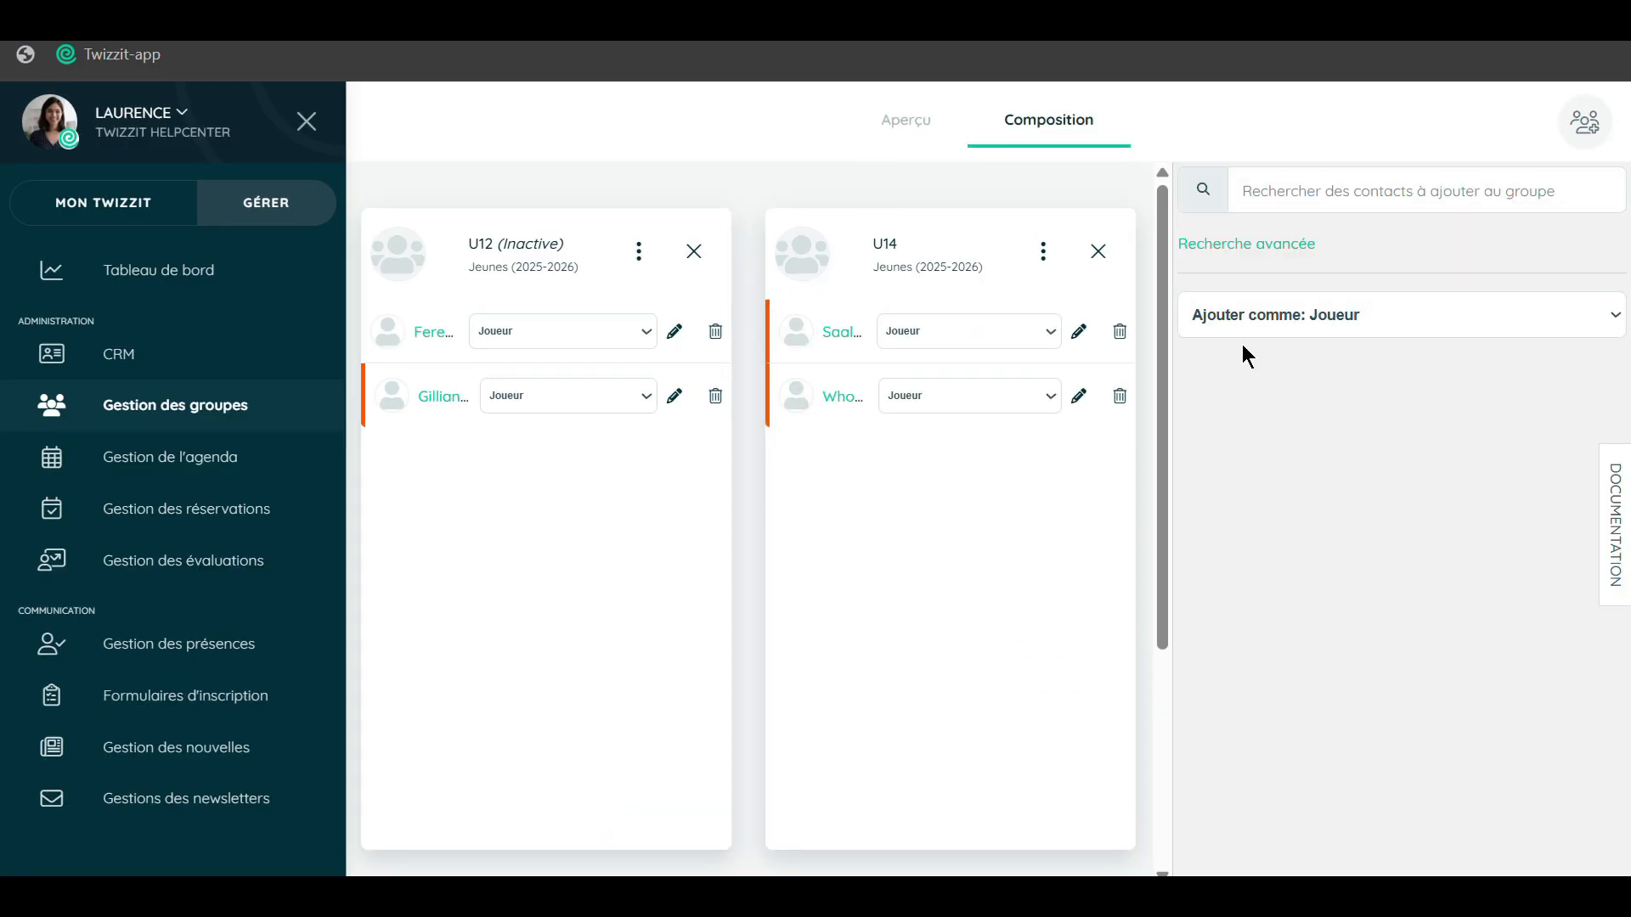
Search for contacts of the 2024-2025 U12 group who have no team in season 2025-2026.
click(1240, 244)
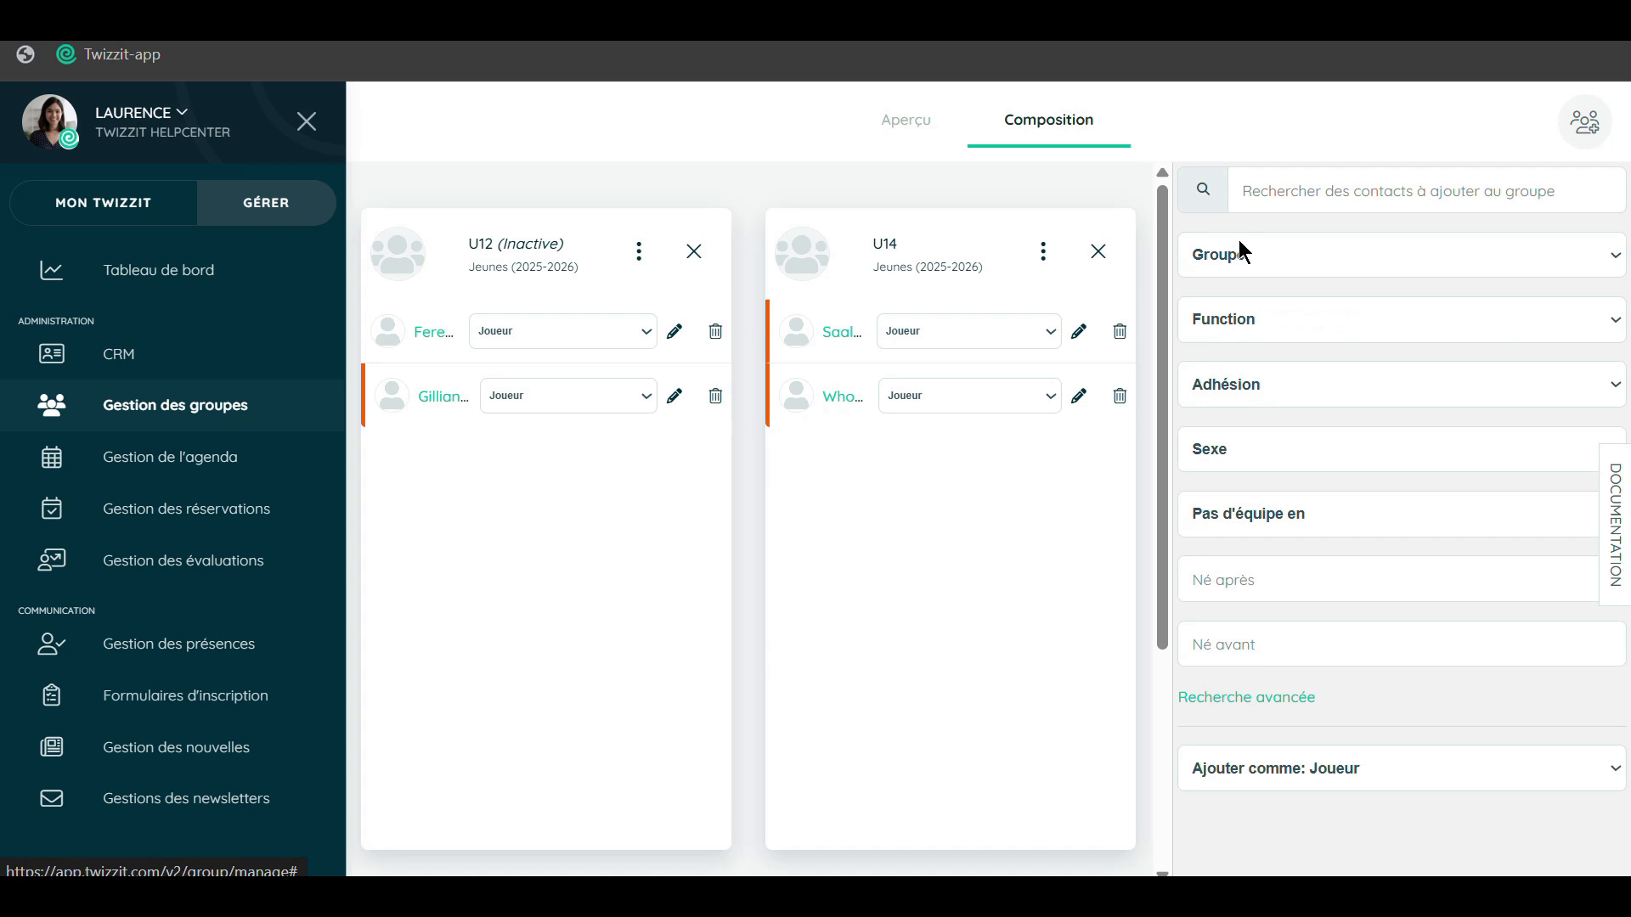
click(1272, 259)
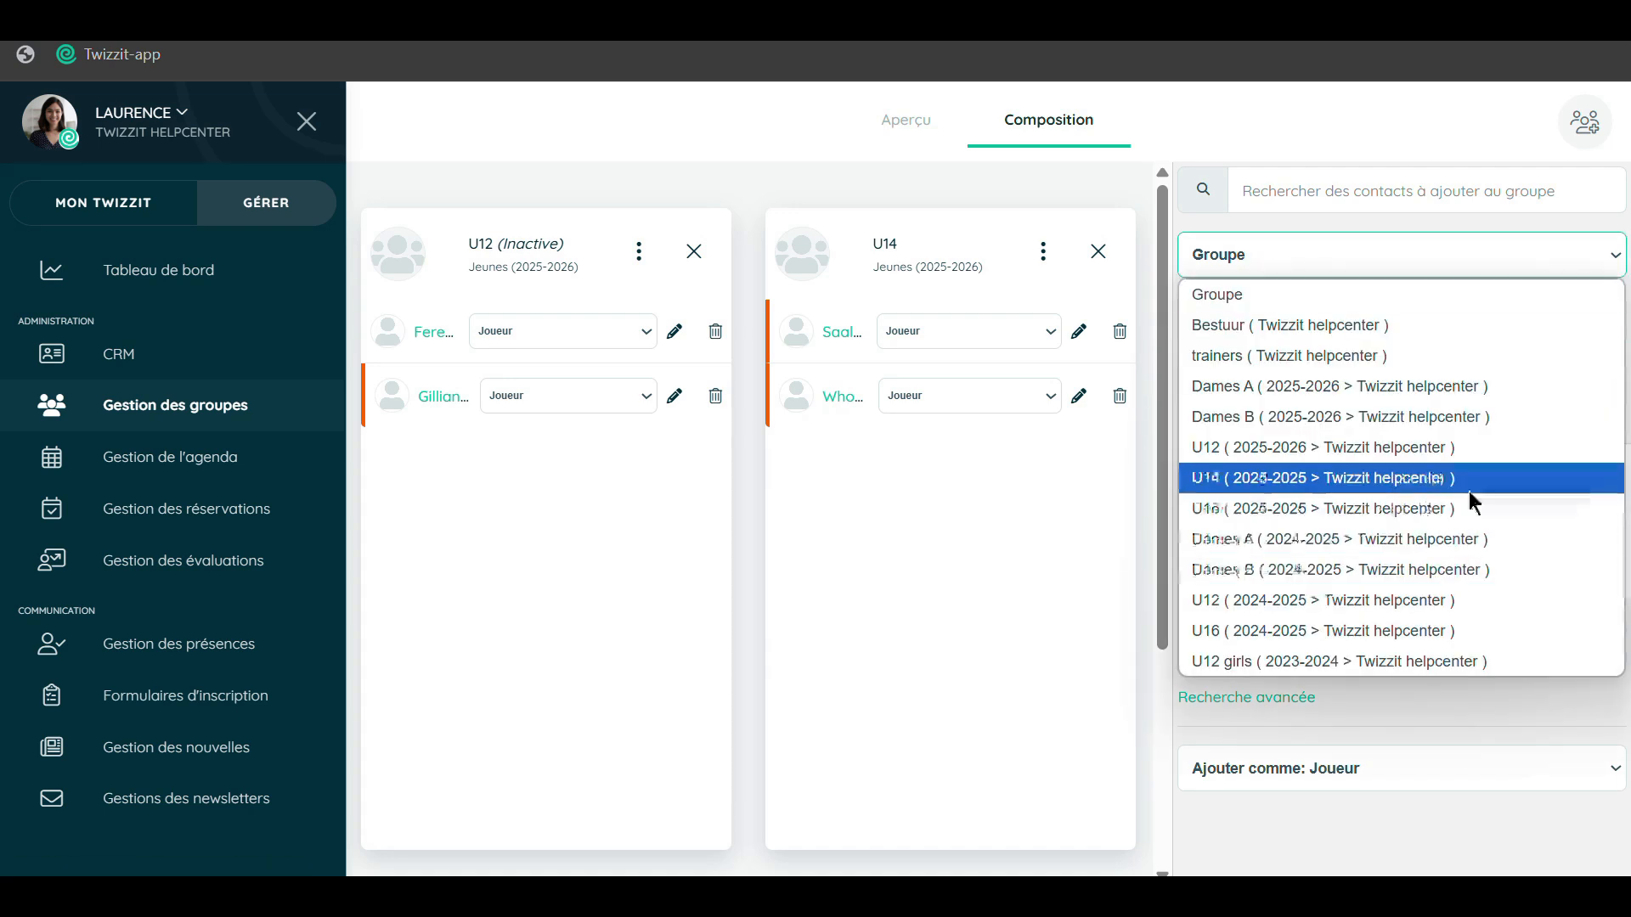
click(1406, 599)
click(1303, 513)
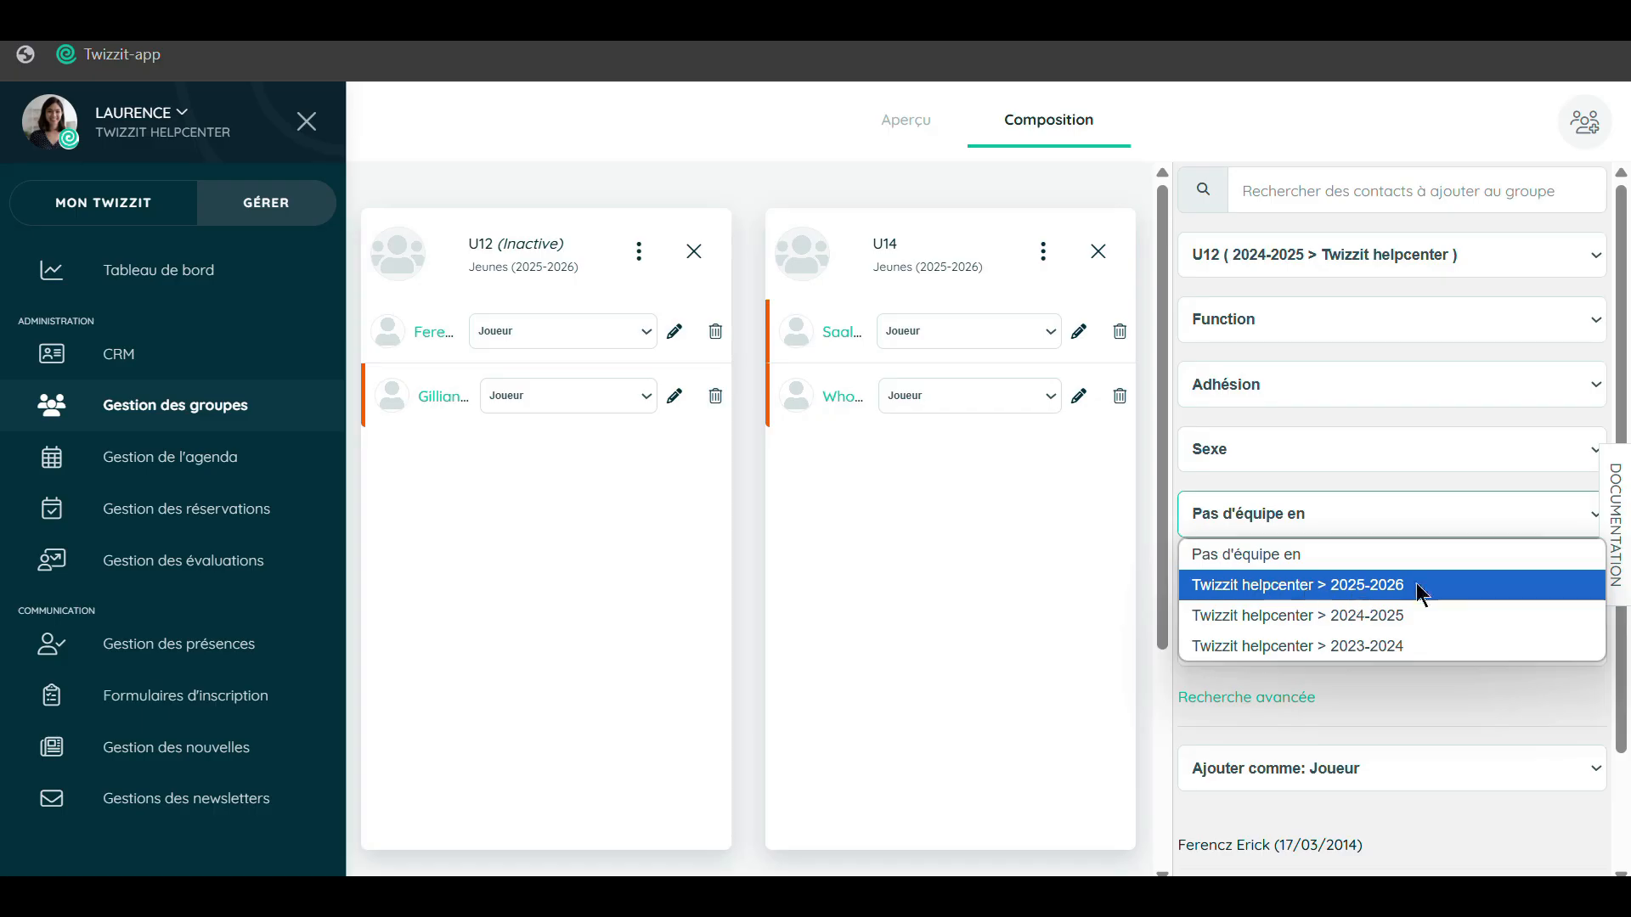
click(1376, 601)
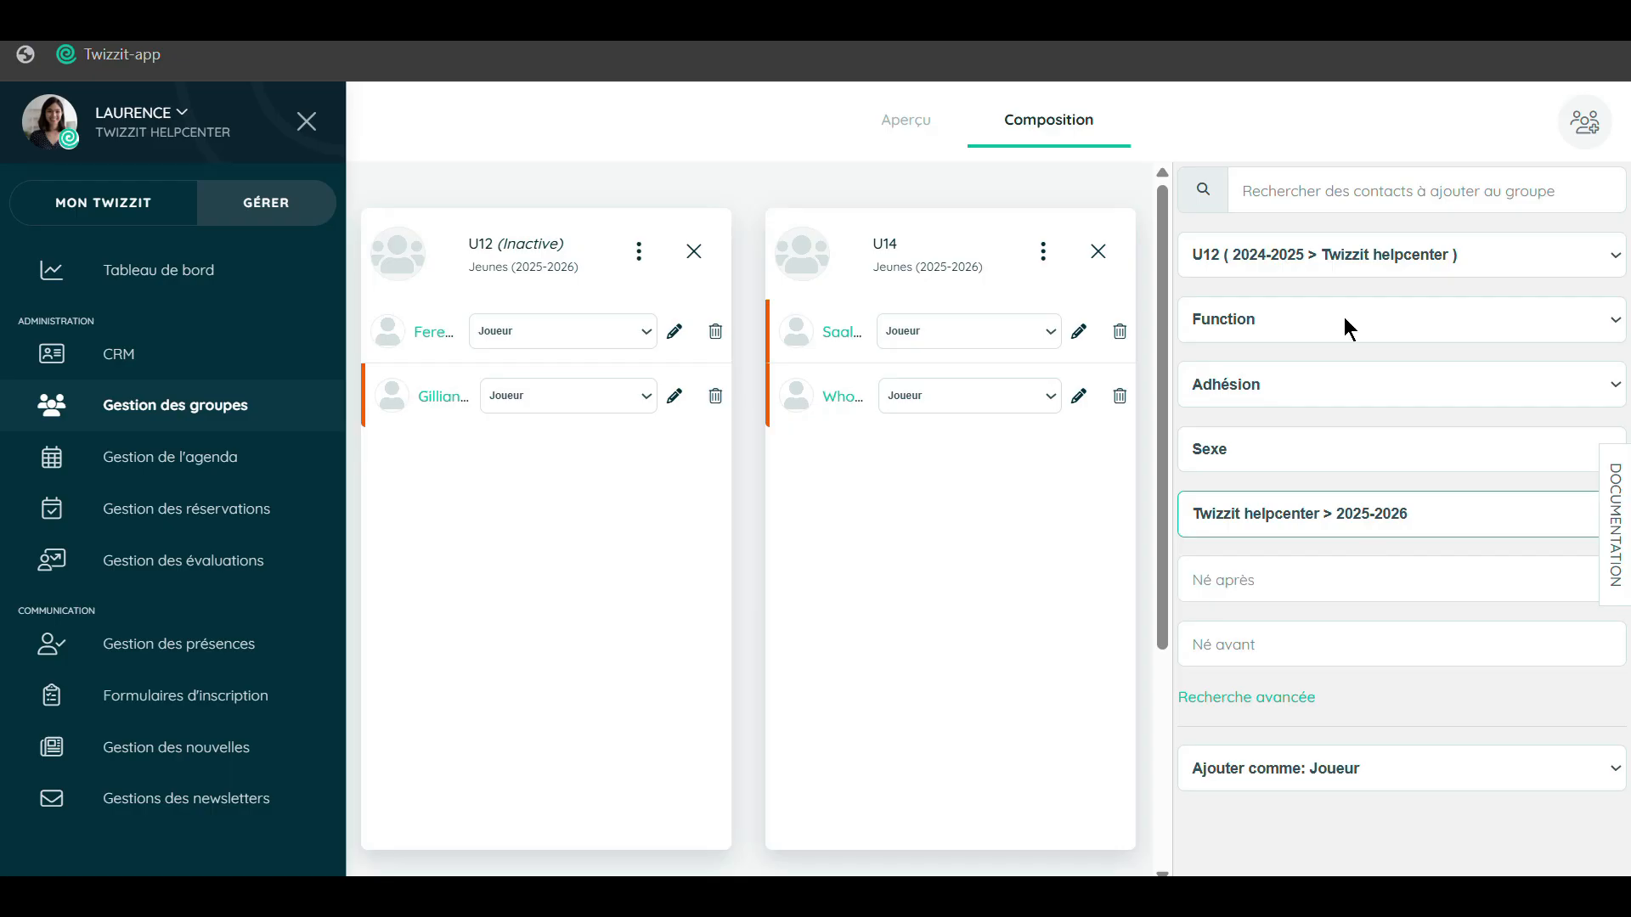
Return to the groups overview and show the teams of season 2025-2026.
click(194, 423)
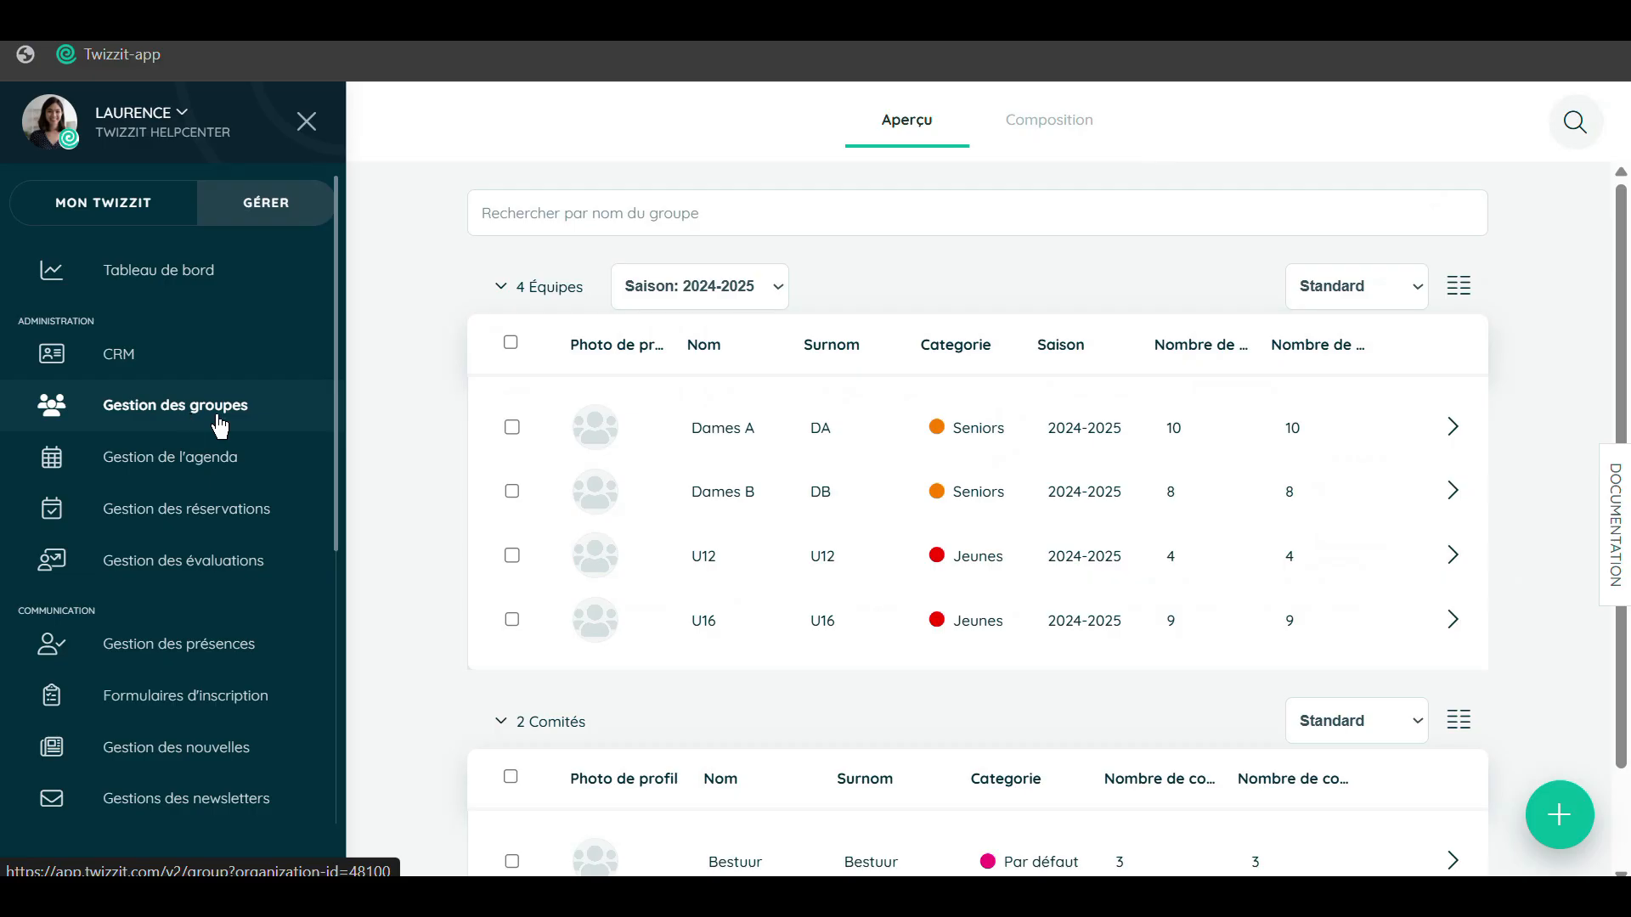
click(778, 289)
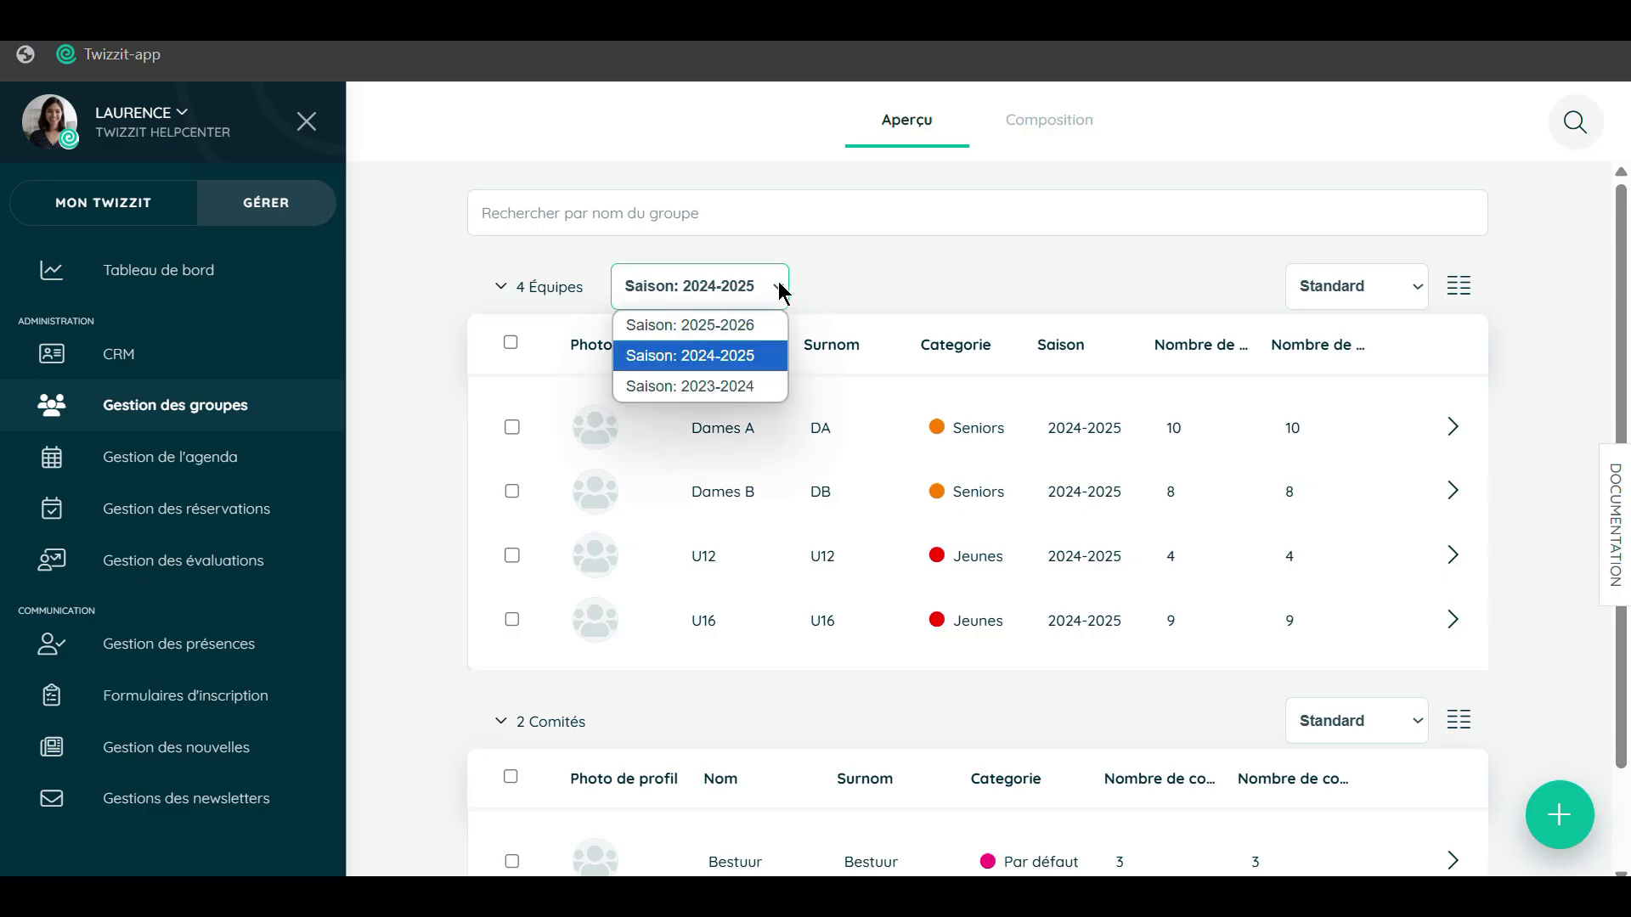
click(722, 325)
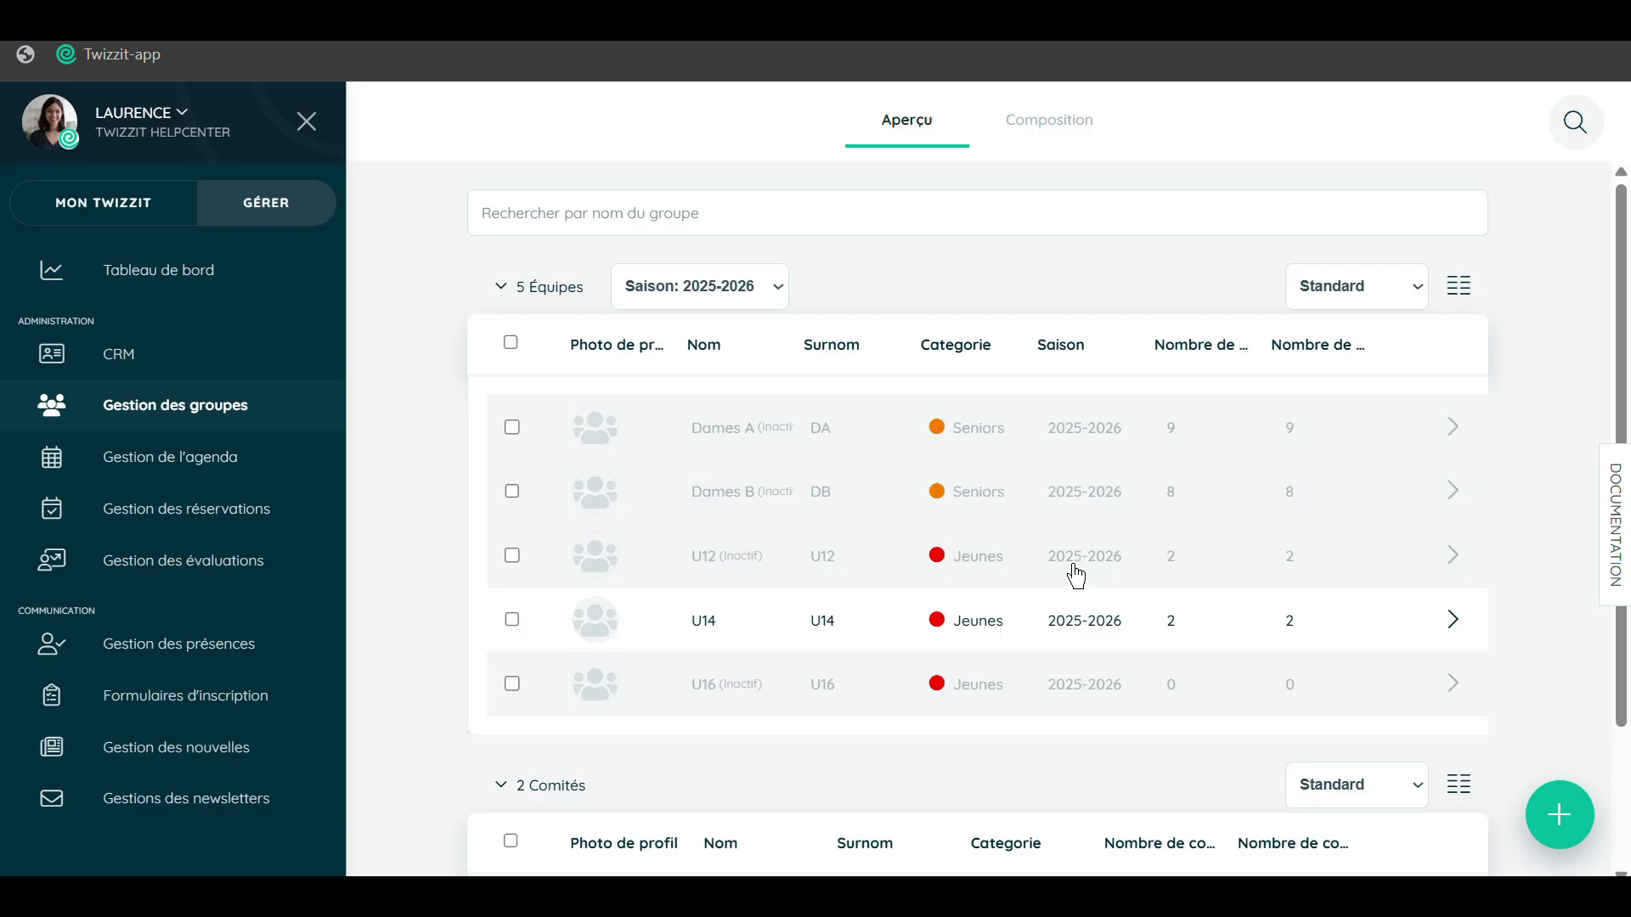
click(512, 342)
click(585, 340)
click(729, 391)
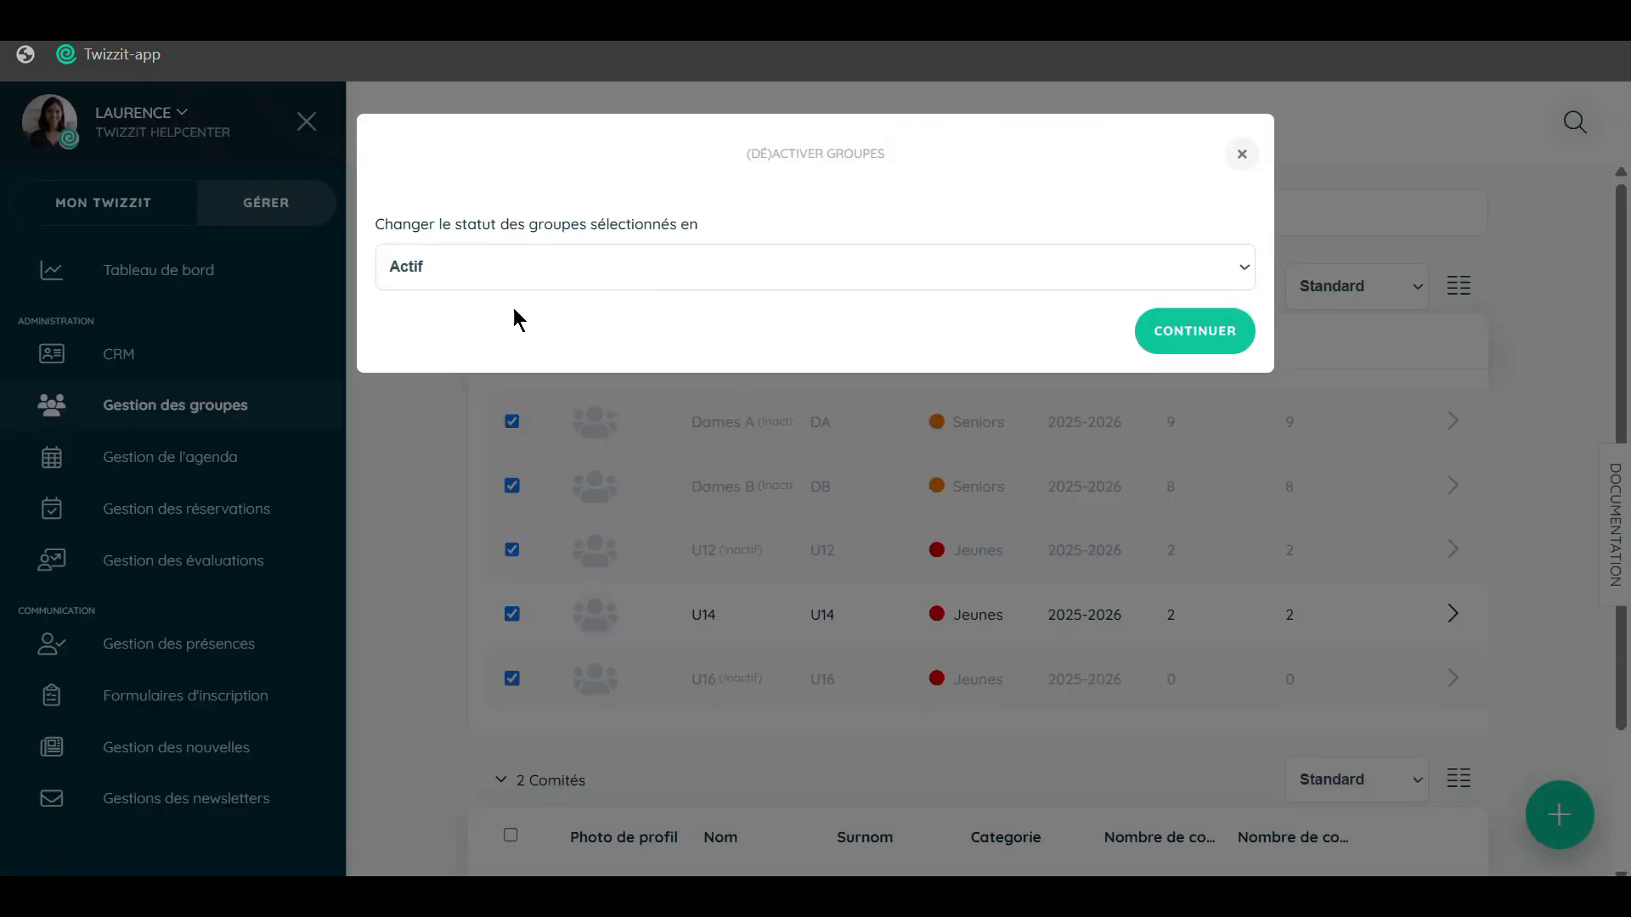
click(1241, 156)
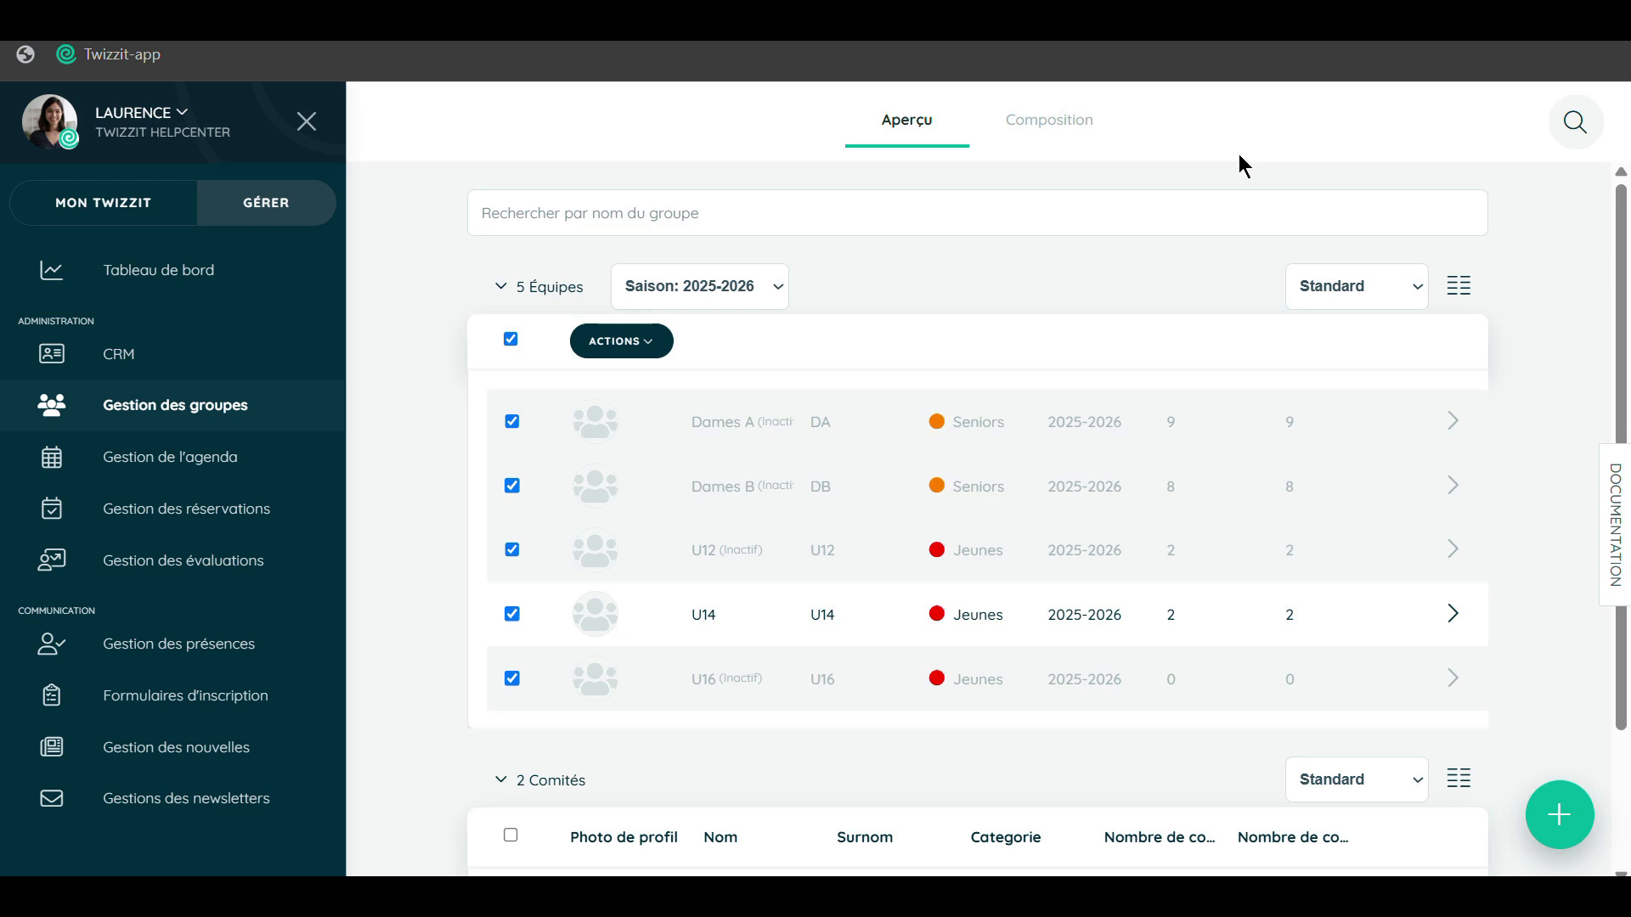
click(511, 341)
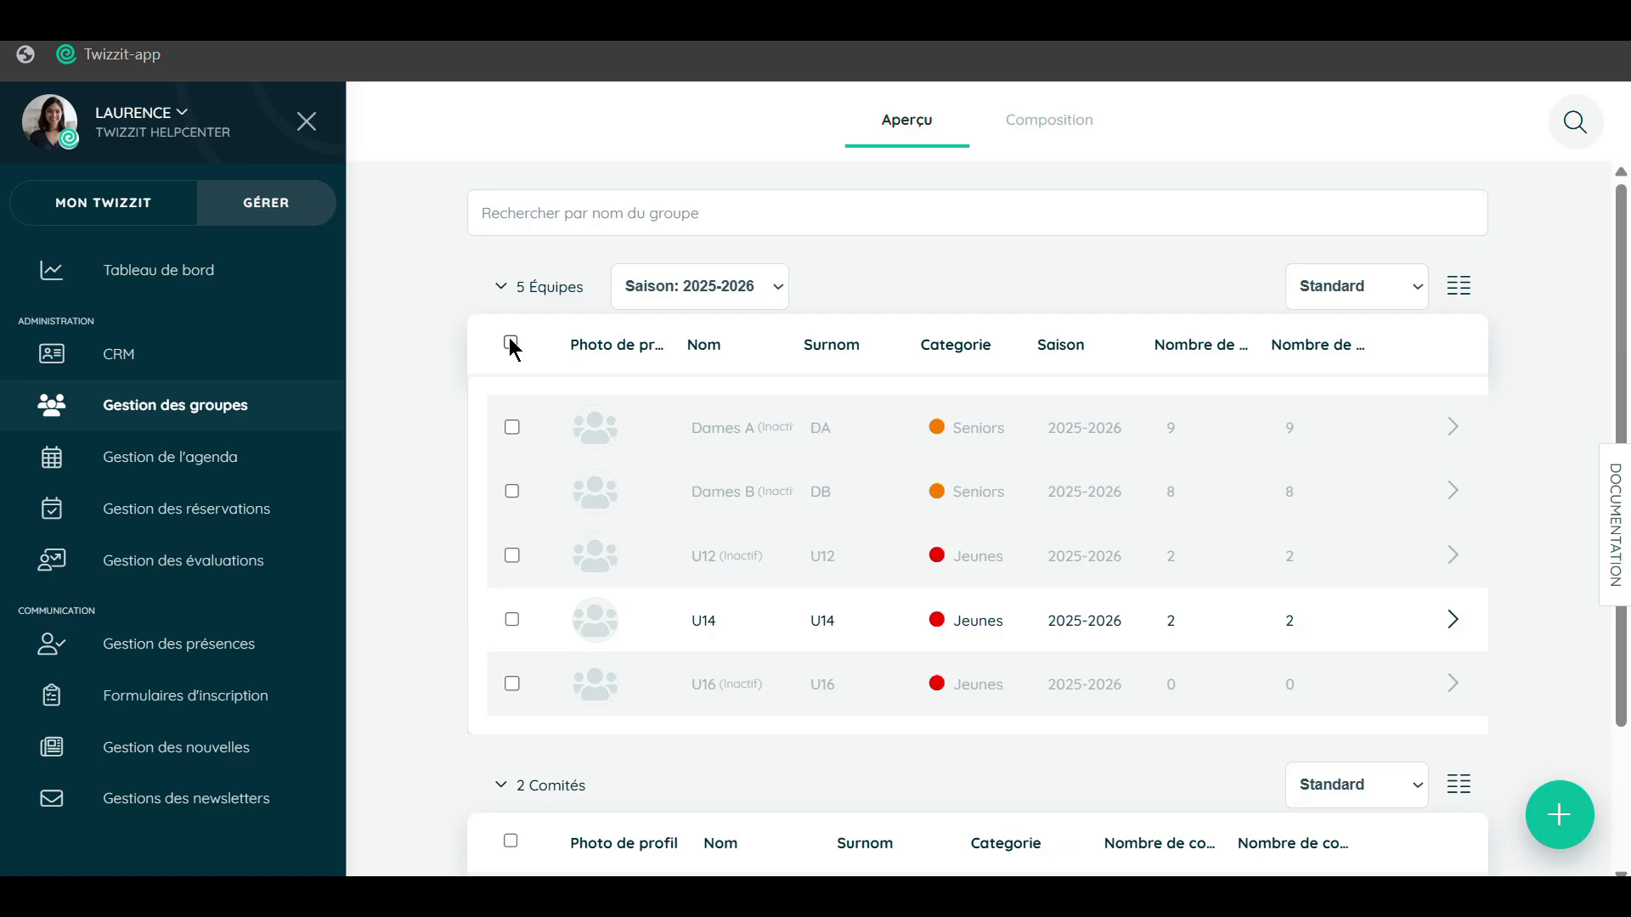
Start a new team with the name Loisirs and the abbreviation Loisirs.
click(1558, 816)
click(1463, 599)
click(936, 223)
text(Loisirs)
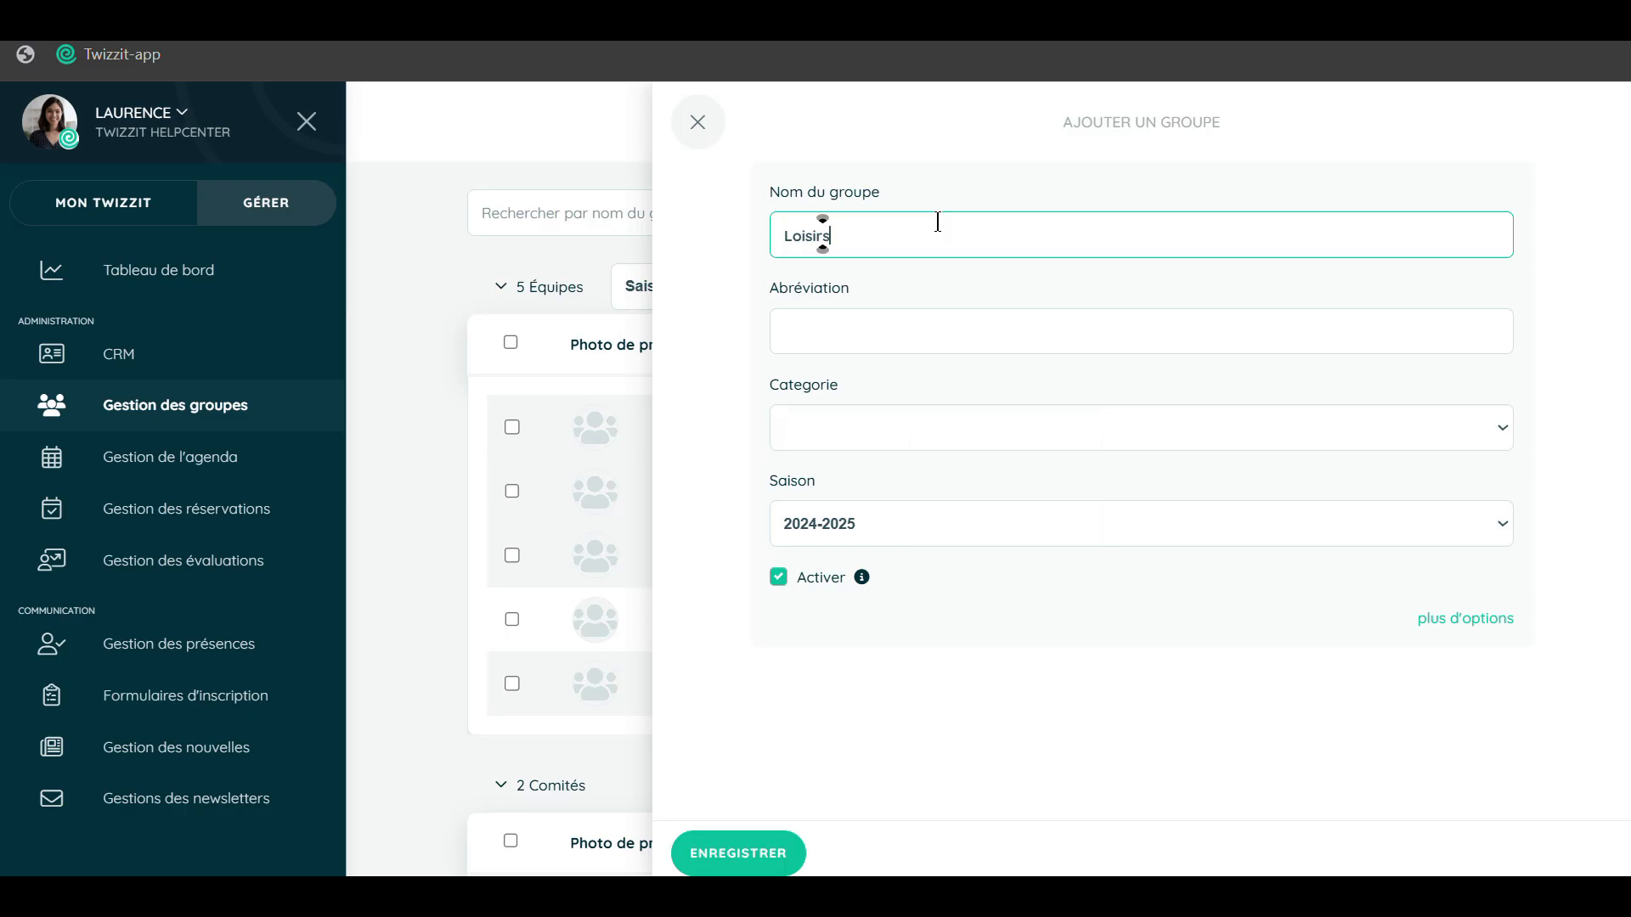
click(960, 331)
text(Loisir)
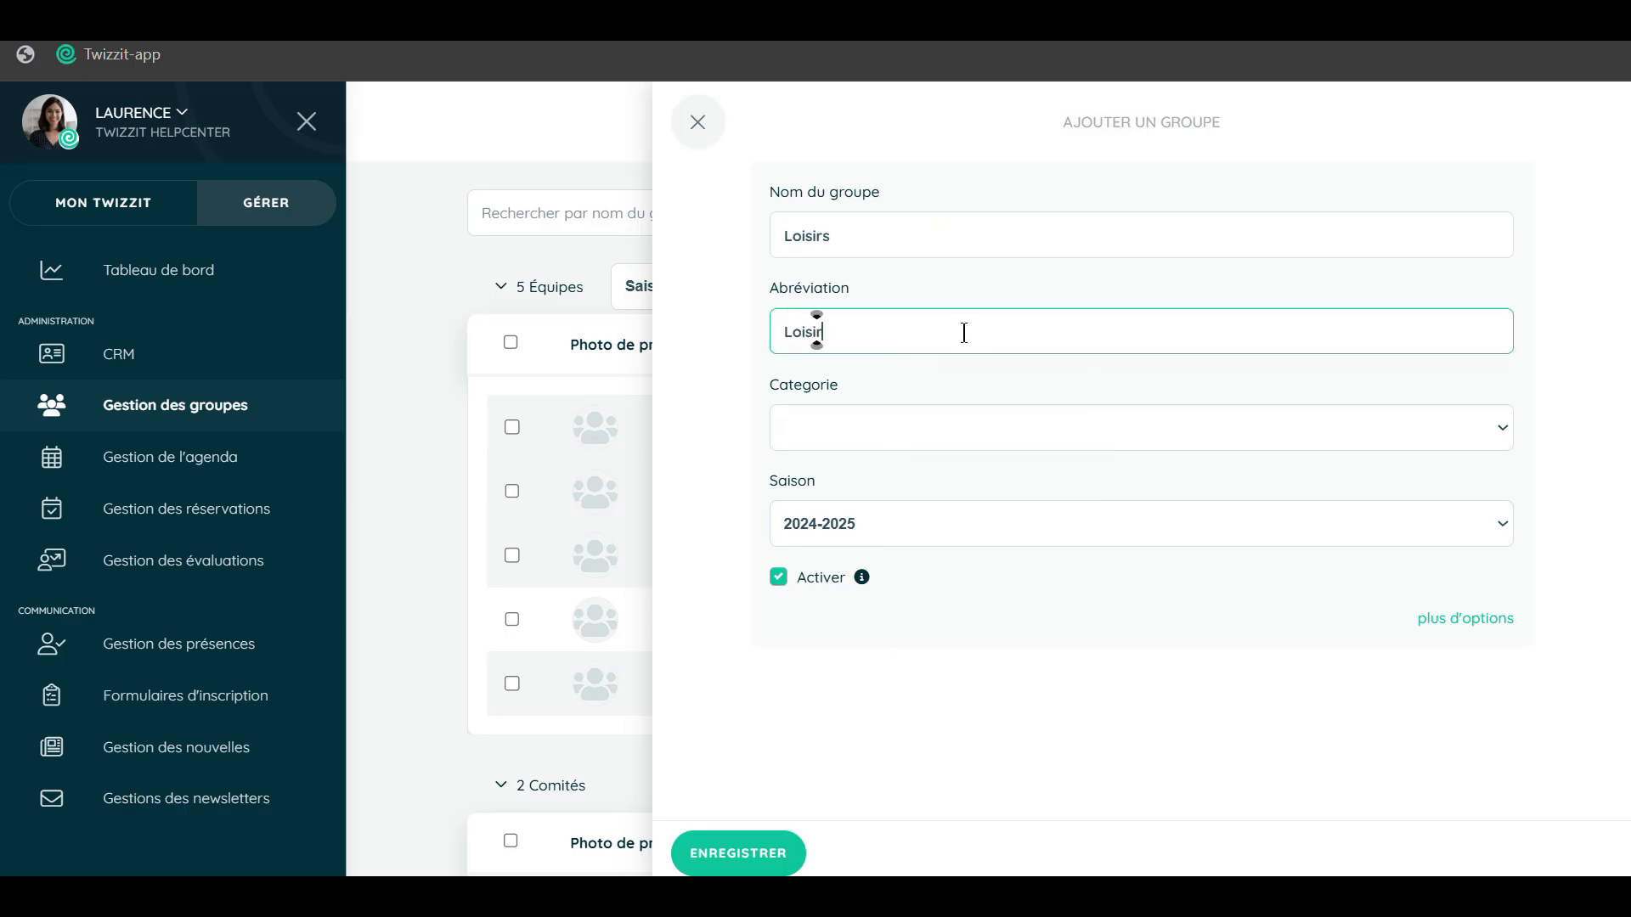
text(s)
Assign the Loisirs team to the category Seniors and season 2025-2026, and save it.
click(934, 427)
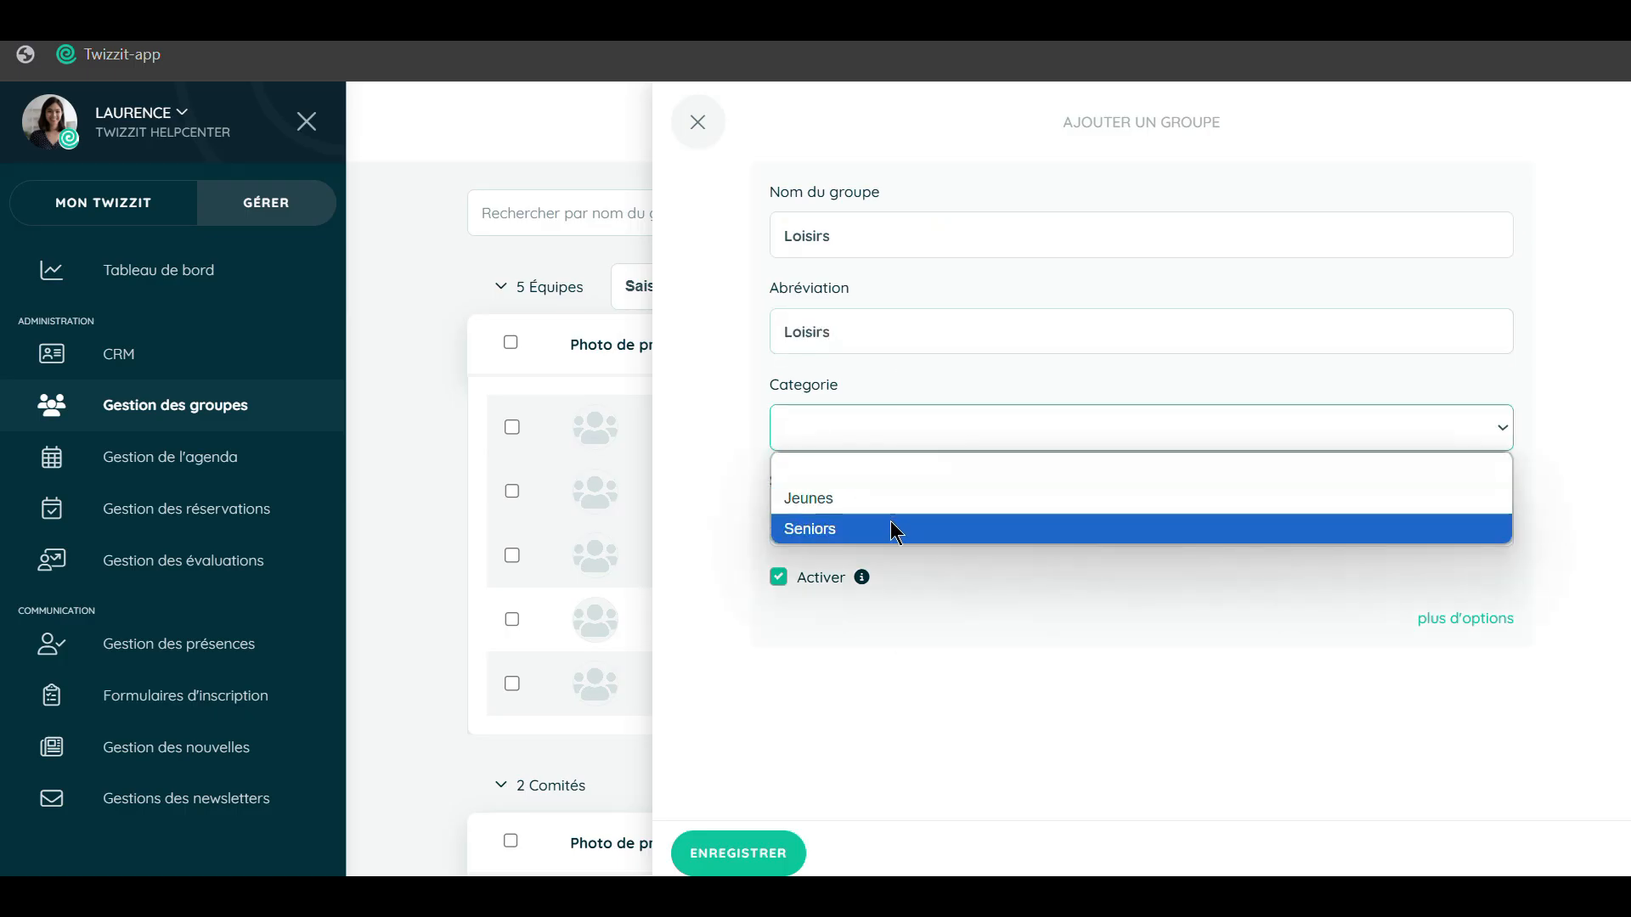
click(896, 529)
click(808, 529)
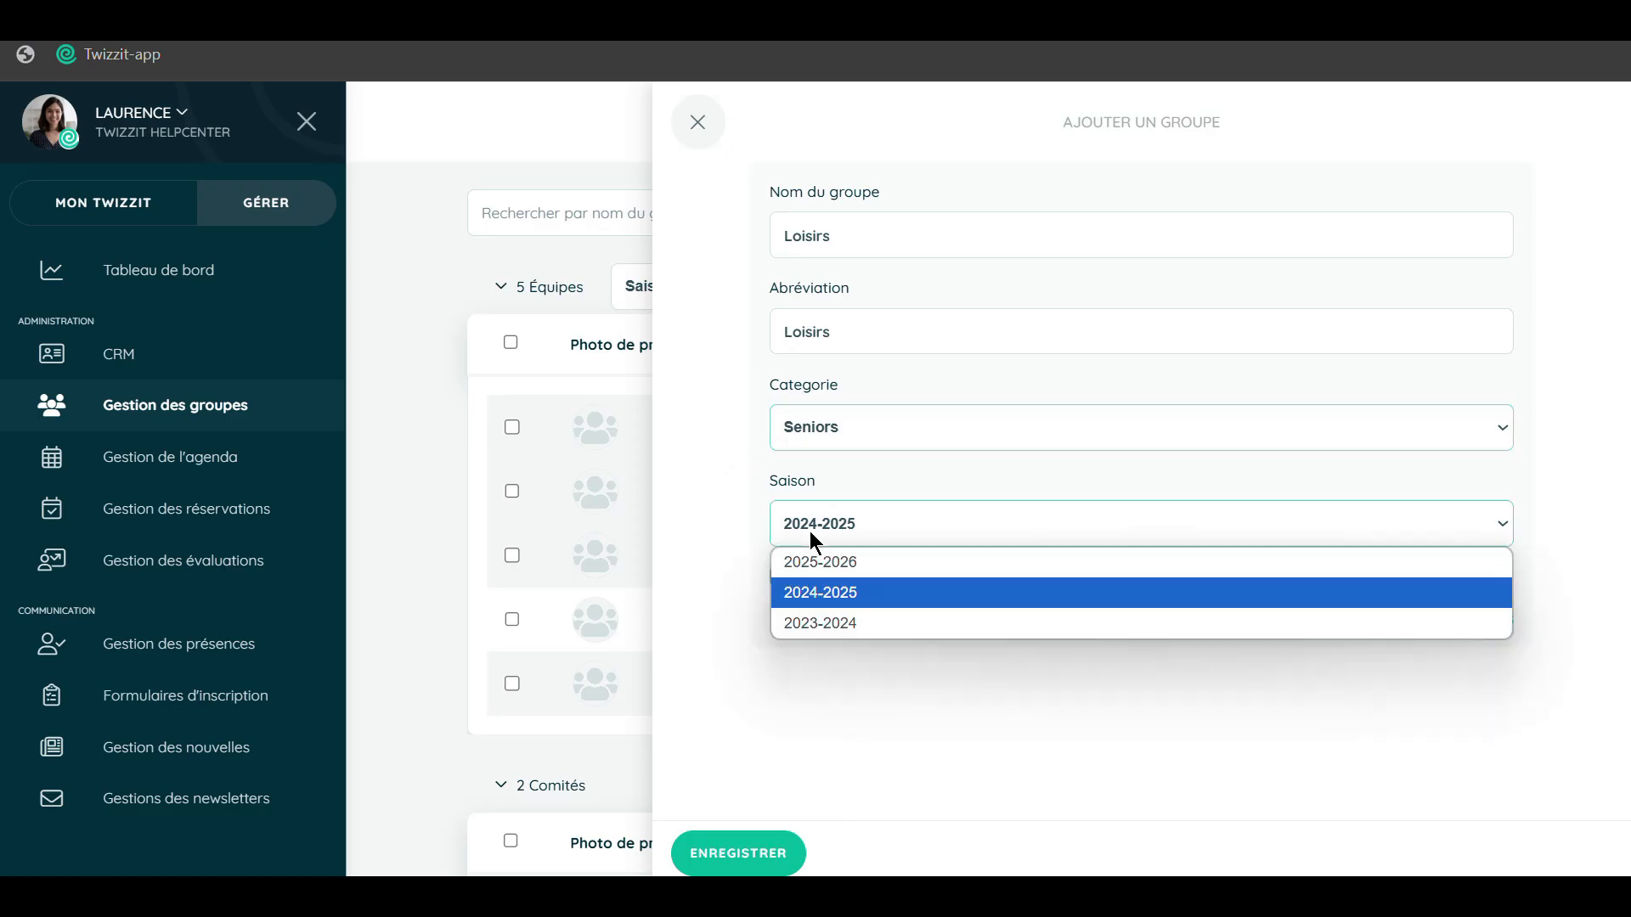
click(879, 561)
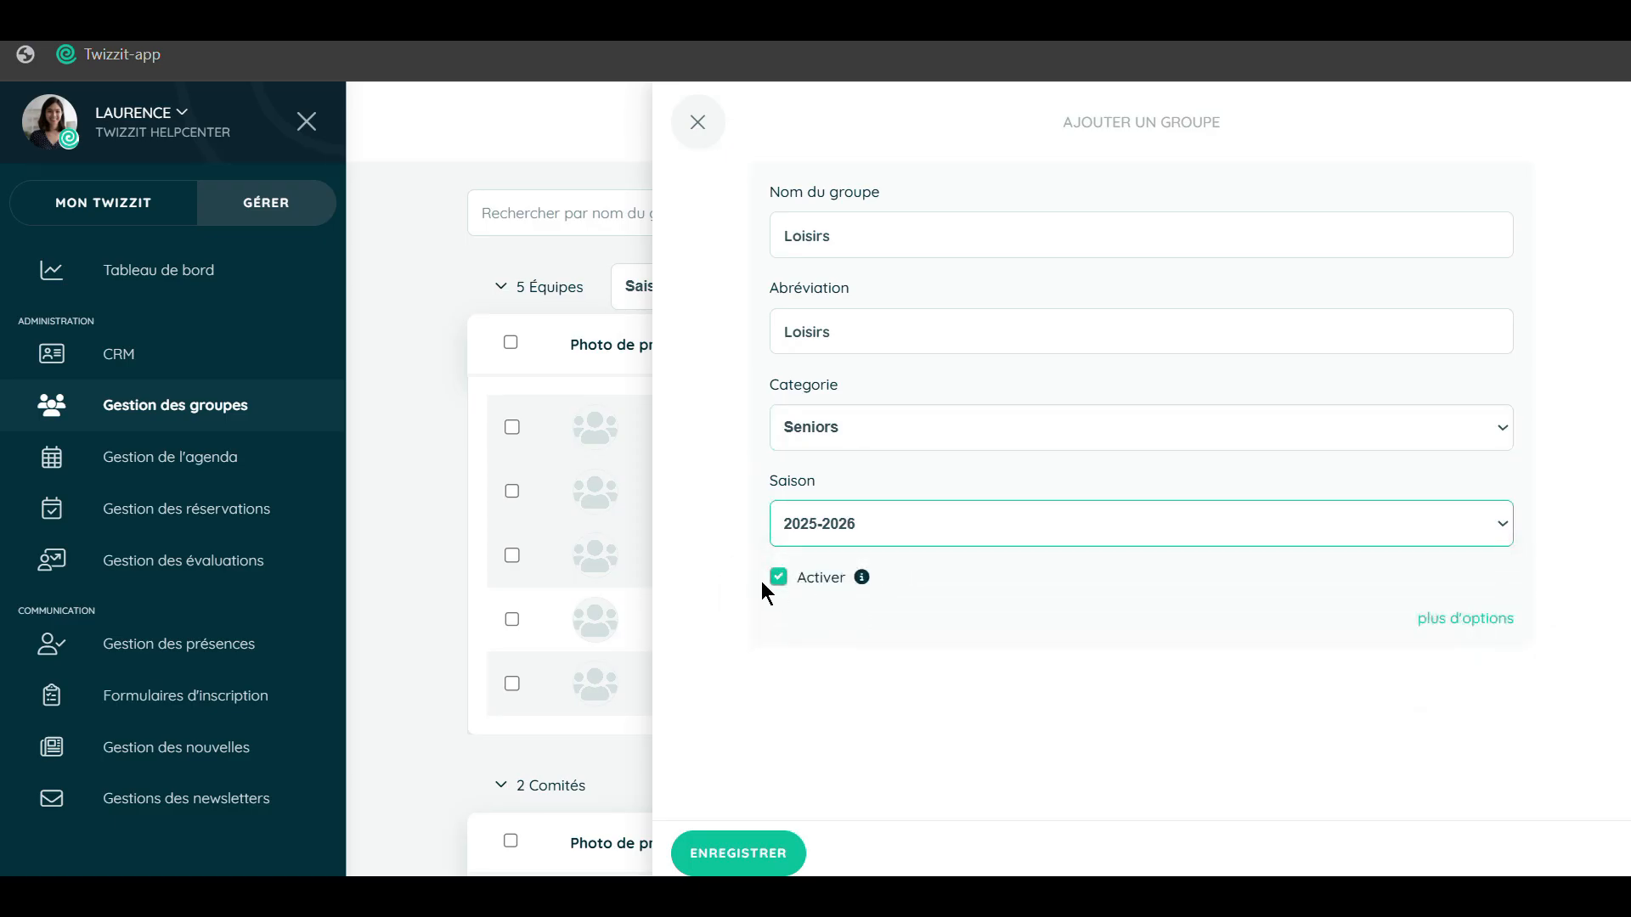
click(760, 860)
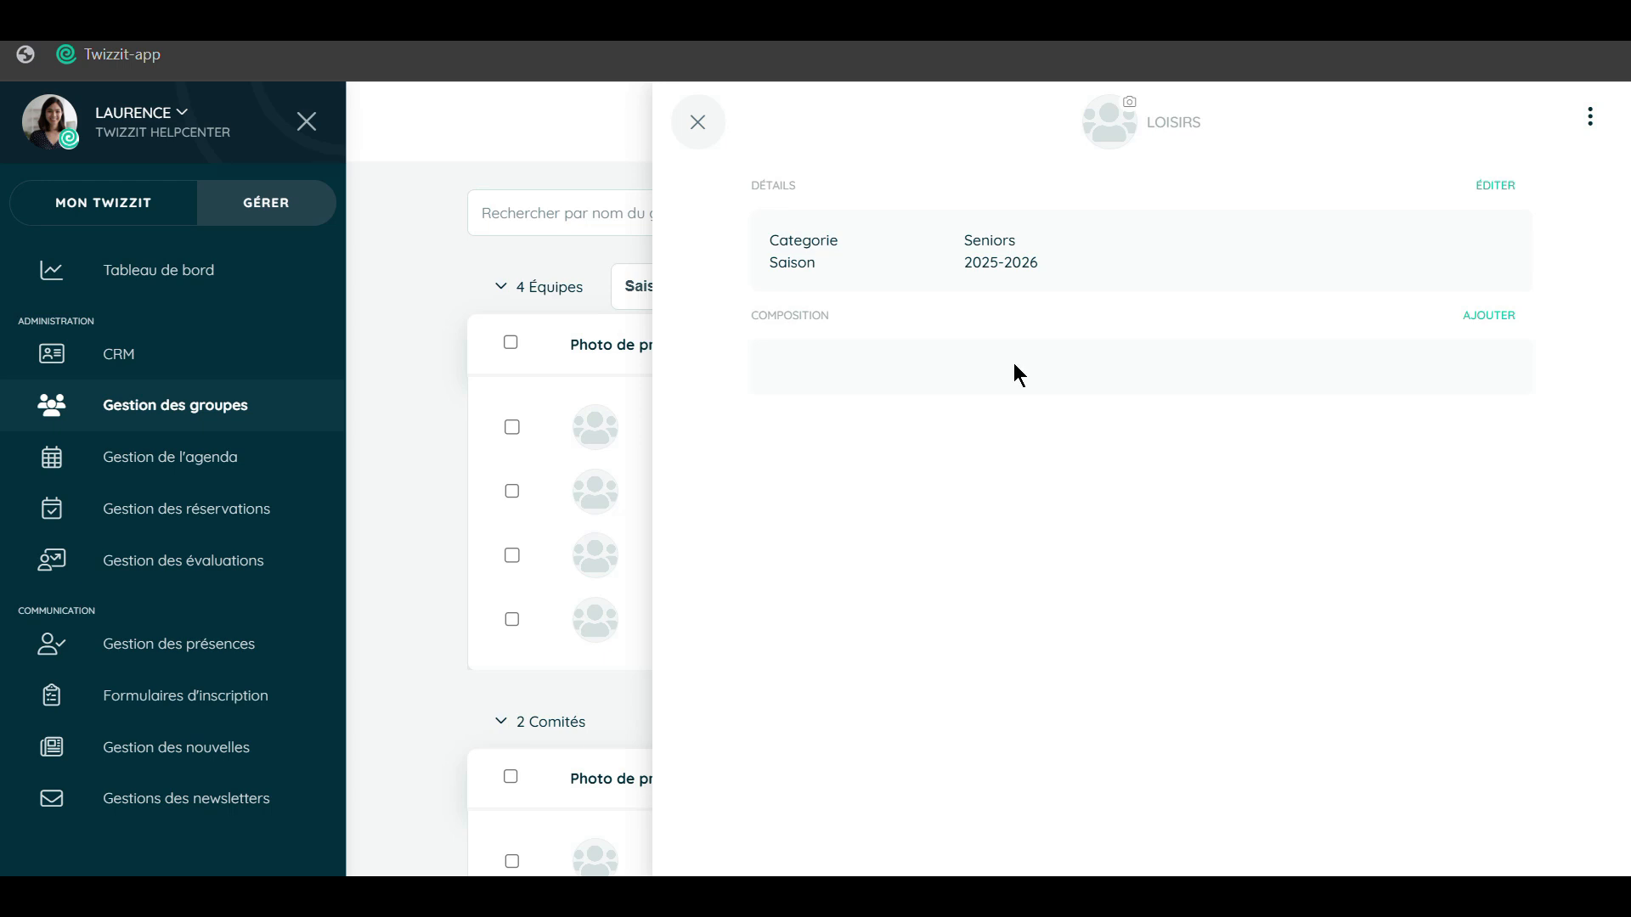
Close the Loisirs team details and filter the groups overview to the teams of season 2025-2026.
click(697, 123)
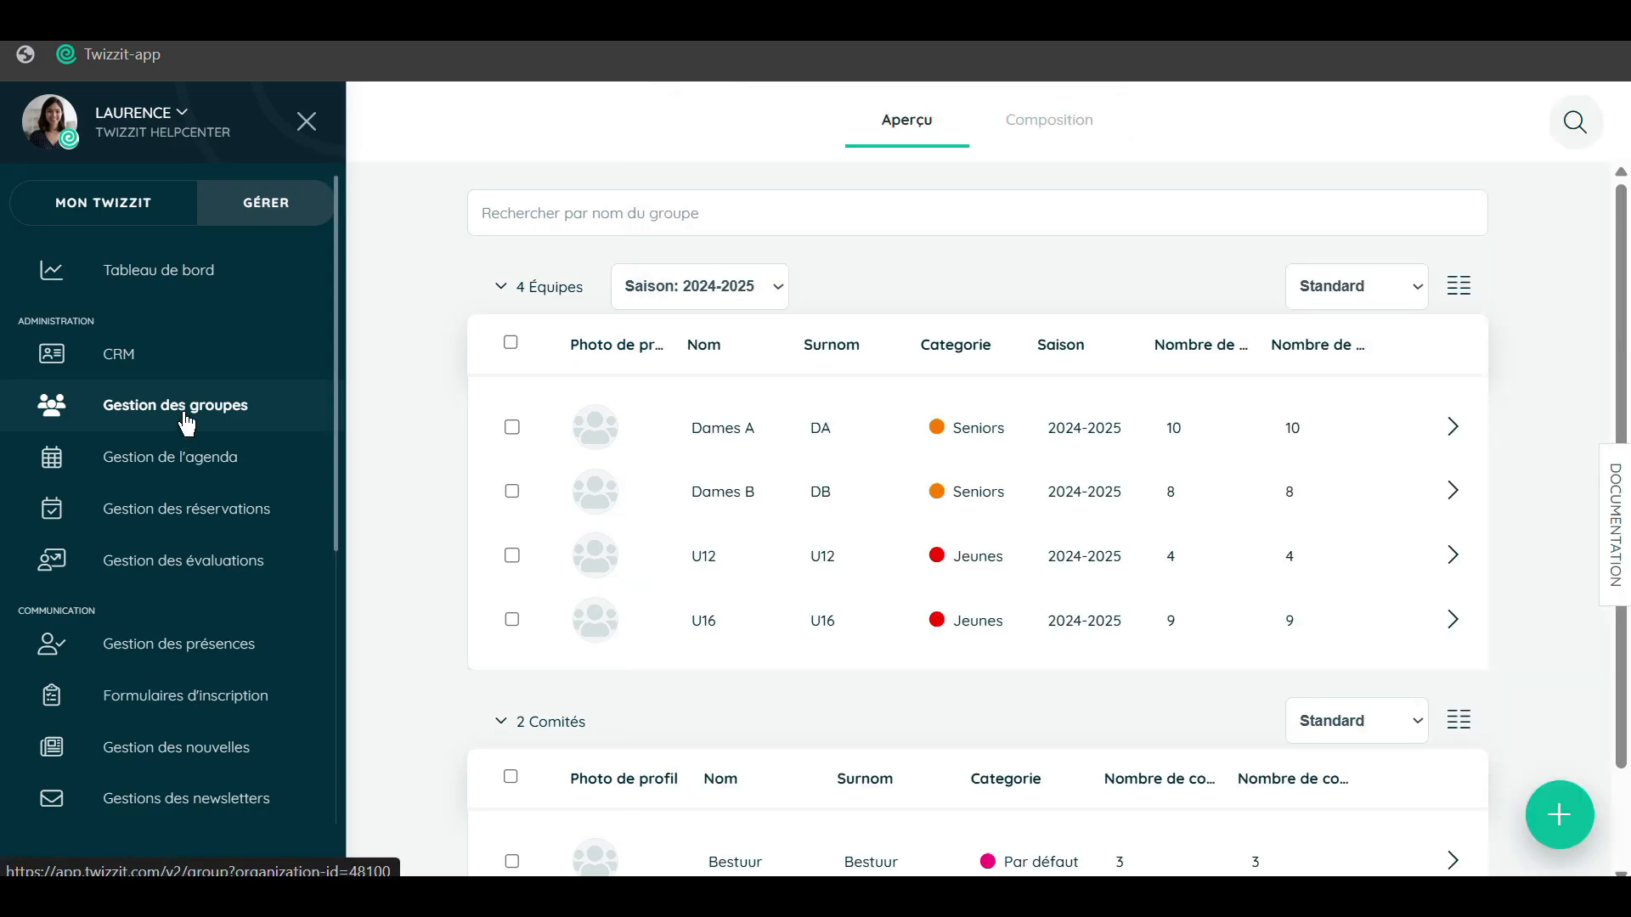
click(709, 289)
click(729, 323)
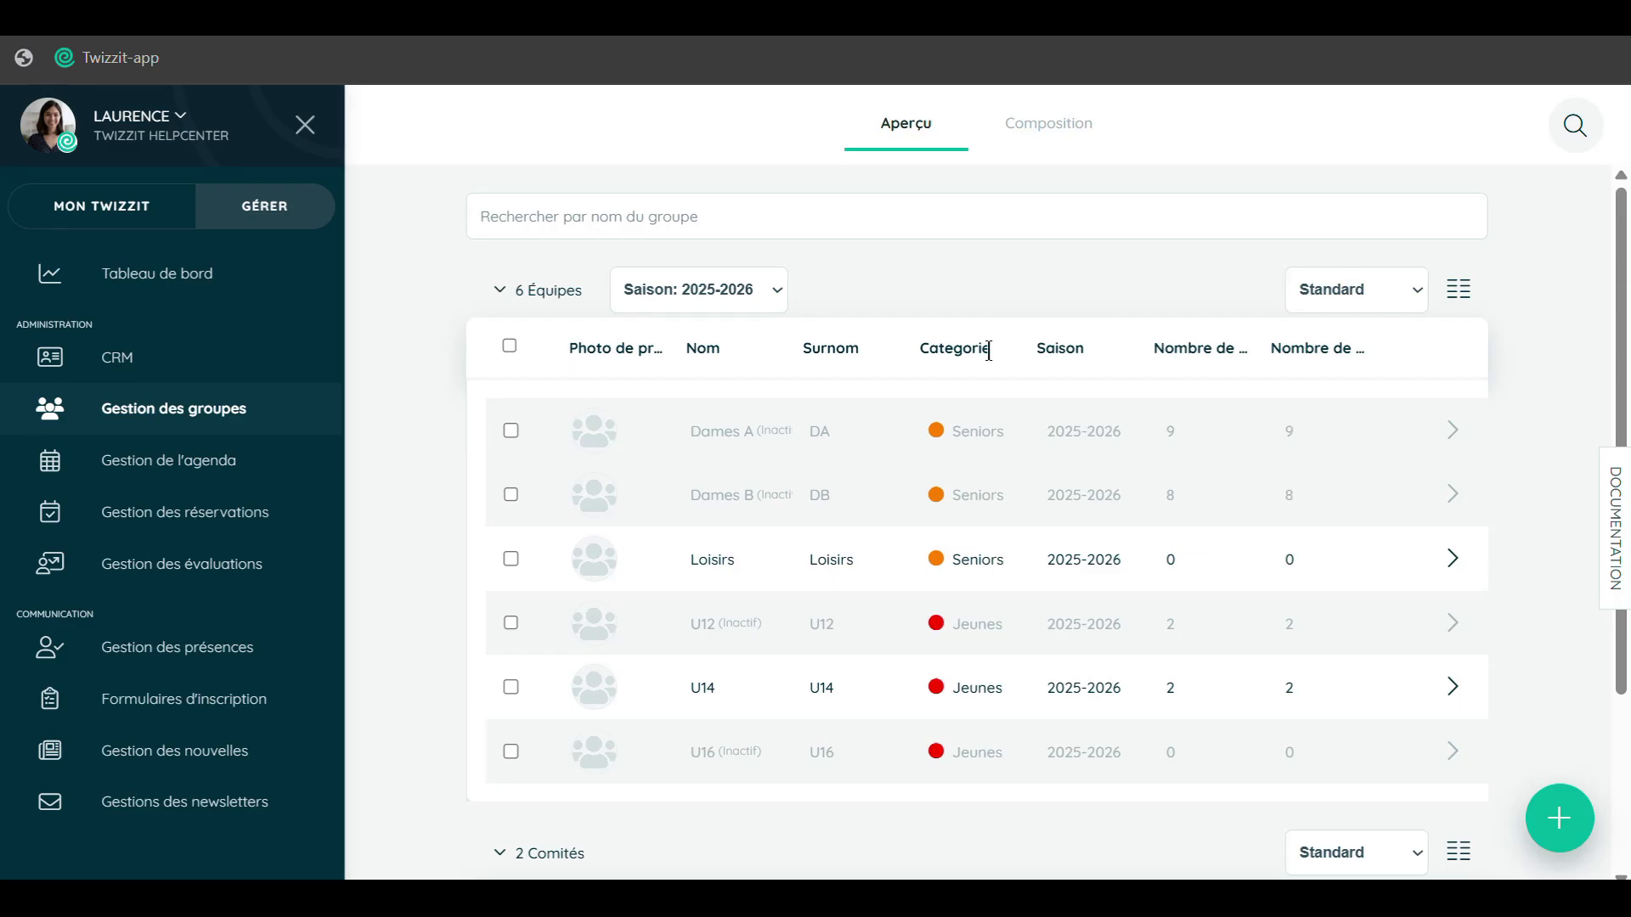
Start a team import and fill its first row with U18 as team id, name and abbreviation.
click(1556, 834)
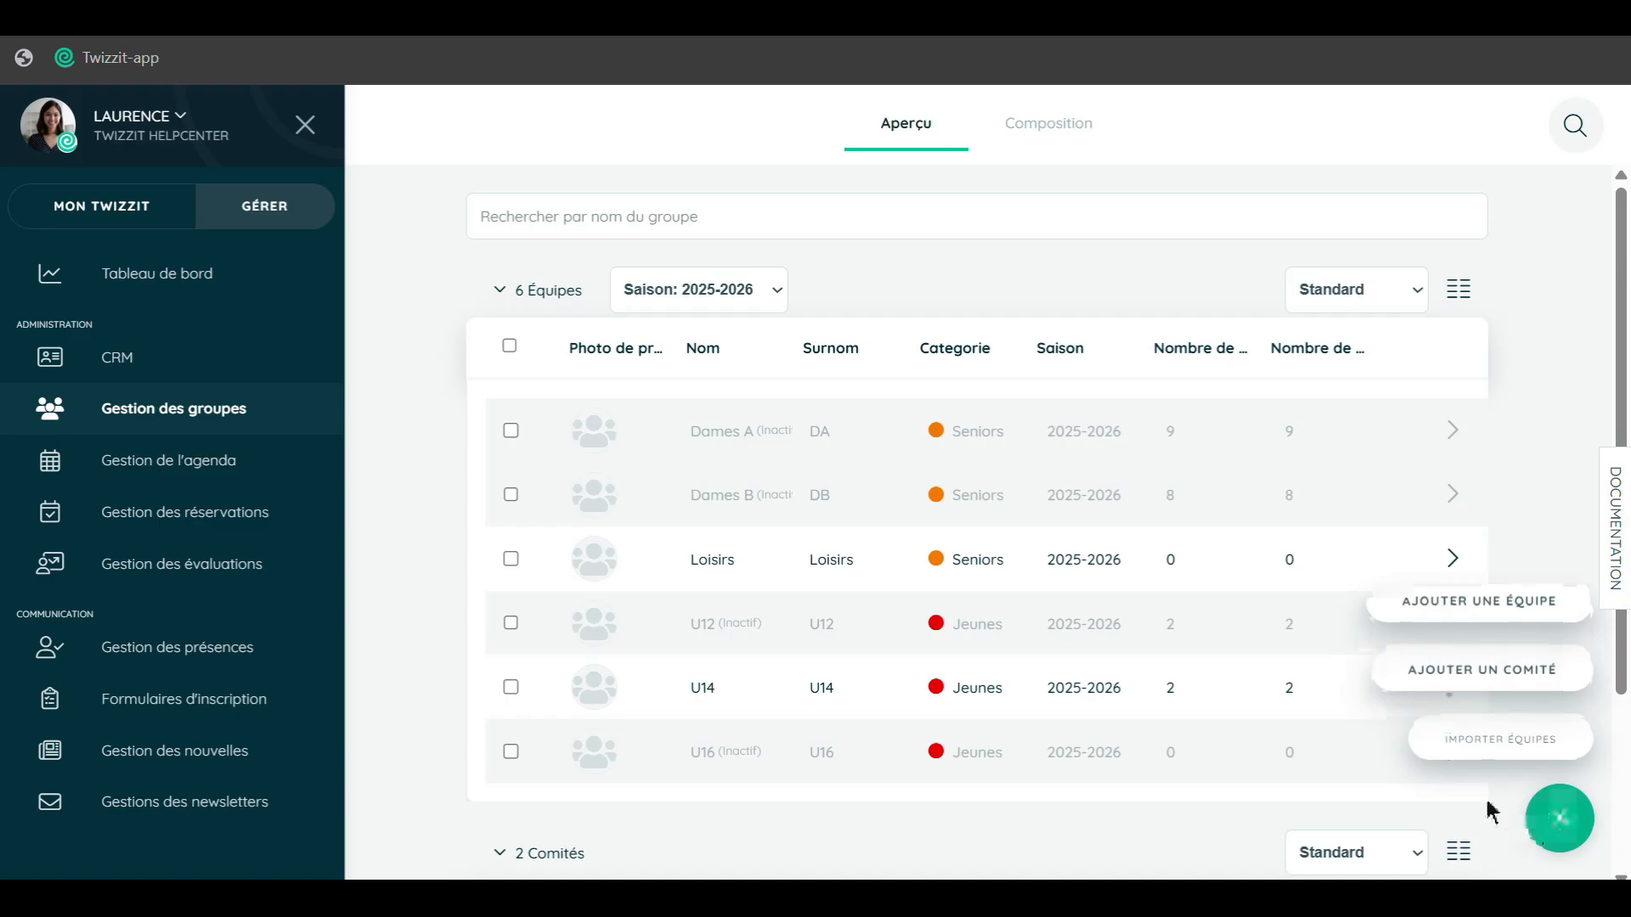
click(1531, 745)
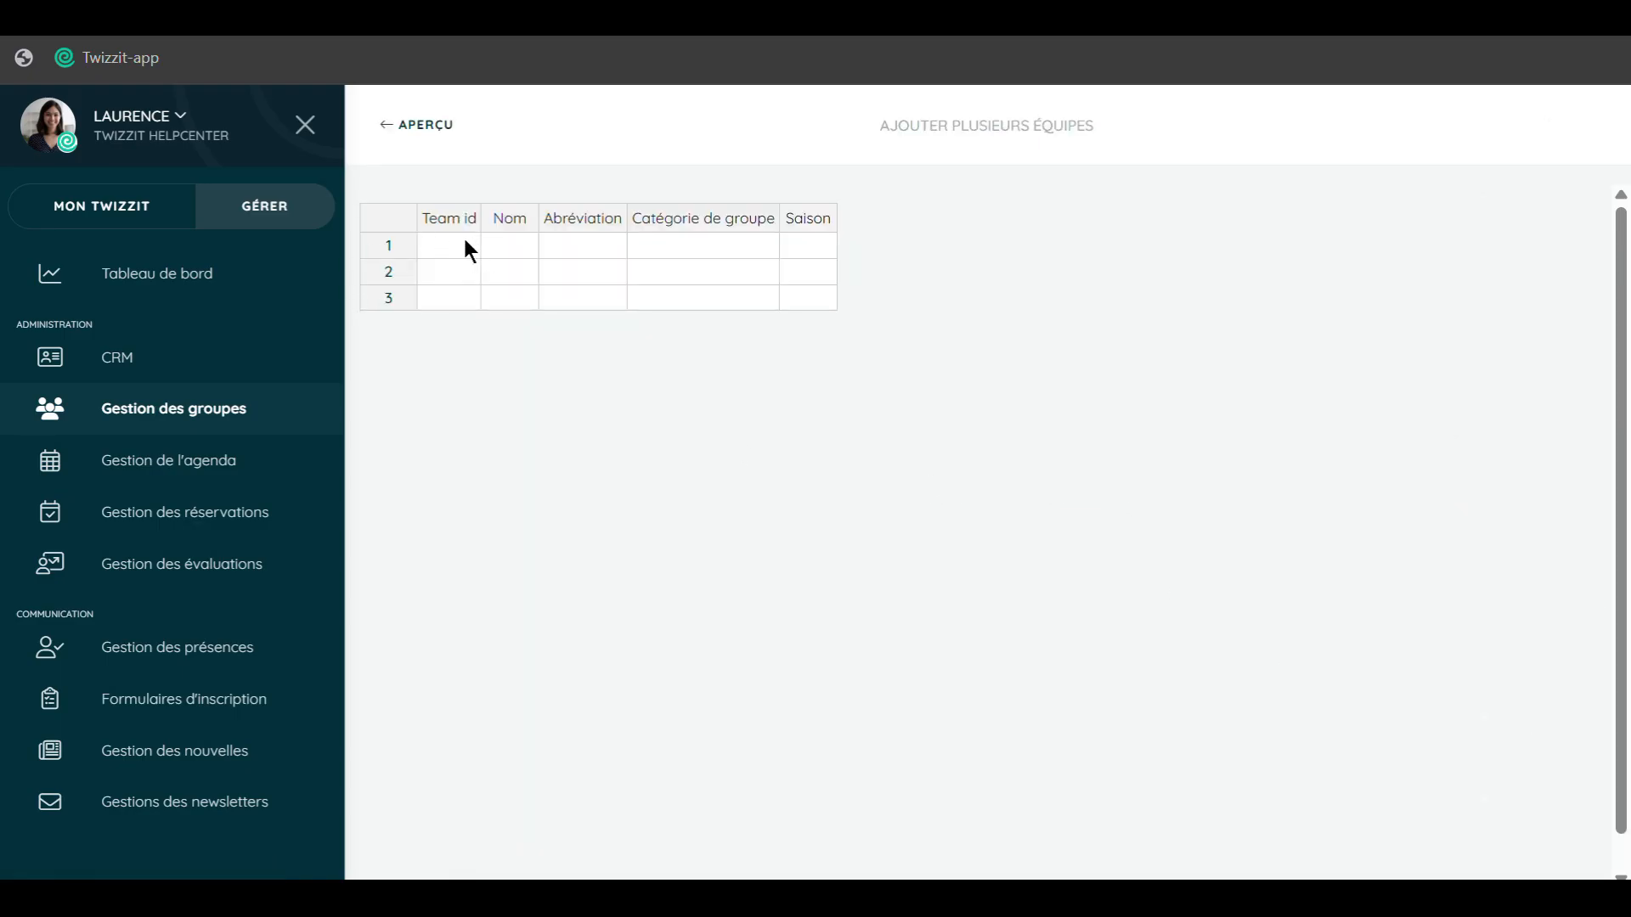
click(507, 243)
text(U18)
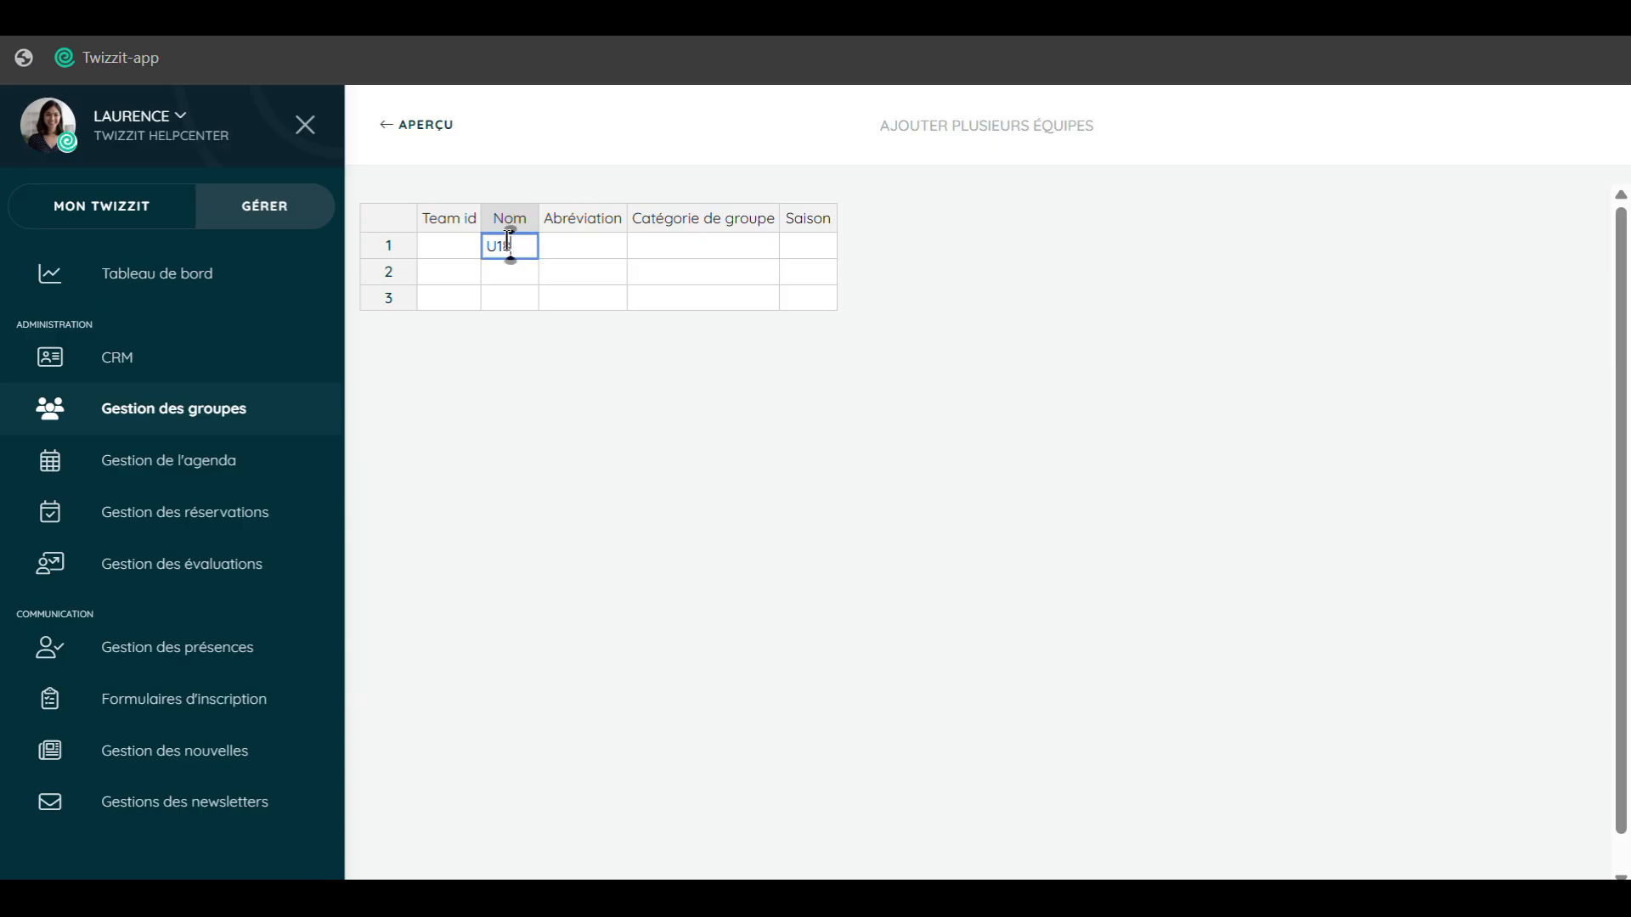
key(Return)
click(531, 299)
double_click(507, 299)
click(451, 295)
text(U18)
click(569, 300)
text(U18)
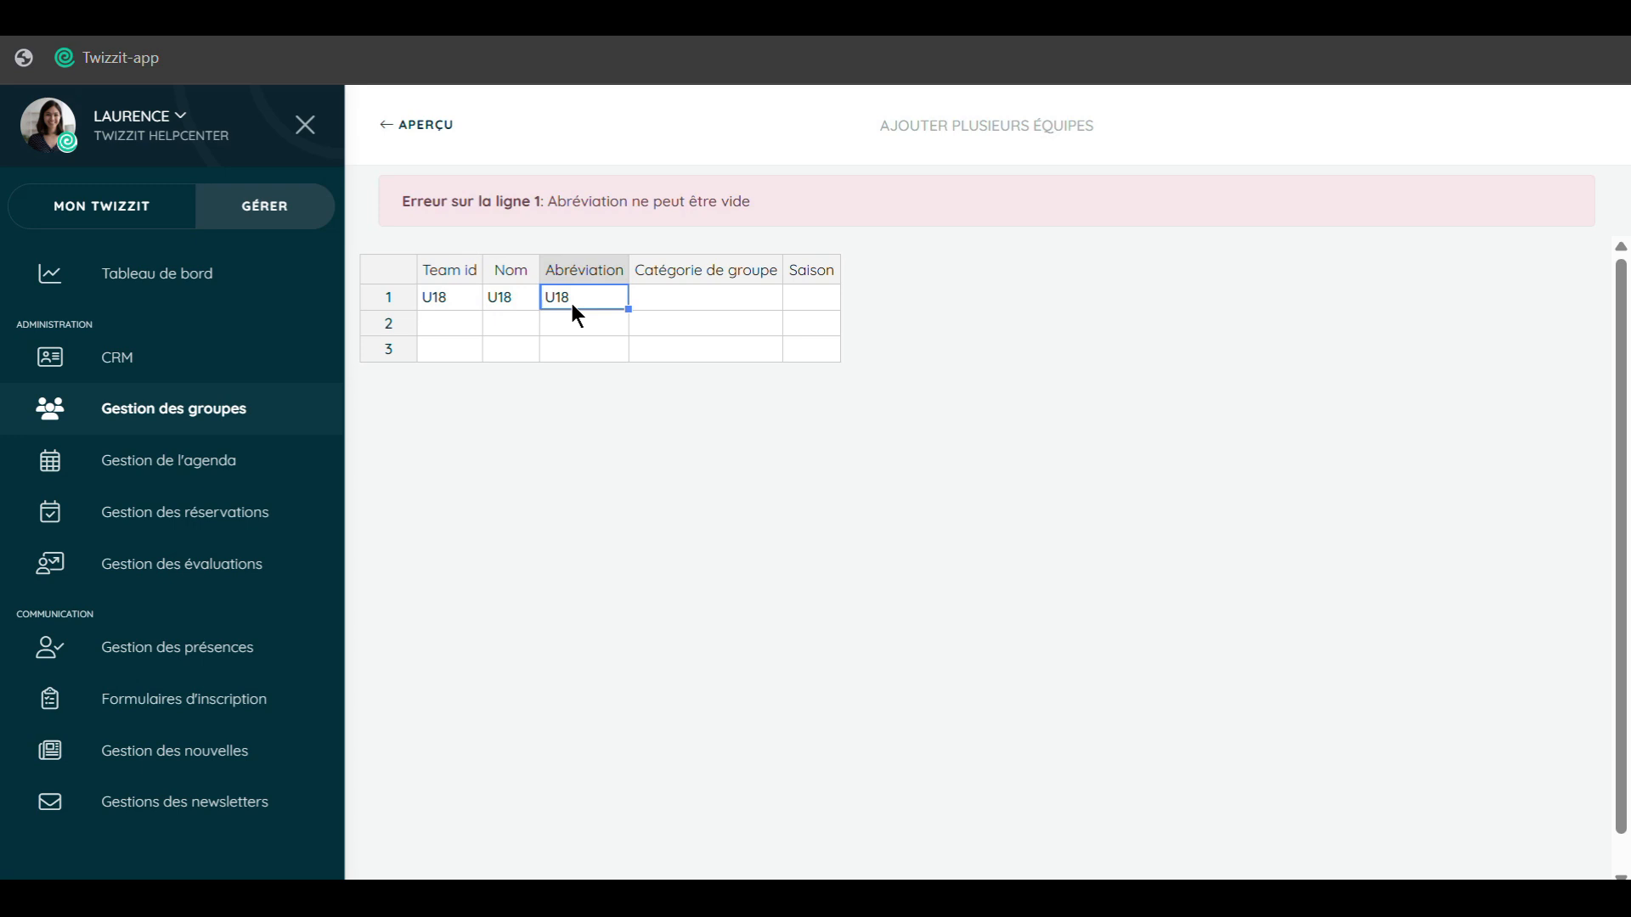
Set the U18 row's category to Jeunes and its season to 2025-2026, and process the import.
click(731, 296)
text(Jeunes)
key(Return)
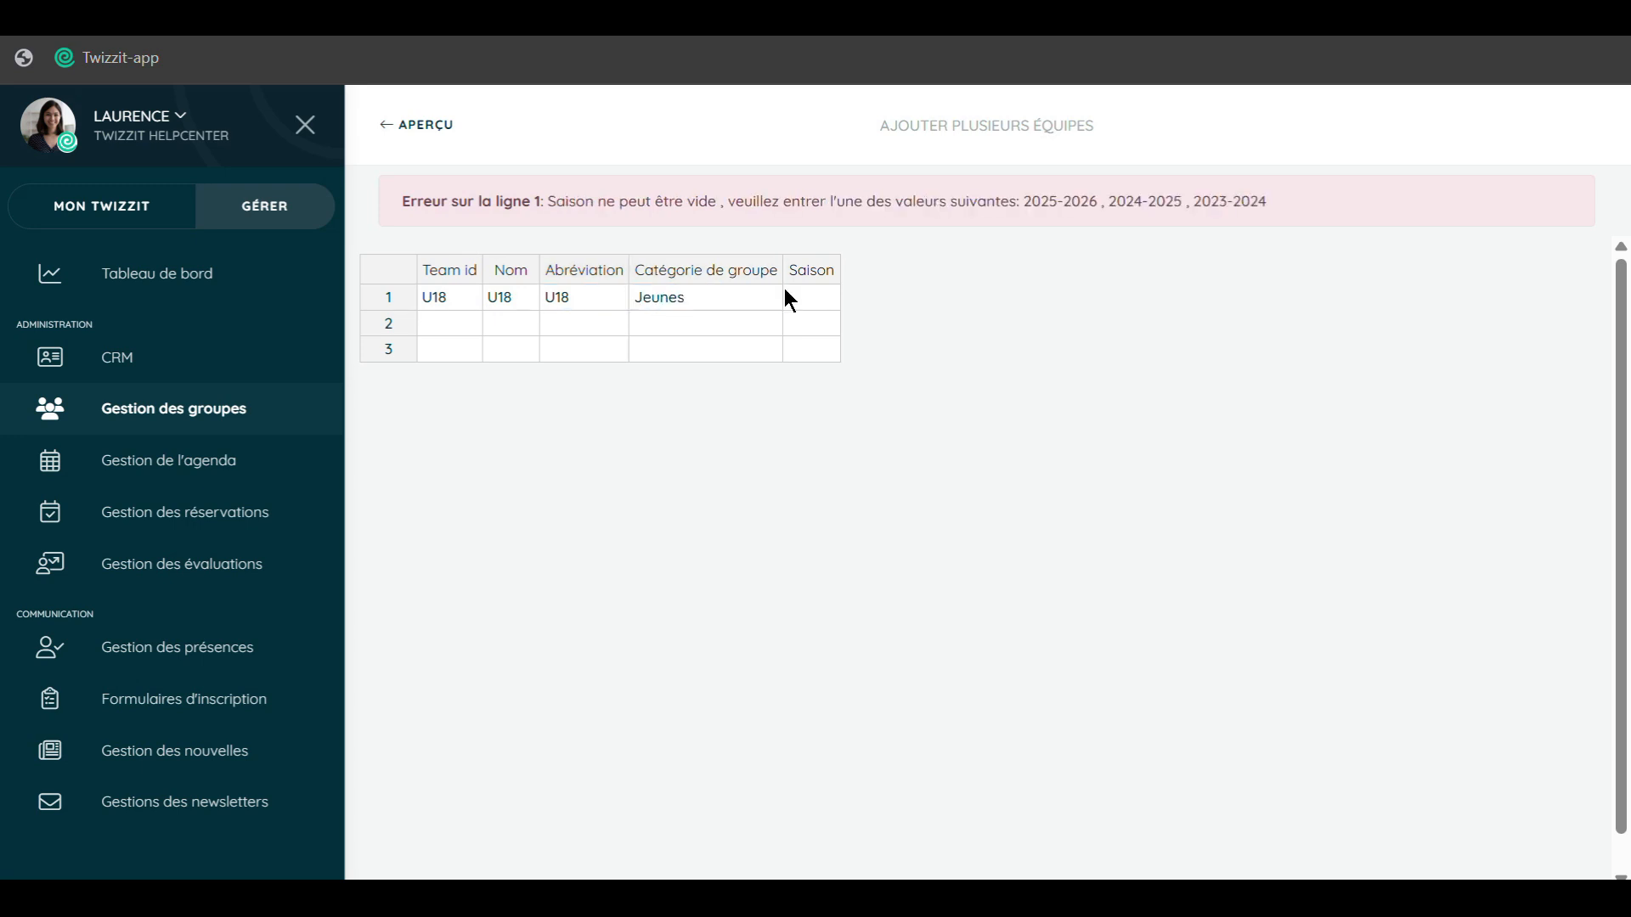
double_click(813, 298)
text(2025-2026)
click(824, 391)
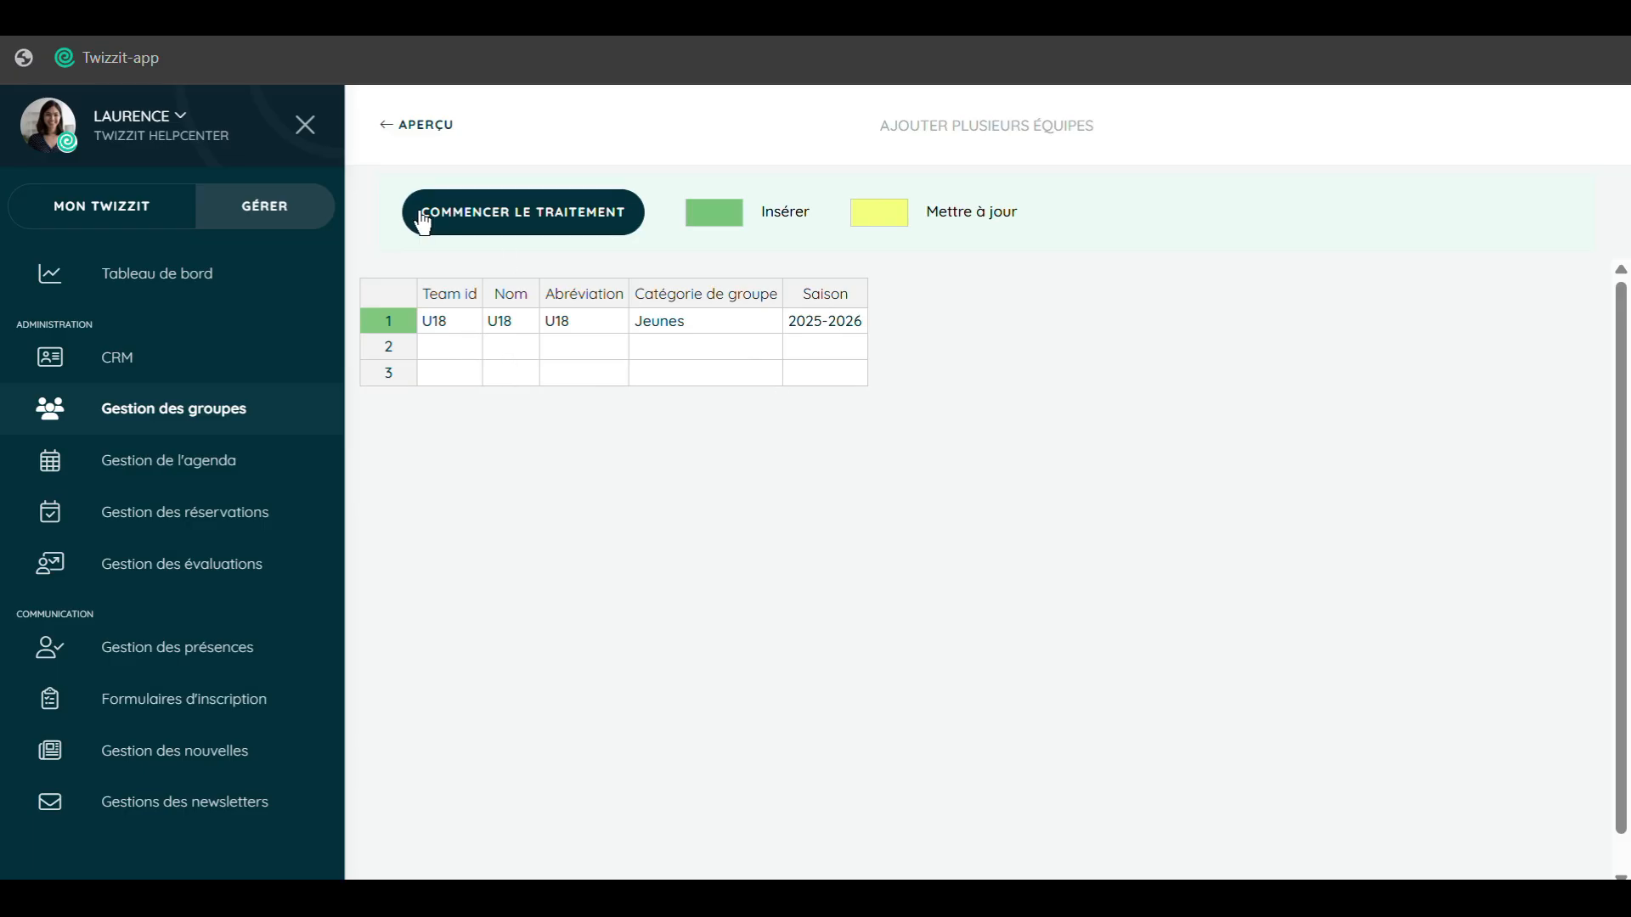
click(509, 216)
click(1003, 342)
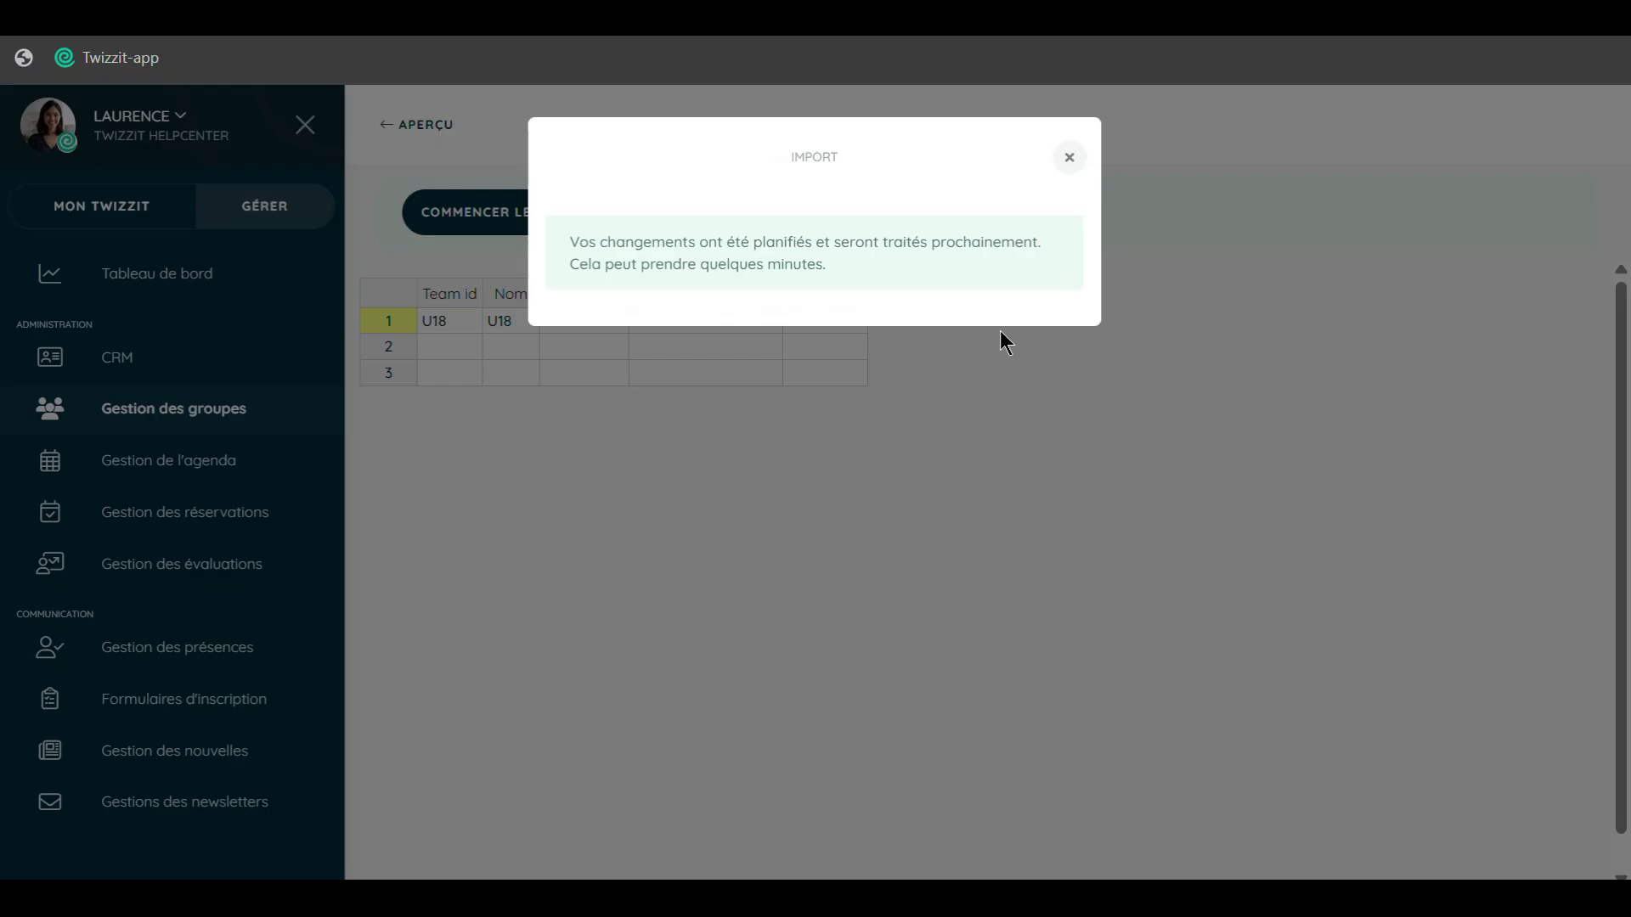
click(1069, 157)
Go back to group management and look over the teams listed for season 2025-2026.
click(221, 396)
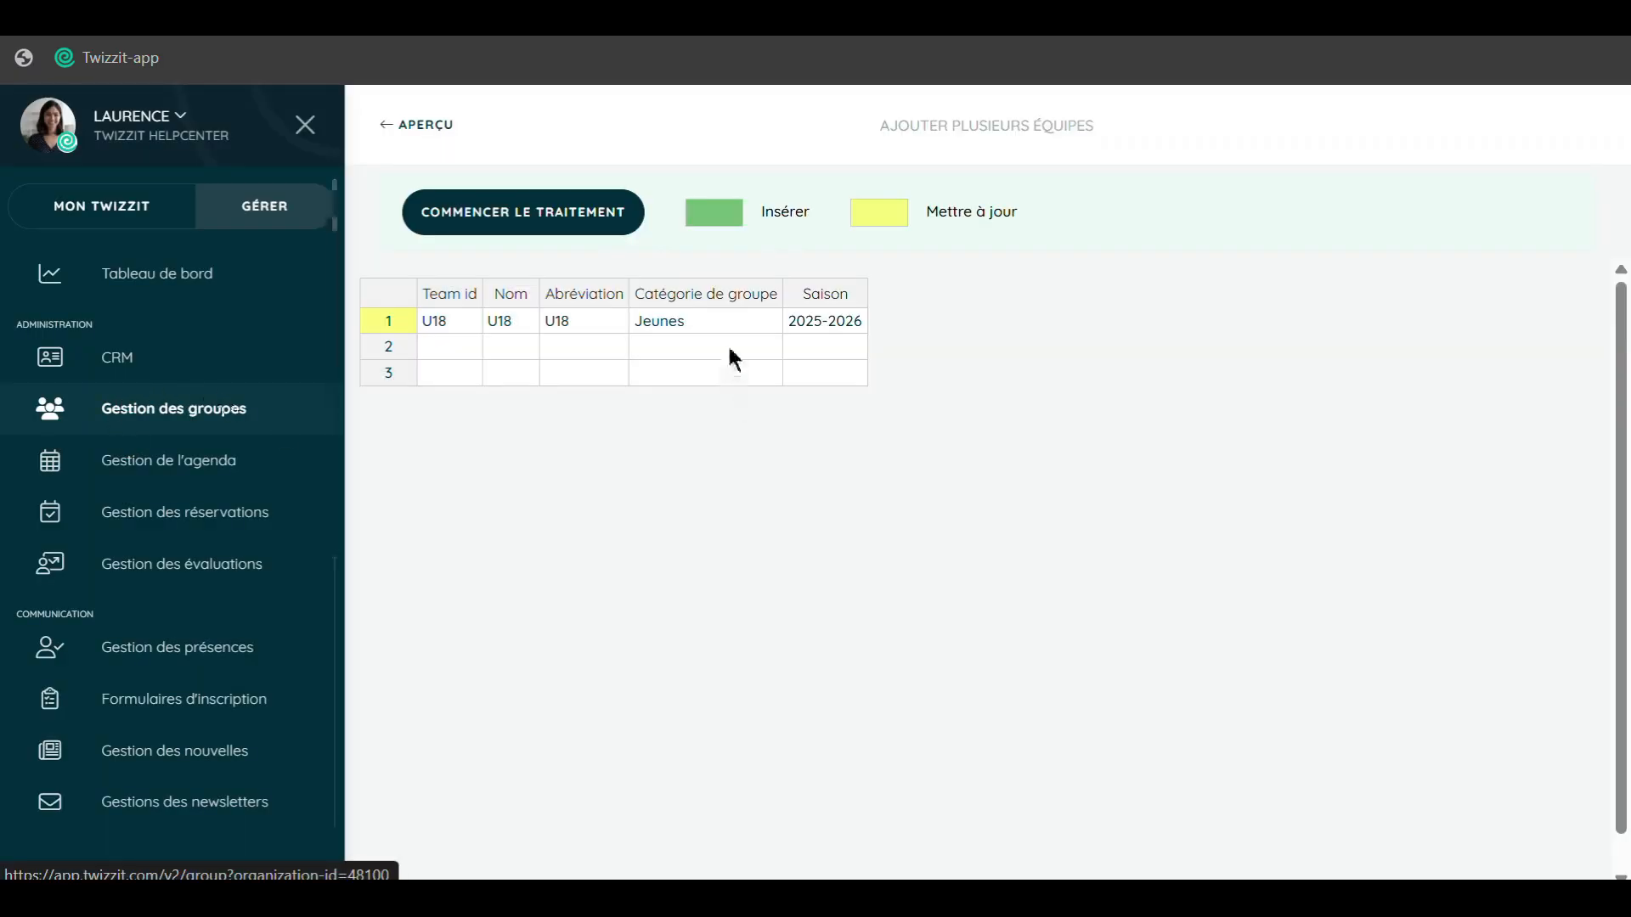
click(721, 285)
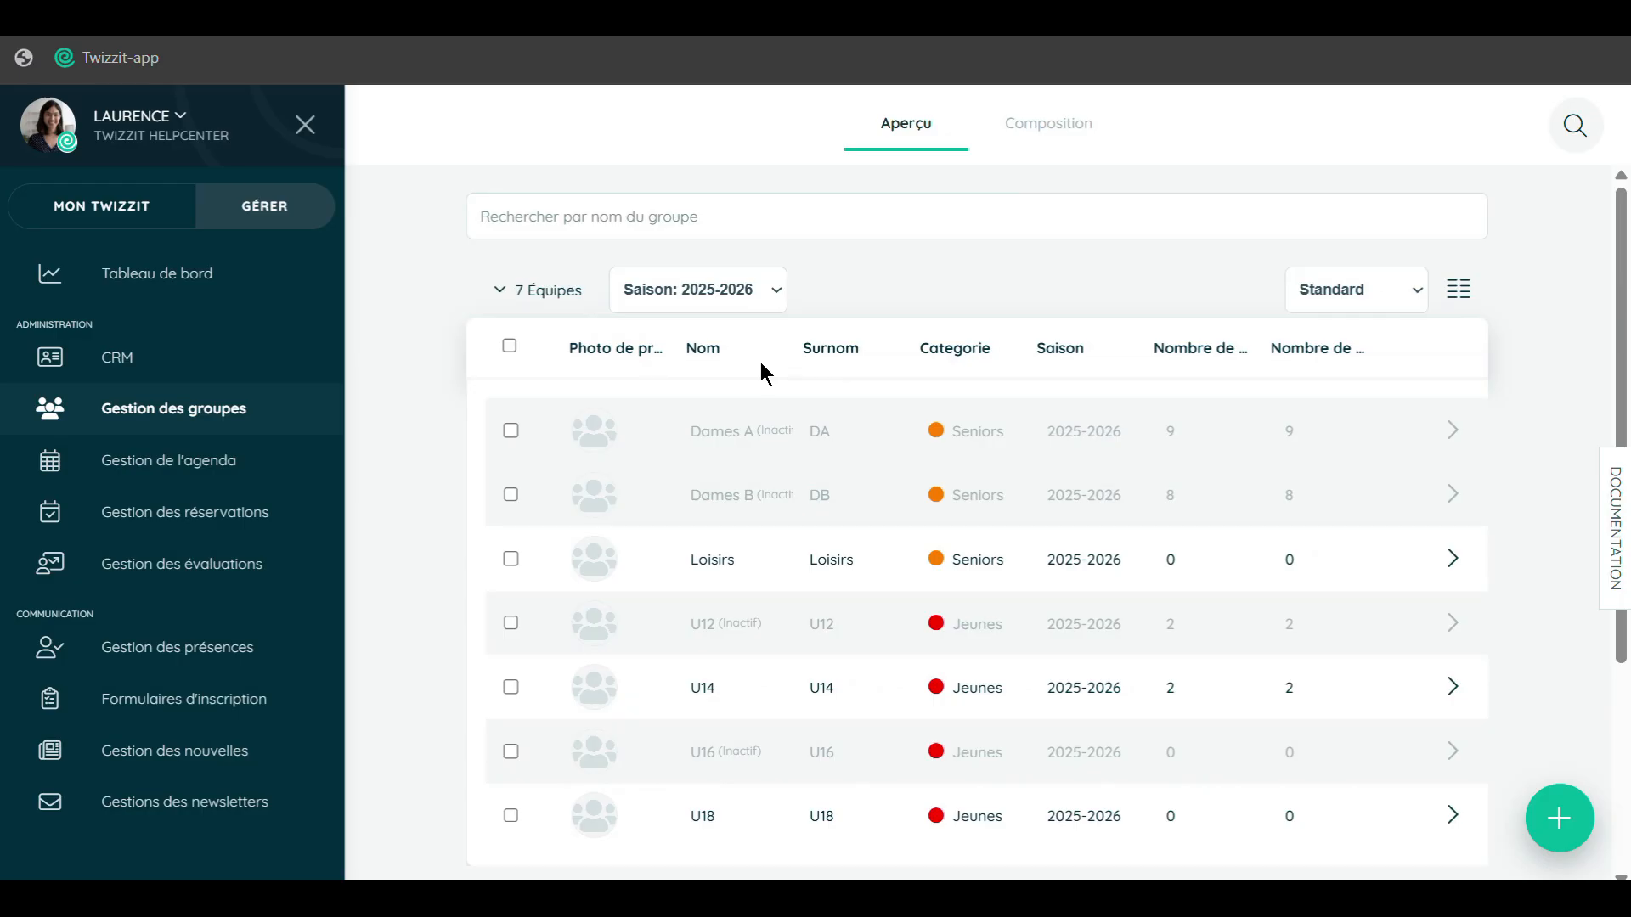
scroll(729, 828, down, 2)
scroll(746, 724, up, 2)
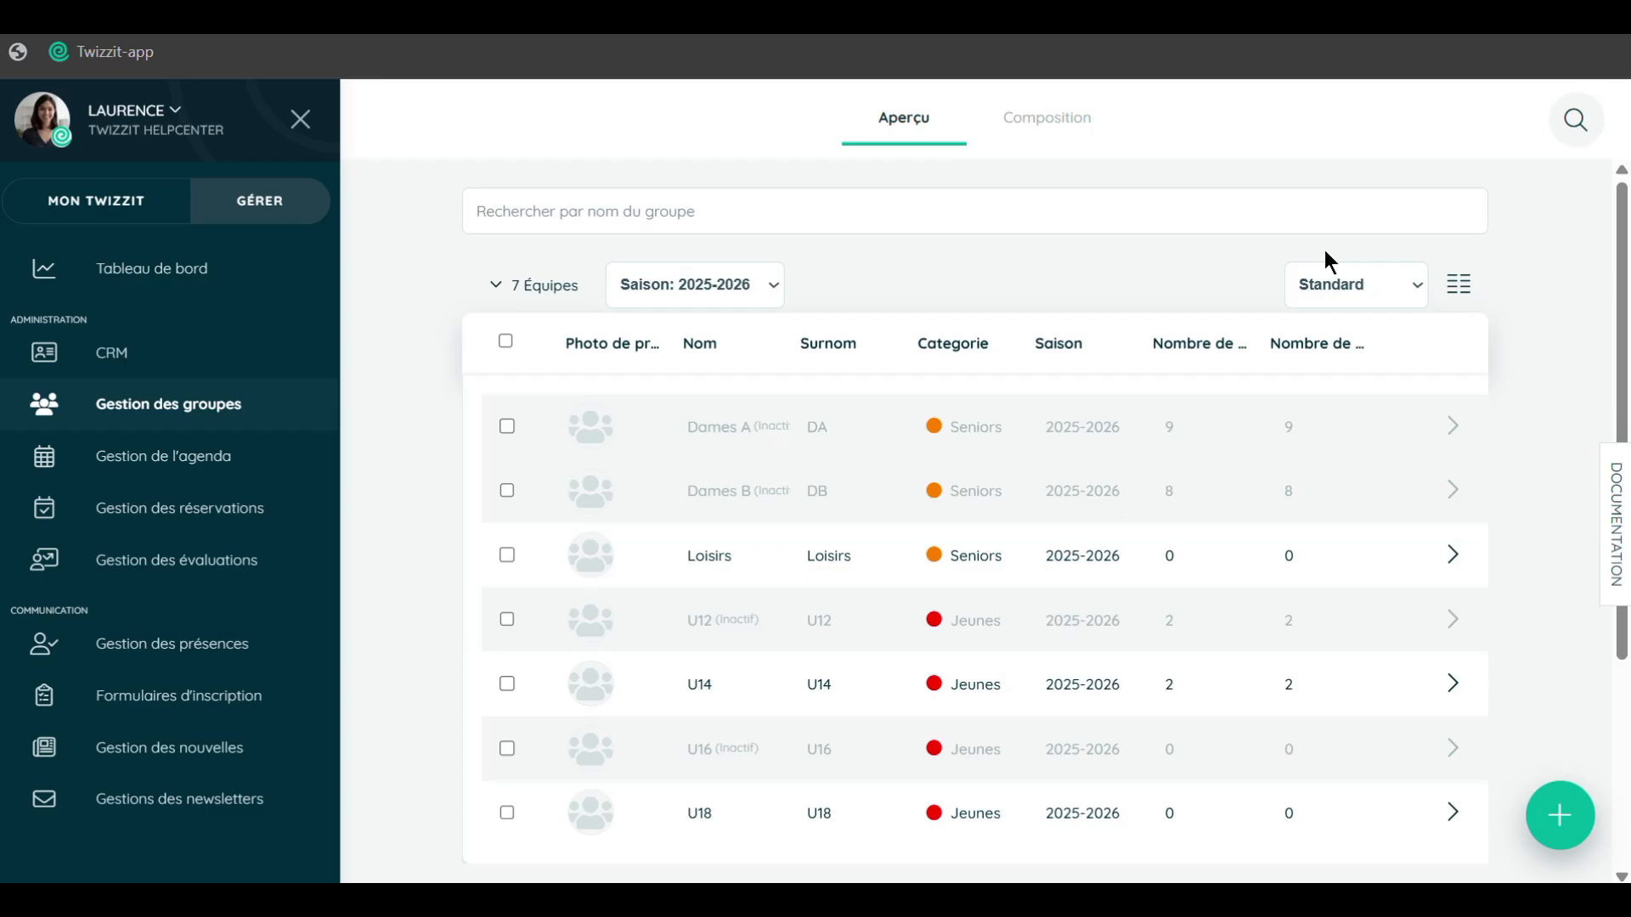
Open the registration form Adhésion de membres for editing and examine its team and team-function choices.
click(153, 711)
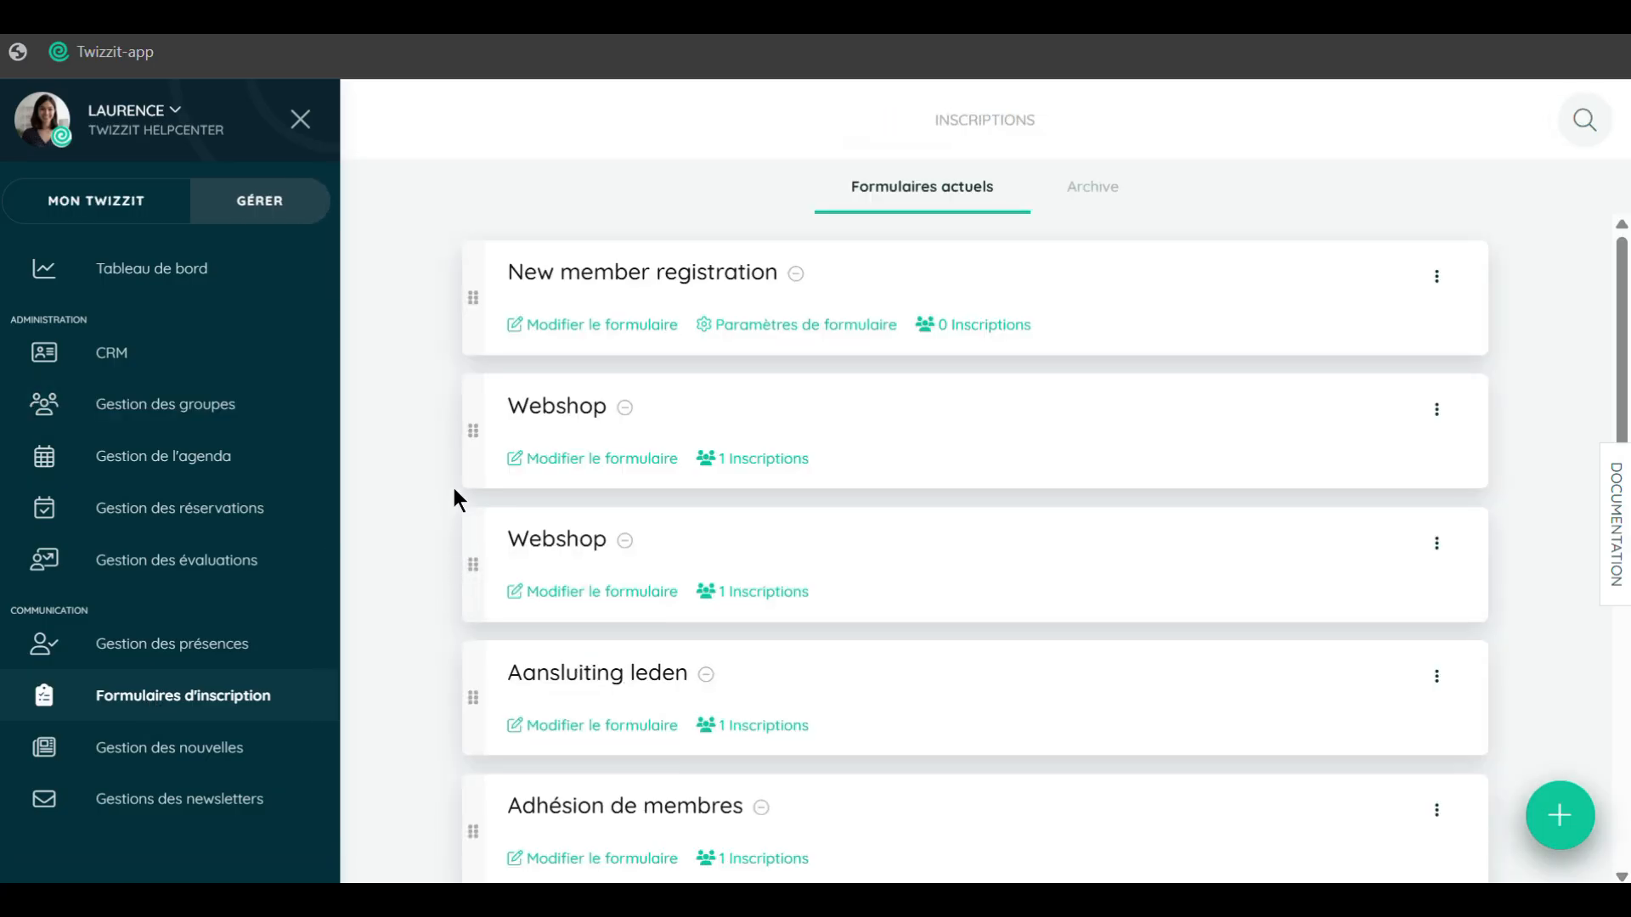
scroll(451, 484, down, 3)
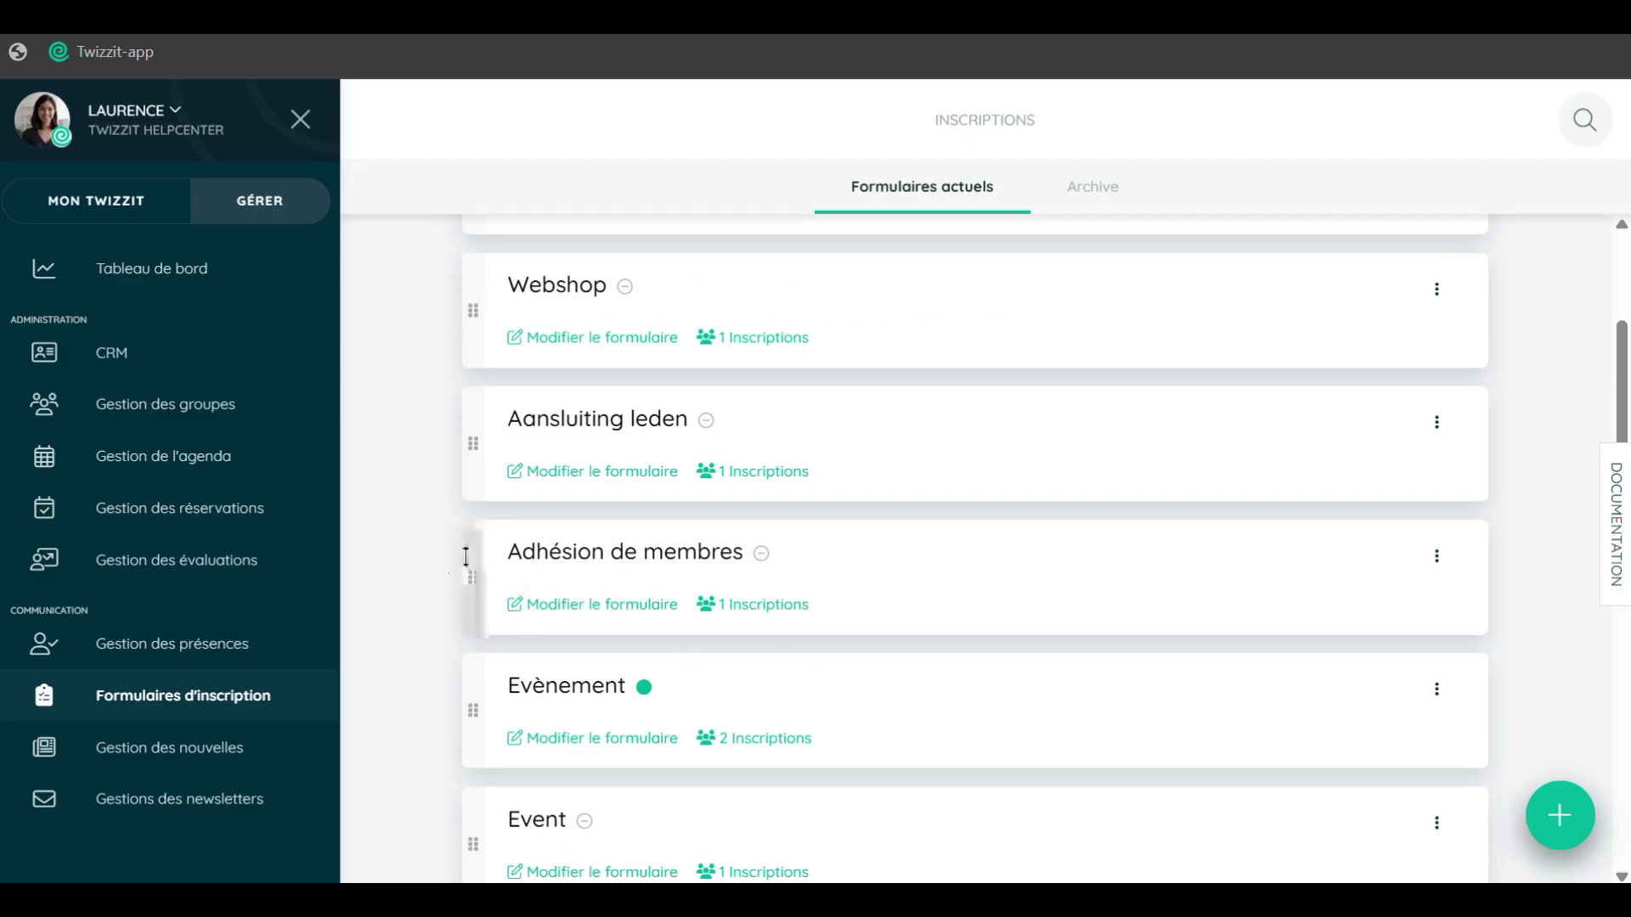
click(580, 606)
scroll(893, 531, down, 15)
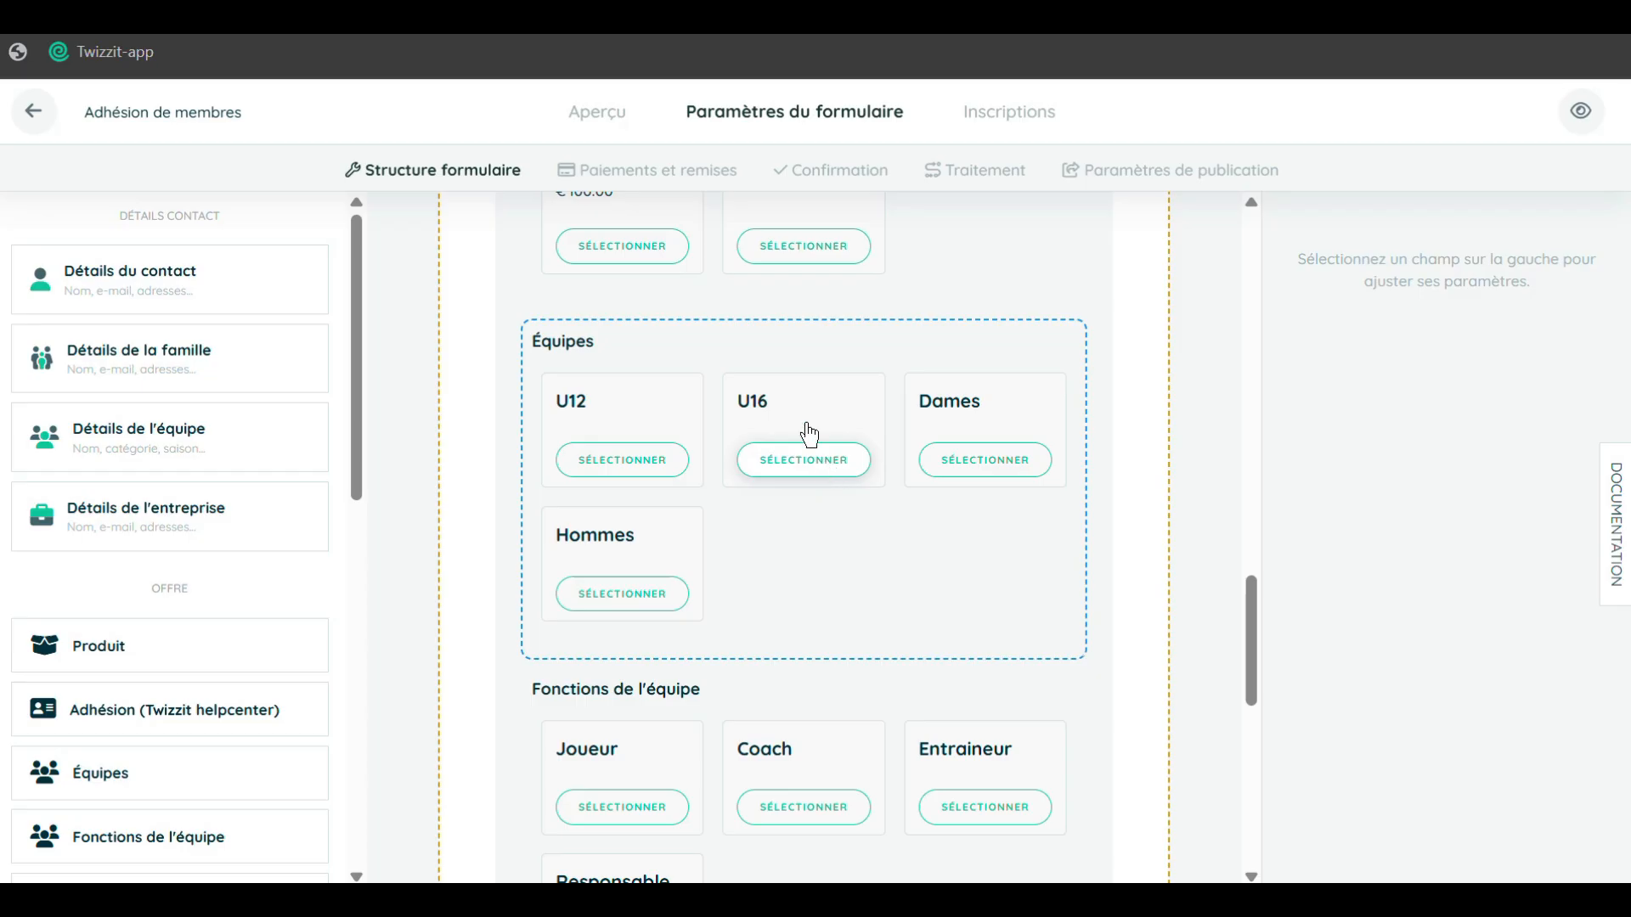
Examine the form's processing actions, including the one that updates the group composition.
click(979, 180)
scroll(942, 492, down, 5)
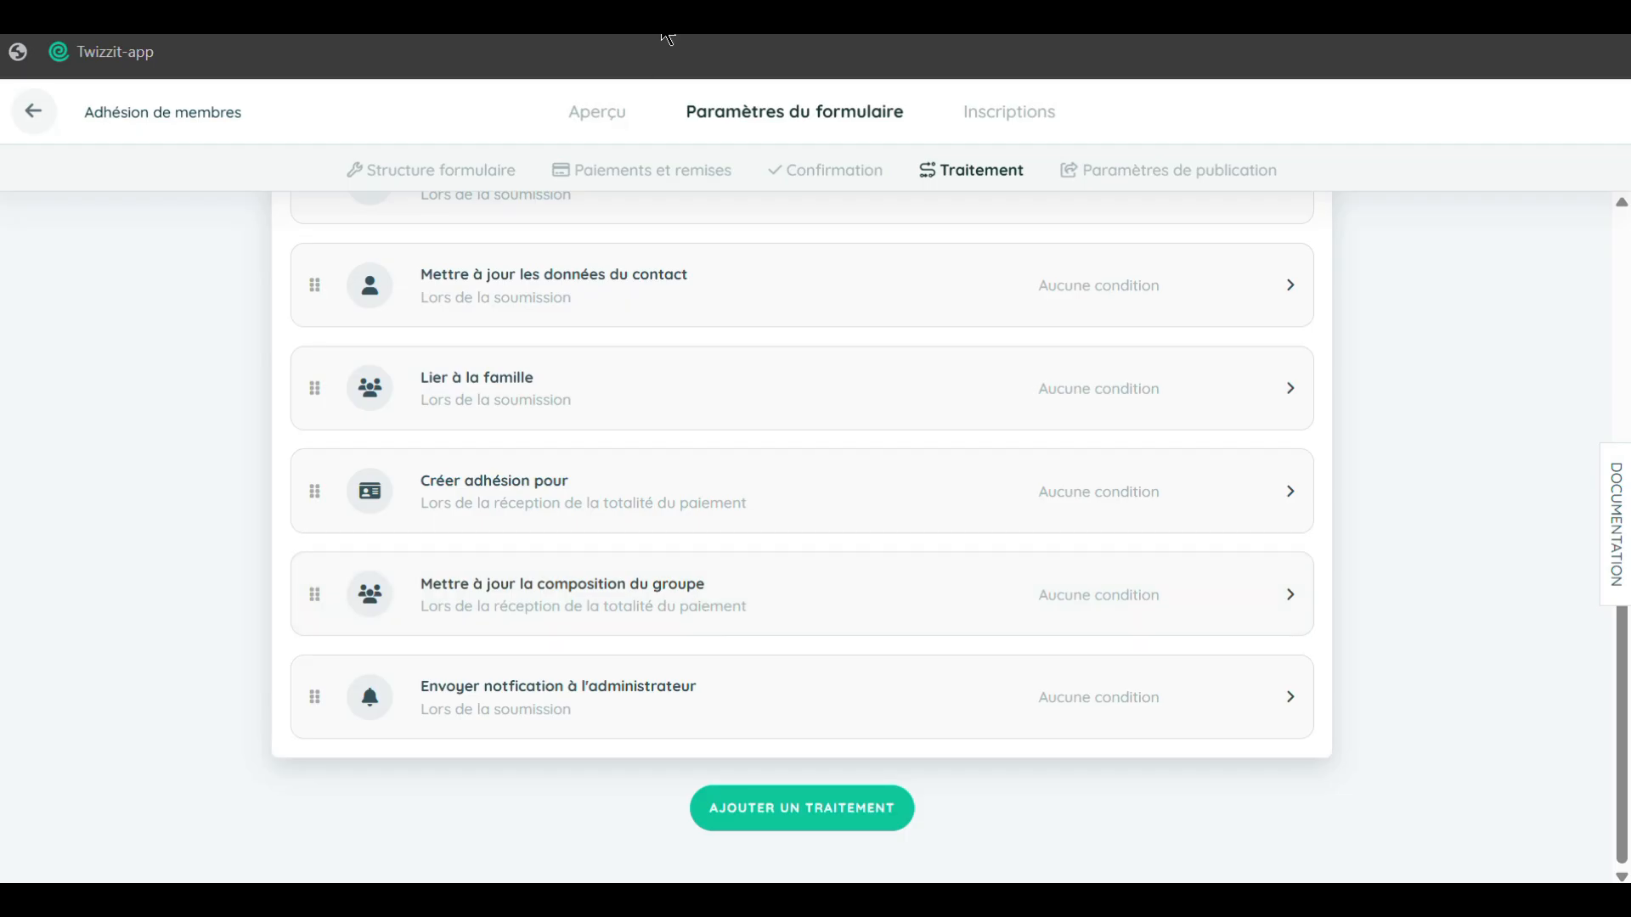
scroll(550, 800, up, 2)
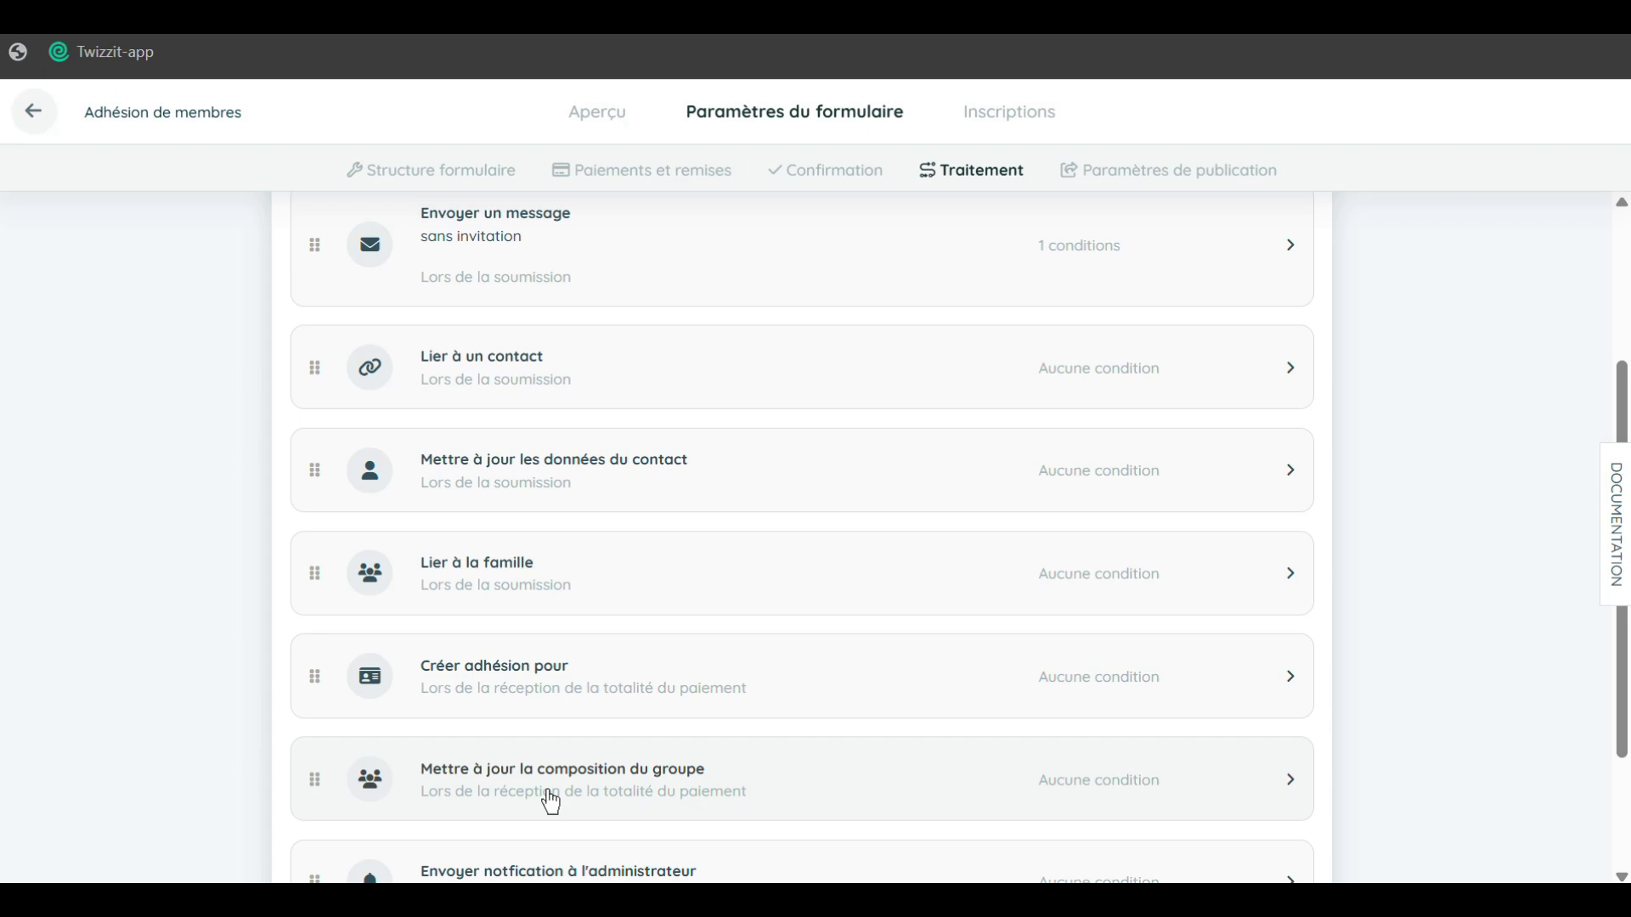
Leave the form, go to group management in the manager area and show the teams of season 2025-2026.
click(89, 55)
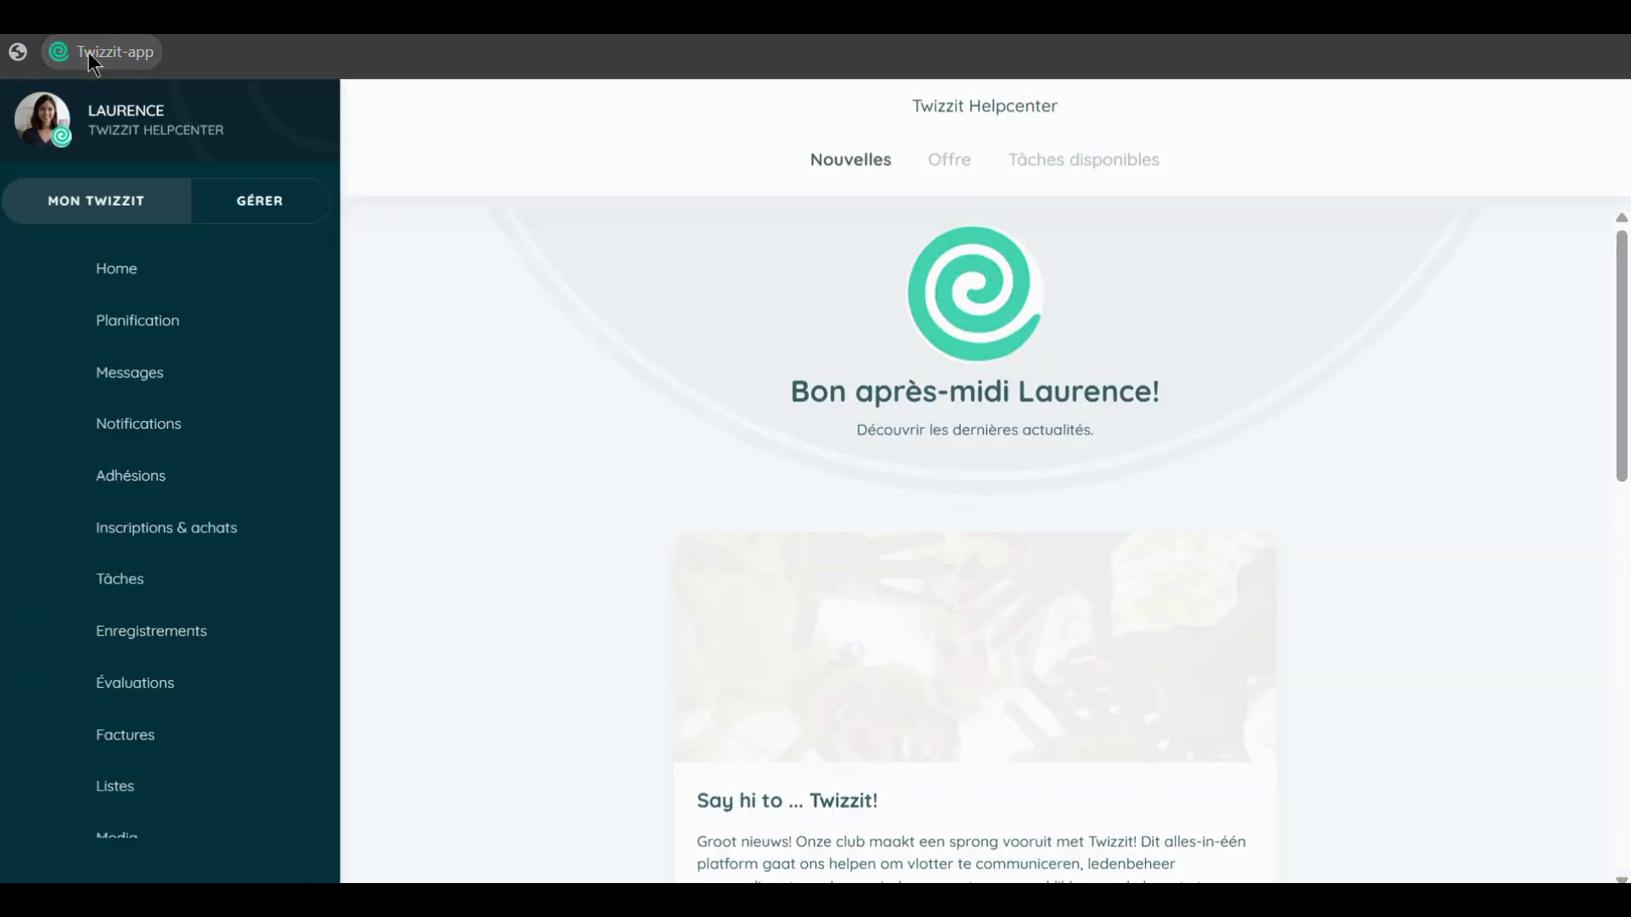
click(291, 211)
click(235, 423)
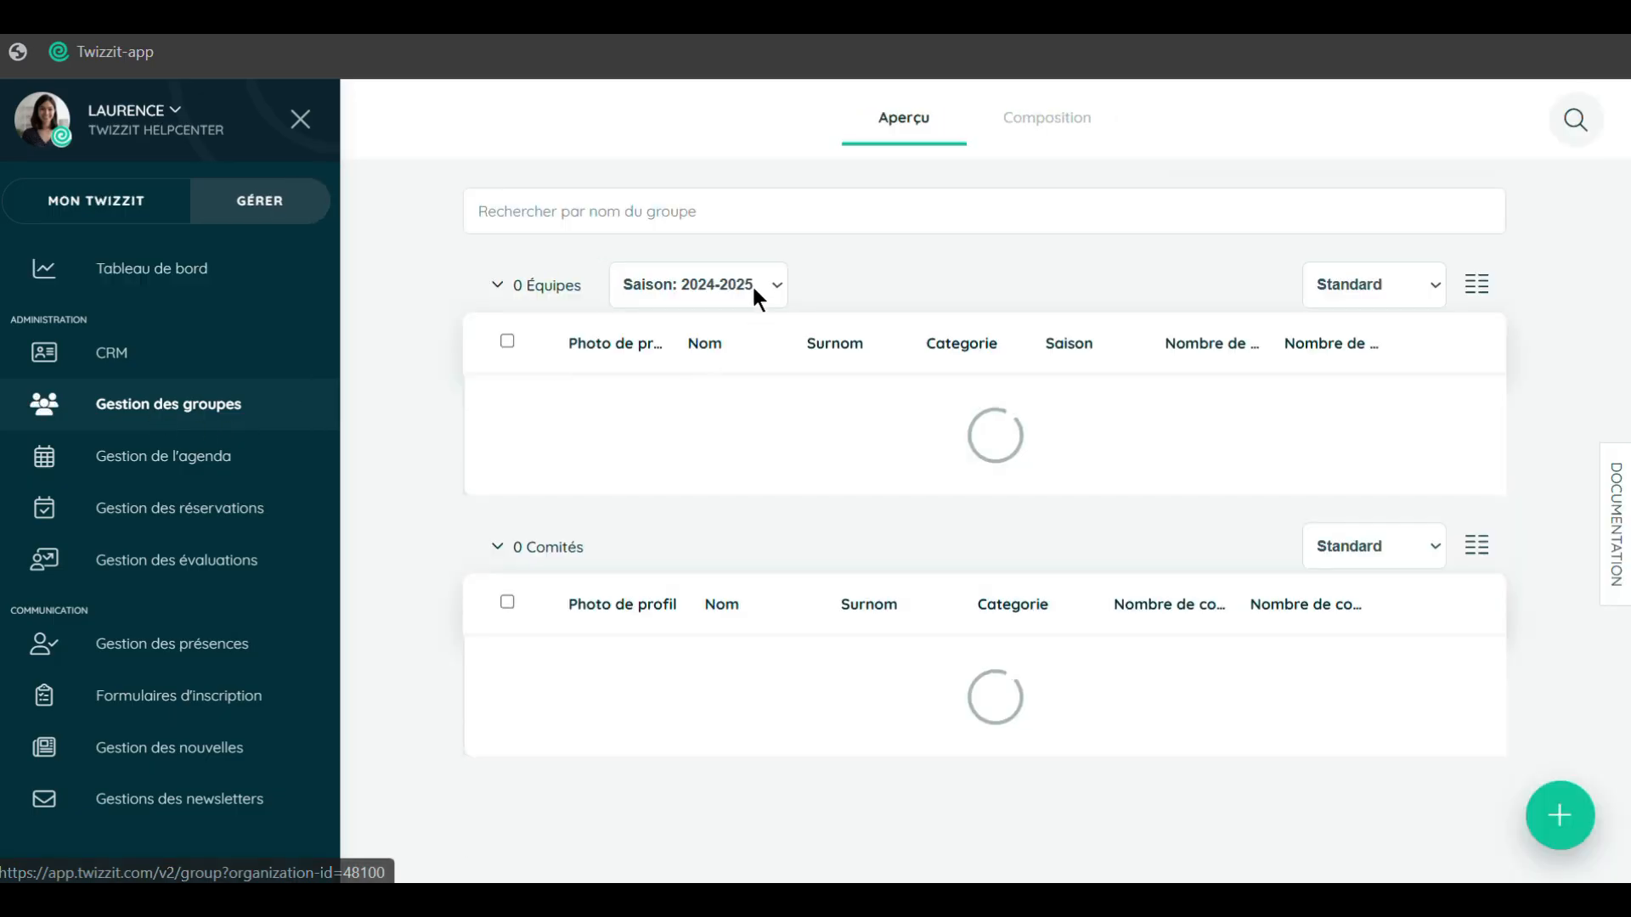
click(741, 288)
click(725, 320)
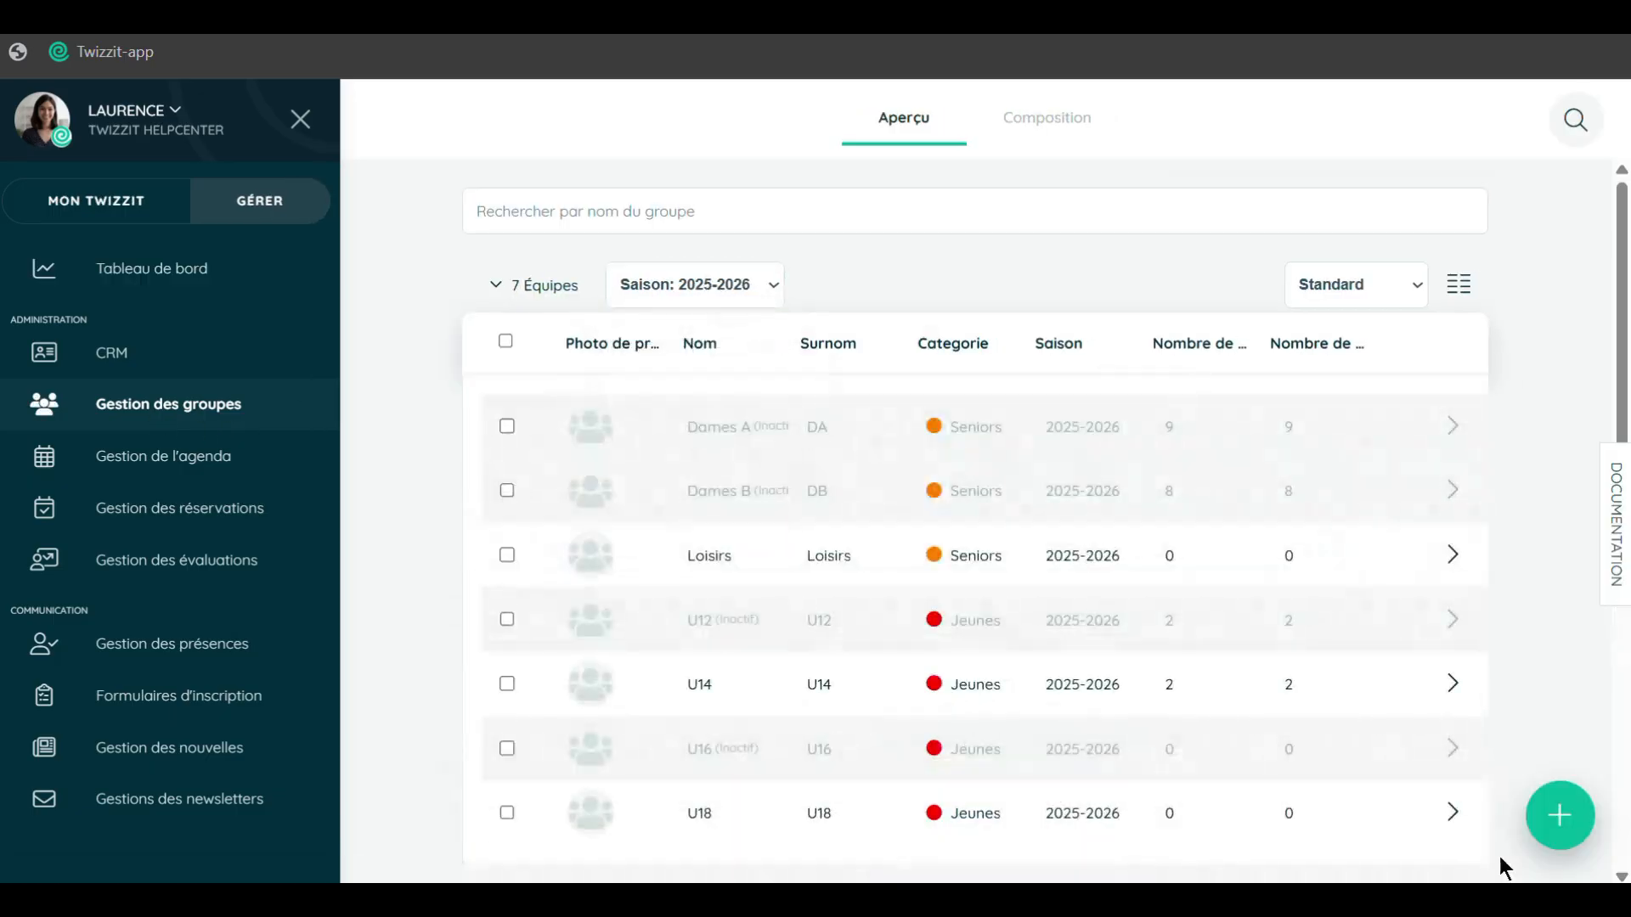
Start a new committee with the name Entraineurs and the abbreviation Entraineurs.
click(1573, 828)
click(1518, 676)
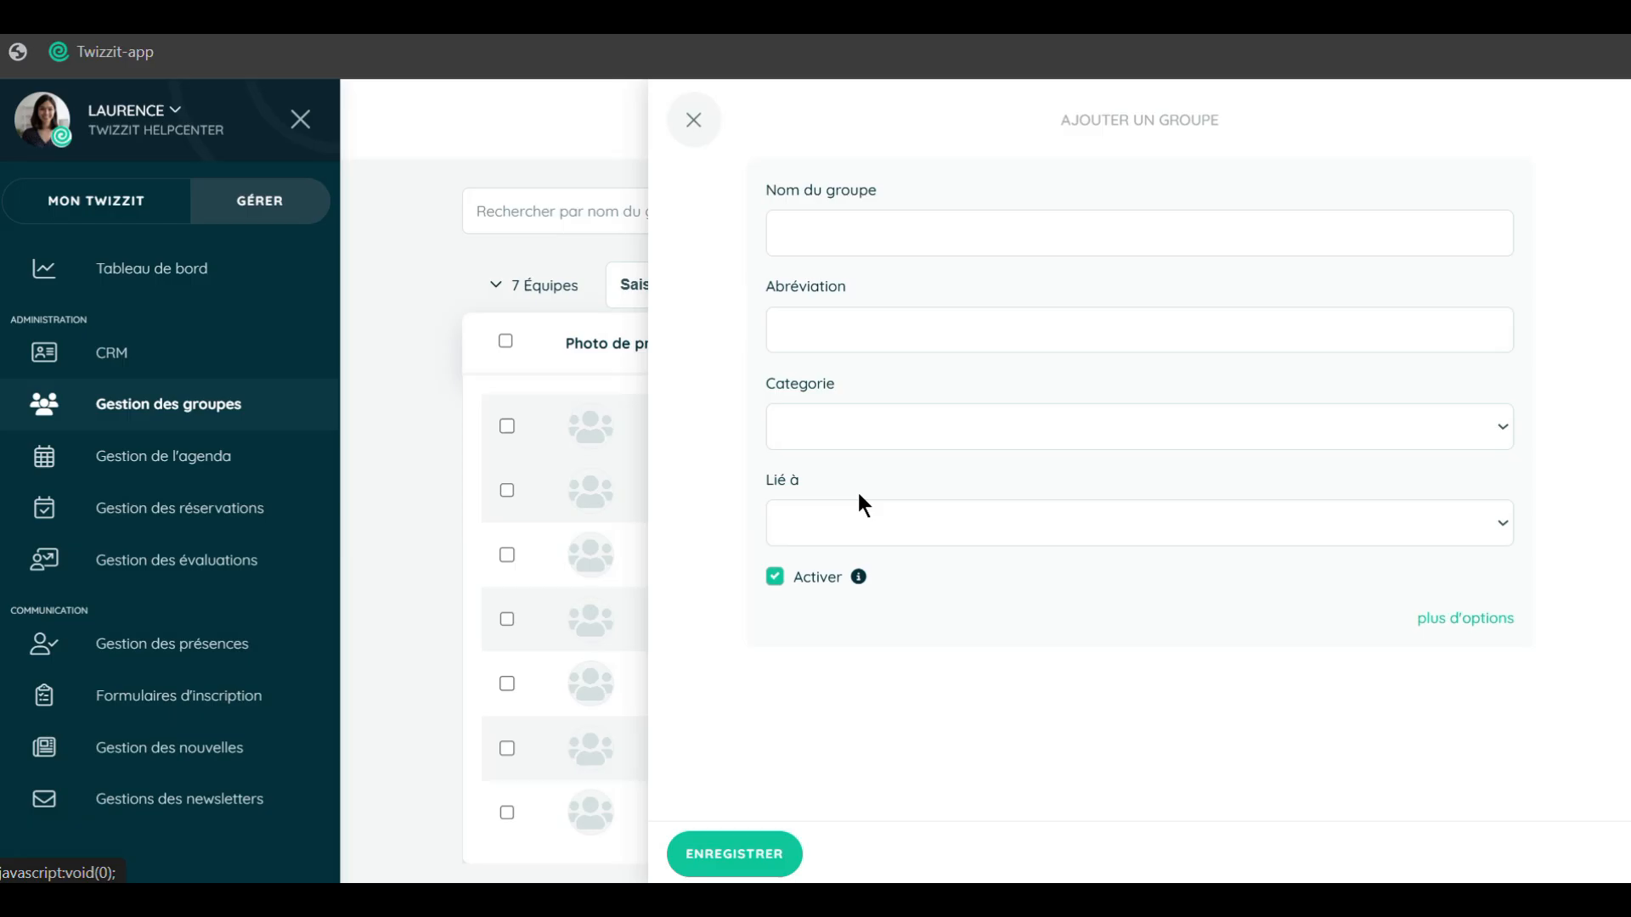
click(951, 222)
text(Entra)
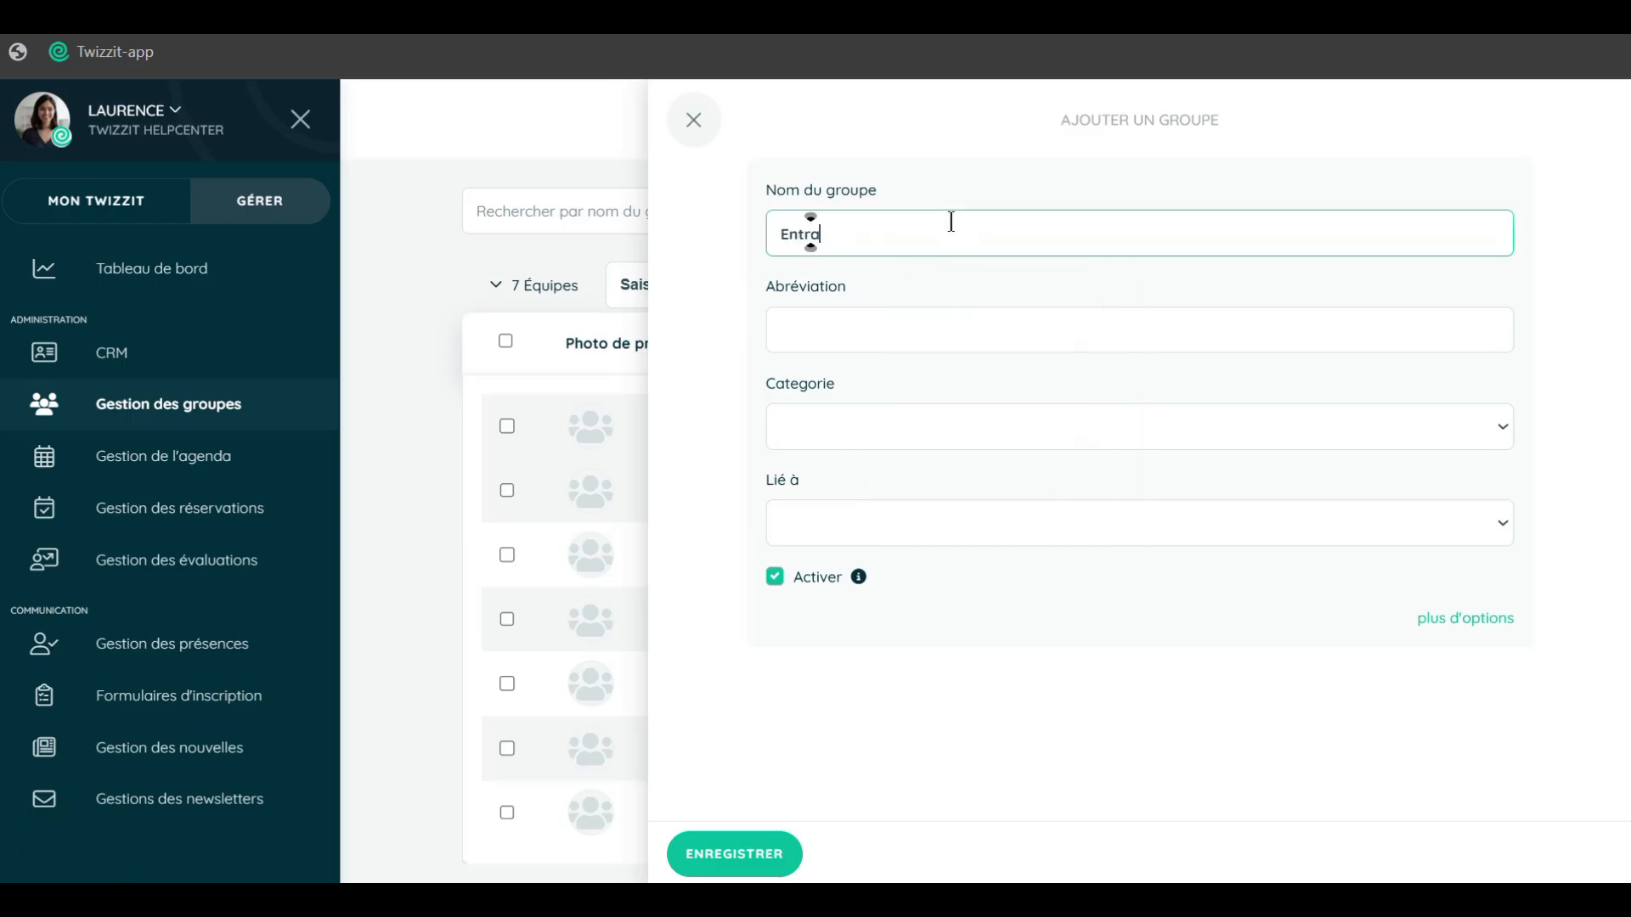
text(ineurs)
double_click(952, 222)
key(ctrl+c)
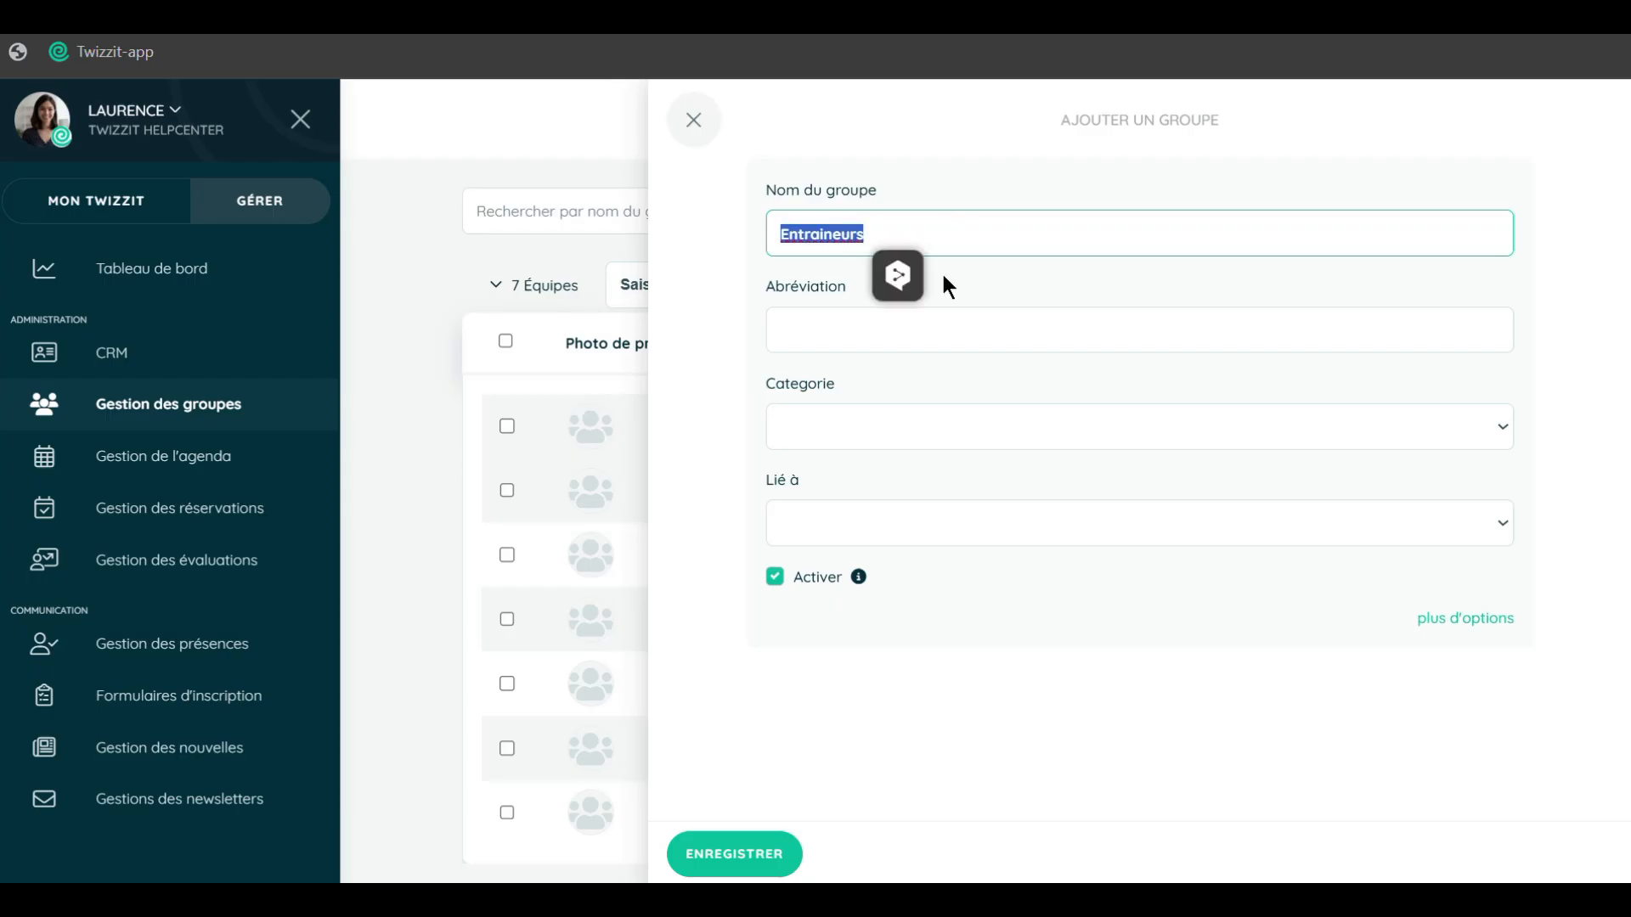
click(925, 333)
key(ctrl+v)
Assign the Entraineurs committee to the category Par défaut and save it.
click(874, 433)
click(880, 556)
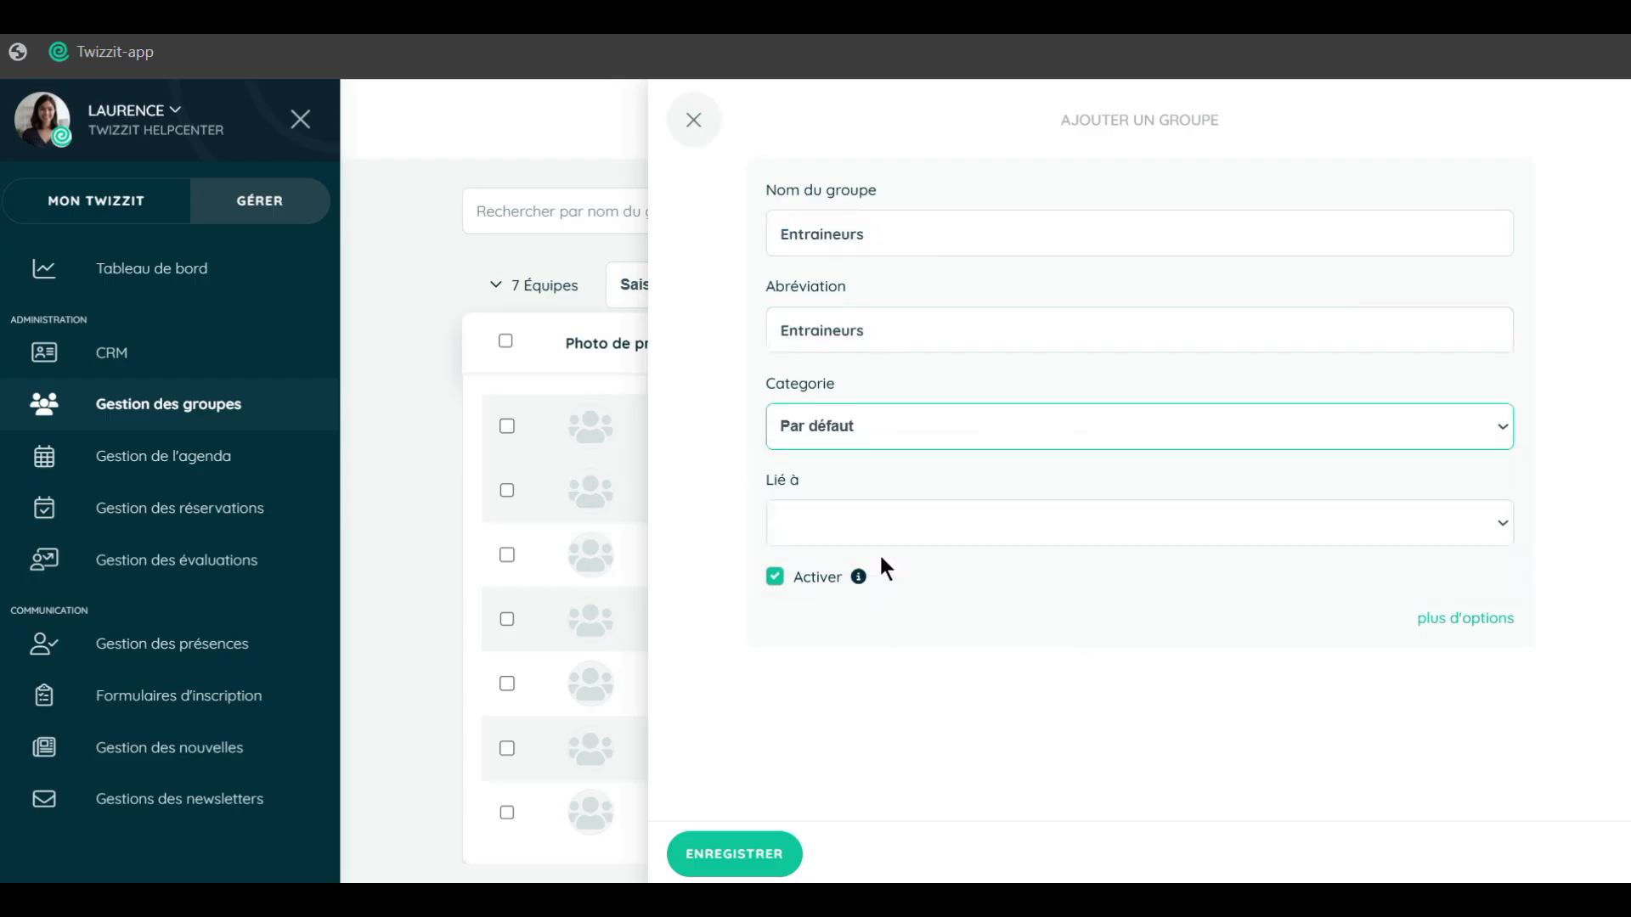
click(761, 868)
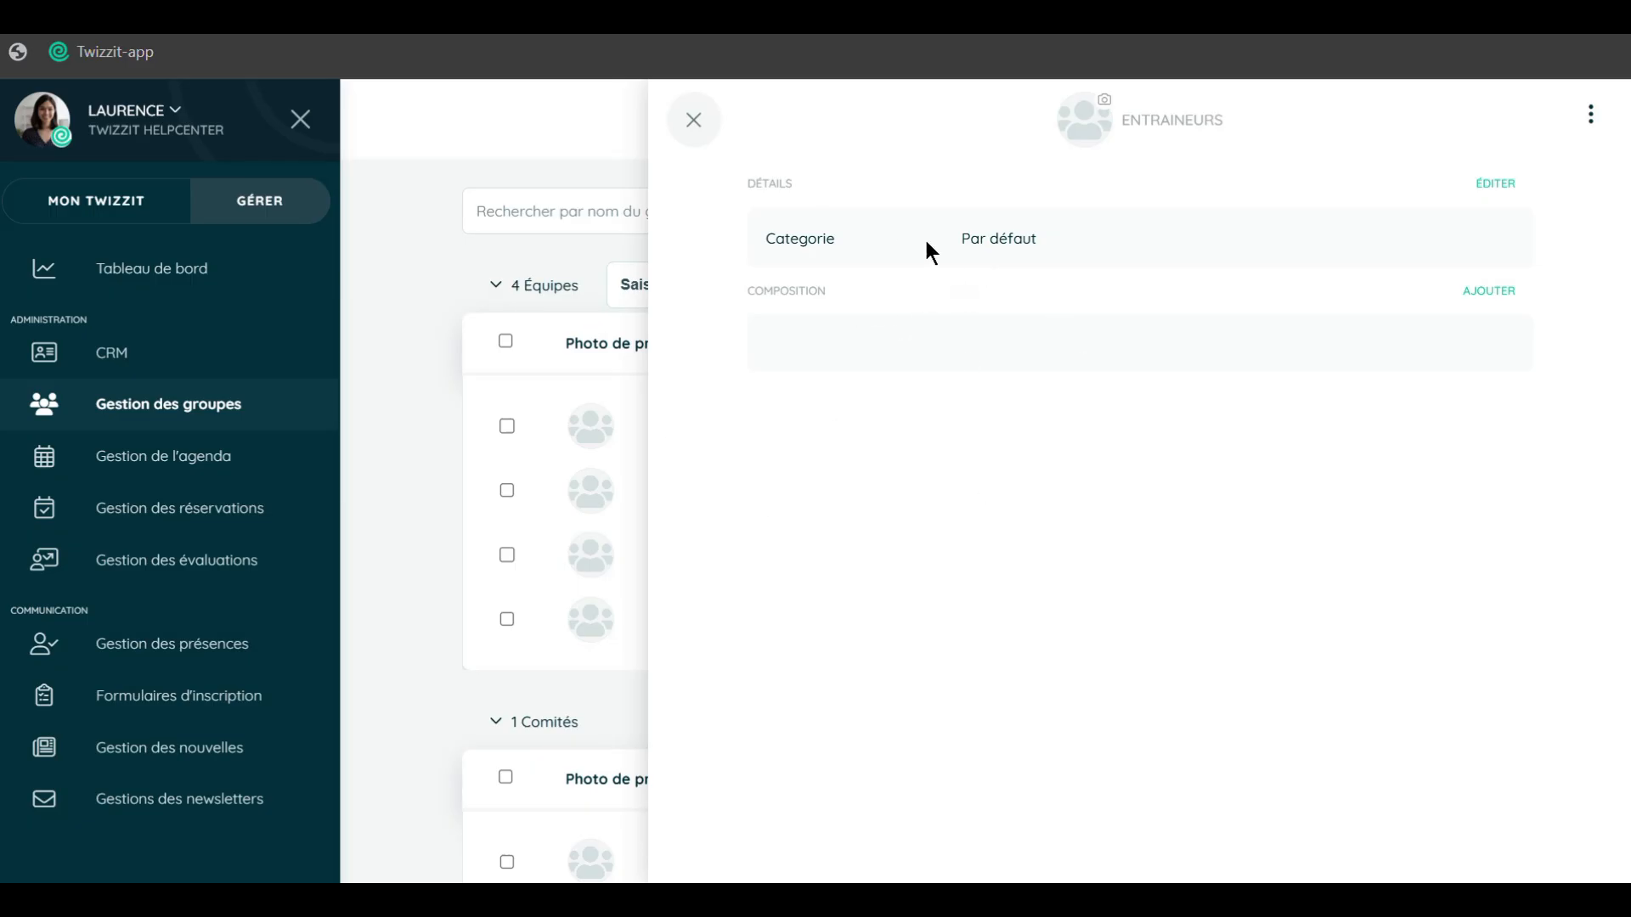
Set up auto-population for Entraineurs with a rule Entraineur adding group contacts with function Equipe > Entraineur, season Actuel, as Membre du comité, and save.
click(1591, 114)
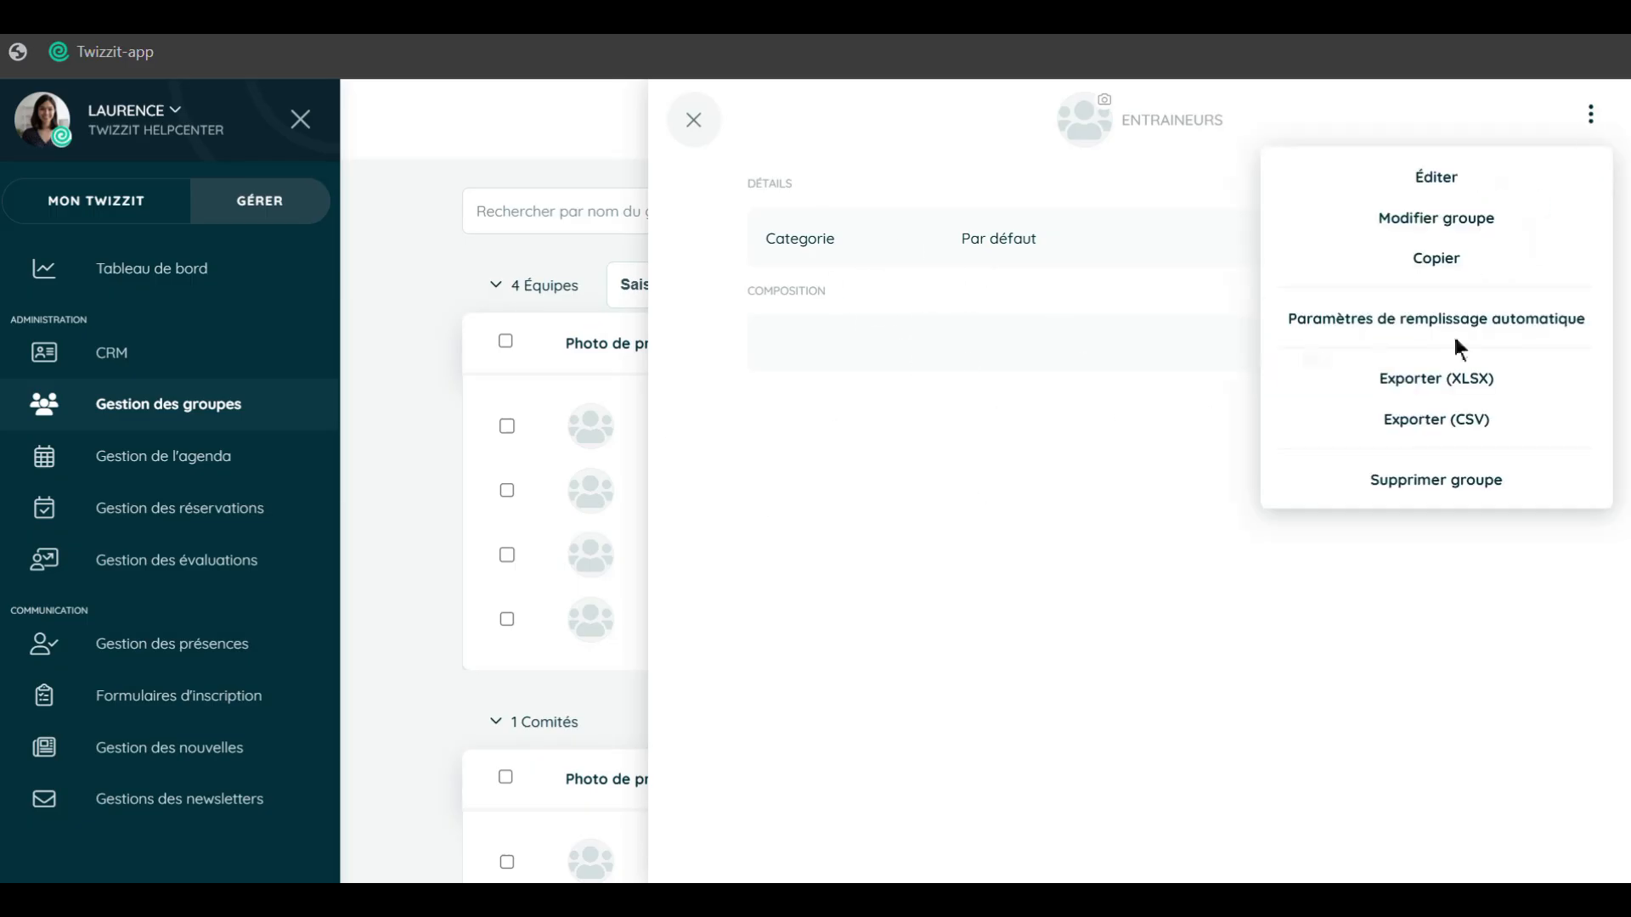
click(1562, 332)
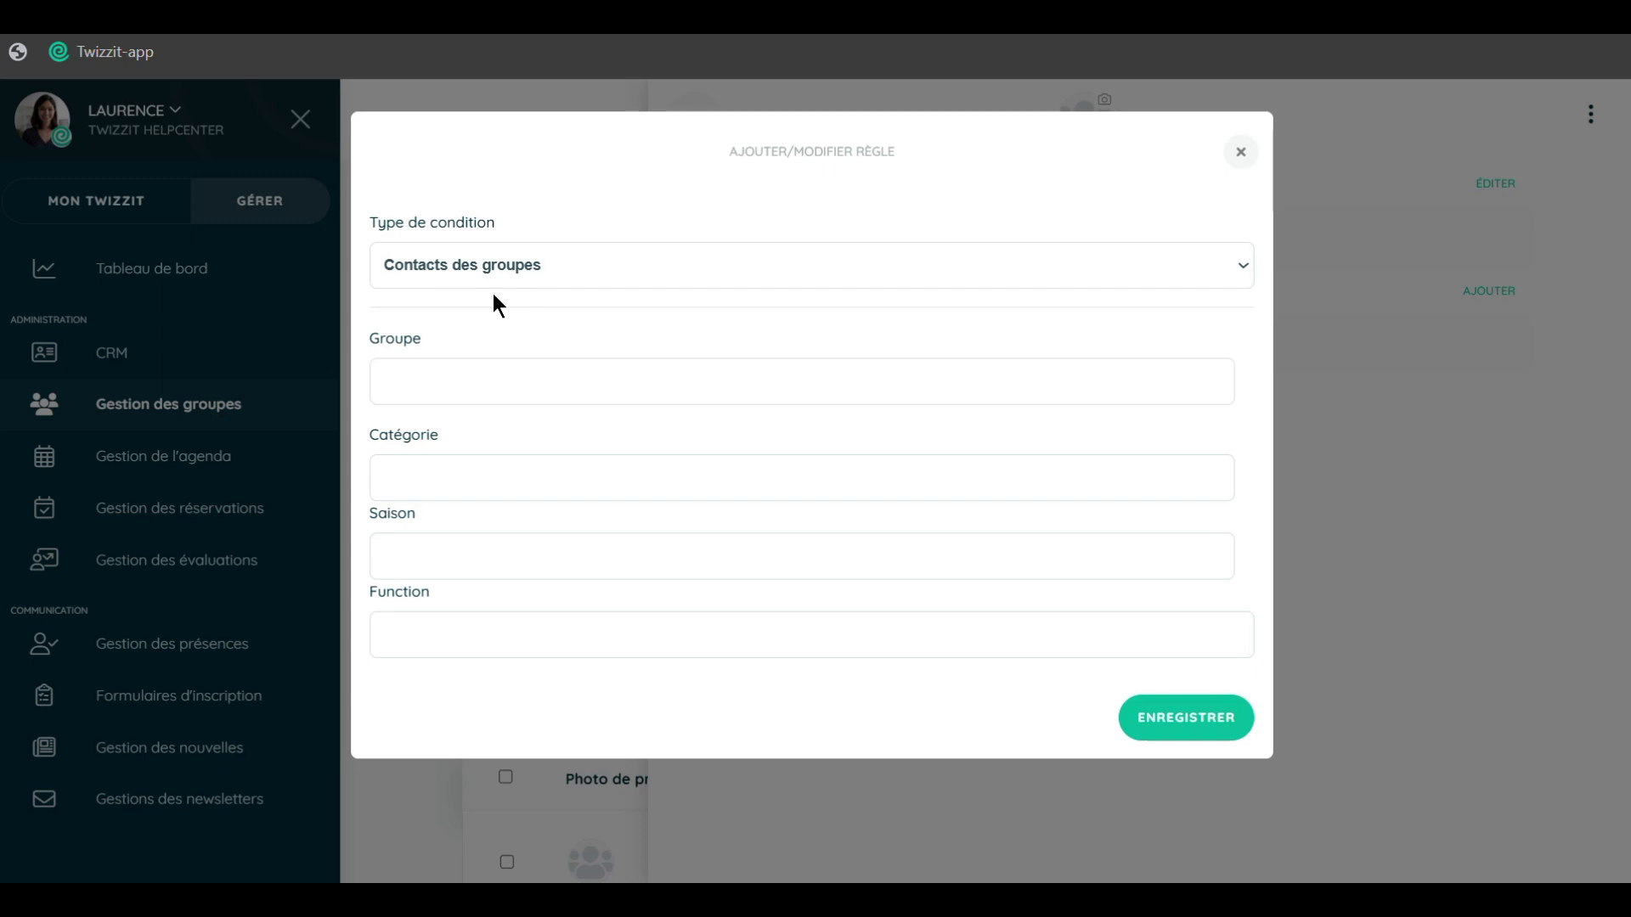
click(455, 651)
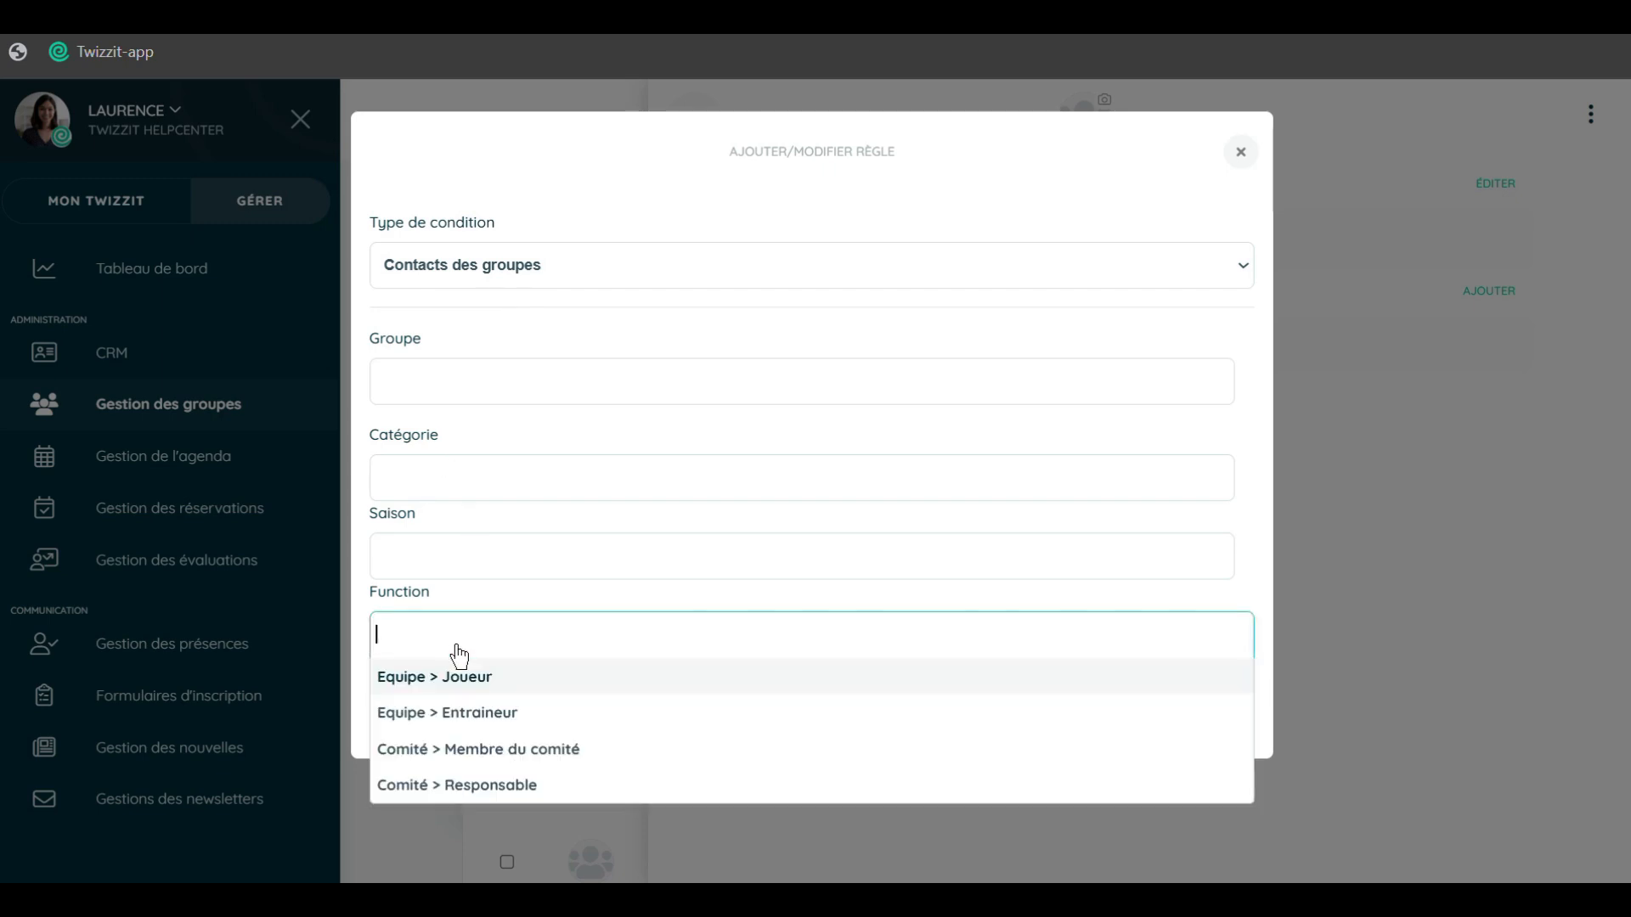
click(566, 714)
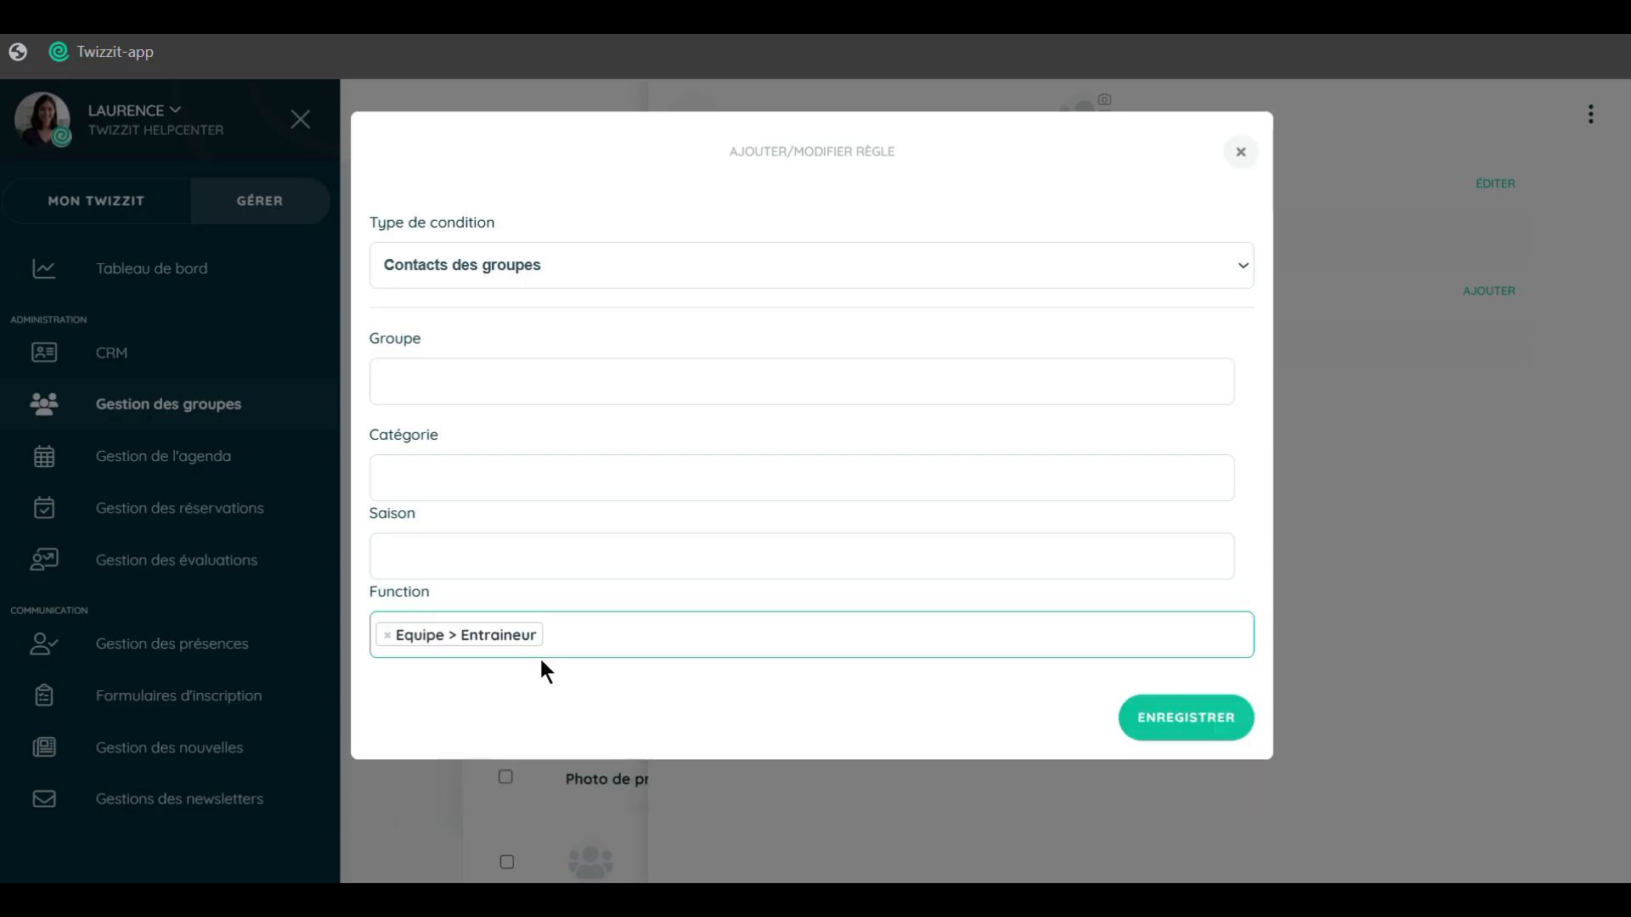
click(476, 574)
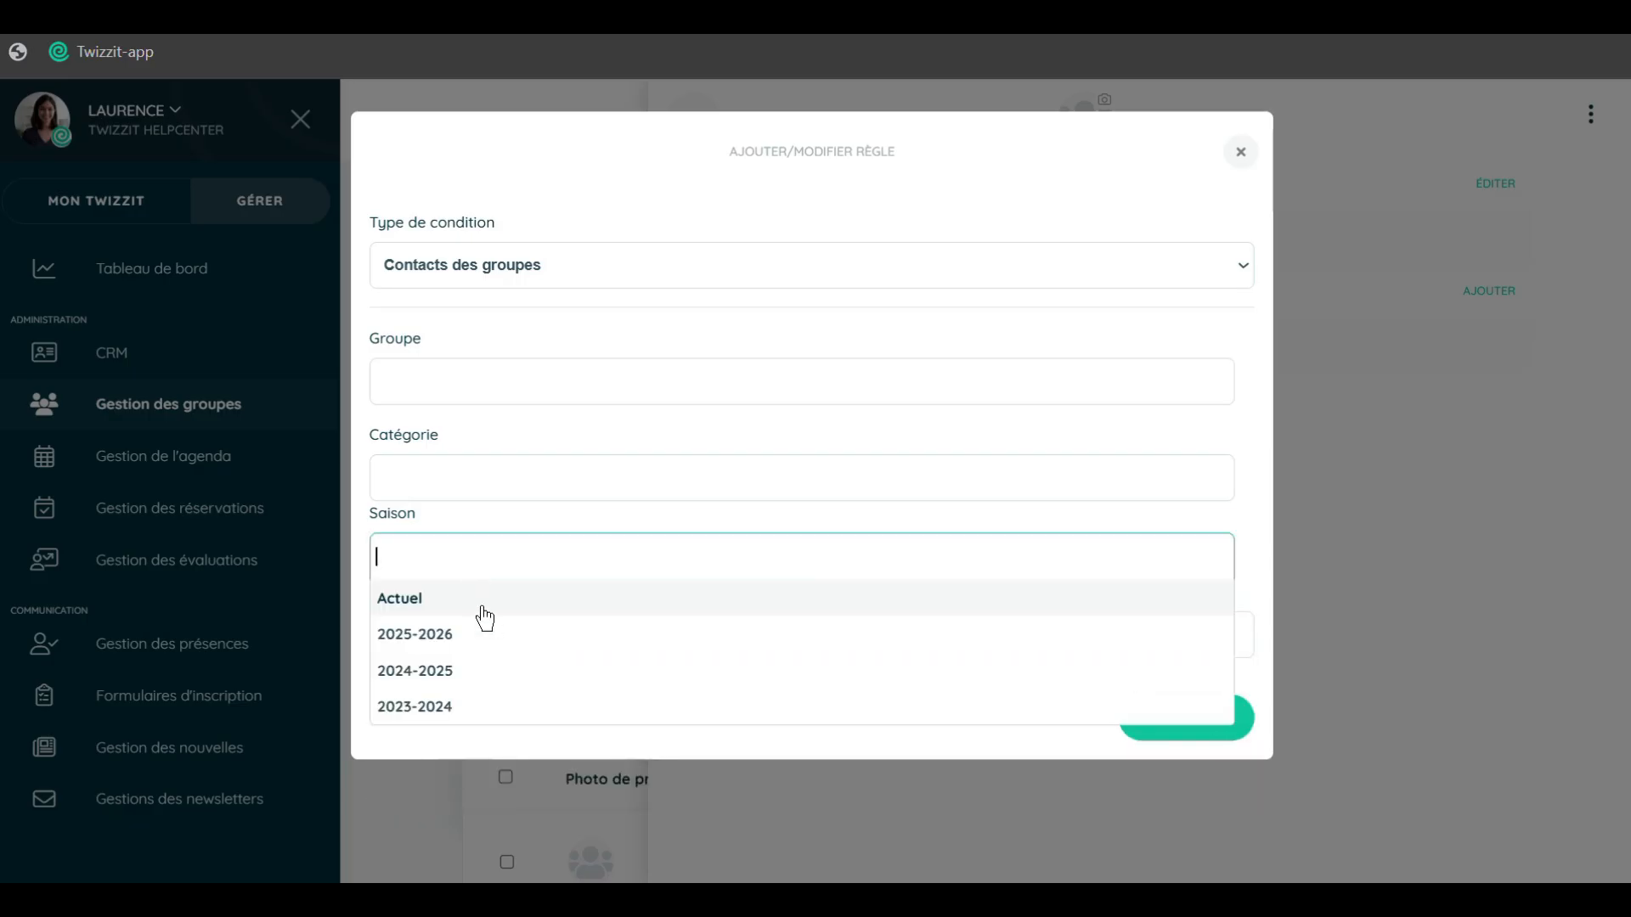
click(482, 609)
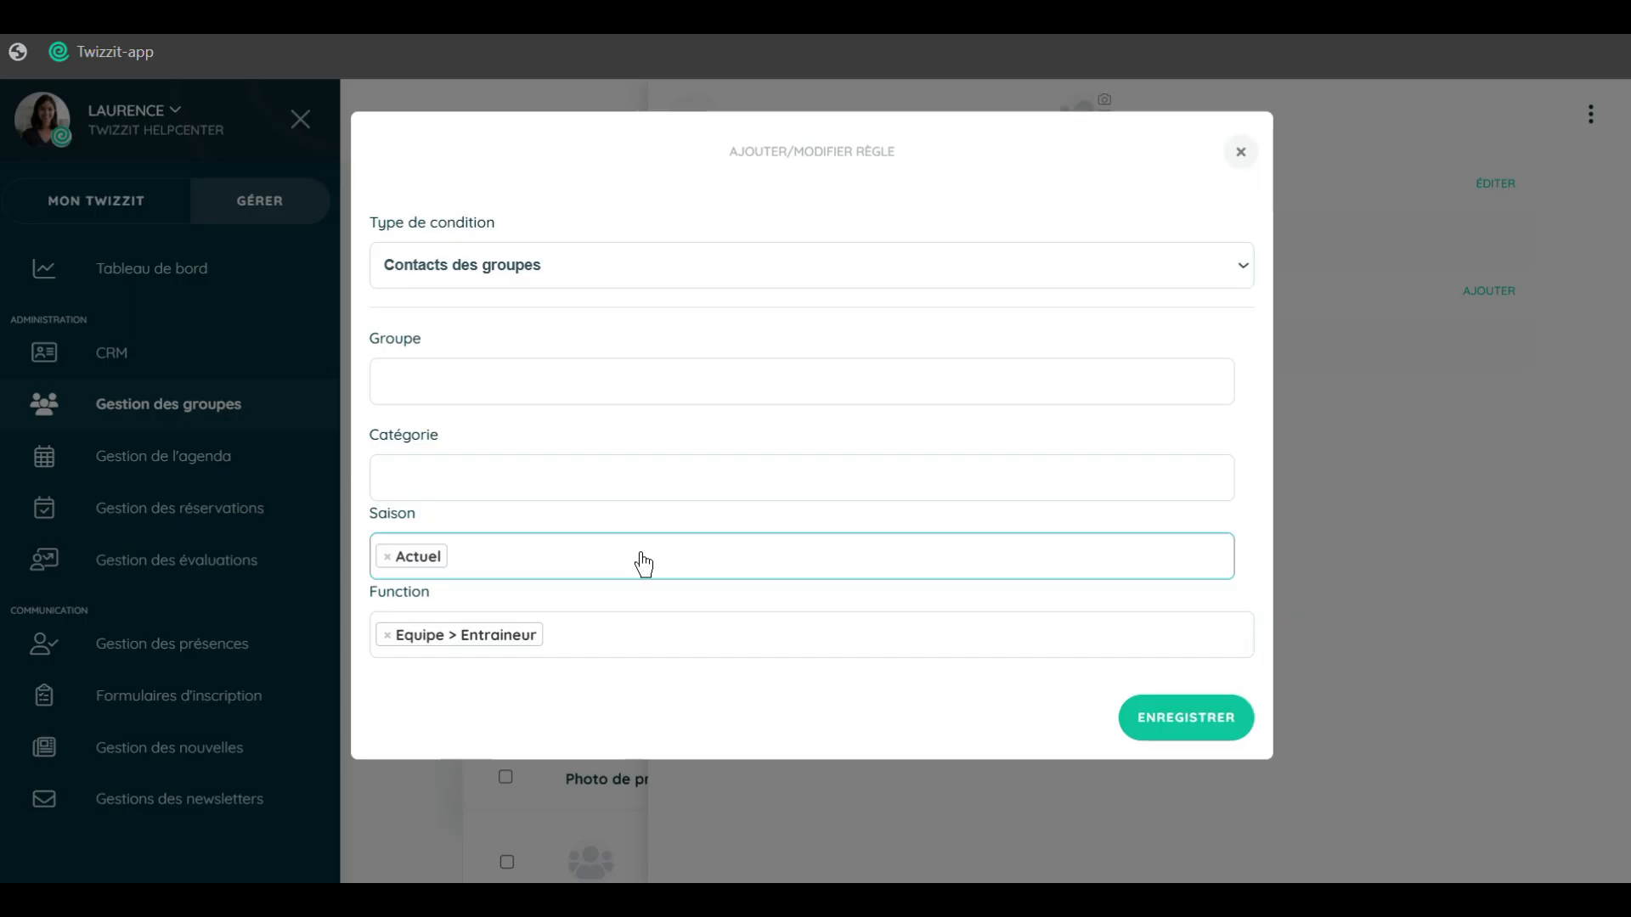
click(1186, 732)
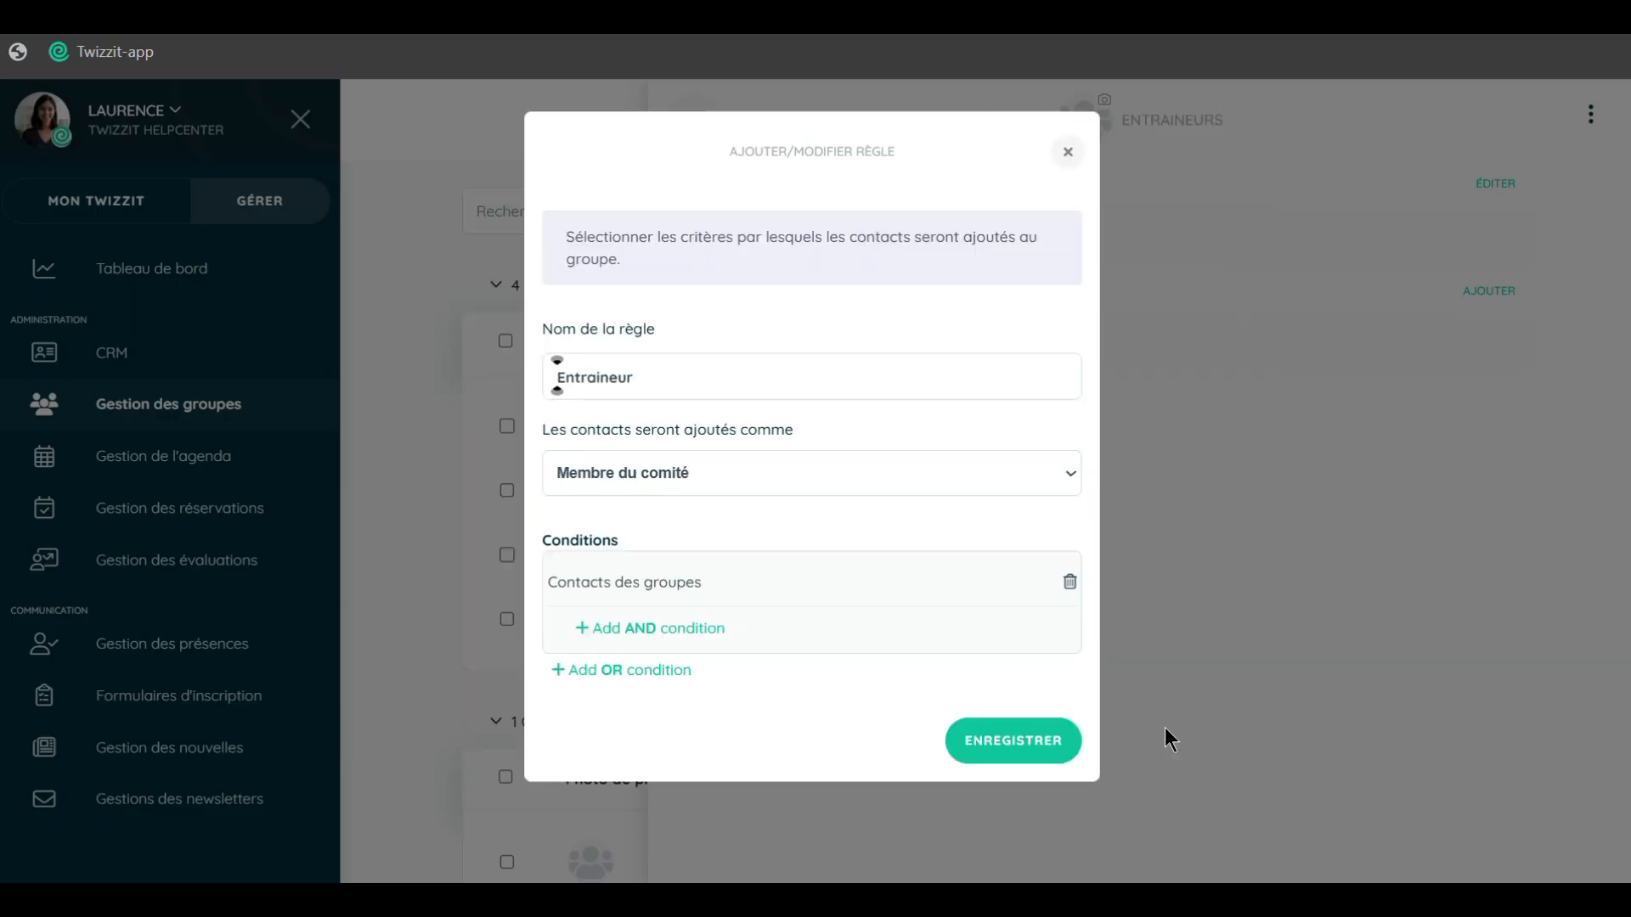
click(1042, 736)
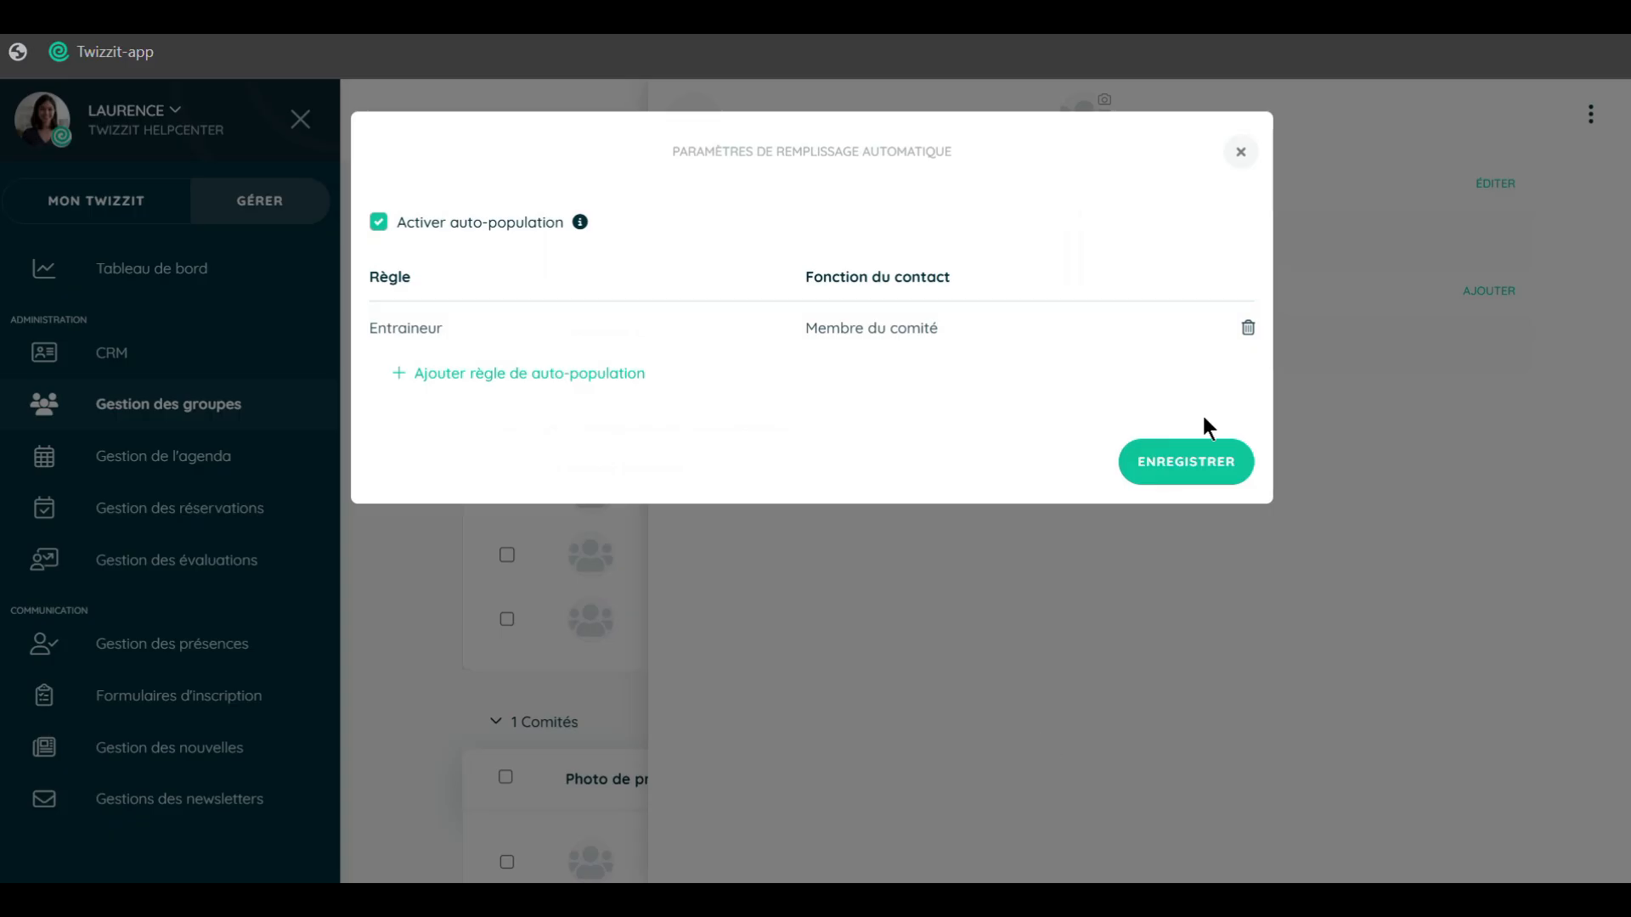
click(1191, 463)
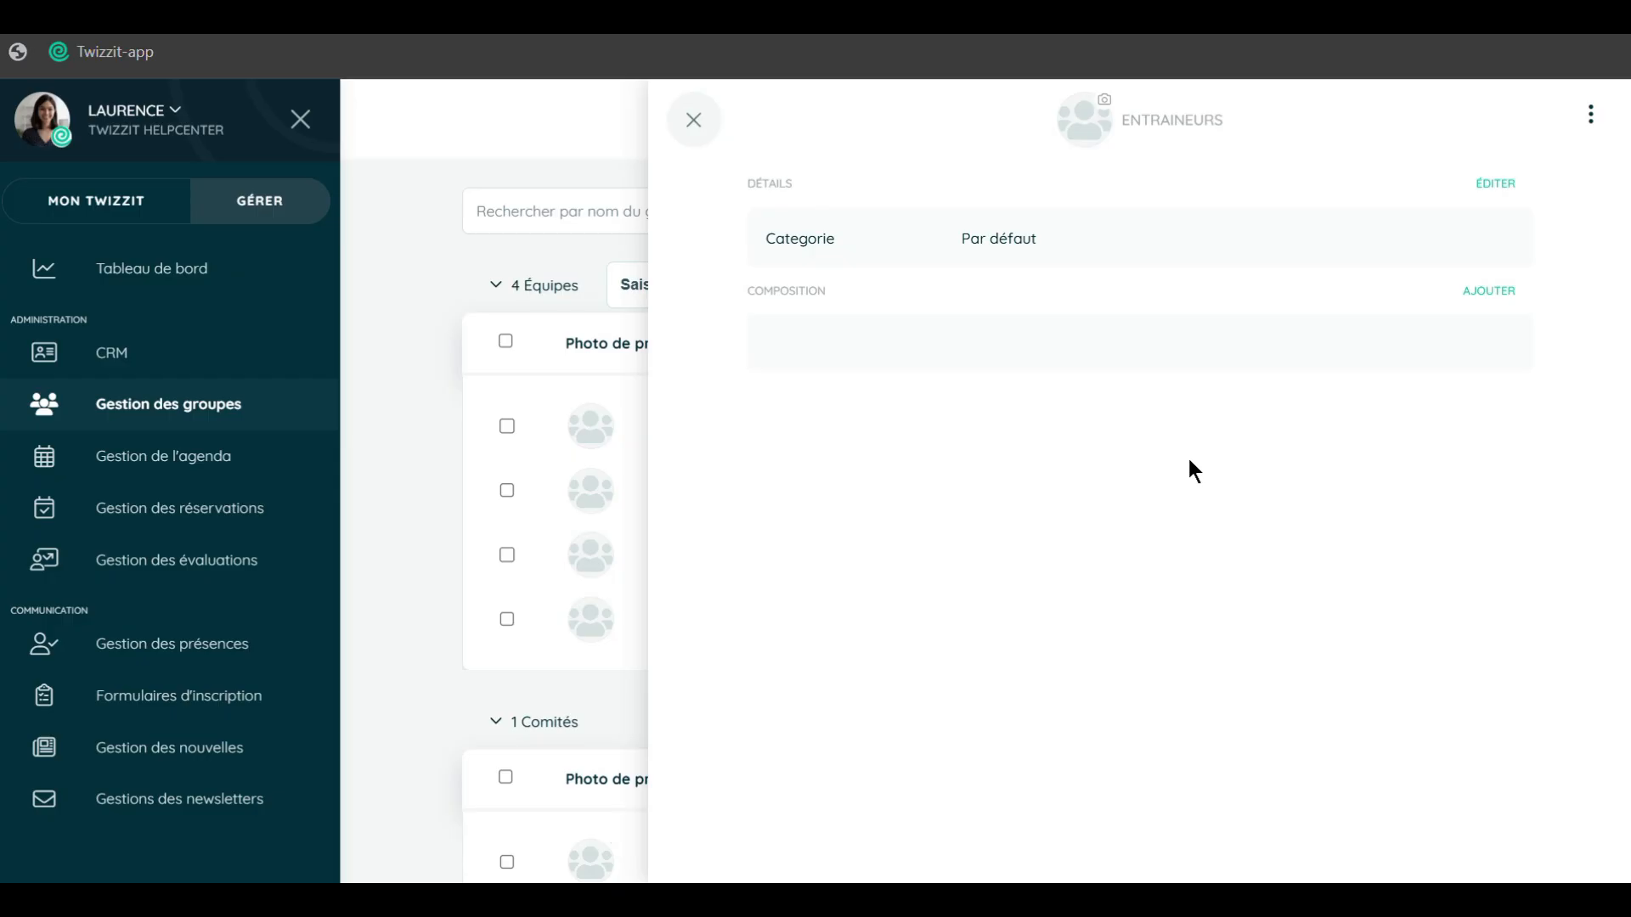
Recalculate the Entraineurs committee so it is filled from its rule, and close its details.
click(1589, 115)
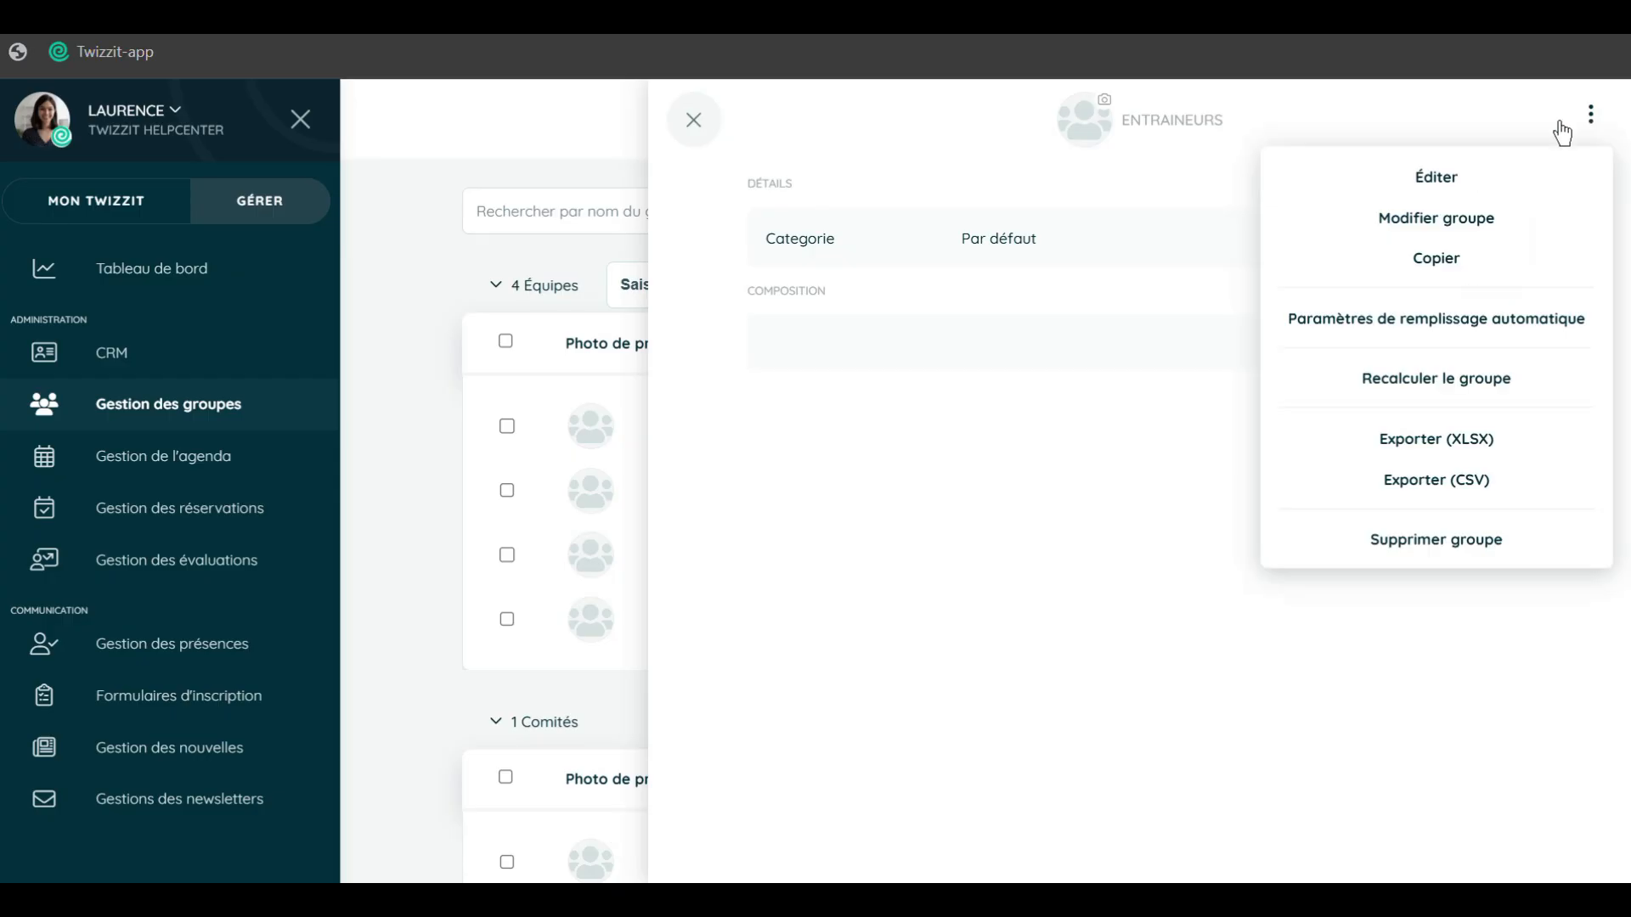
click(1497, 395)
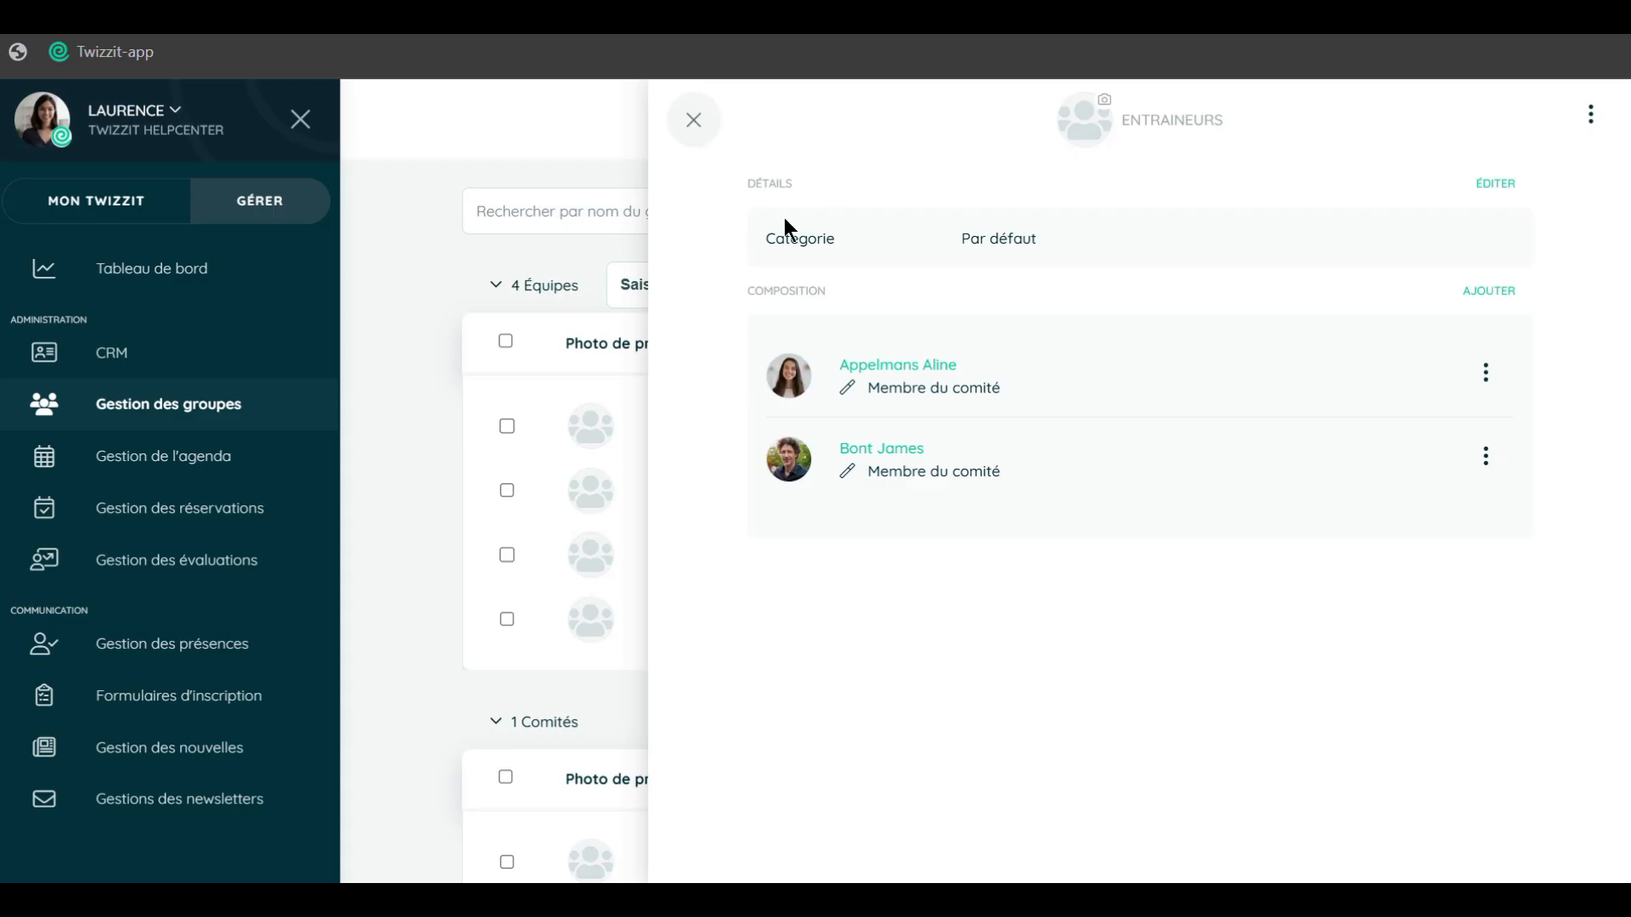
click(694, 121)
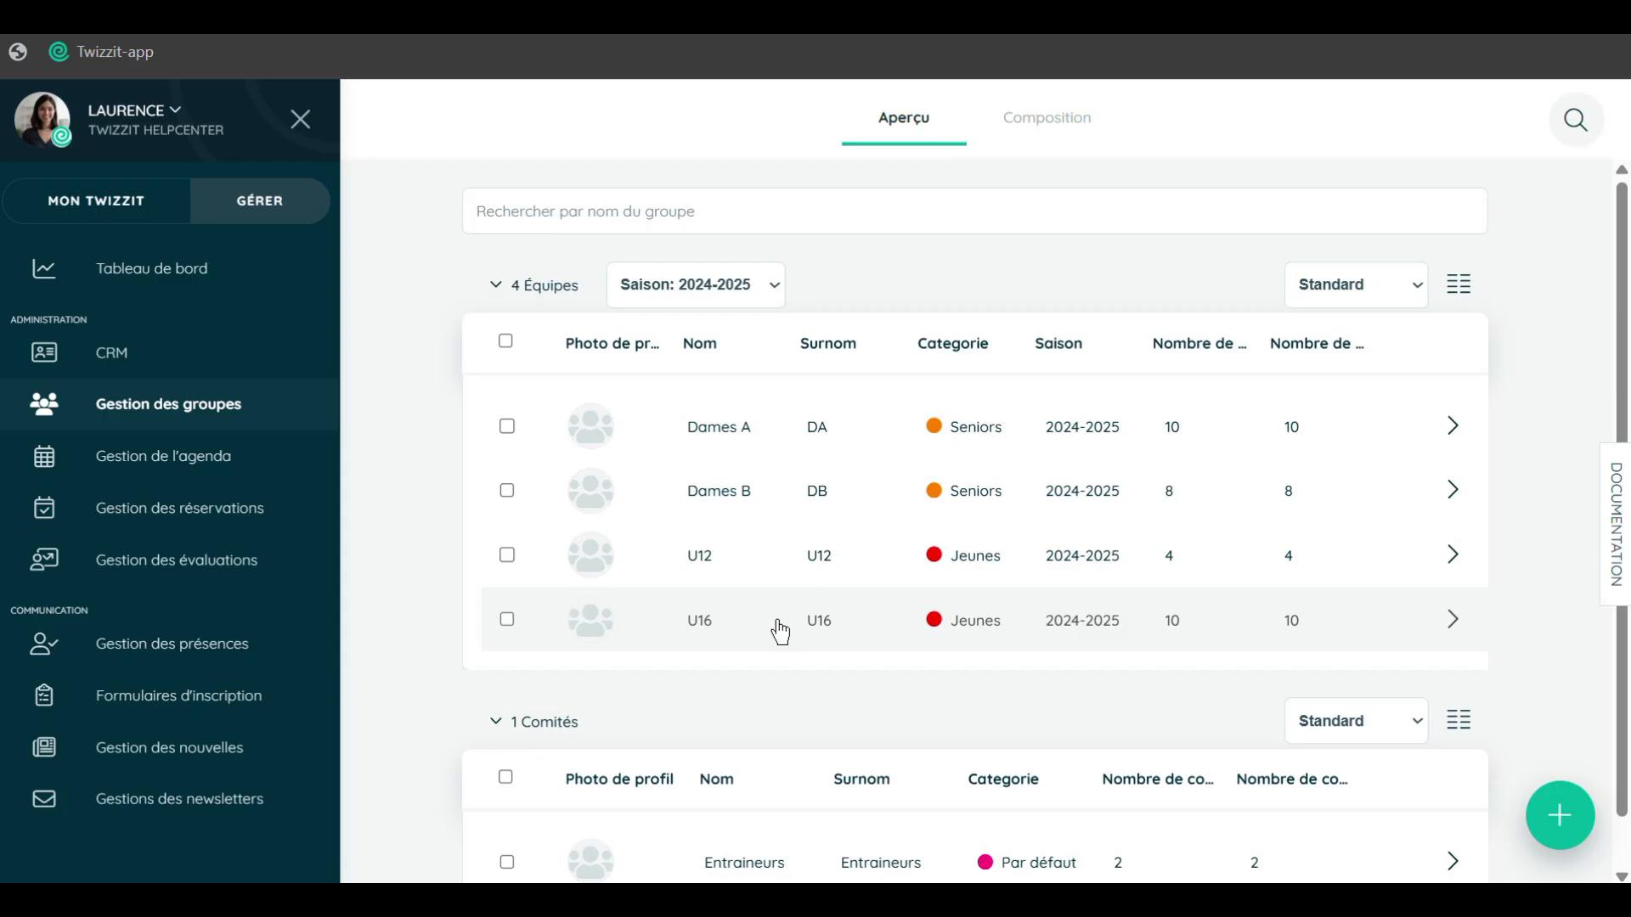
Reopen the Entraineurs committee, check the options available for its first member, and close its details.
scroll(772, 628, down, 1)
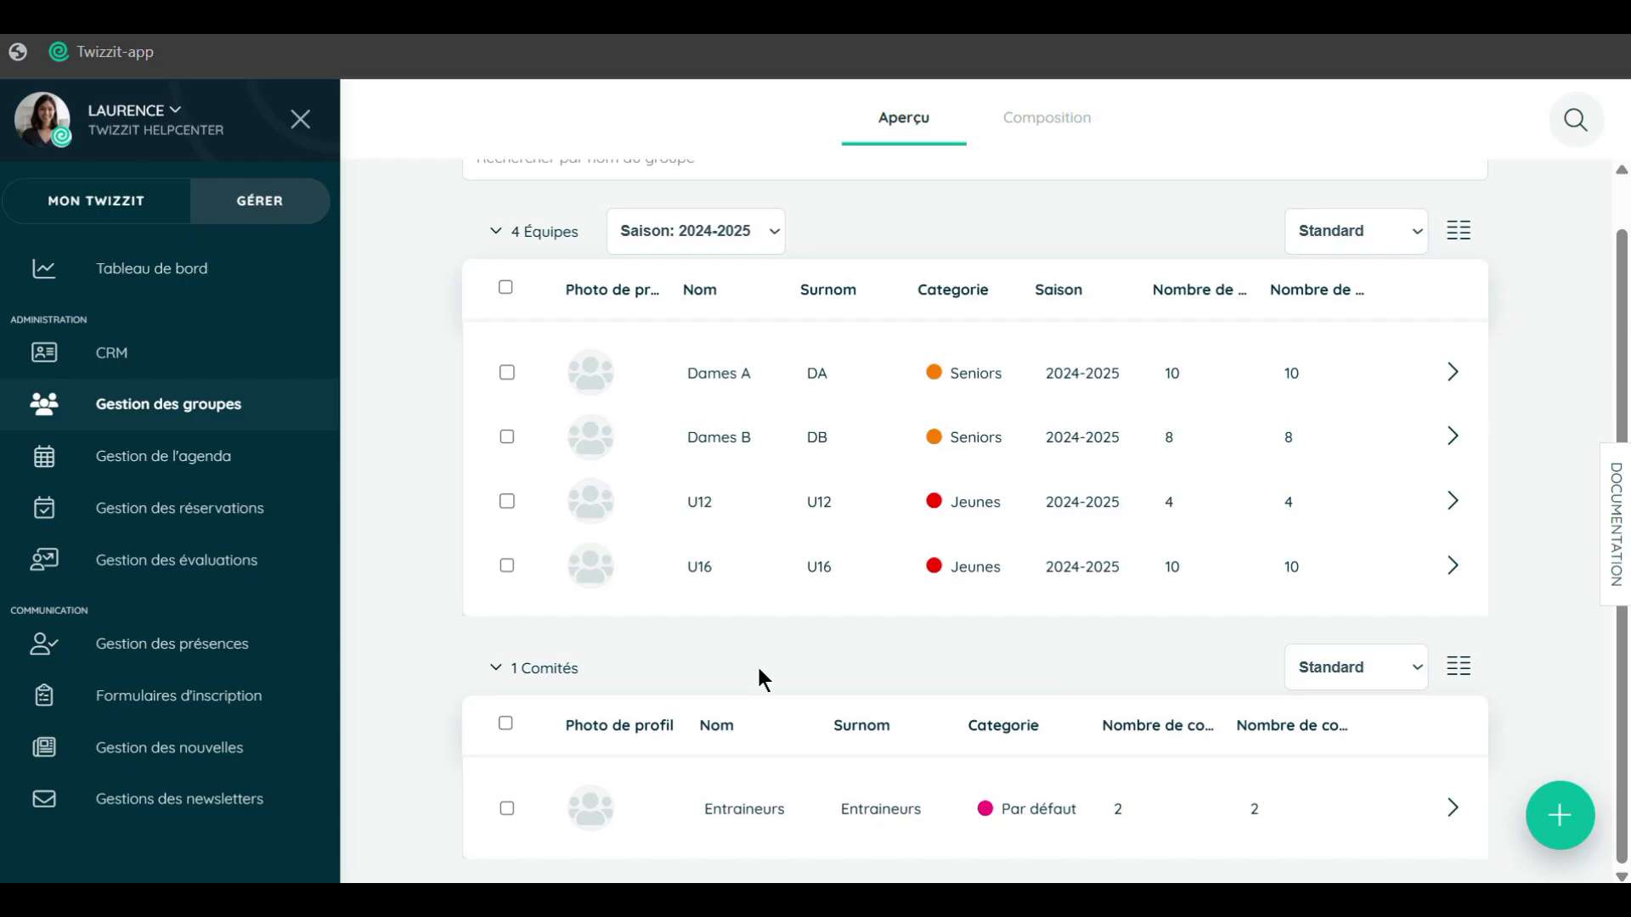
click(799, 807)
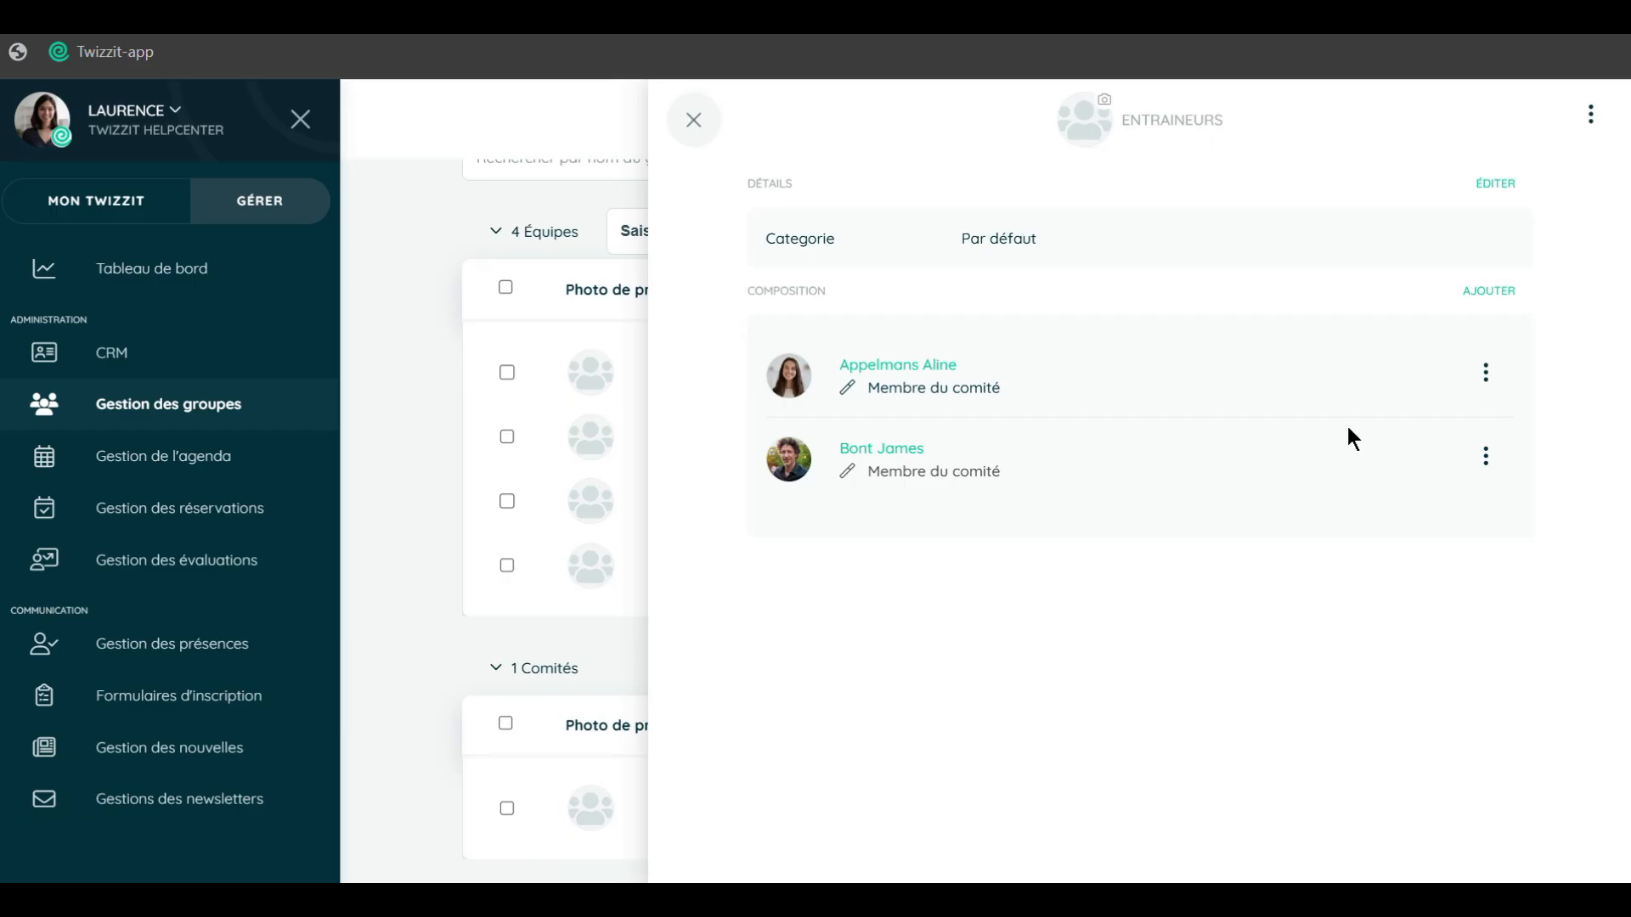
click(1485, 372)
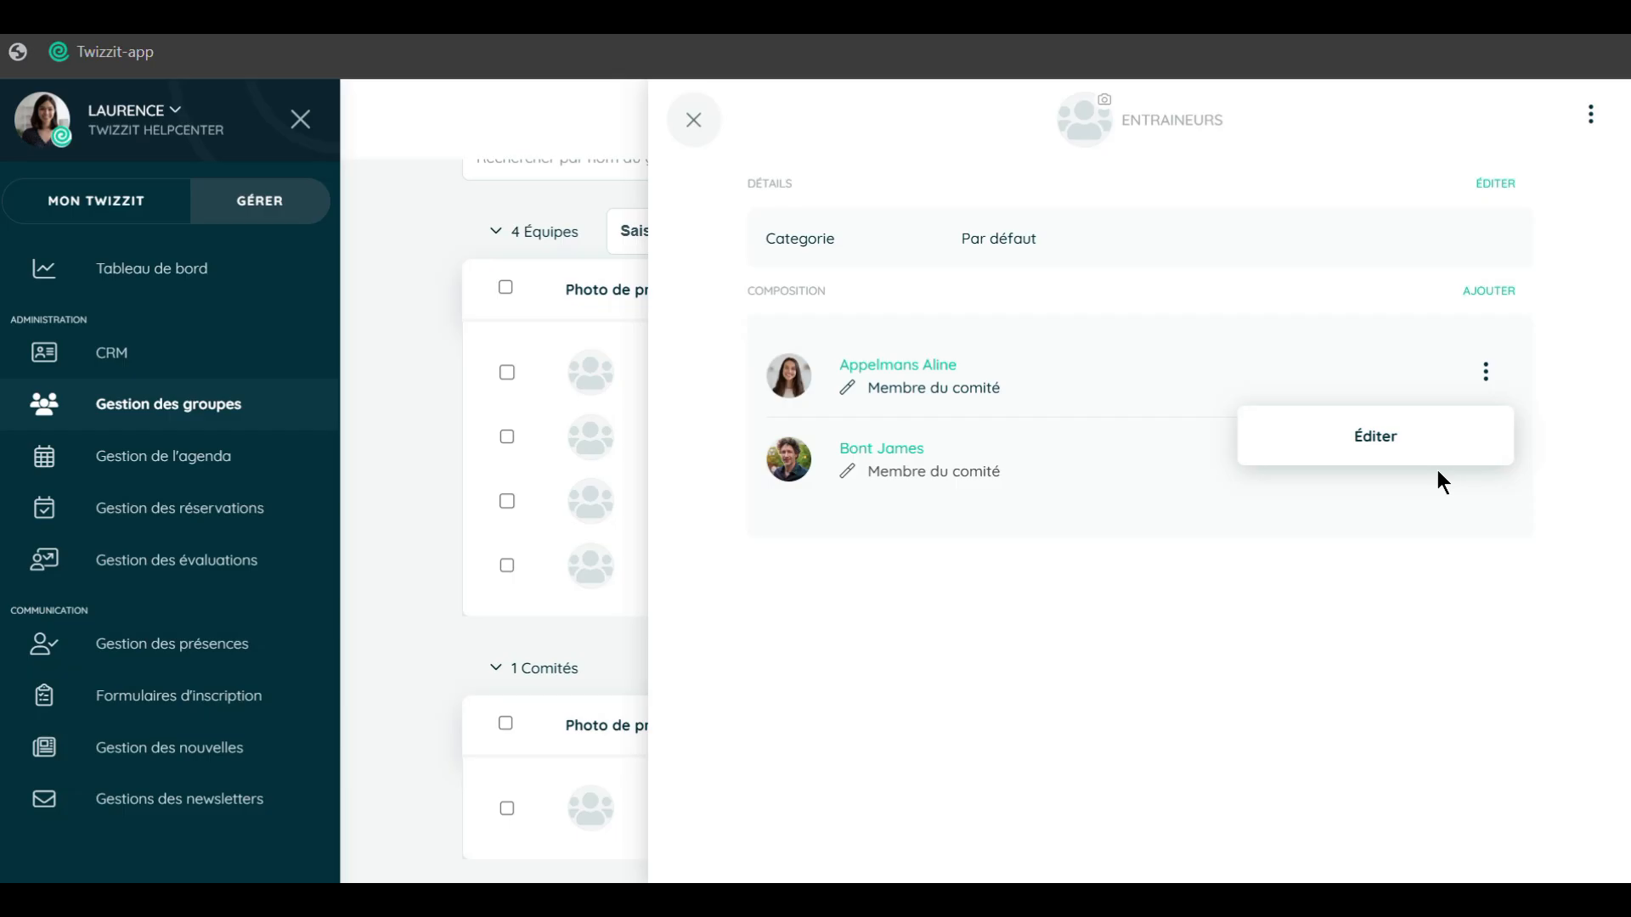
click(1061, 509)
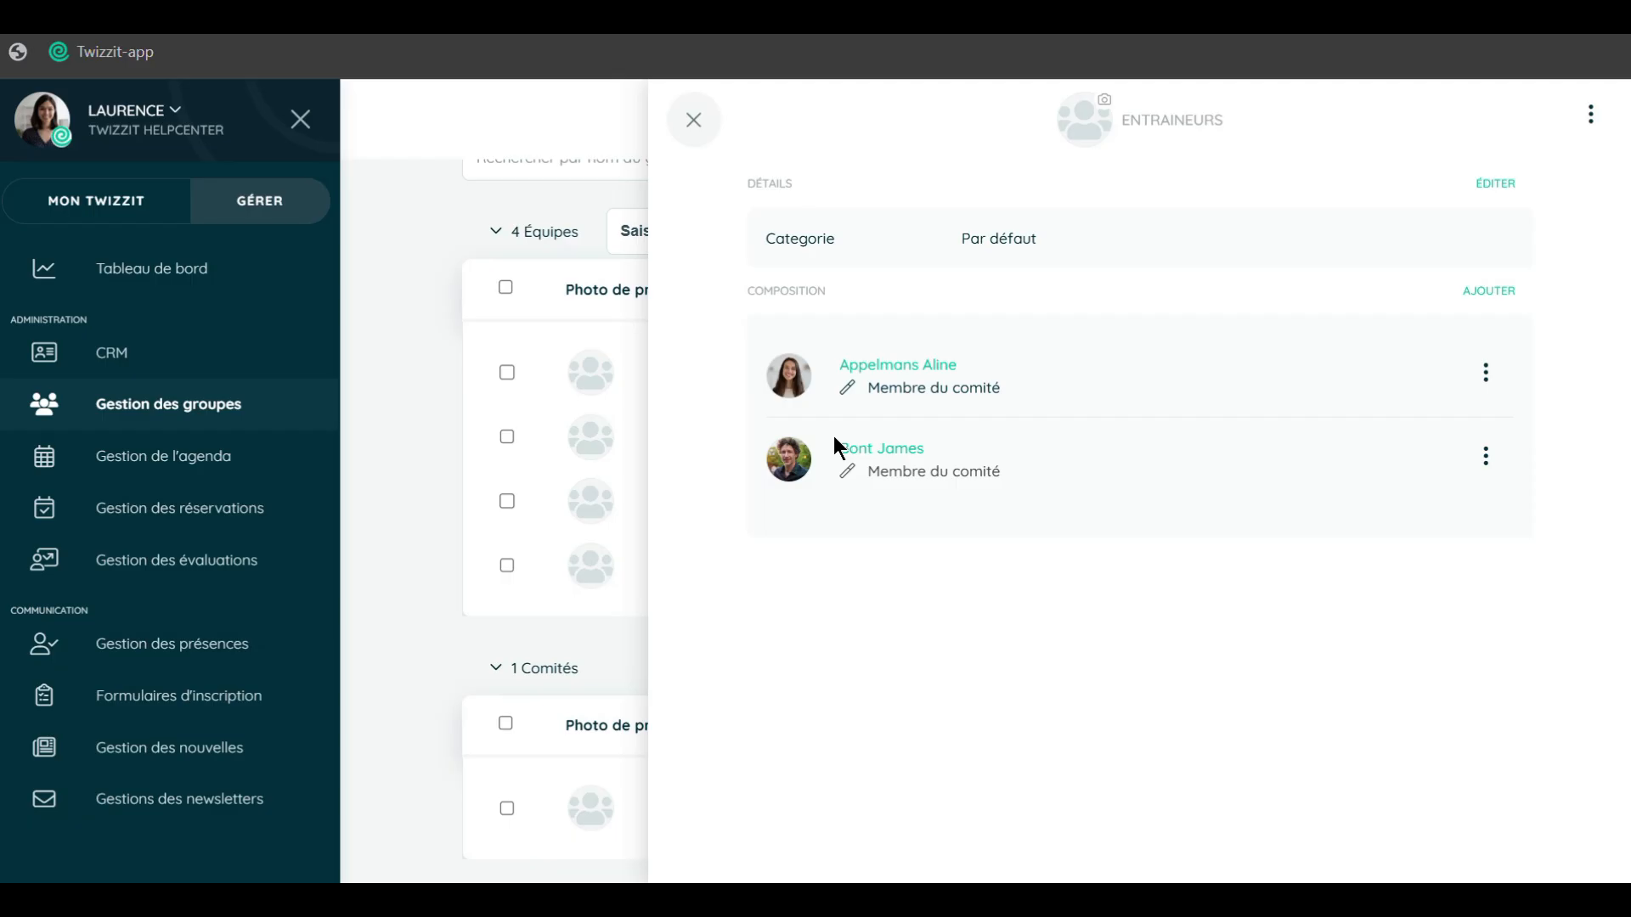
click(694, 119)
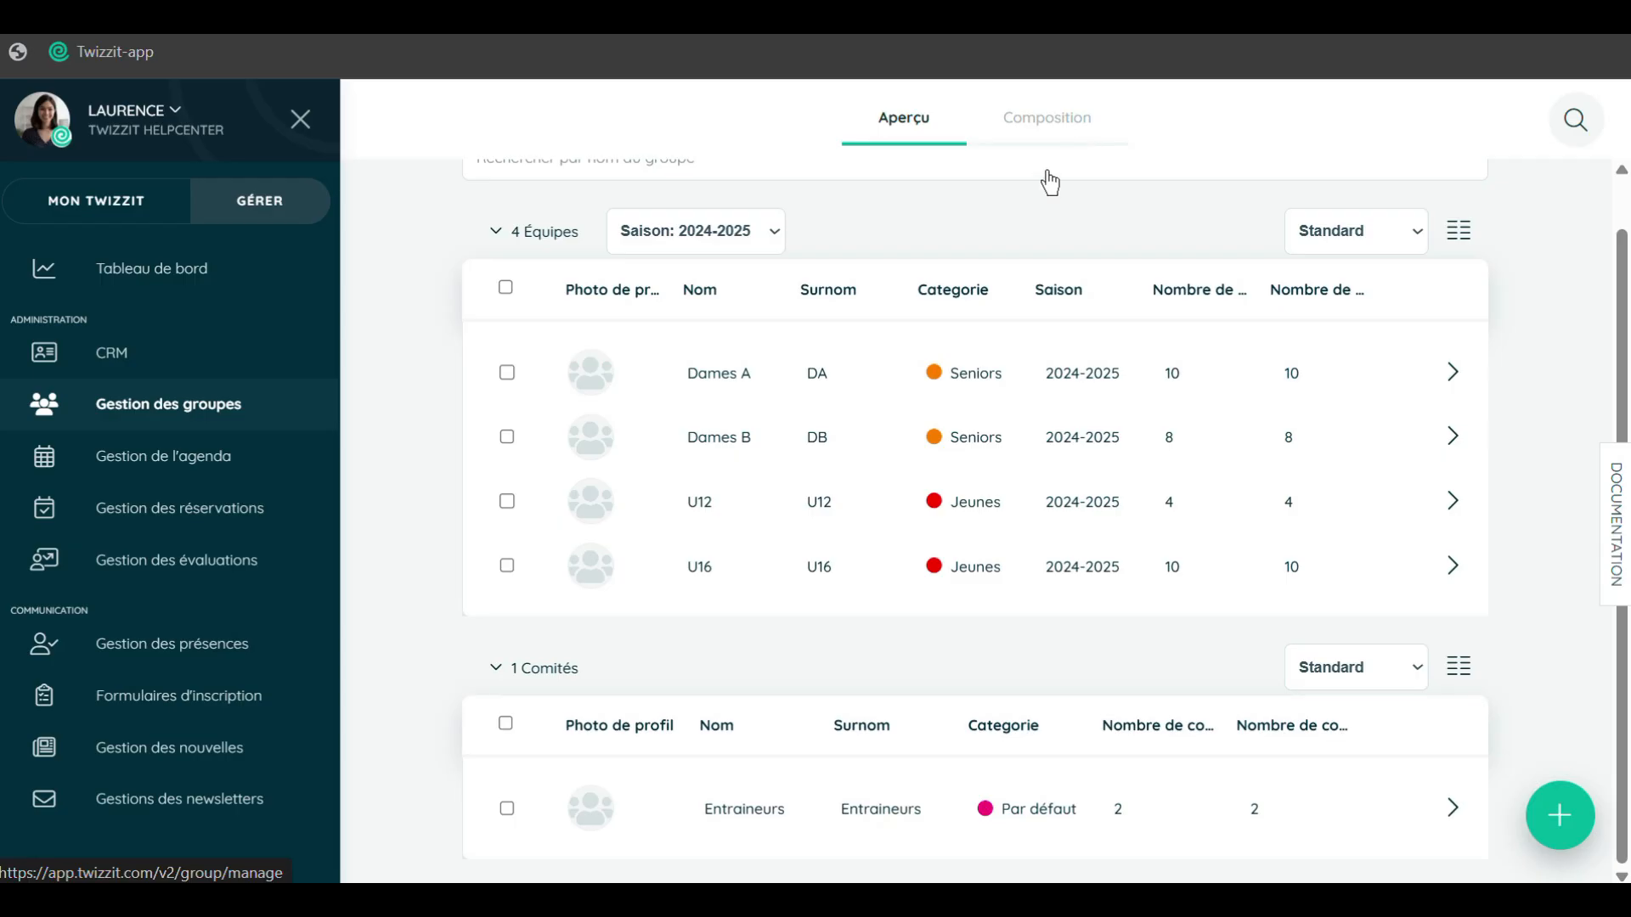
Search the CRM contacts for birth dates between 01/01/2013 and 31/12/2026.
click(114, 355)
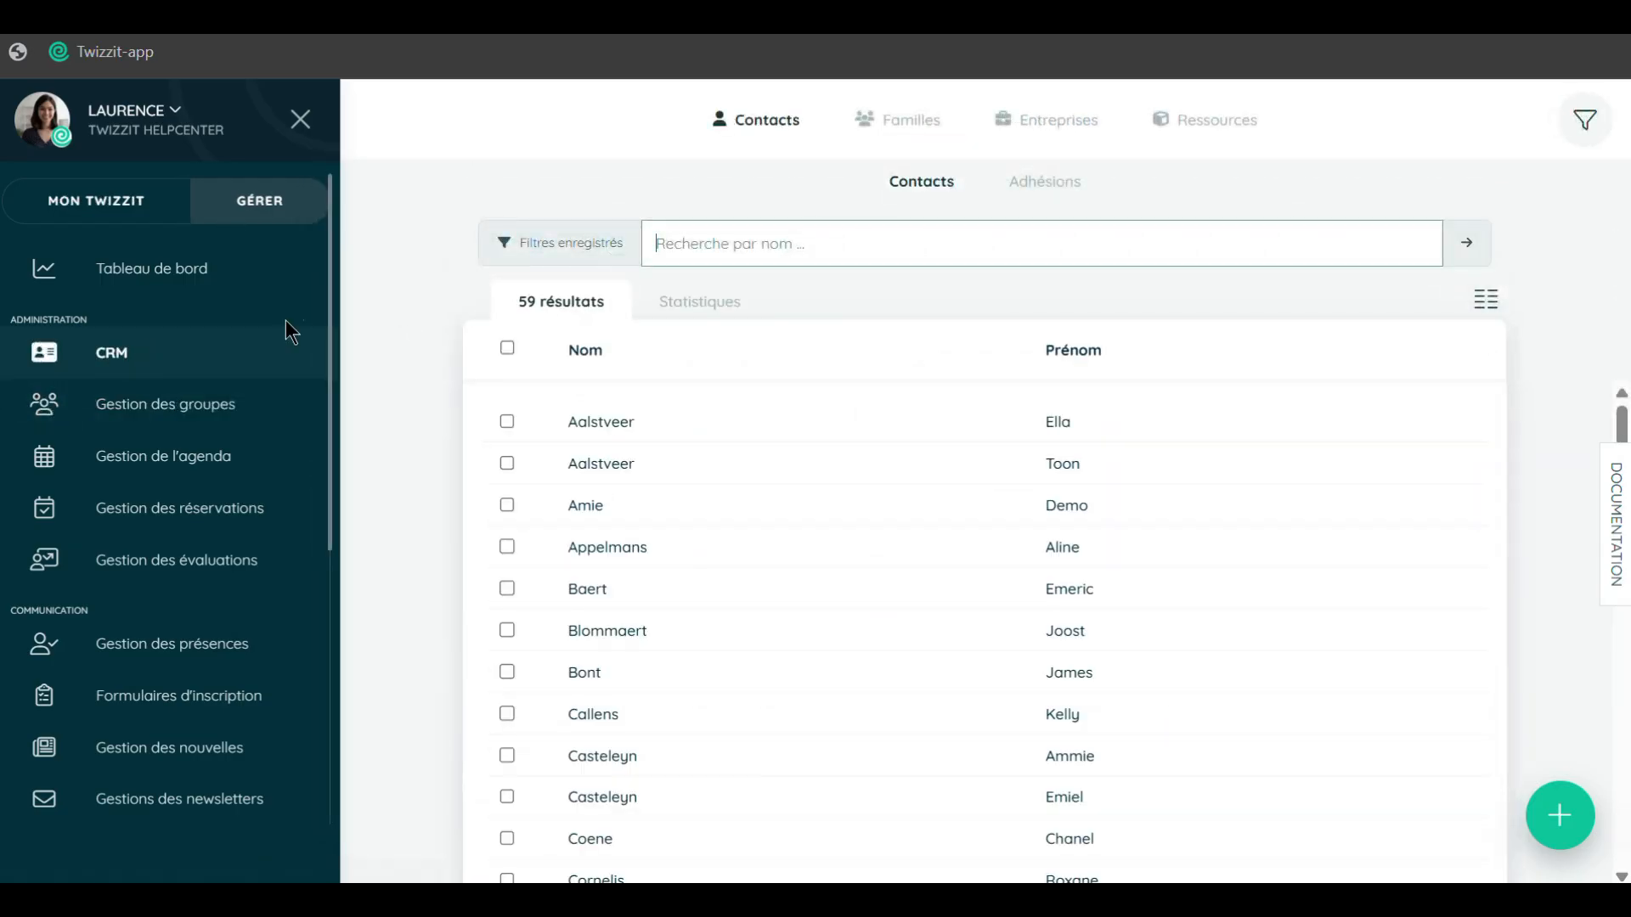
click(1584, 124)
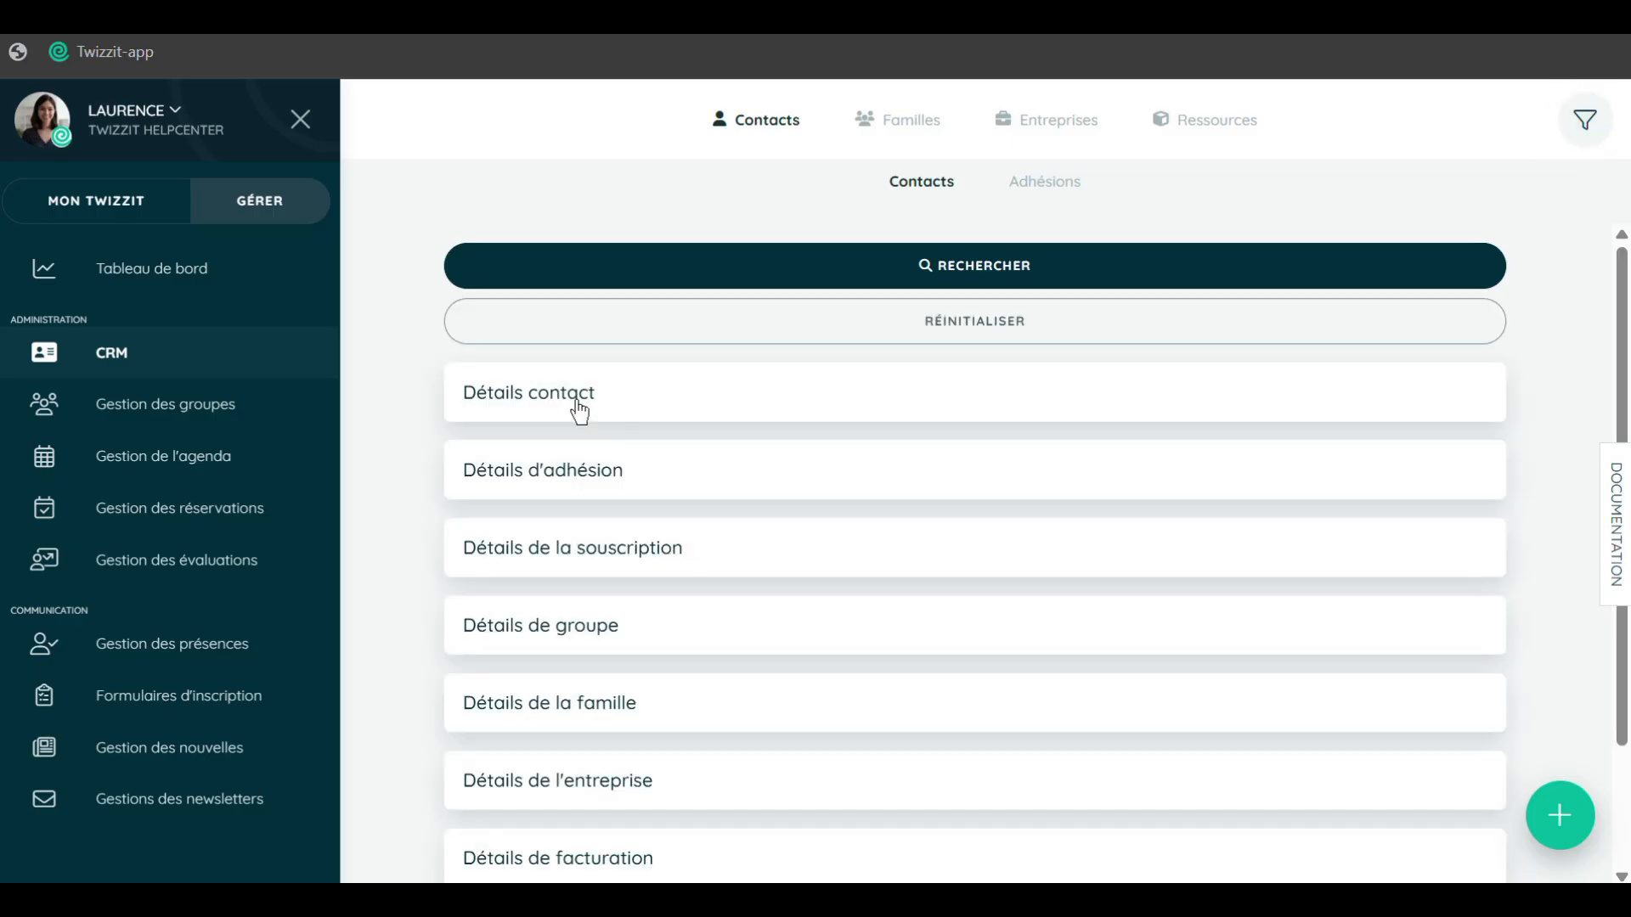
click(544, 409)
click(1191, 474)
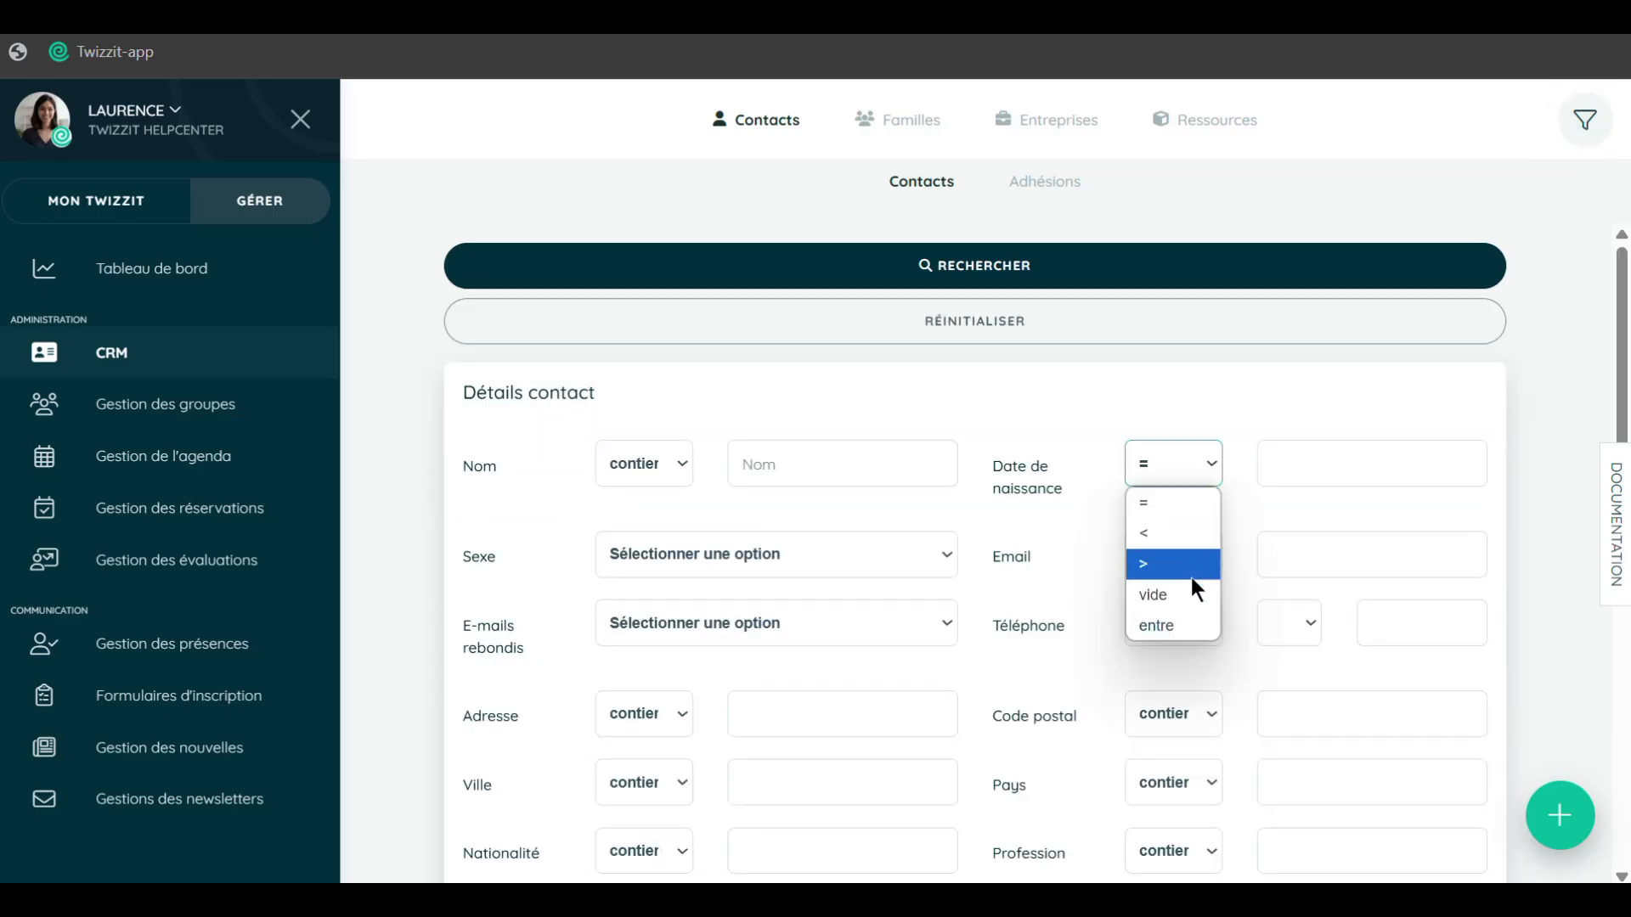
click(1153, 623)
click(1276, 465)
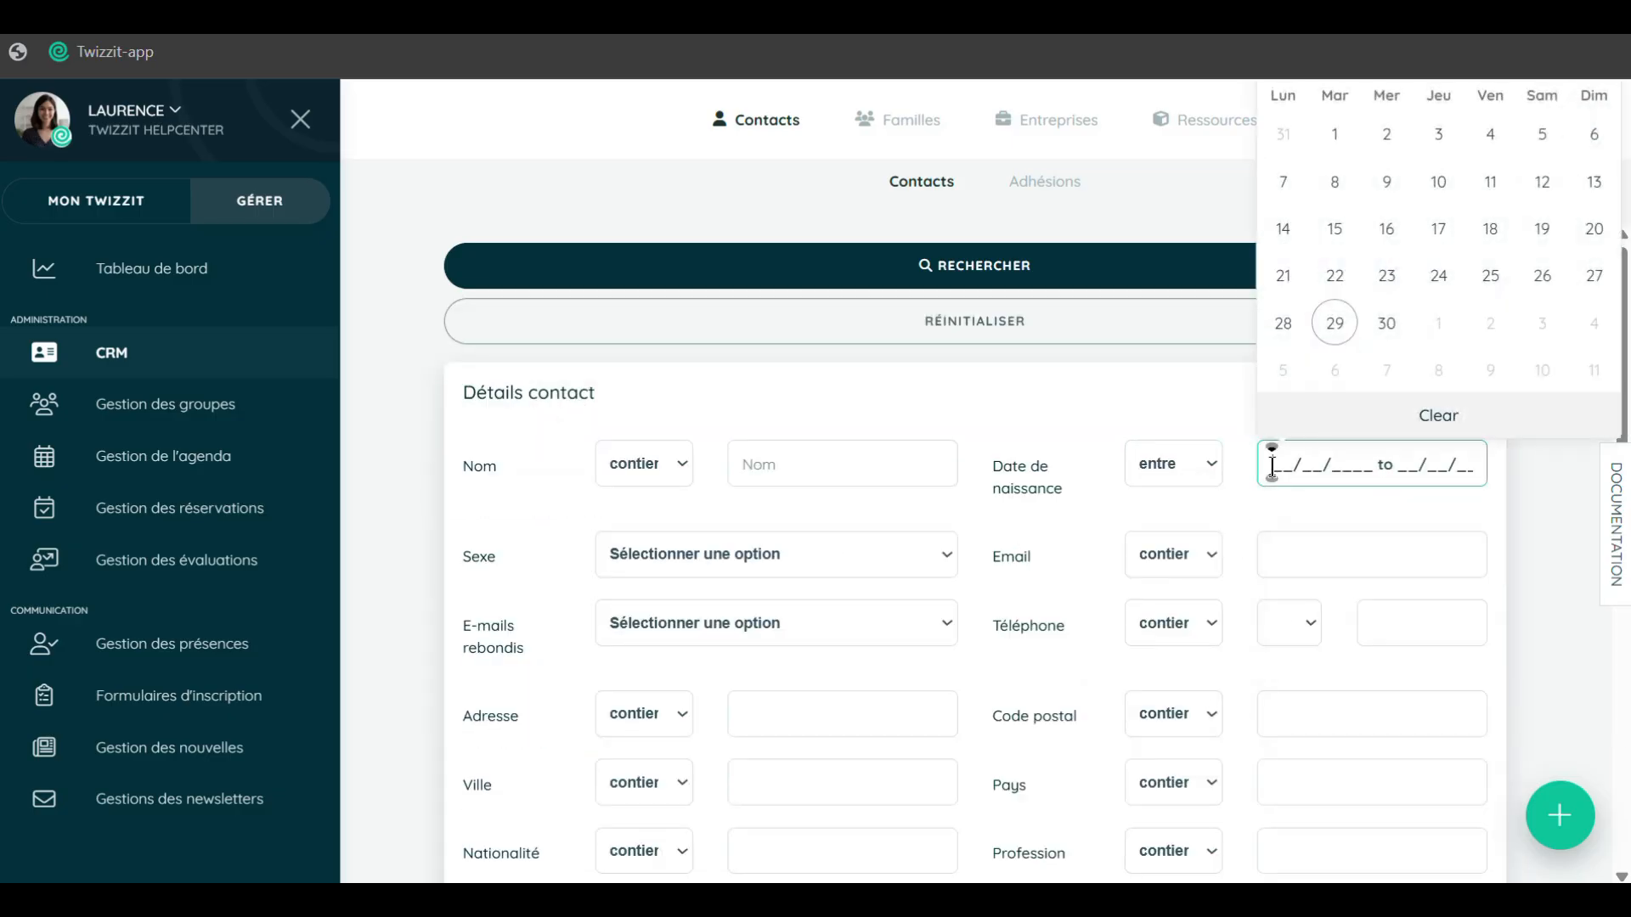
text(01/01/)
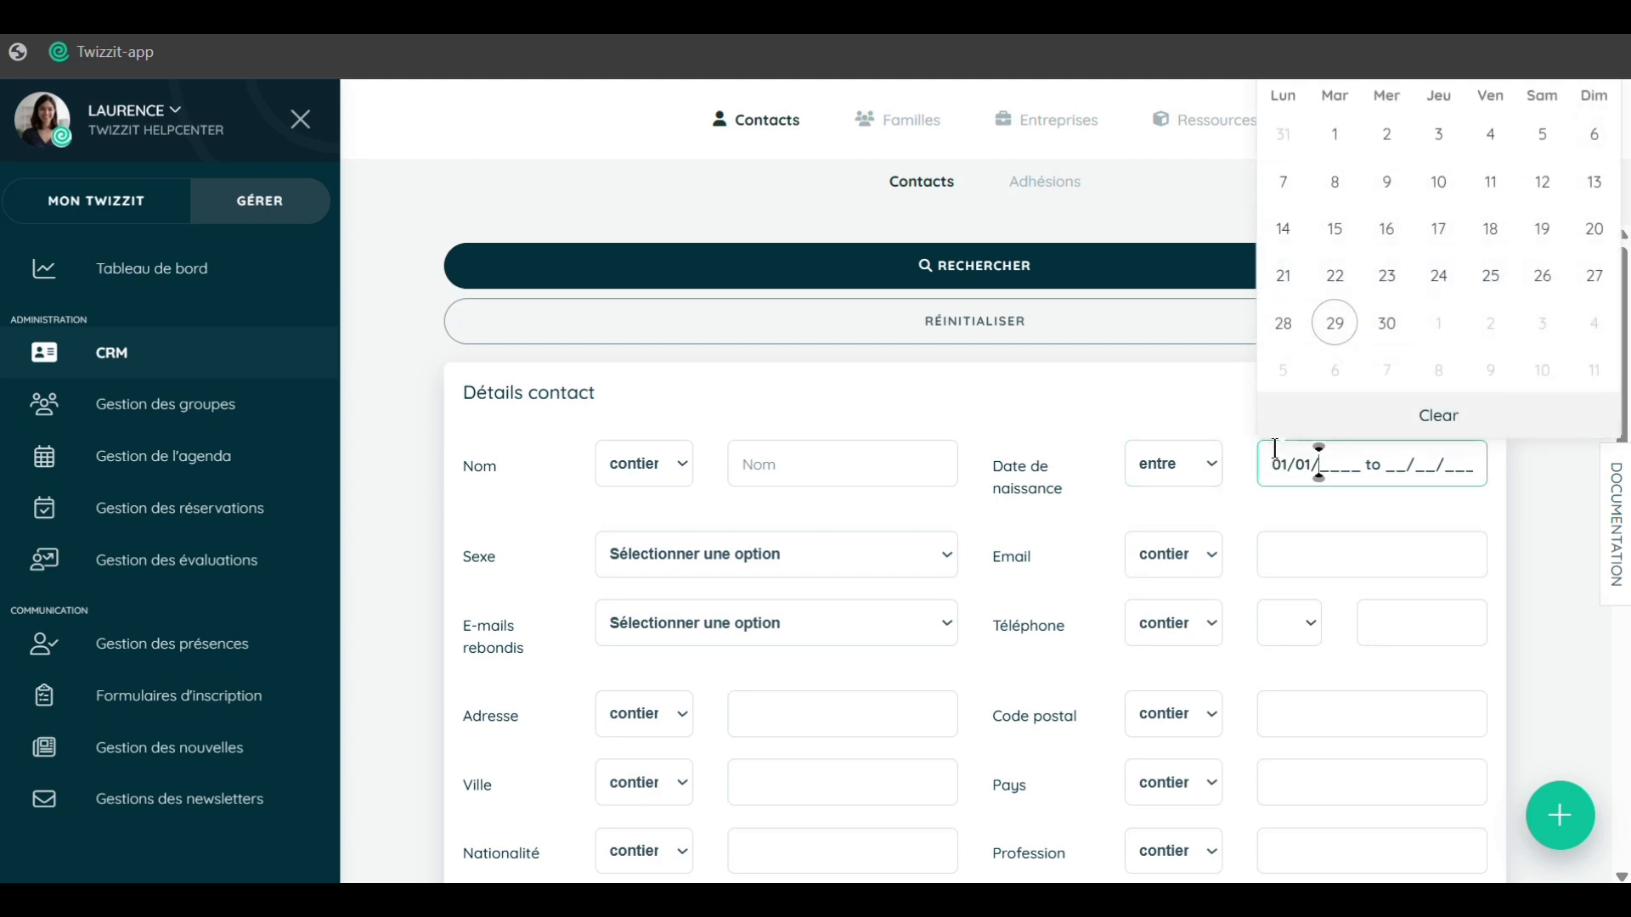
text(2013 to 31/12/2026)
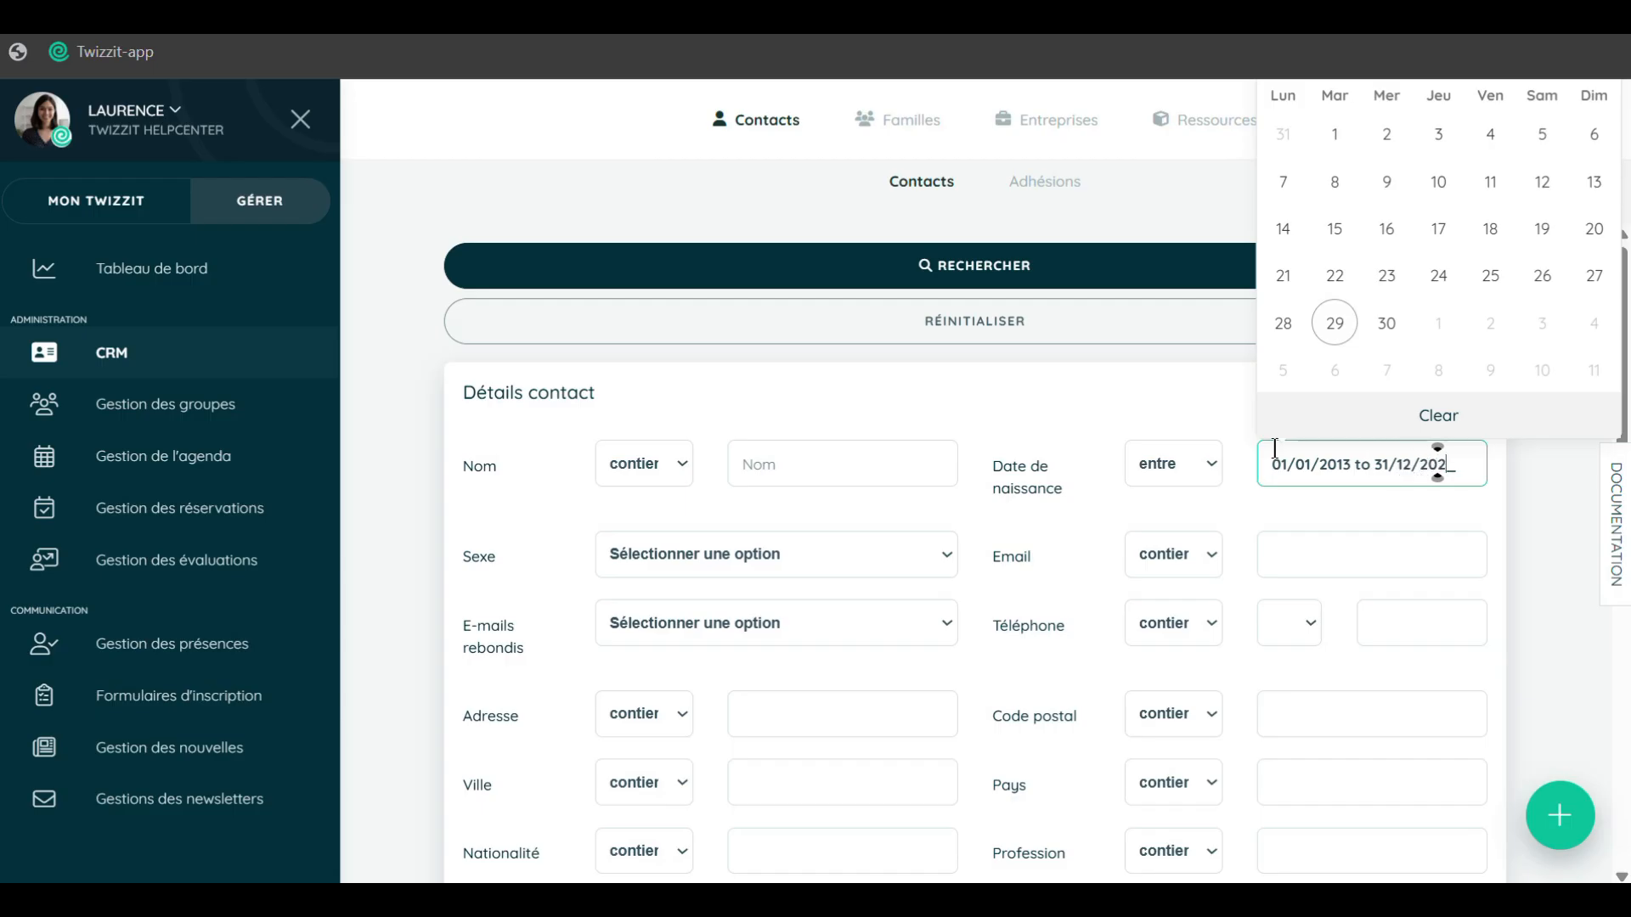
click(1102, 264)
Select all filtered contacts except the third and sixth, and show the groups they can be added to.
click(507, 348)
click(507, 504)
click(507, 635)
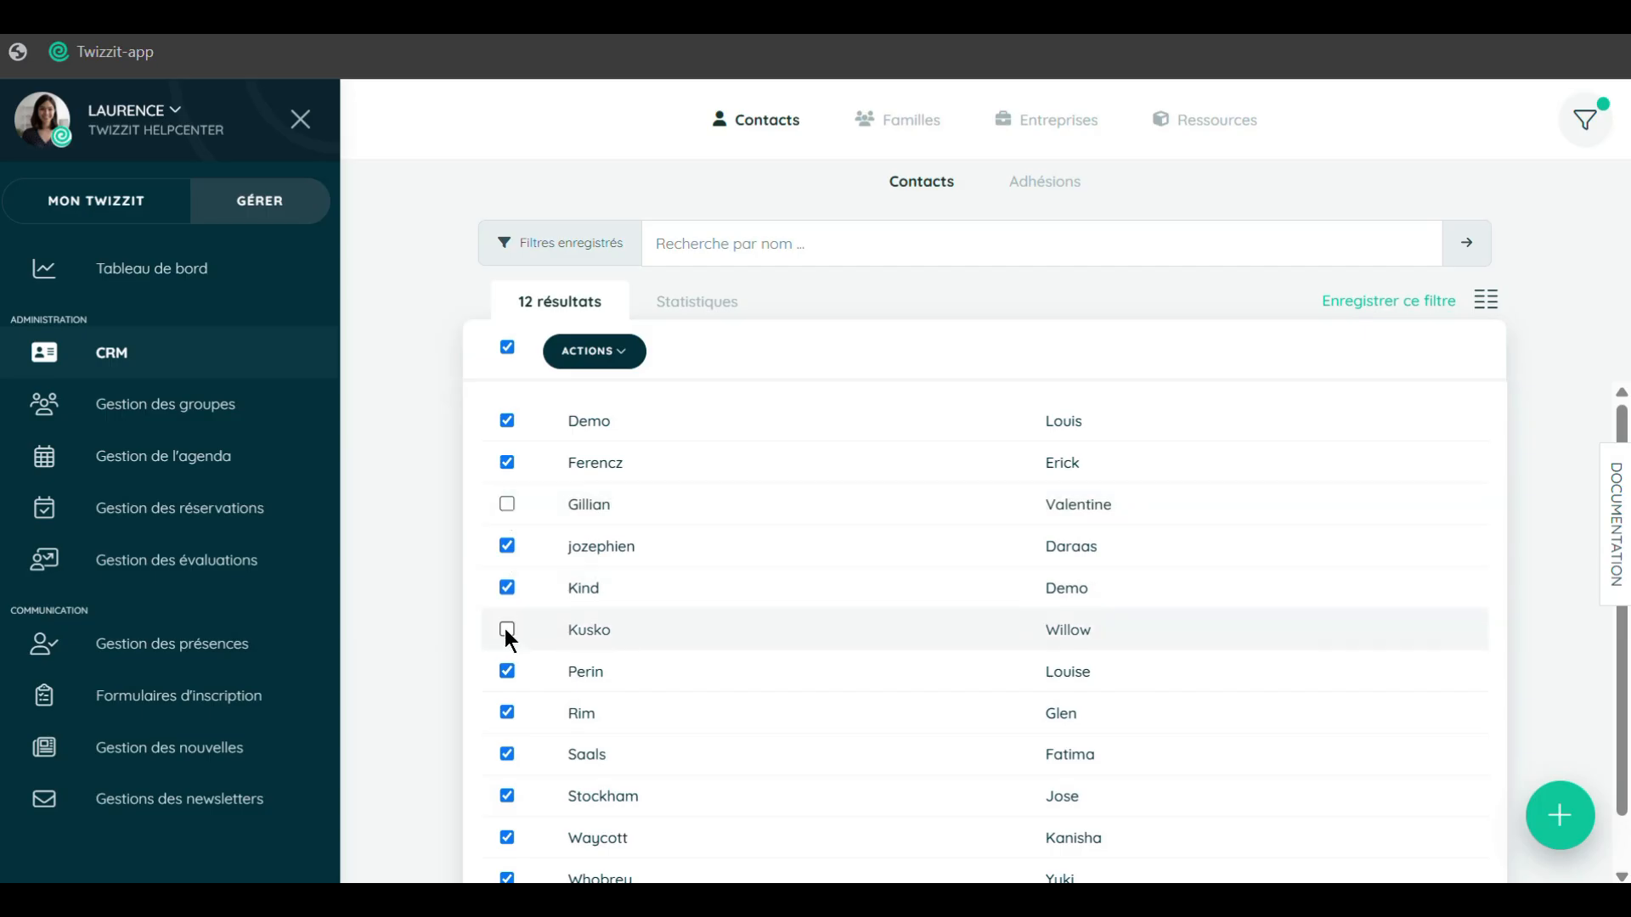
click(635, 361)
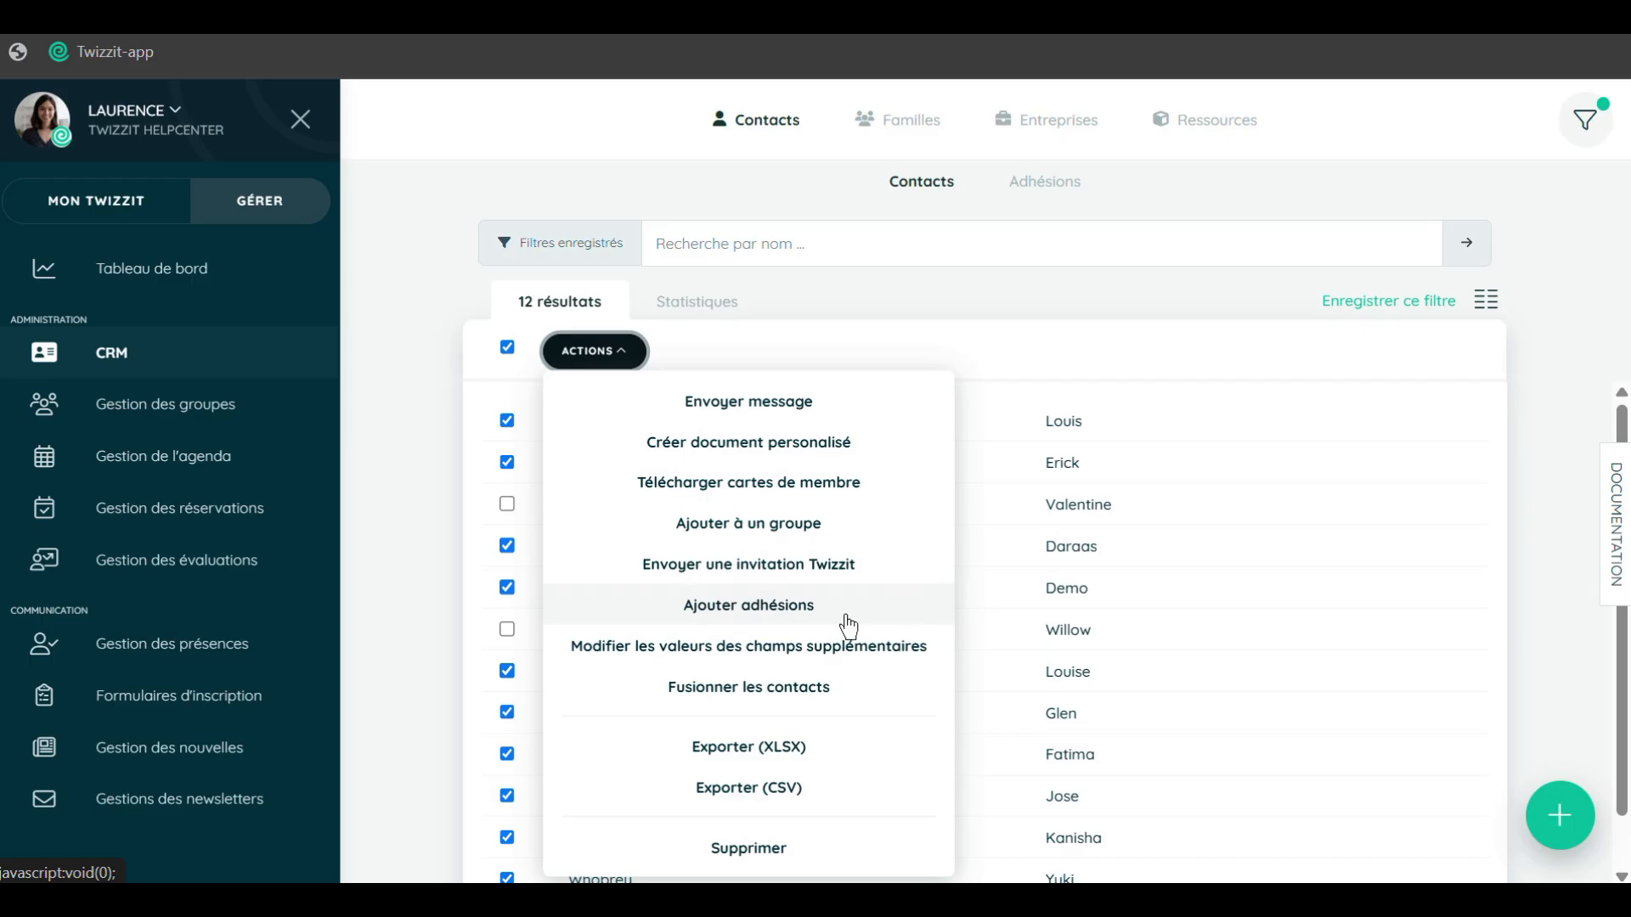
click(815, 523)
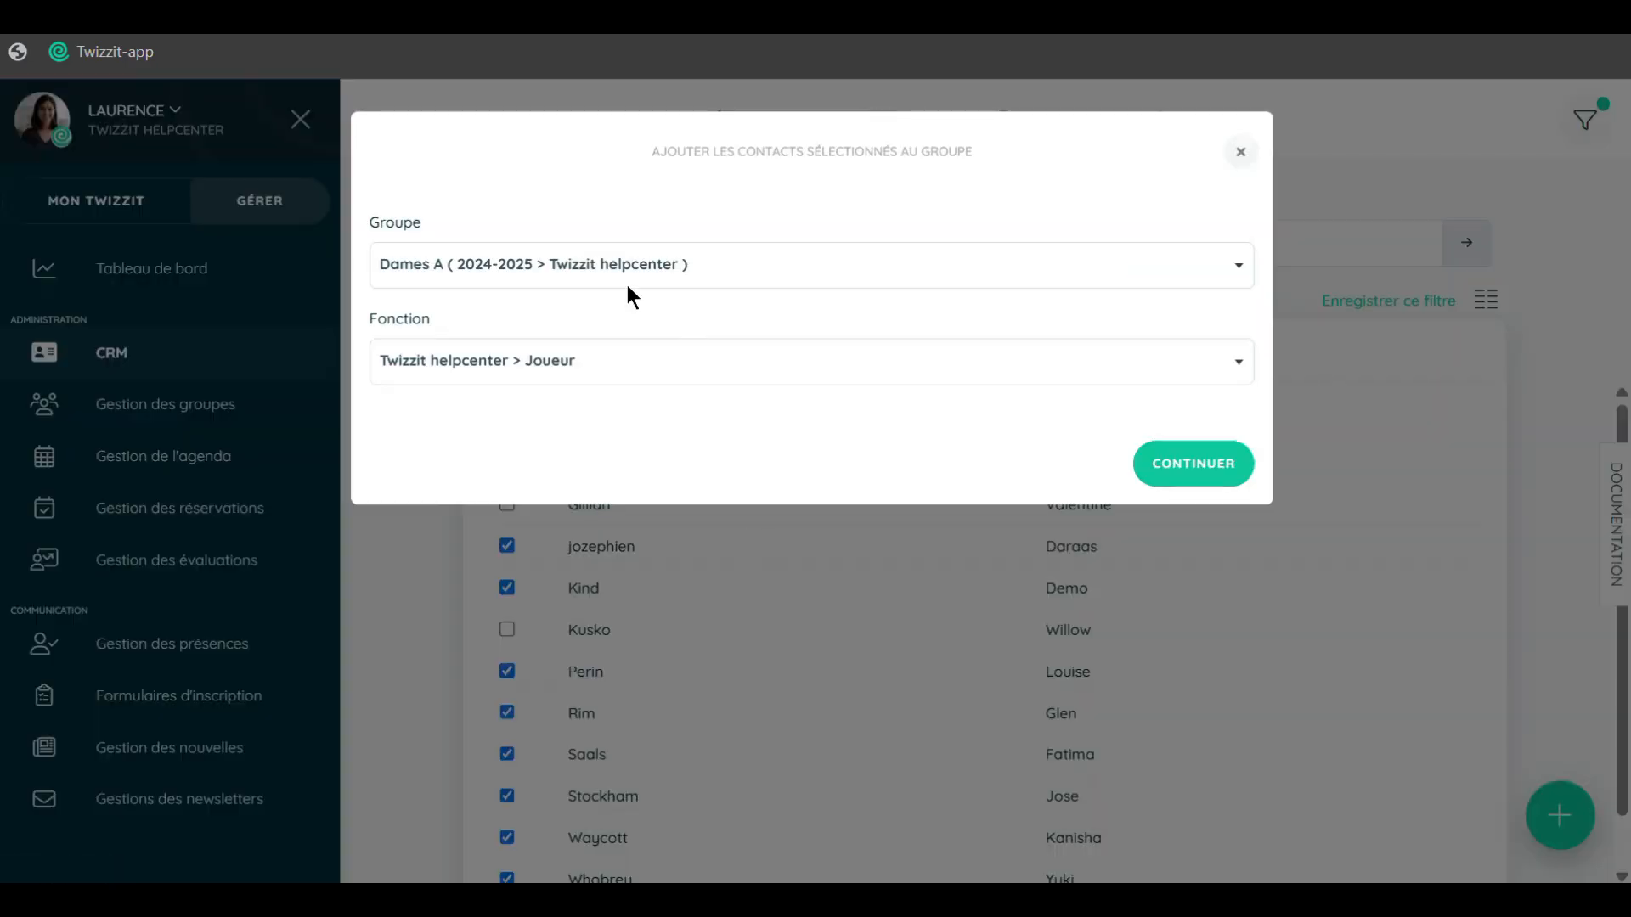
click(626, 280)
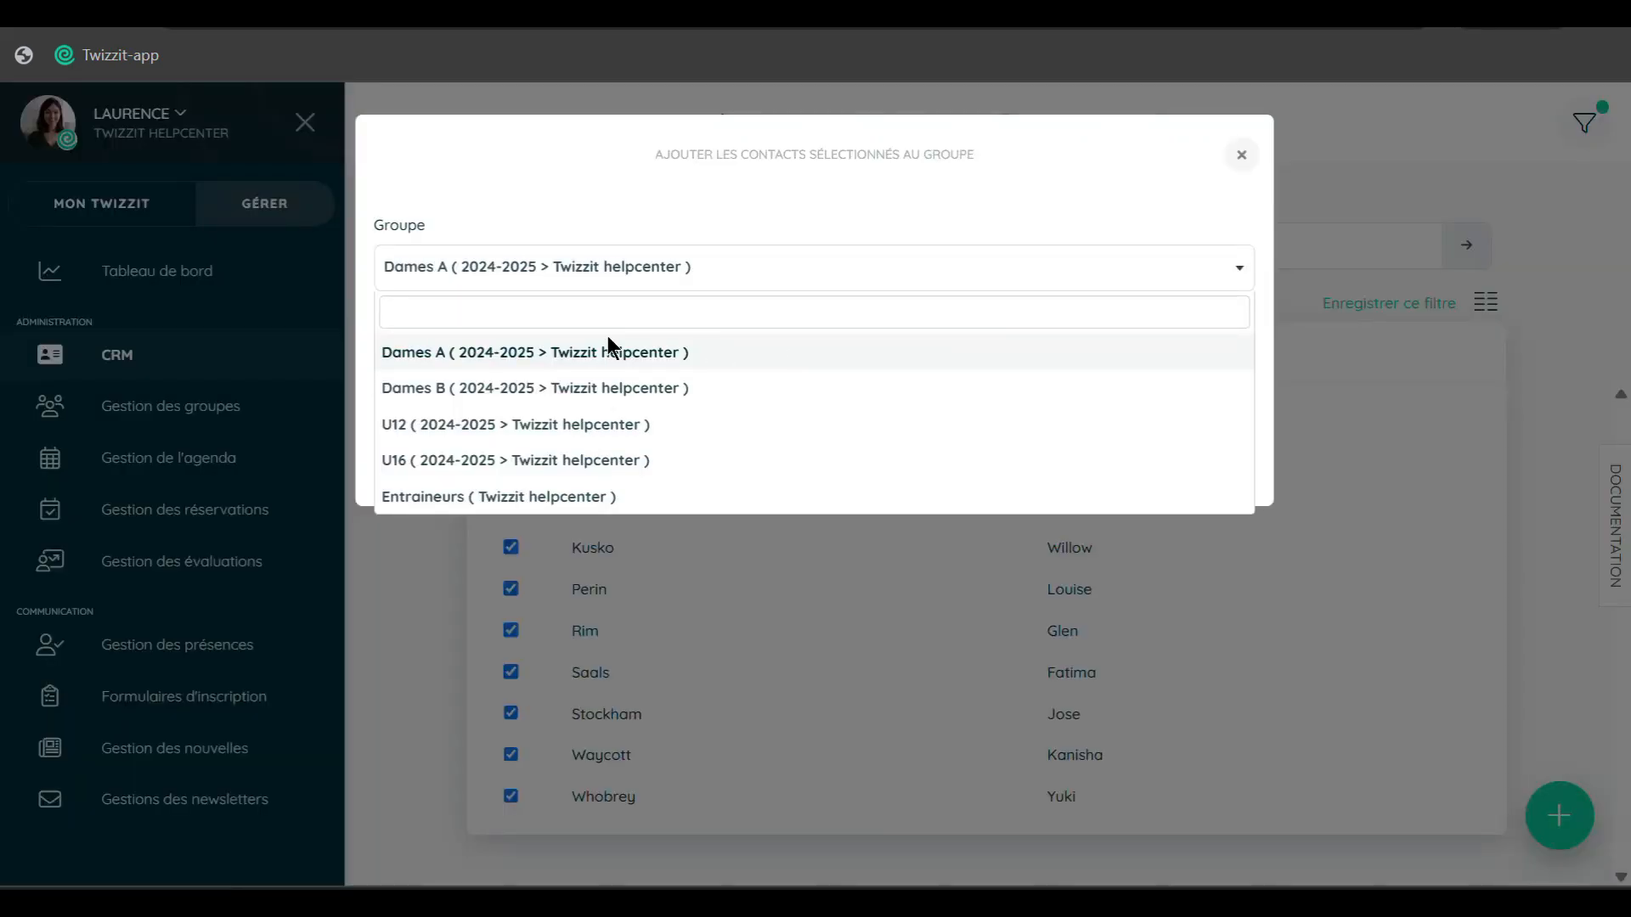
Leave the group assignment and go to access management in the manager area.
click(201, 427)
click(200, 428)
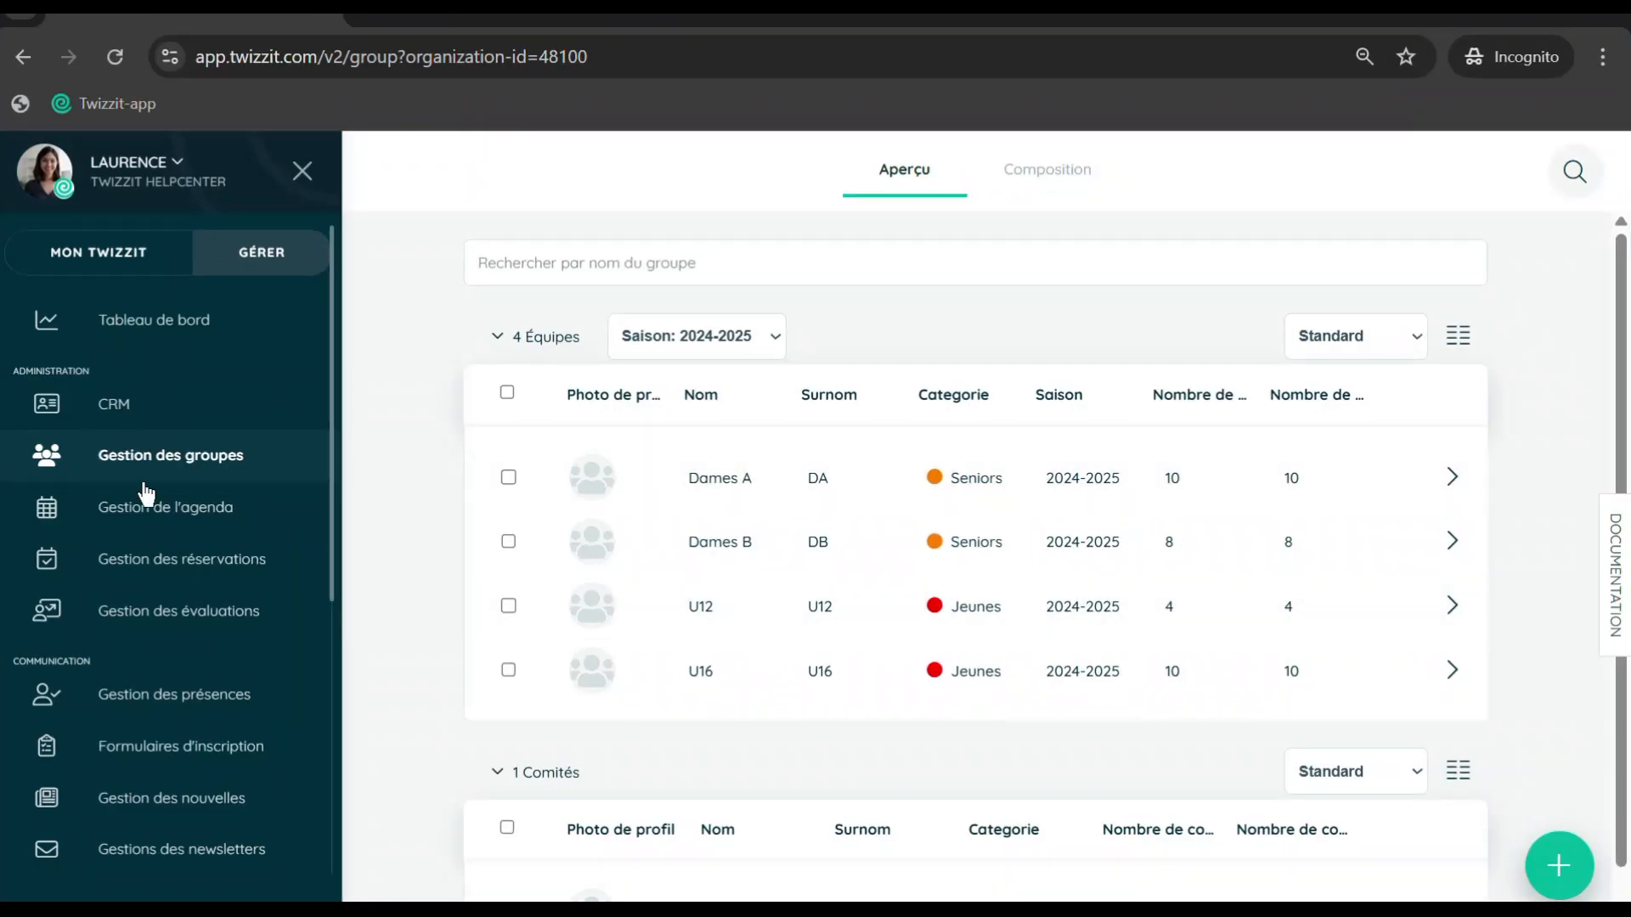
scroll(146, 493, down, 6)
click(158, 733)
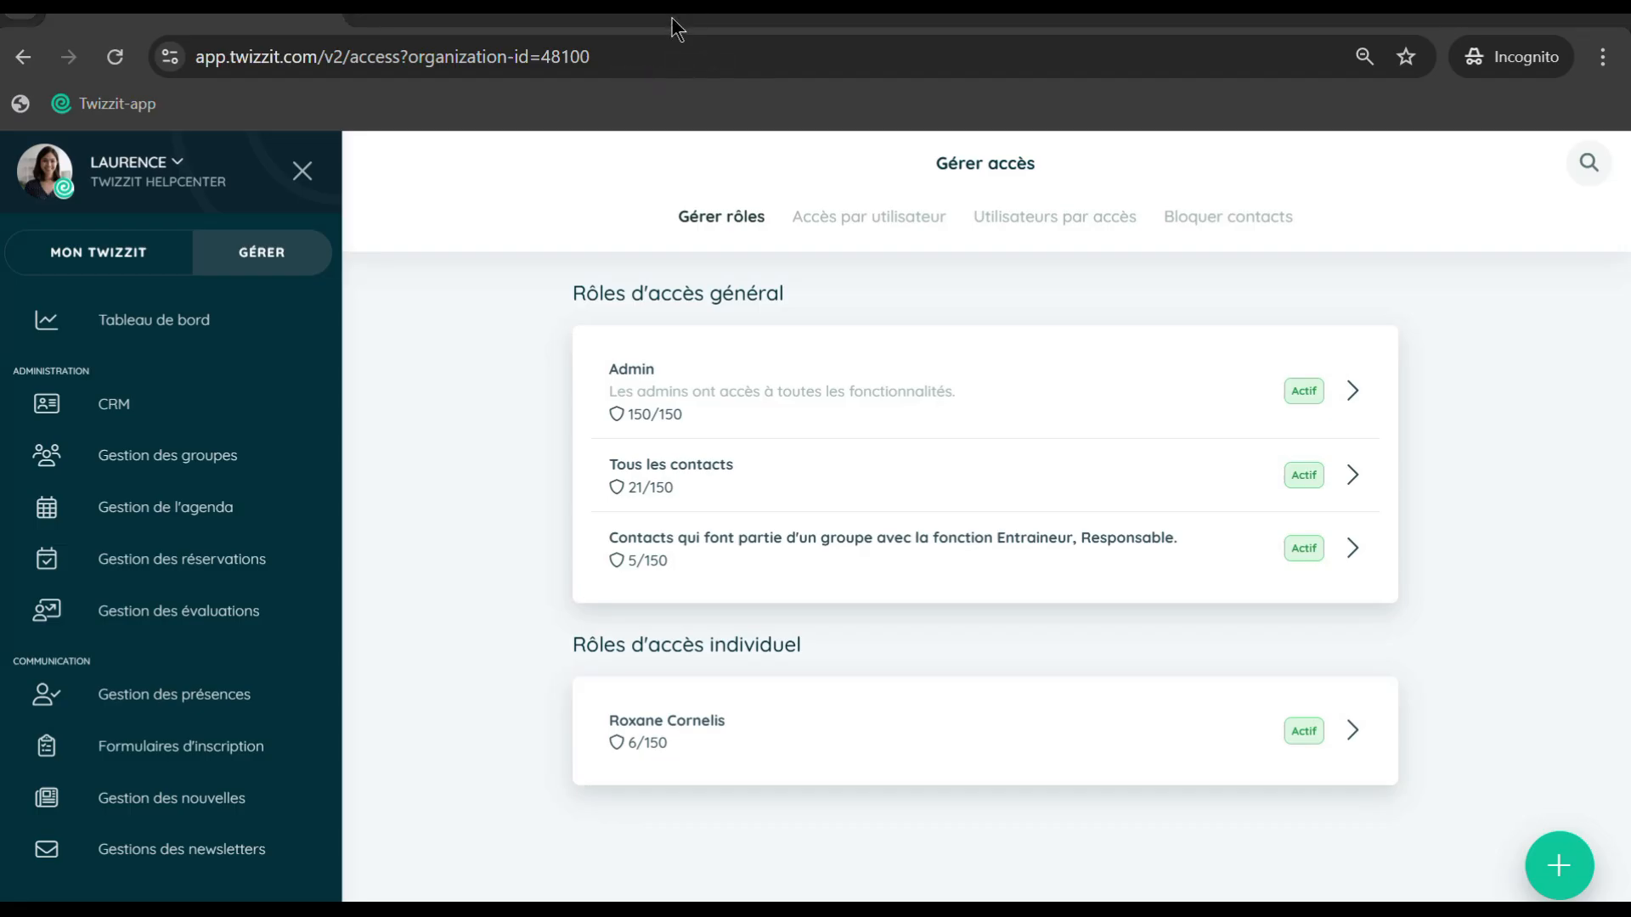
Review the Planification and Messages permissions of the access role Tous les contacts, and close it.
click(697, 490)
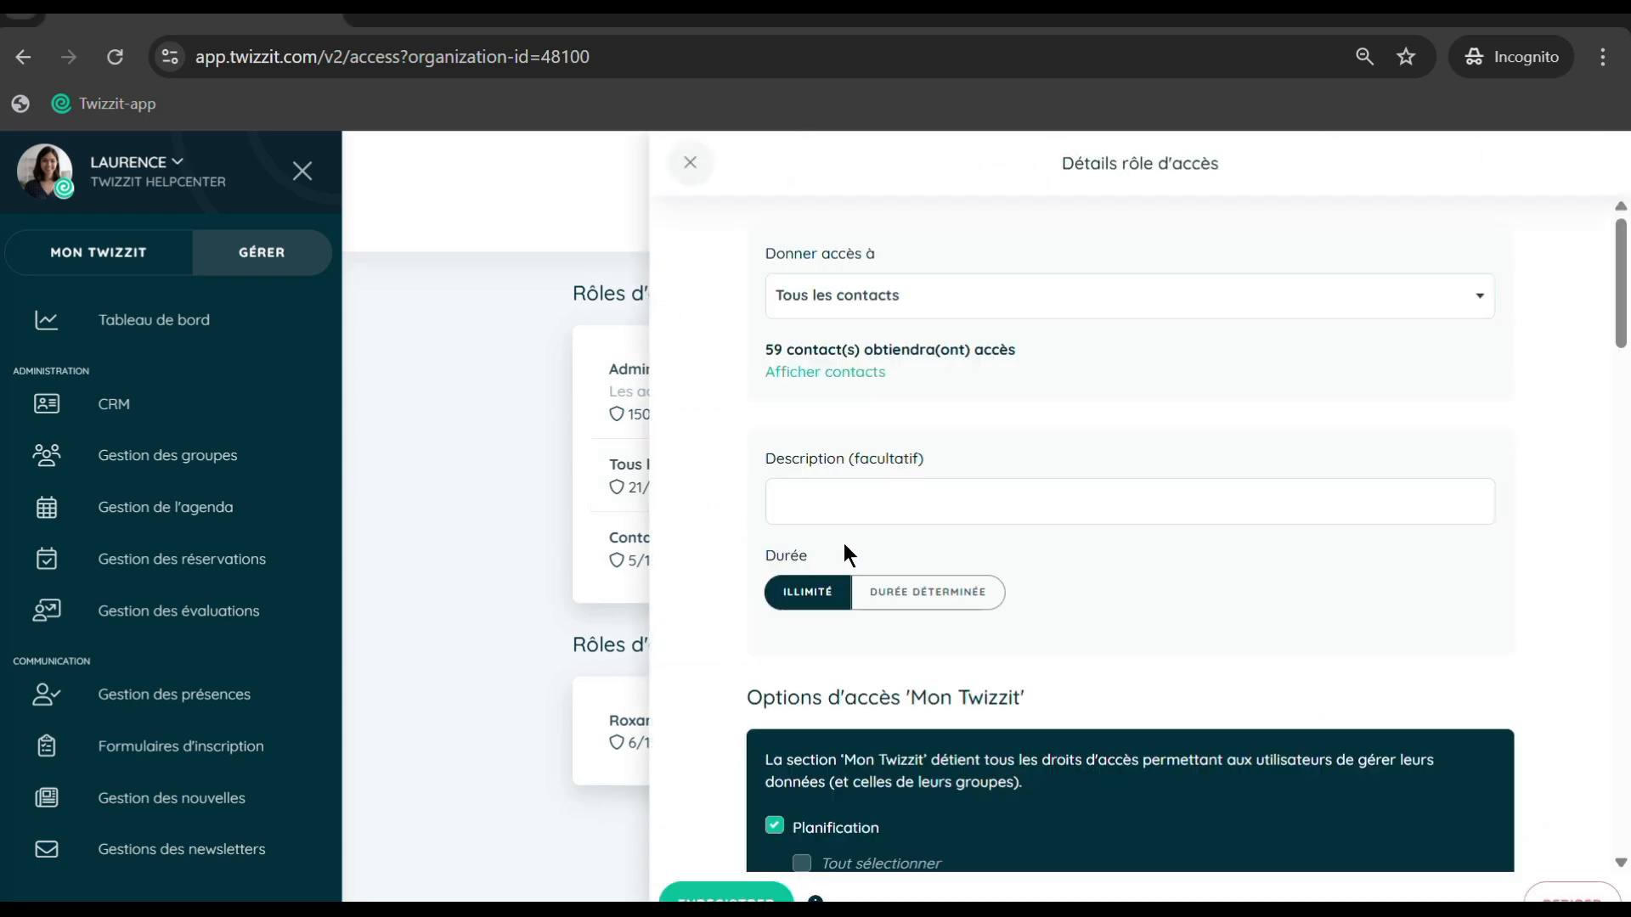
scroll(845, 549, down, 4)
scroll(875, 472, down, 2)
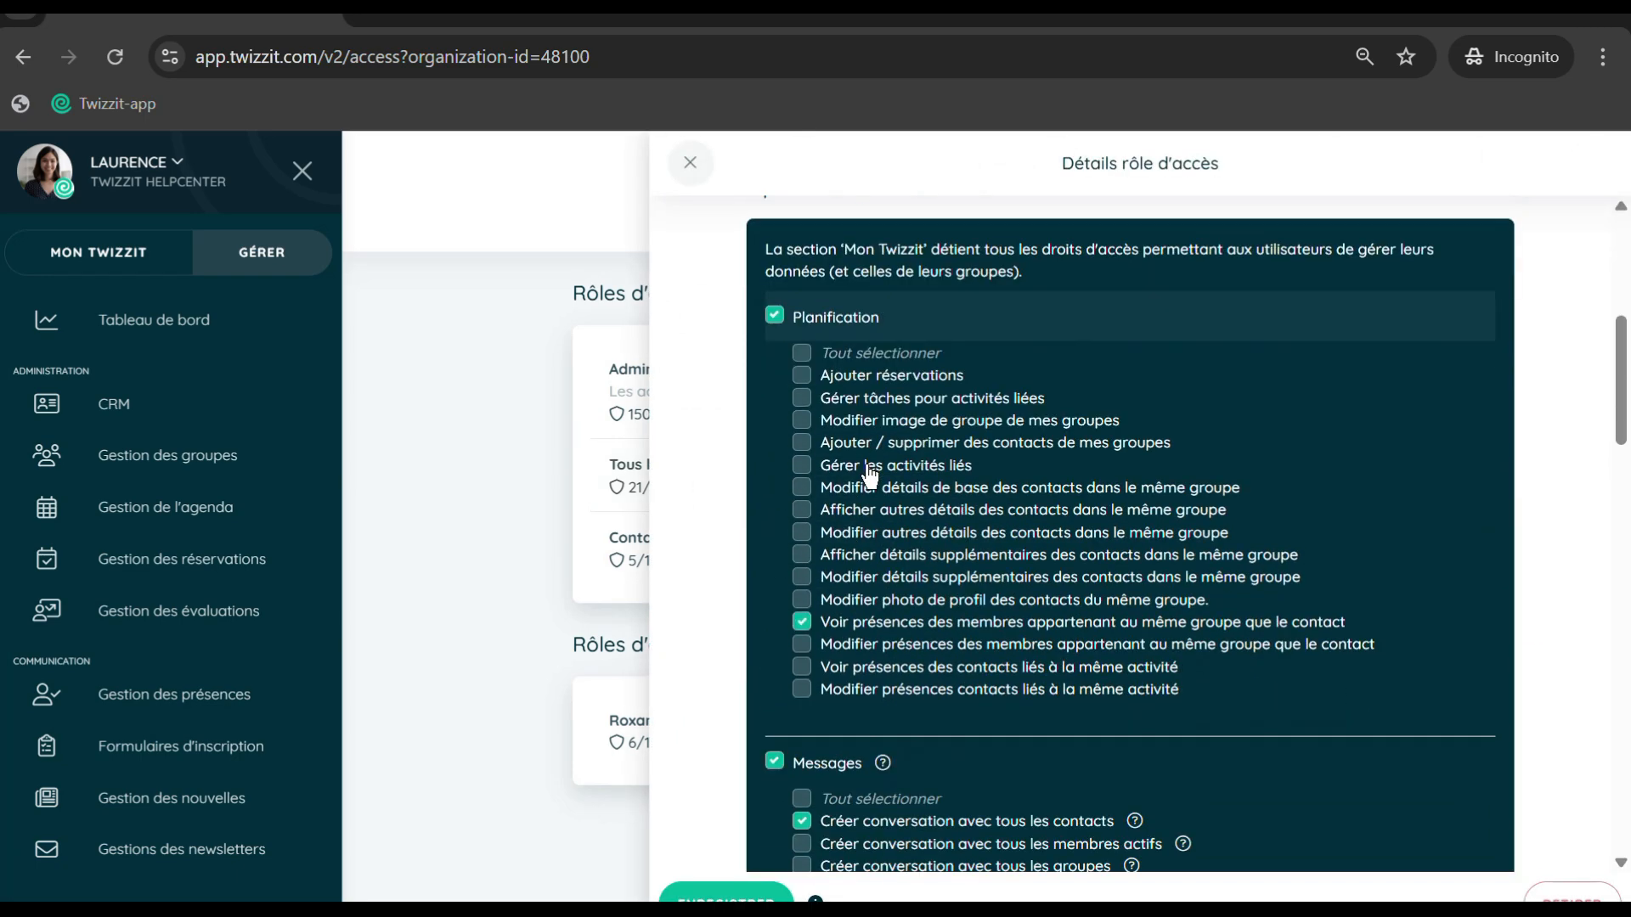
scroll(928, 331, down, 2)
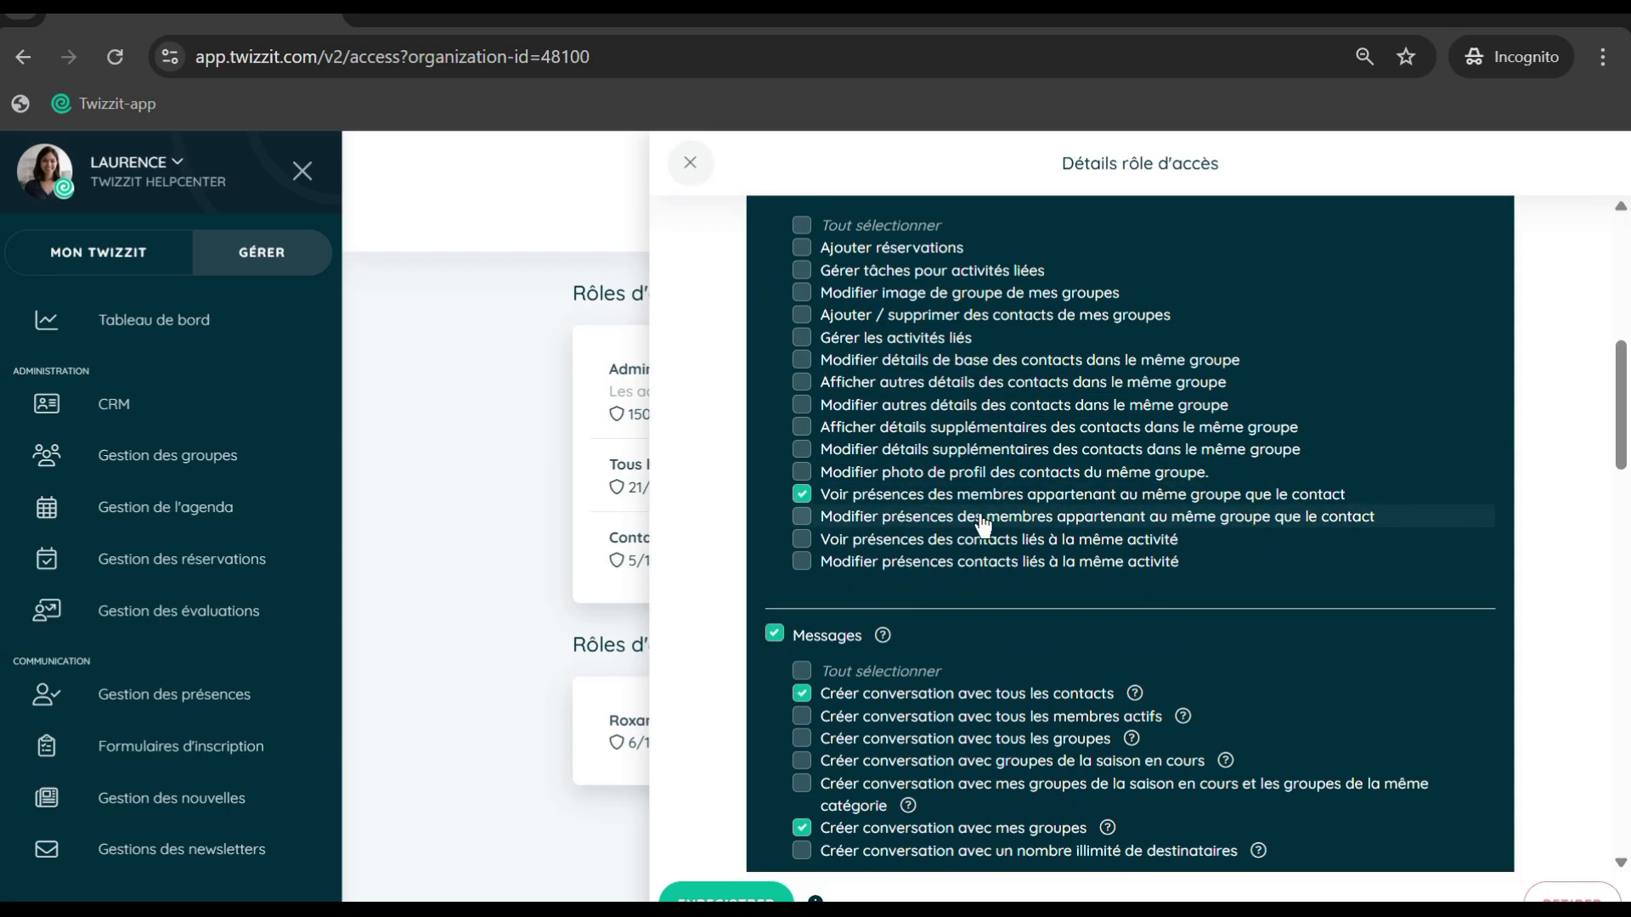
scroll(978, 512, down, 2)
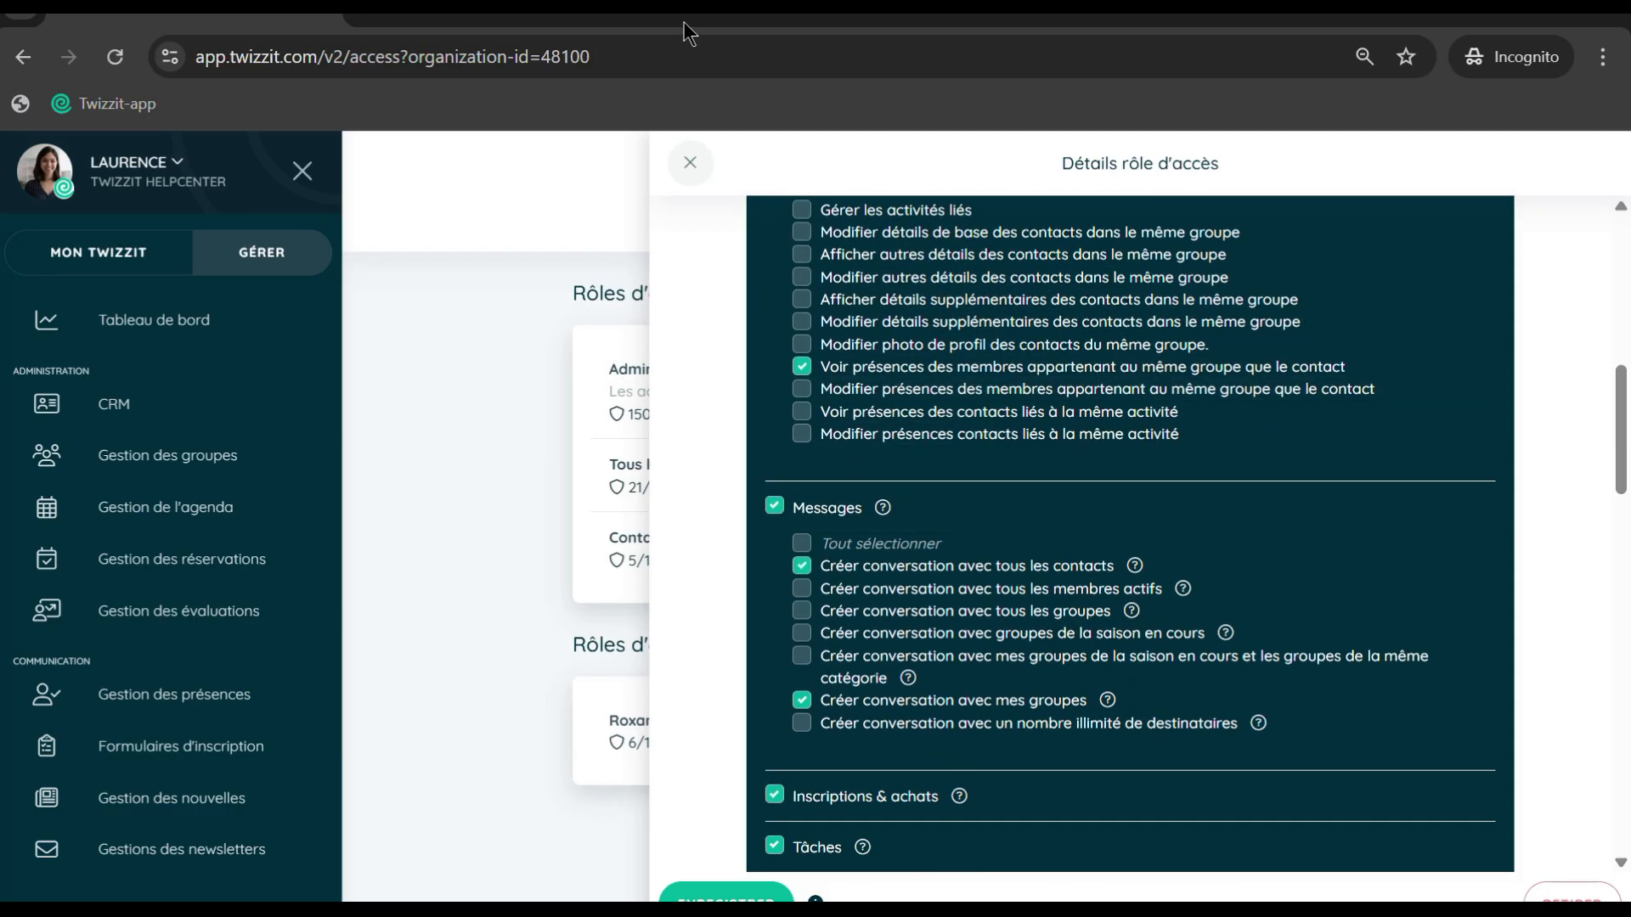
scroll(693, 211, up, 10)
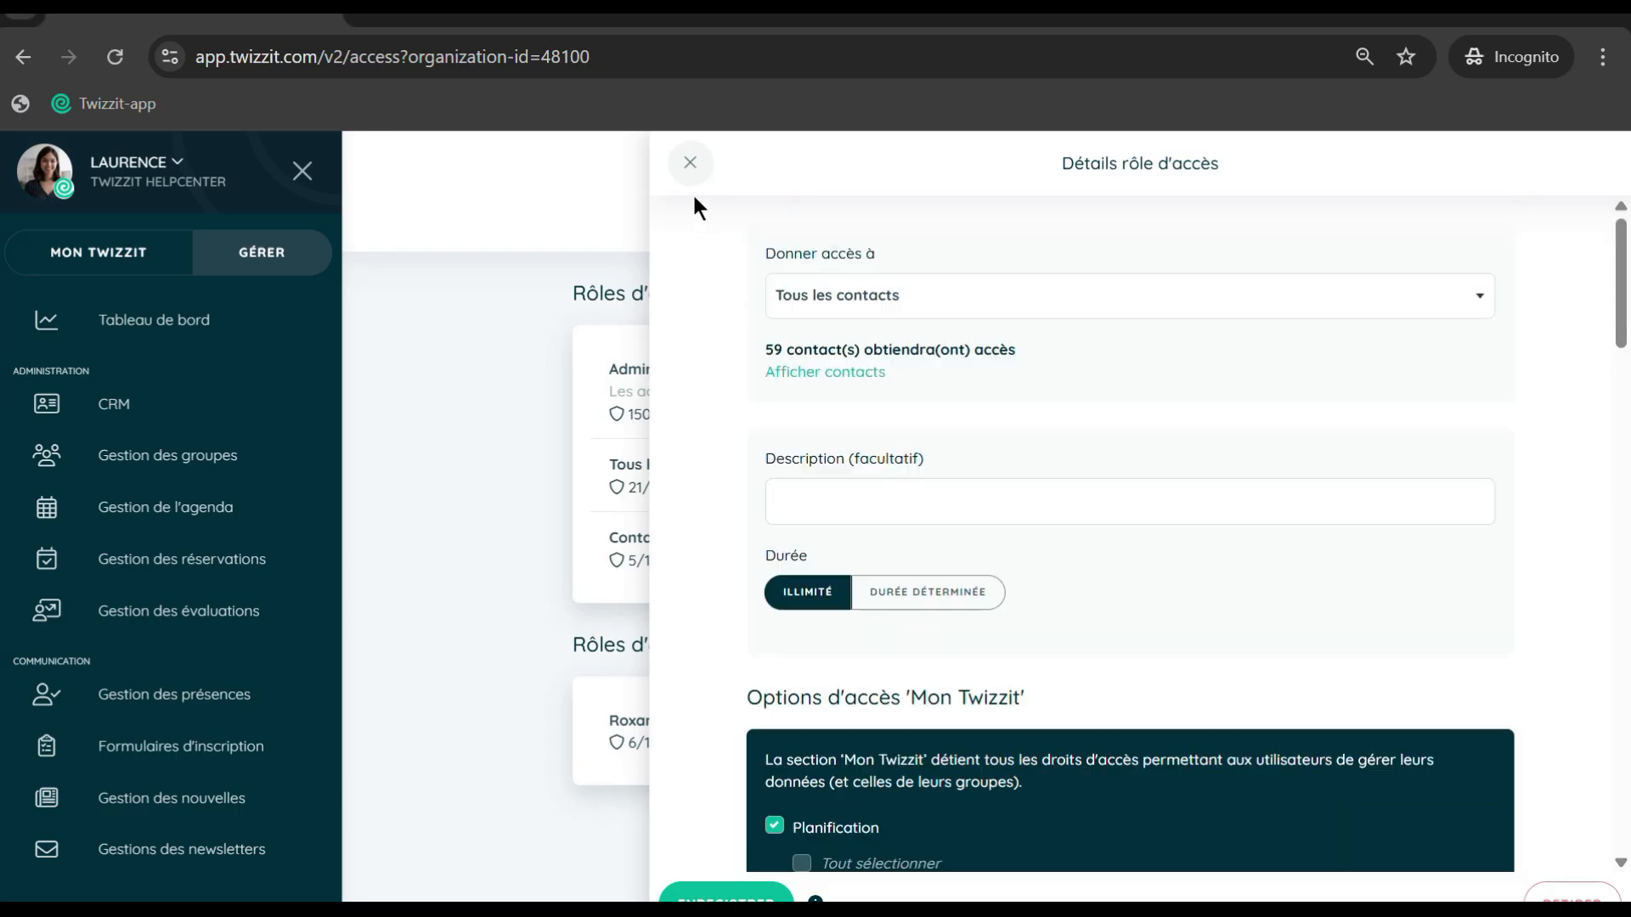
click(689, 162)
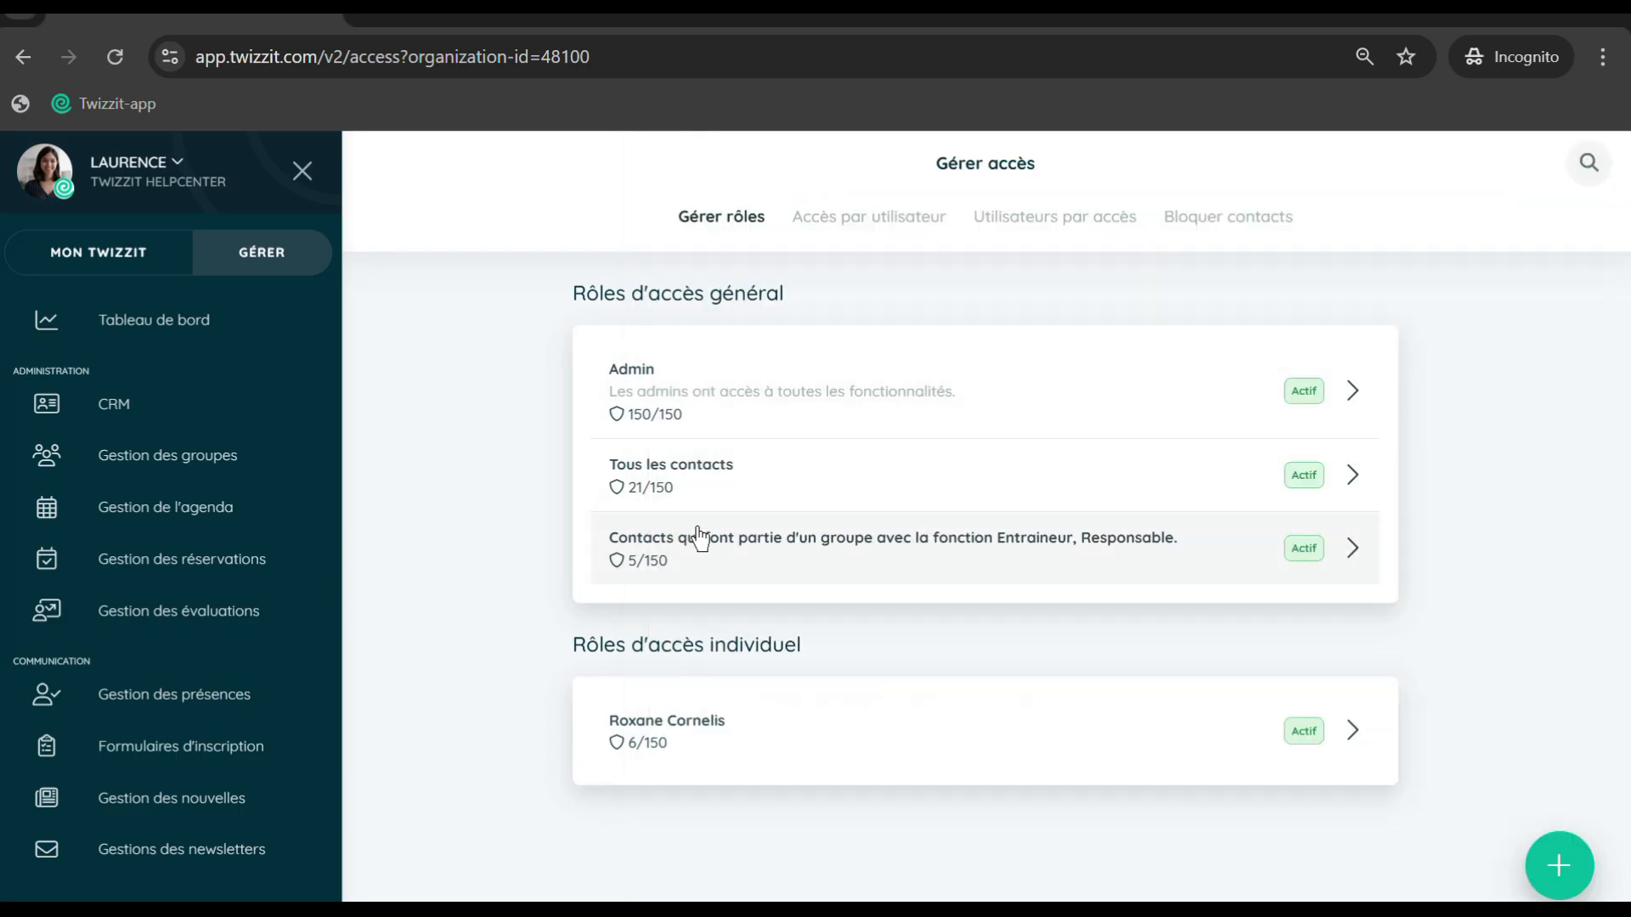
Review the target functions and Planification permissions of the access role for Entraineur and Responsable, and close it.
click(993, 552)
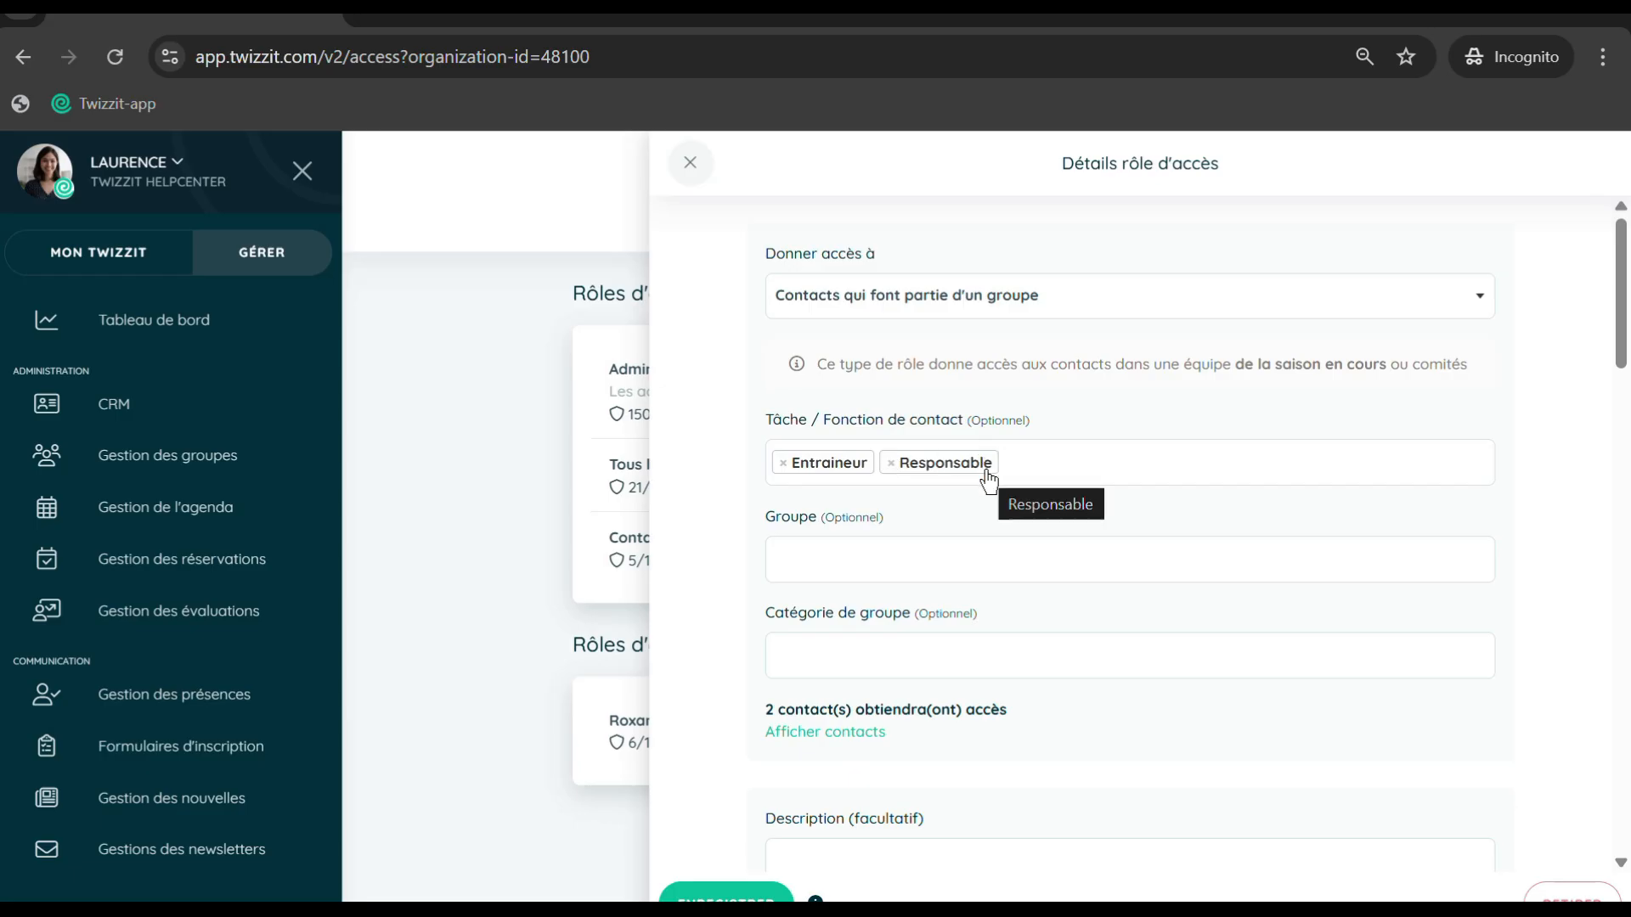
scroll(986, 477, down, 10)
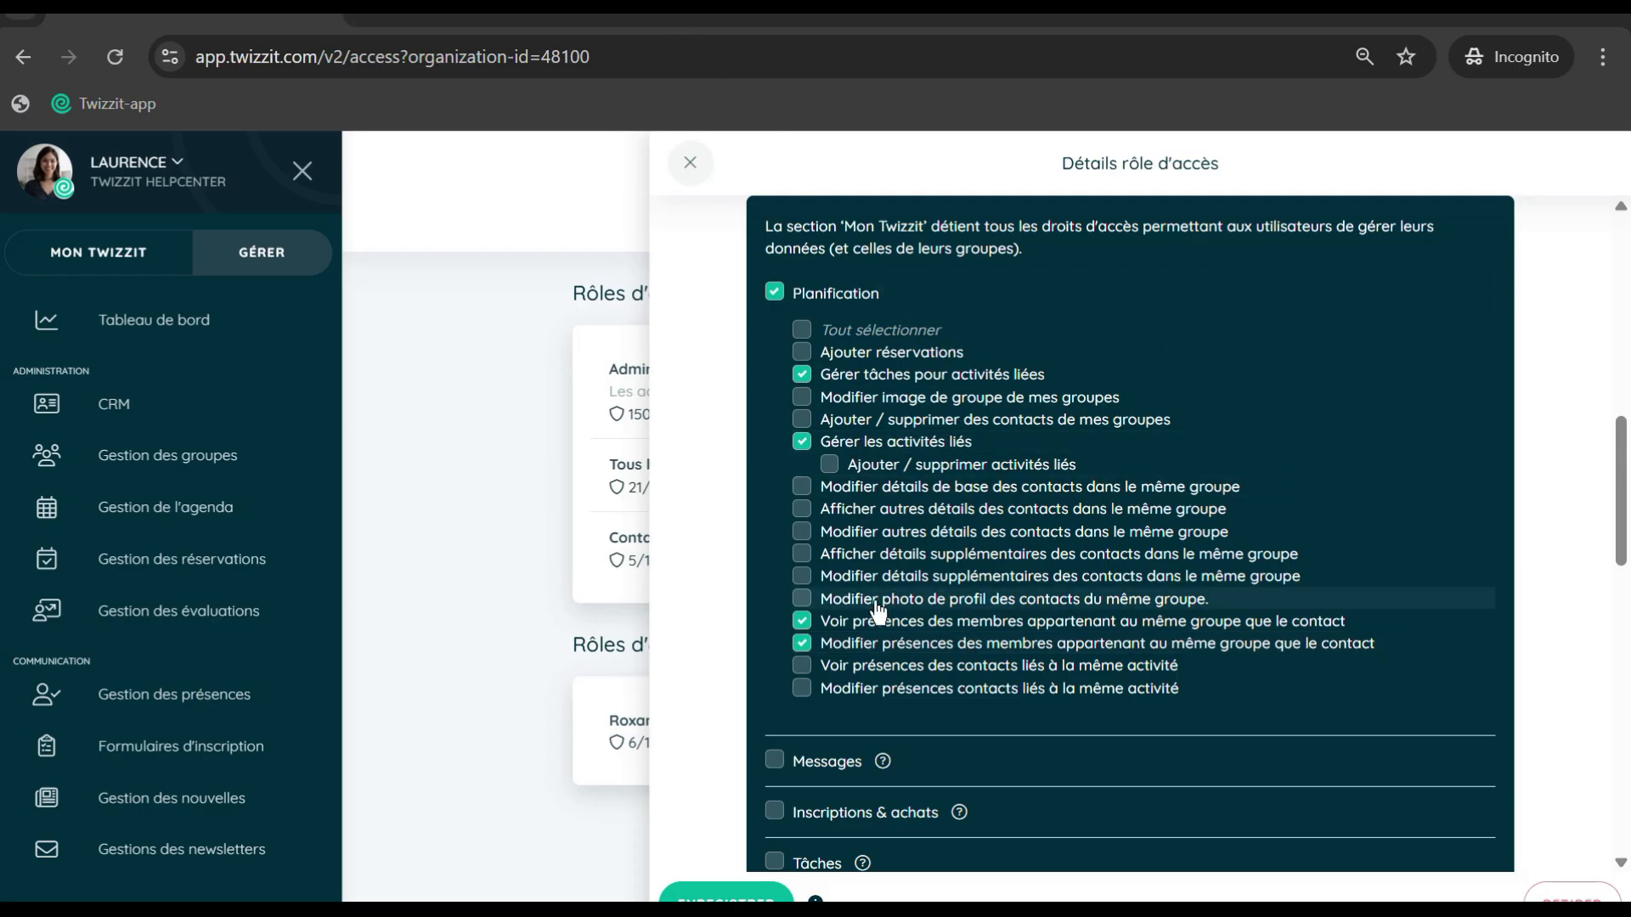
scroll(877, 603, up, 10)
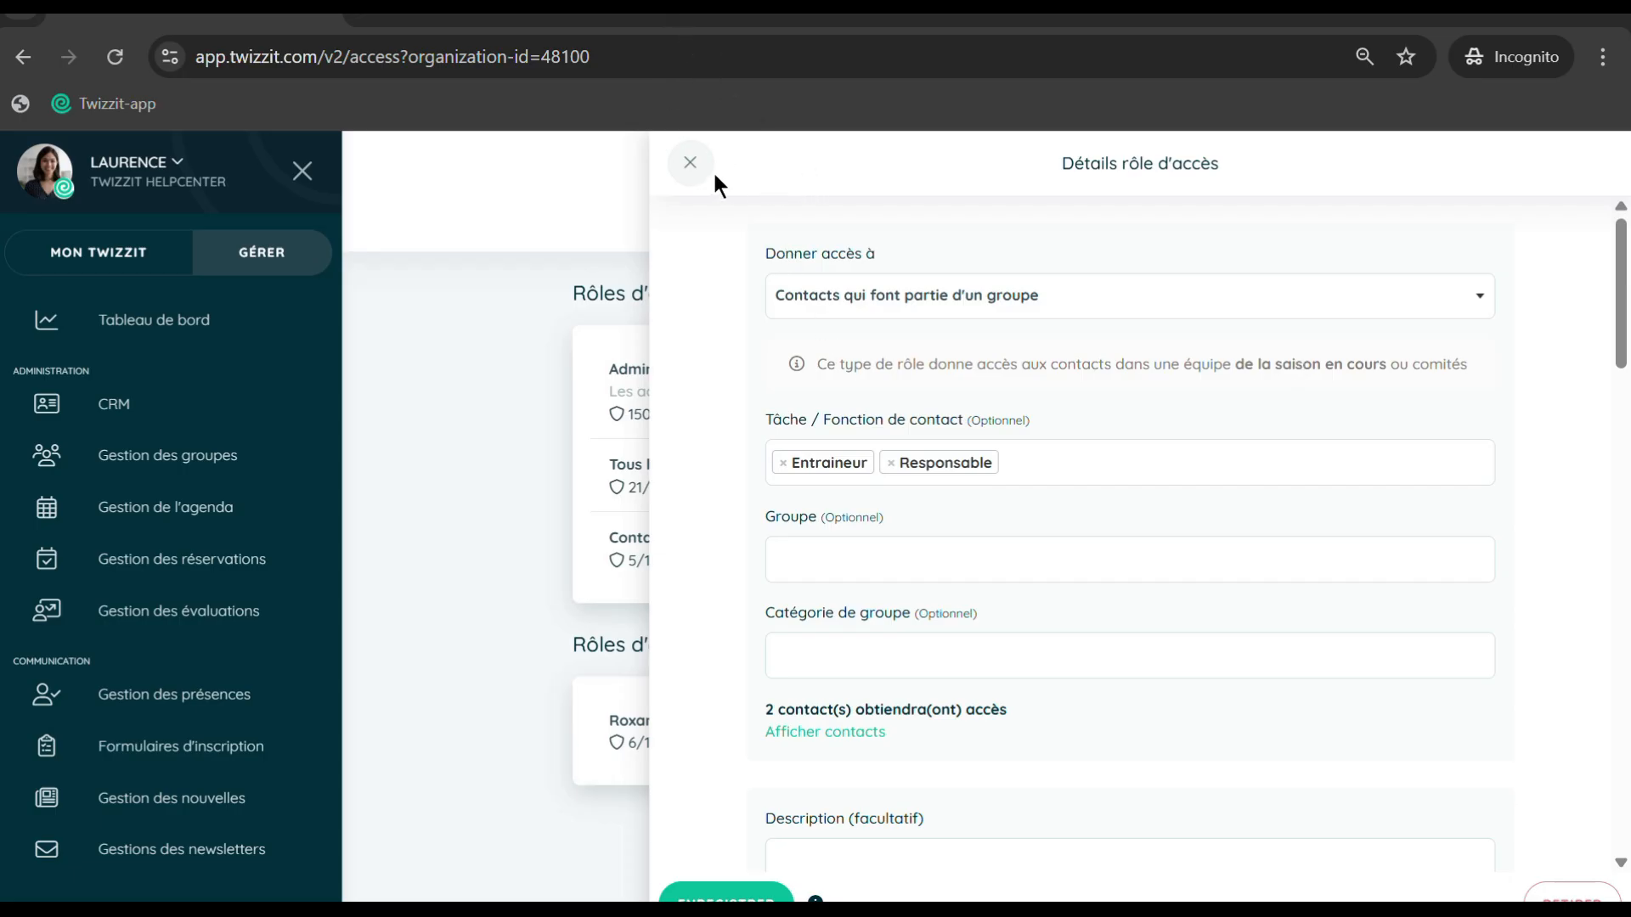
click(689, 162)
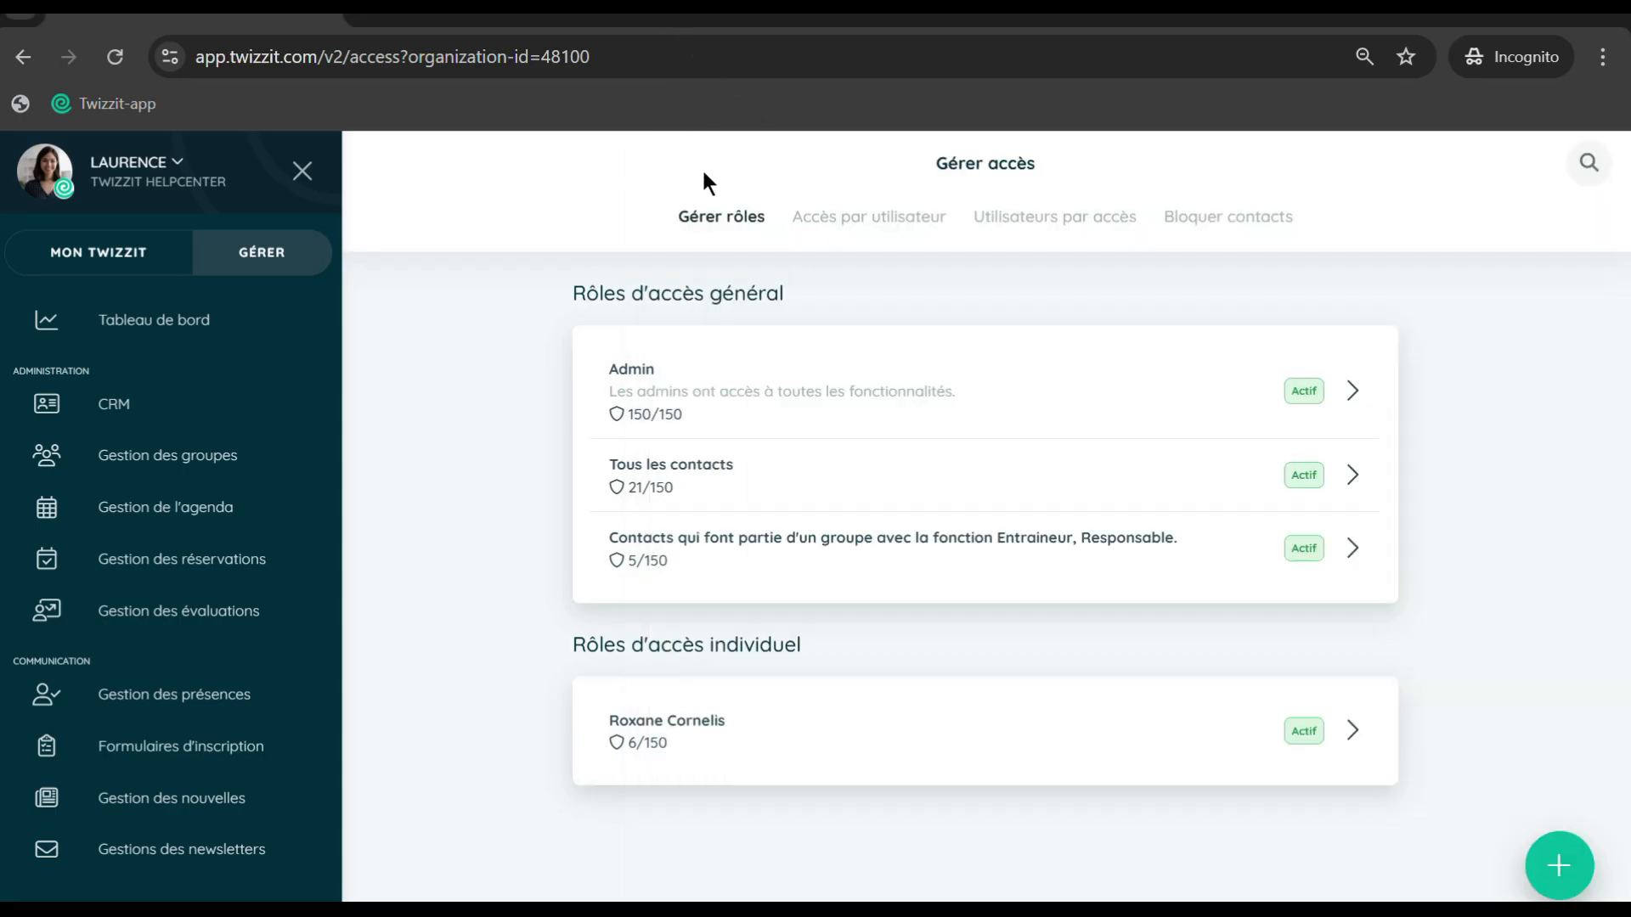
Start a new access role for contacts who are part of a group, limited to the group Entraineurs.
click(1558, 866)
click(957, 298)
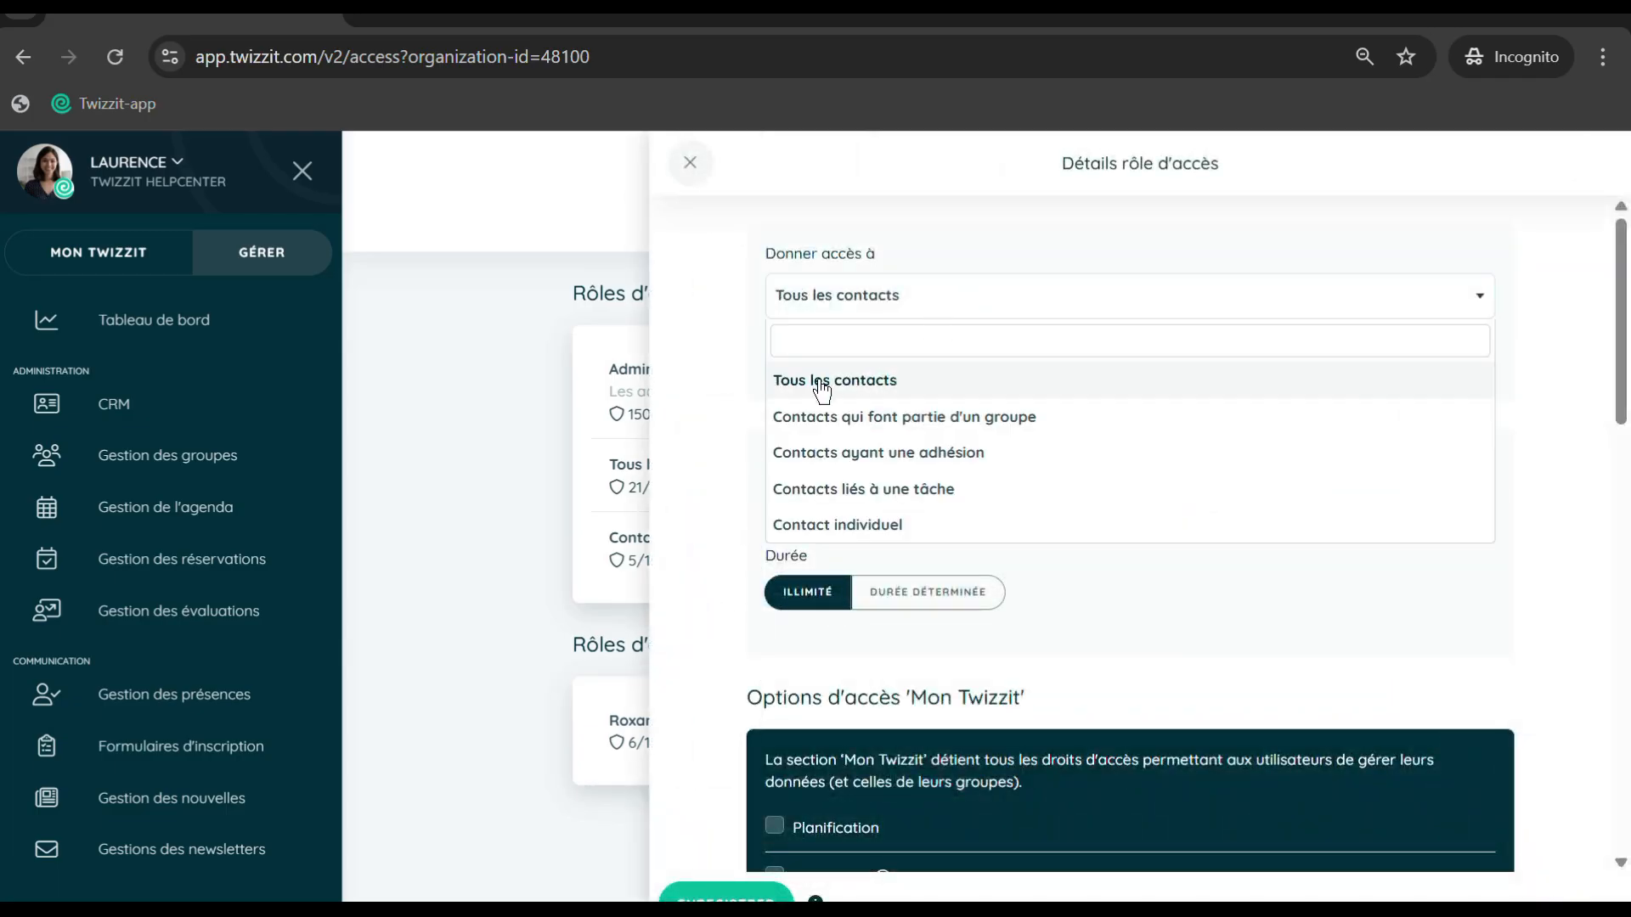
click(1034, 416)
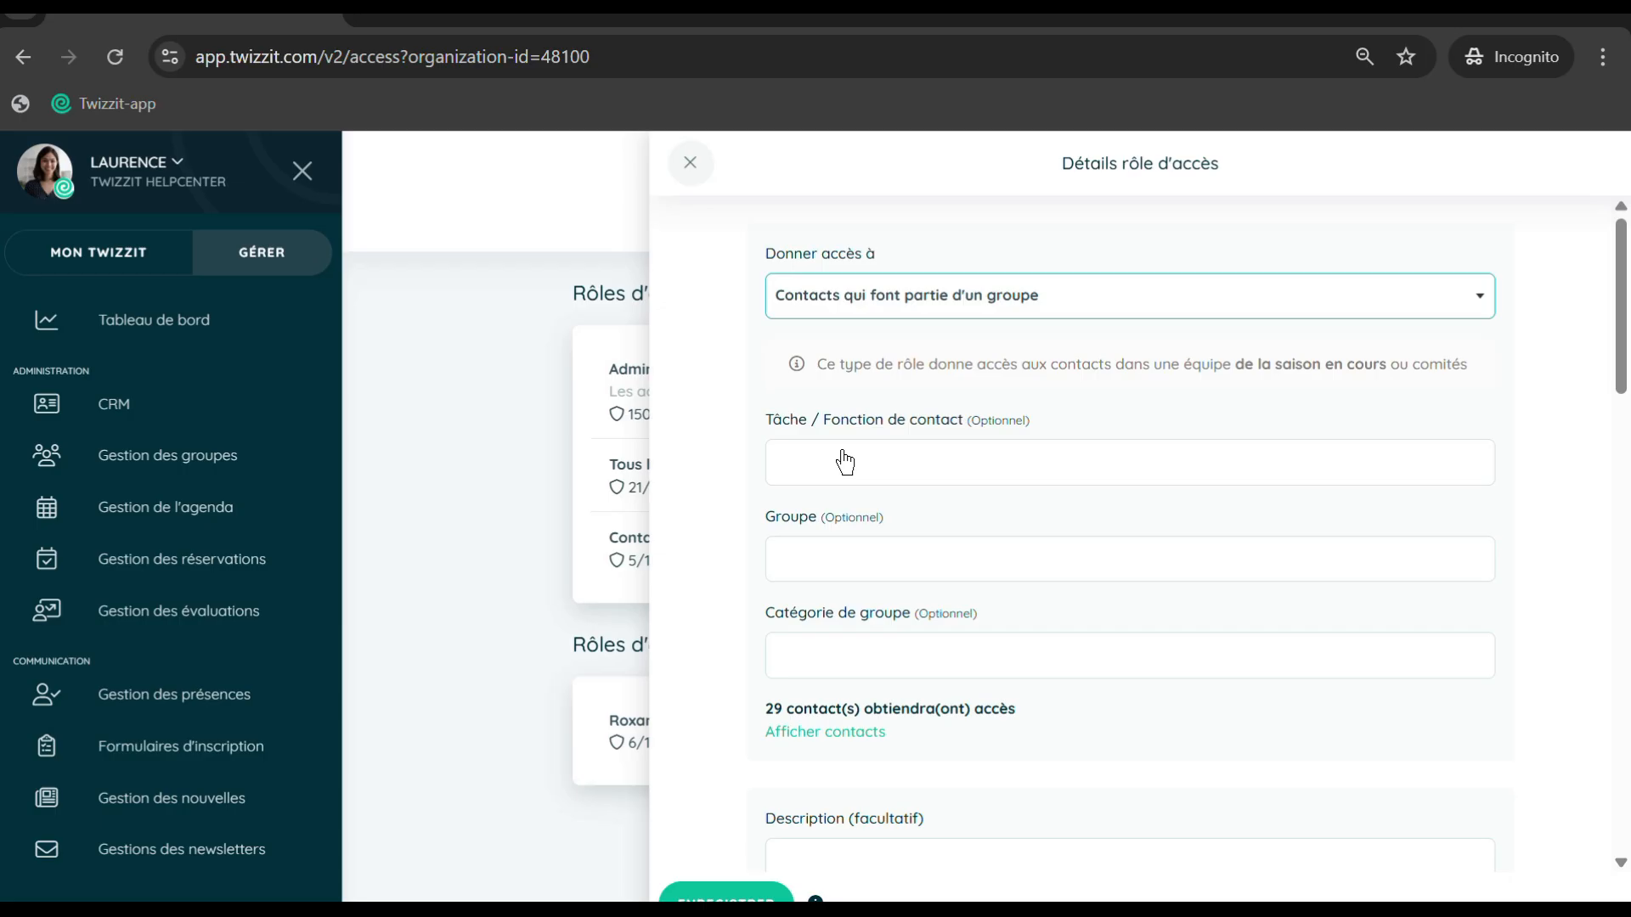
click(825, 560)
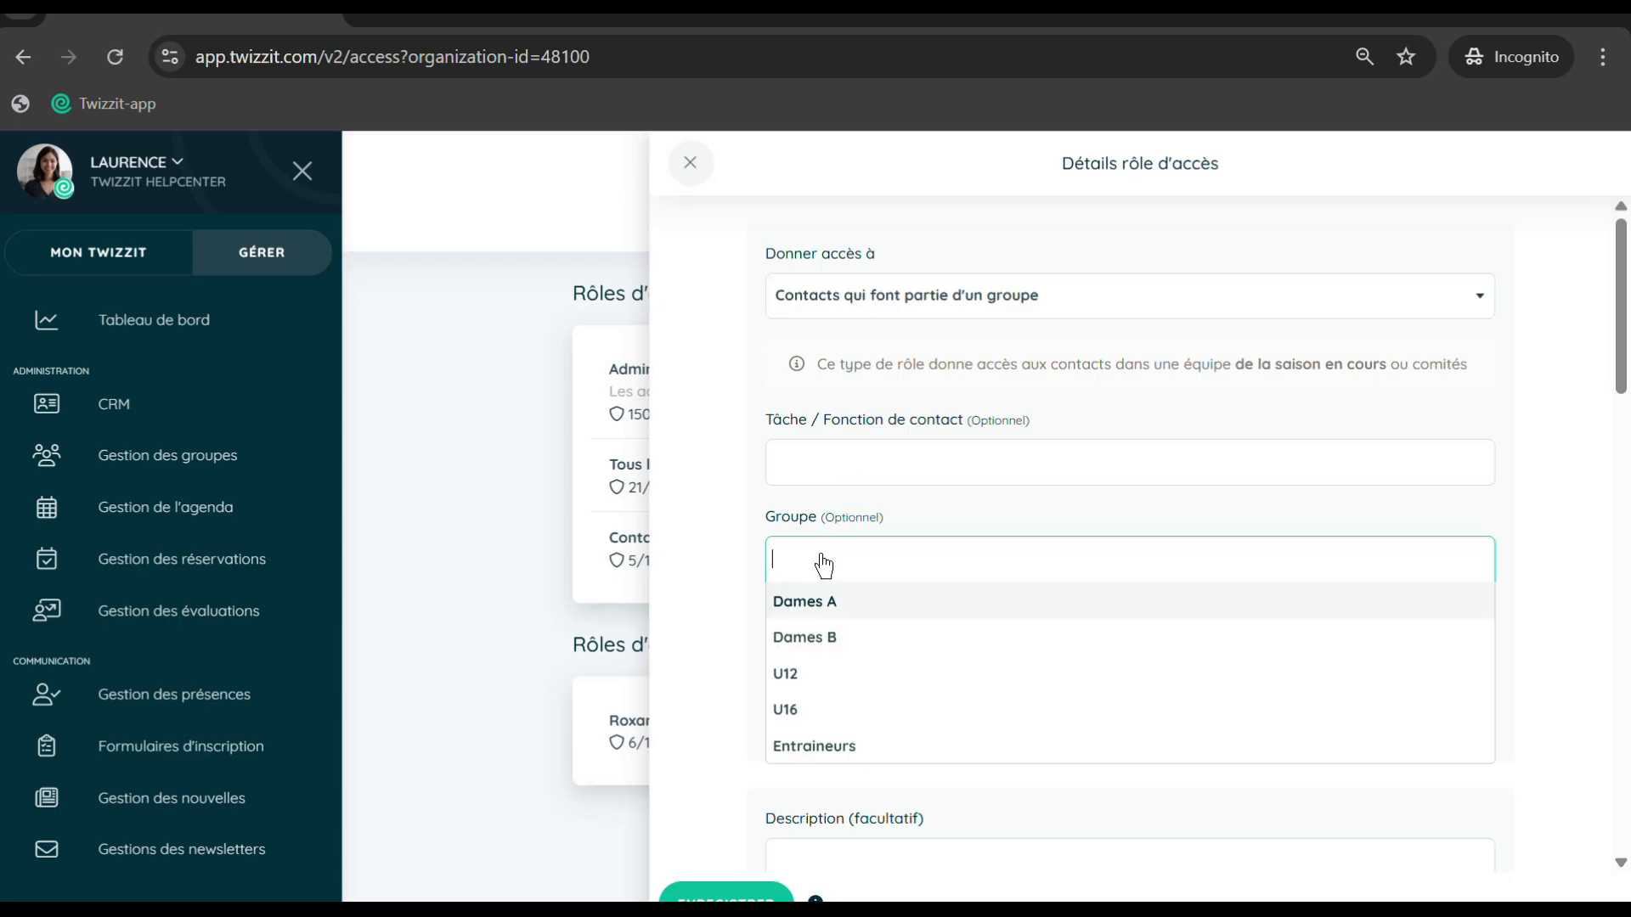
click(859, 751)
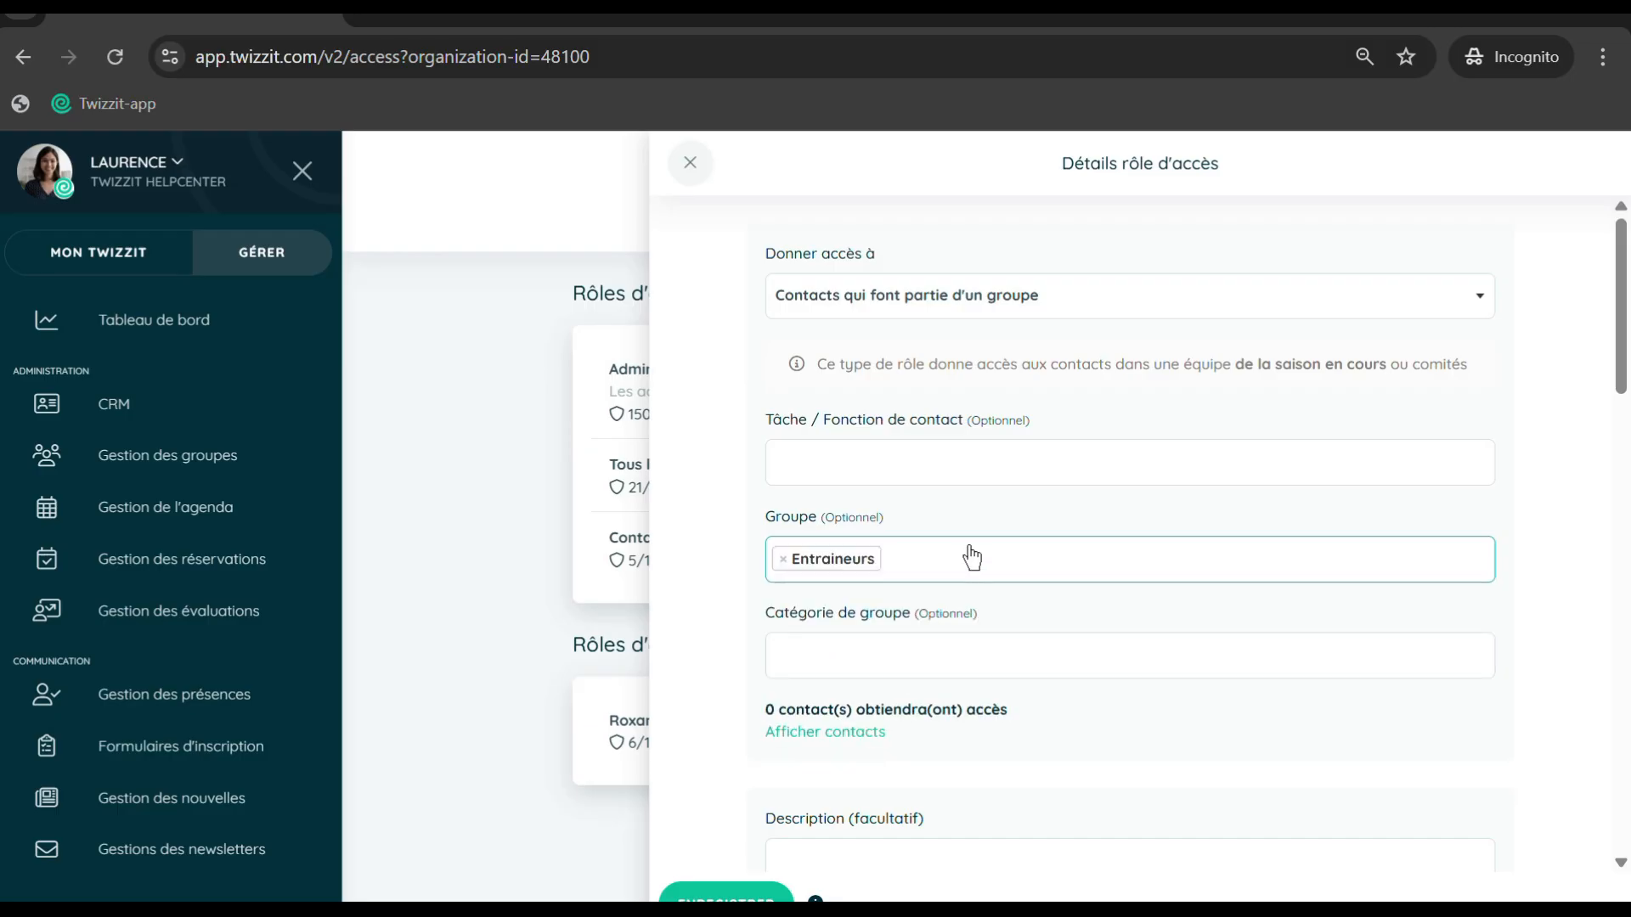
Look through the new role's access options and enable Planification under Mon Twizzit.
scroll(972, 554, down, 8)
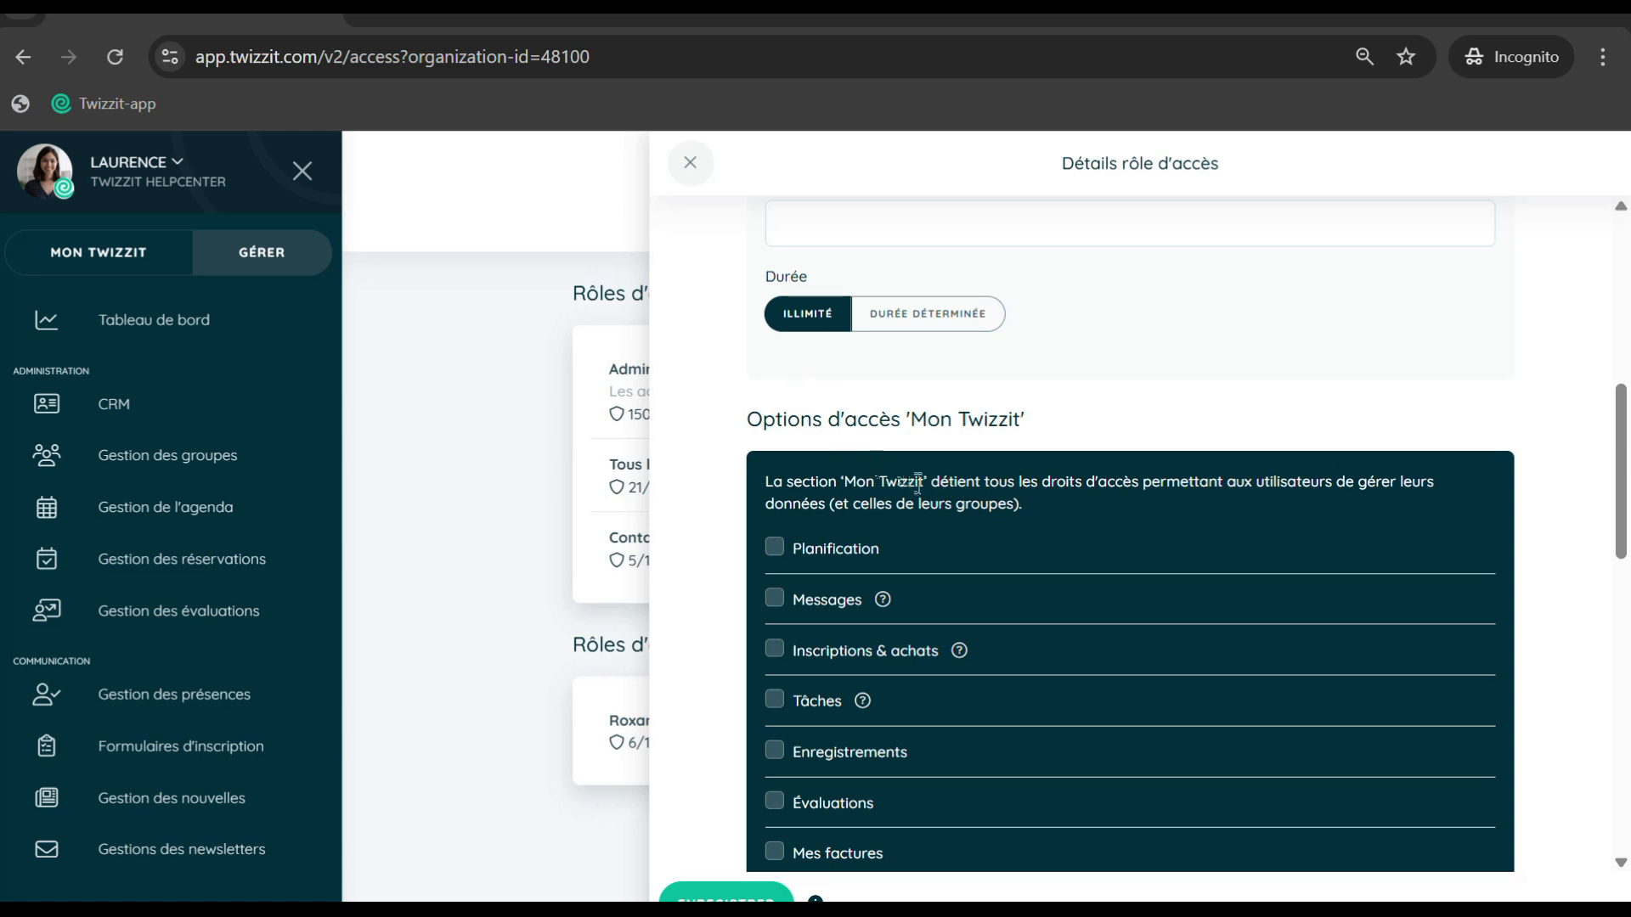
scroll(917, 482, down, 2)
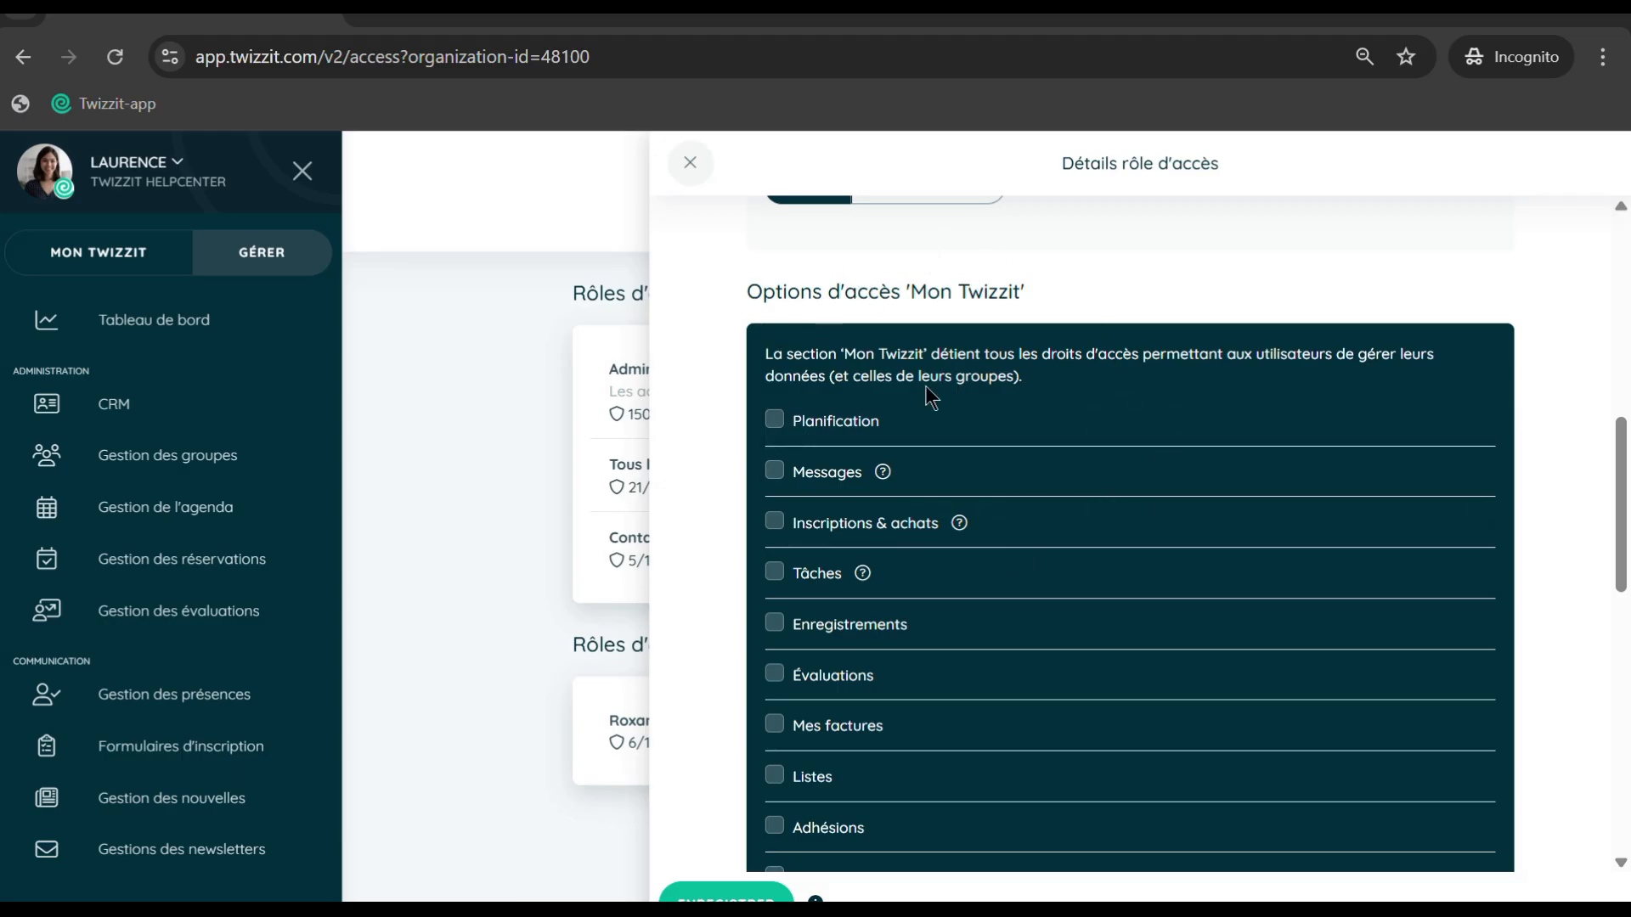
scroll(977, 517, down, 2)
scroll(977, 517, down, 6)
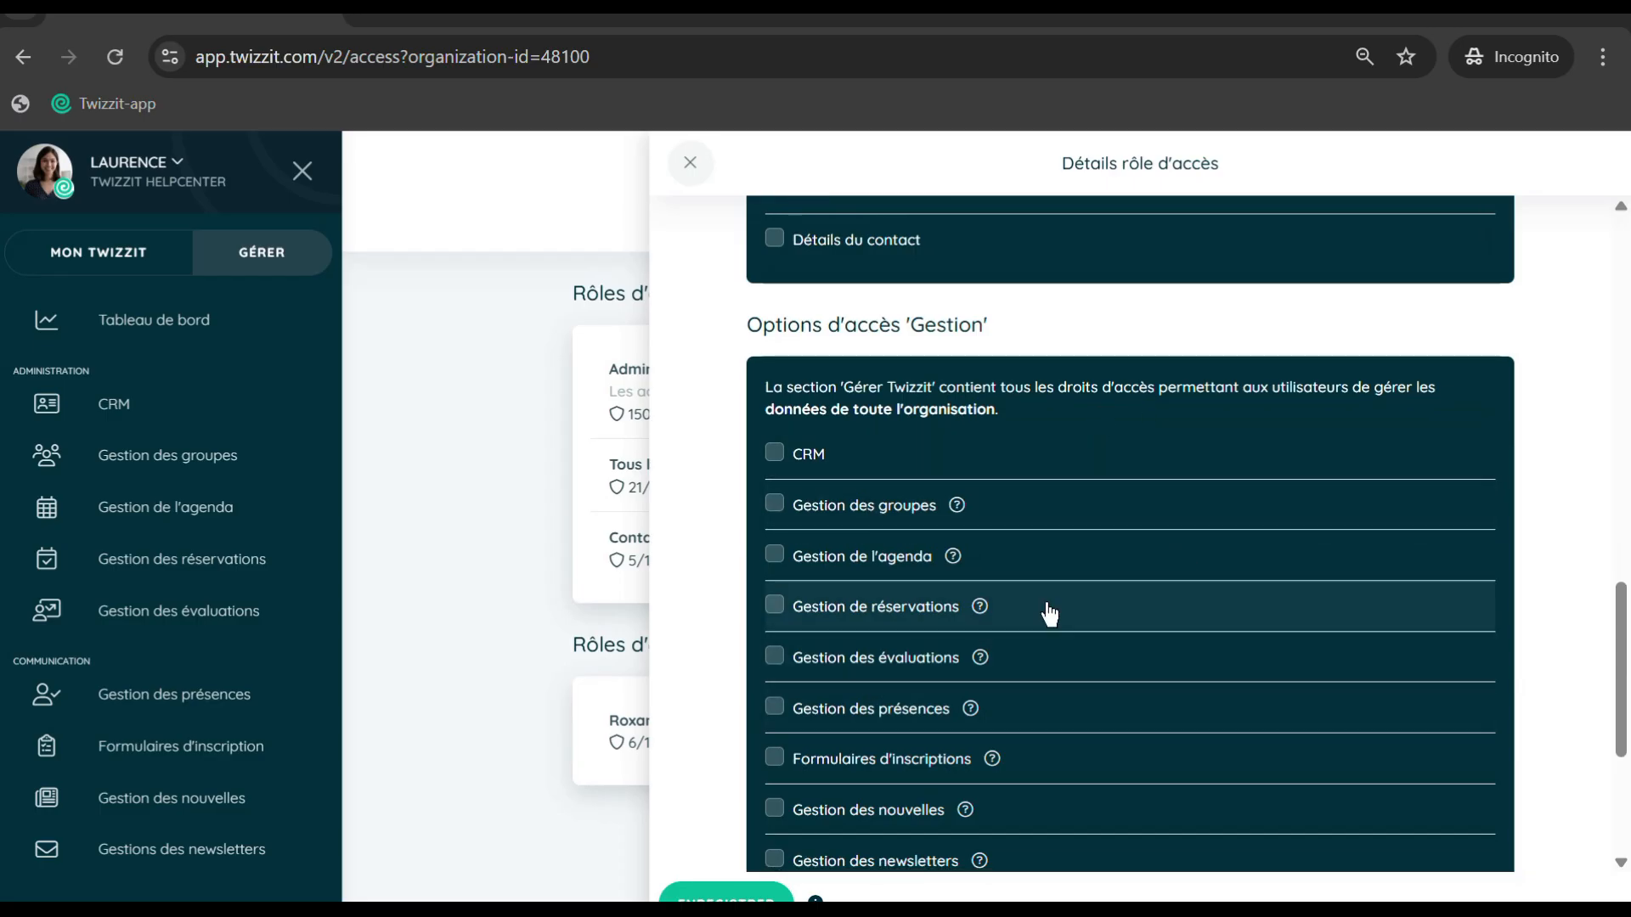
scroll(801, 473, up, 8)
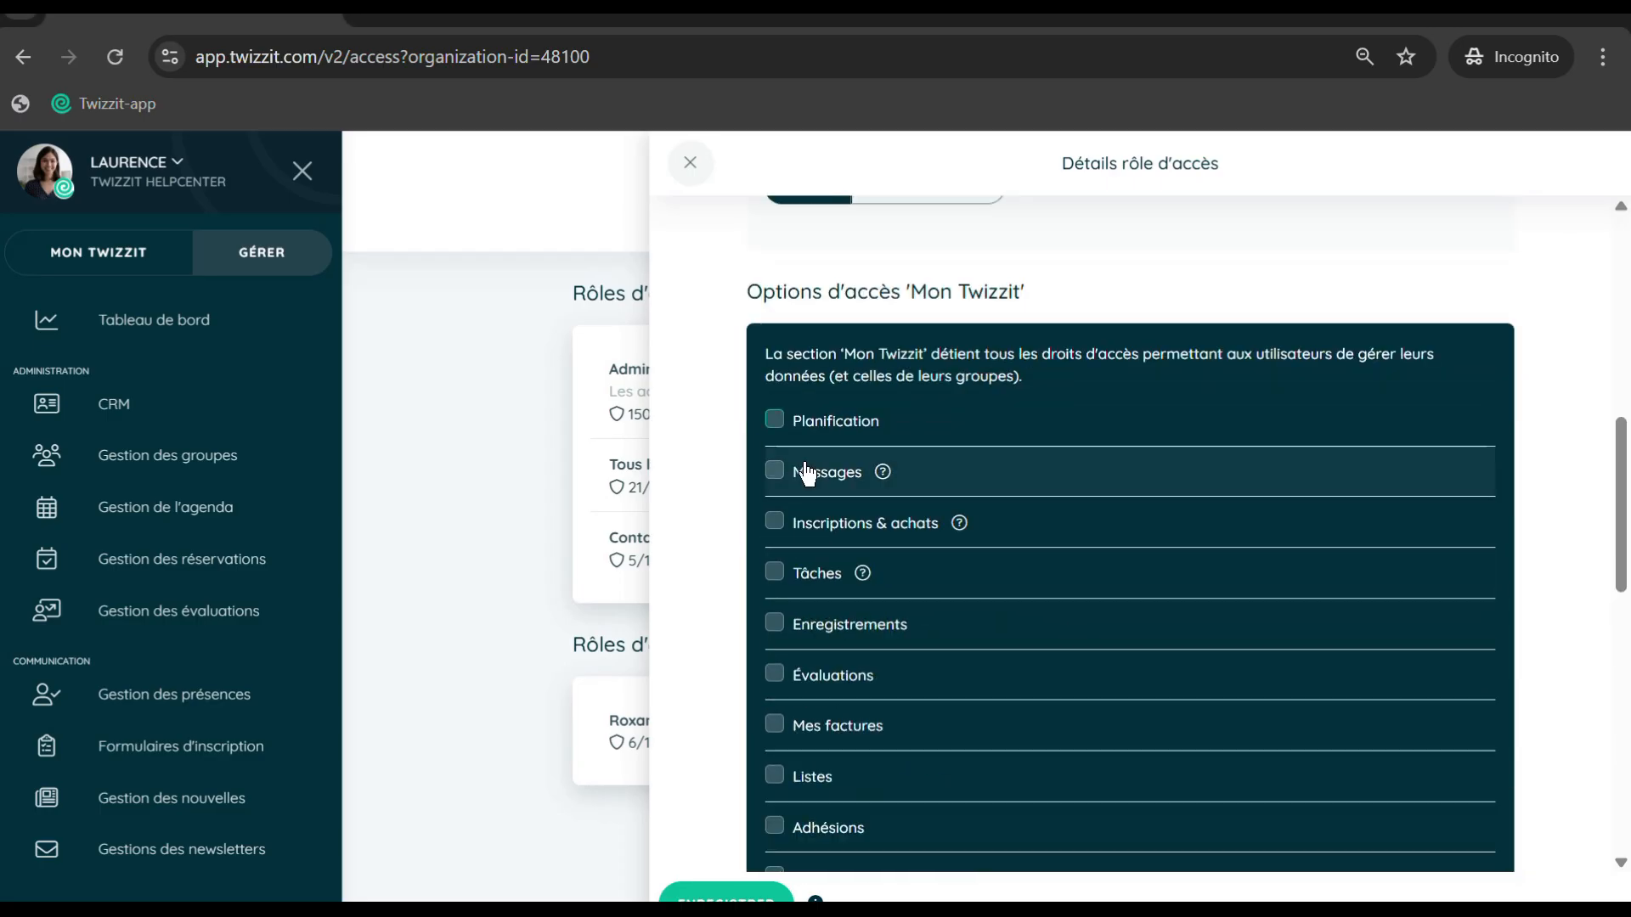
click(774, 423)
scroll(1034, 665, down, 2)
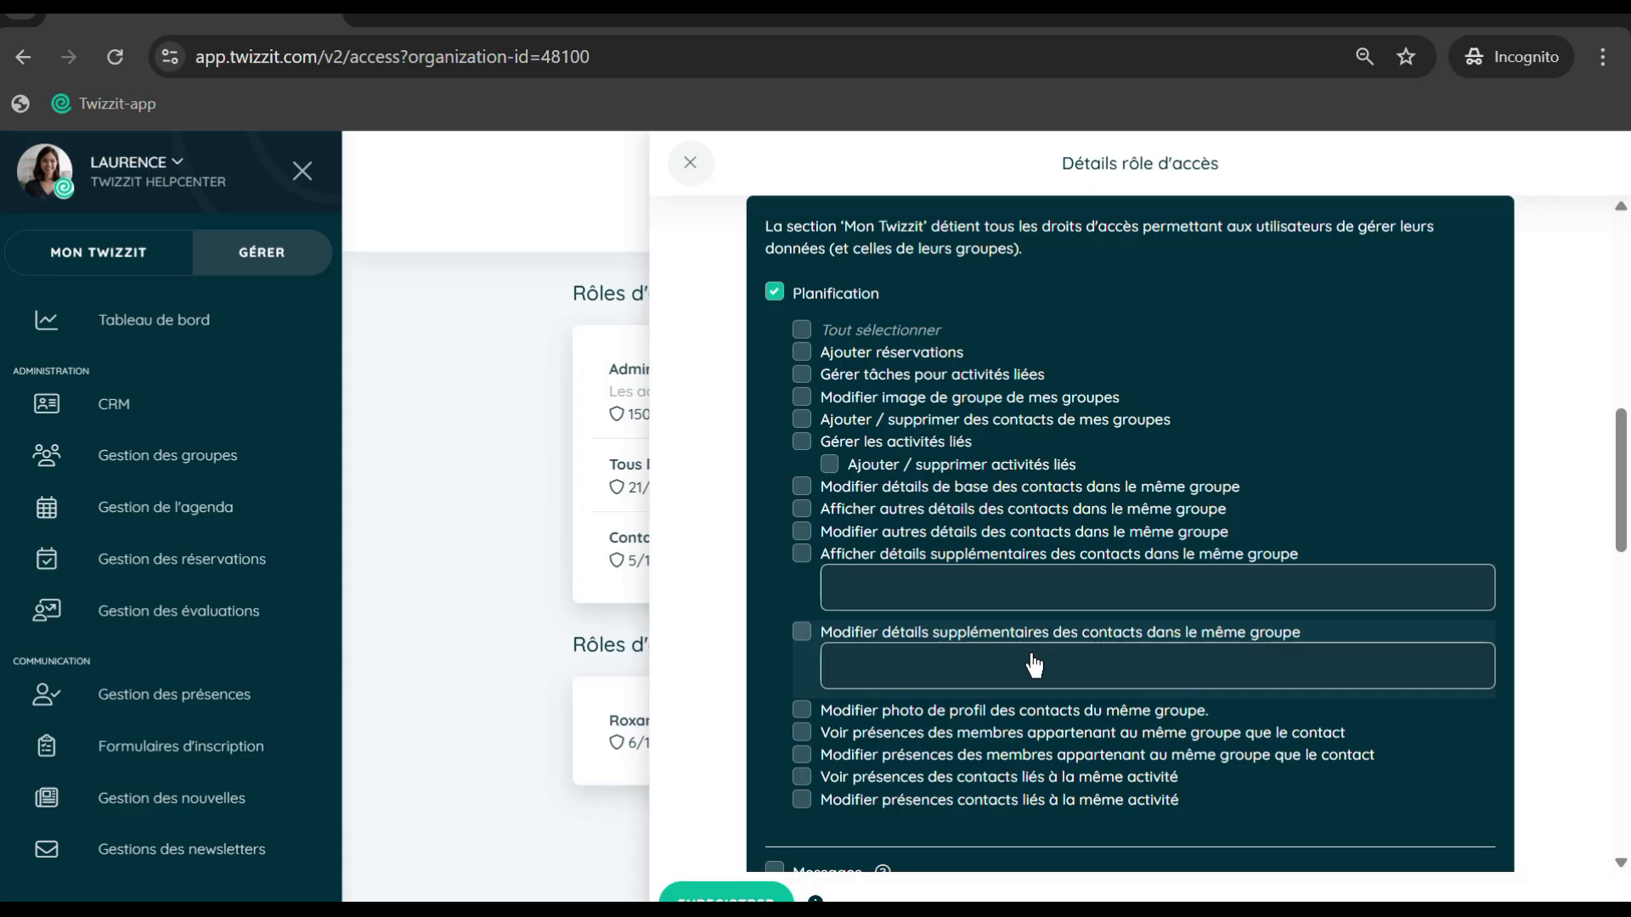
Review the remaining Mon Twizzit and Gestion options of the new role, and close it without saving.
scroll(1034, 665, down, 10)
scroll(1034, 665, down, 3)
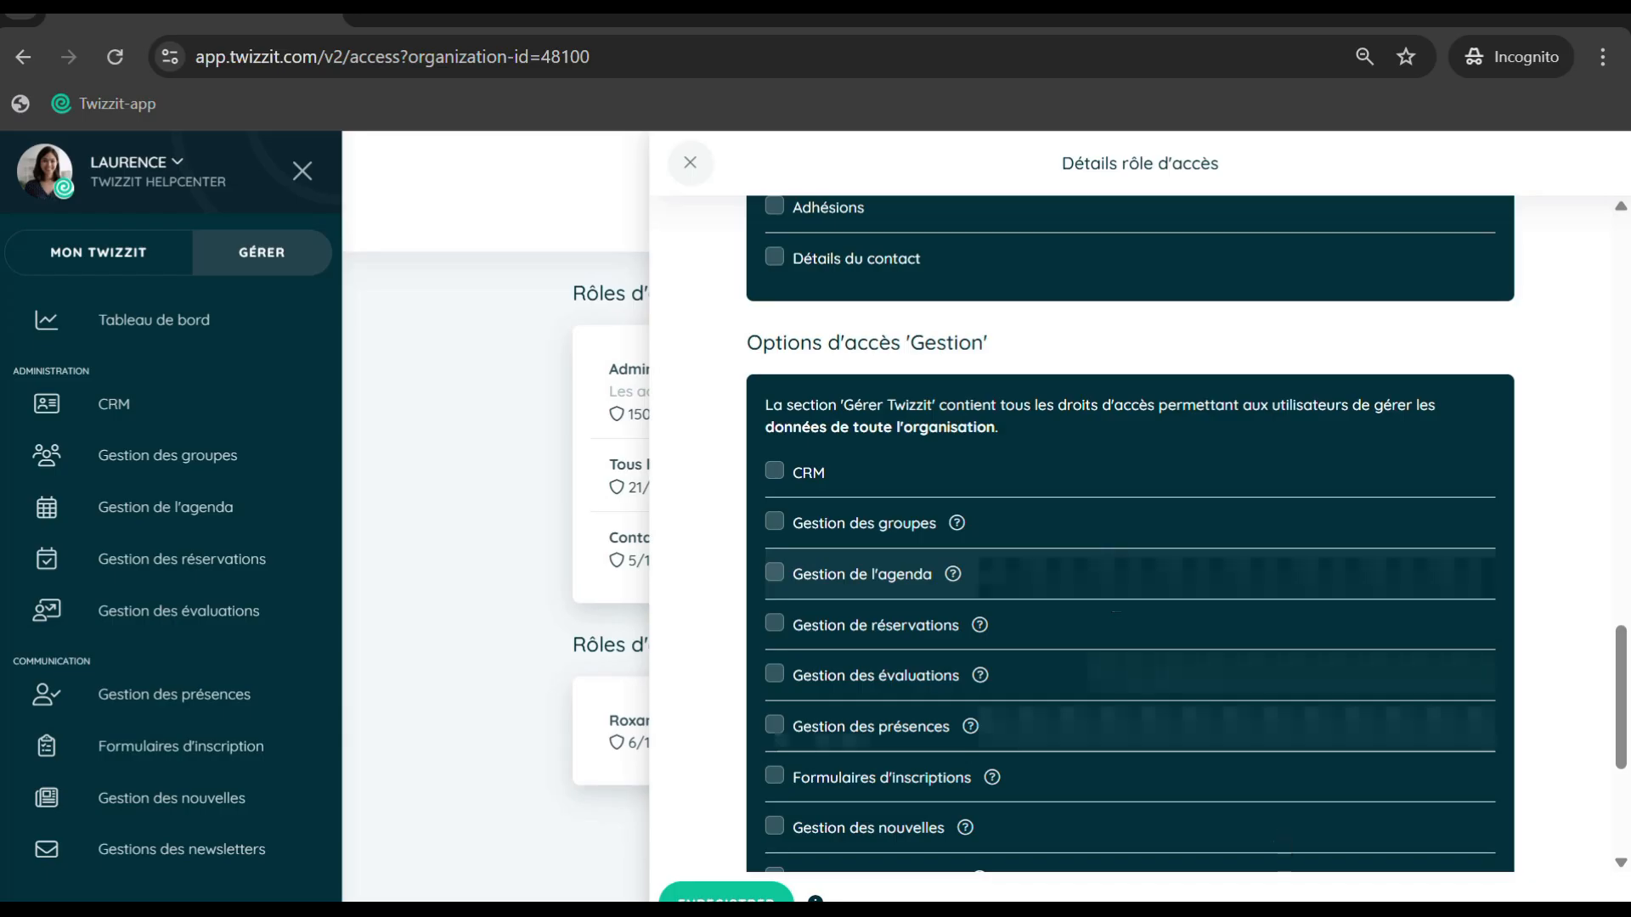
scroll(1082, 578, up, 5)
scroll(1082, 577, up, 6)
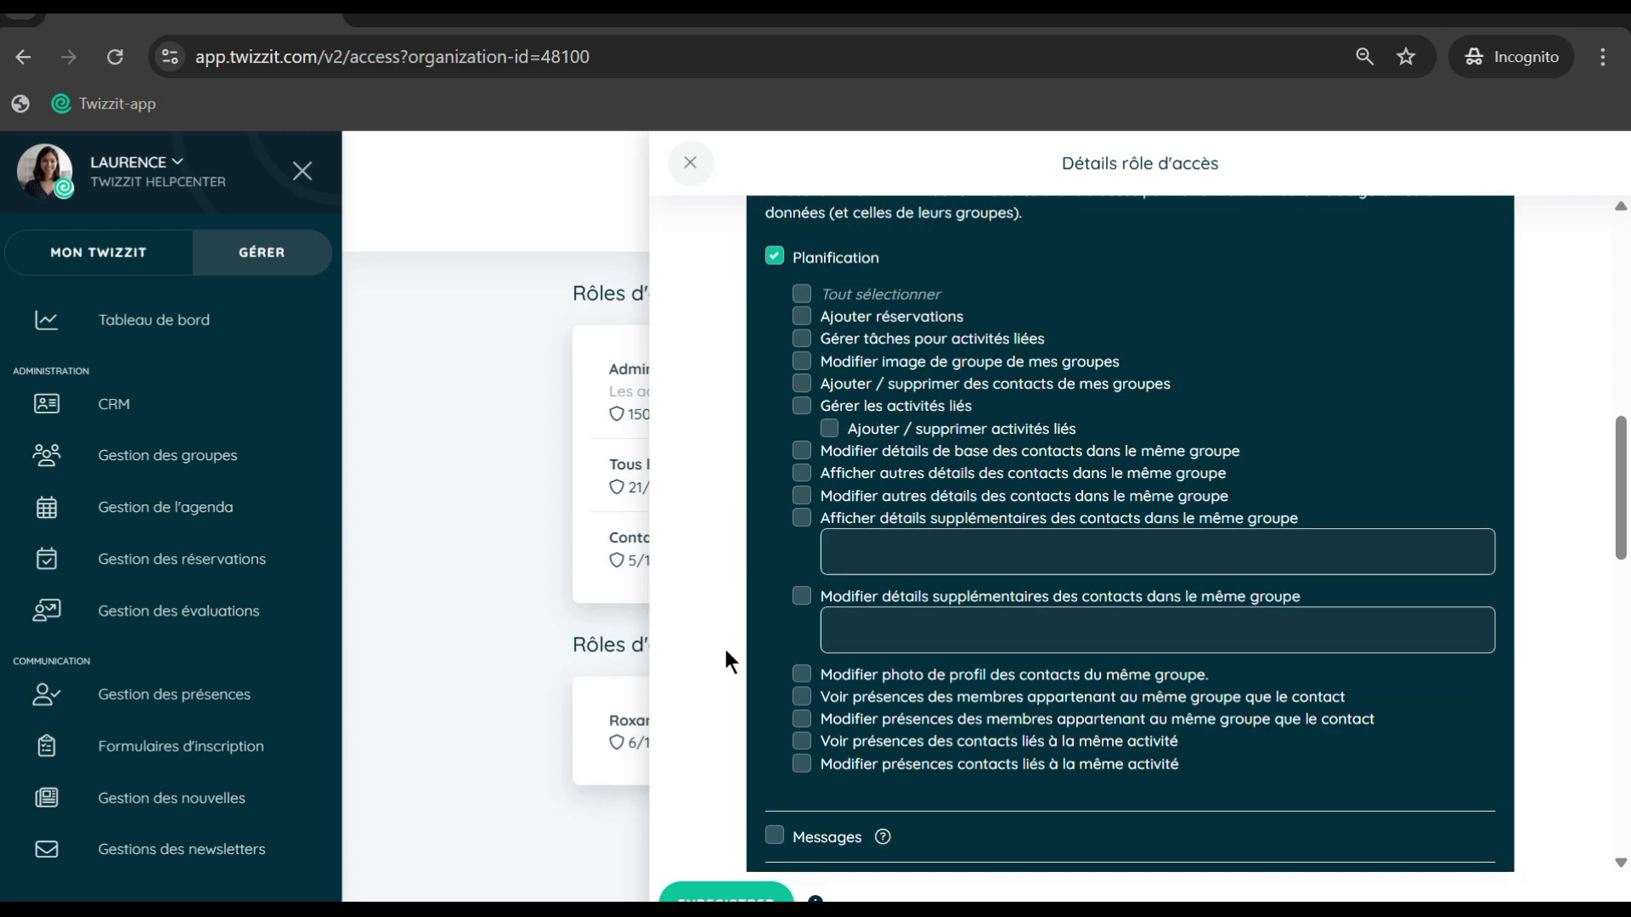
scroll(905, 671, up, 3)
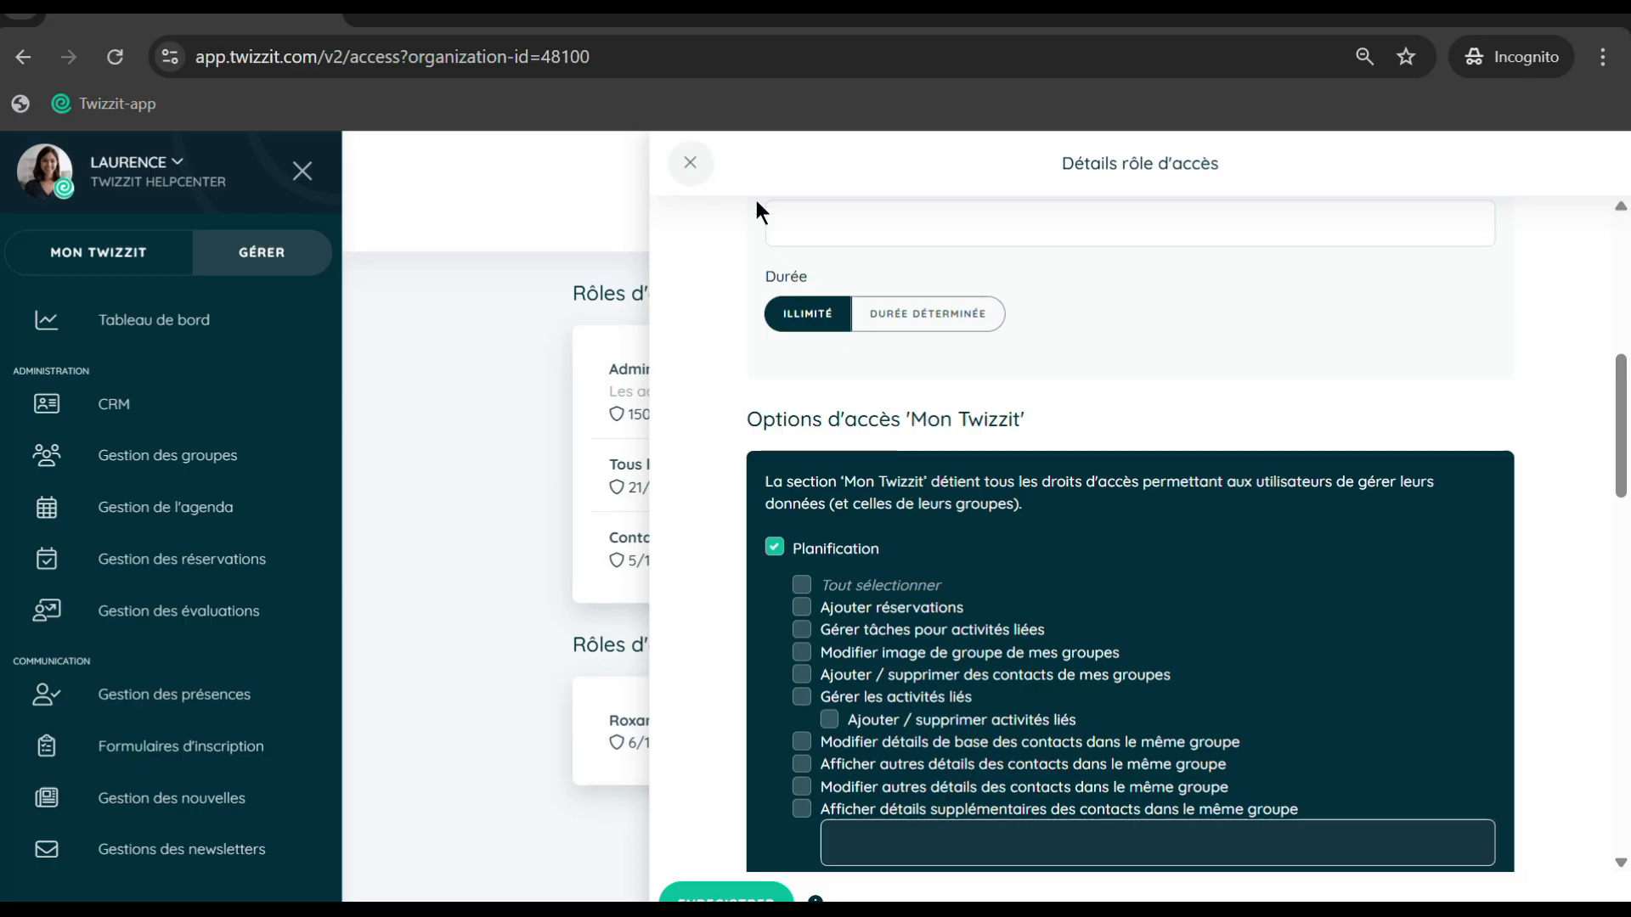
click(691, 163)
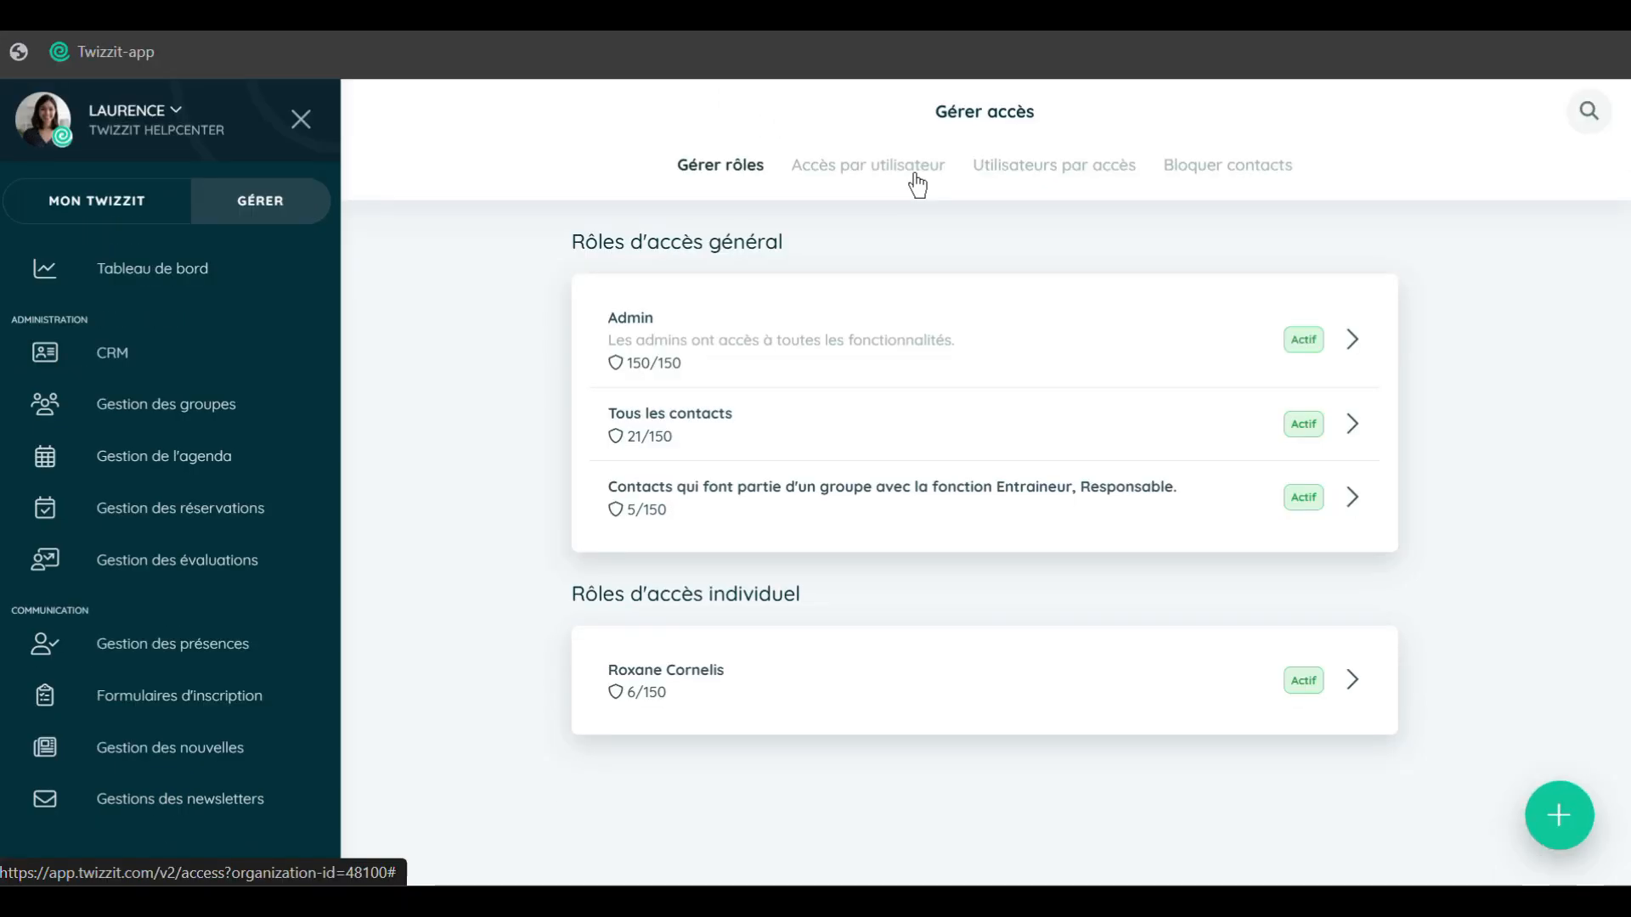
Start a new conversation in the Mon Twizzit messages and search the recipients for "dam".
click(102, 200)
click(151, 388)
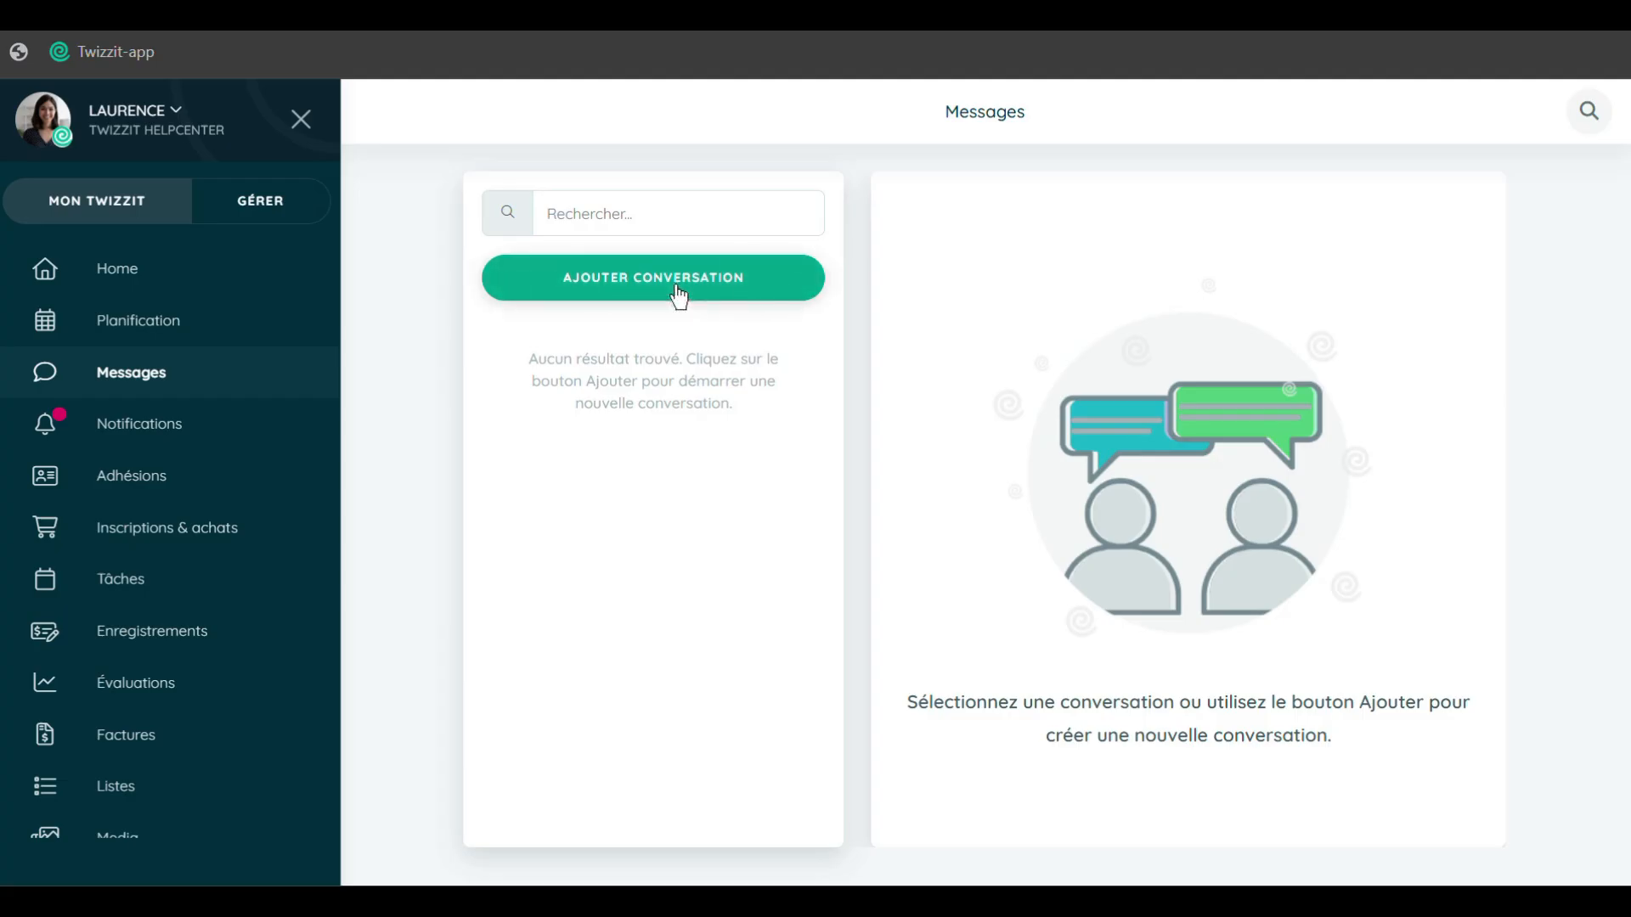
click(679, 297)
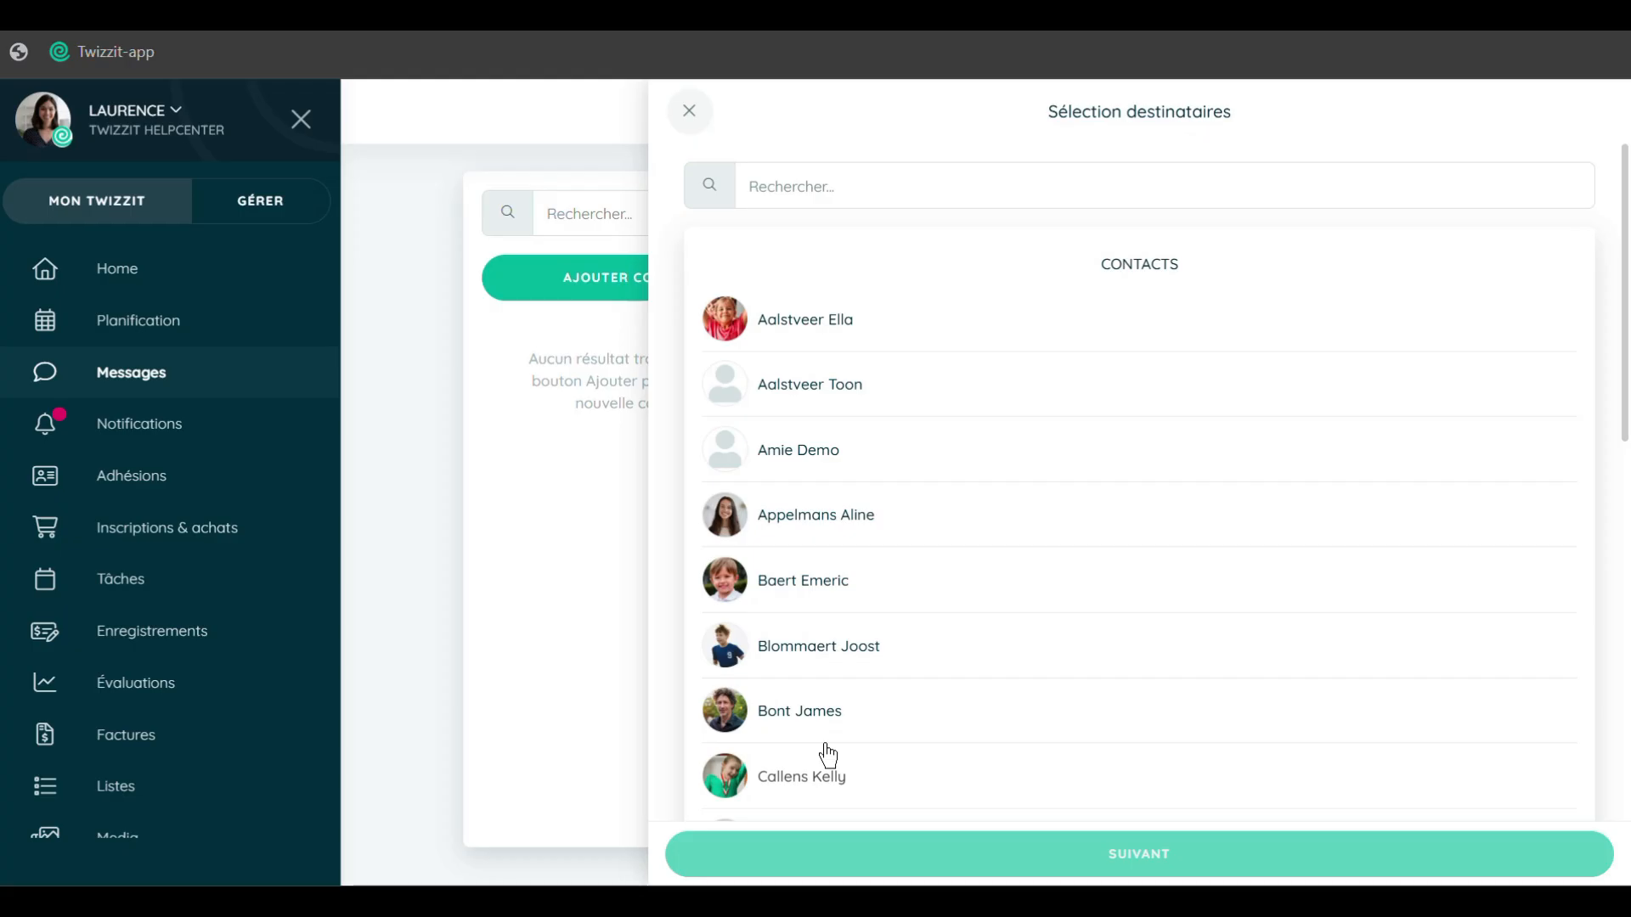
click(922, 186)
text(dam)
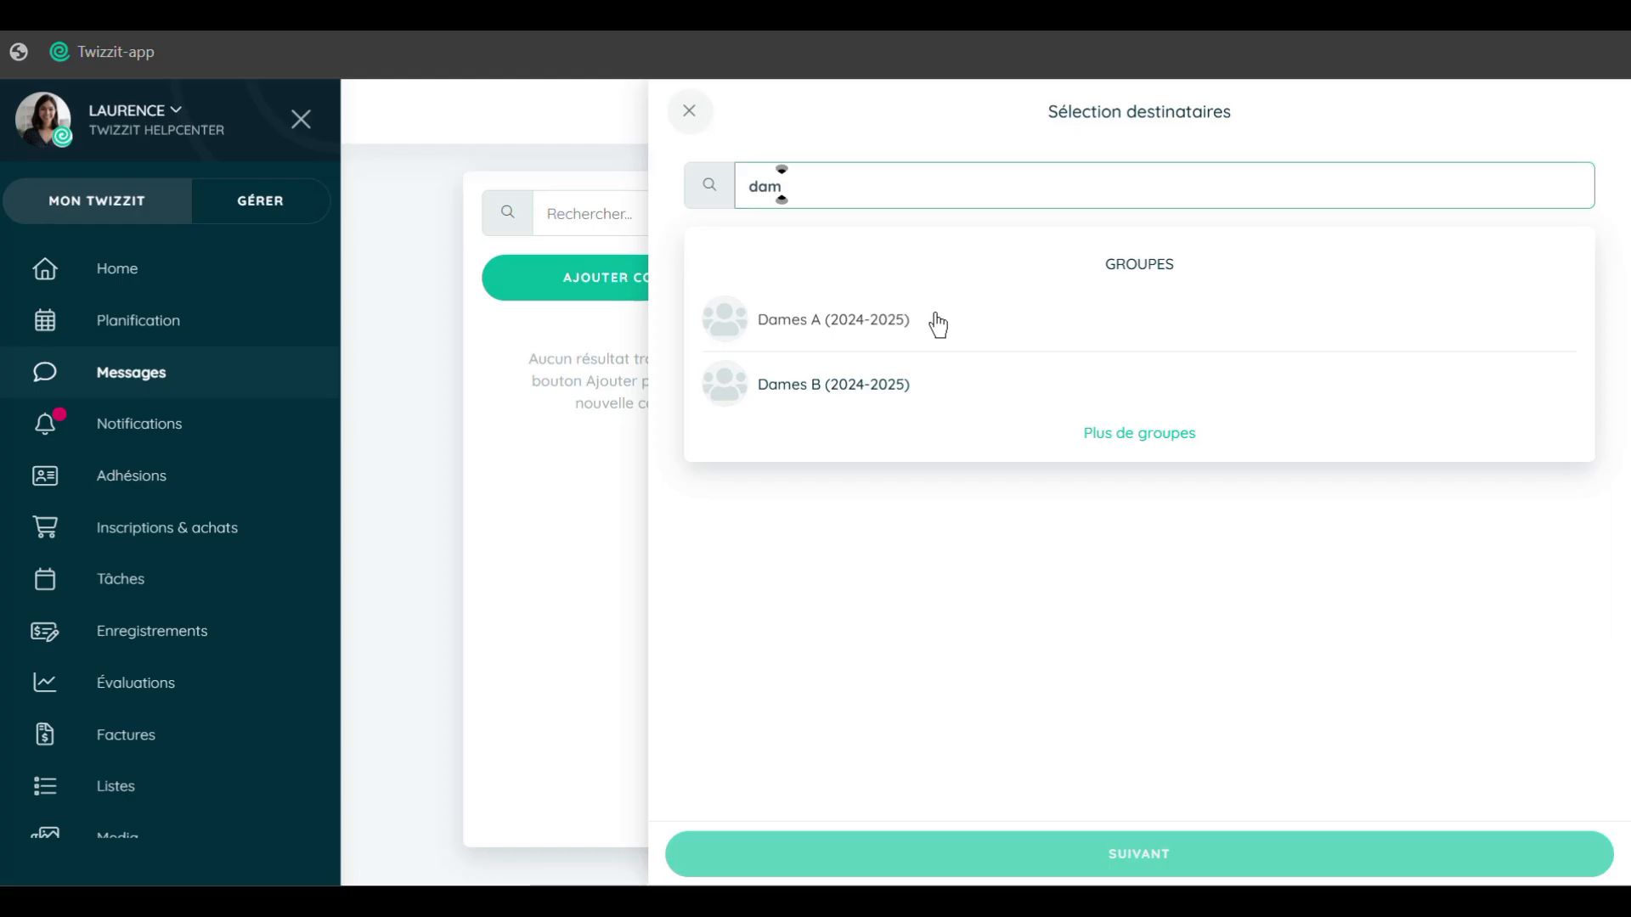
Choose the group Dames A (2024-2025) and add all its members as recipients of the conversation.
click(841, 329)
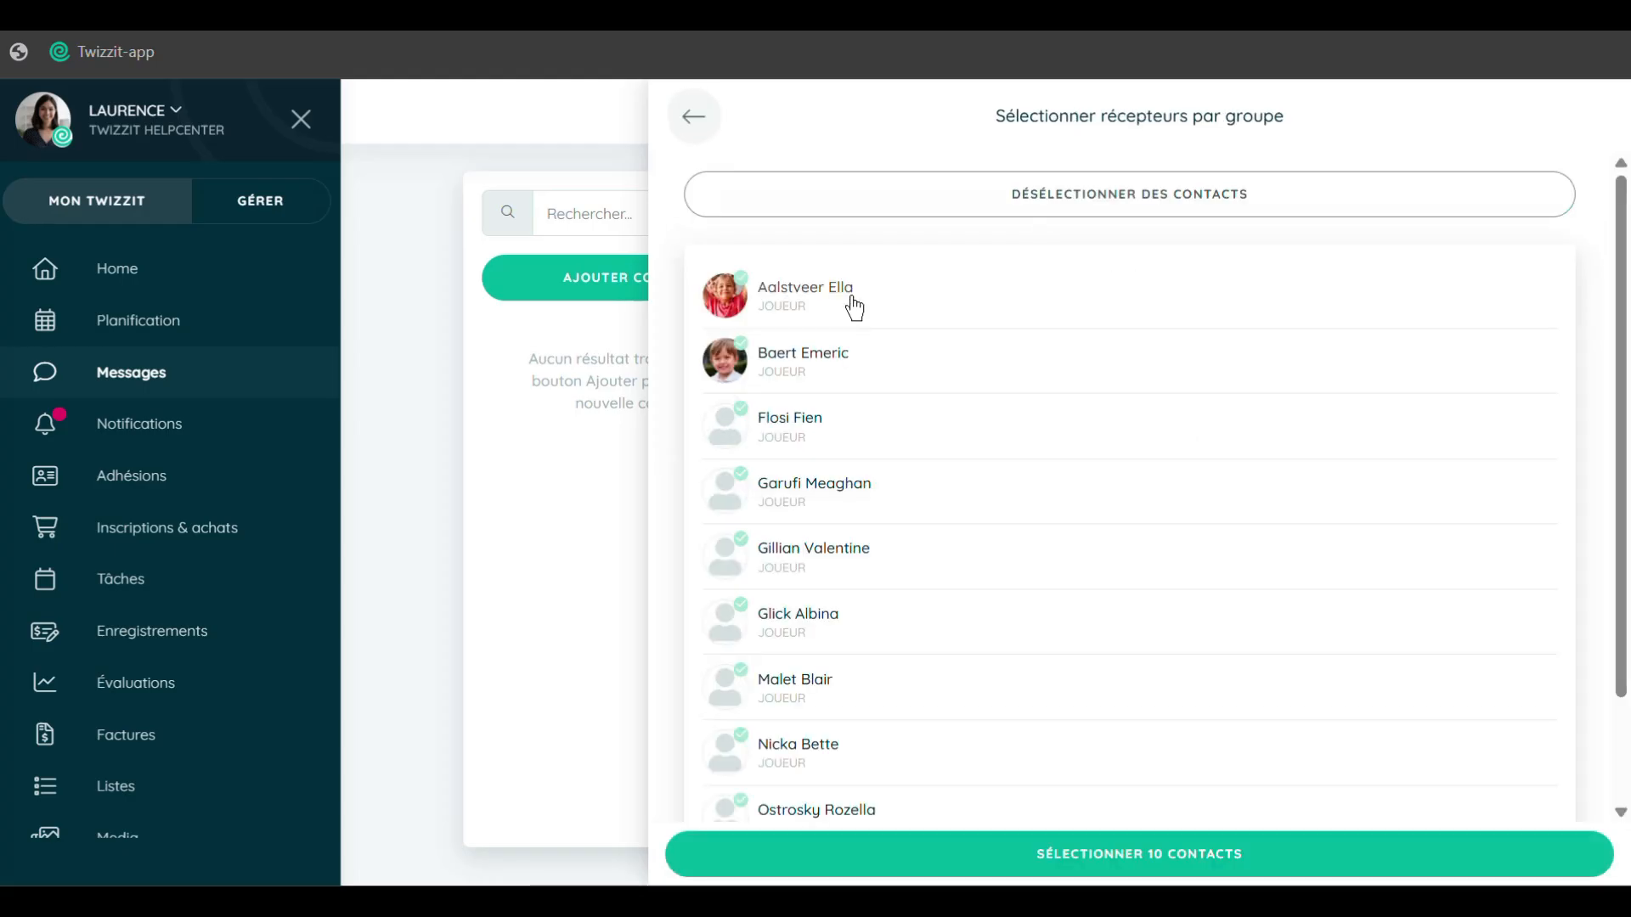
scroll(912, 518, down, 2)
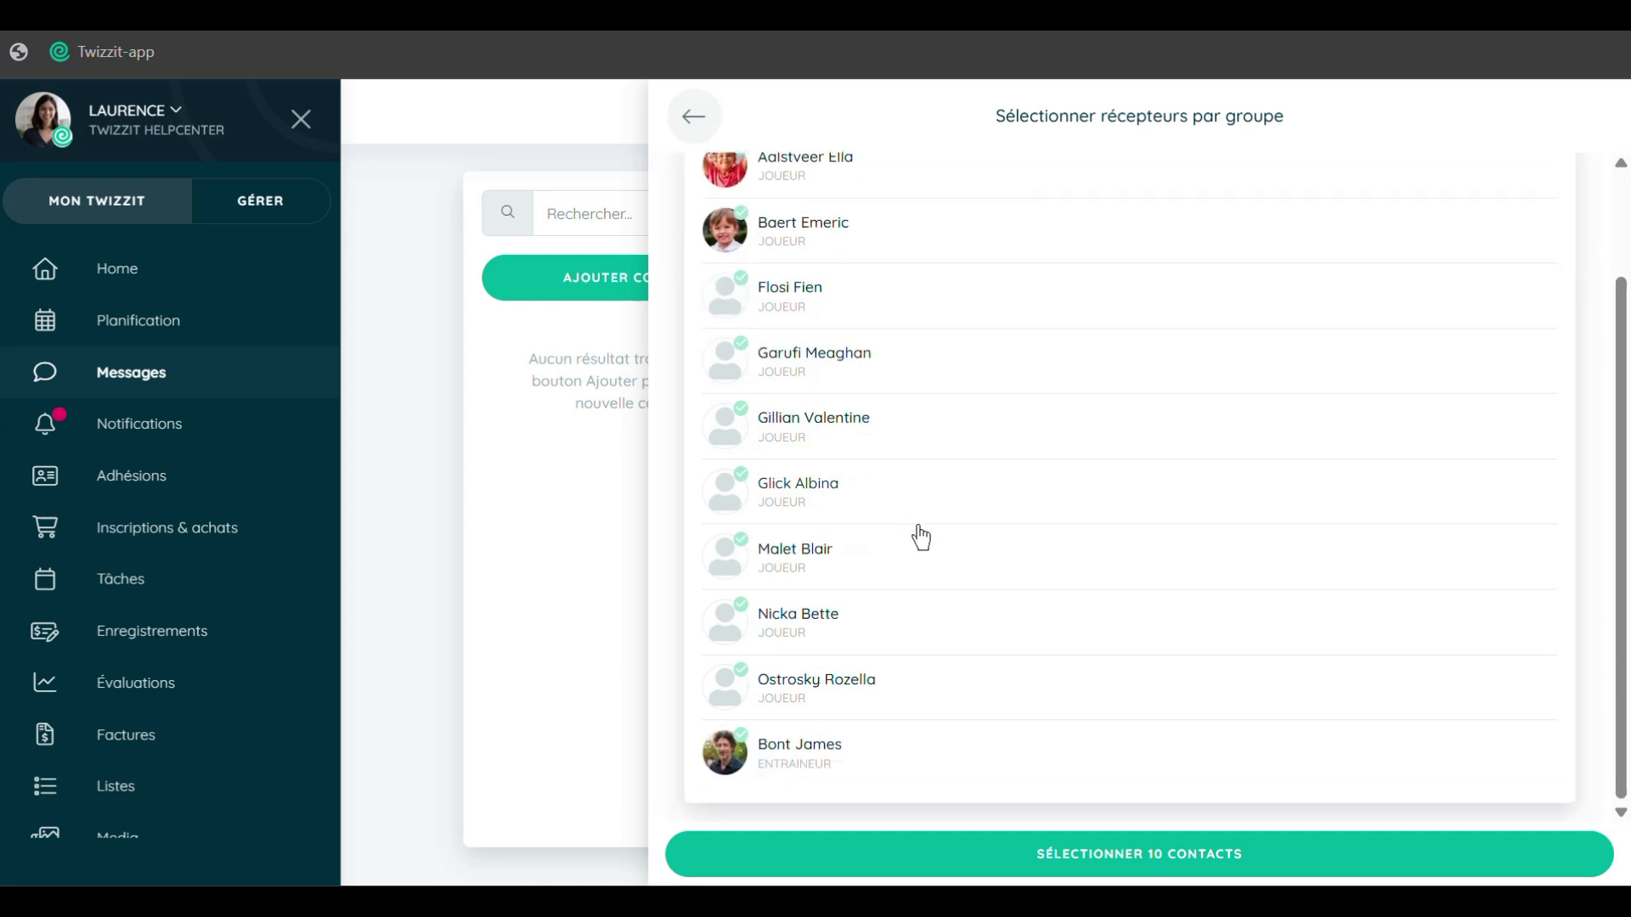
scroll(808, 284, up, 2)
scroll(830, 626, down, 2)
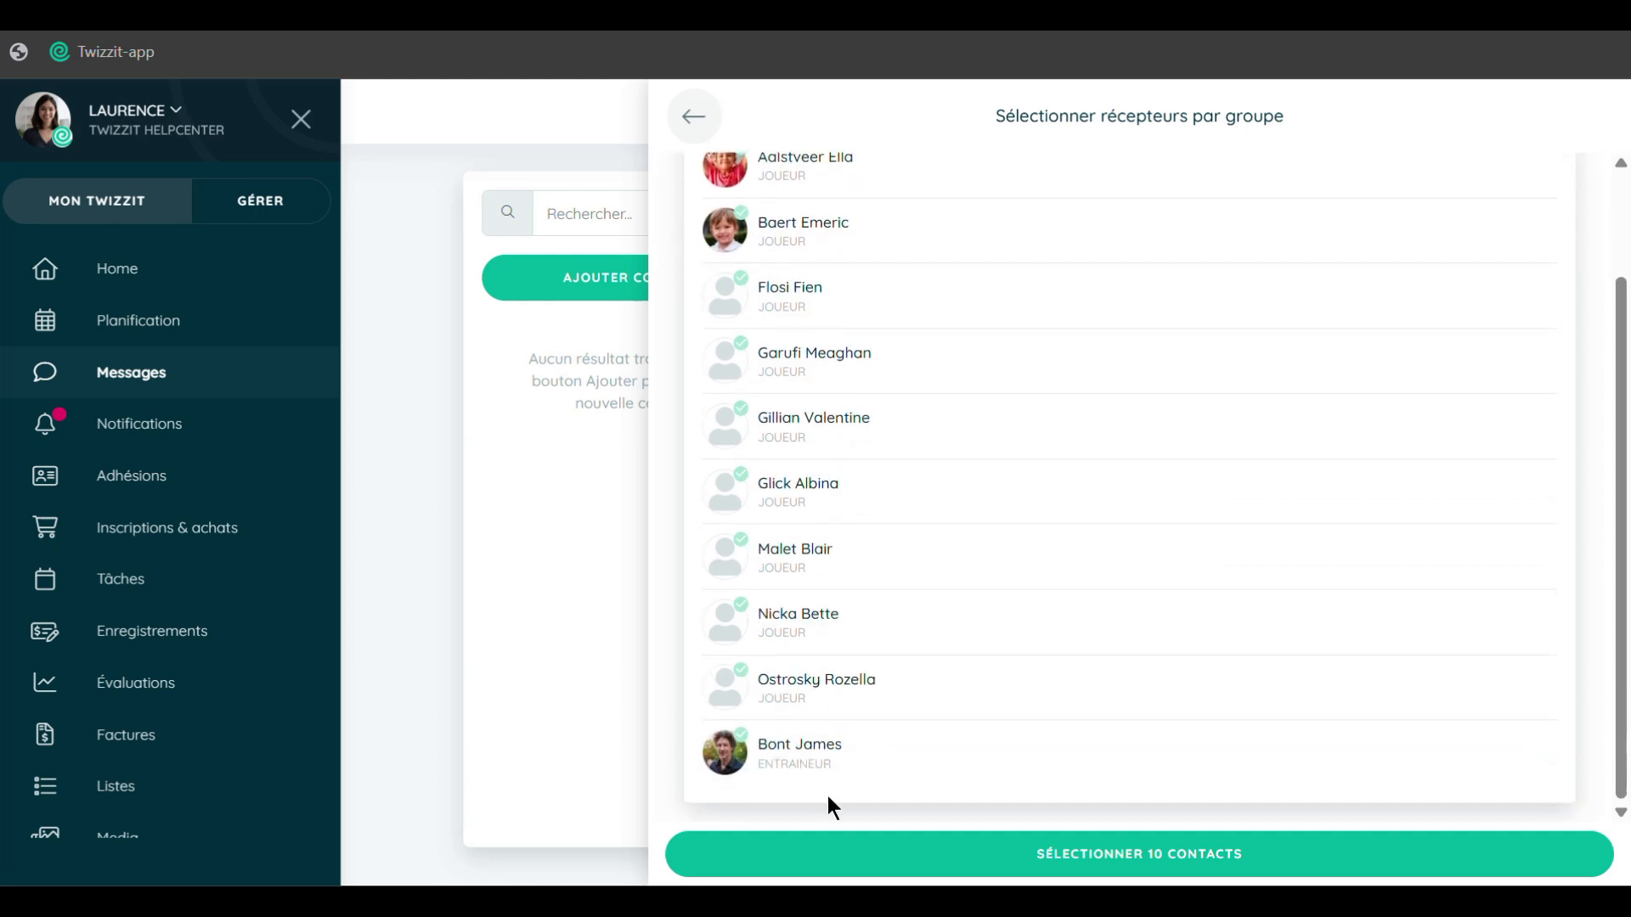
click(1157, 855)
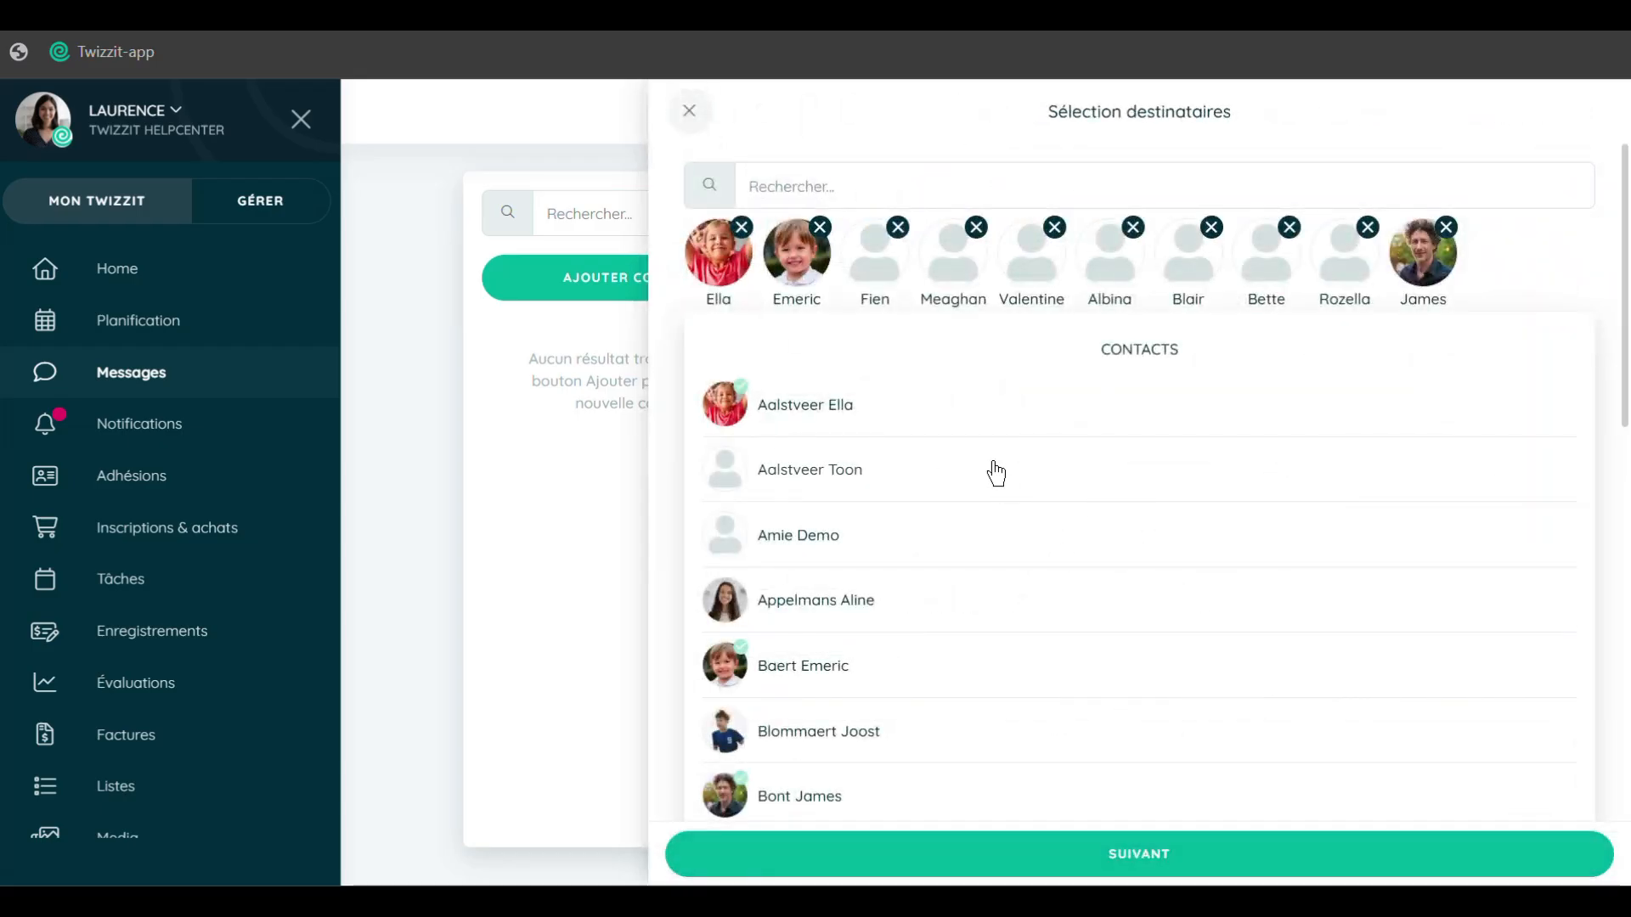
Continue to the conversation details and try the Liste de diffusion option, switching it on and off again.
scroll(996, 473, down, 5)
click(1139, 859)
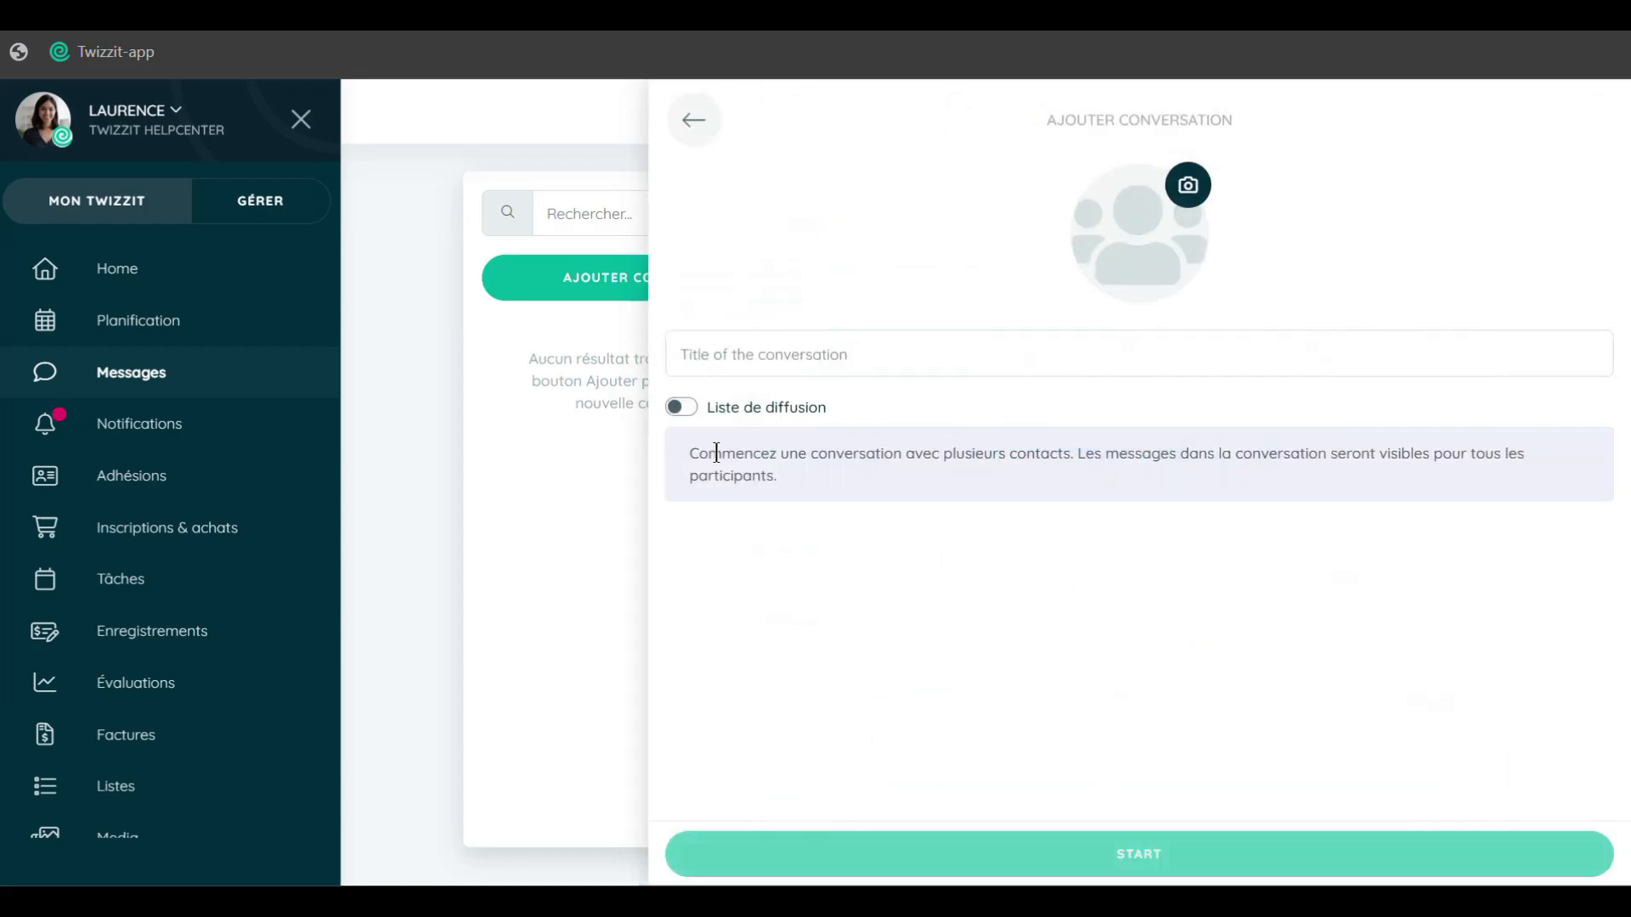
click(681, 410)
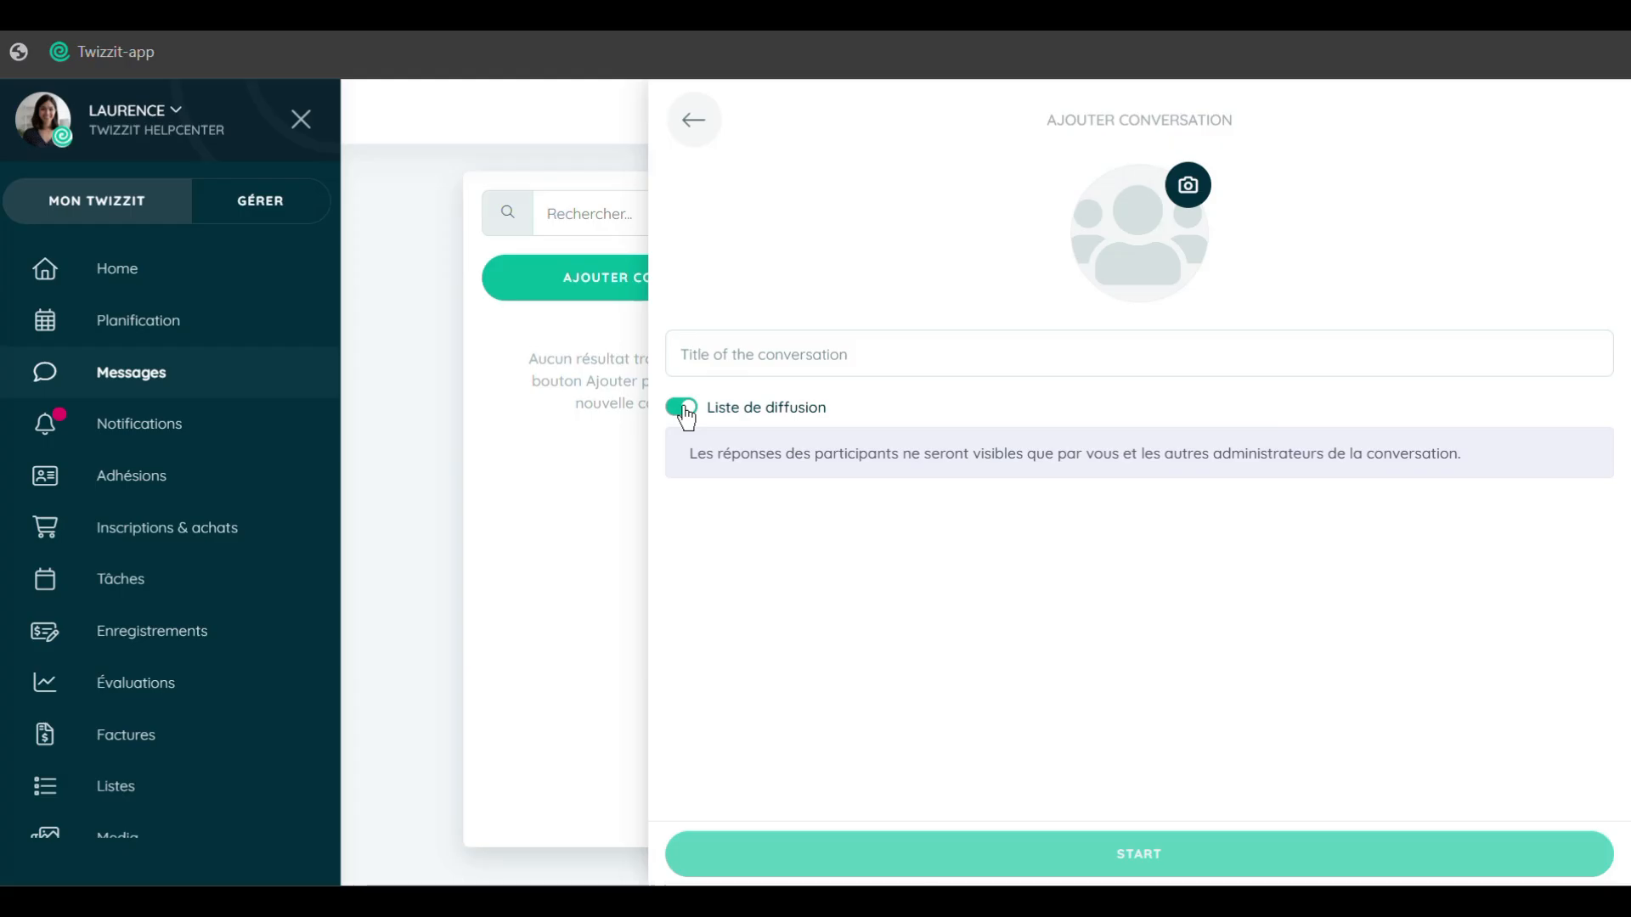
click(683, 409)
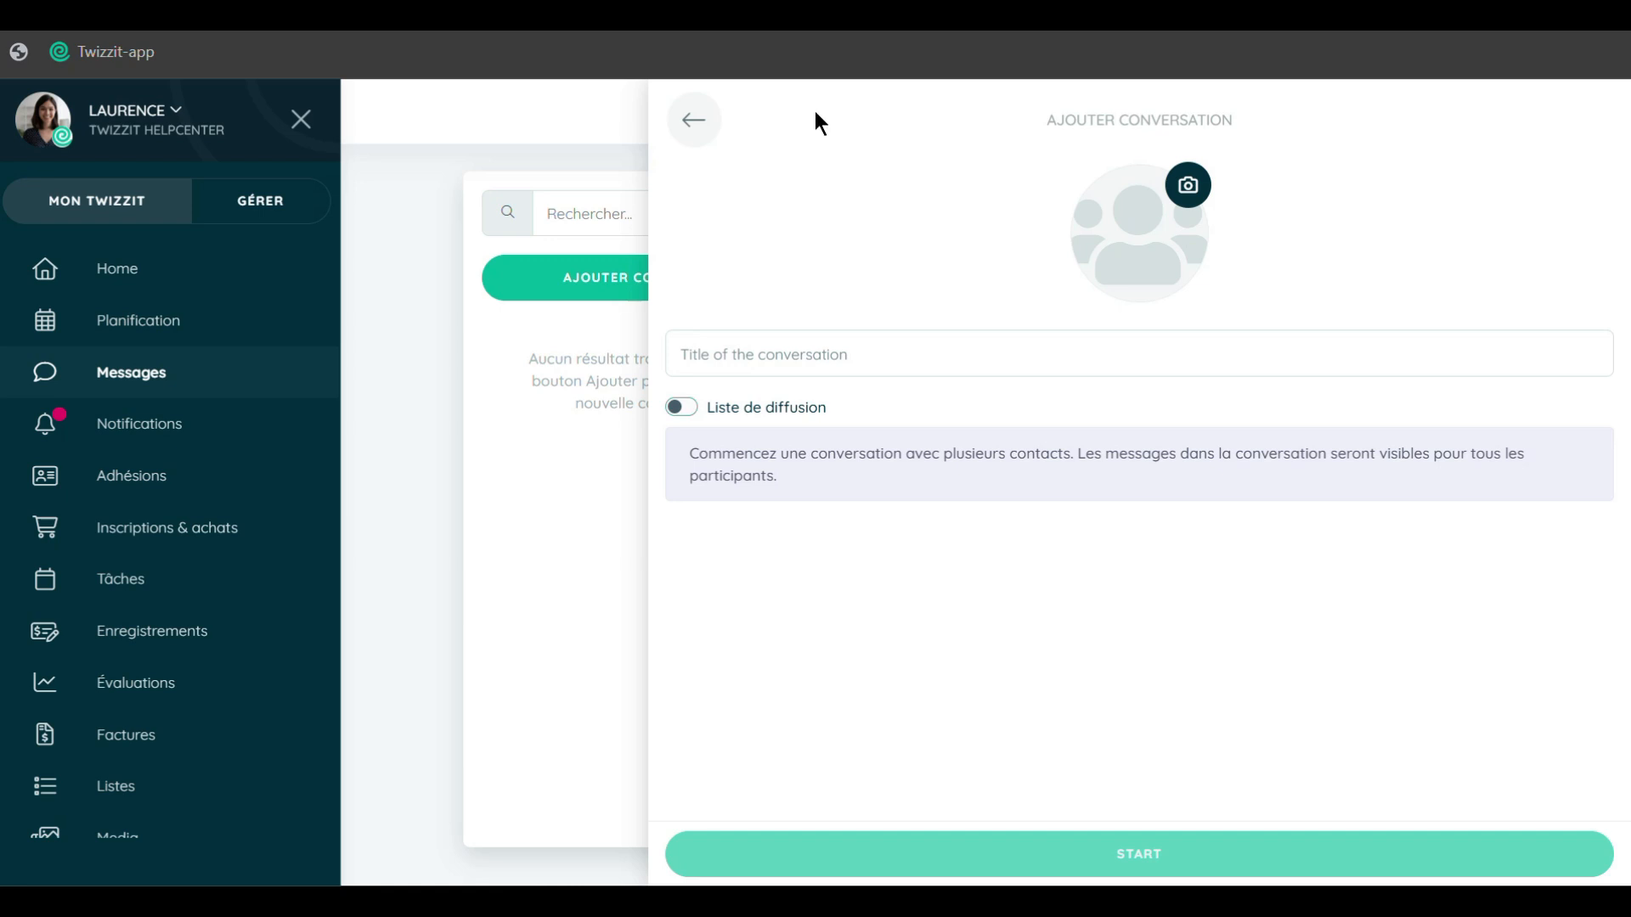
Go to the CRM in the manager area and filter the contacts by the group Dames A (2024-2025).
click(272, 219)
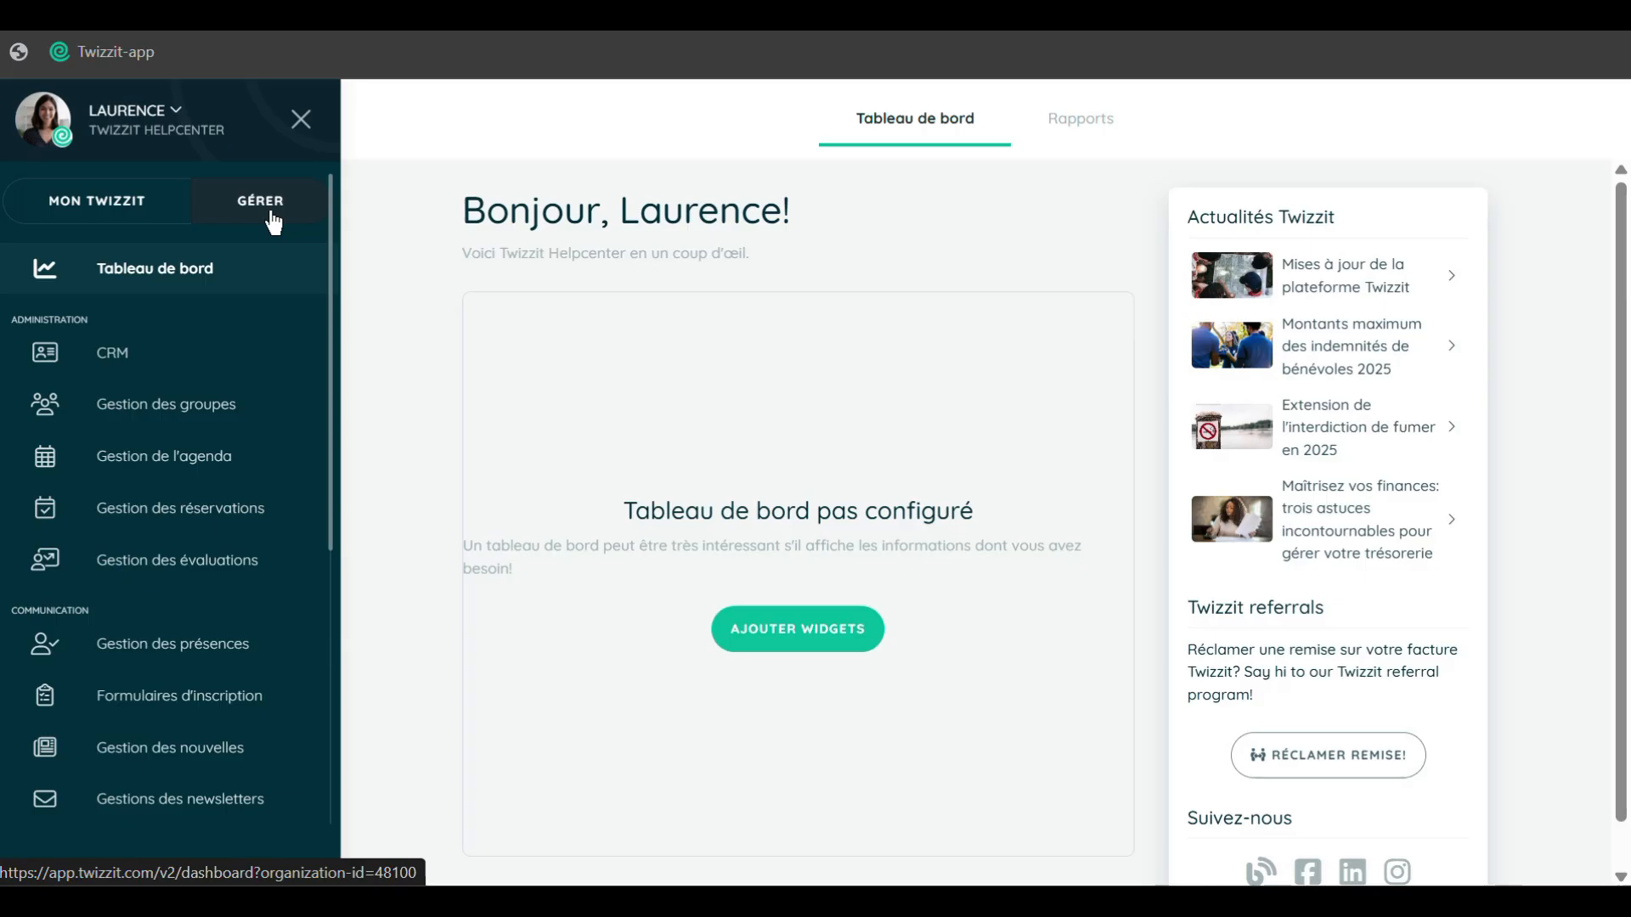
click(153, 353)
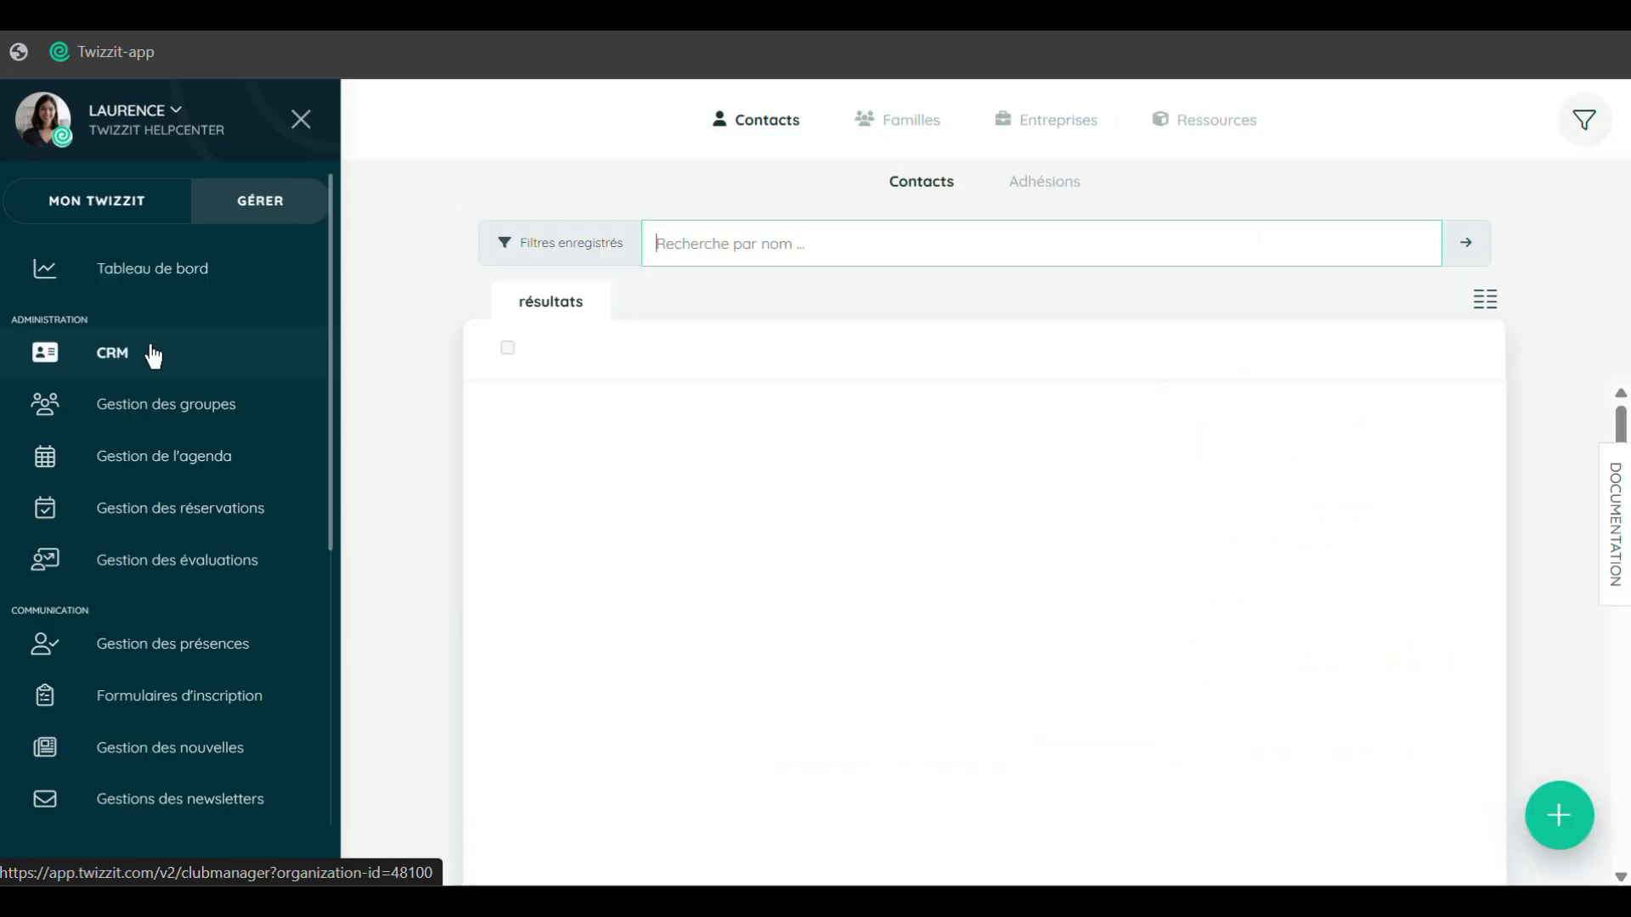
click(1581, 145)
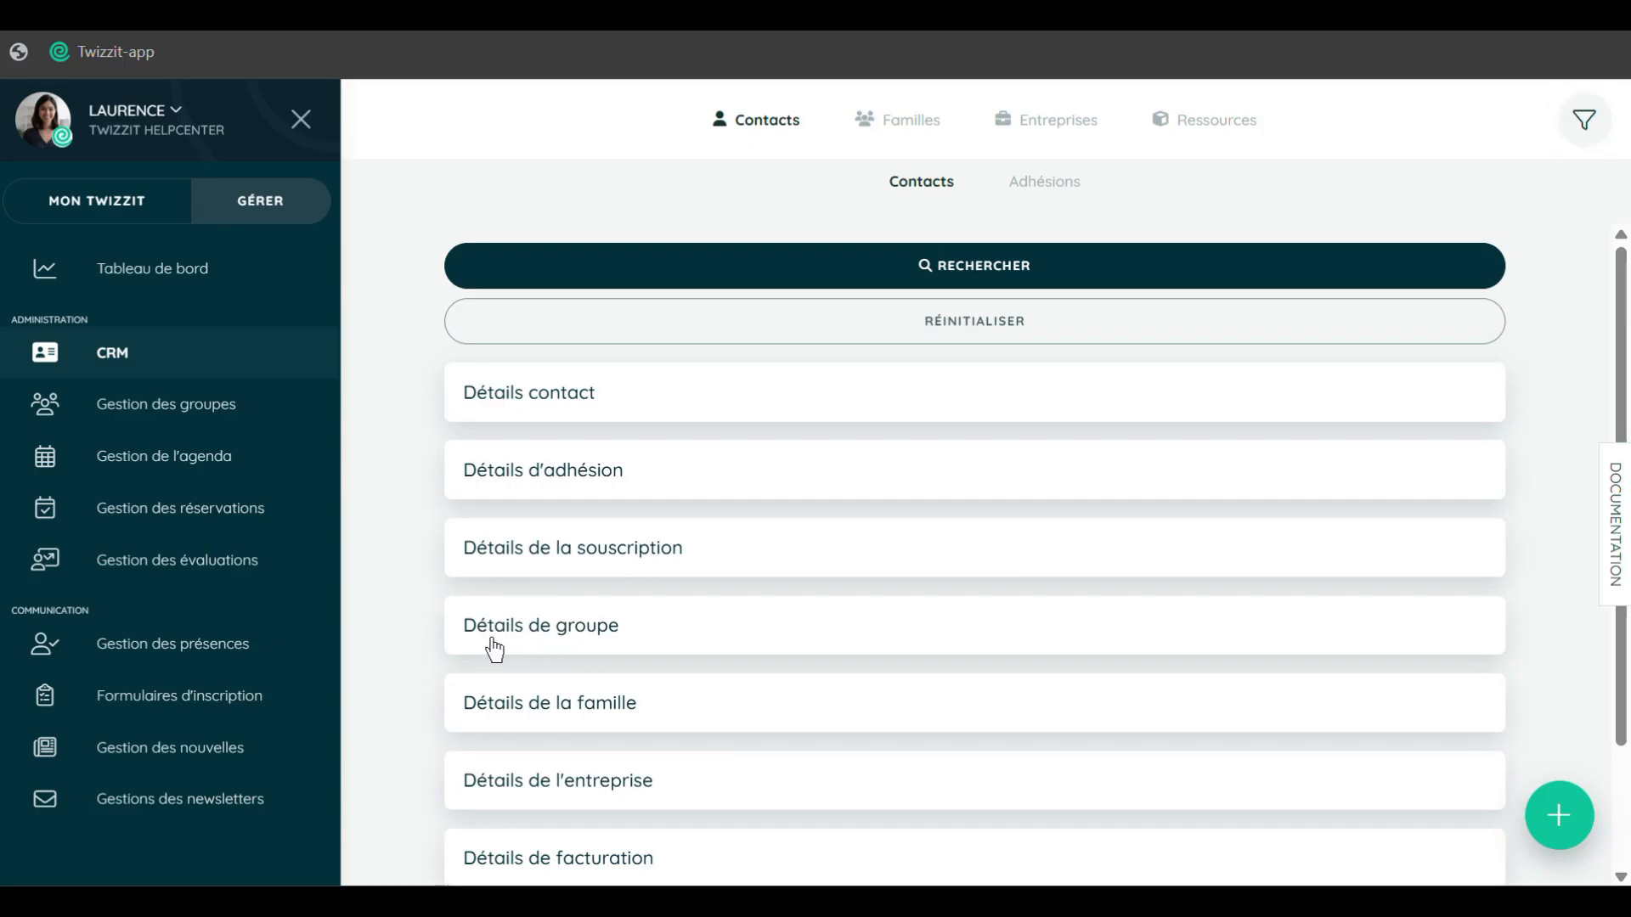
click(594, 641)
scroll(765, 628, down, 2)
click(679, 637)
text(dam)
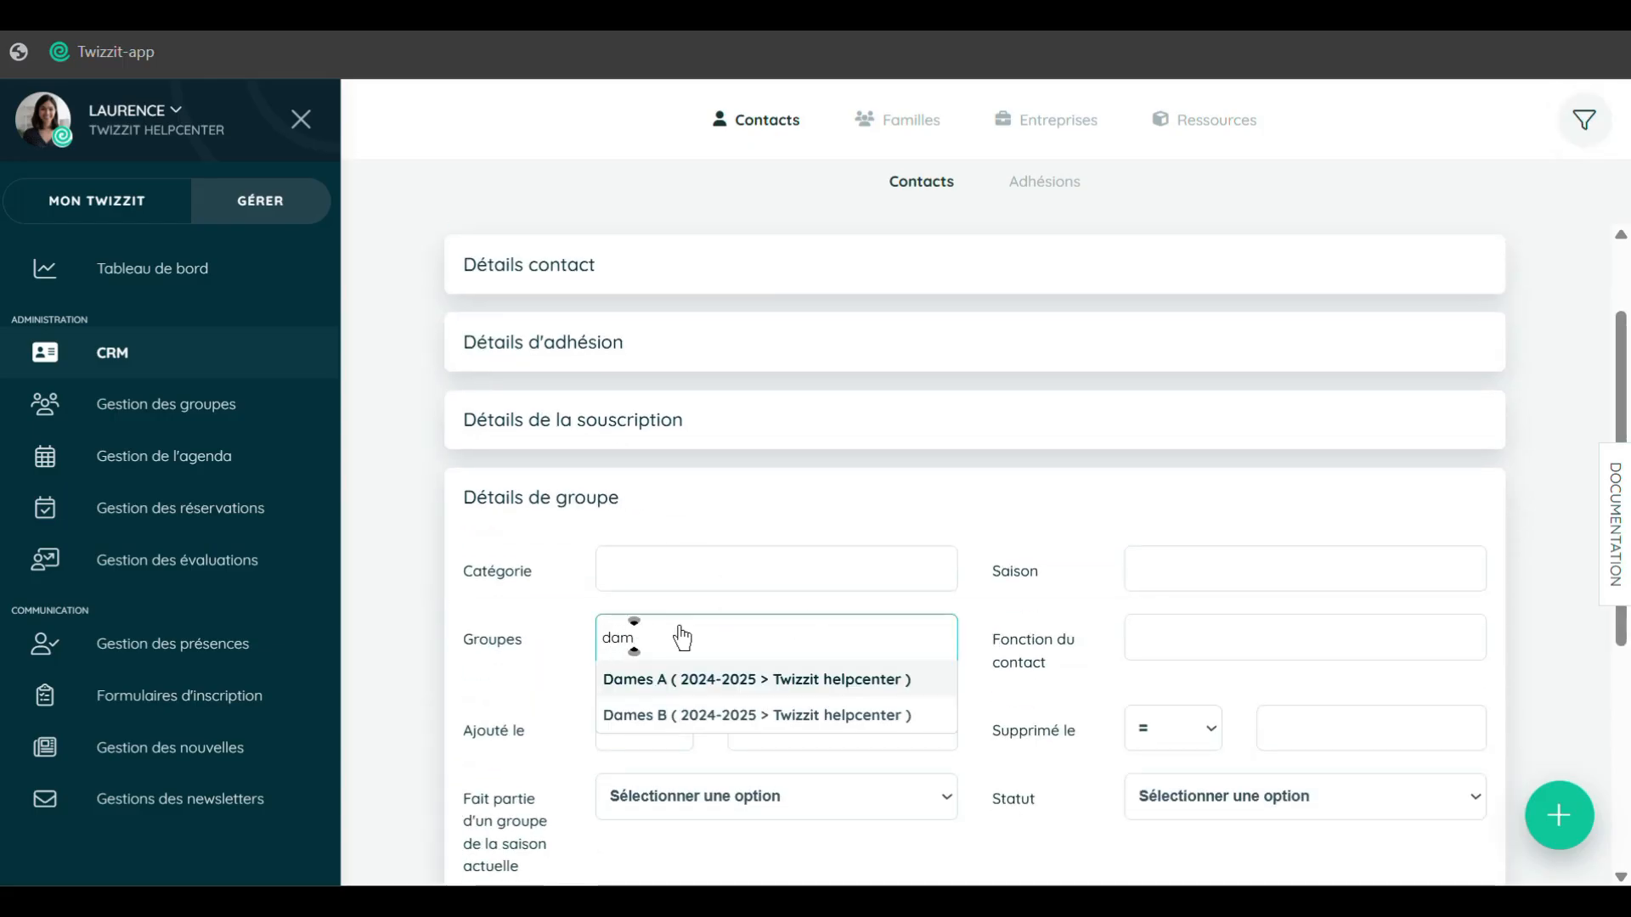
click(710, 679)
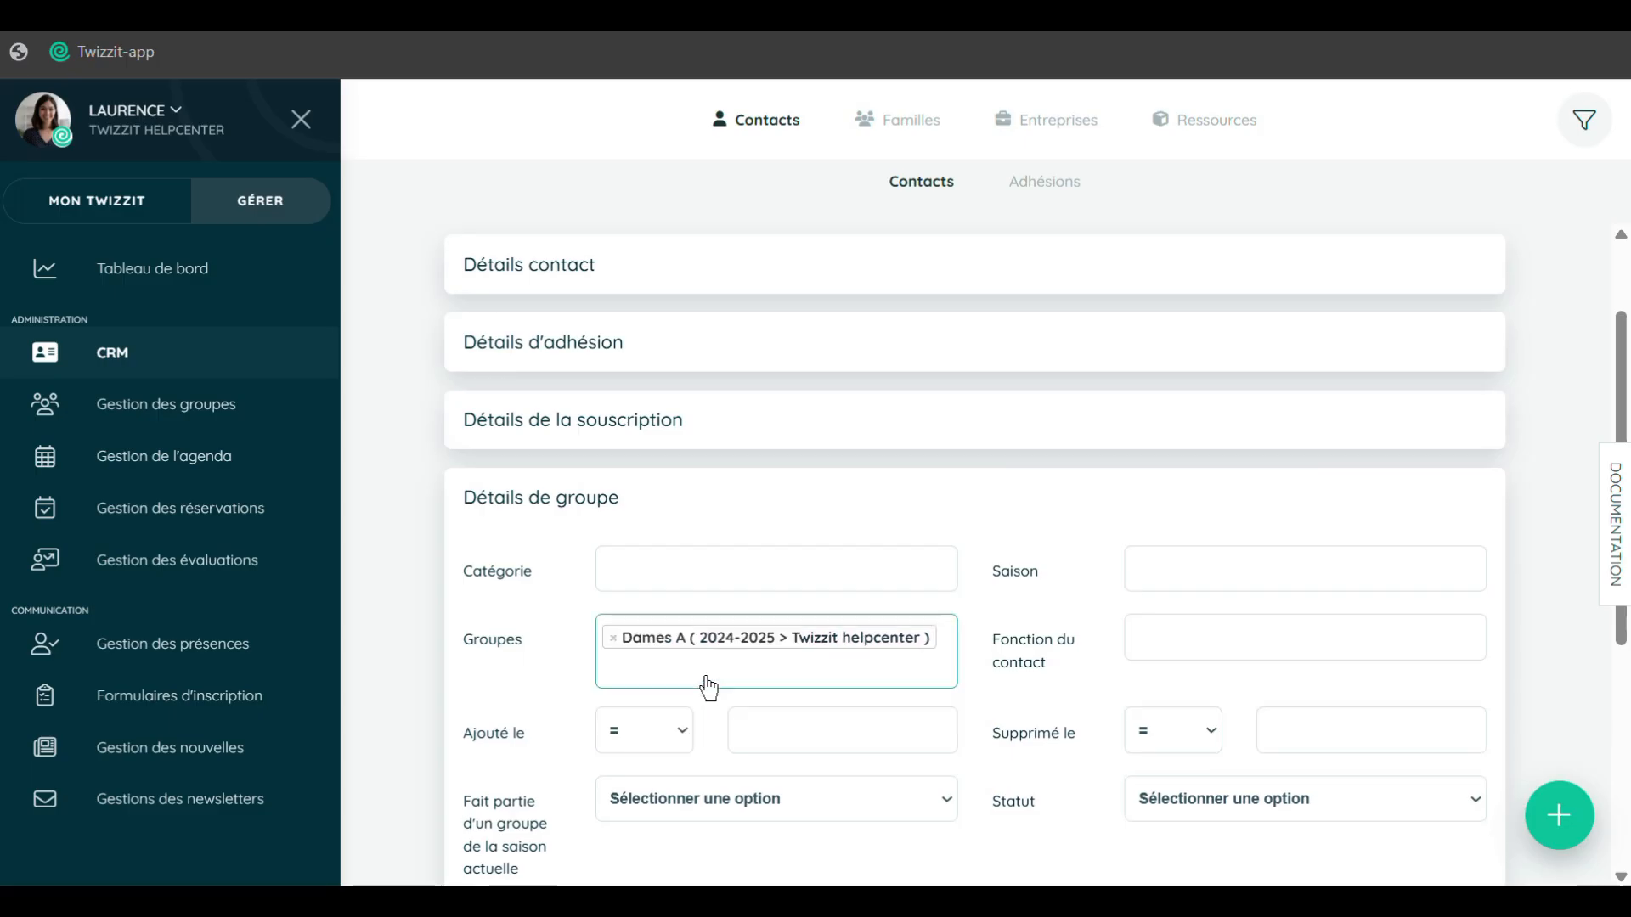
key(Return)
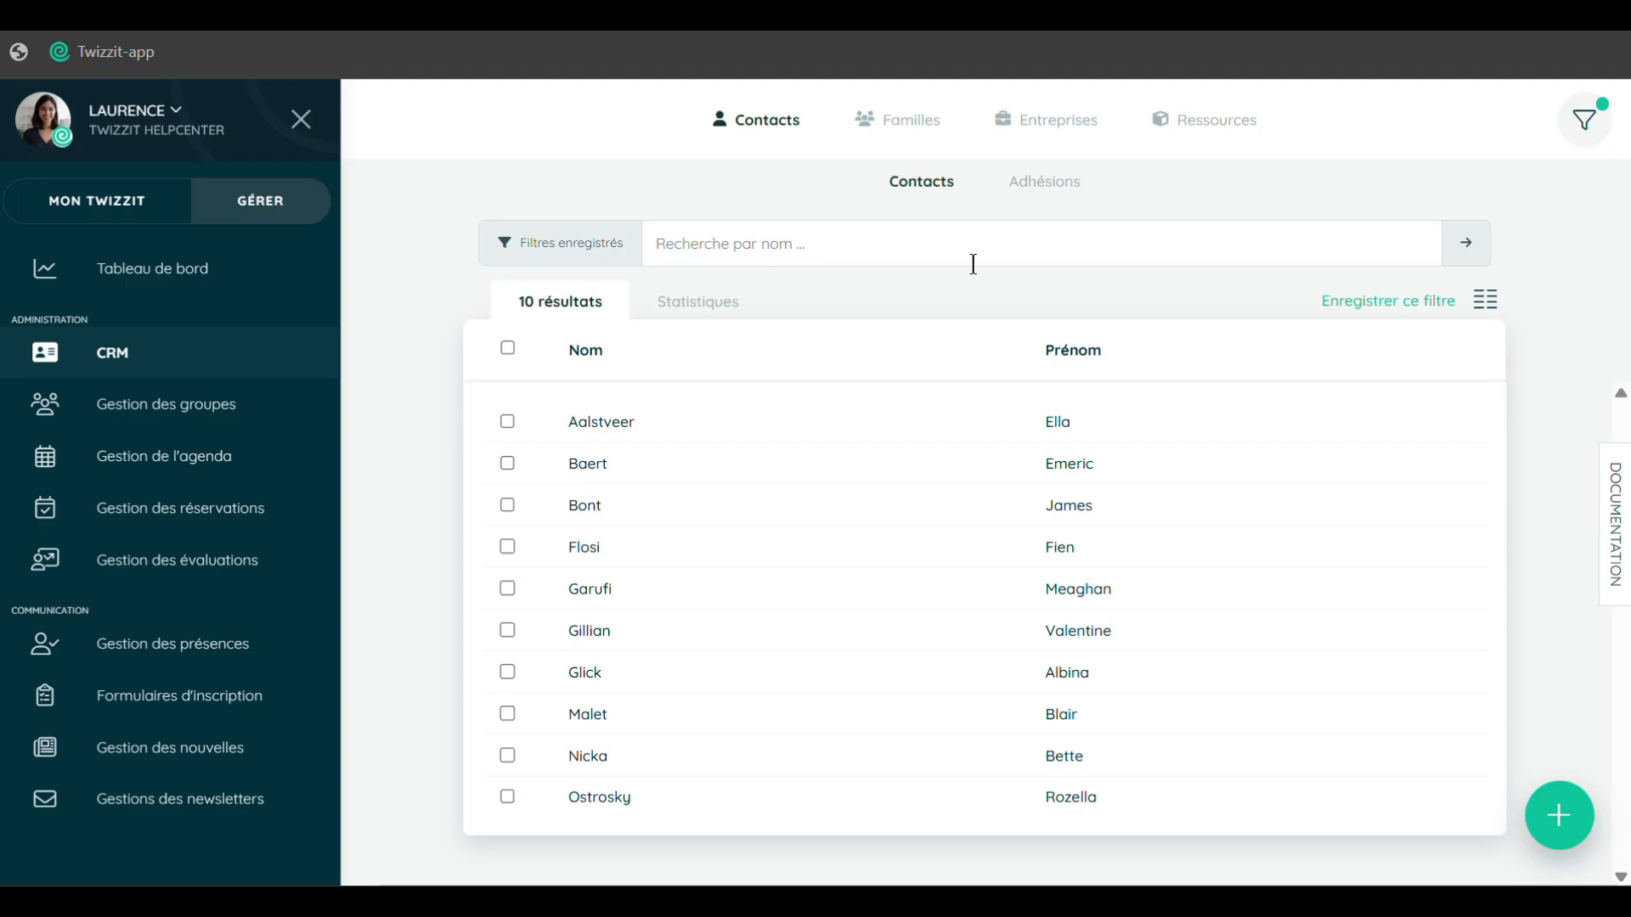
Replace the group filter with the contact function Entraineur and search the contacts again.
click(1584, 120)
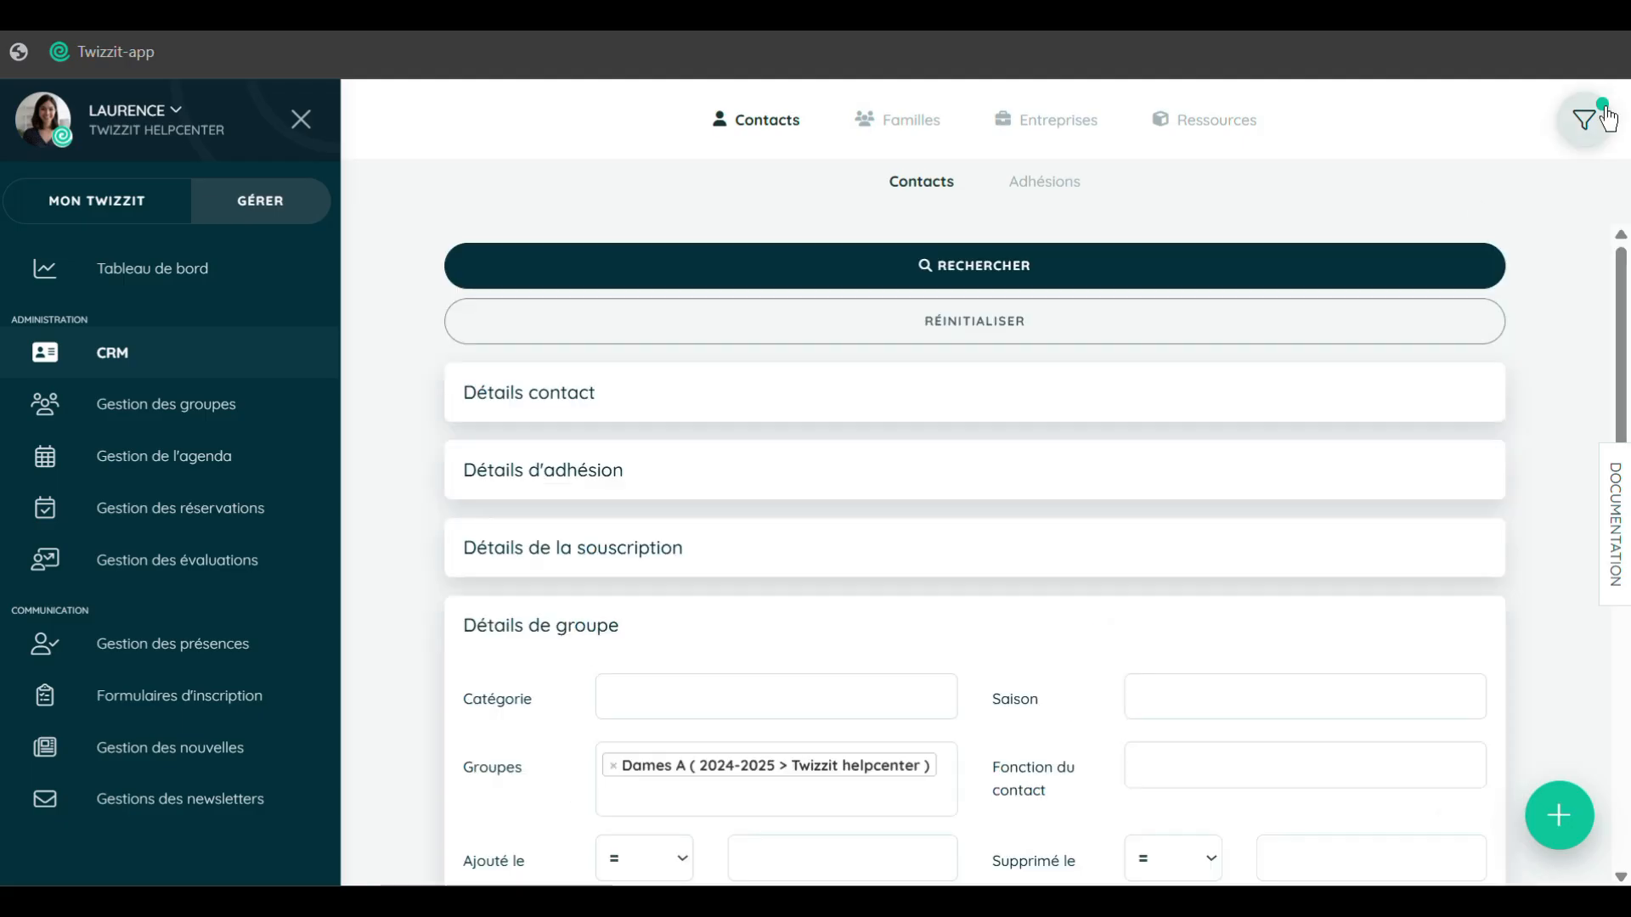
click(613, 766)
click(1169, 768)
text(tr)
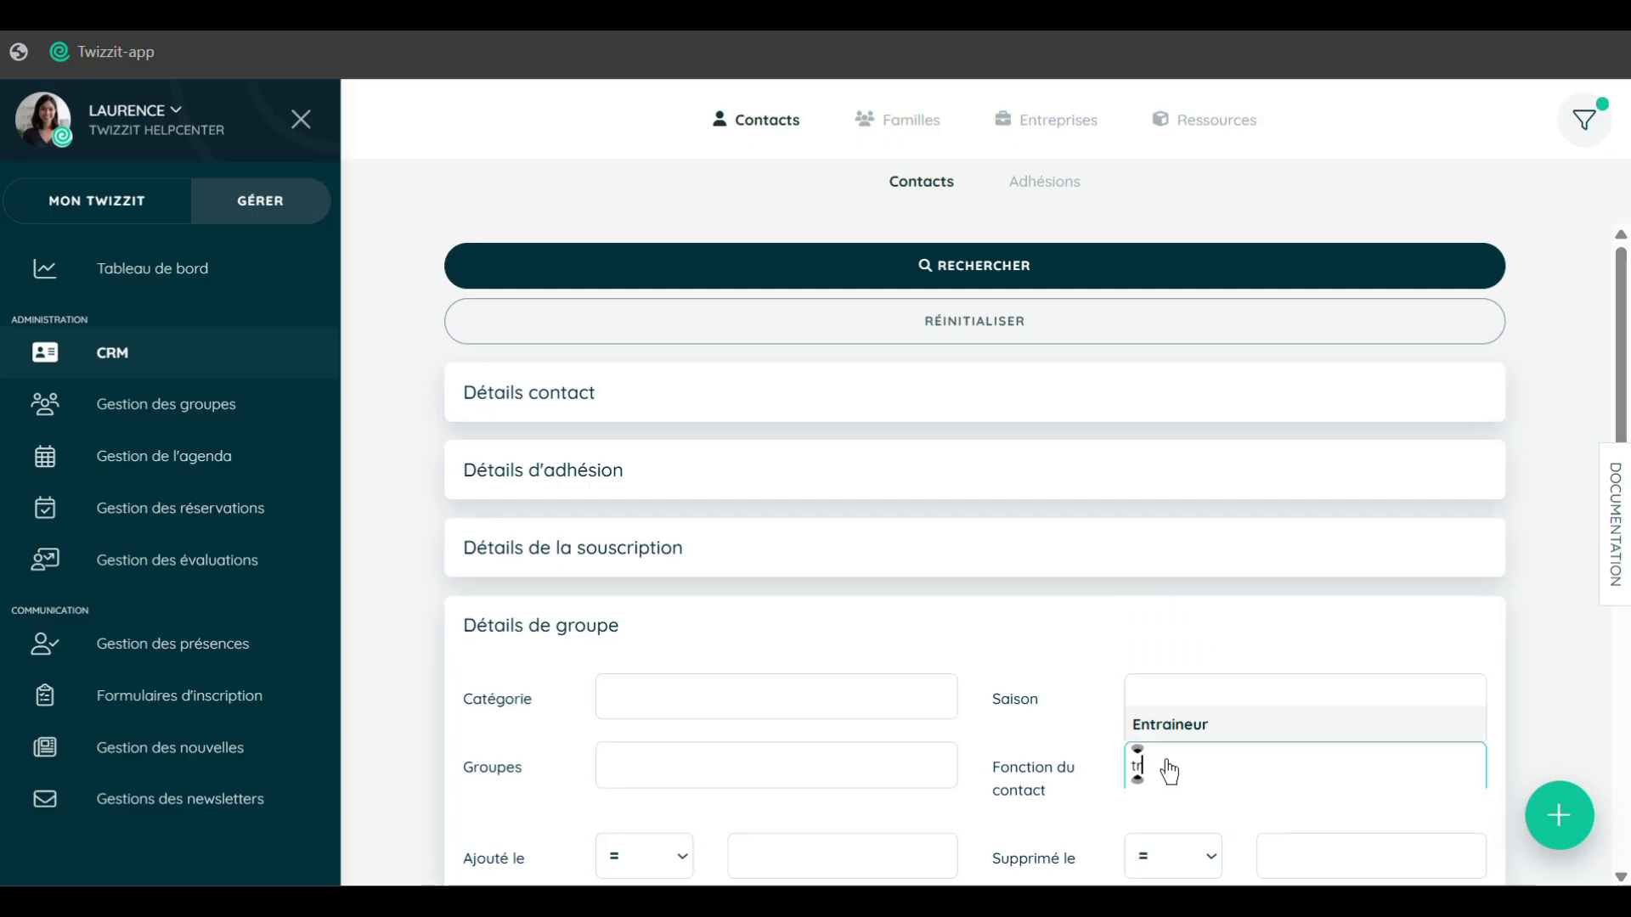
click(1168, 724)
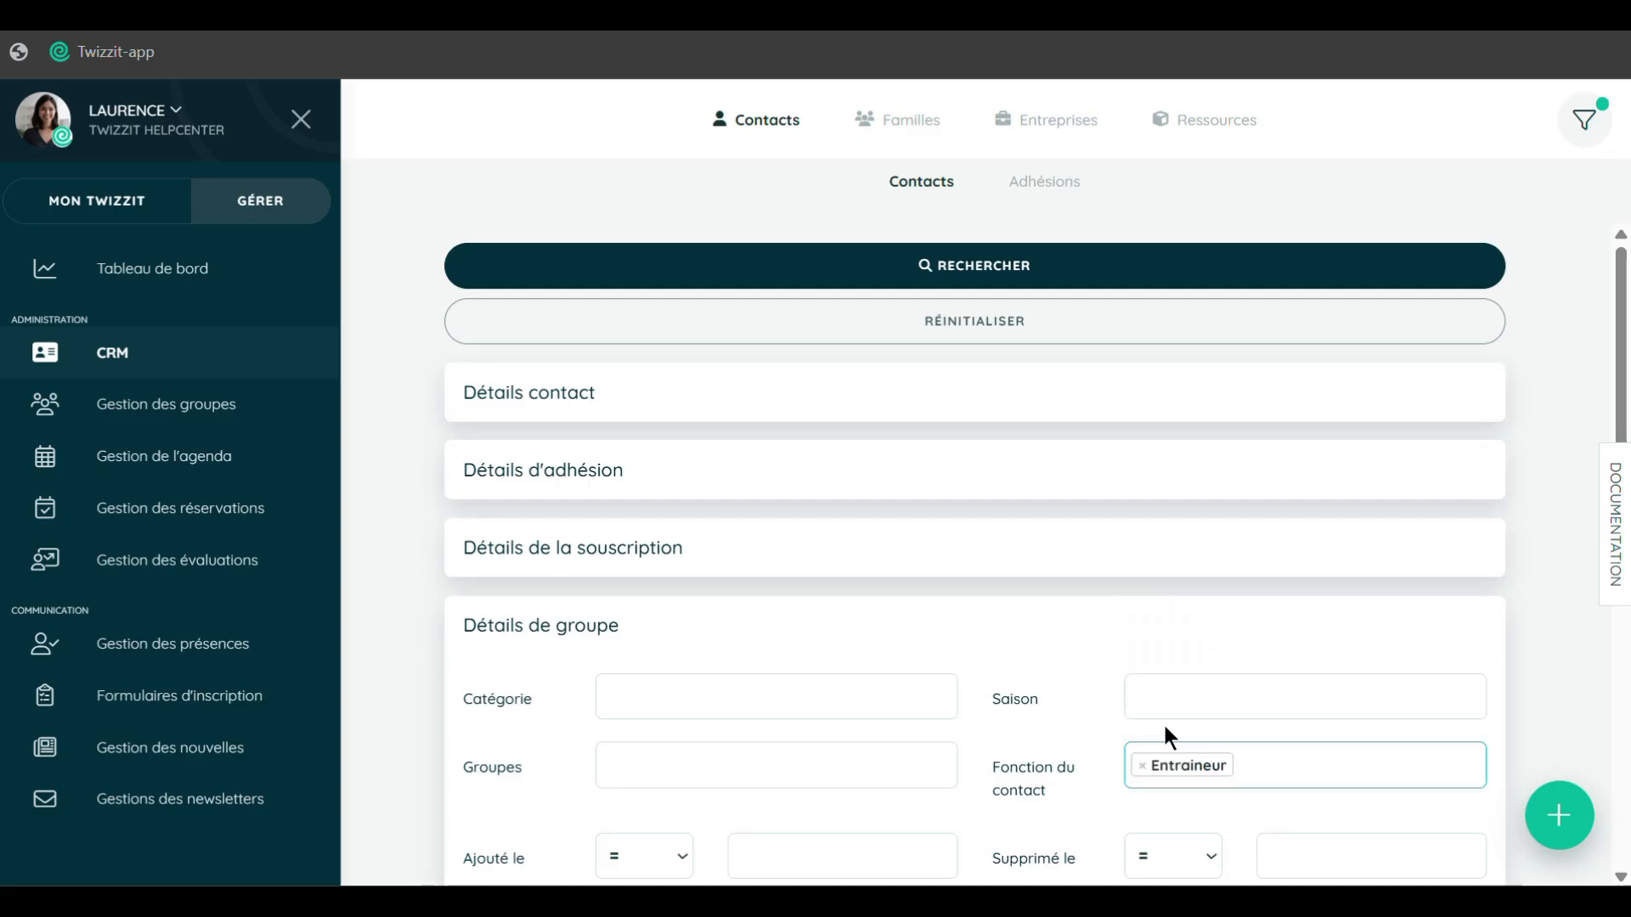
click(1041, 267)
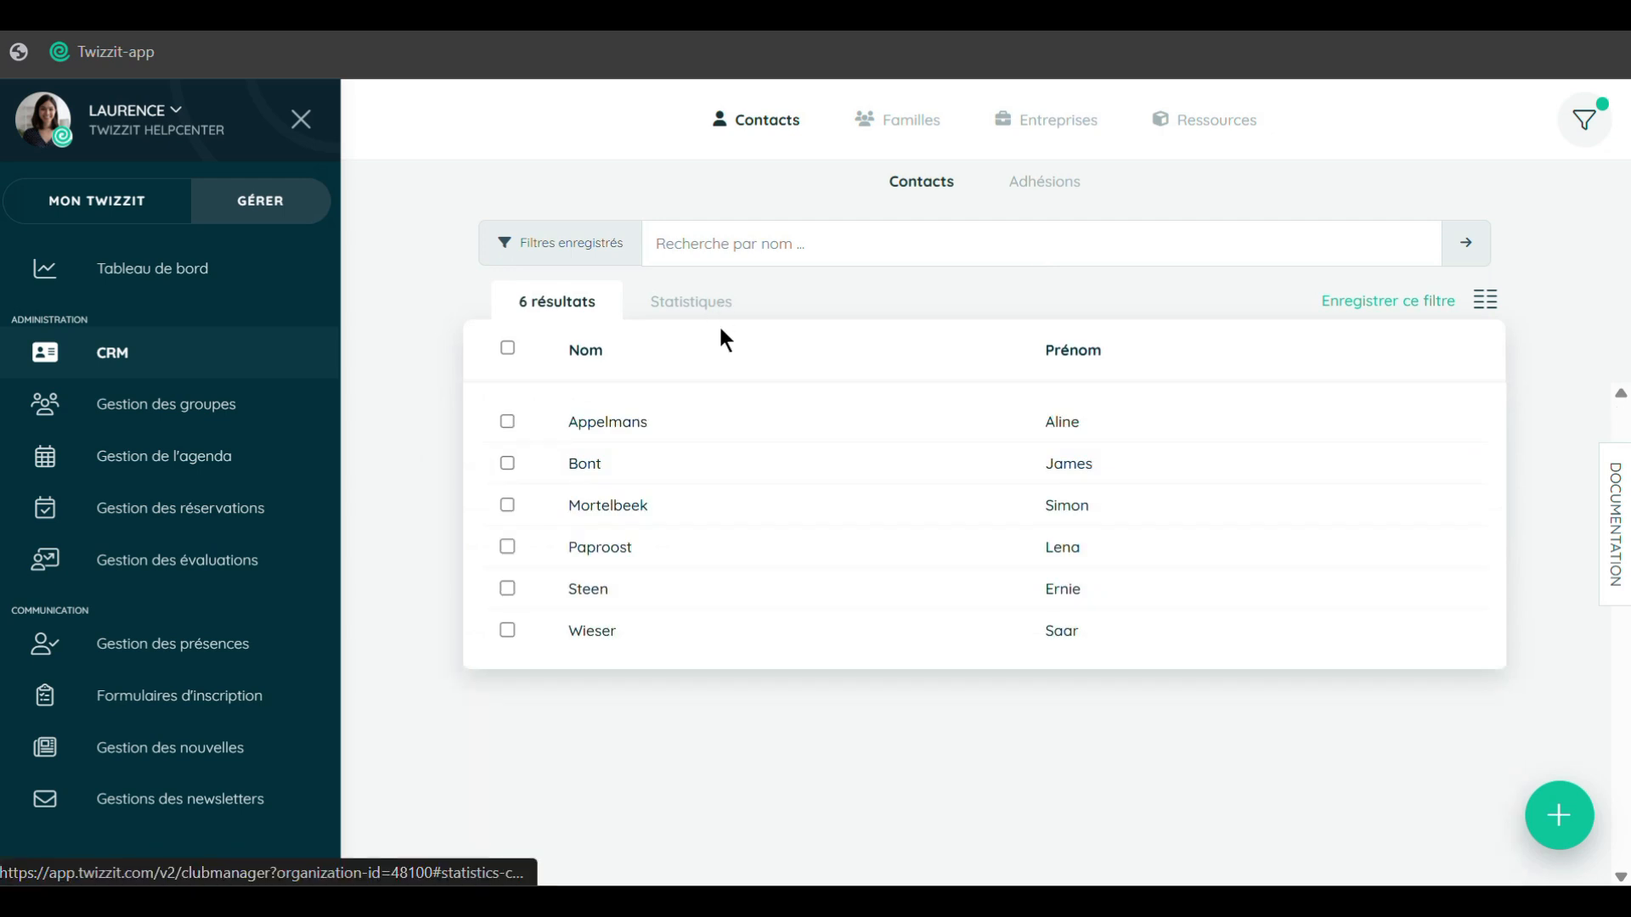
Open newsletter management and look through the remaining management sections.
click(246, 798)
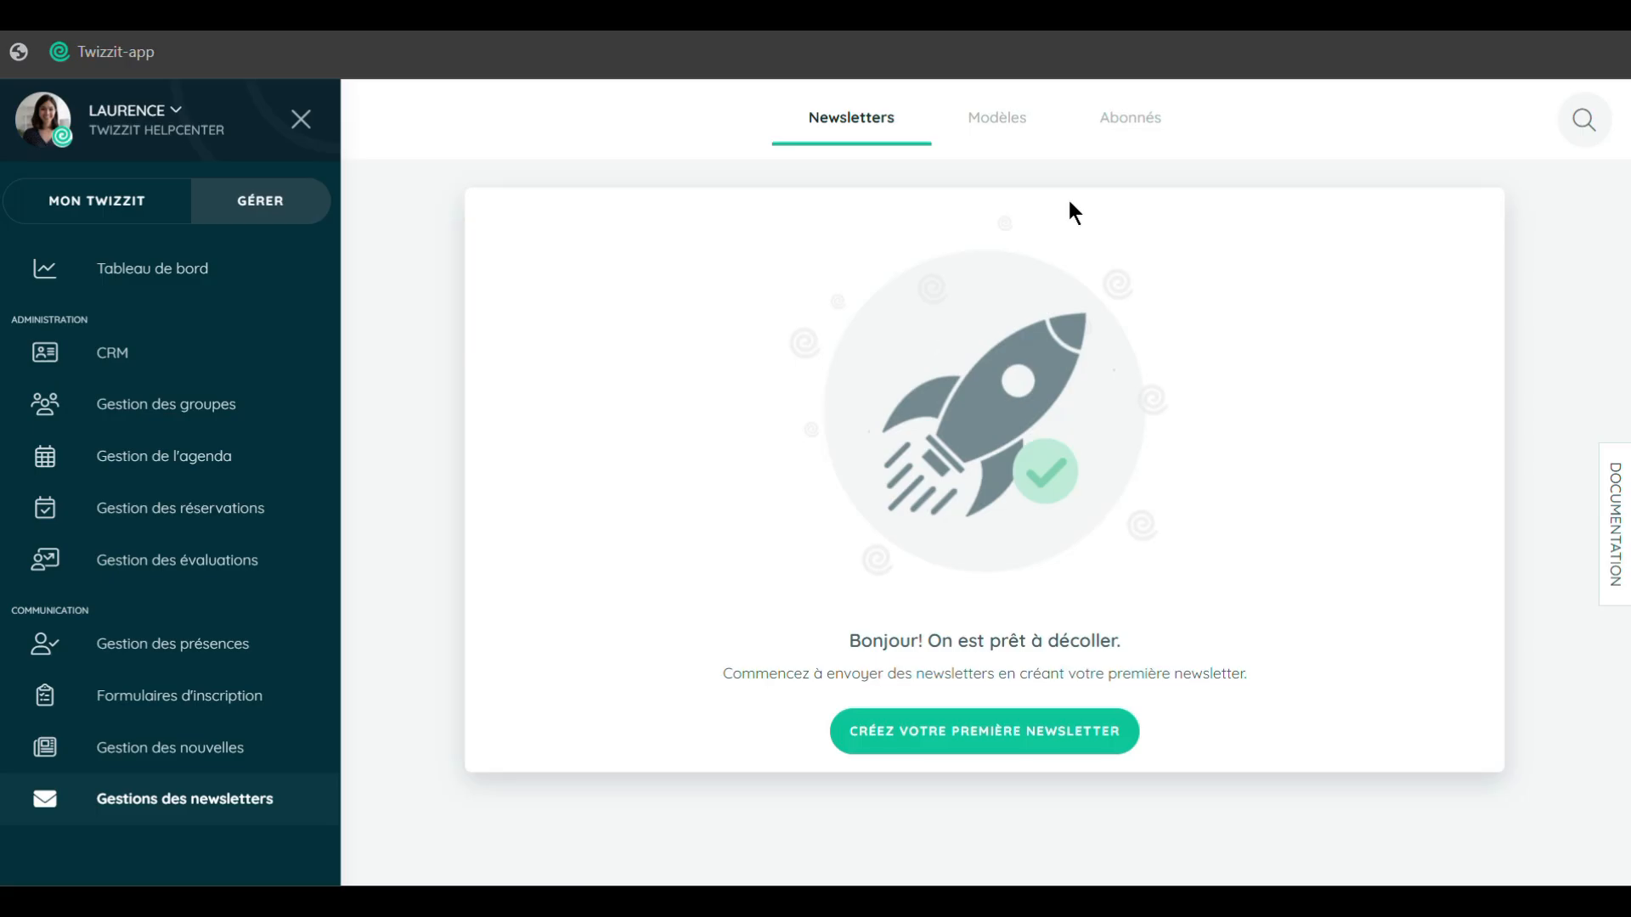
scroll(229, 601, down, 5)
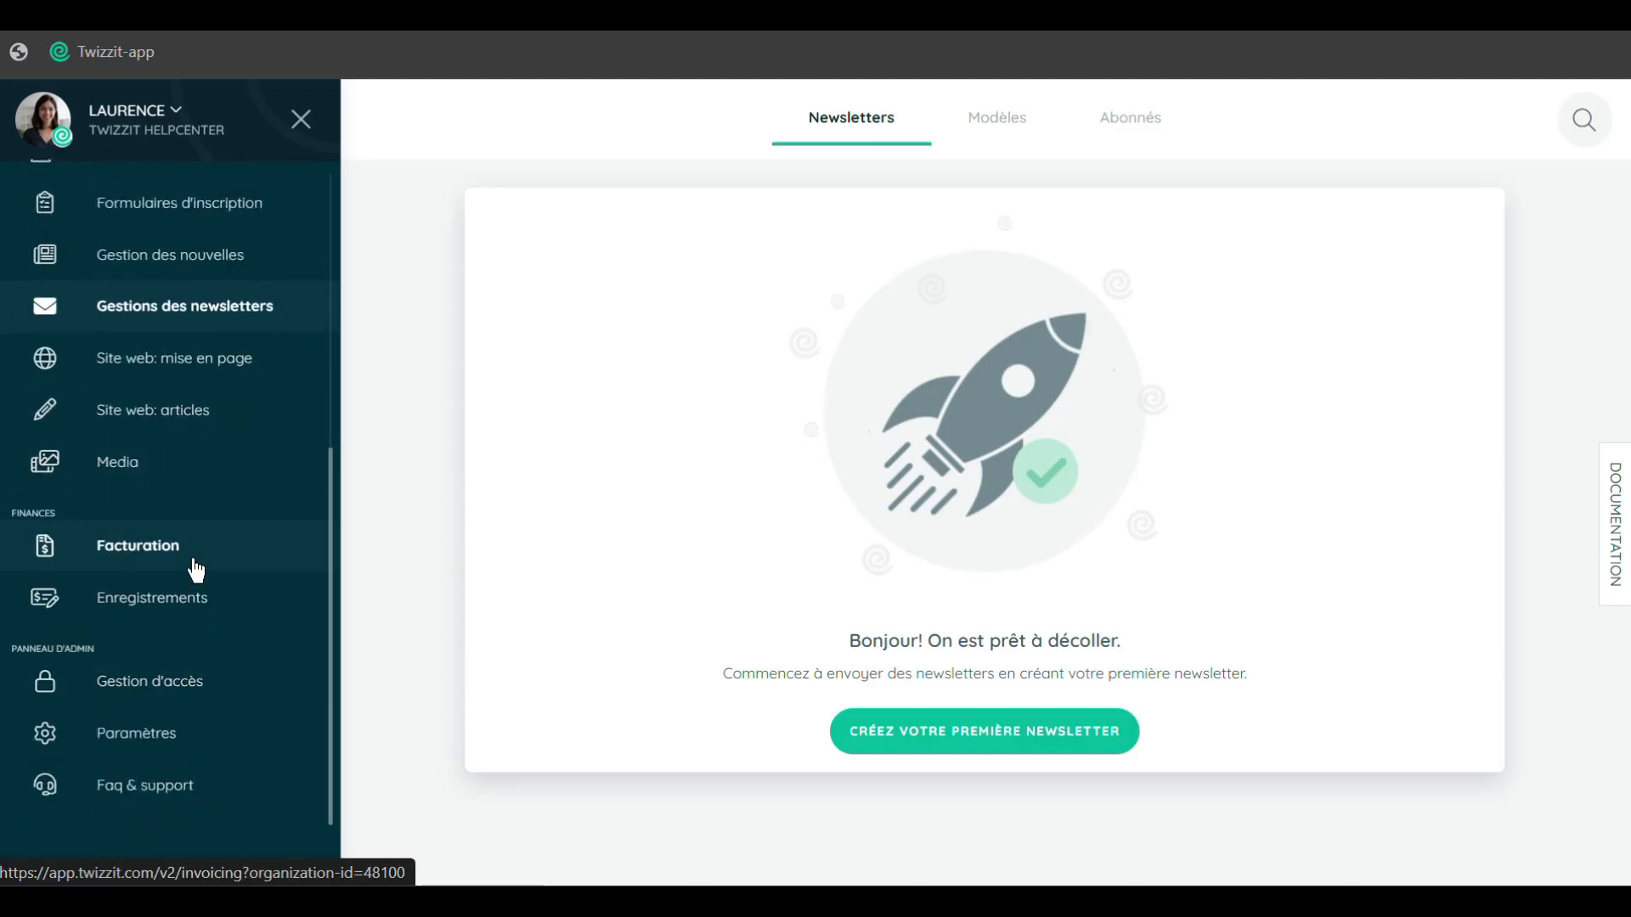
Go to the Facturation section and look through its documentation on invoicing membership fees.
click(190, 556)
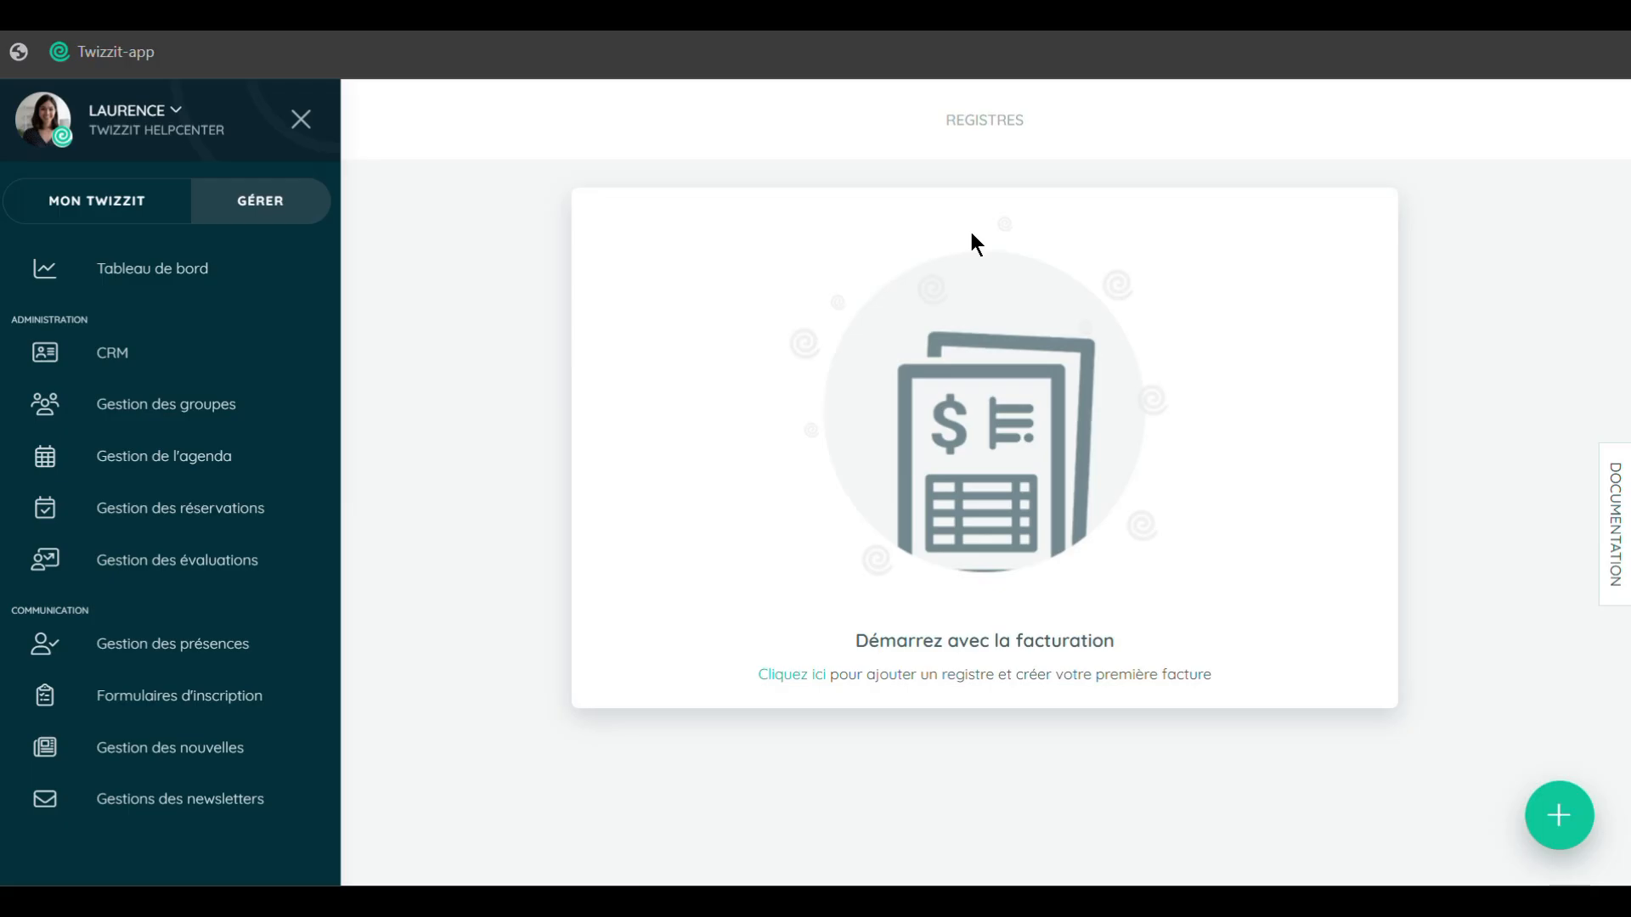
scroll(302, 596, down, 2)
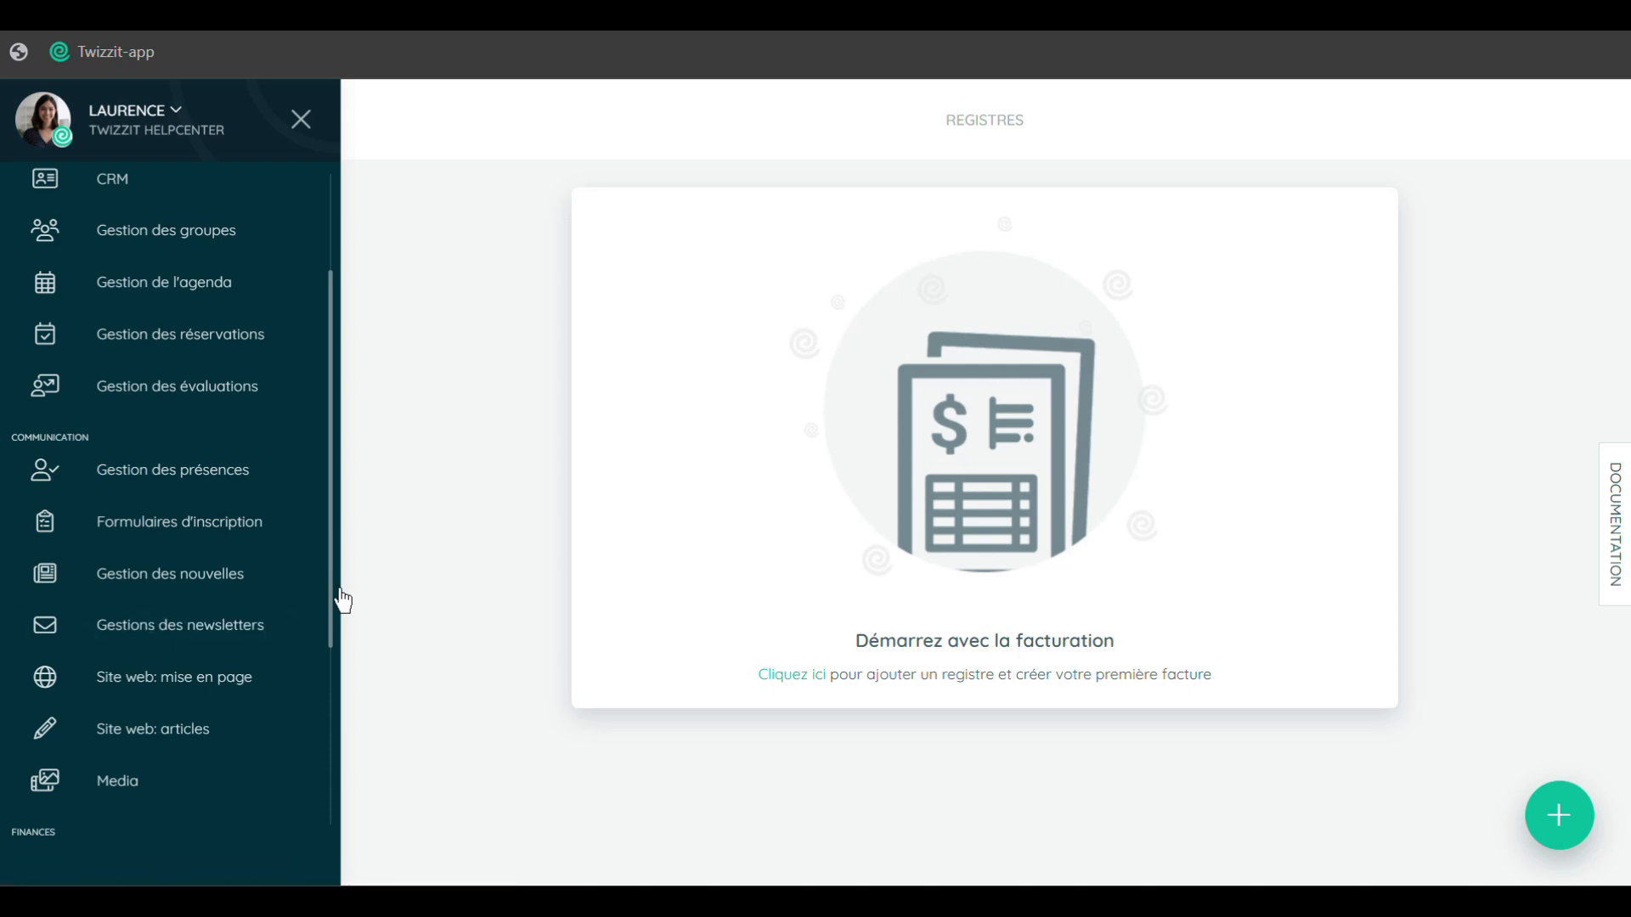
scroll(210, 666, down, 1)
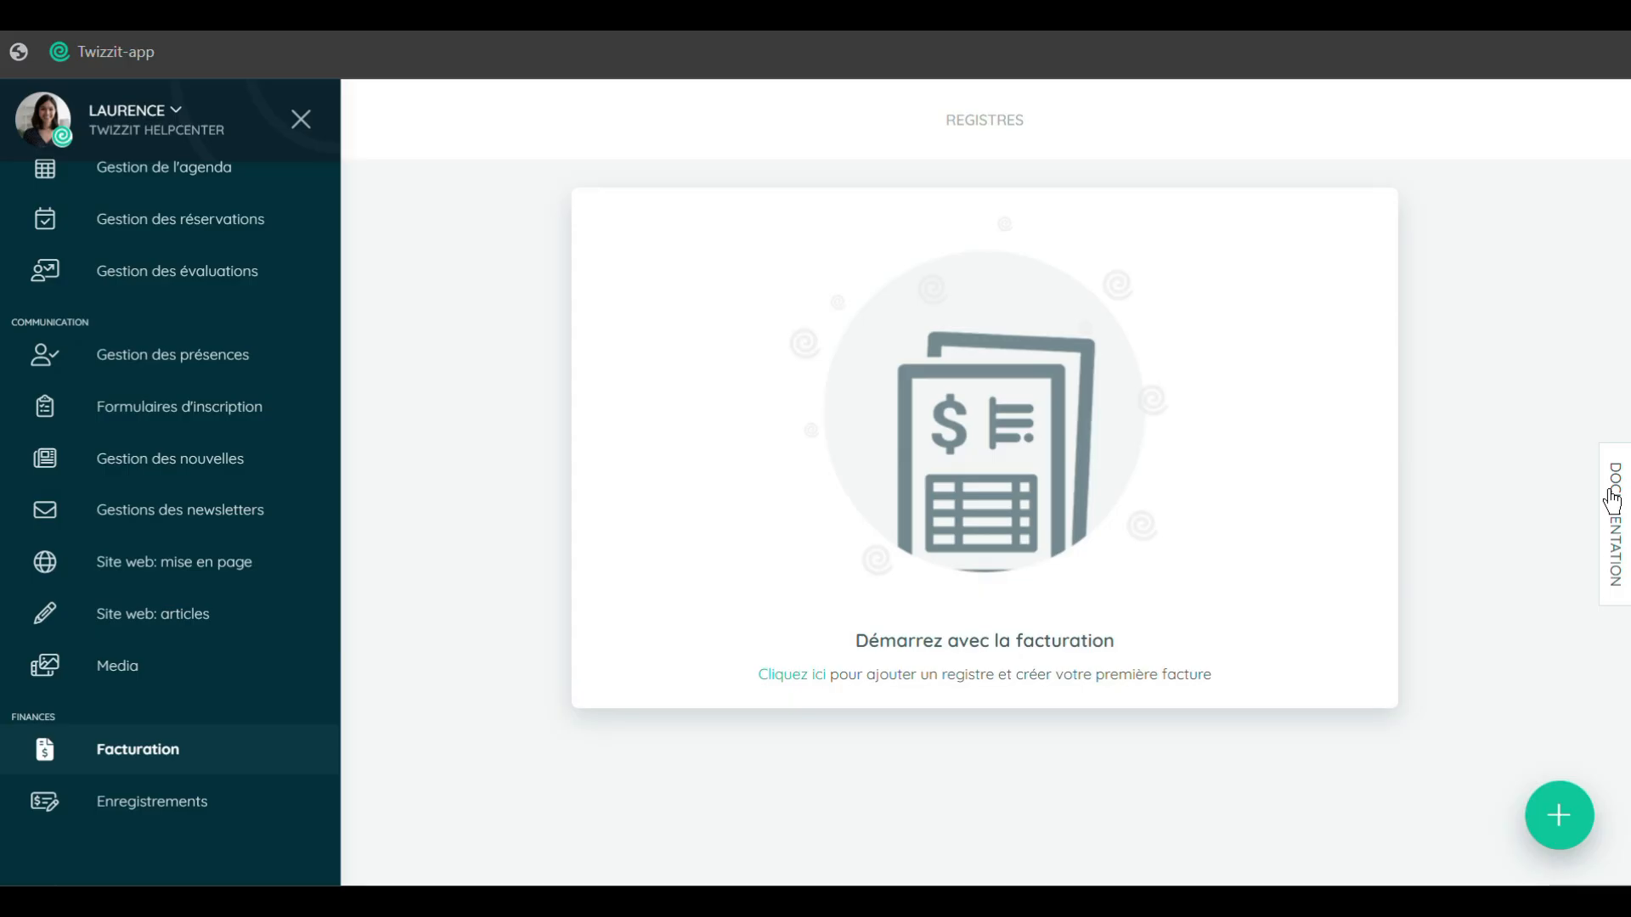
click(1612, 501)
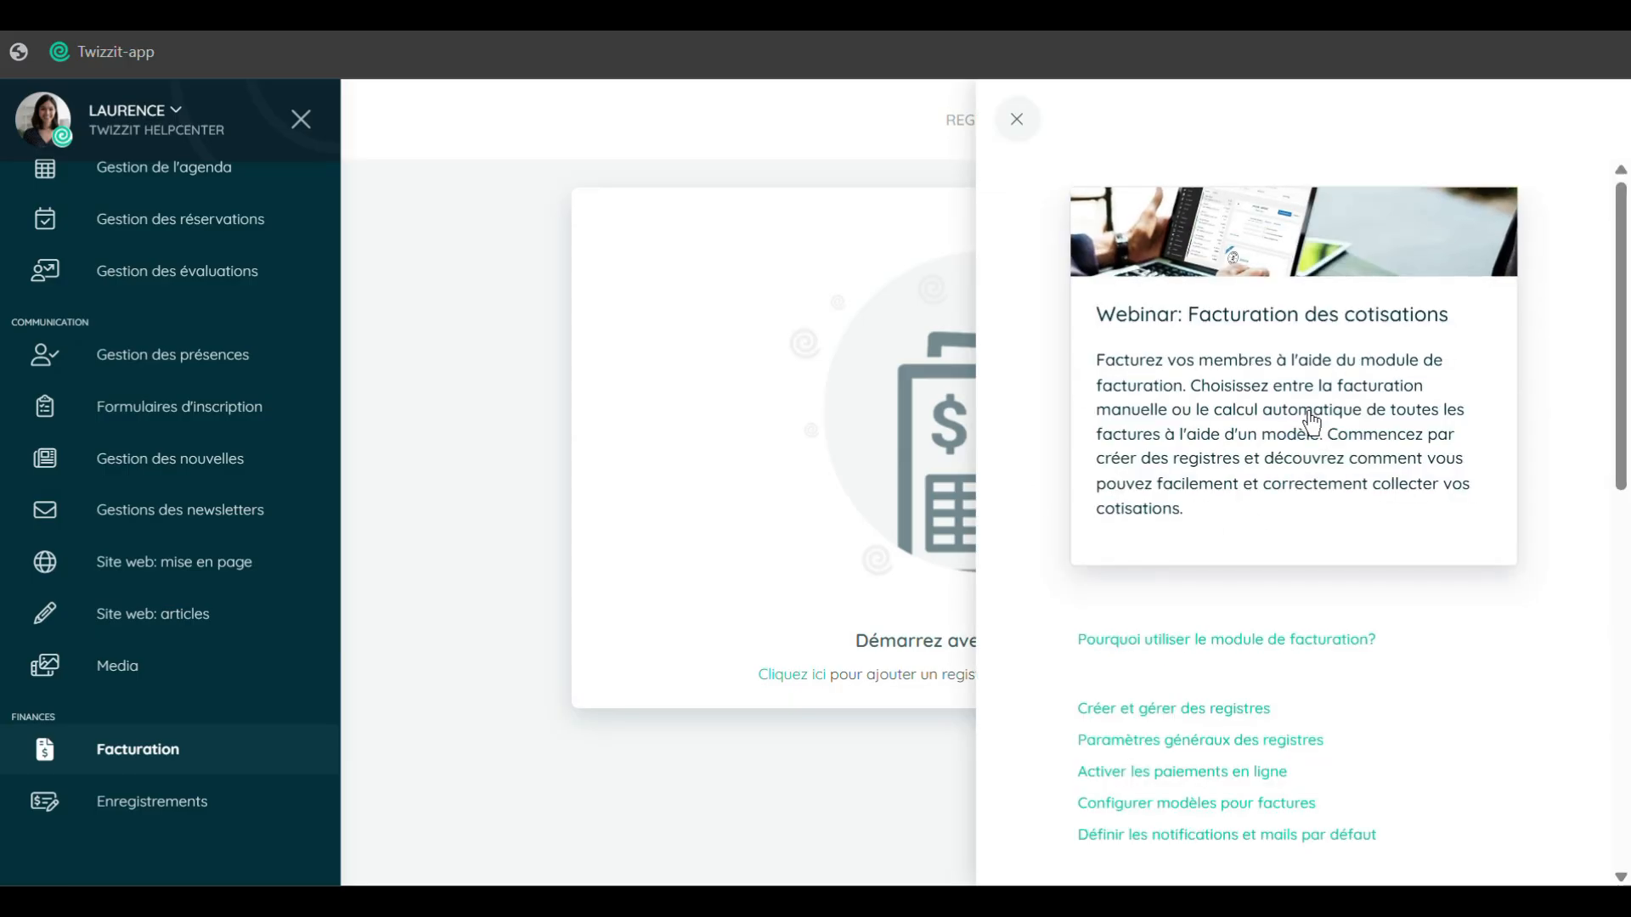
scroll(1312, 422, down, 6)
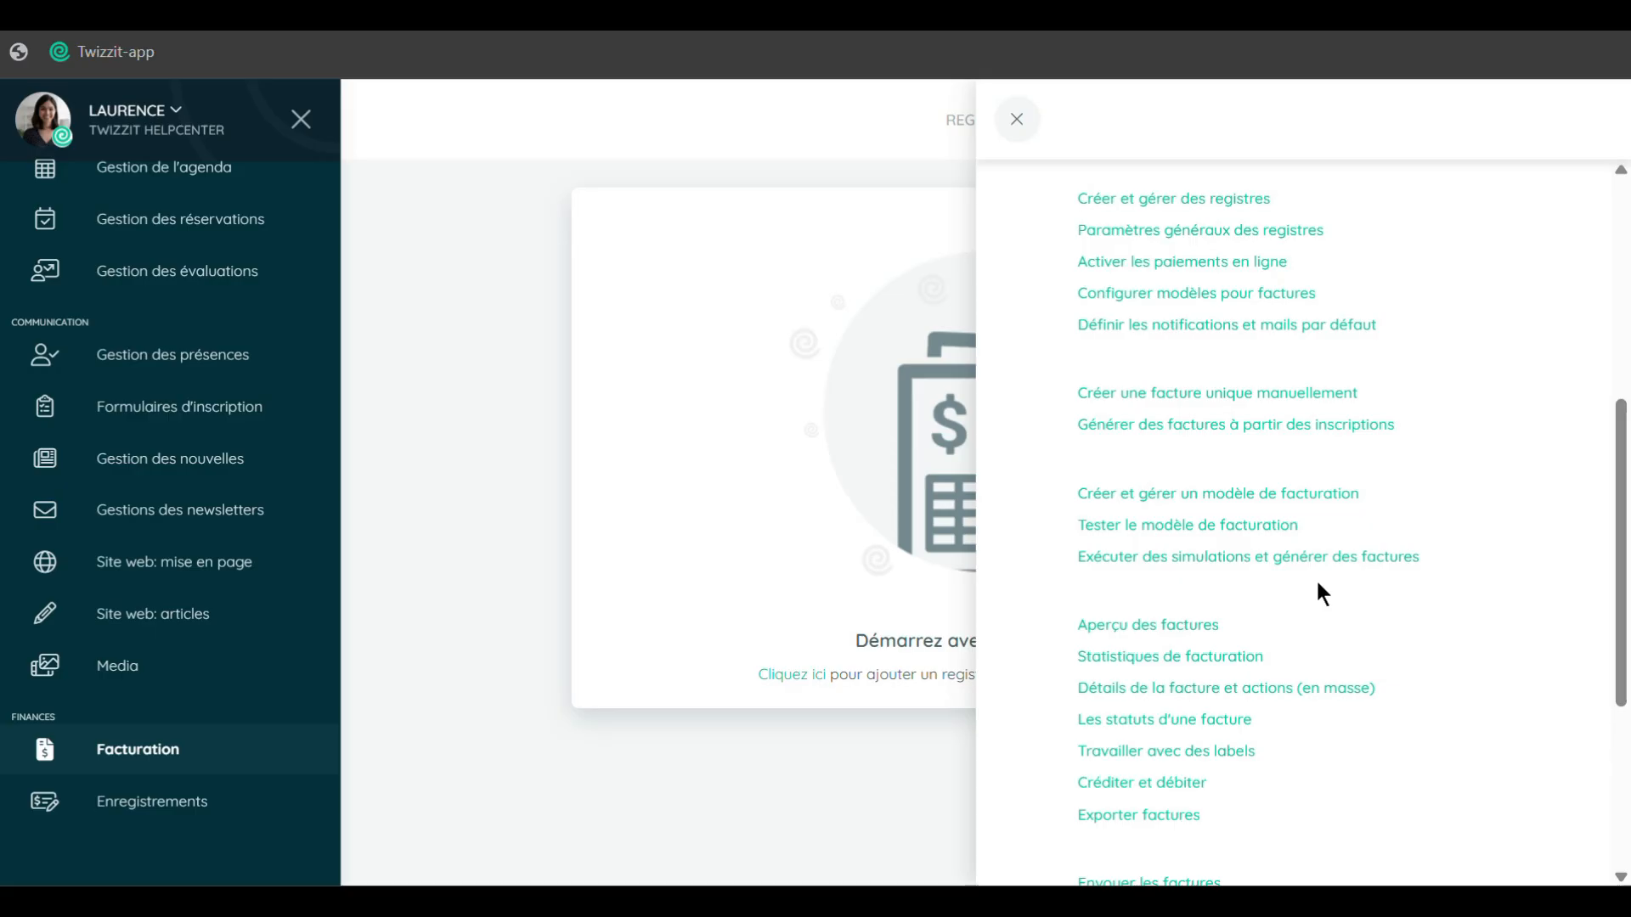
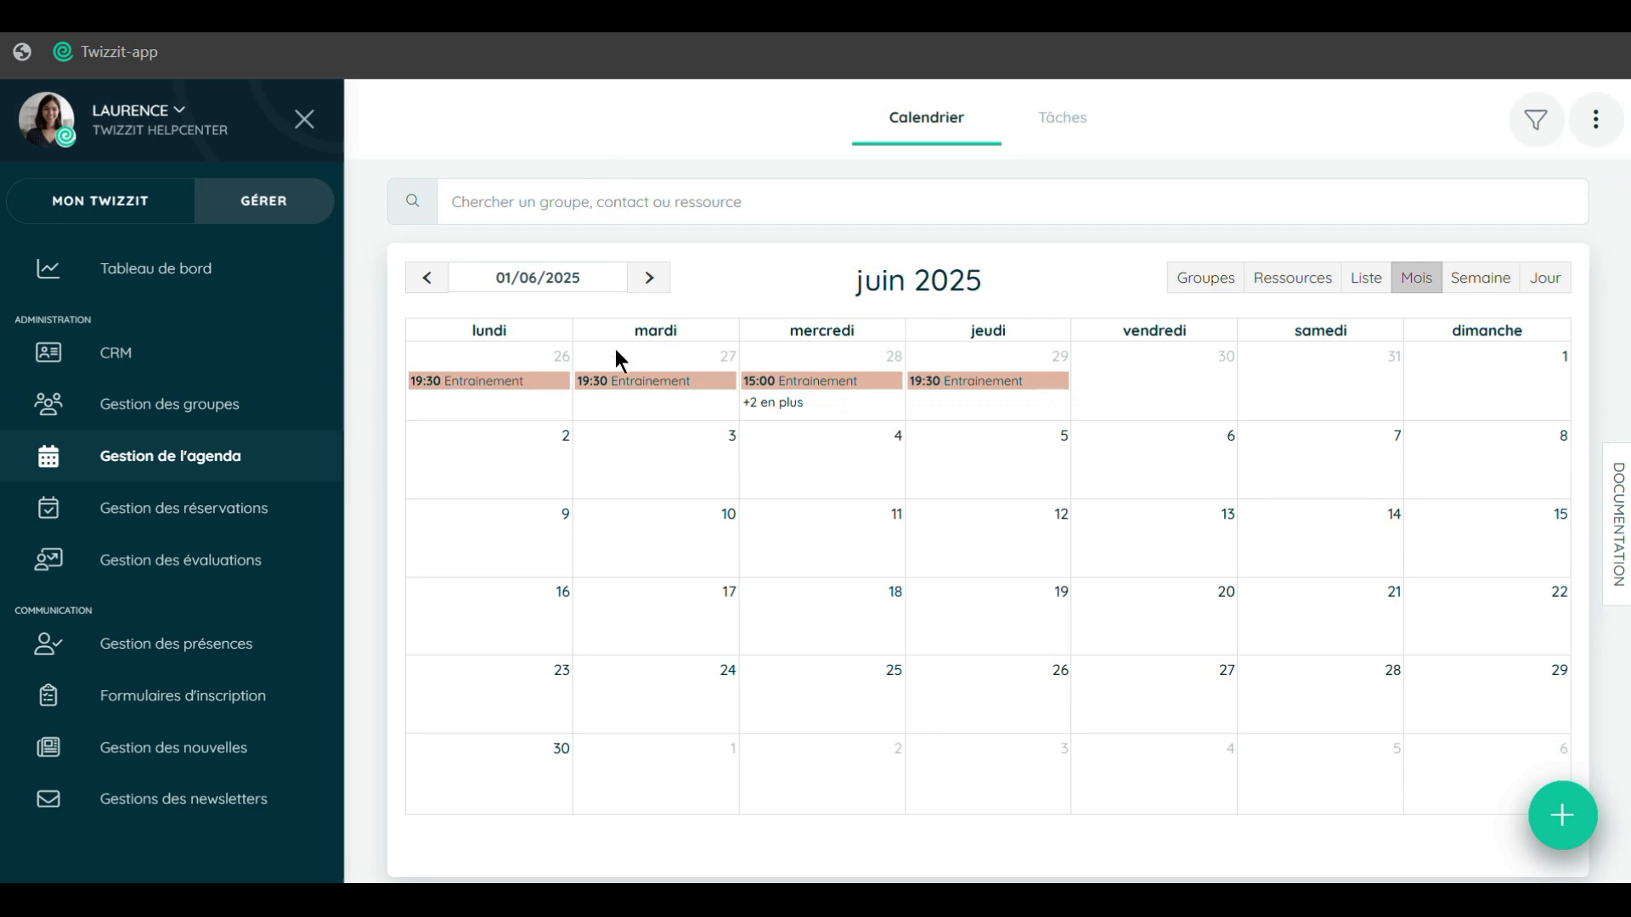
Copy the Monday 26/05/2025 training series and set the copy's start to 04/08/2025 at 19:30.
click(507, 391)
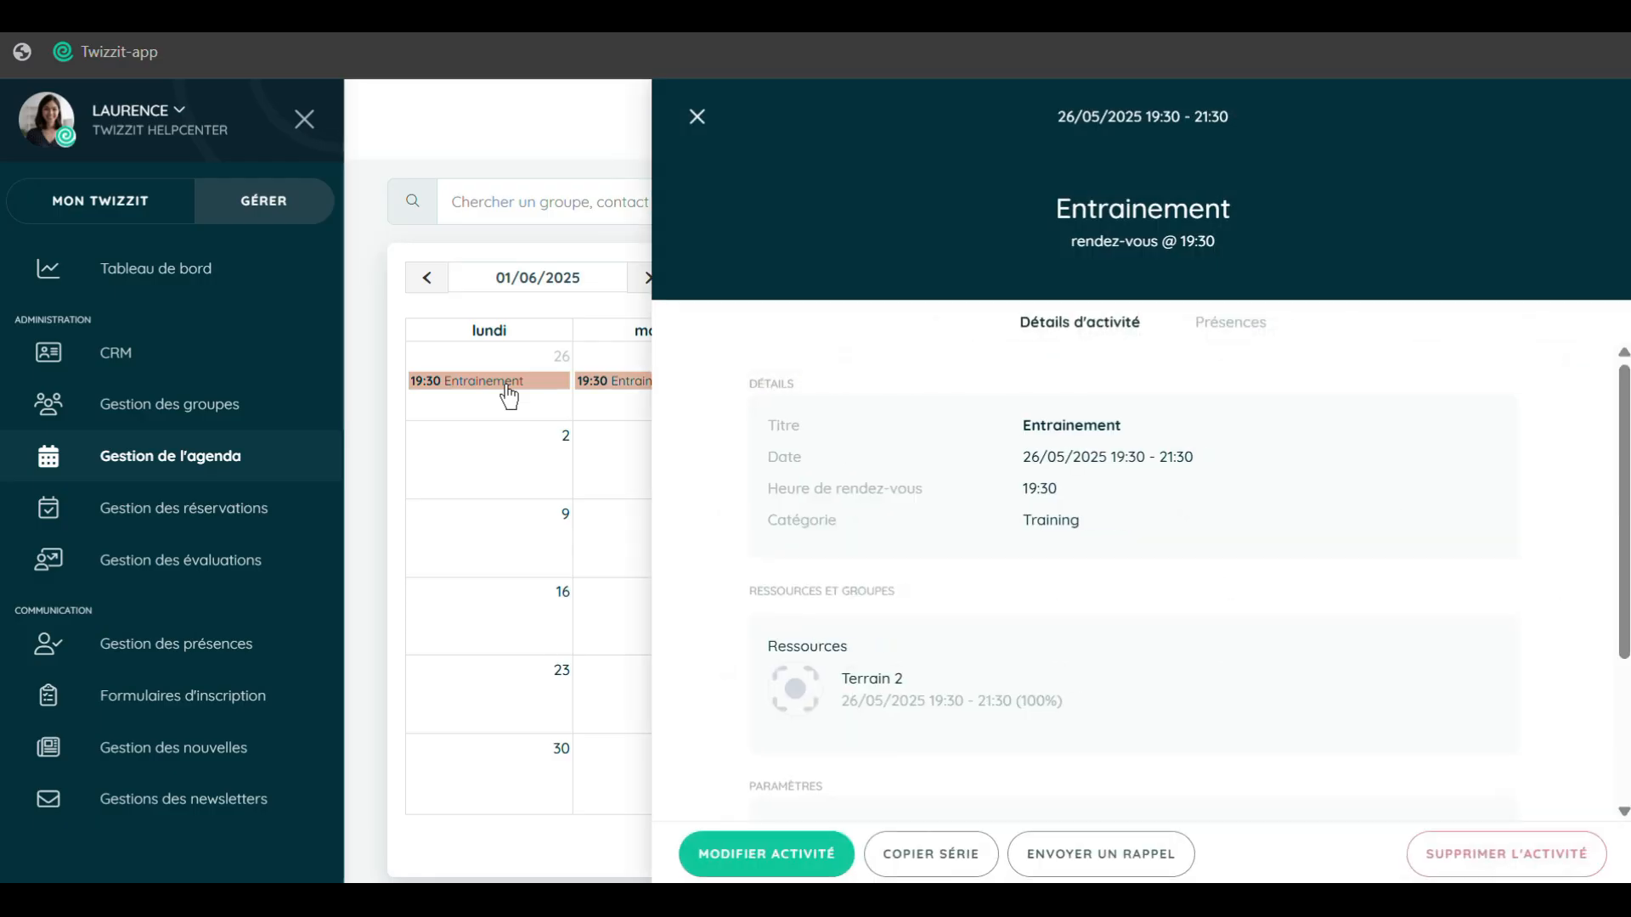
click(916, 865)
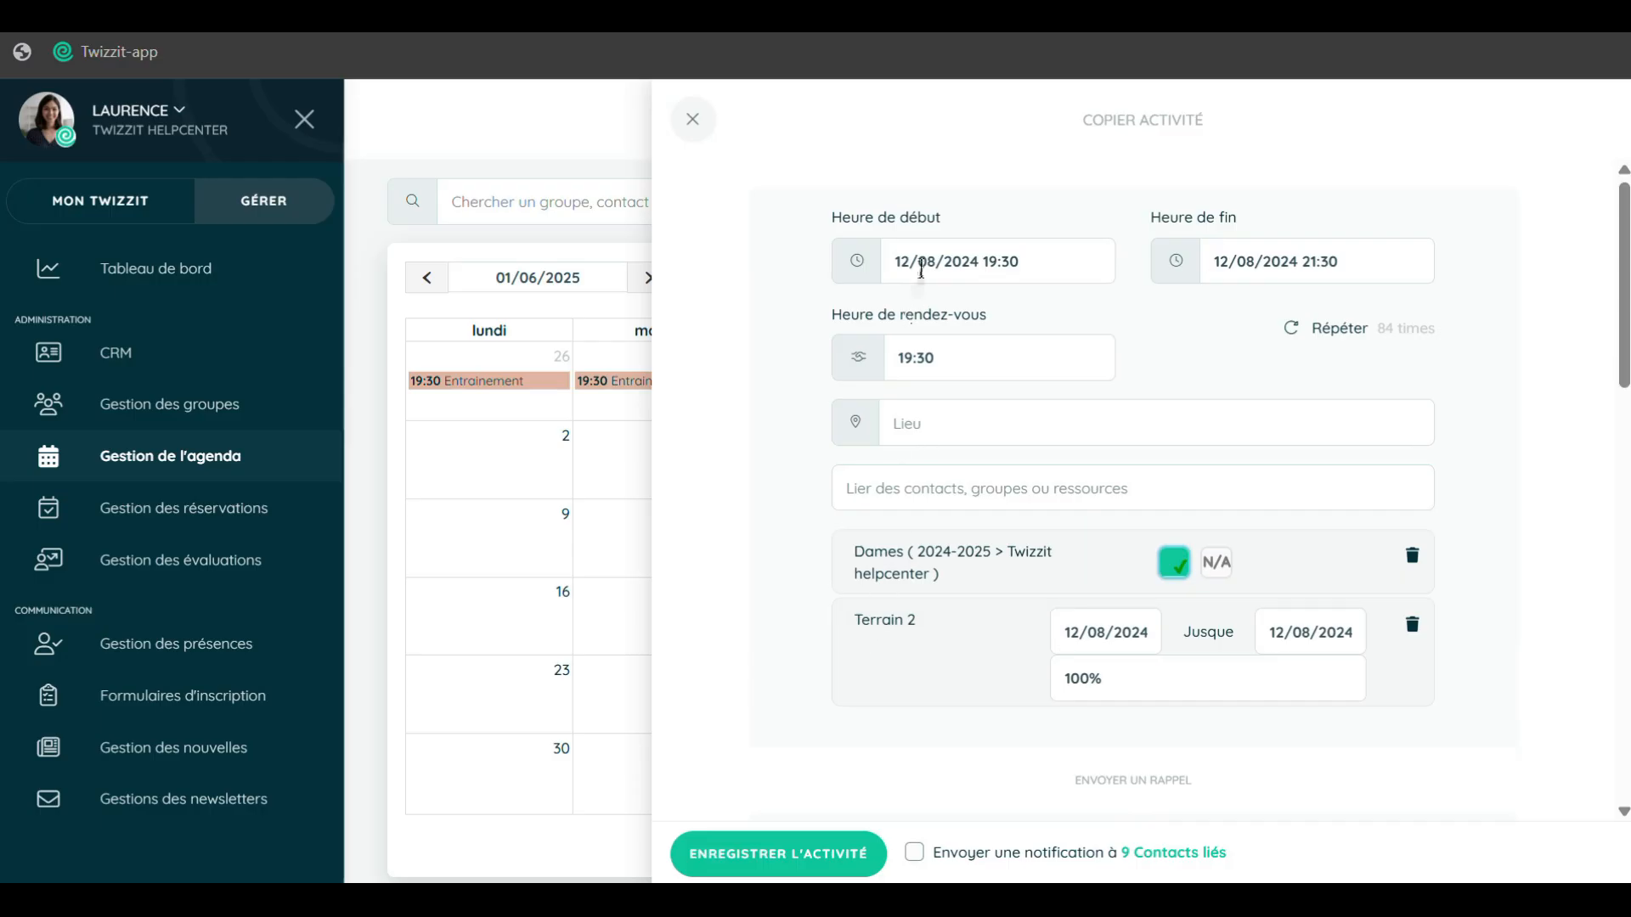
click(962, 262)
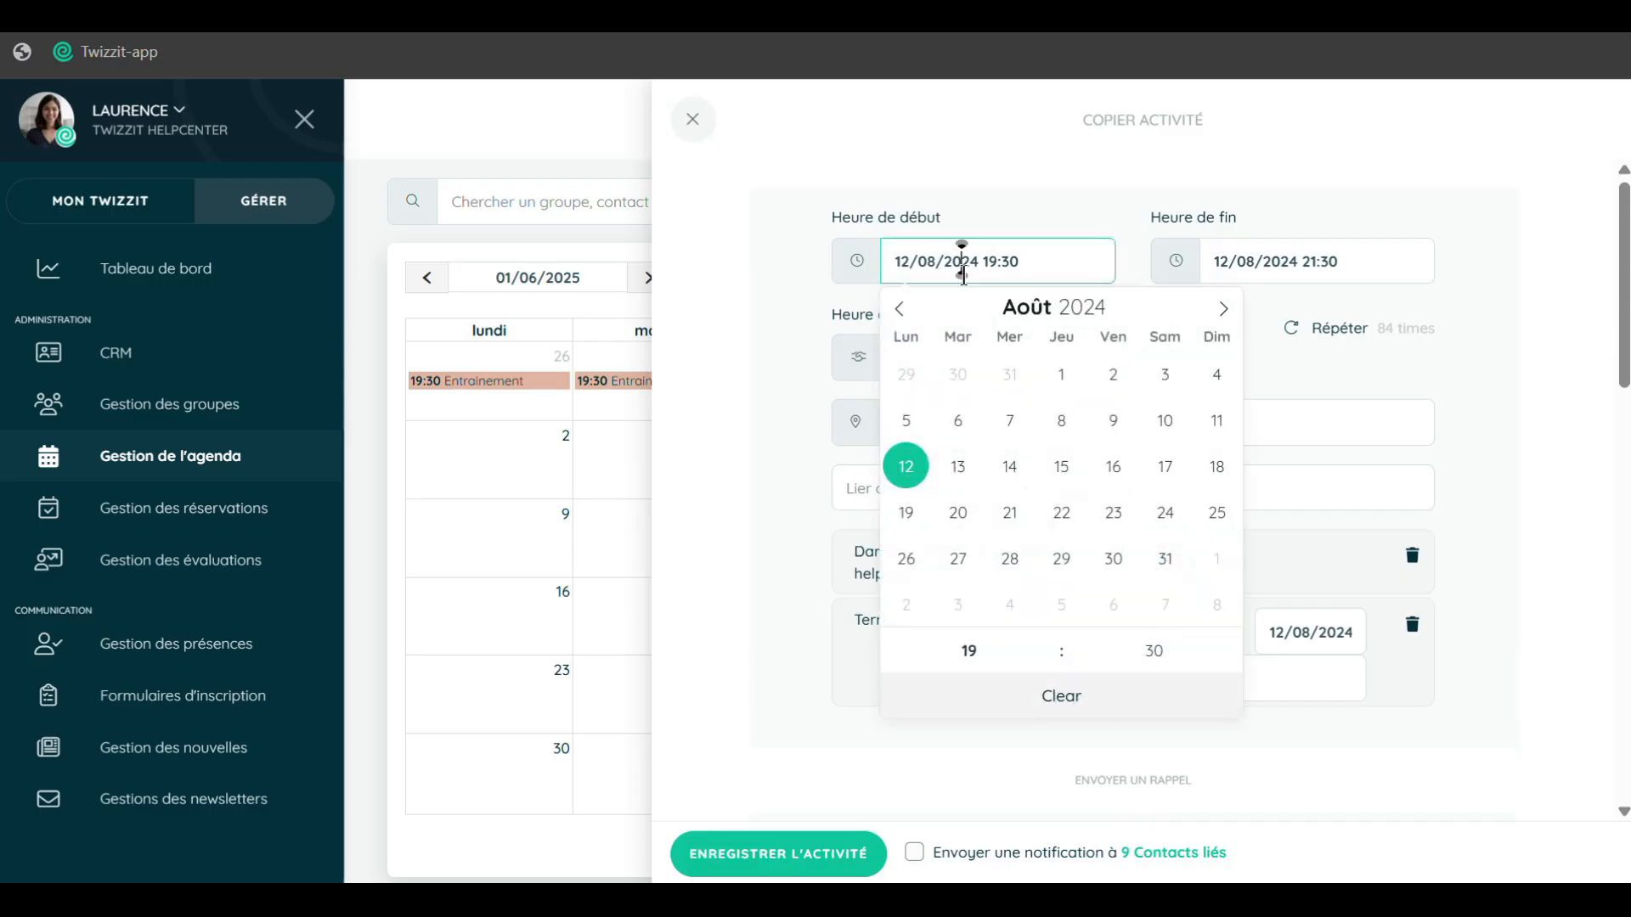
click(1120, 302)
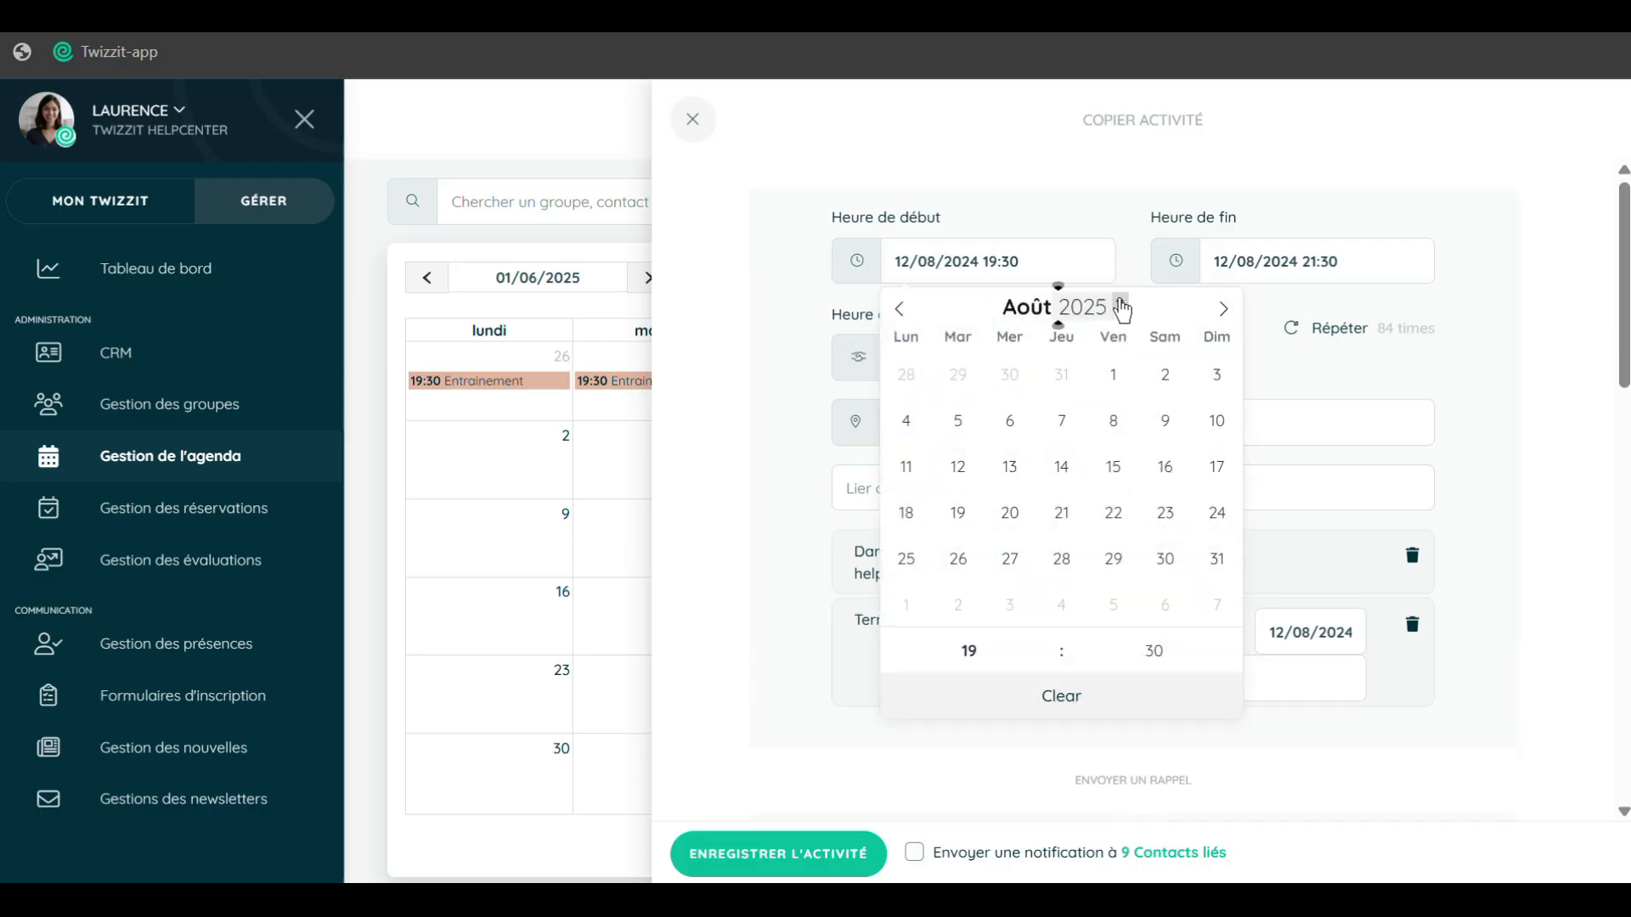
click(907, 432)
click(1019, 177)
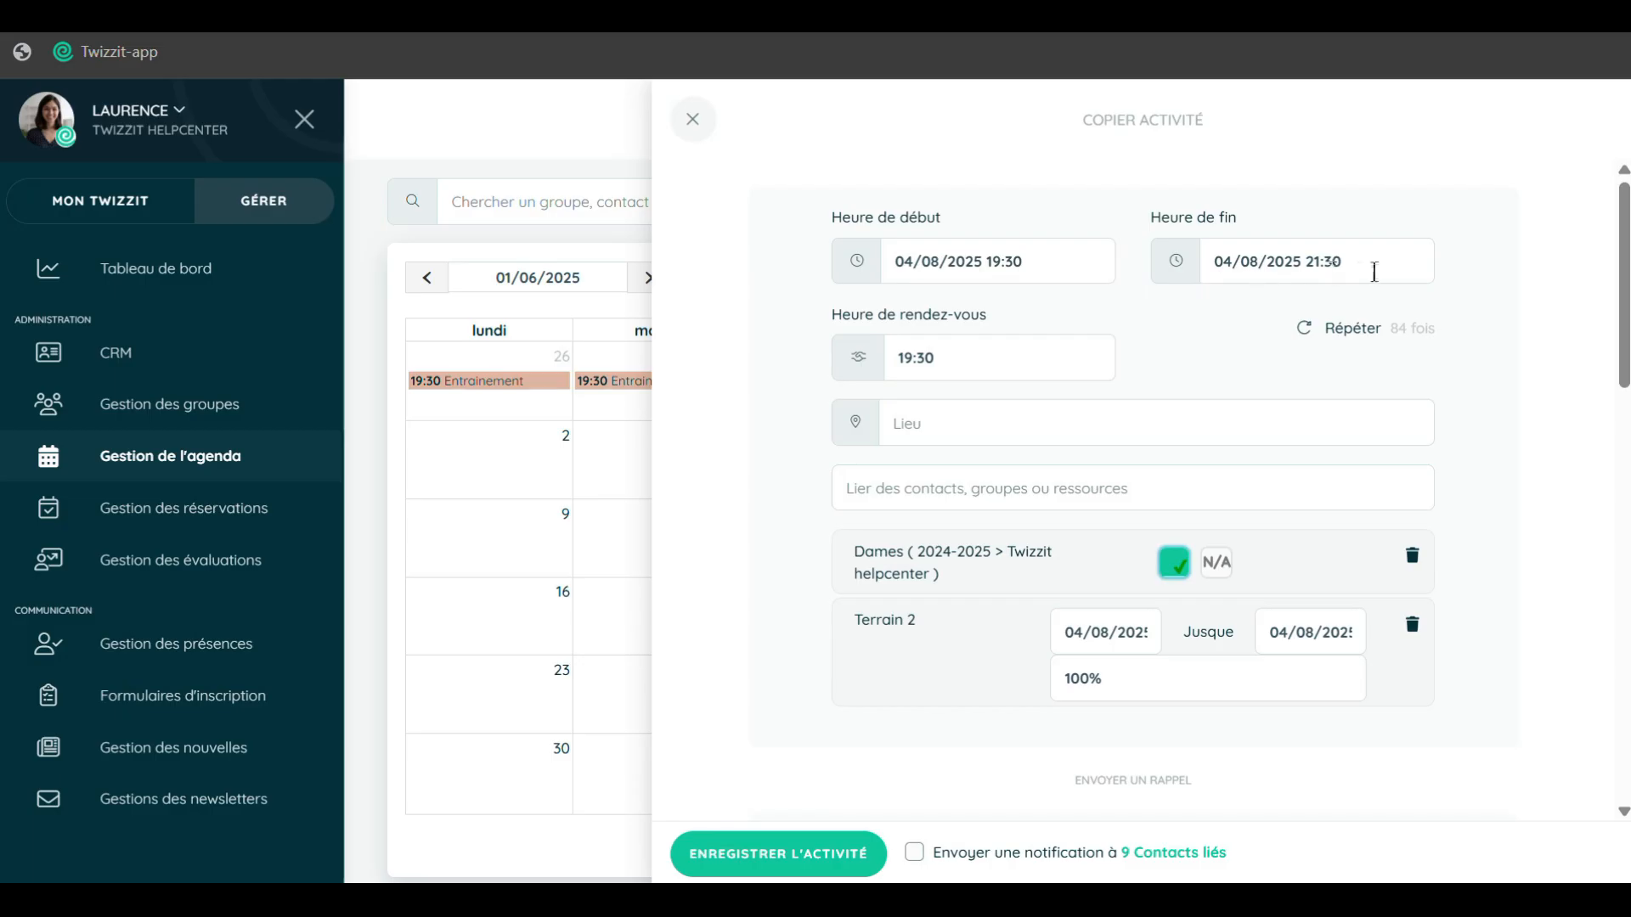
Repeat the copied series weekly on Monday and Wednesday, excluding 31 December 2025.
click(1357, 333)
scroll(682, 750, down, 1)
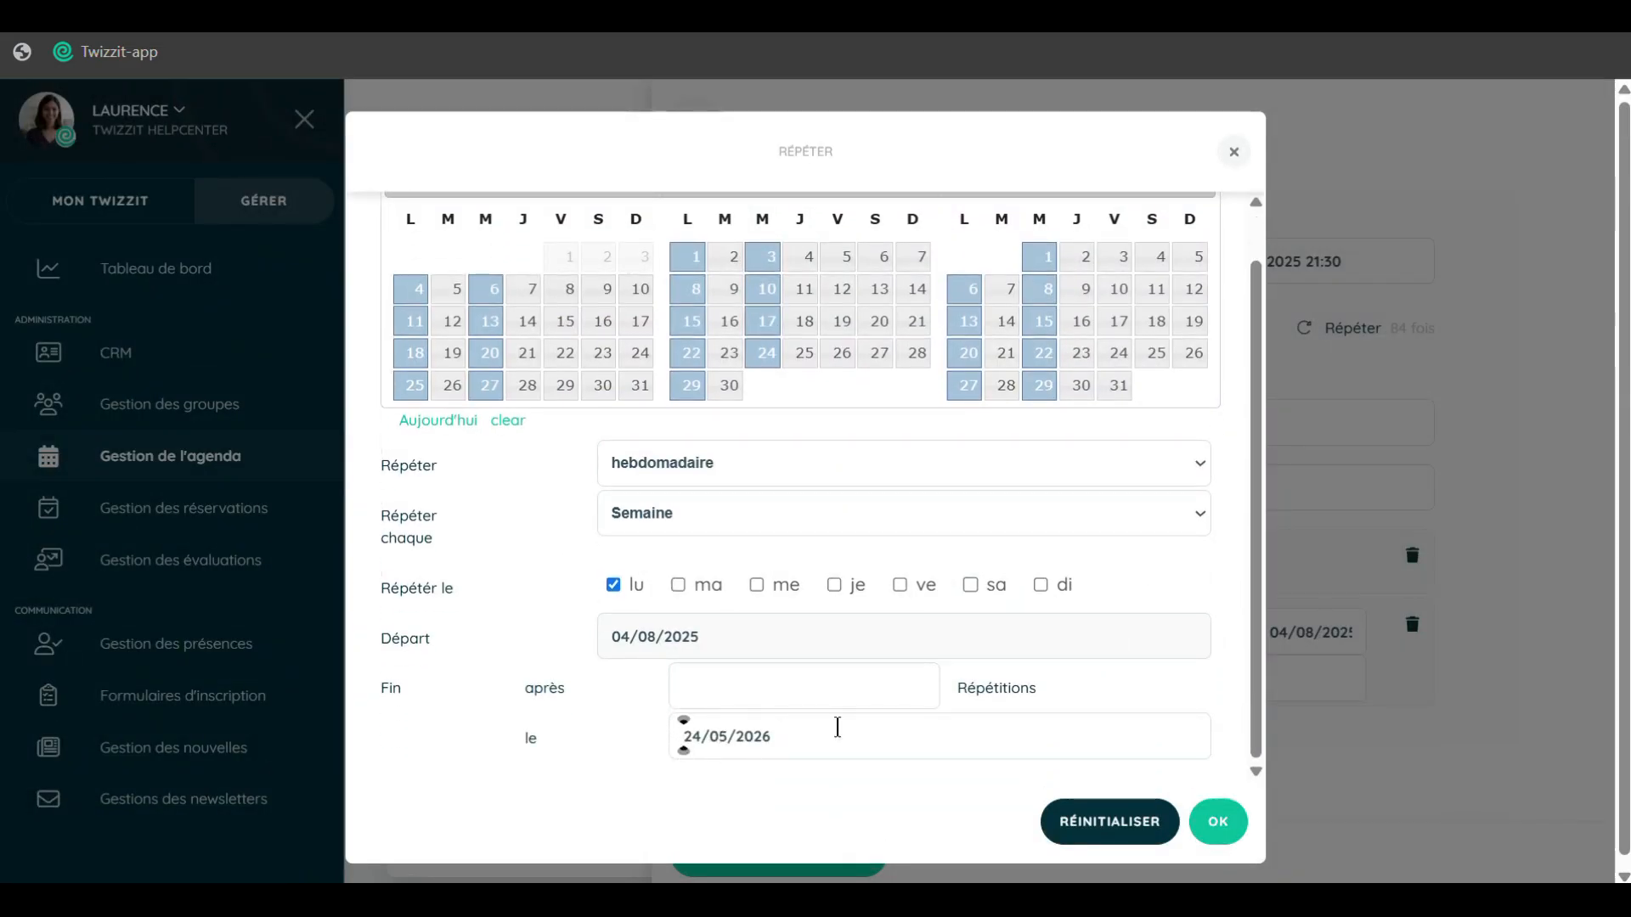
scroll(832, 558, up, 1)
scroll(830, 548, up, 1)
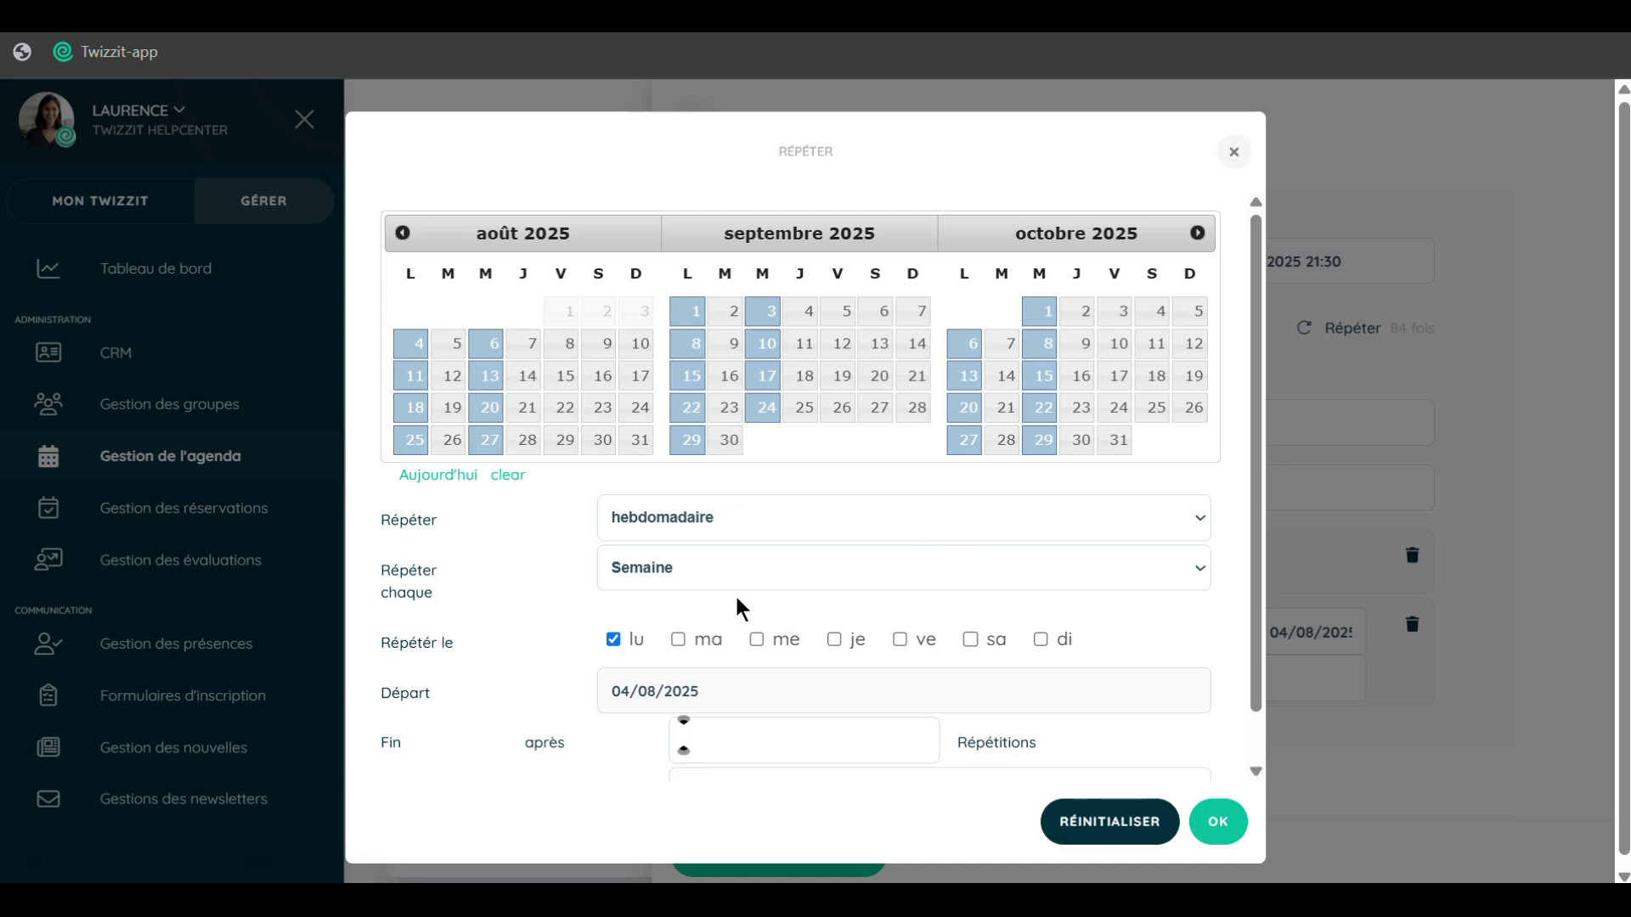
click(755, 640)
click(1198, 234)
click(1198, 233)
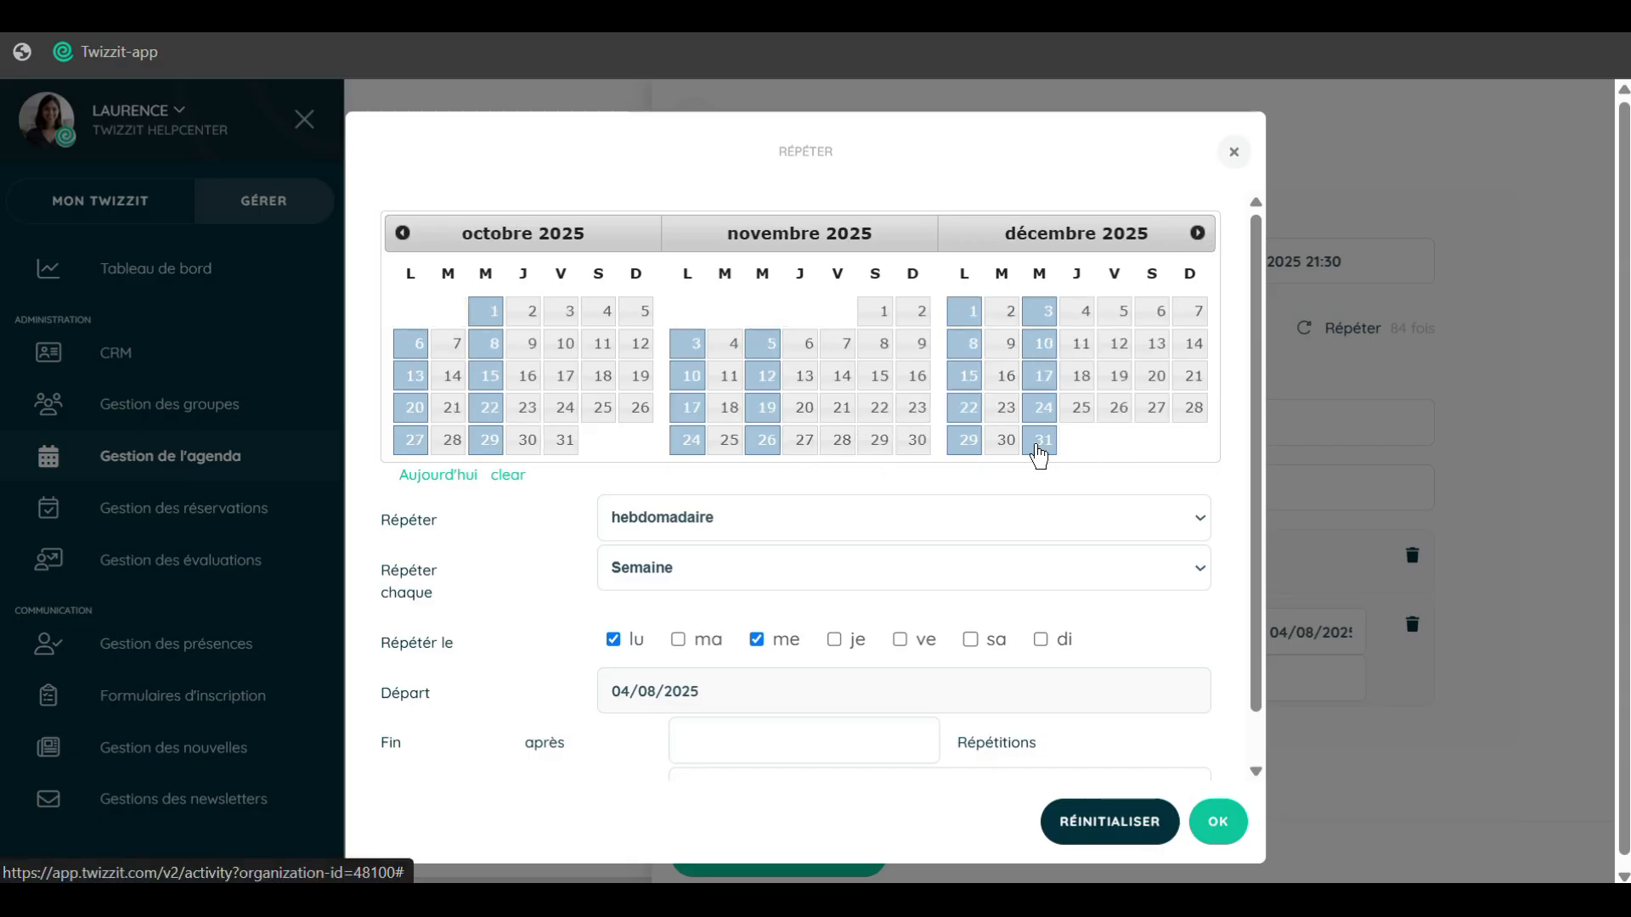
click(1039, 440)
scroll(1026, 578, down, 1)
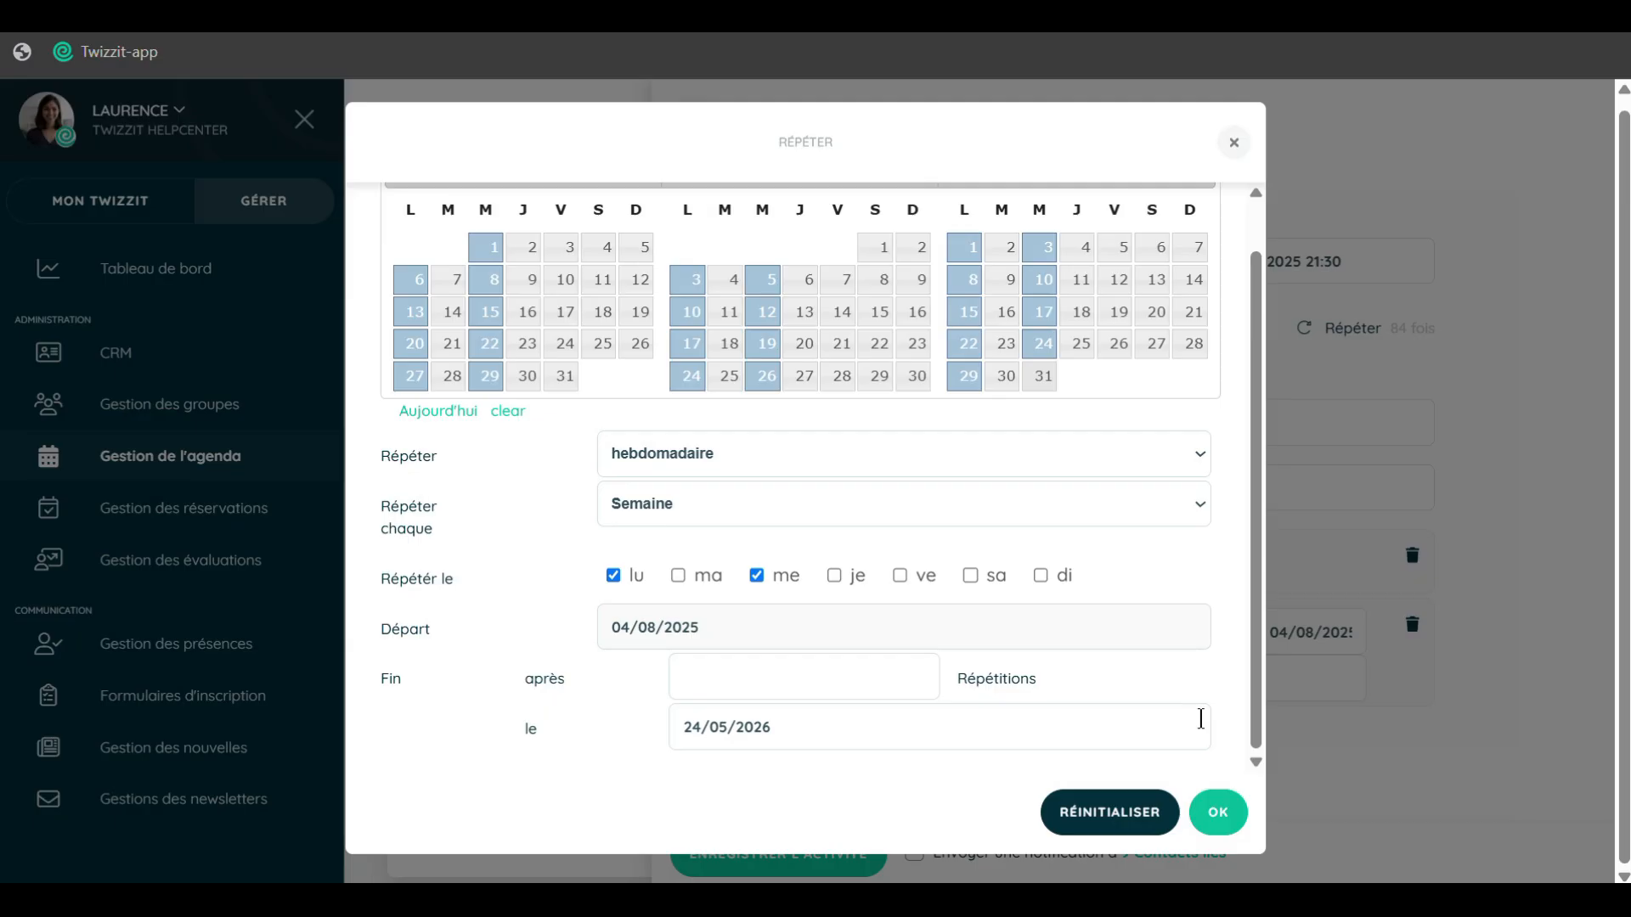
click(1217, 813)
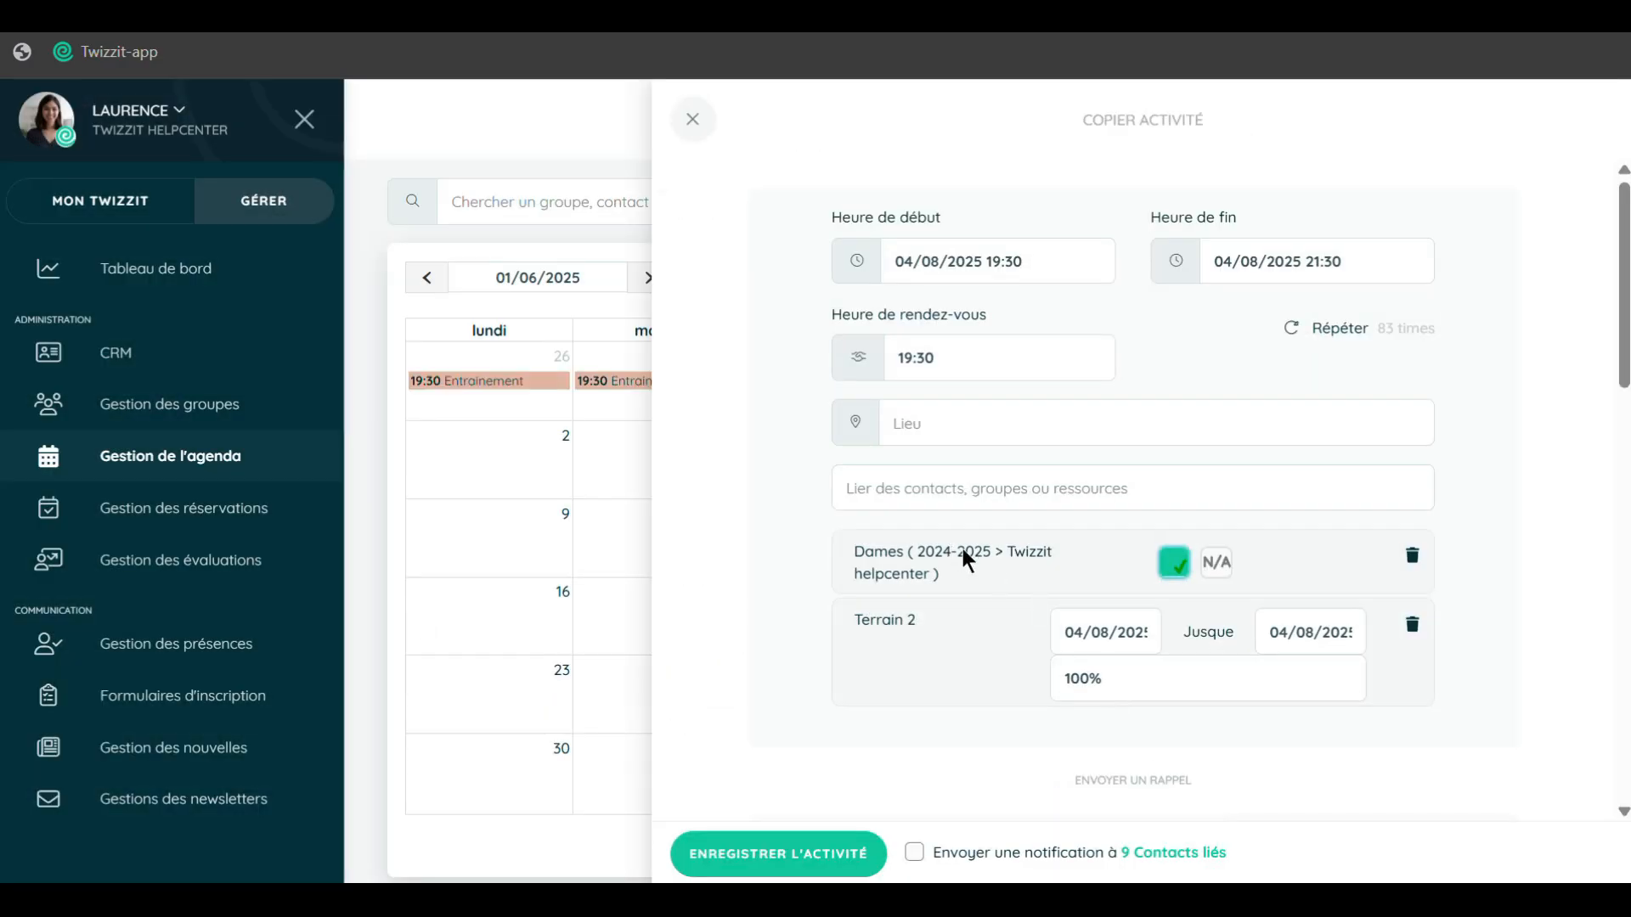
Replace the linked 2024-2025 Dames group with Dames A (2025-2026) and save the copied training series.
click(1413, 557)
click(1029, 491)
text(dames)
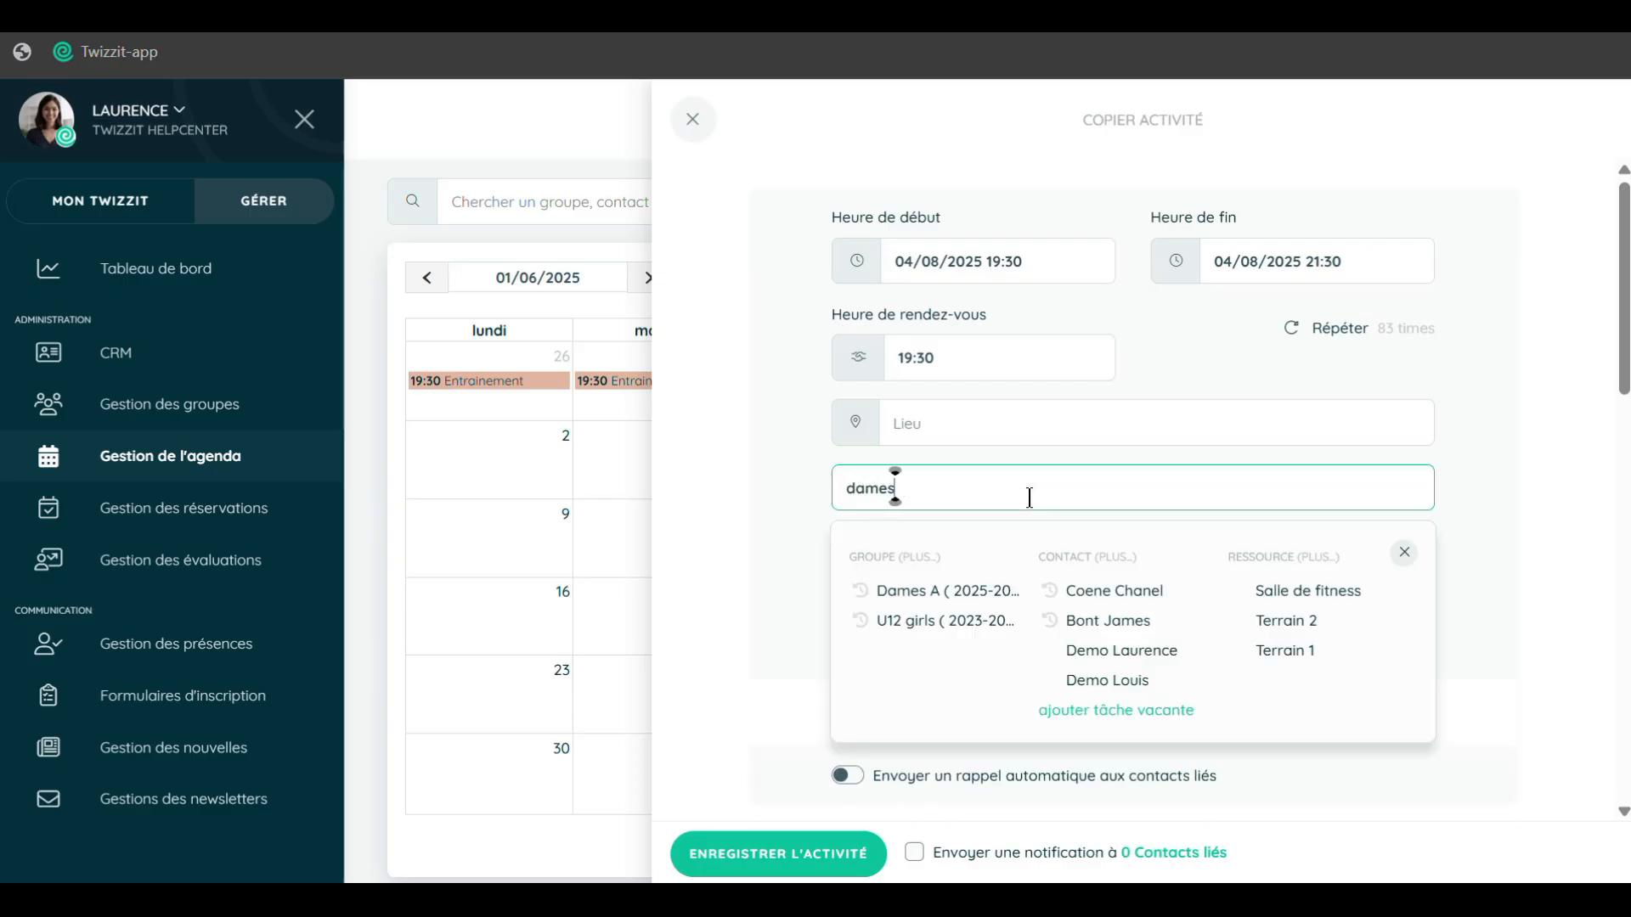
click(934, 590)
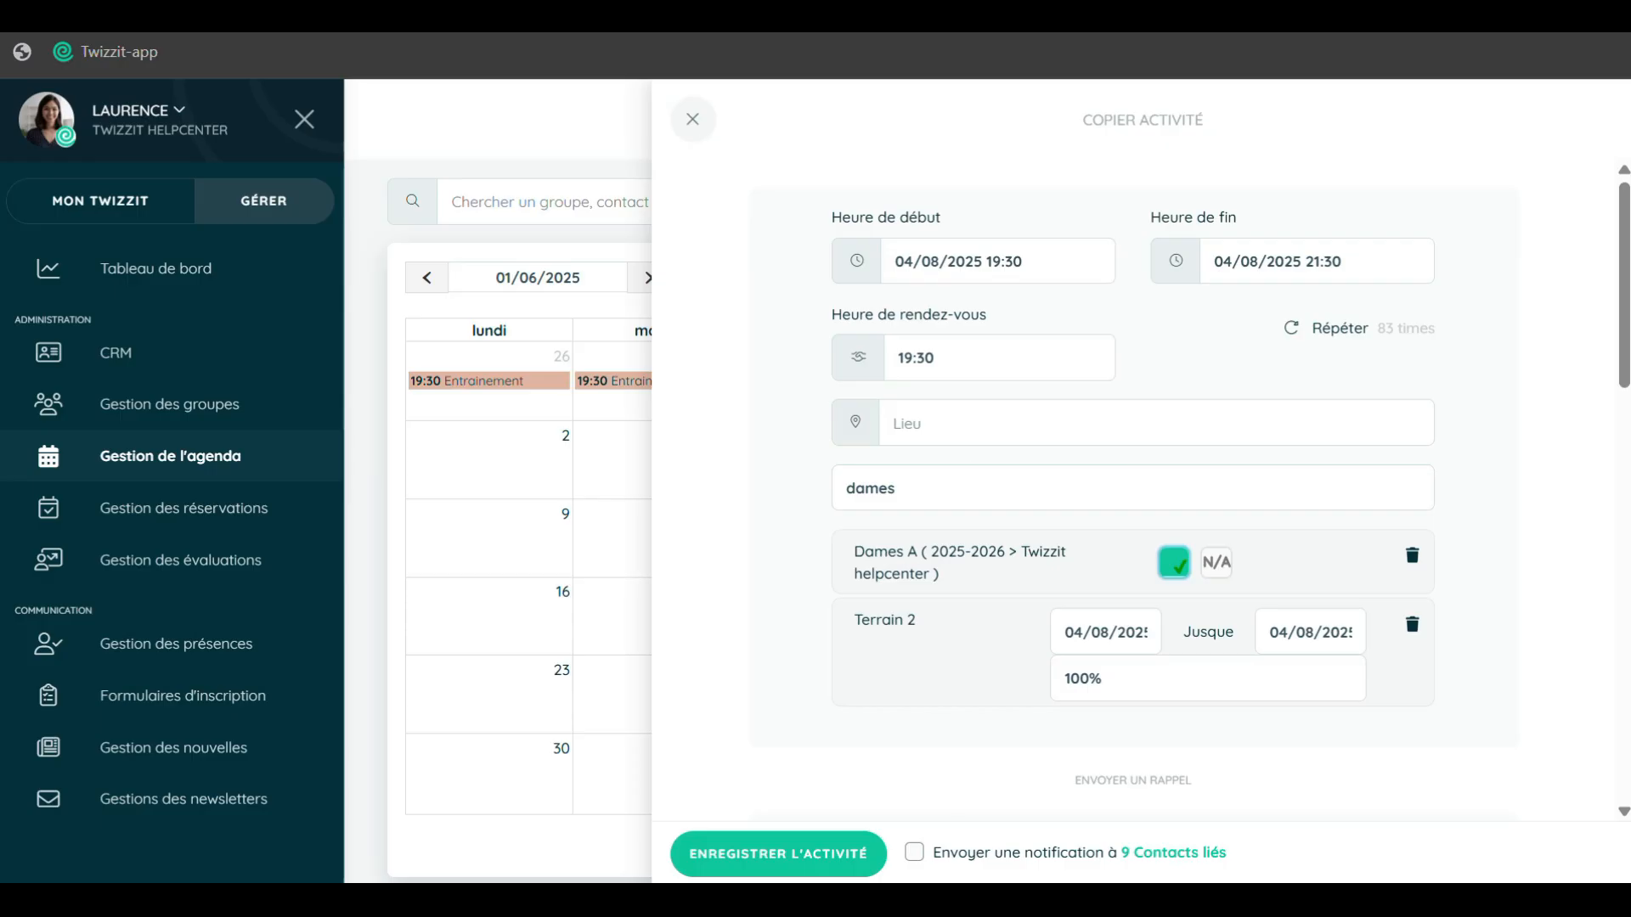
click(871, 855)
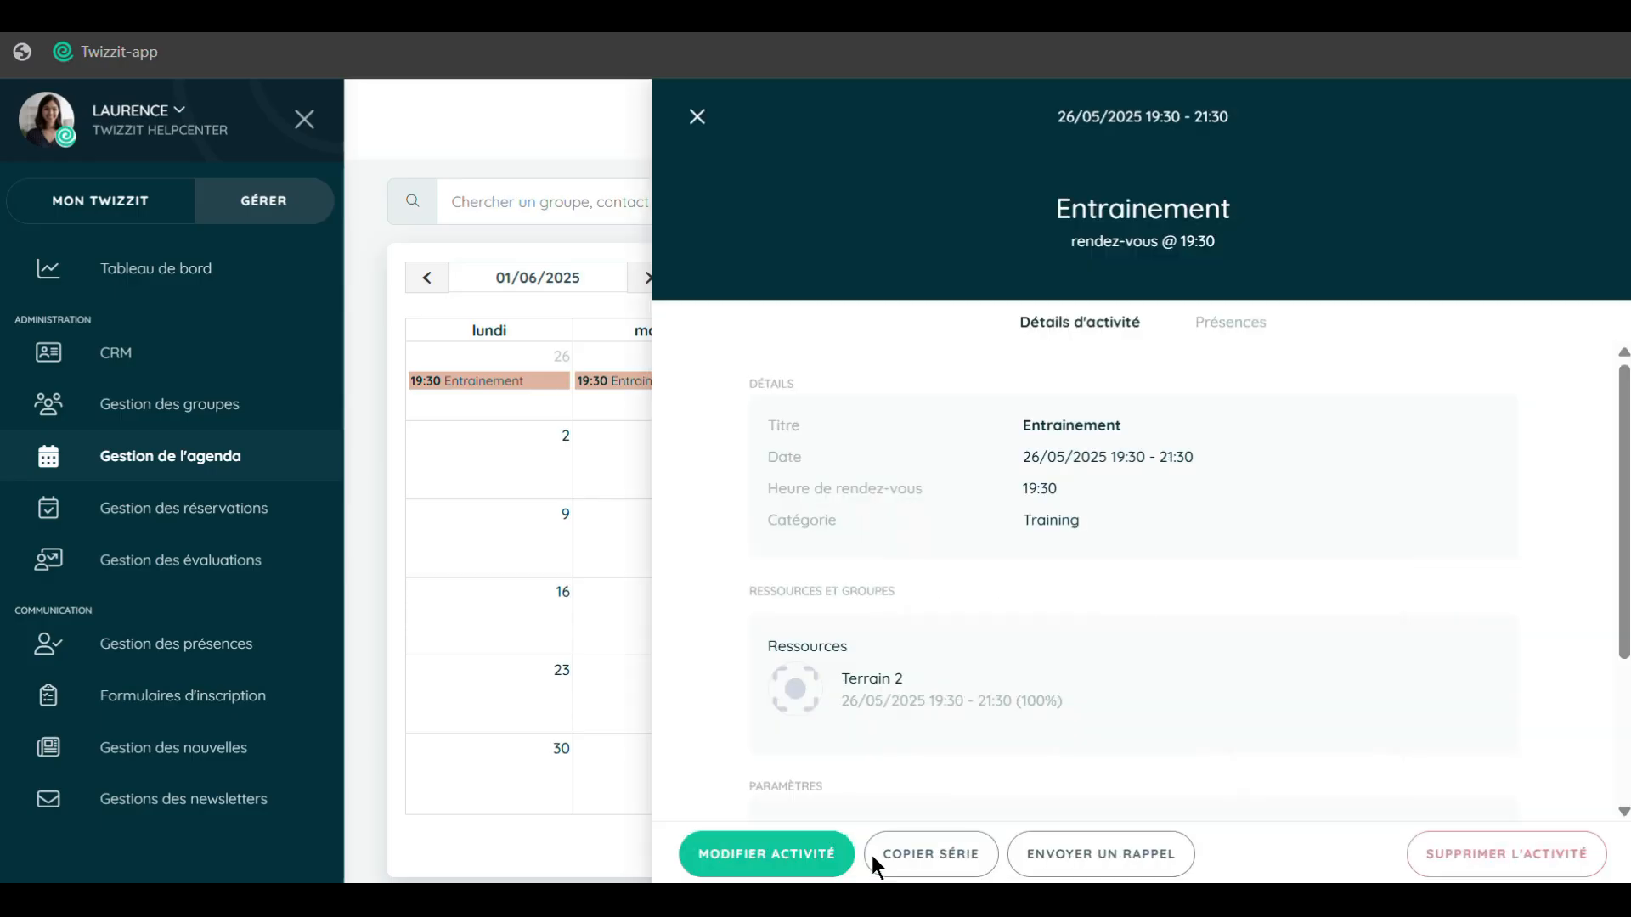
click(822, 866)
click(822, 866)
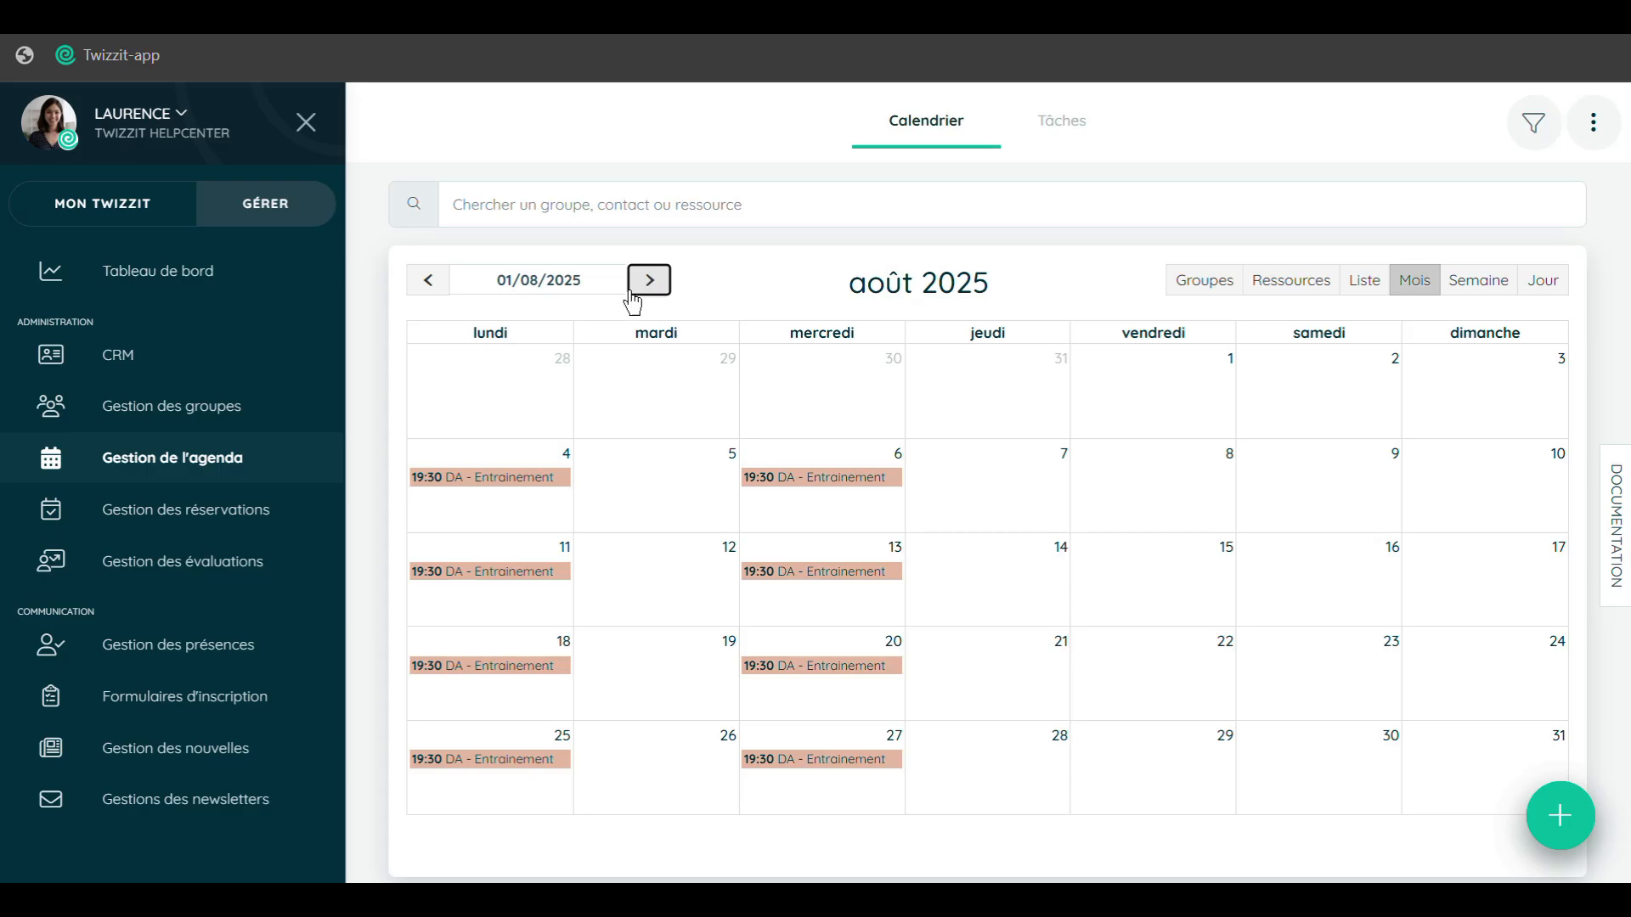
In group management, select all 2025-2026 teams and view the (dé)activer groupes option without applying it.
click(194, 416)
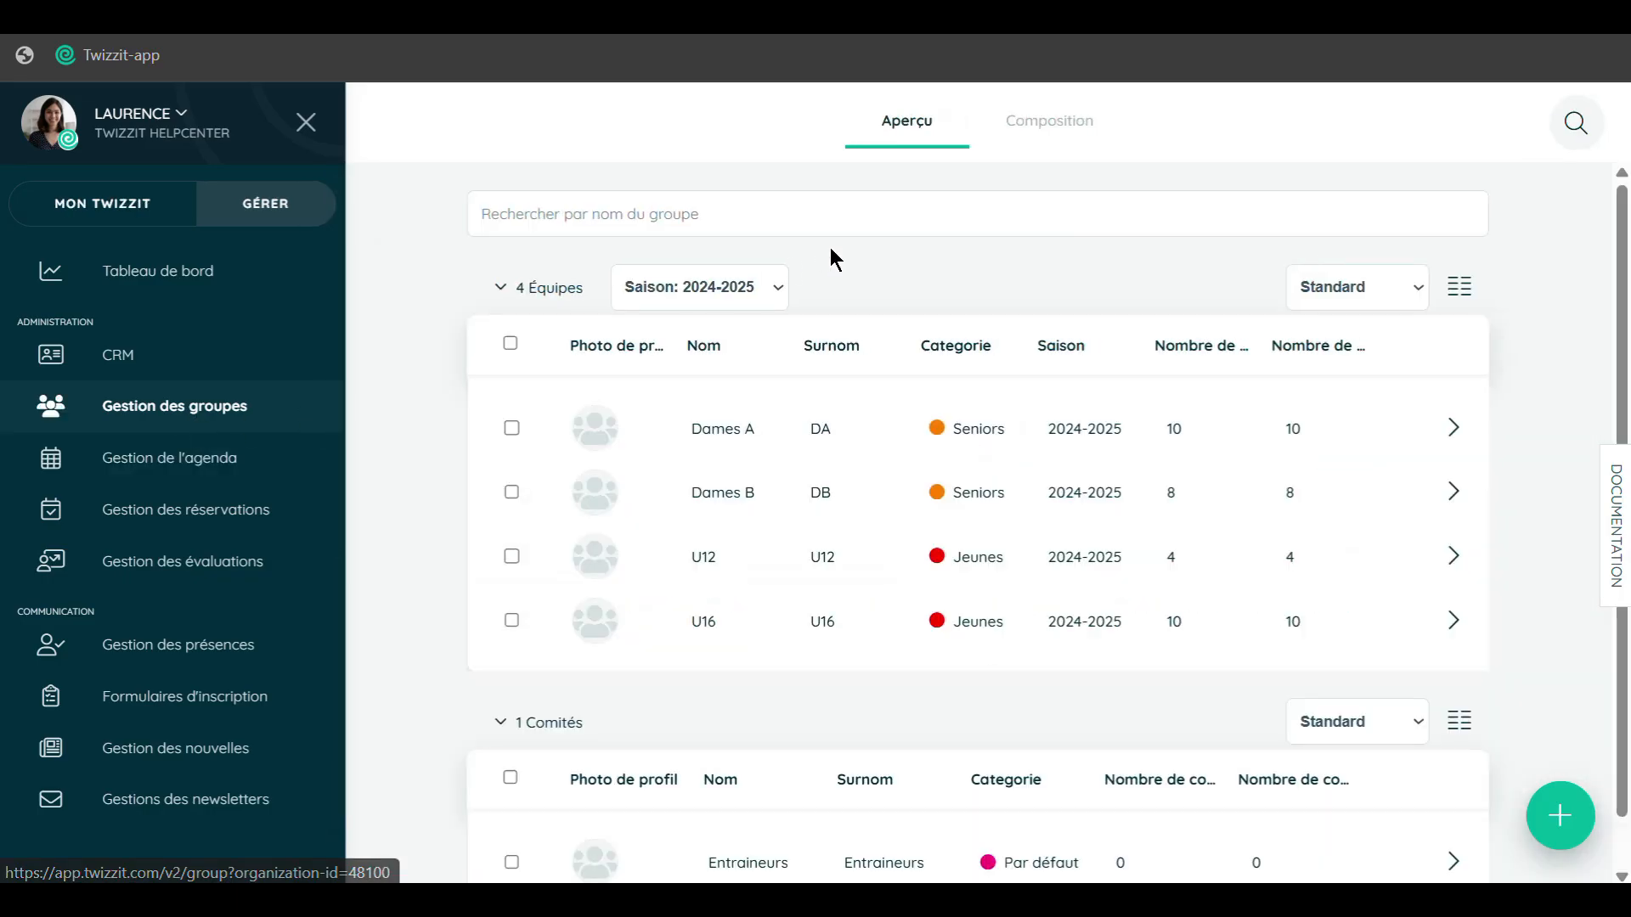
click(779, 307)
click(776, 324)
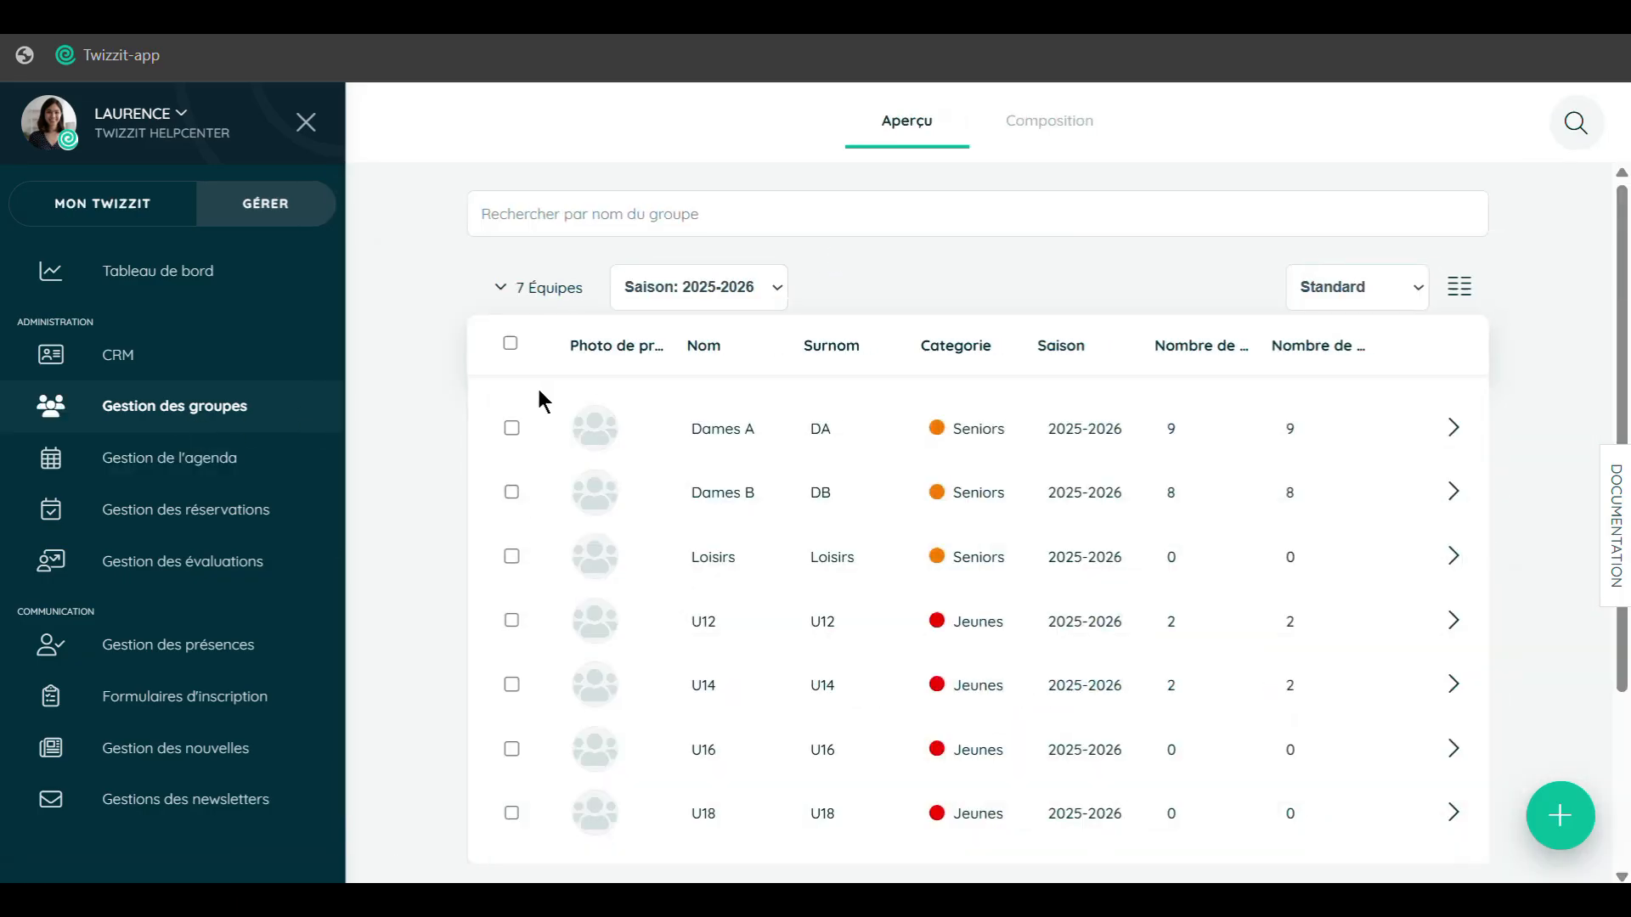
click(511, 343)
click(666, 348)
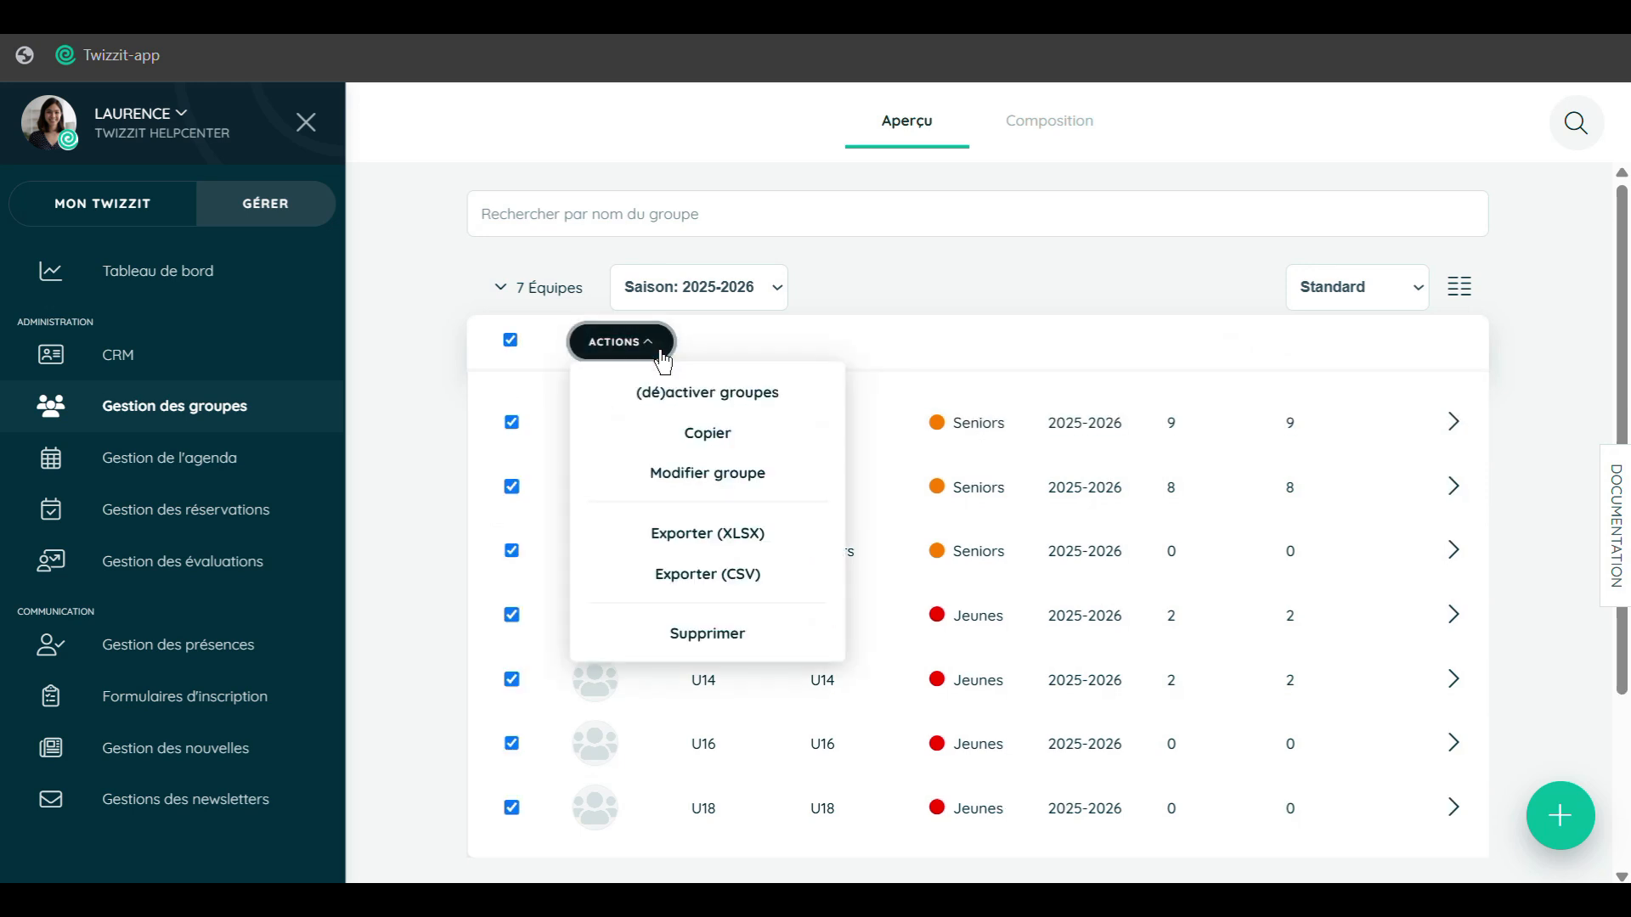
click(754, 395)
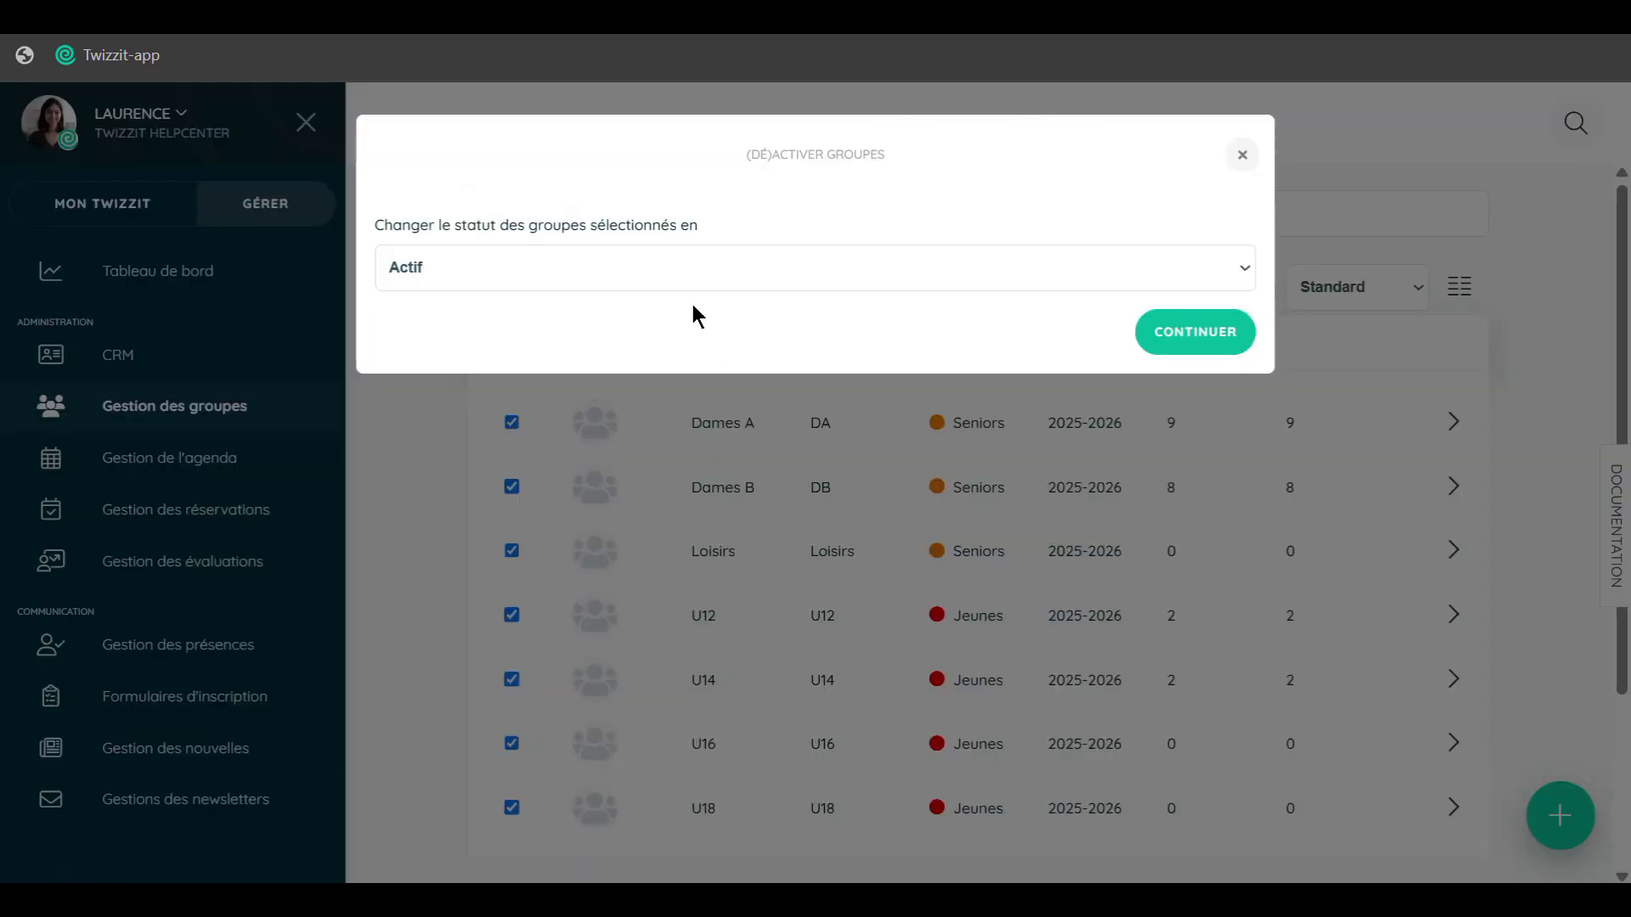
click(1239, 154)
In the August 2025 agenda, open the 4 August training for editing, try the Actif switch and close without saving.
click(226, 476)
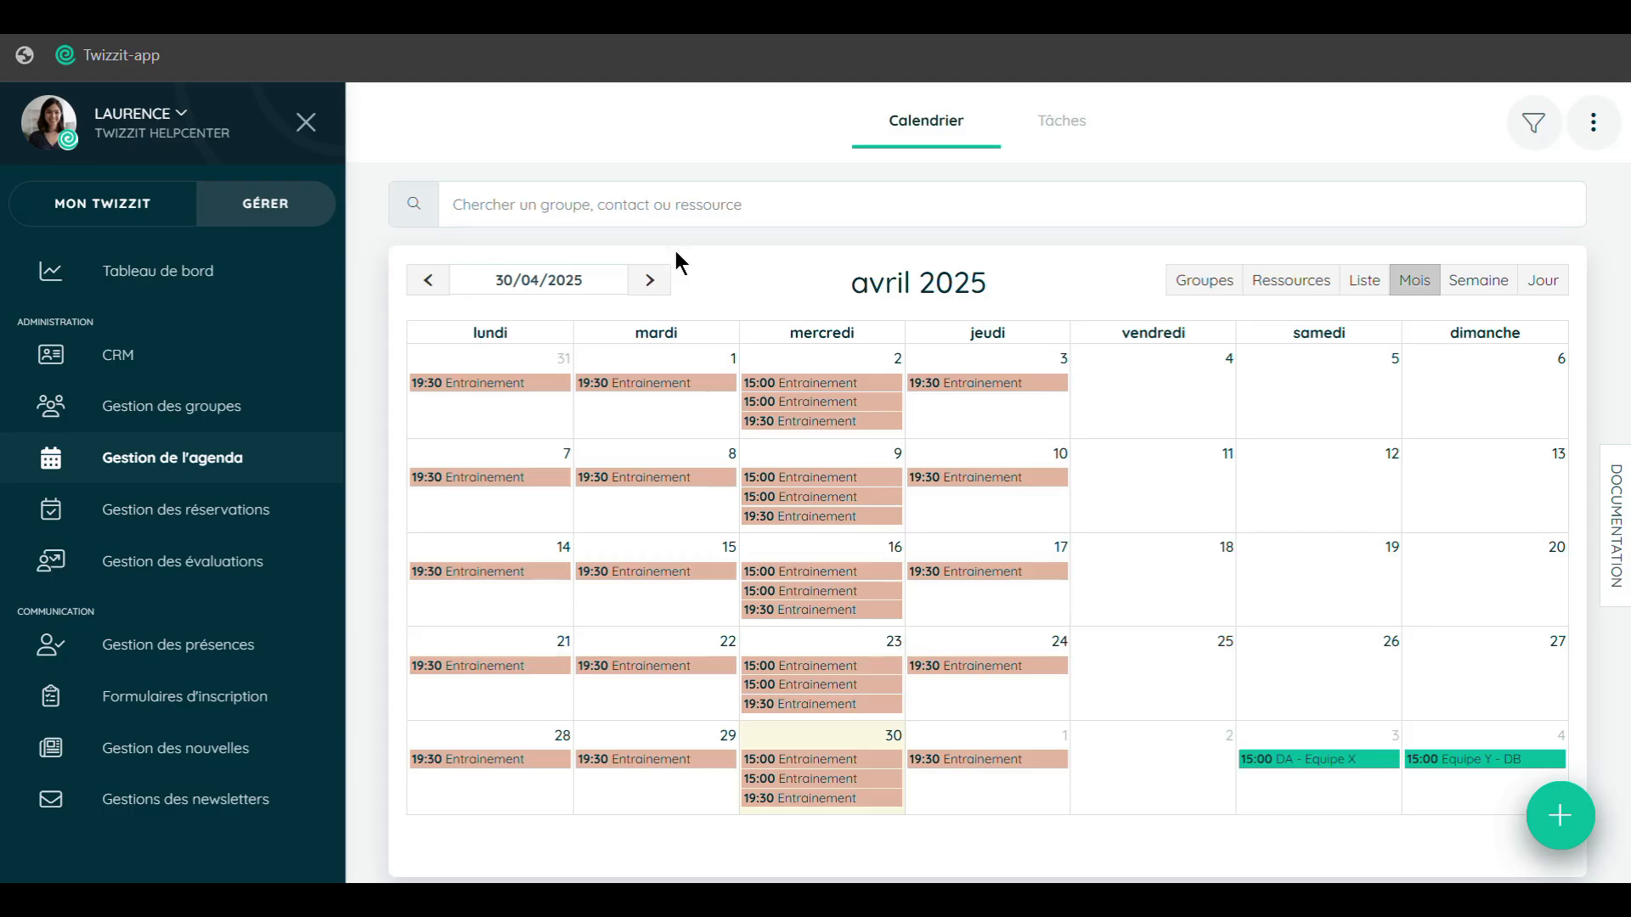
click(650, 279)
click(649, 280)
click(649, 280)
click(649, 280)
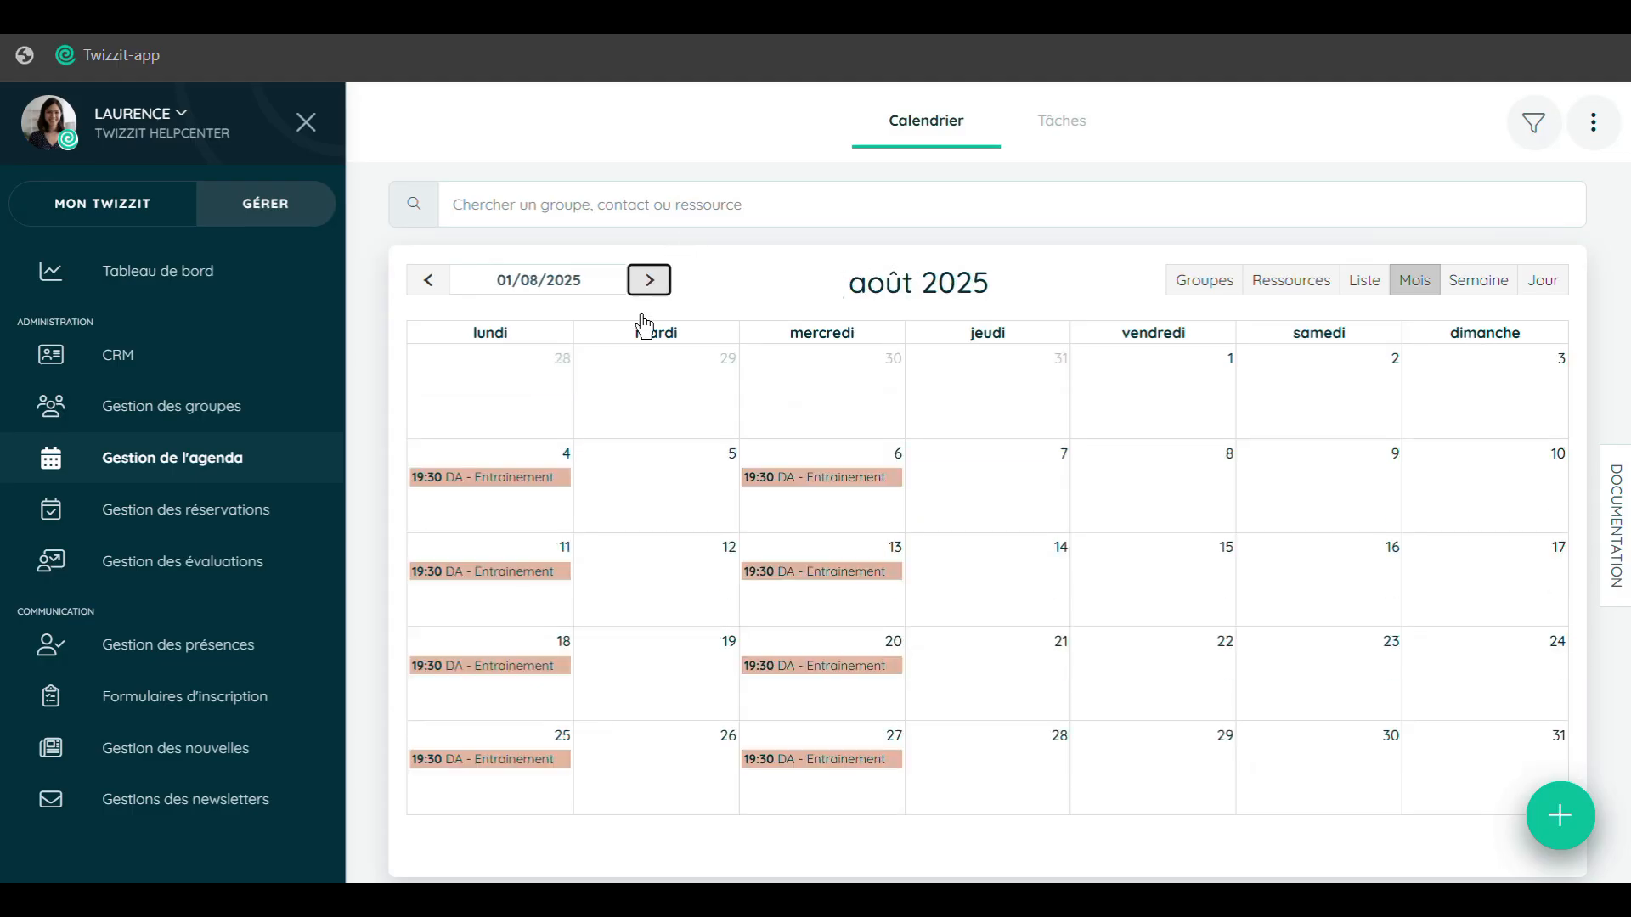
click(516, 482)
click(814, 856)
scroll(901, 679, down, 7)
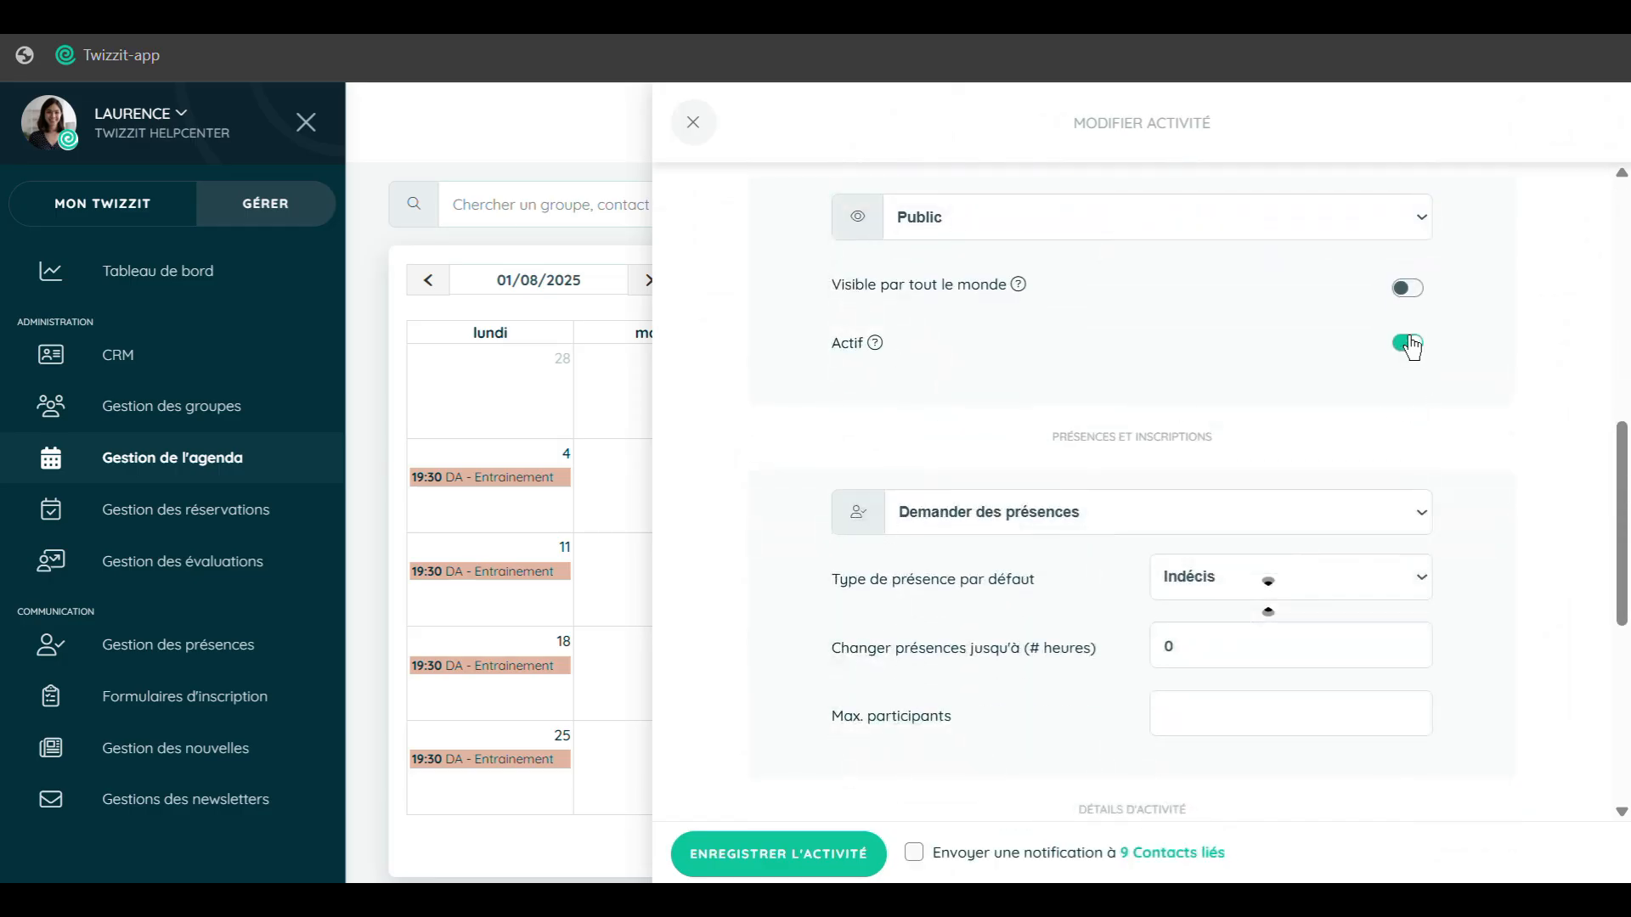
click(1411, 346)
click(693, 122)
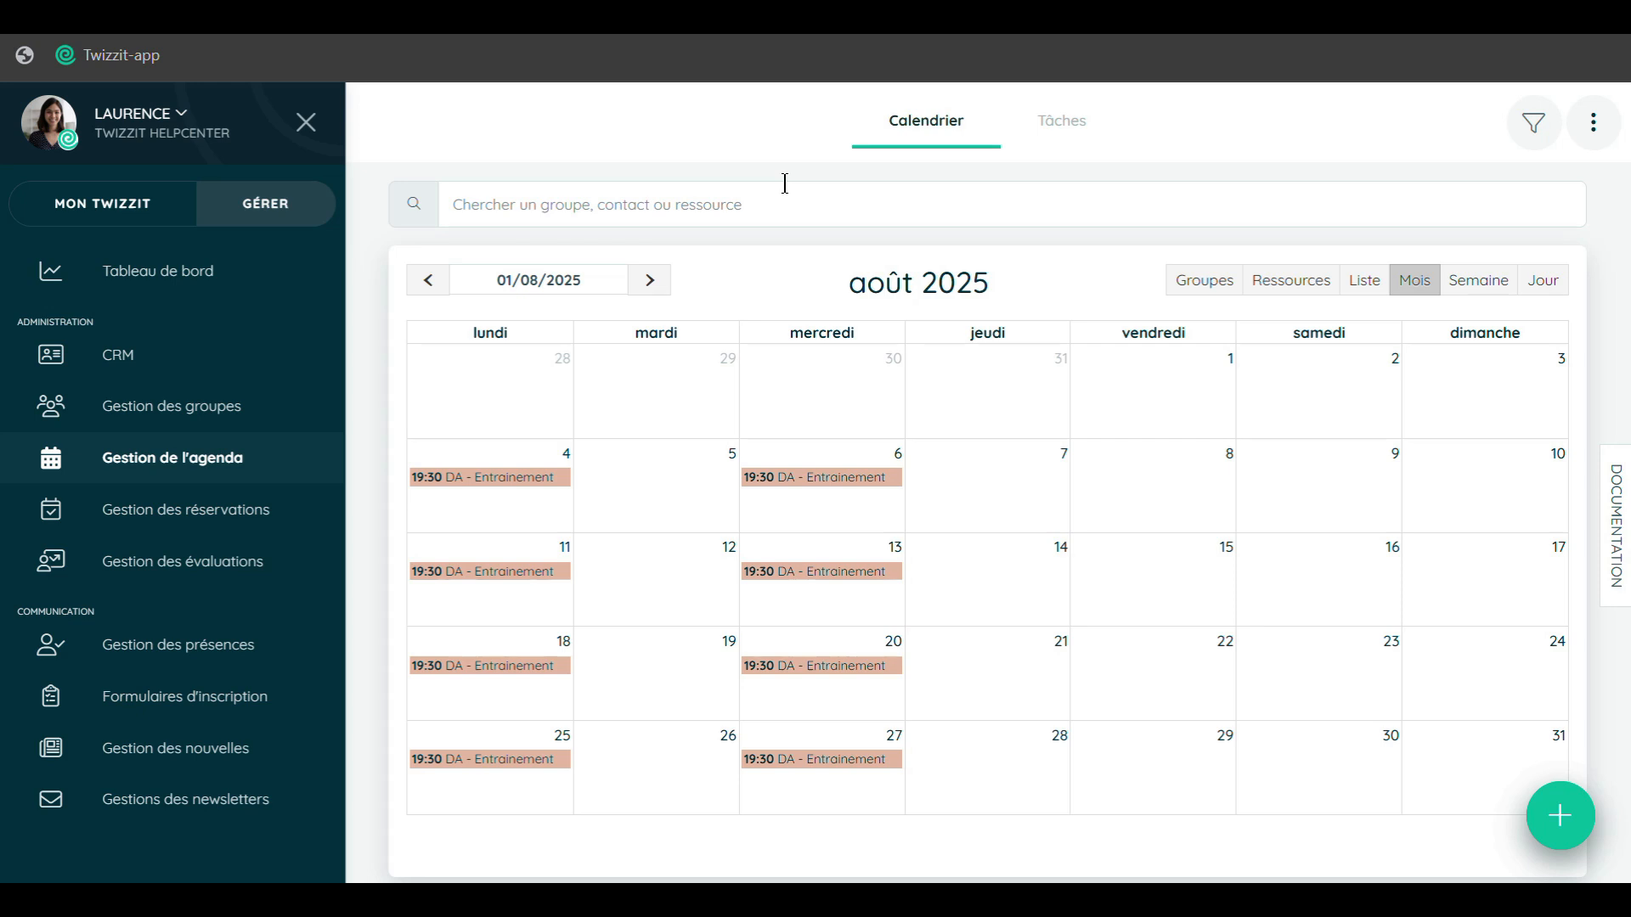
Start a new activity on 04/08/2025 and set its start time to 19:30.
key(ctrl+plus)
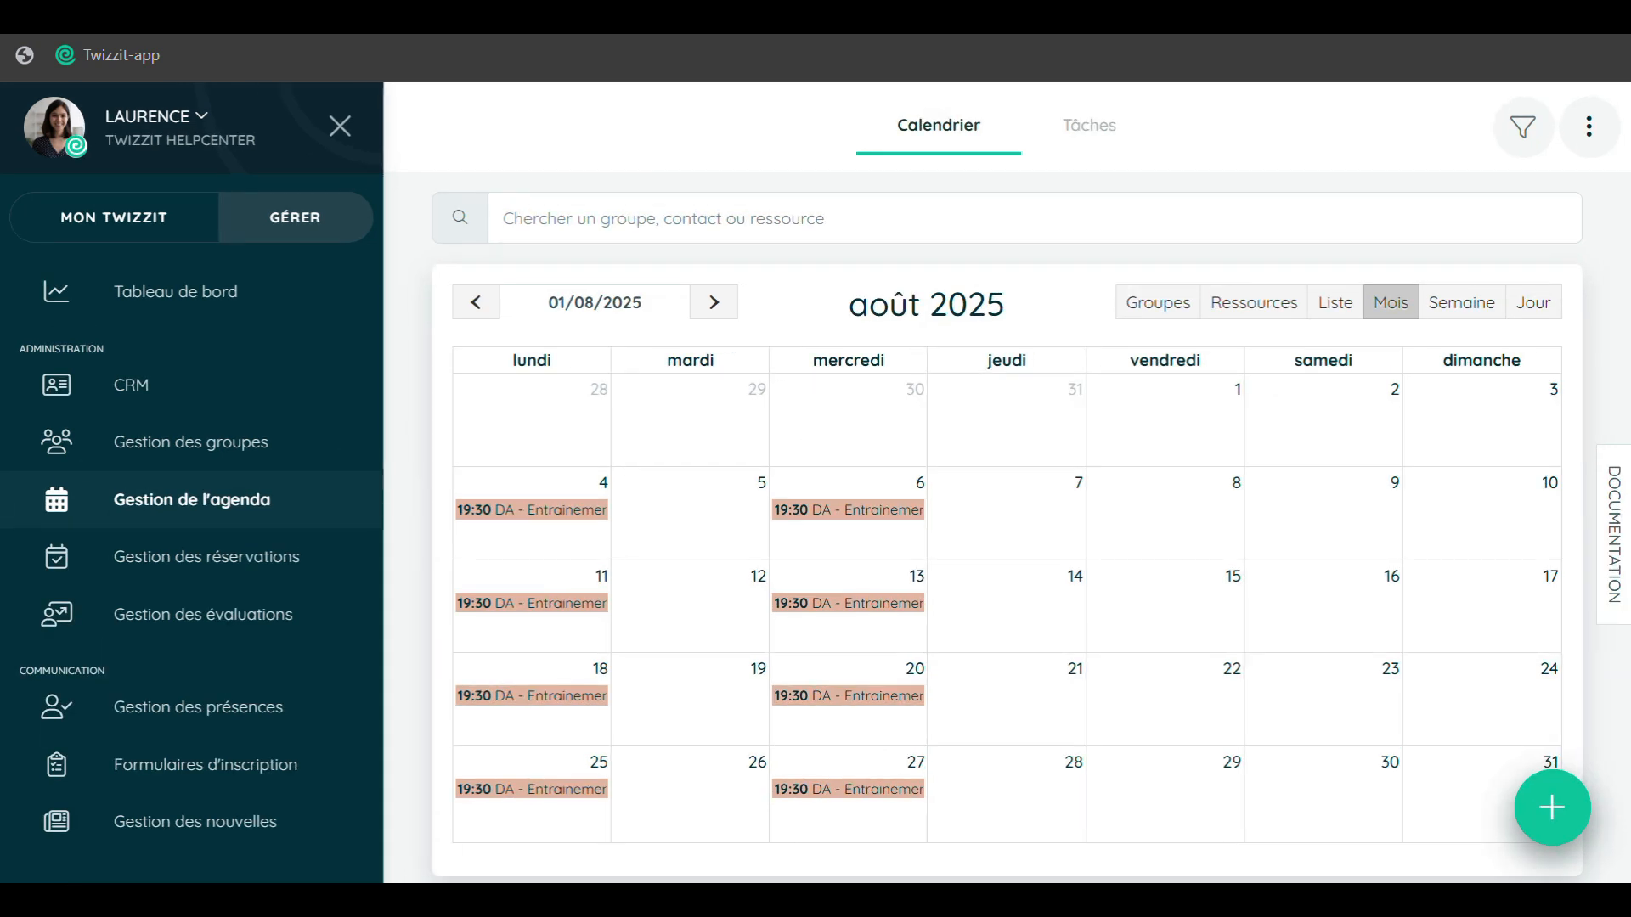
click(485, 542)
click(778, 443)
click(1058, 283)
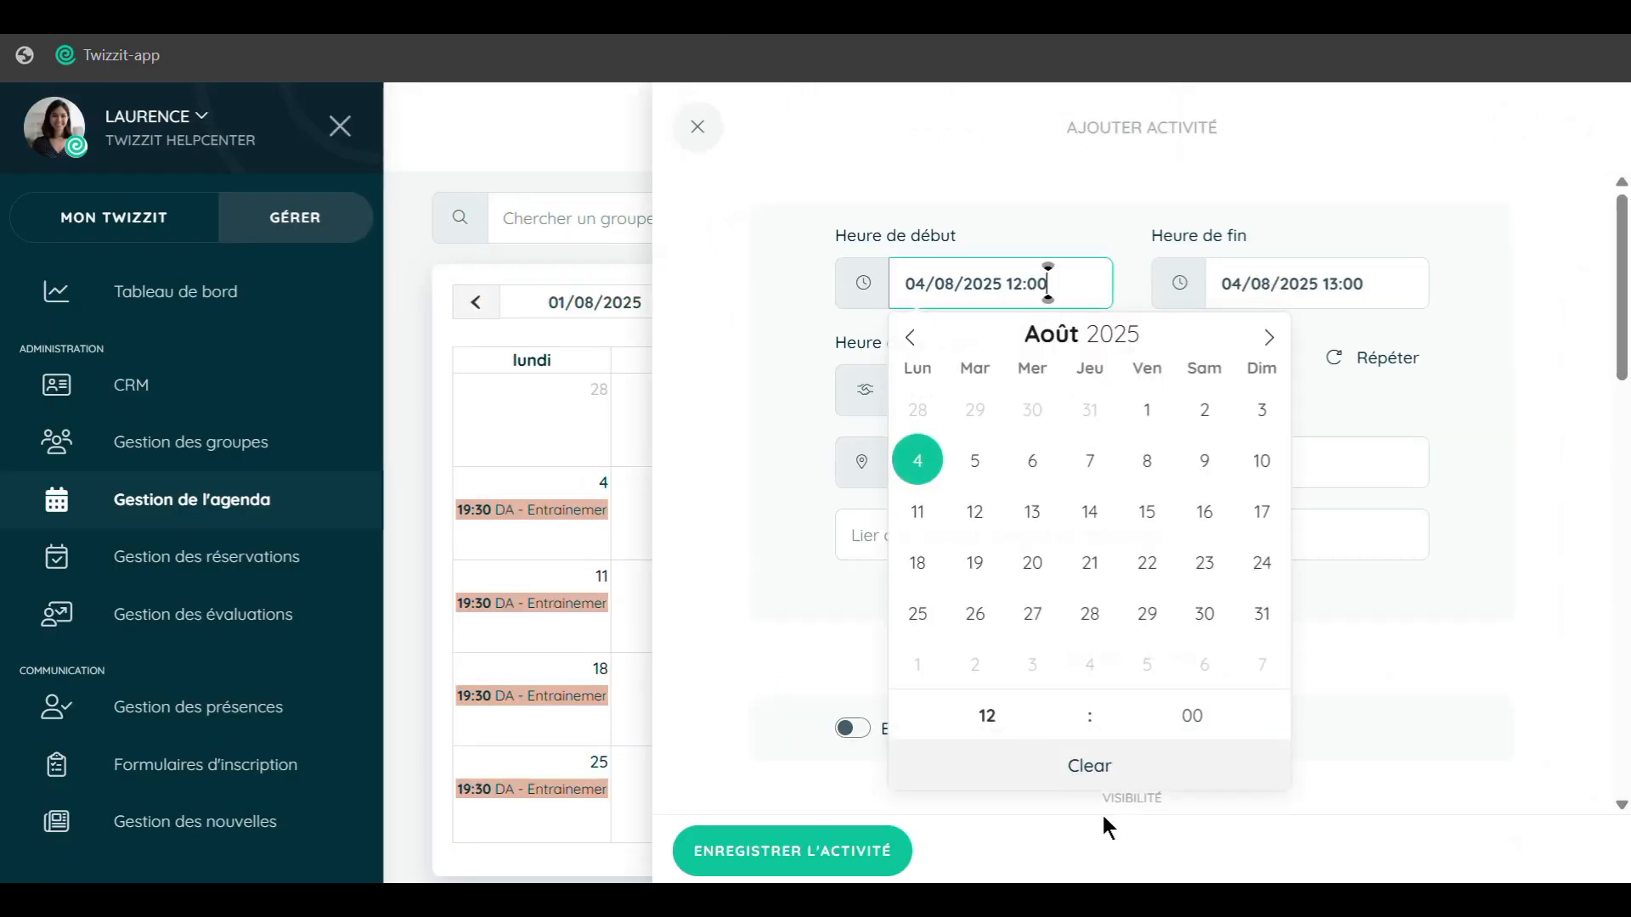
click(1076, 703)
click(1076, 704)
click(1076, 703)
click(1076, 704)
click(1076, 703)
click(1076, 703)
click(1076, 703)
click(1196, 732)
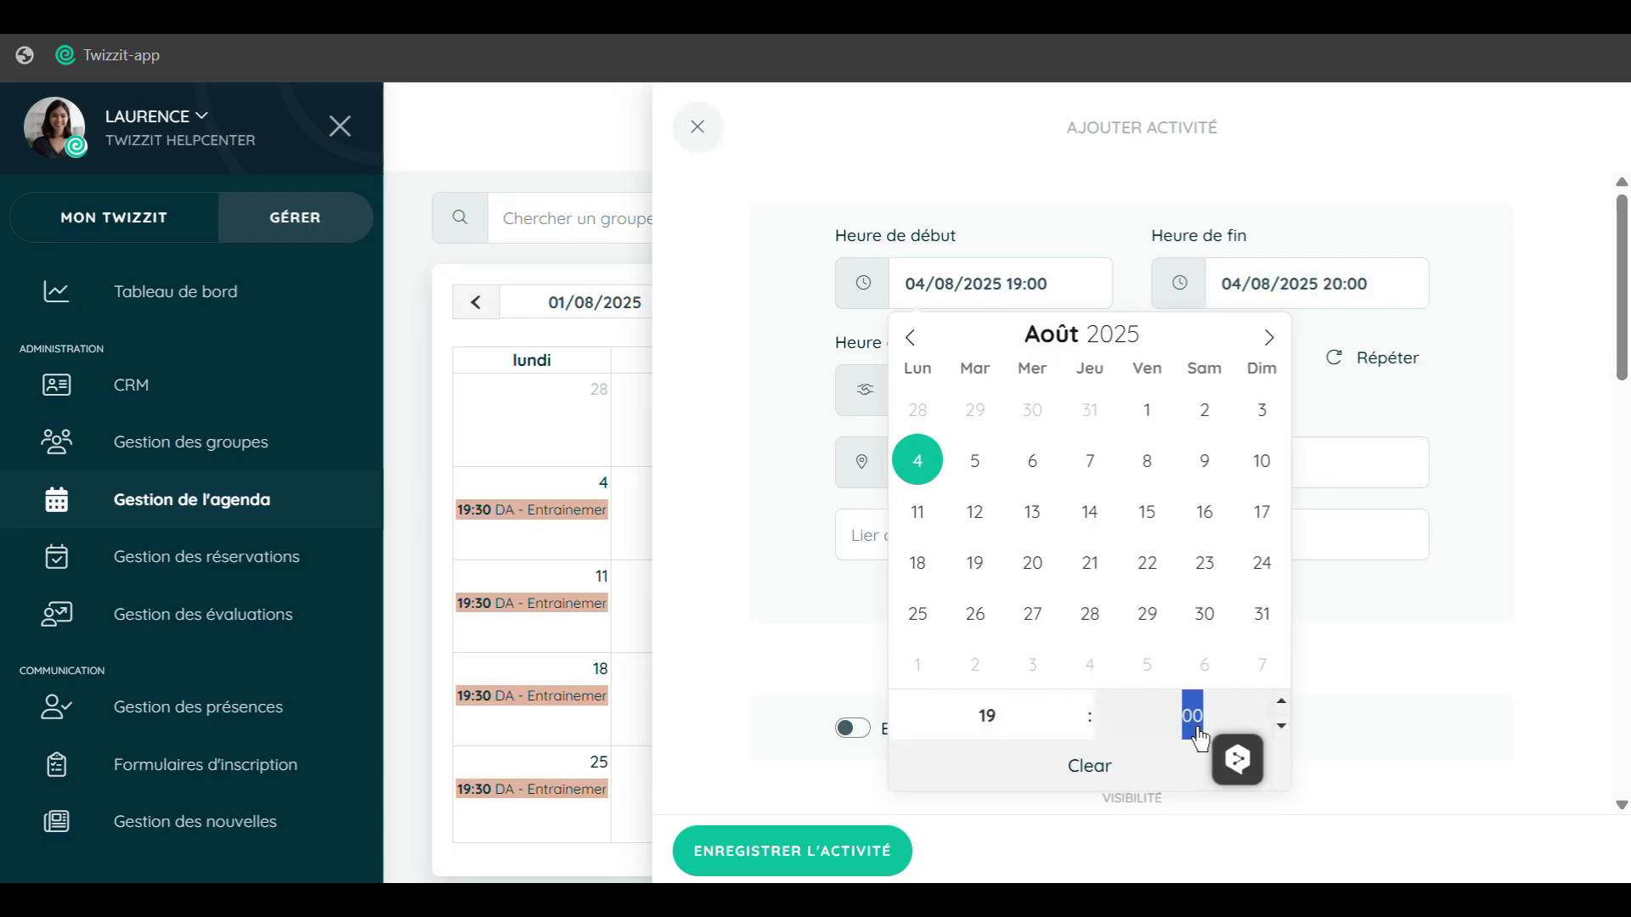
text(30)
click(1521, 396)
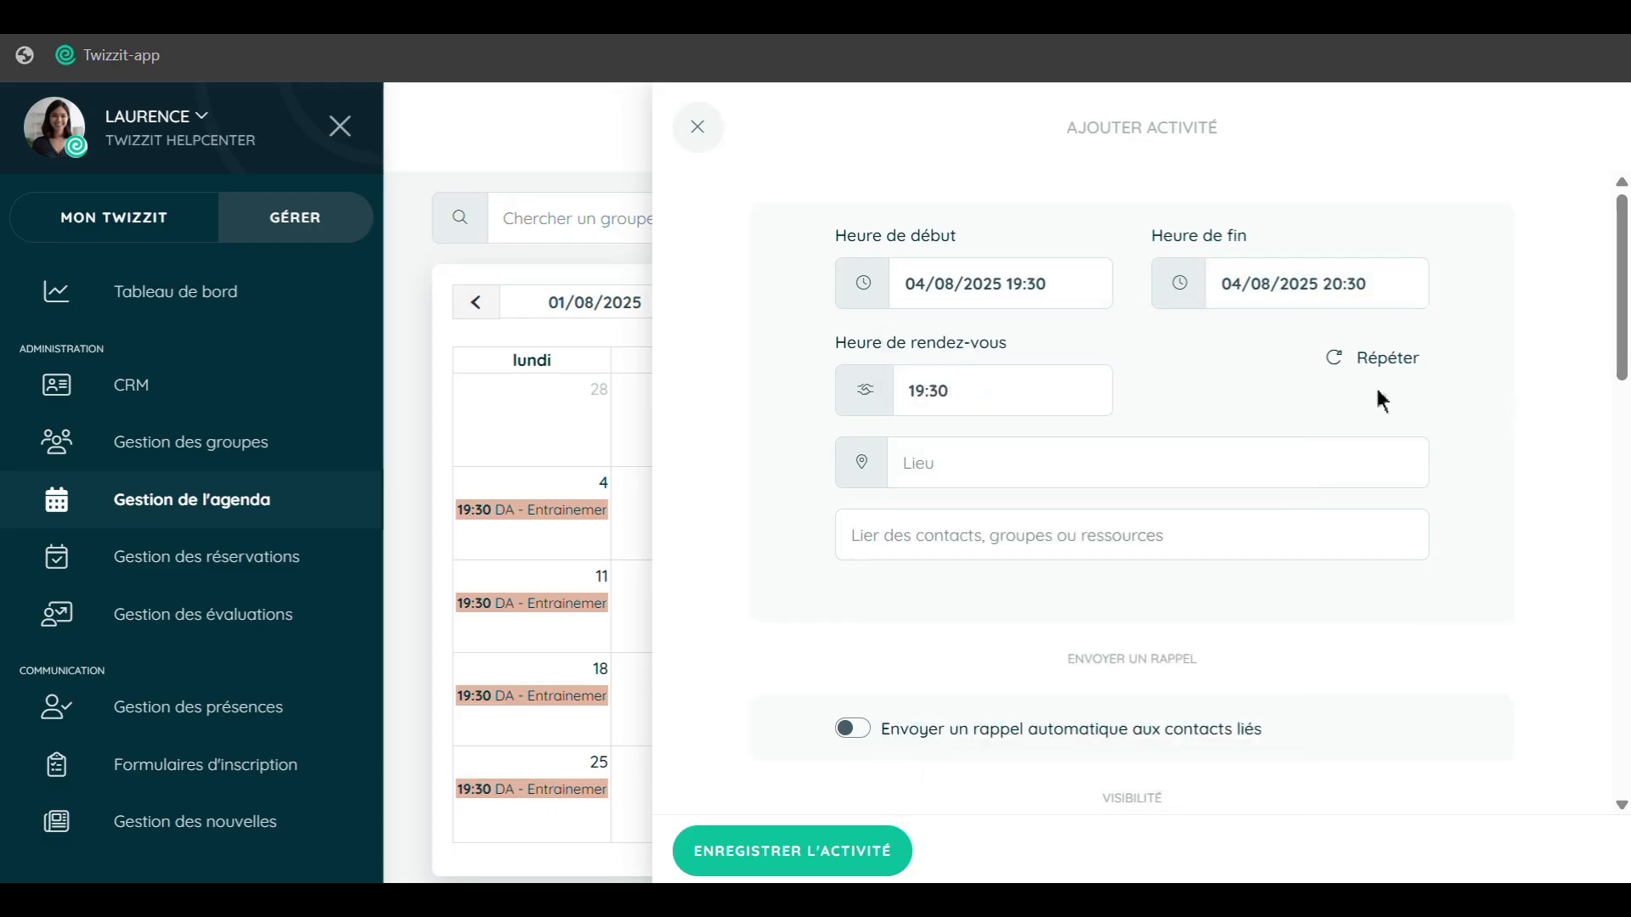
Repeat the new activity weekly on Mondays from 04/08/2025 until 30/05/2026.
click(1398, 358)
scroll(809, 544, down, 2)
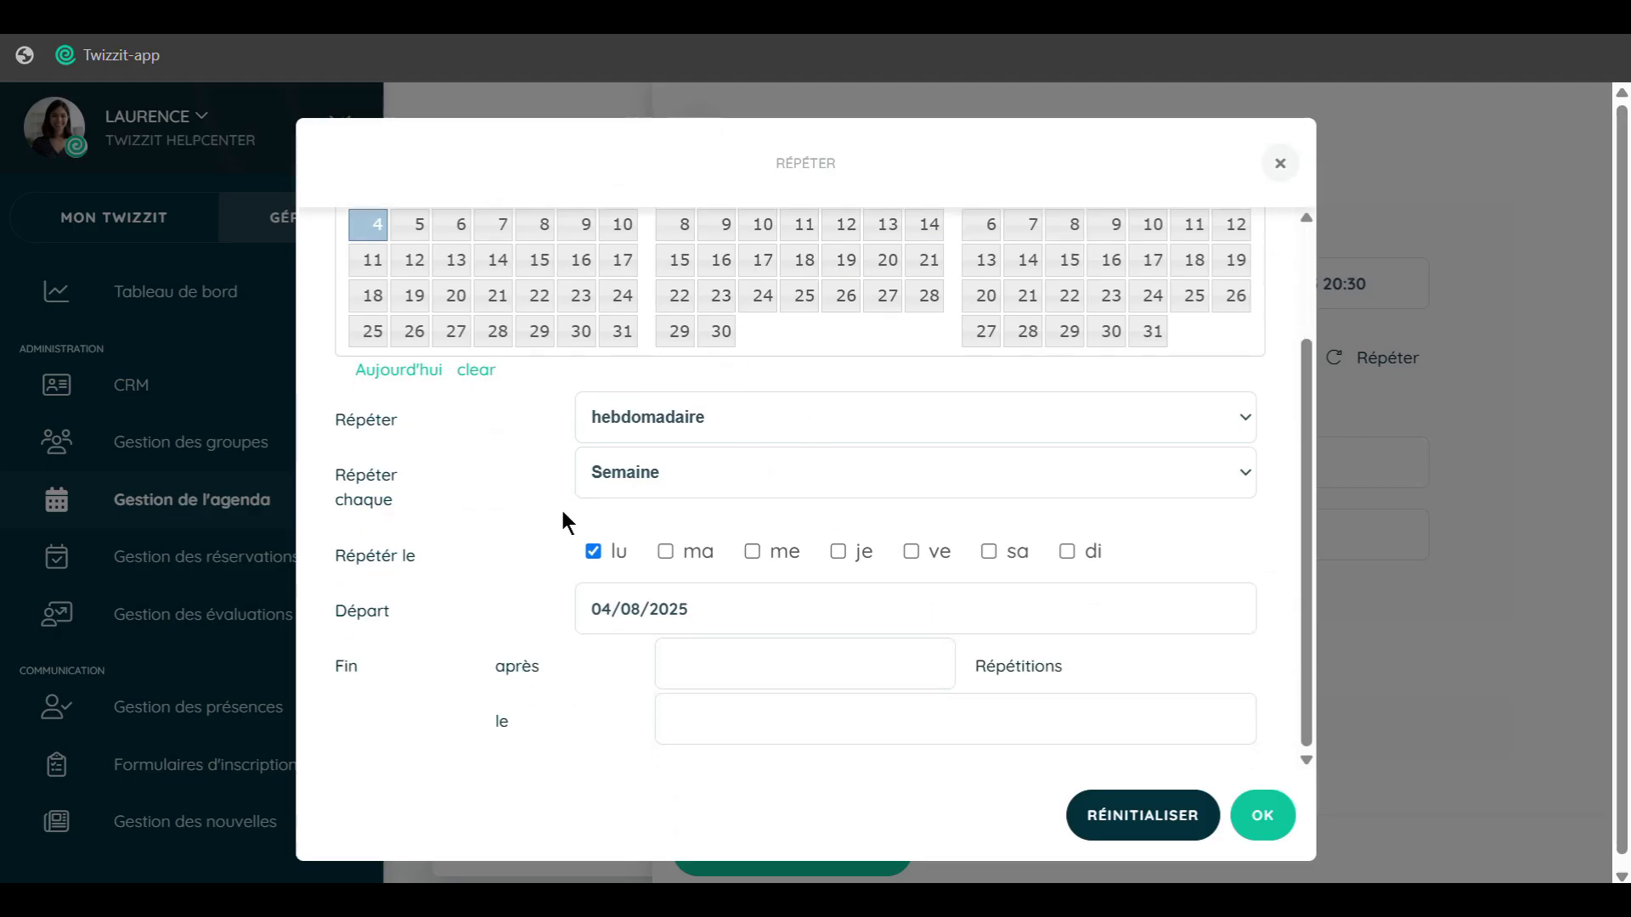
click(753, 712)
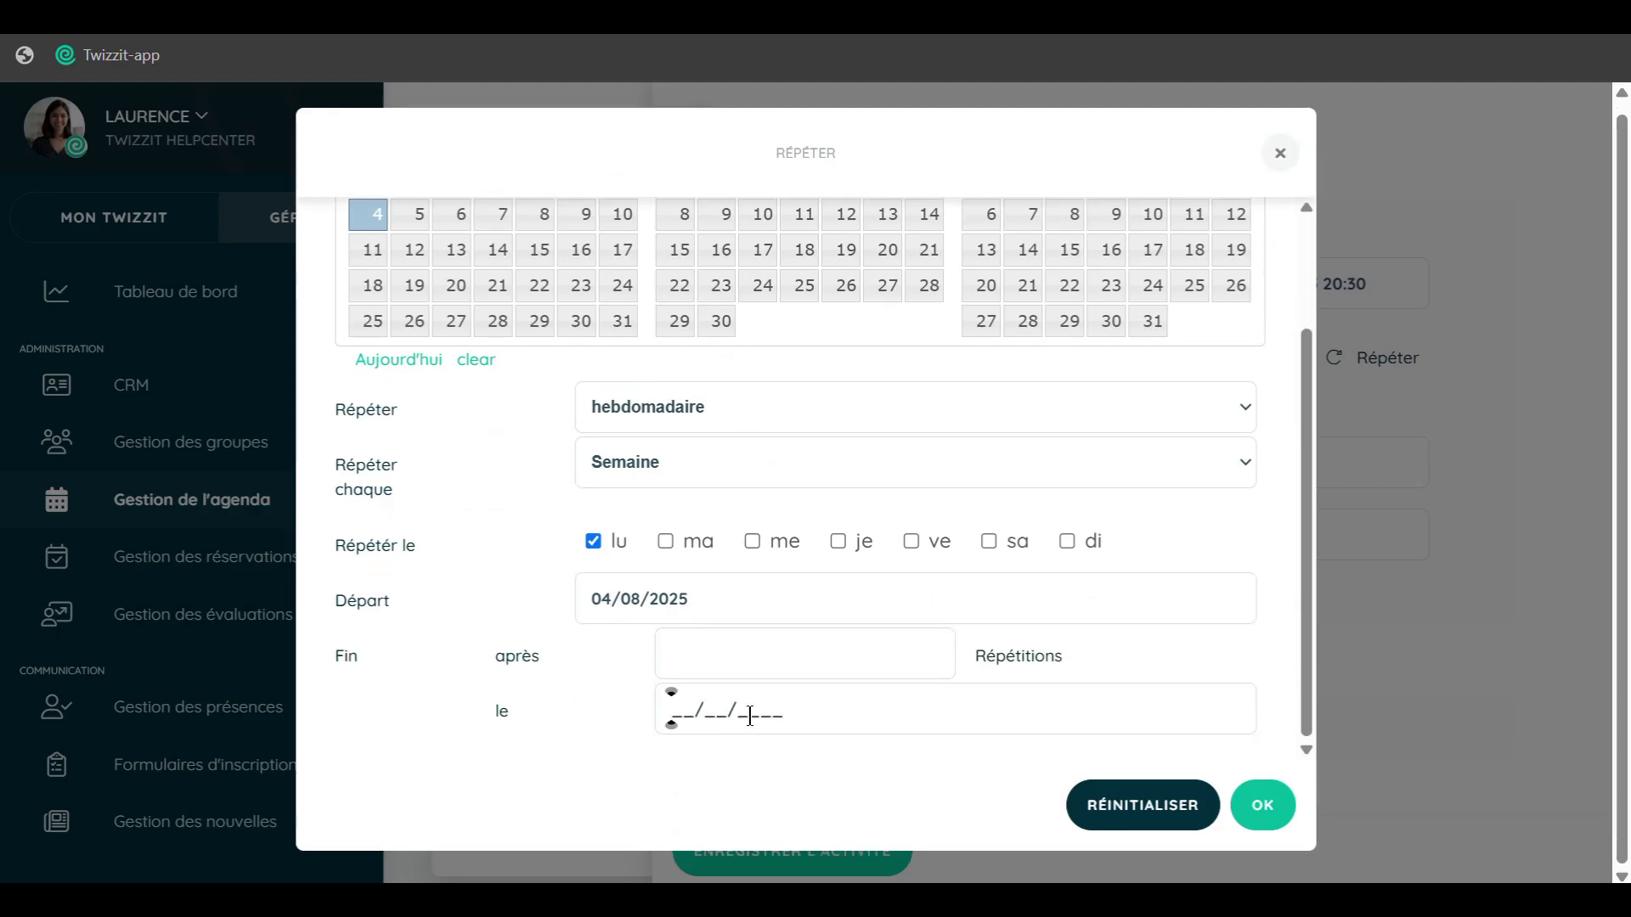
click(753, 712)
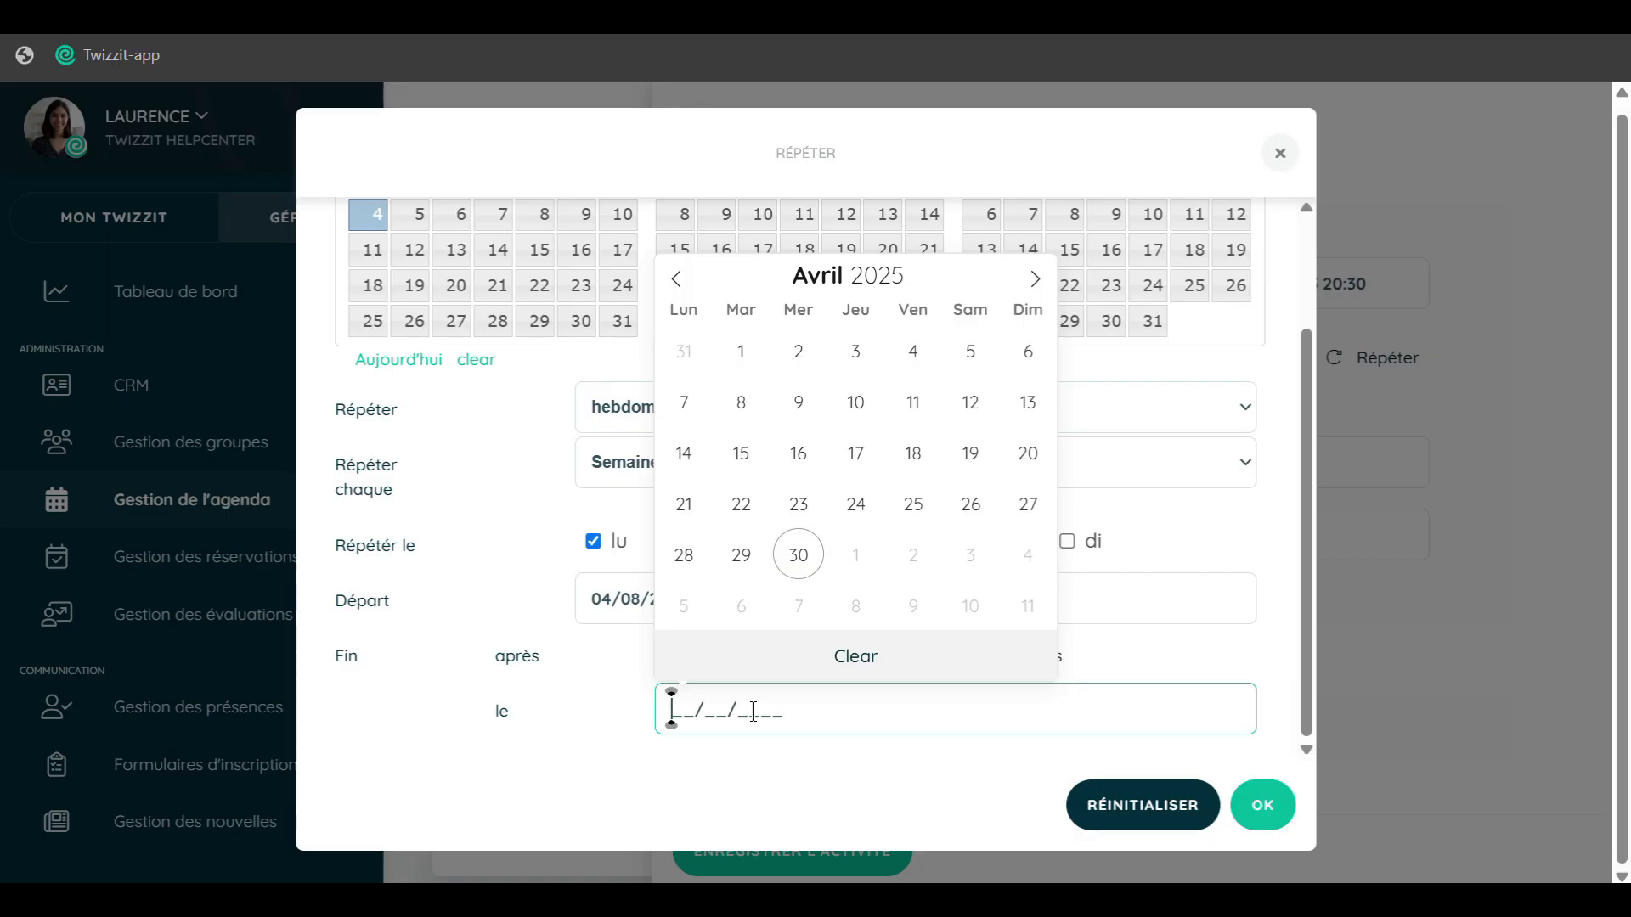
text(30052026)
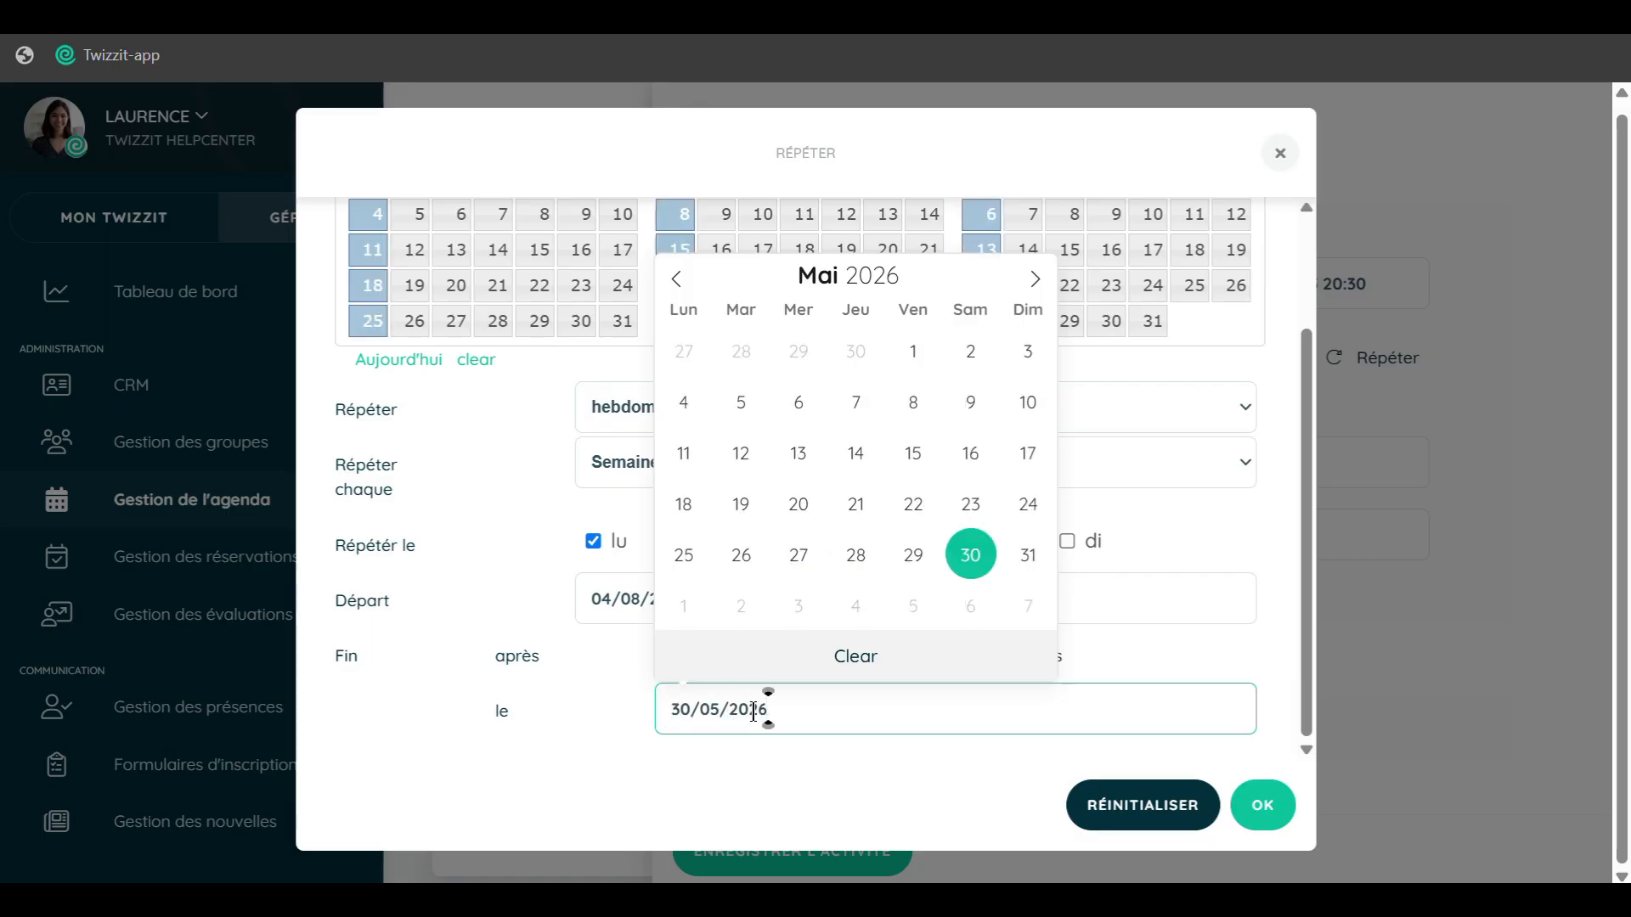
click(804, 779)
scroll(929, 489, up, 2)
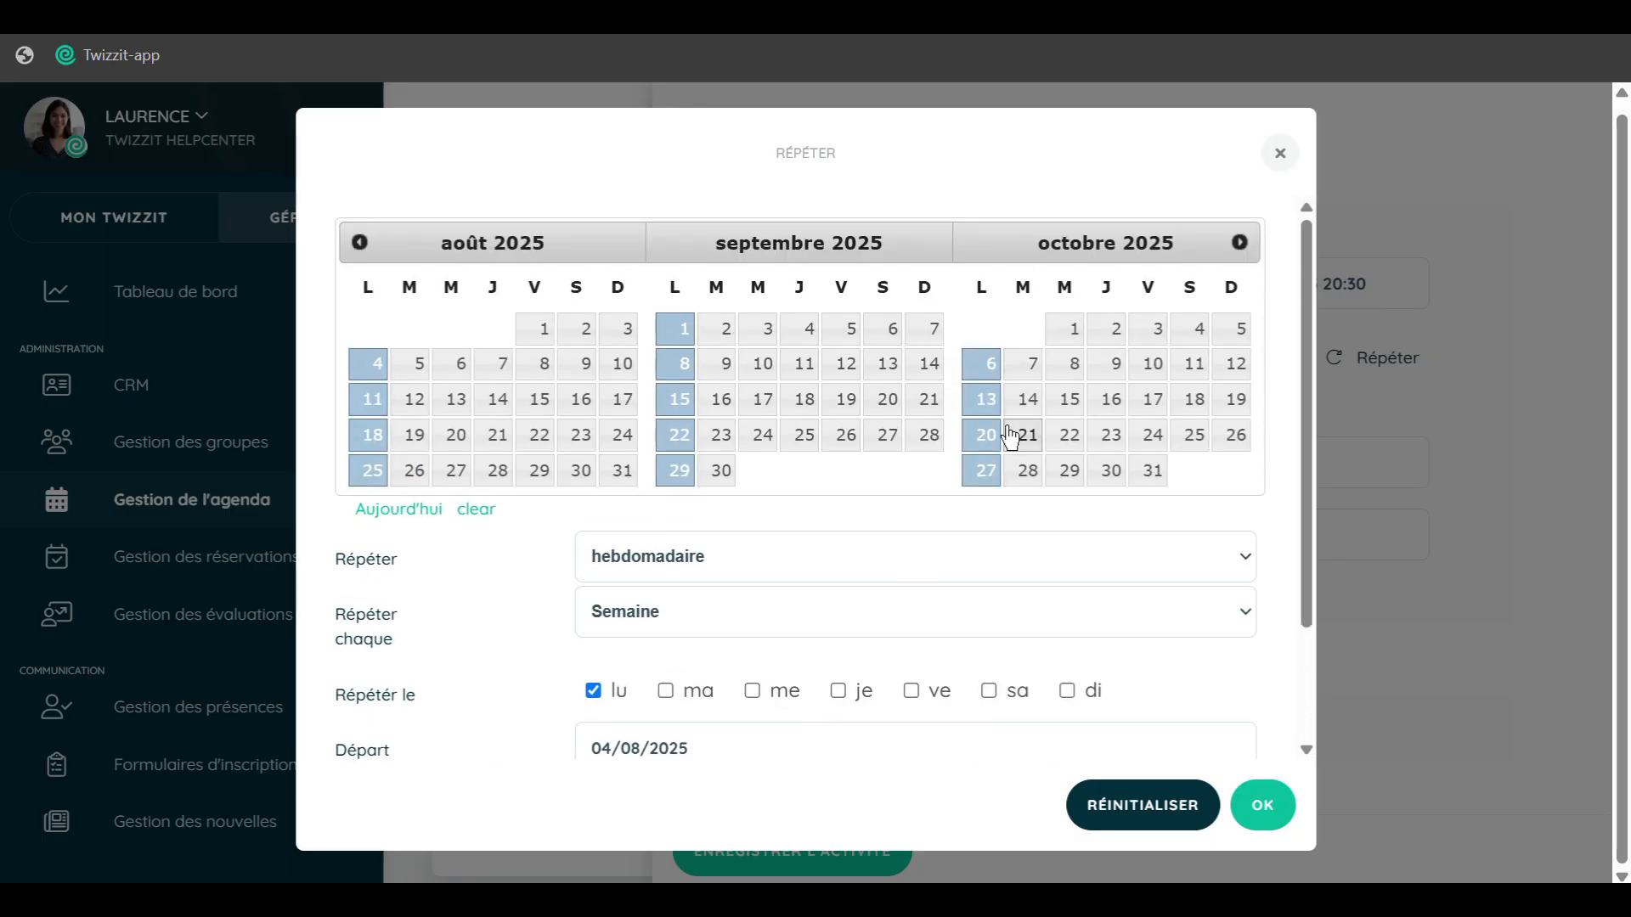
scroll(1016, 513, down, 2)
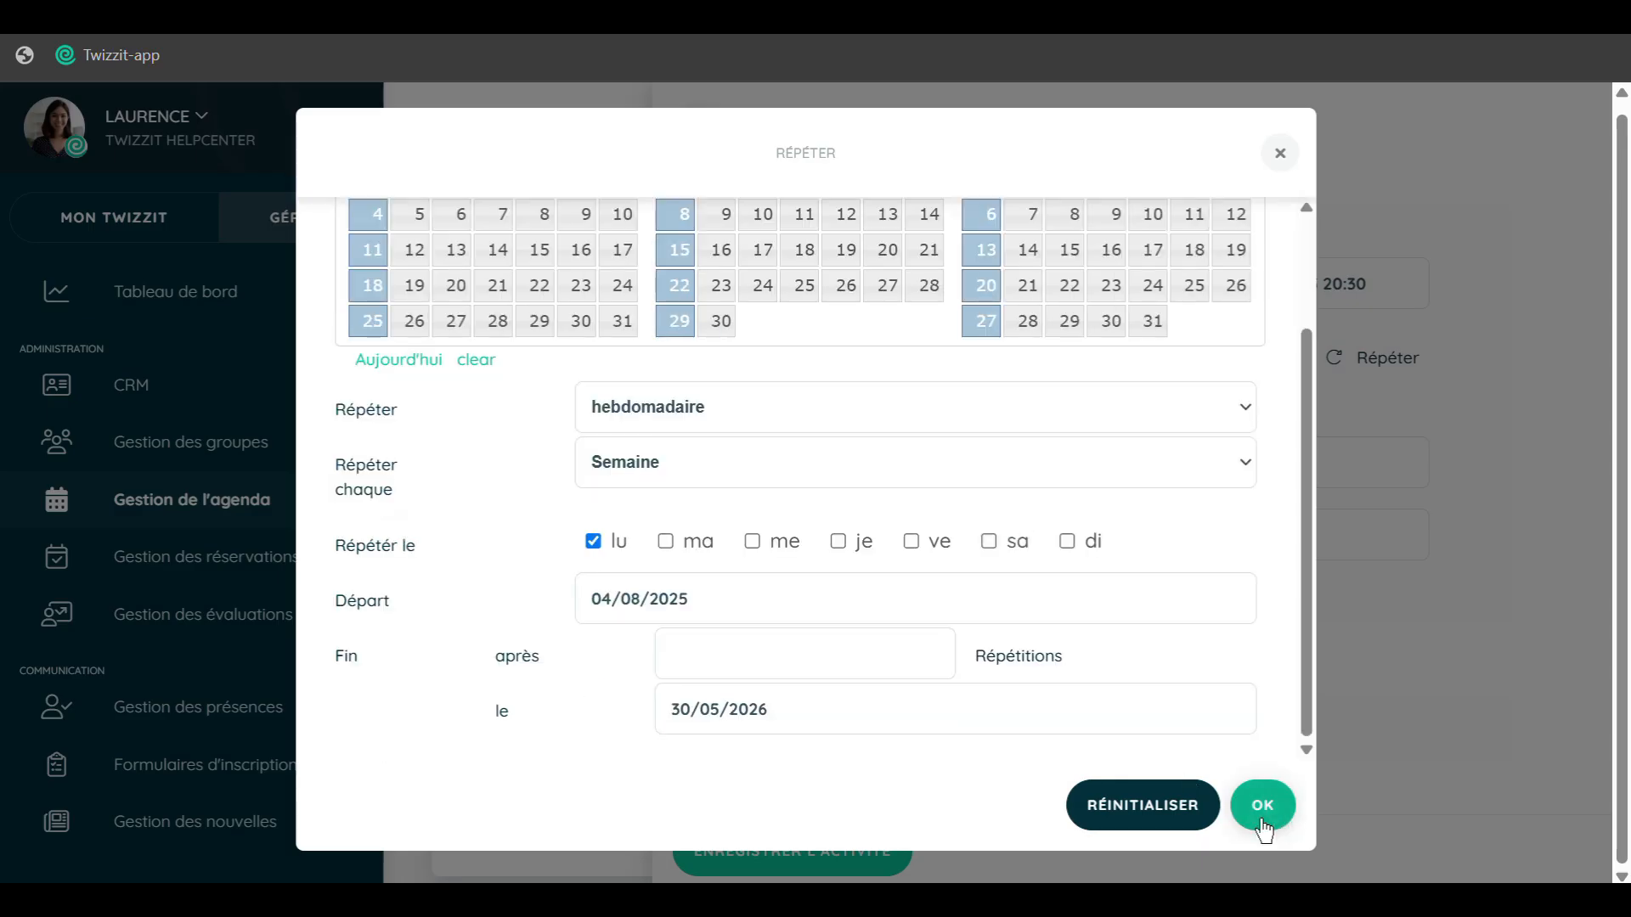
click(1266, 822)
Link the Loisirs (2025-2026) group and the Terrain 1 resource to the activity.
click(986, 535)
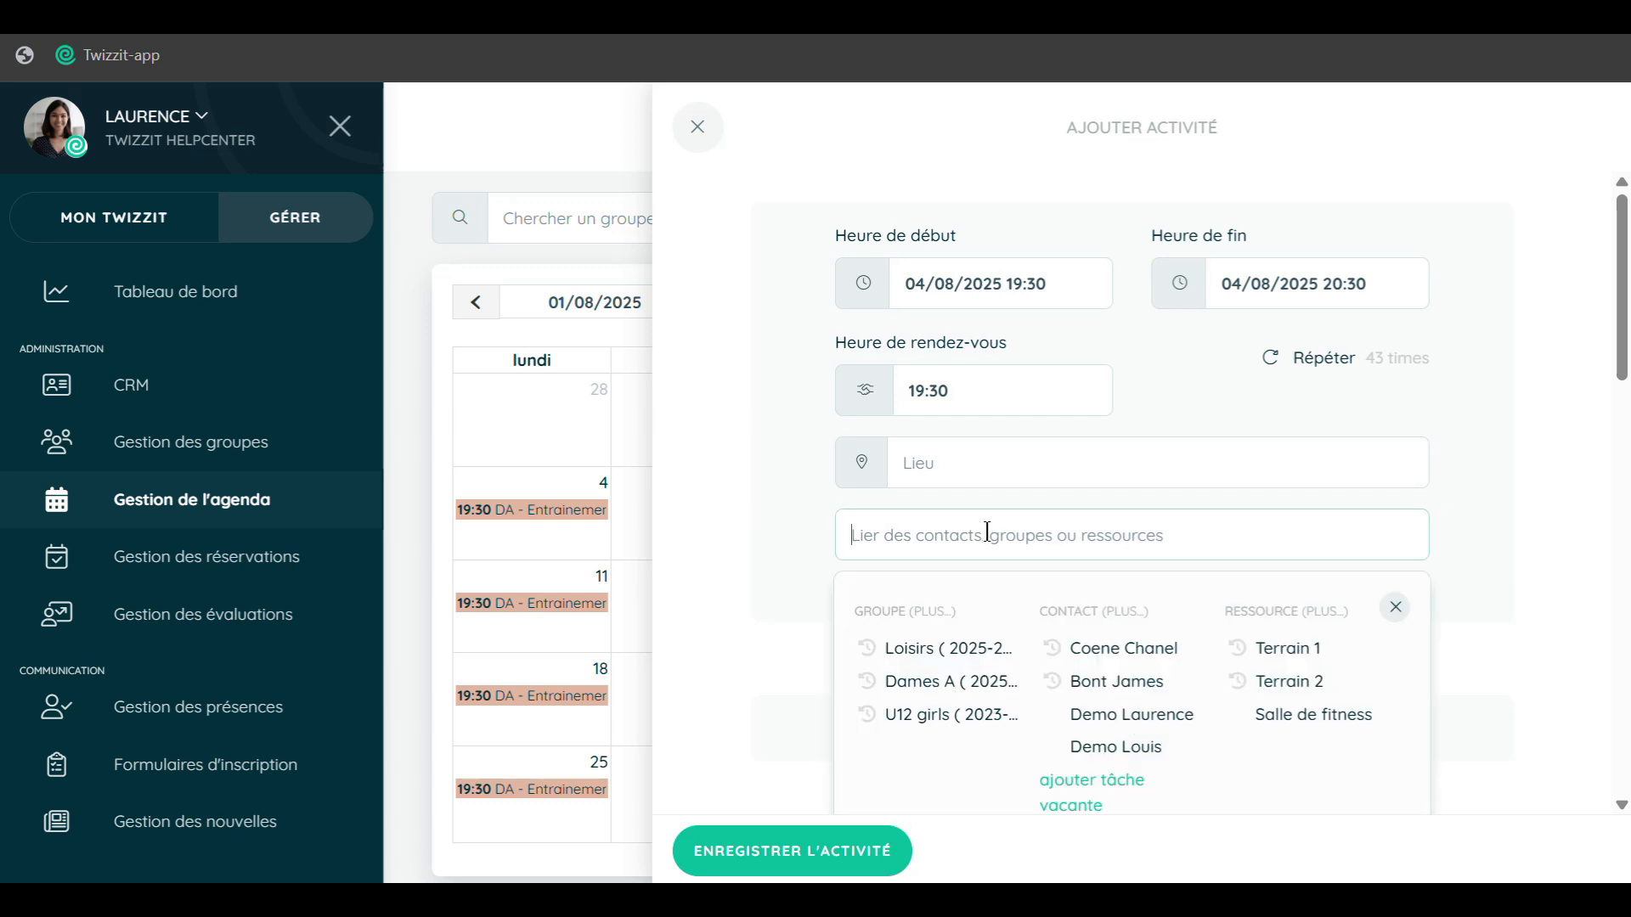
text(loisi)
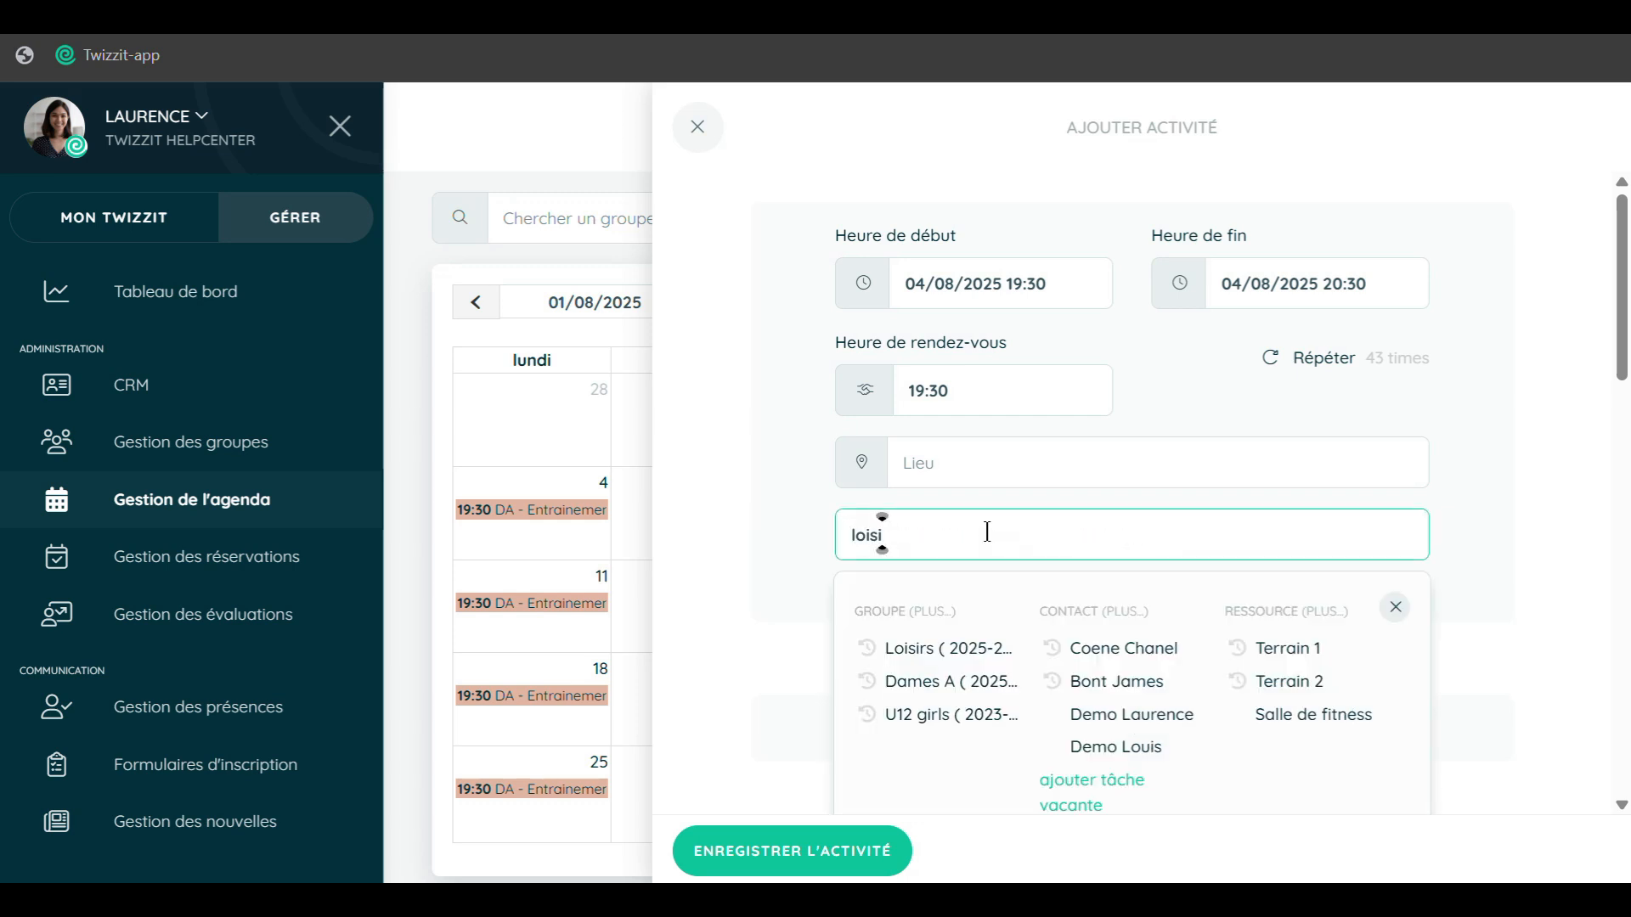
click(925, 647)
double_click(1107, 511)
text(terr)
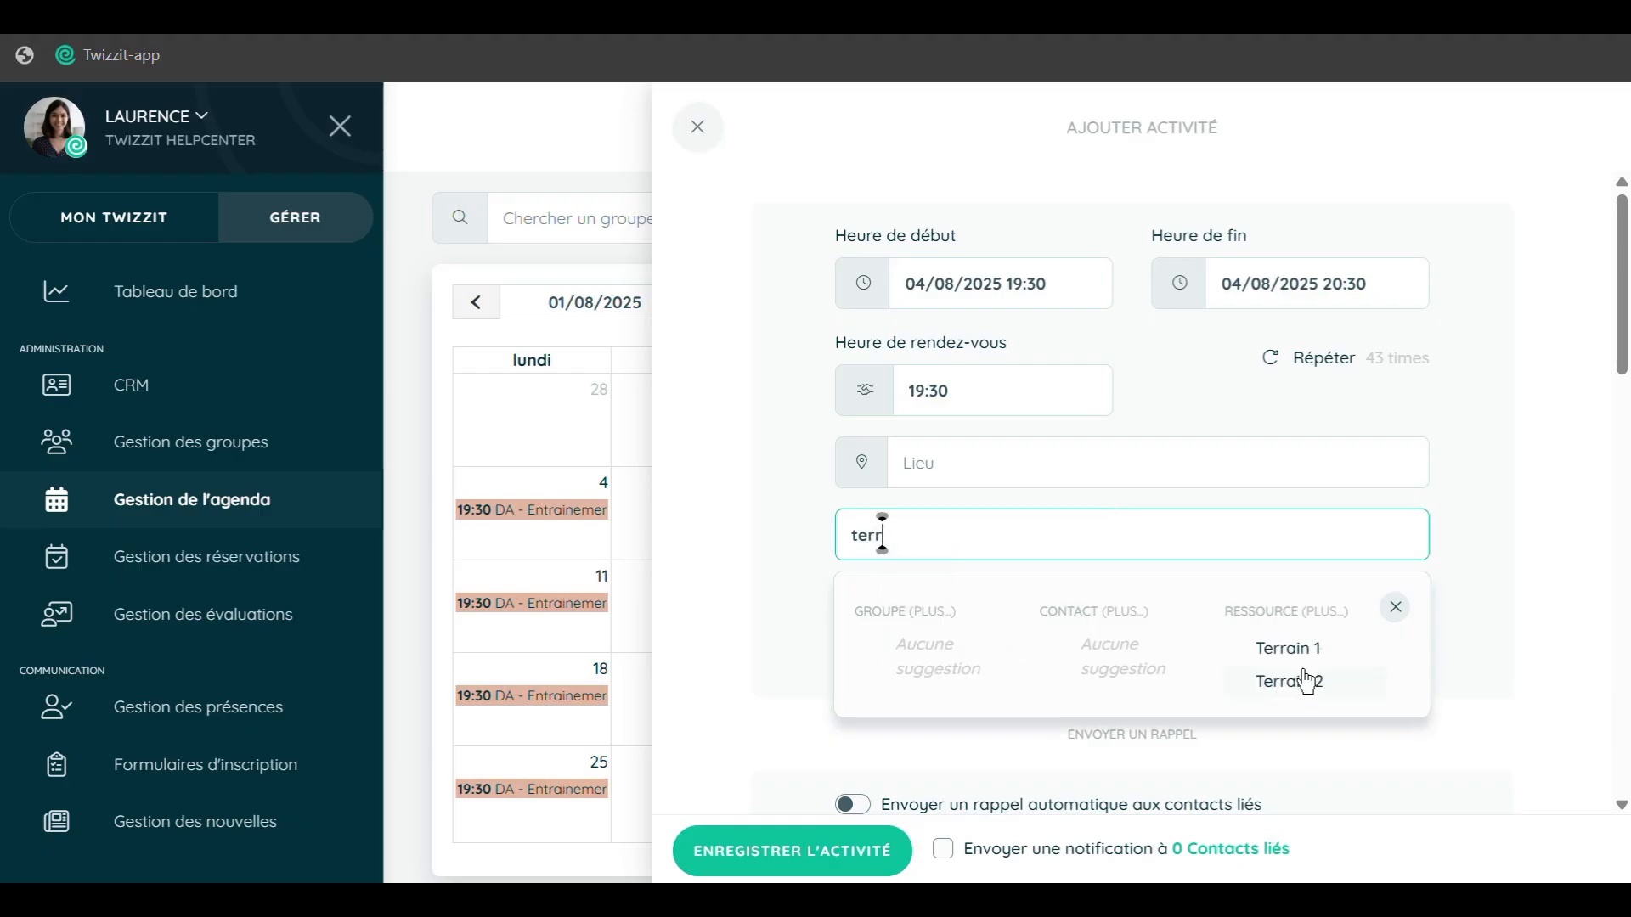
click(1296, 647)
scroll(1274, 637, down, 4)
scroll(1257, 623, up, 3)
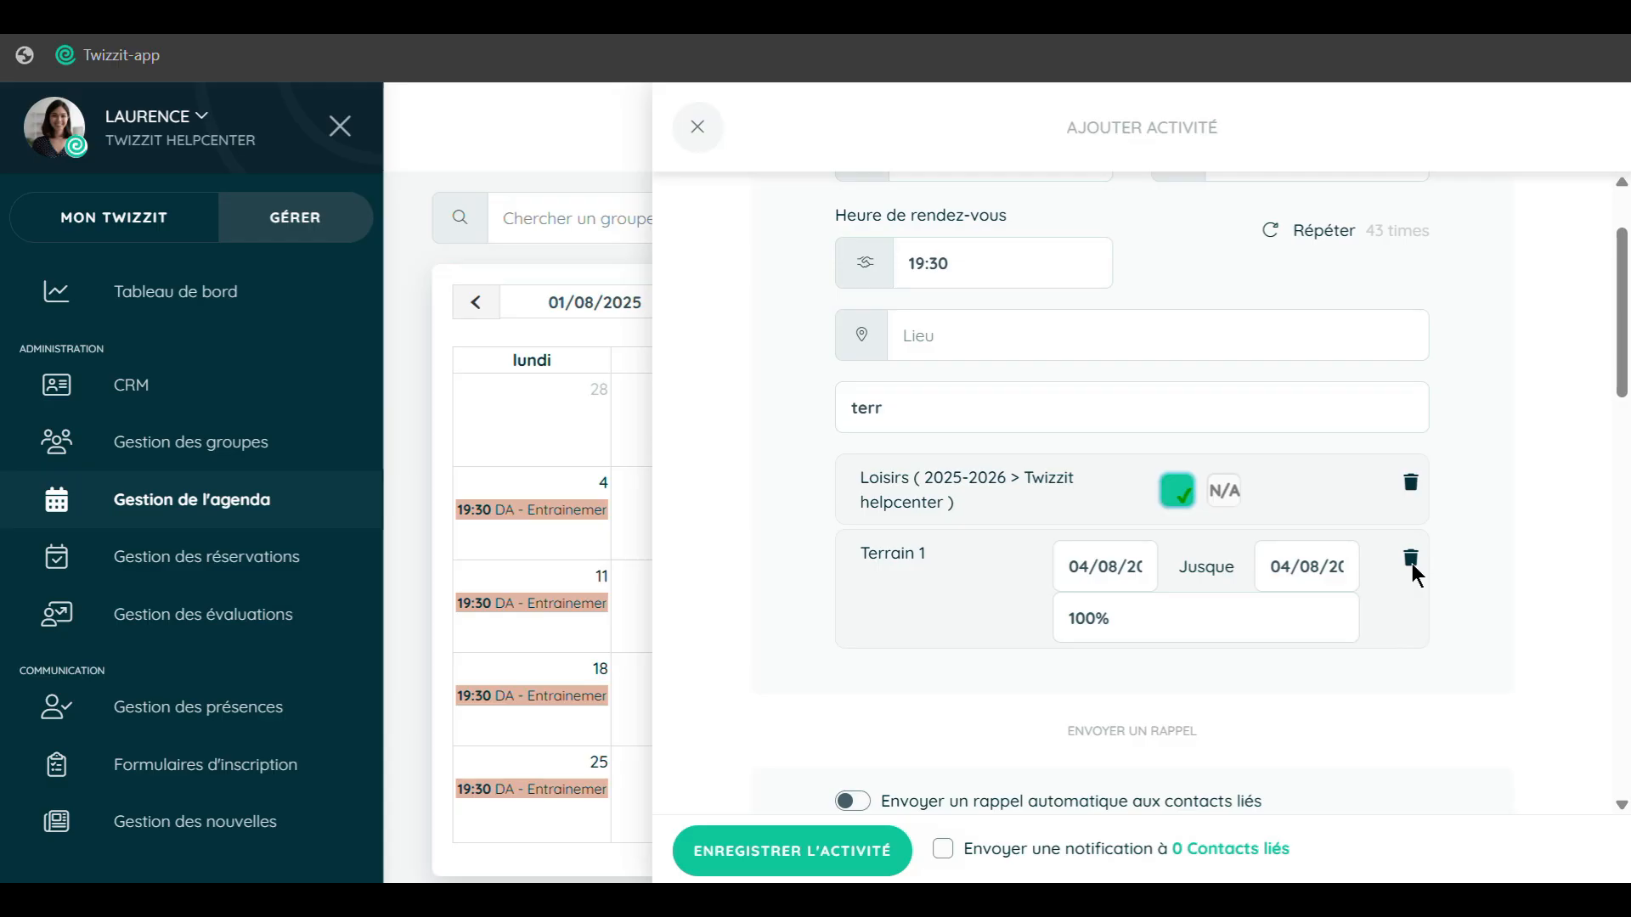
Try Terrain 2 as the linked resource instead of Terrain 1, then switch back to Terrain 1.
click(1412, 563)
double_click(953, 421)
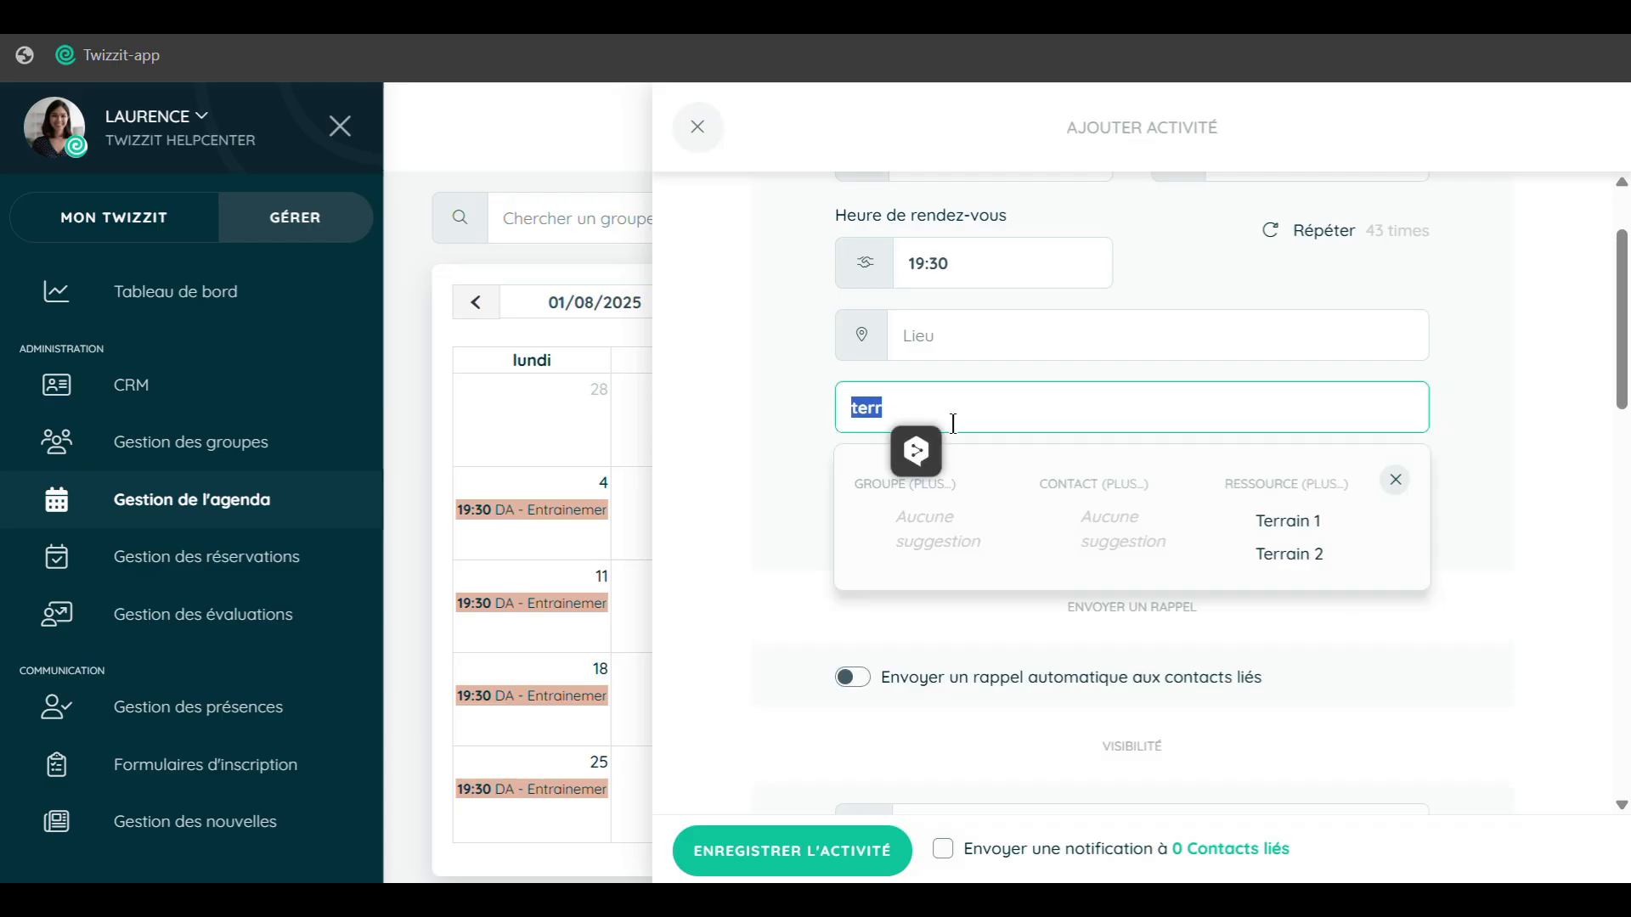
click(1275, 560)
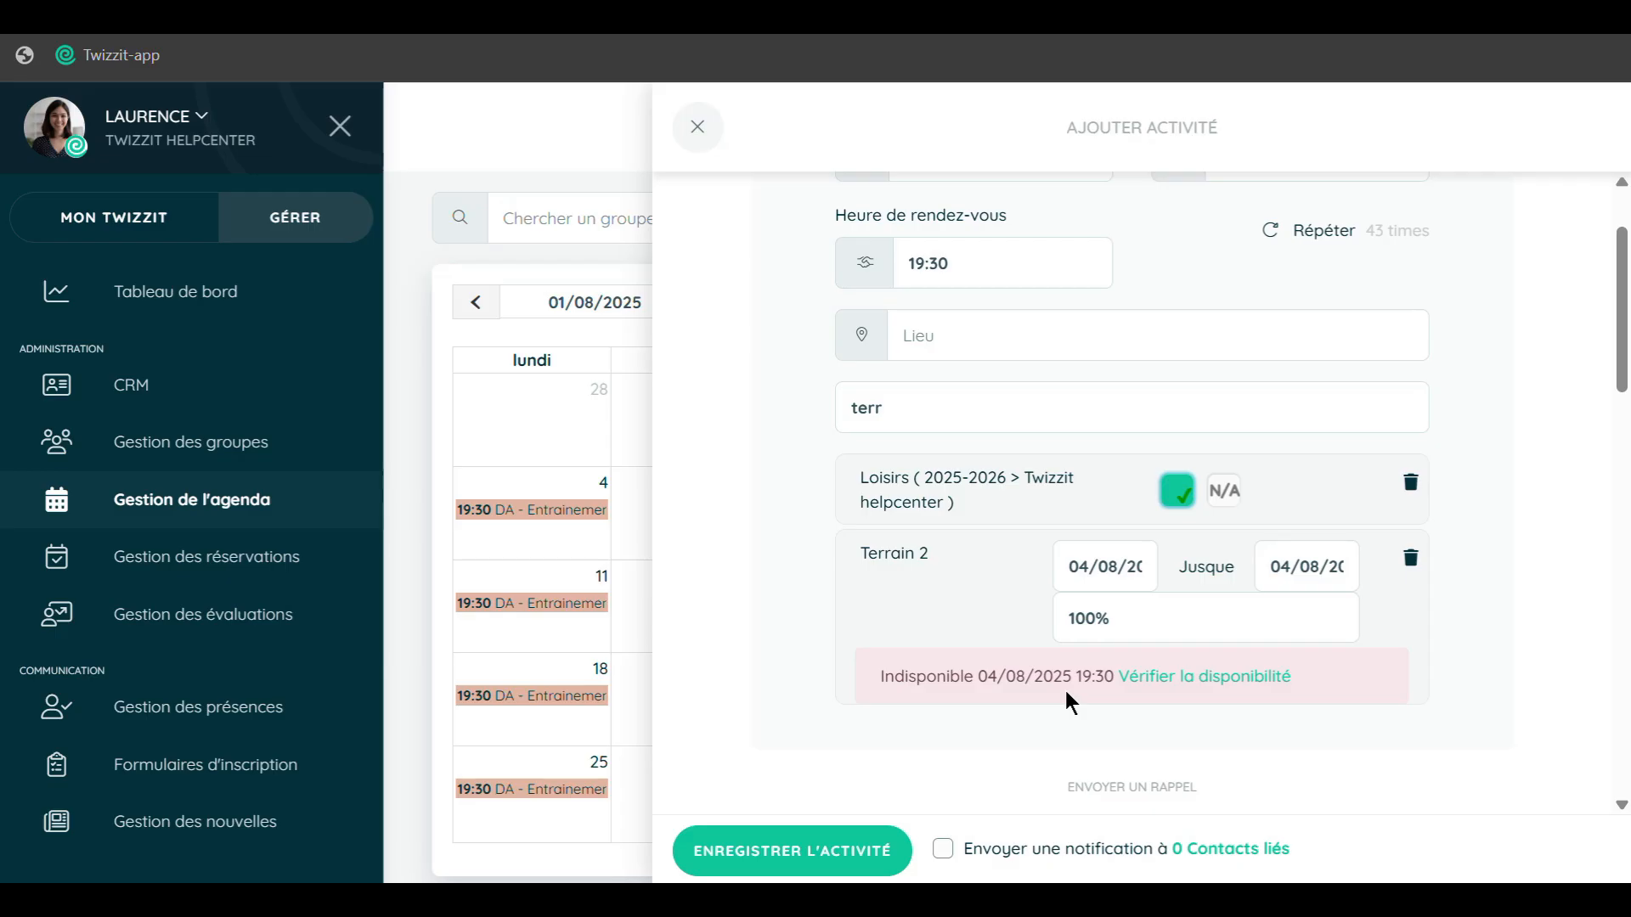
click(1410, 557)
click(1106, 404)
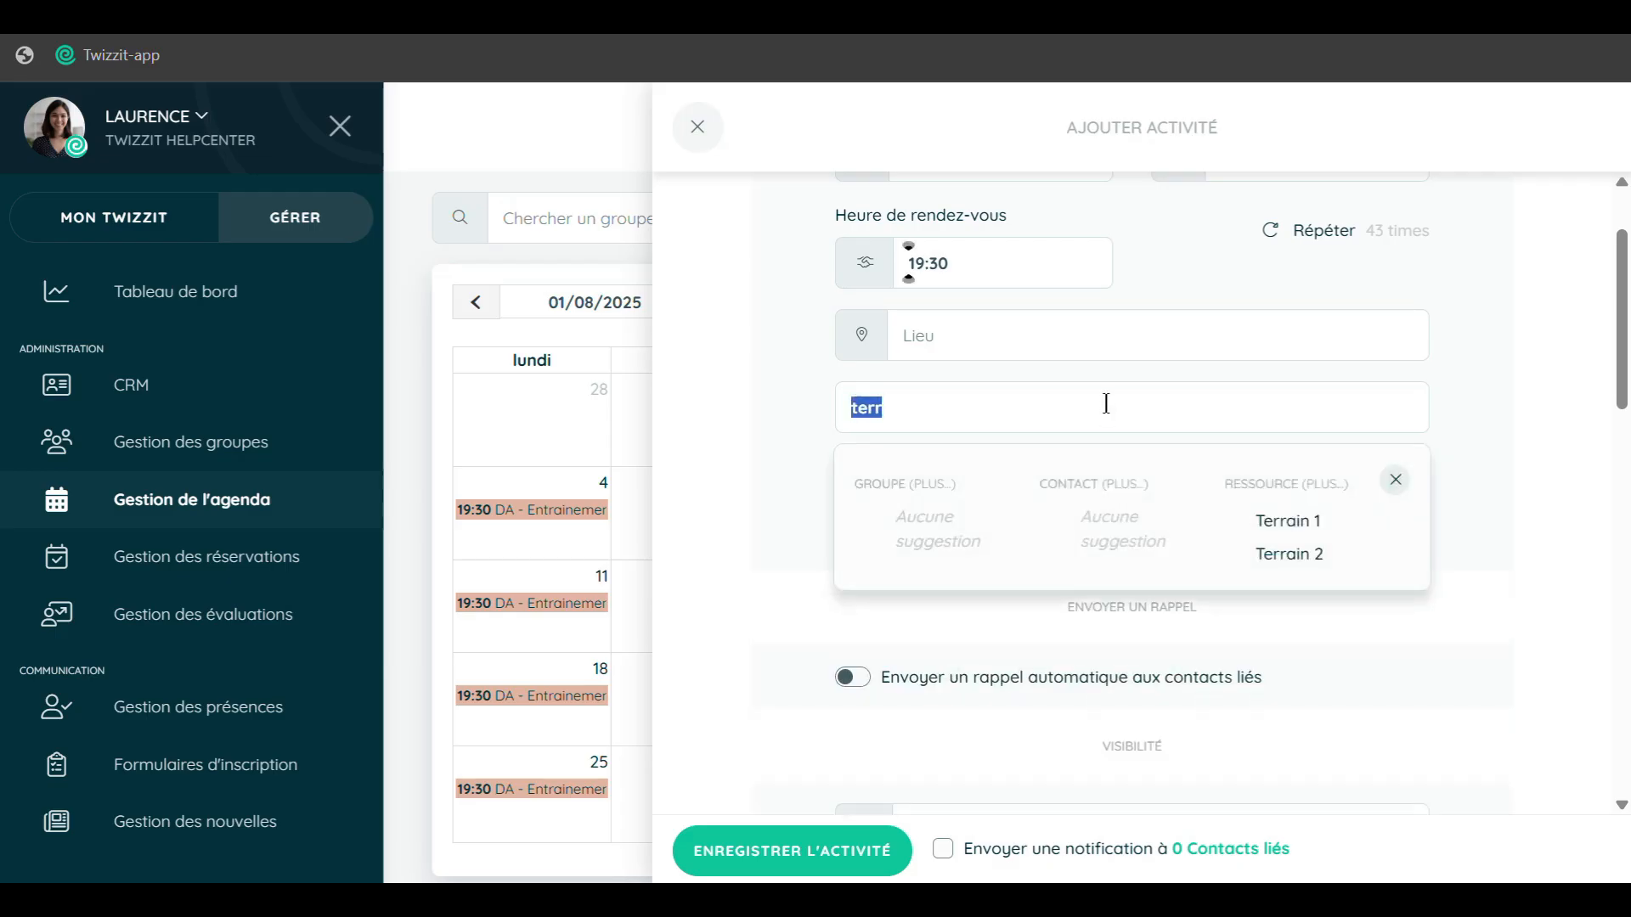
click(1290, 520)
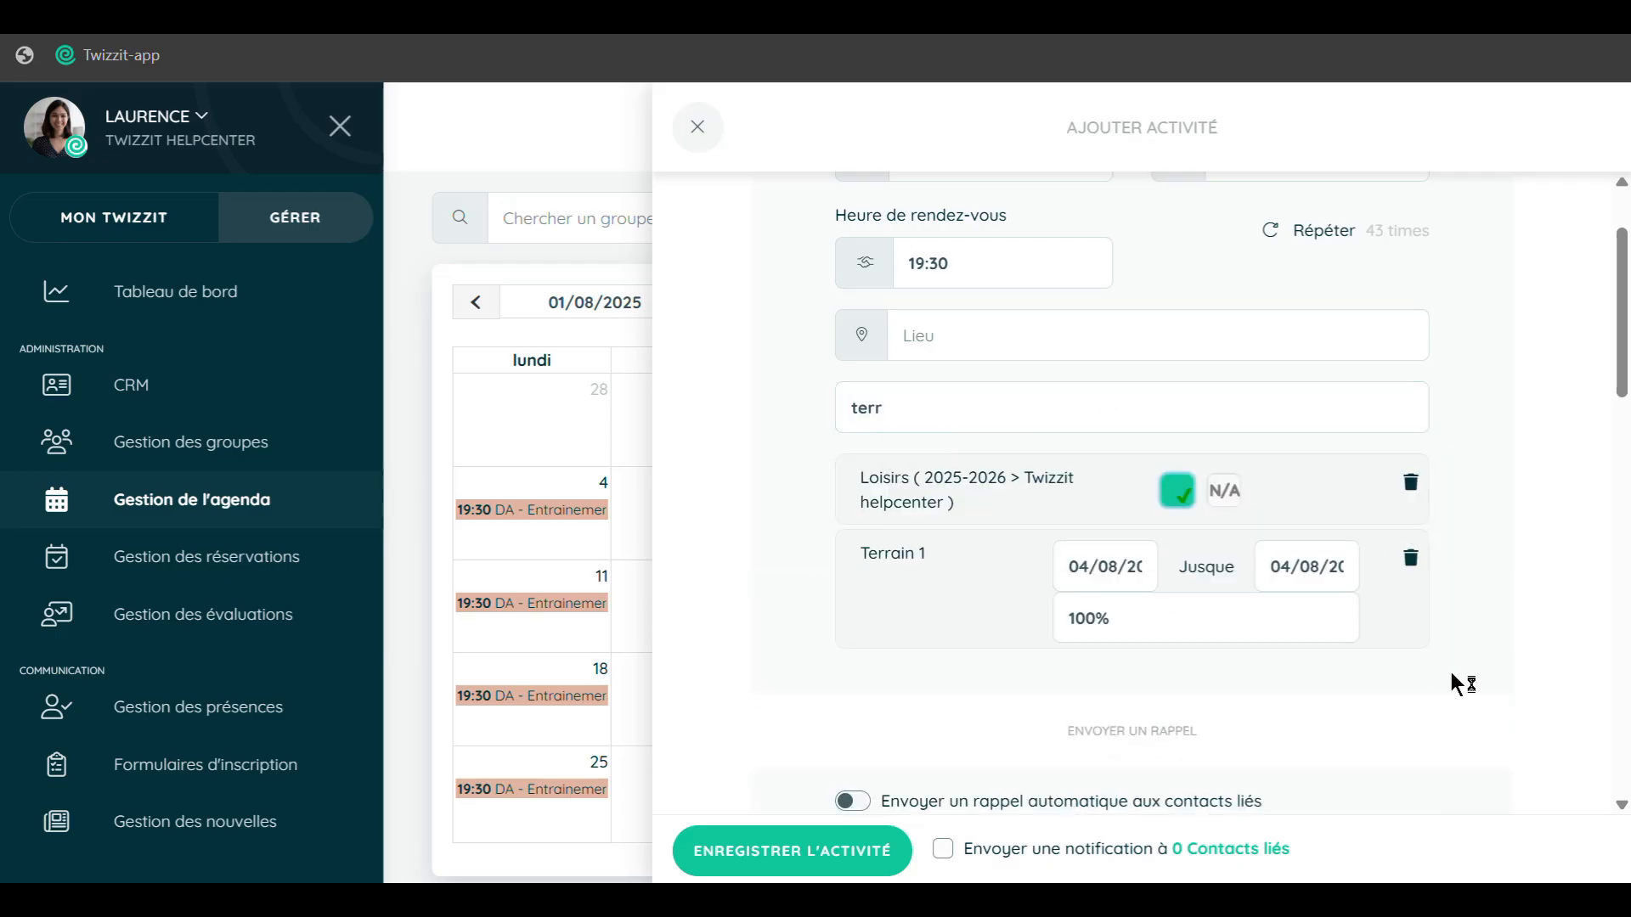
Save the new recurring Loisirs training.
scroll(1158, 527, down, 8)
click(679, 864)
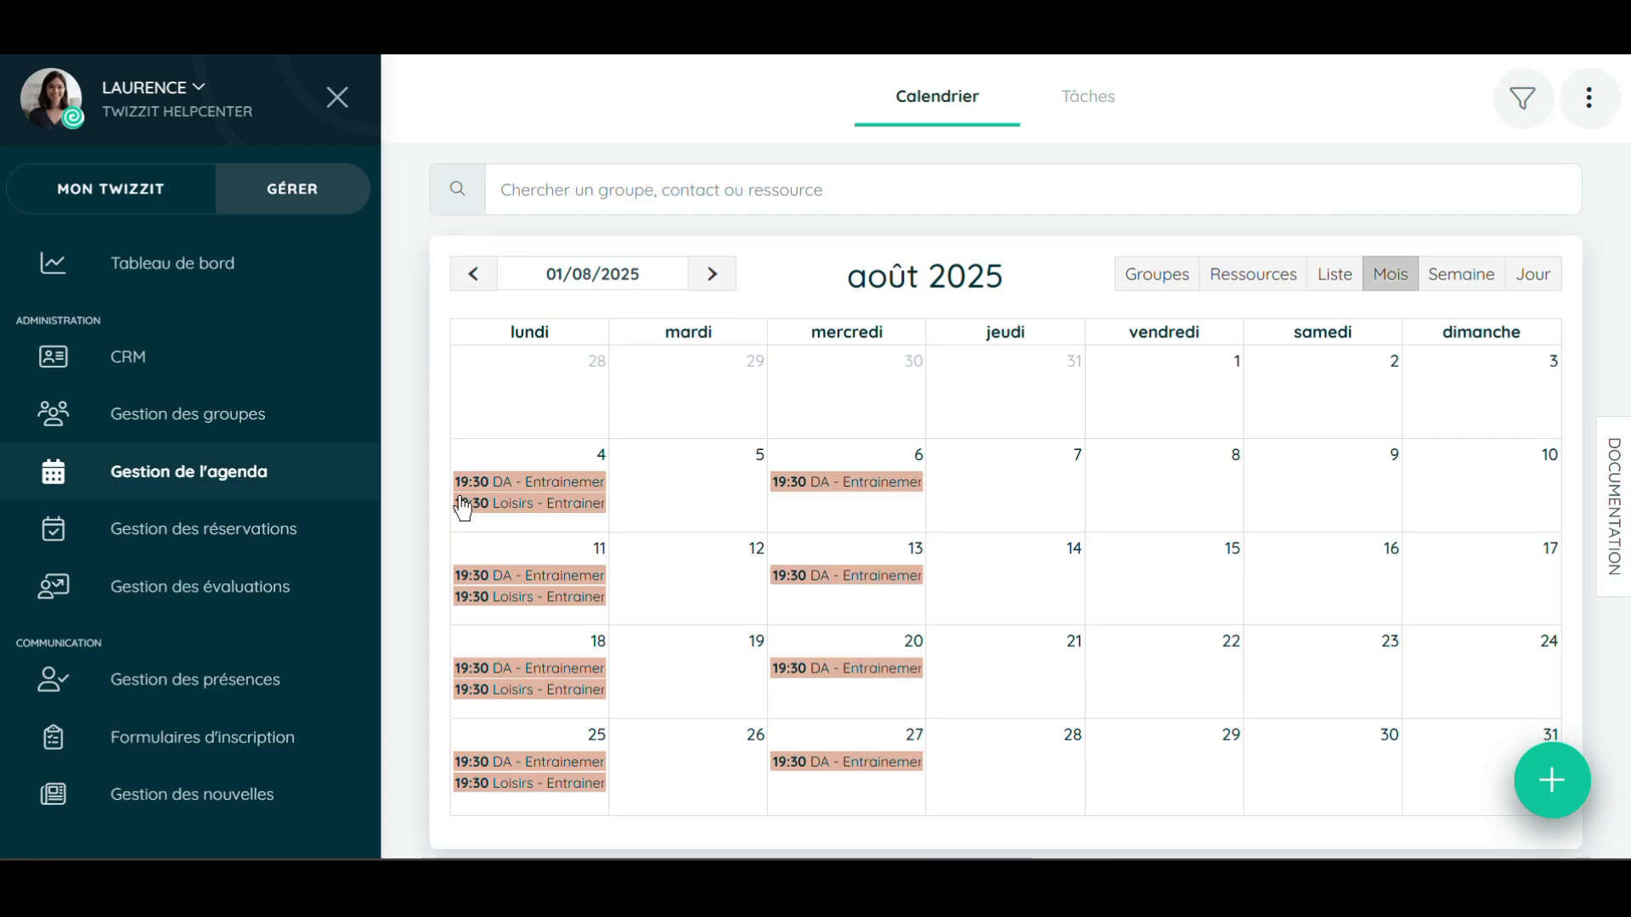
Set the start time of the 04/08/2025 DA training to 20:30 and overwrite all future repetitions.
click(563, 490)
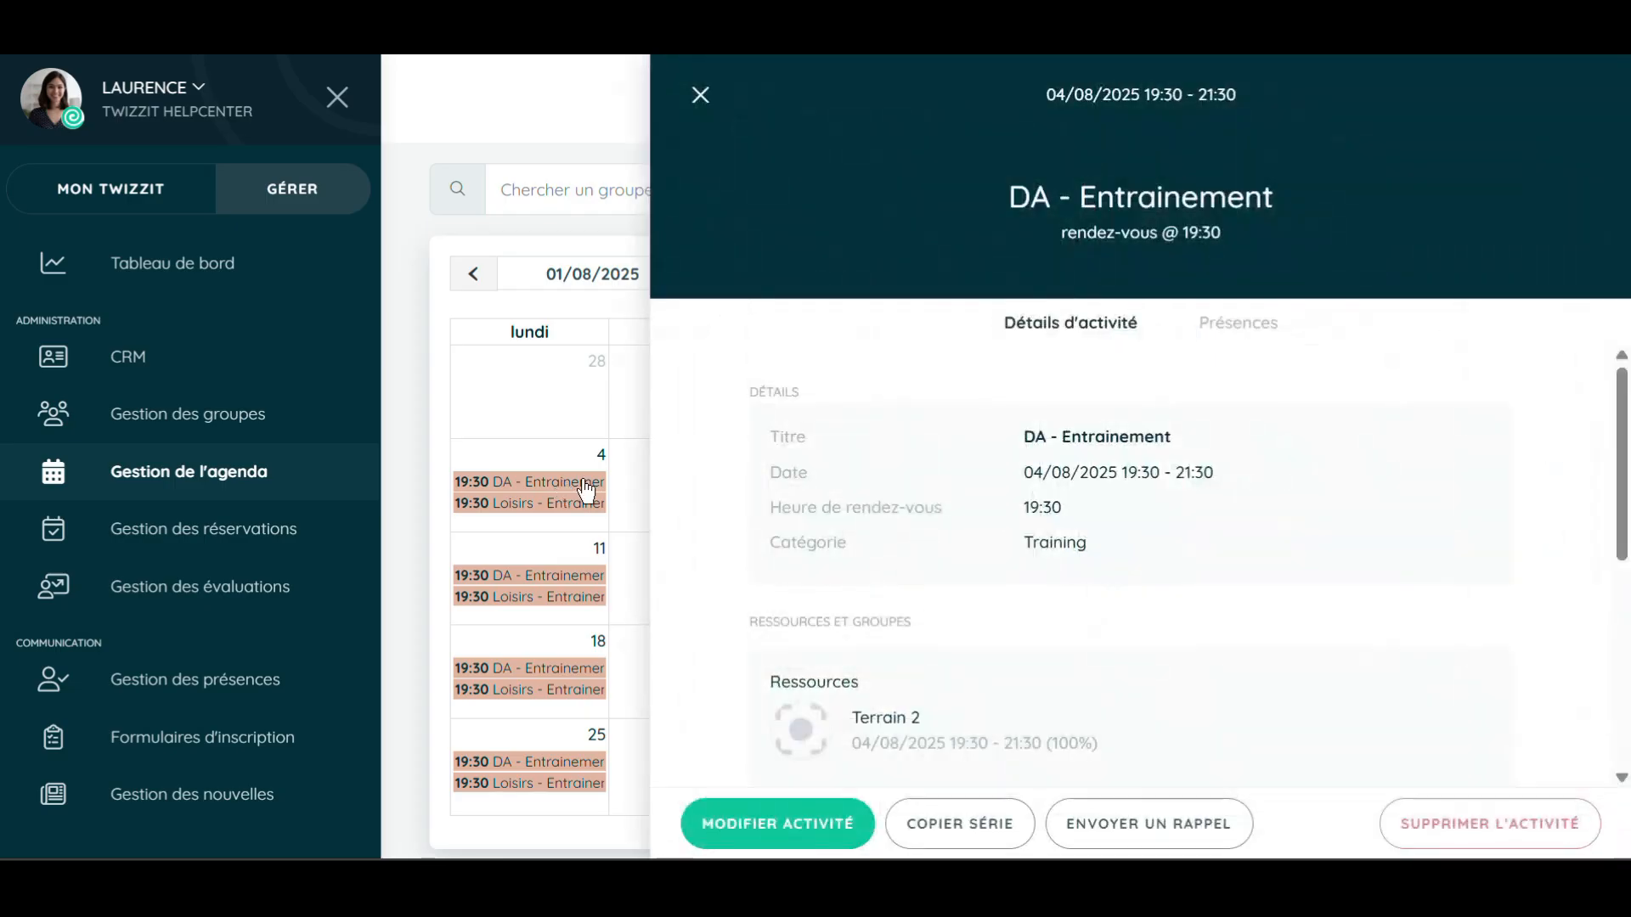
click(783, 826)
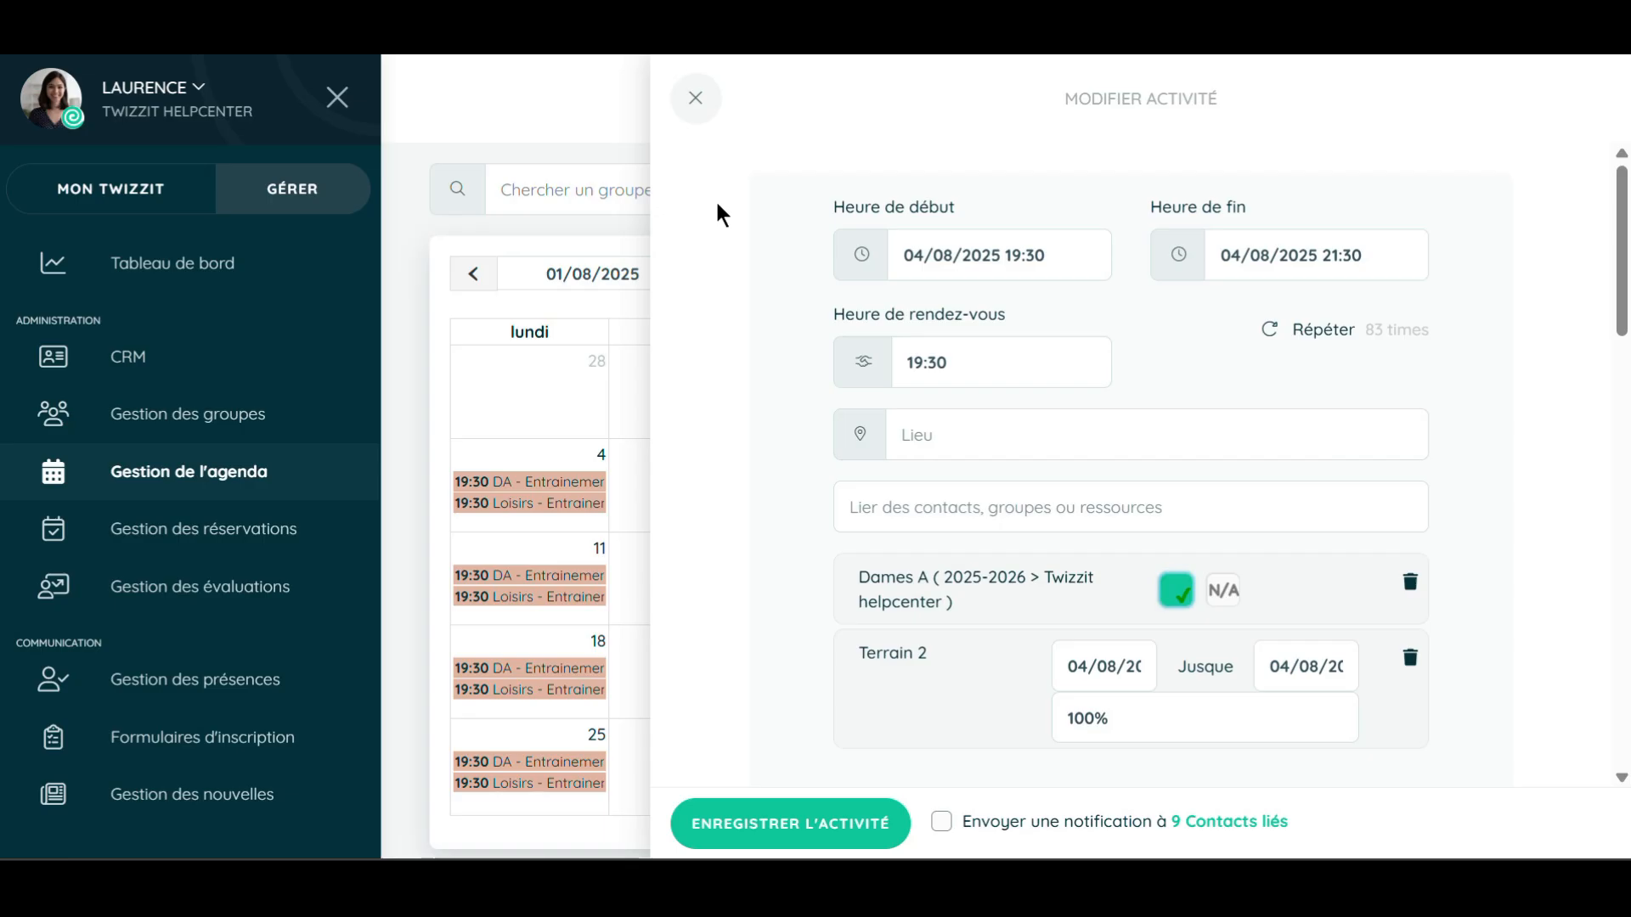
click(1077, 251)
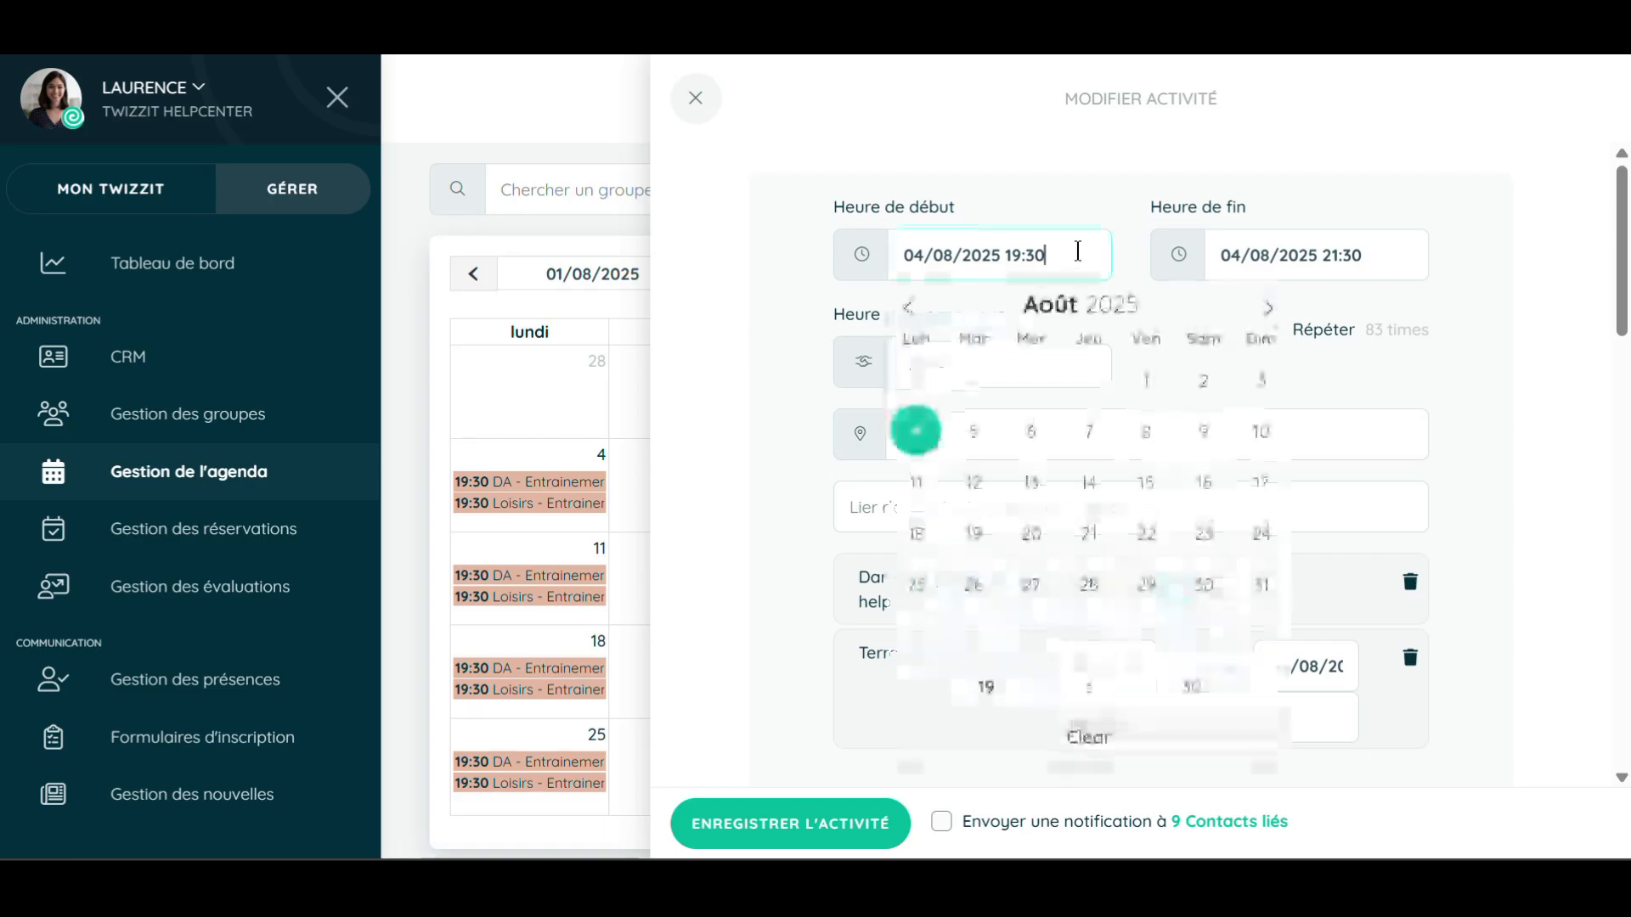
click(1077, 672)
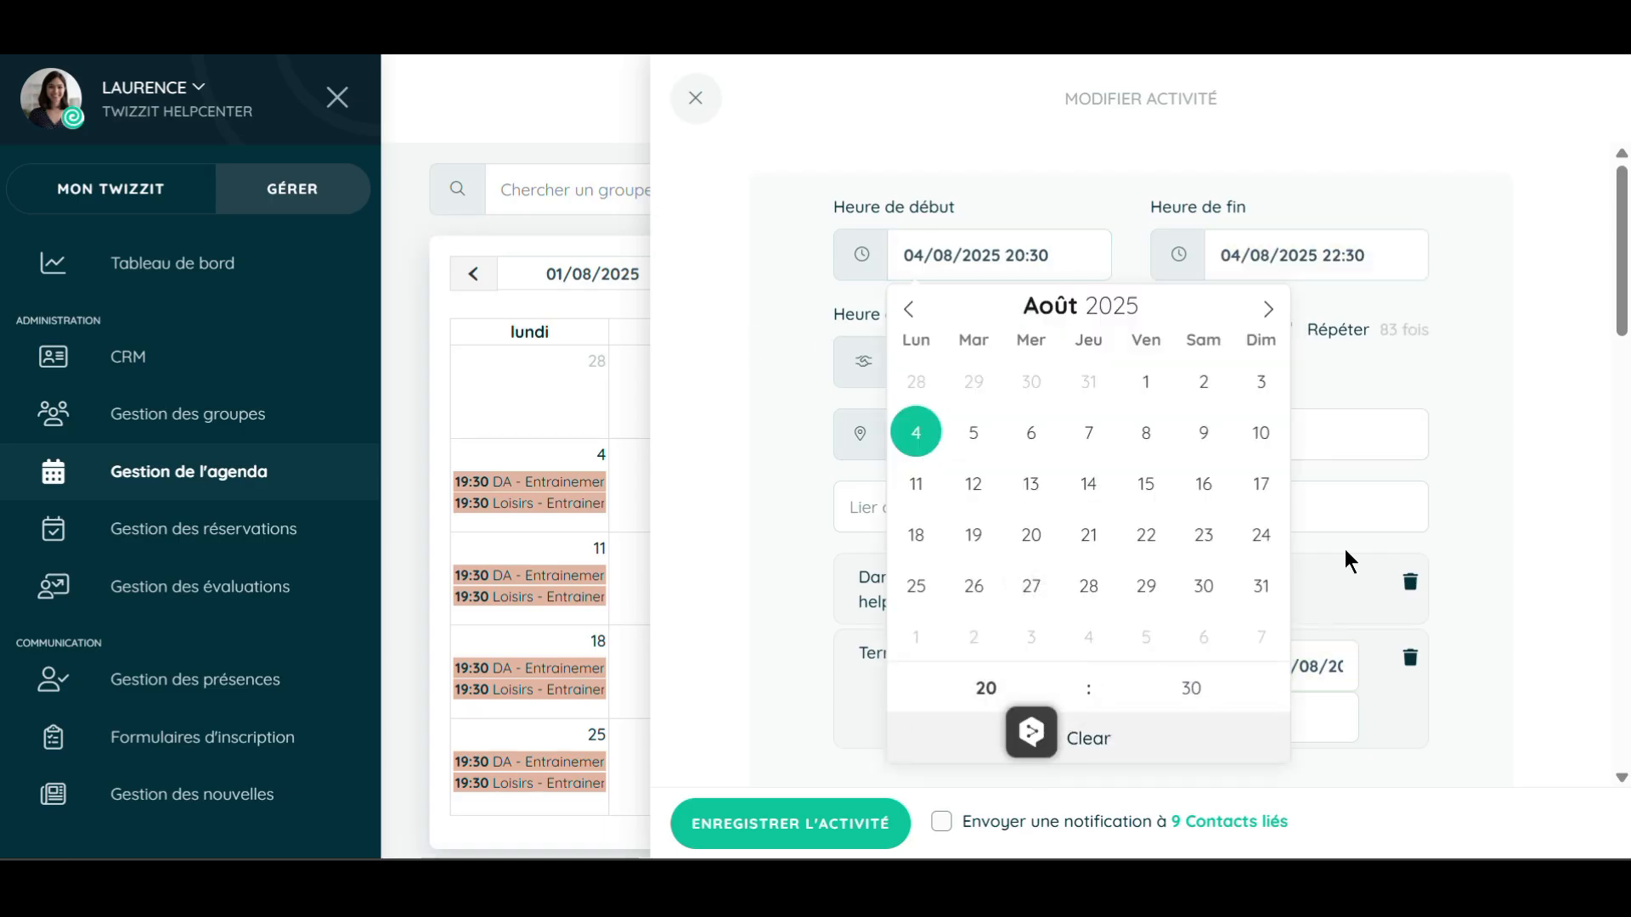
click(1491, 408)
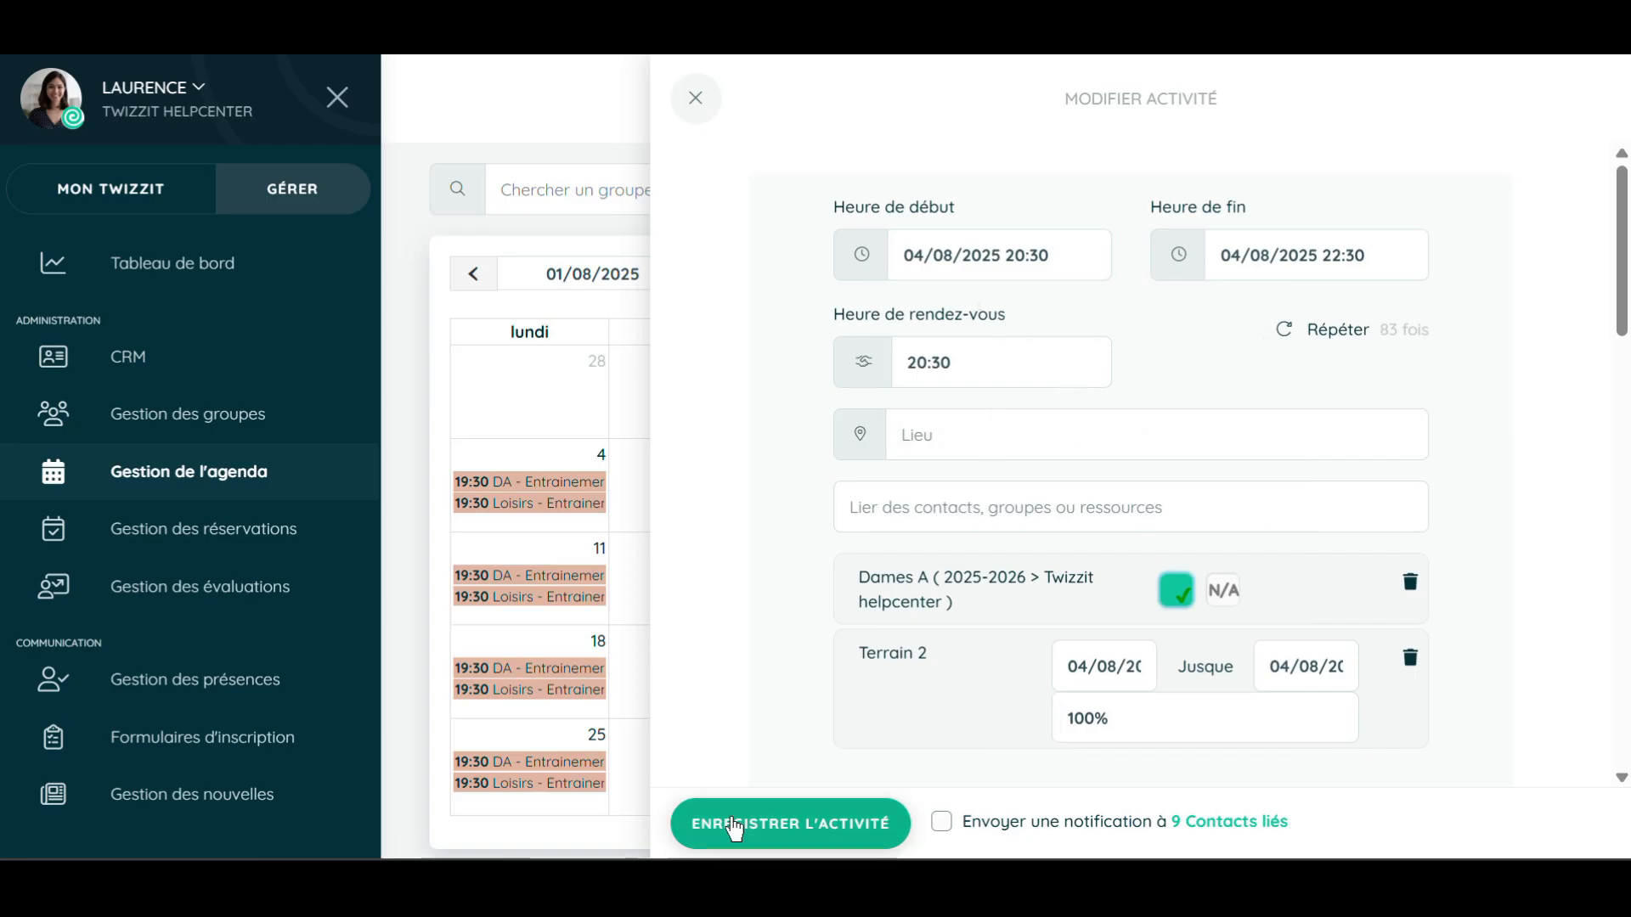
click(736, 828)
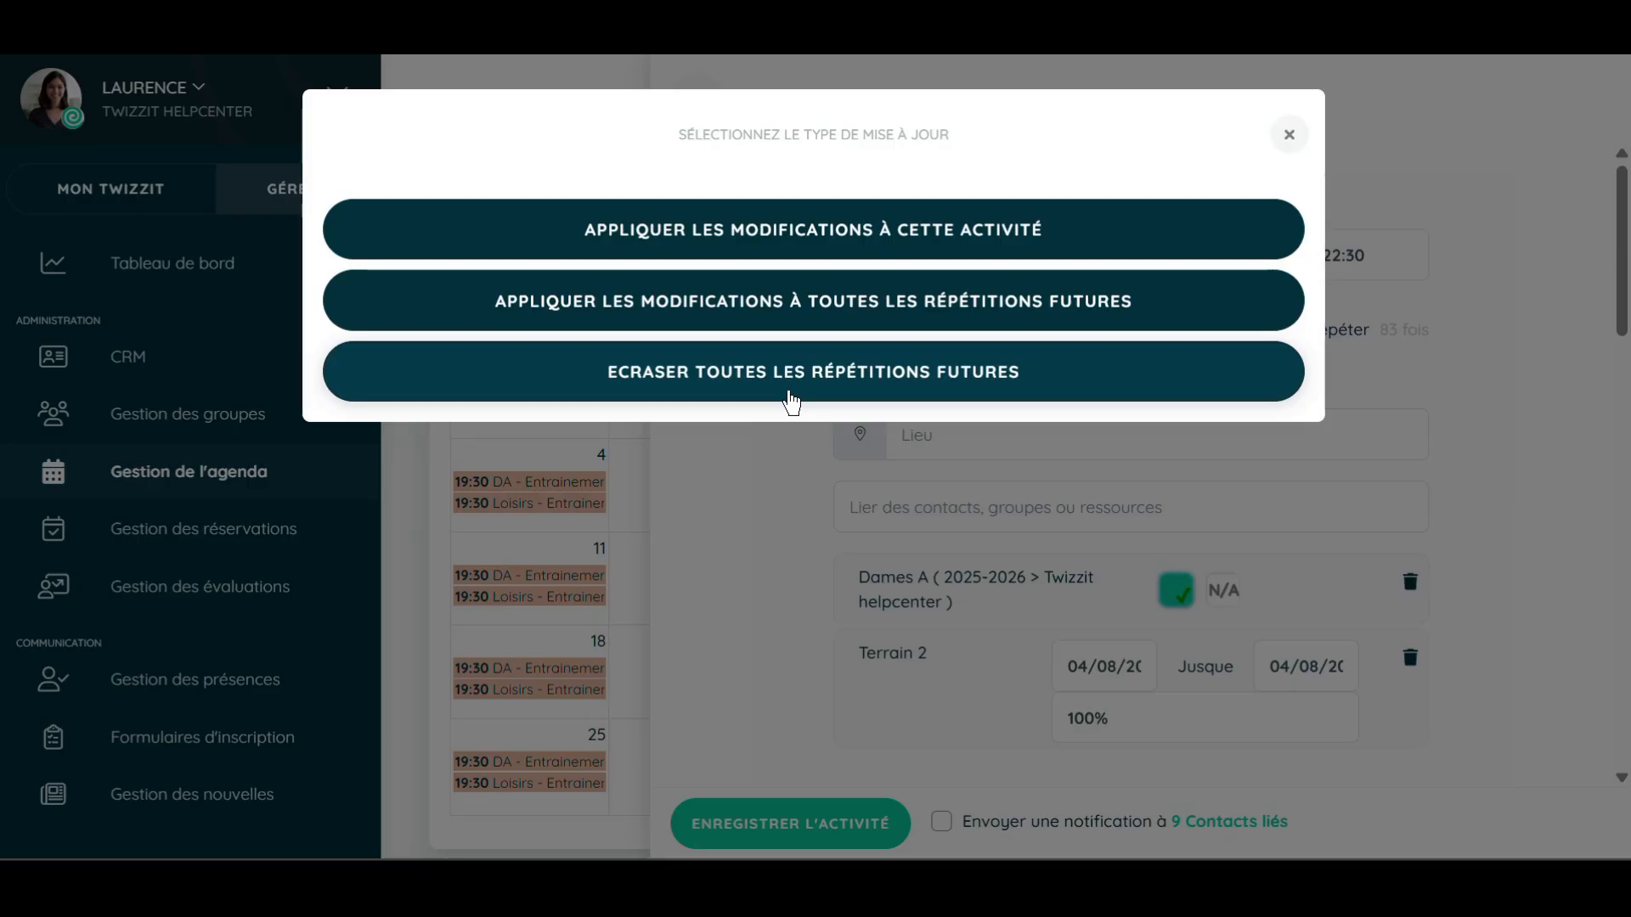
click(865, 377)
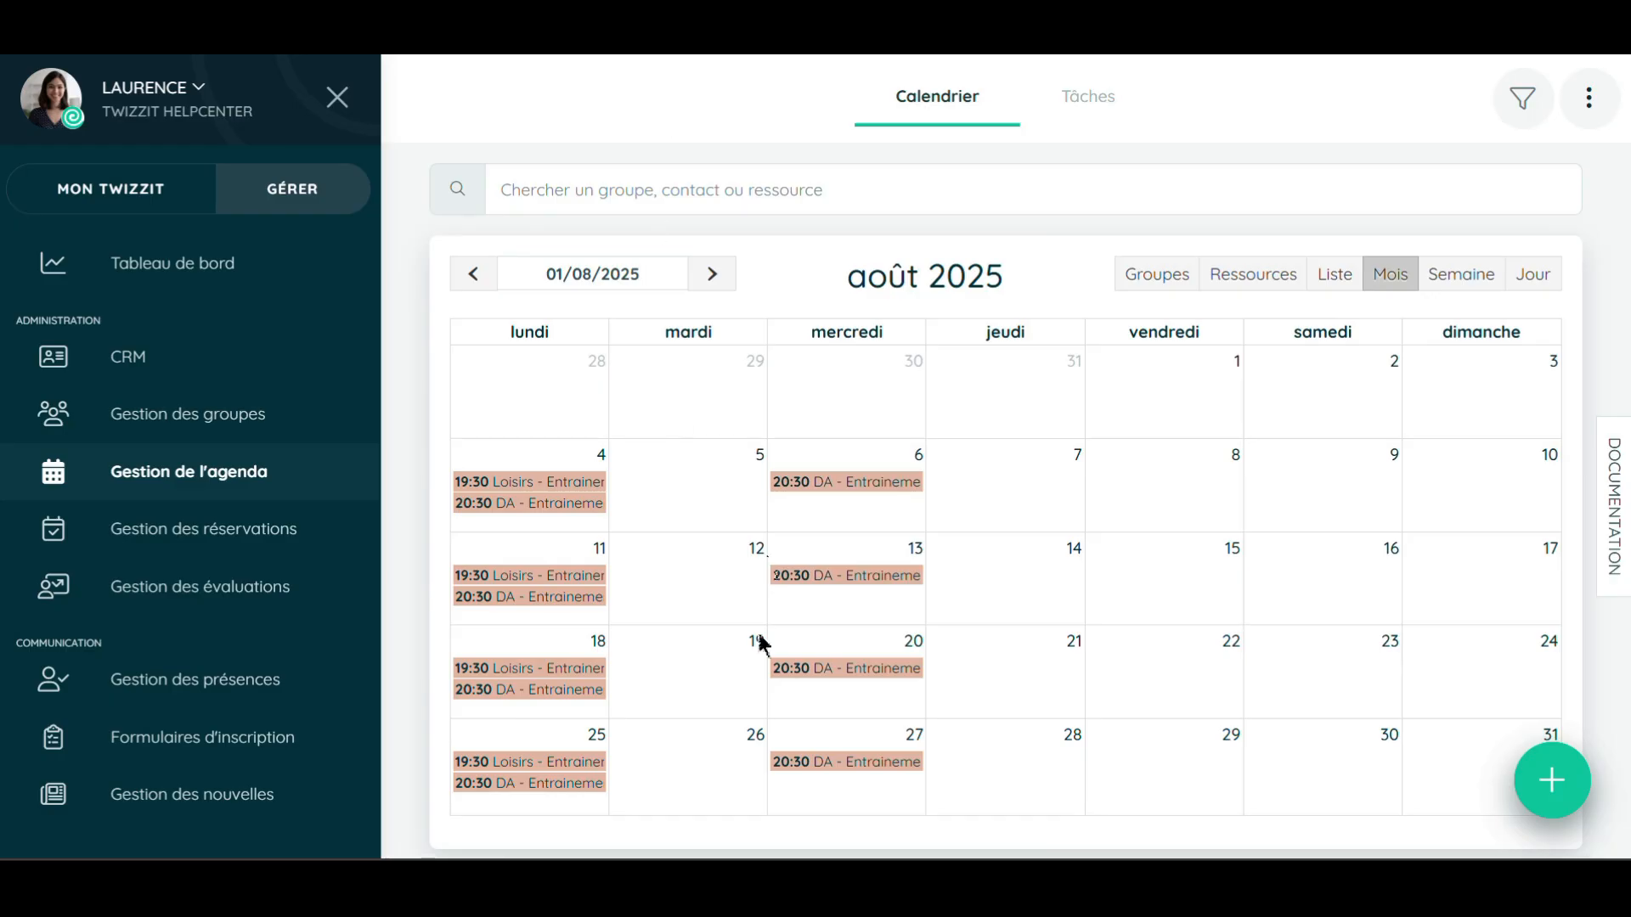
Set the start time of the 25/08/2025 DA training to 20:00 and apply the change to this activity only.
click(554, 783)
click(845, 822)
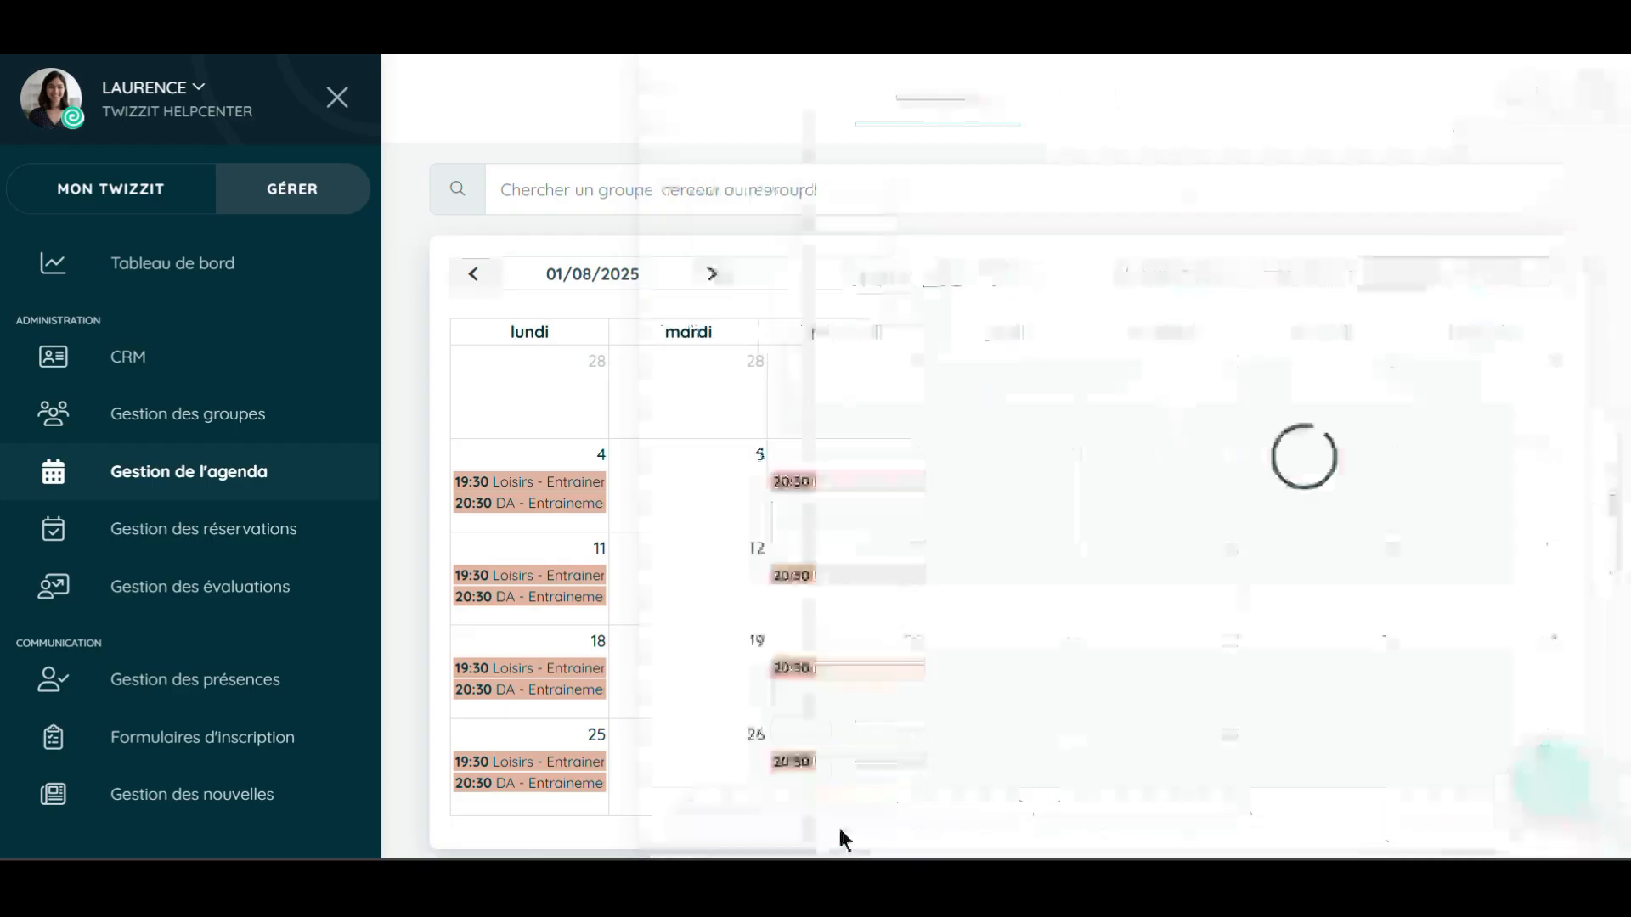
click(994, 254)
click(1225, 695)
text(00)
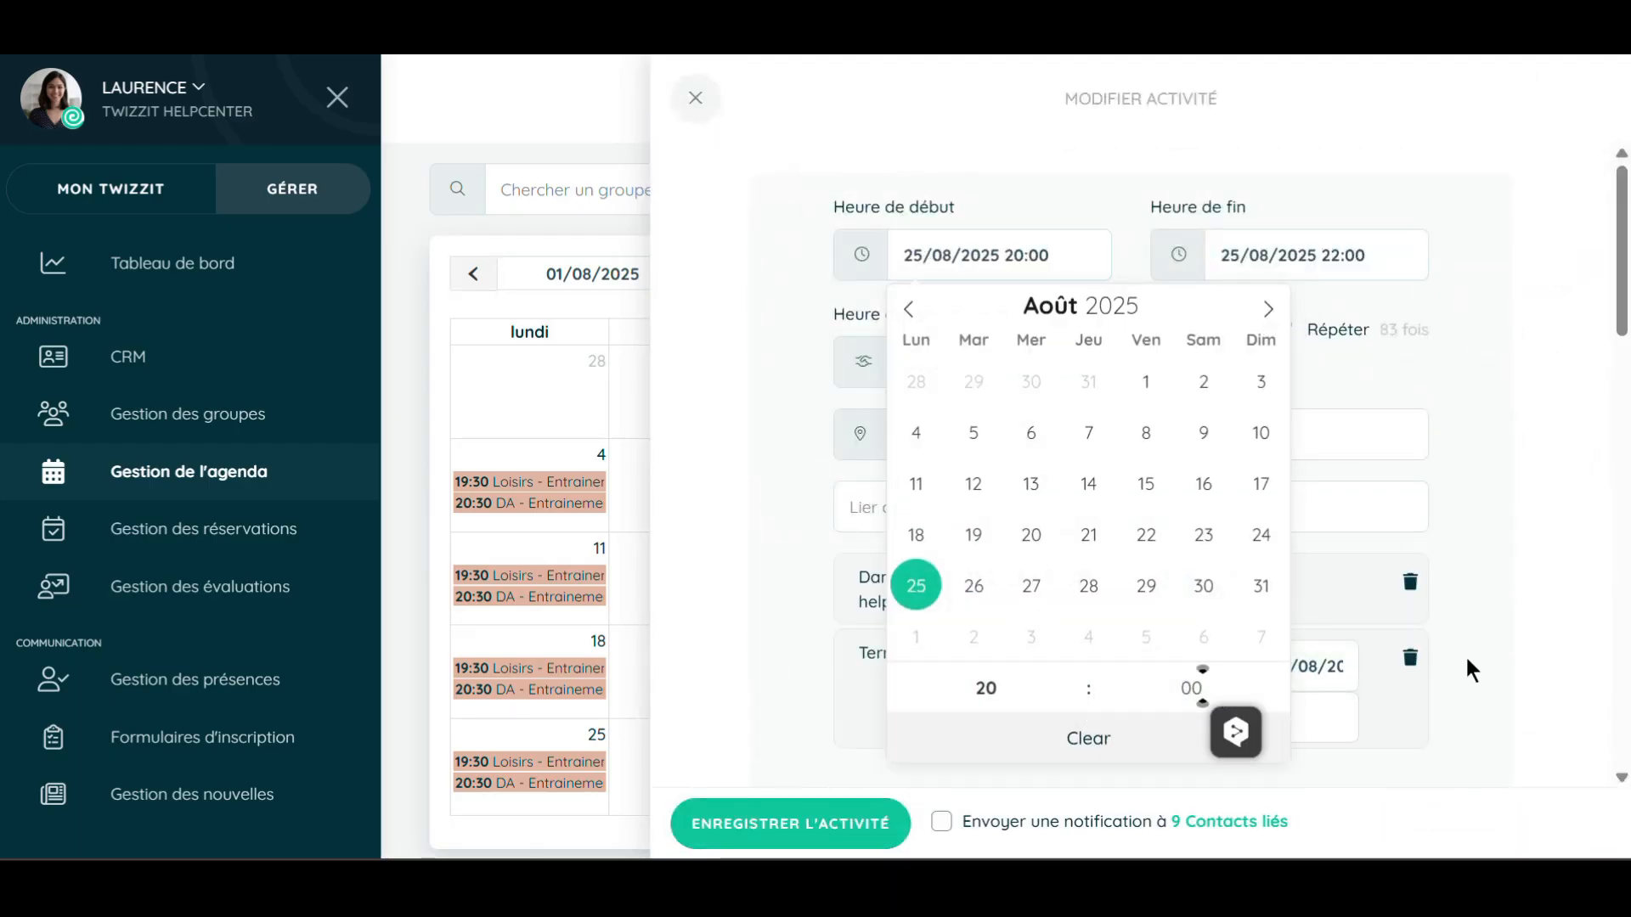
click(1517, 589)
click(767, 829)
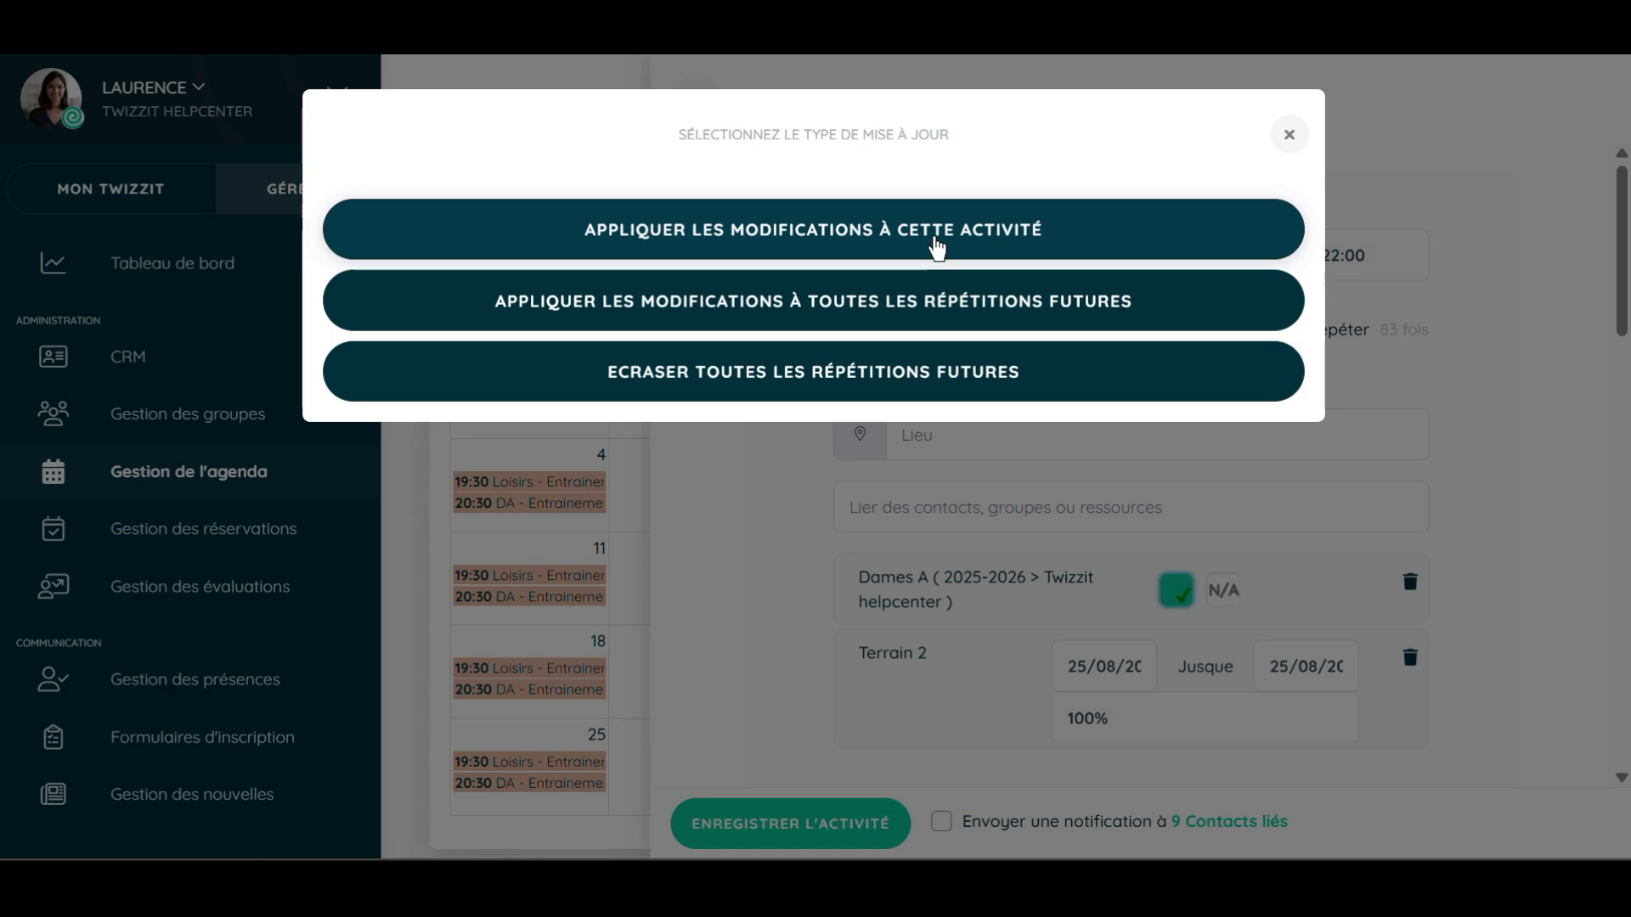
click(936, 249)
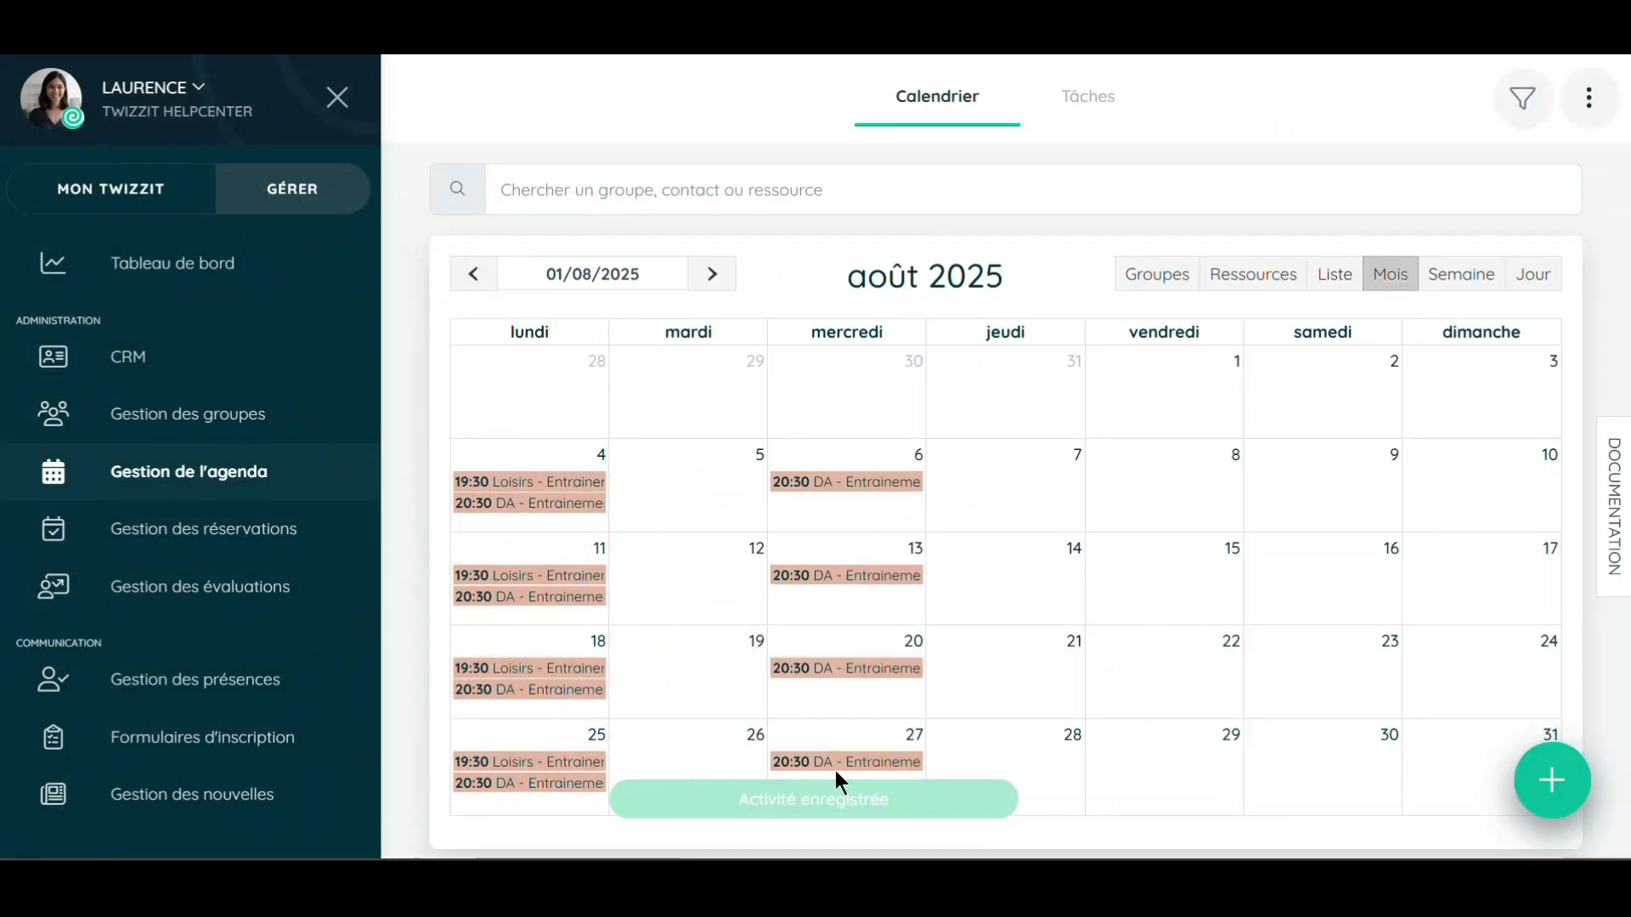
Link the trainer's contact to the 25/08/2025 Loisirs training and apply the change to this activity only.
click(509, 771)
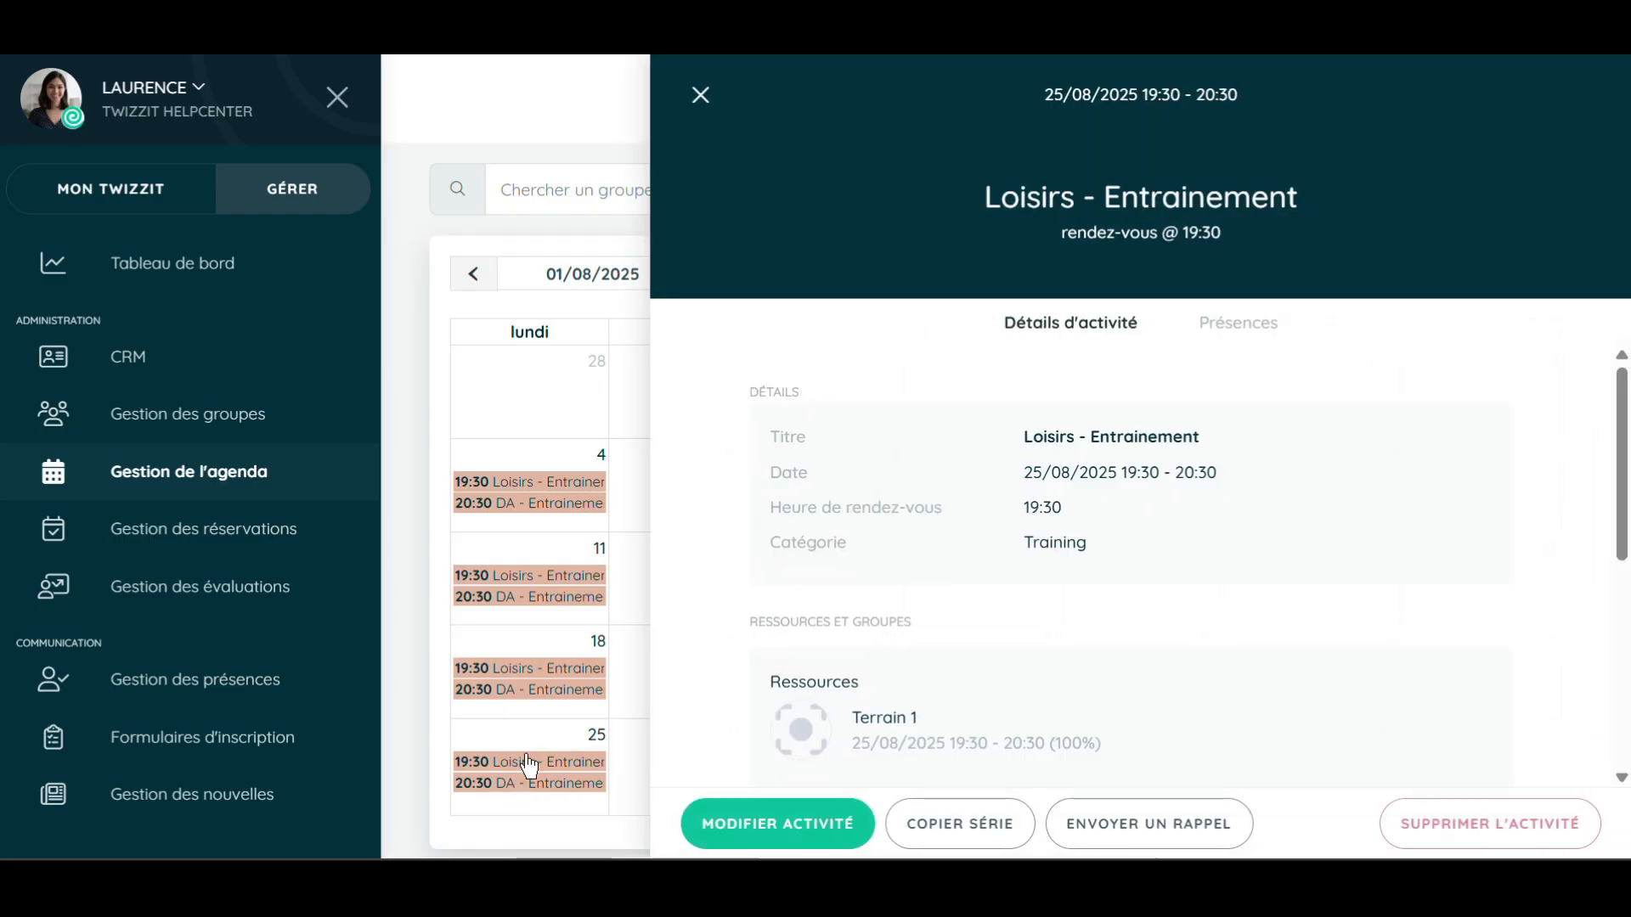
click(772, 823)
click(983, 512)
text(lauren)
click(1160, 620)
click(813, 839)
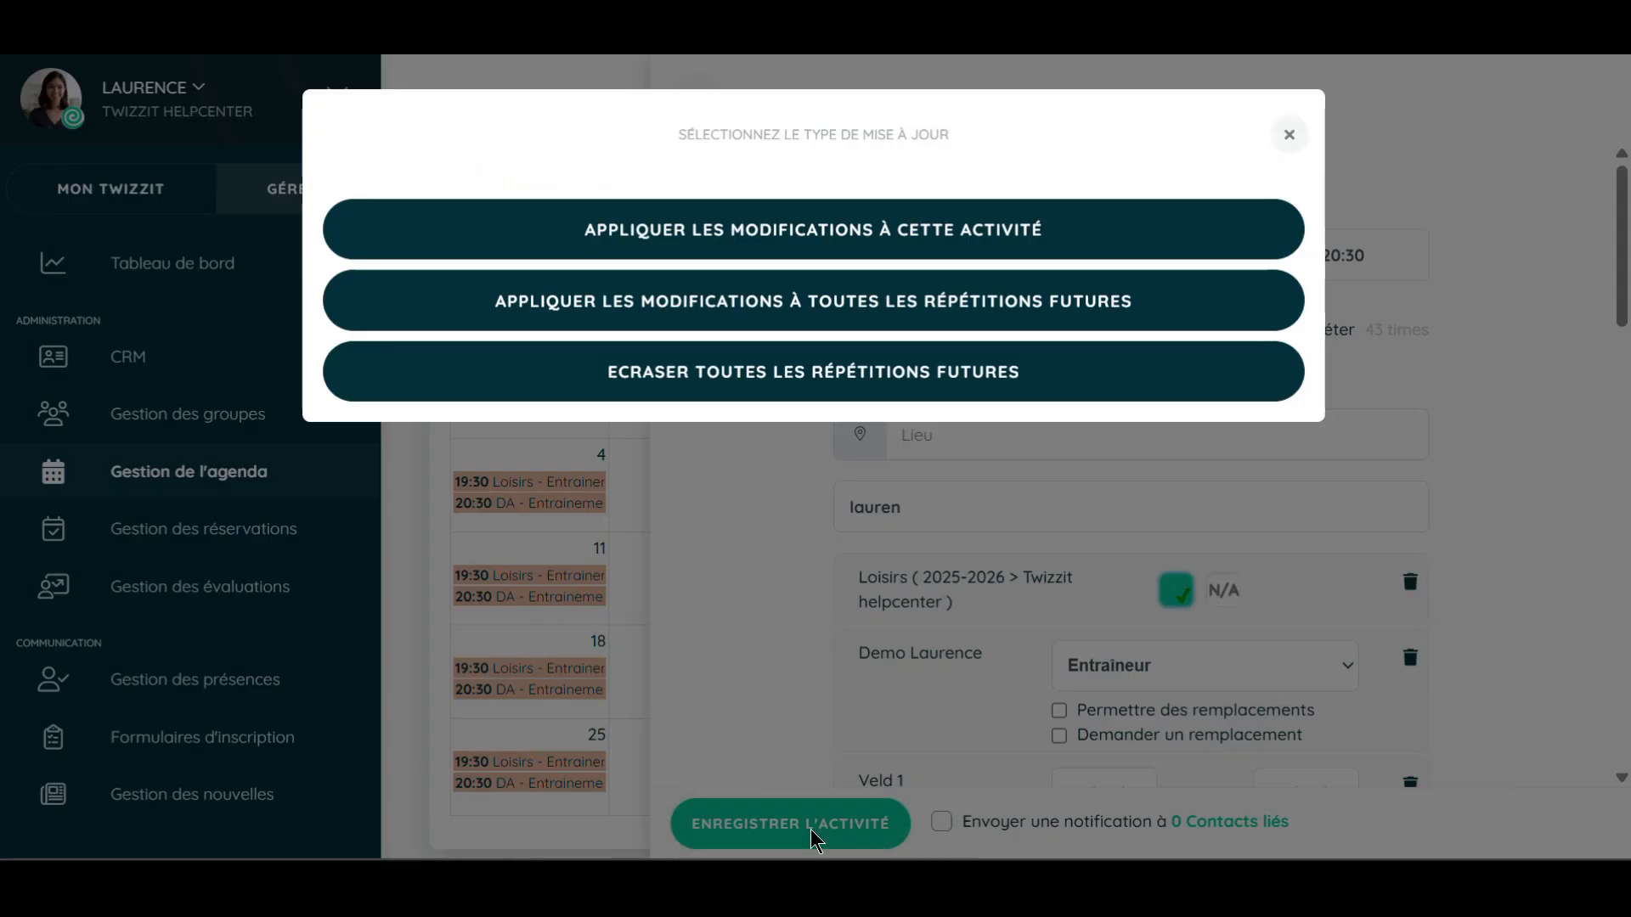
click(972, 225)
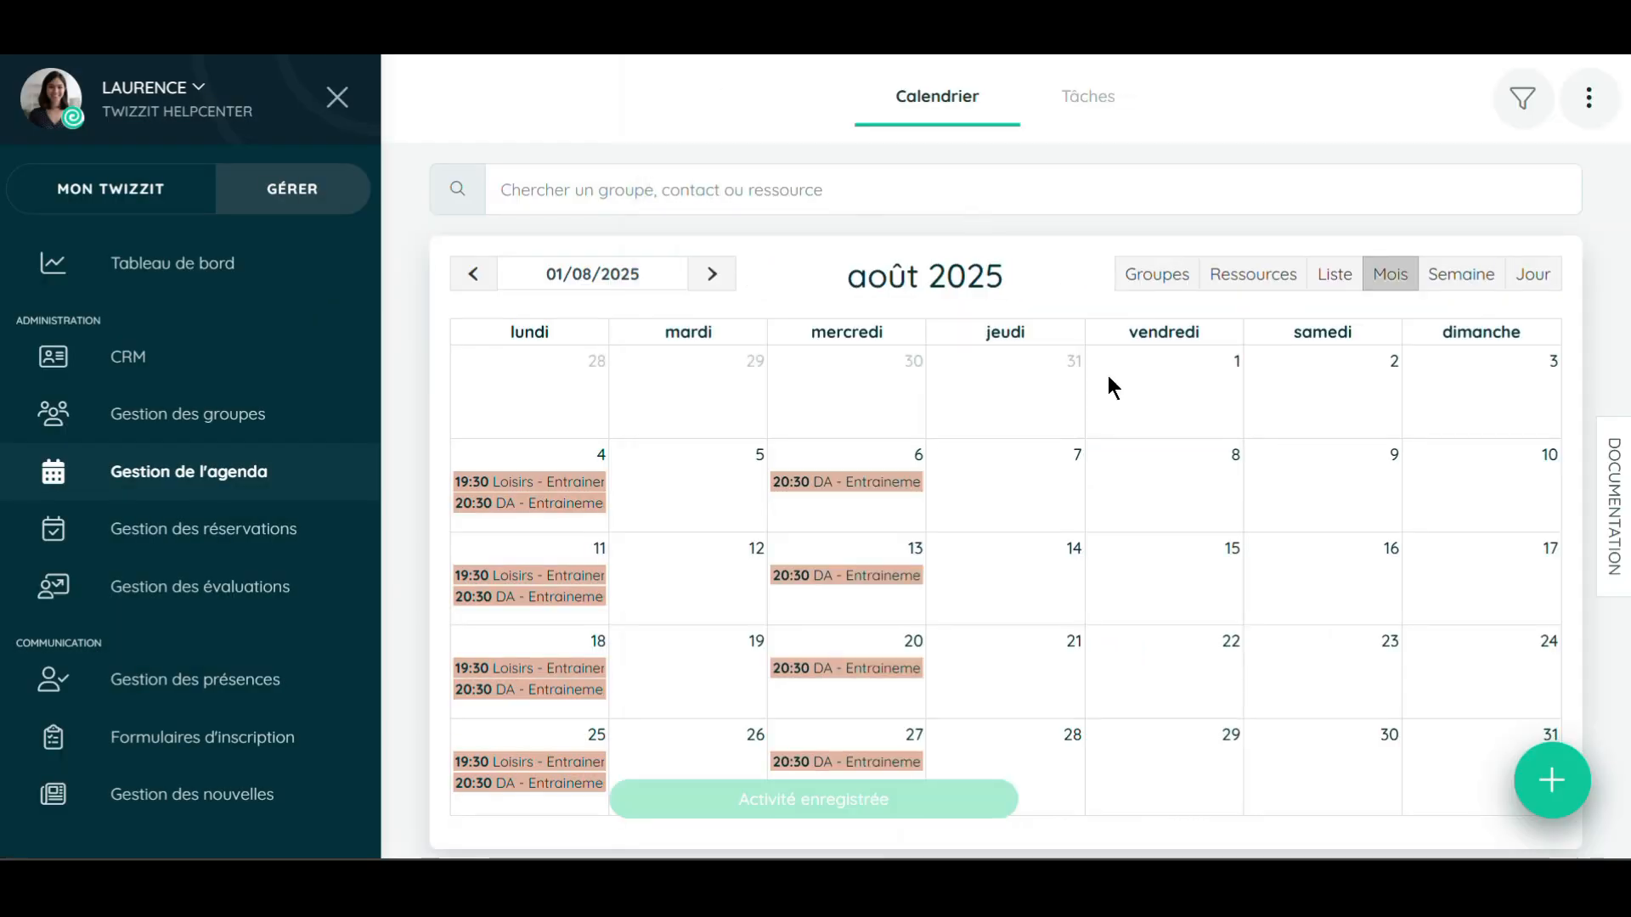
Set the start time of the 11/08/2025 Loisirs training to 20:00 and overwrite all future repetitions.
click(593, 578)
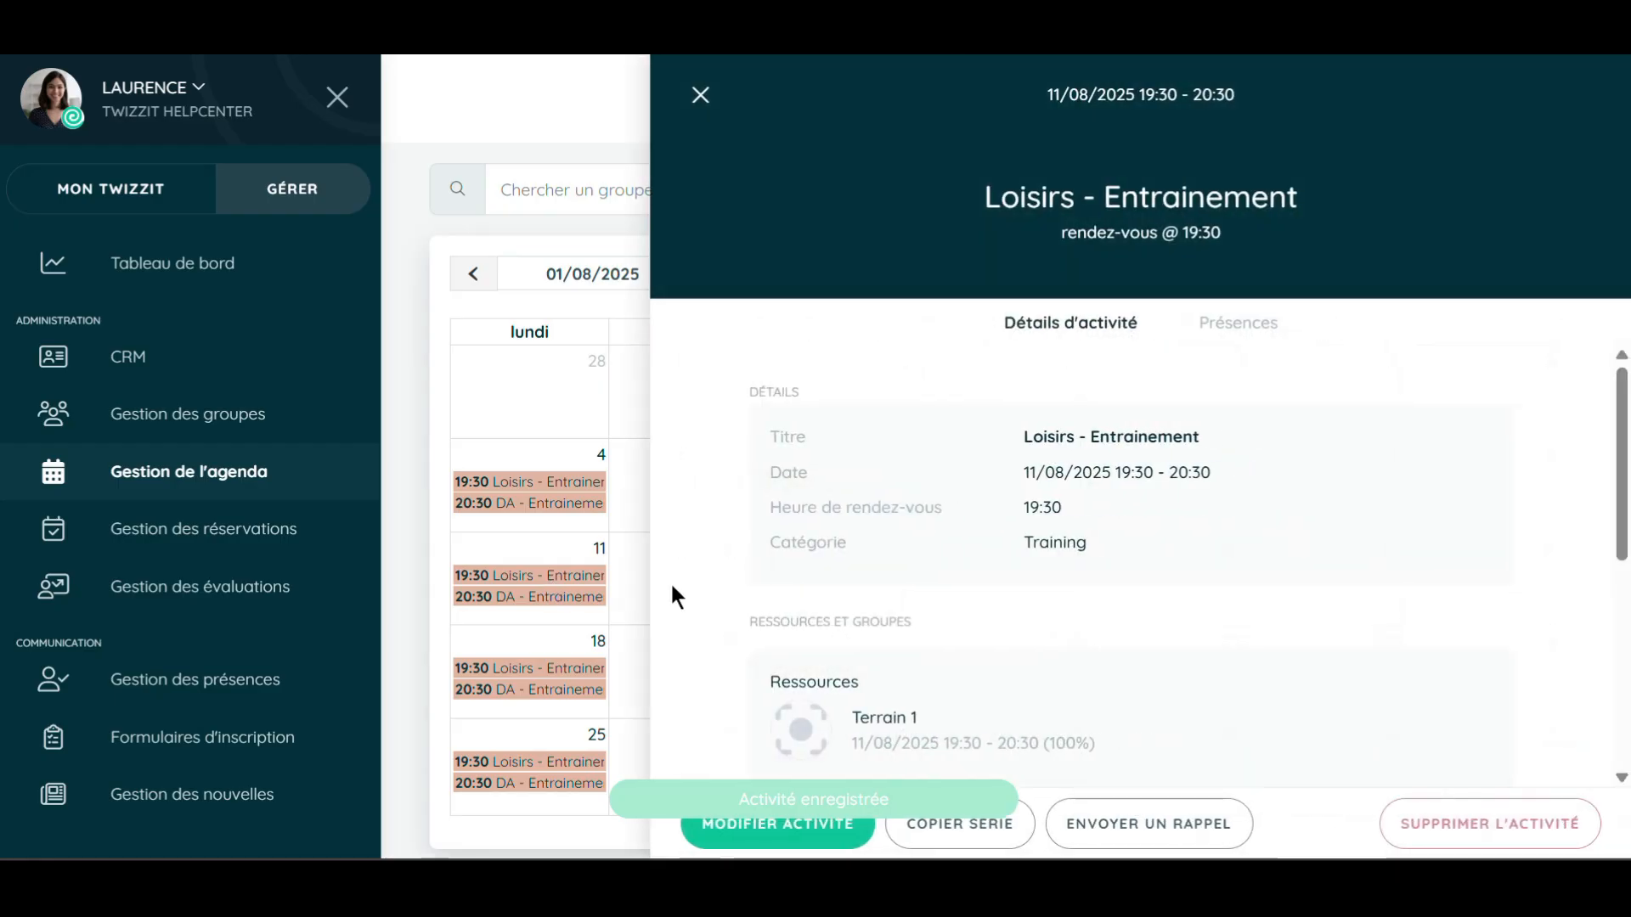
click(817, 833)
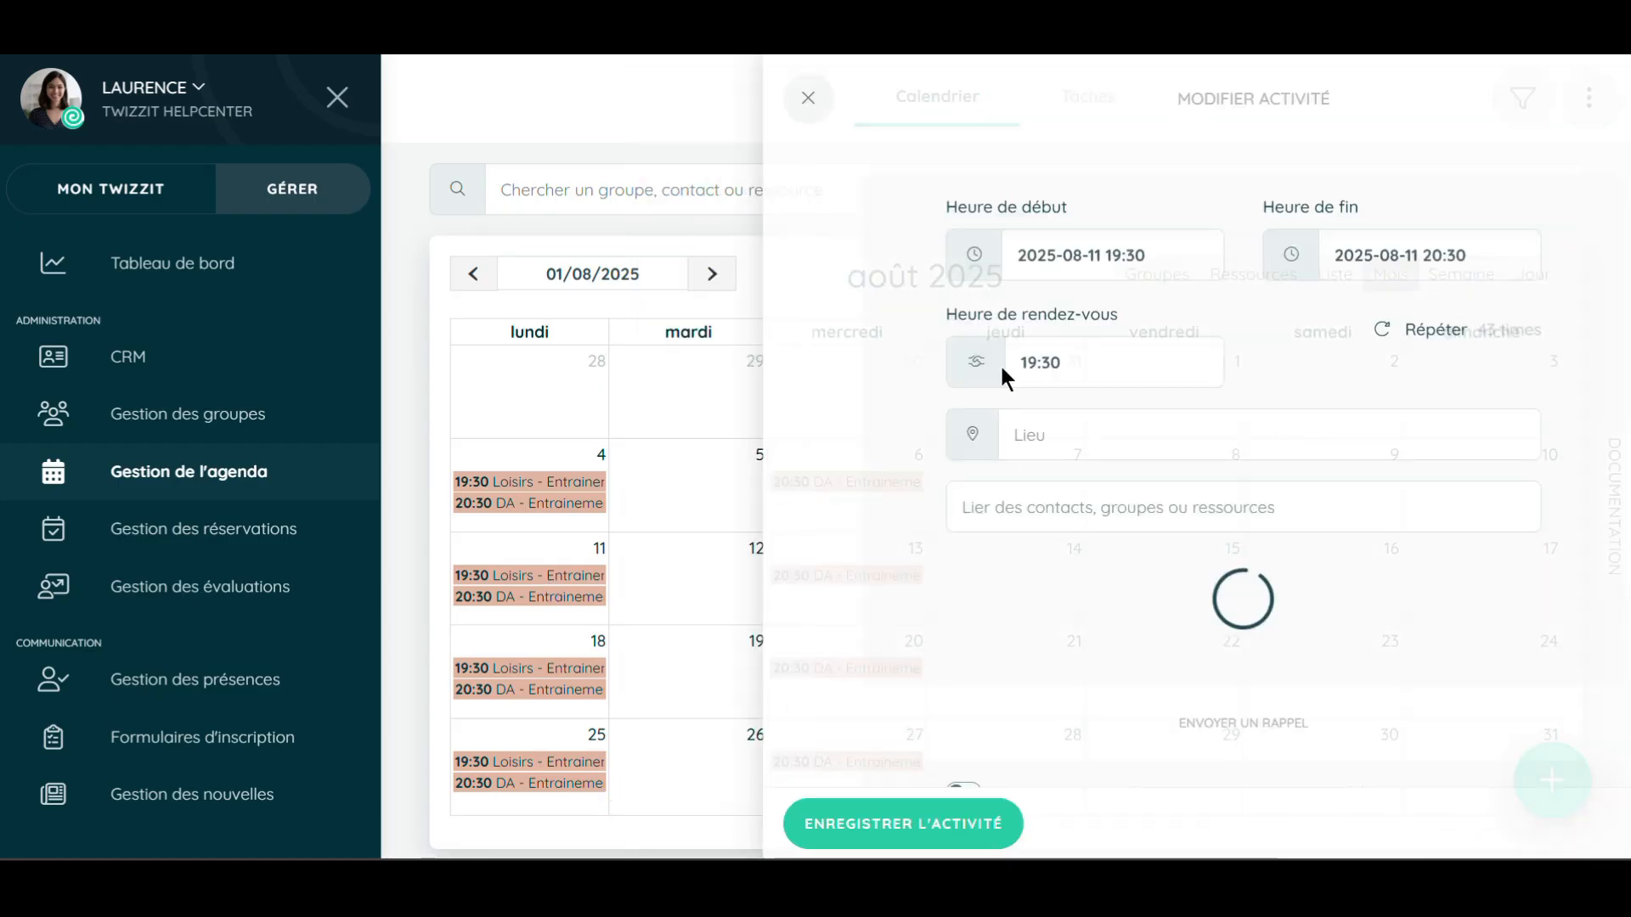
click(1070, 250)
key(BackSpace)
key(BackSpace)
key(BackSpace)
key(BackSpace)
key(BackSpace)
text(20:00)
click(1485, 262)
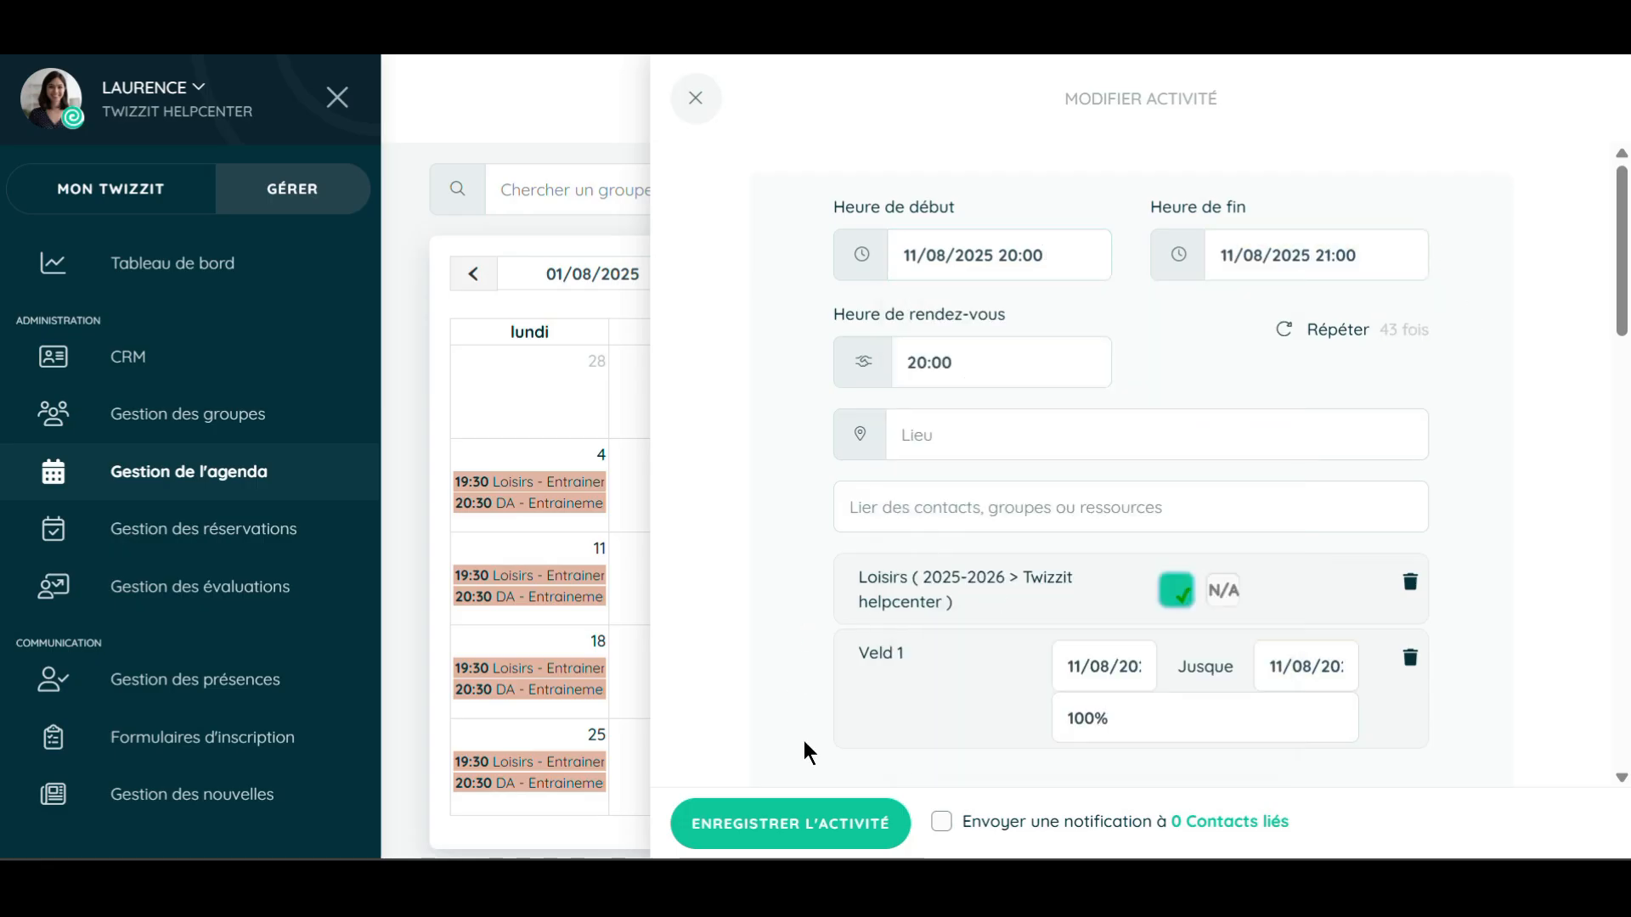
click(821, 822)
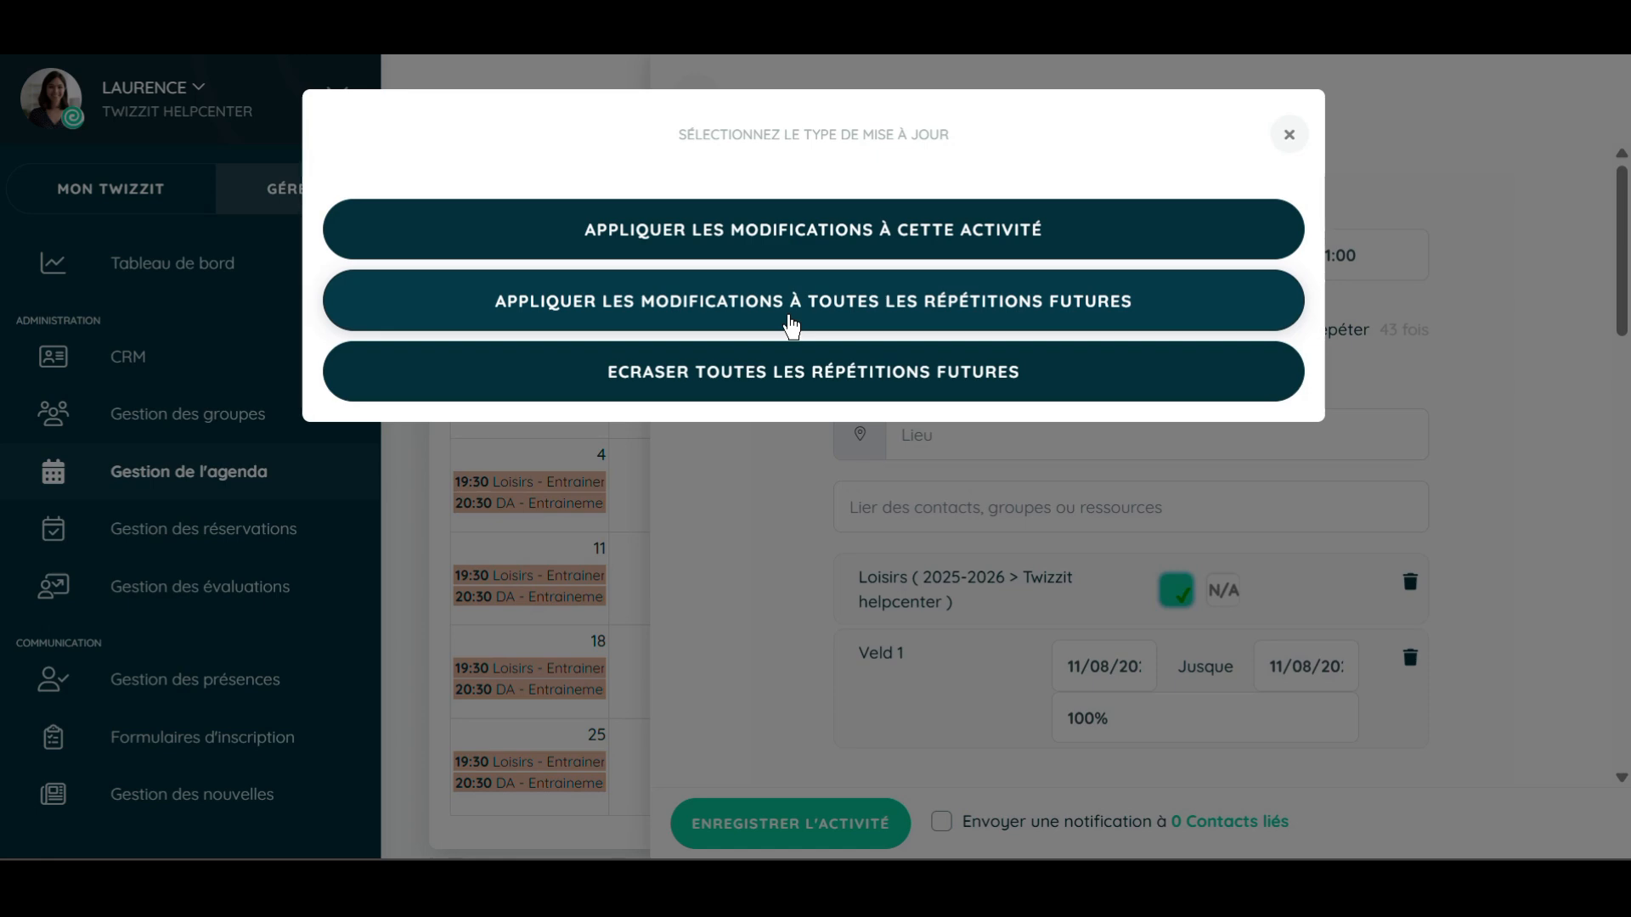
click(859, 378)
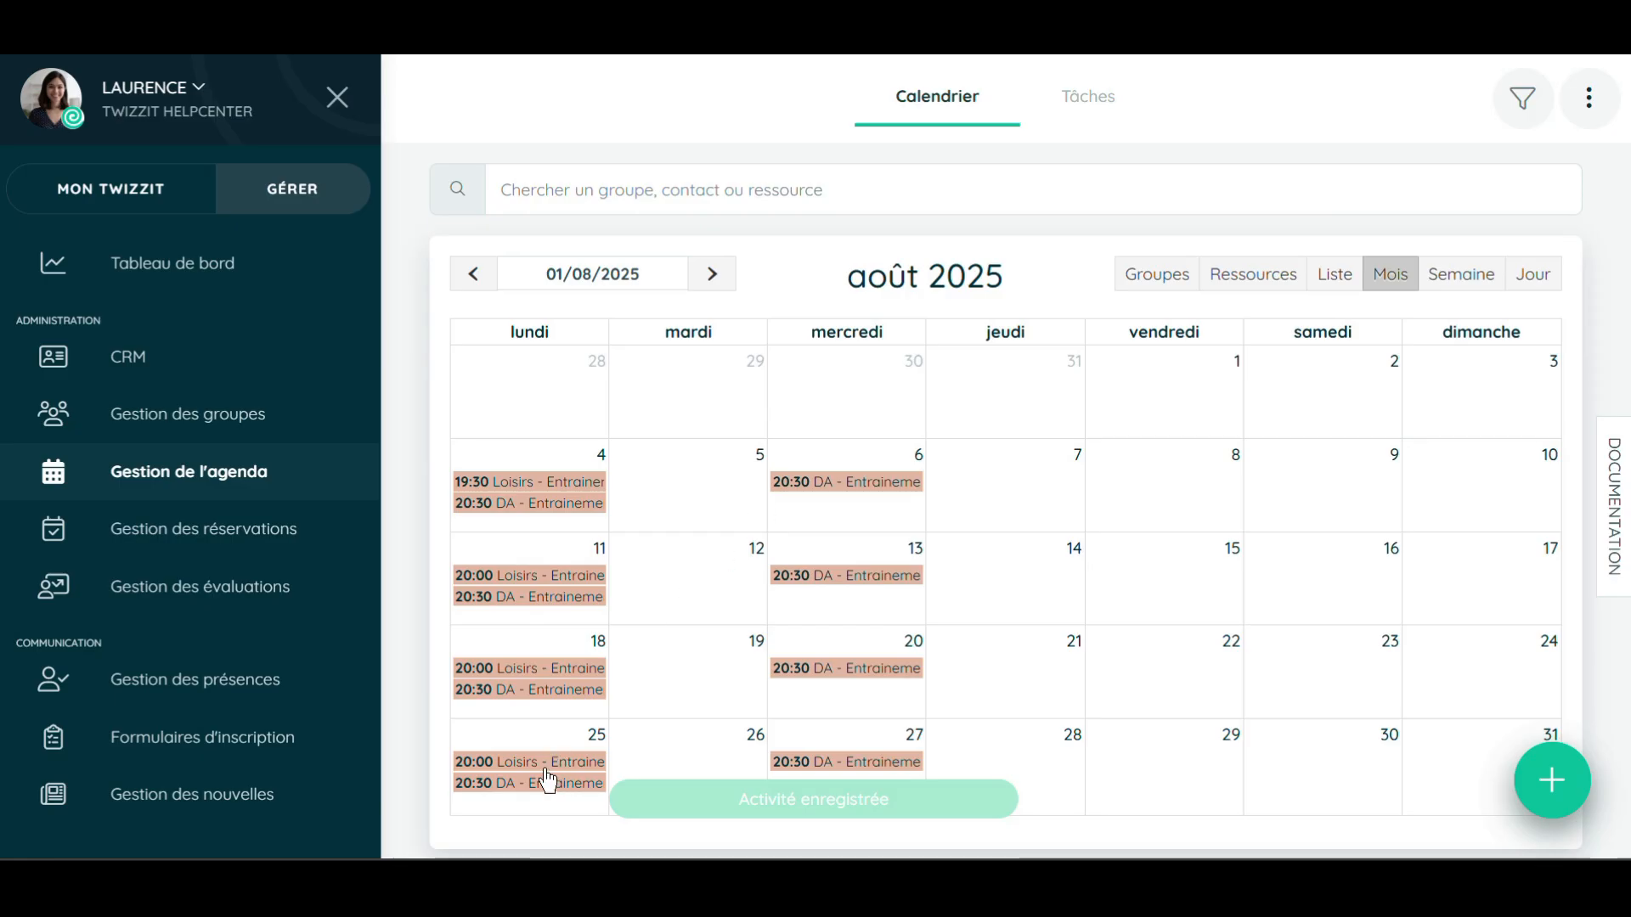
click(730, 826)
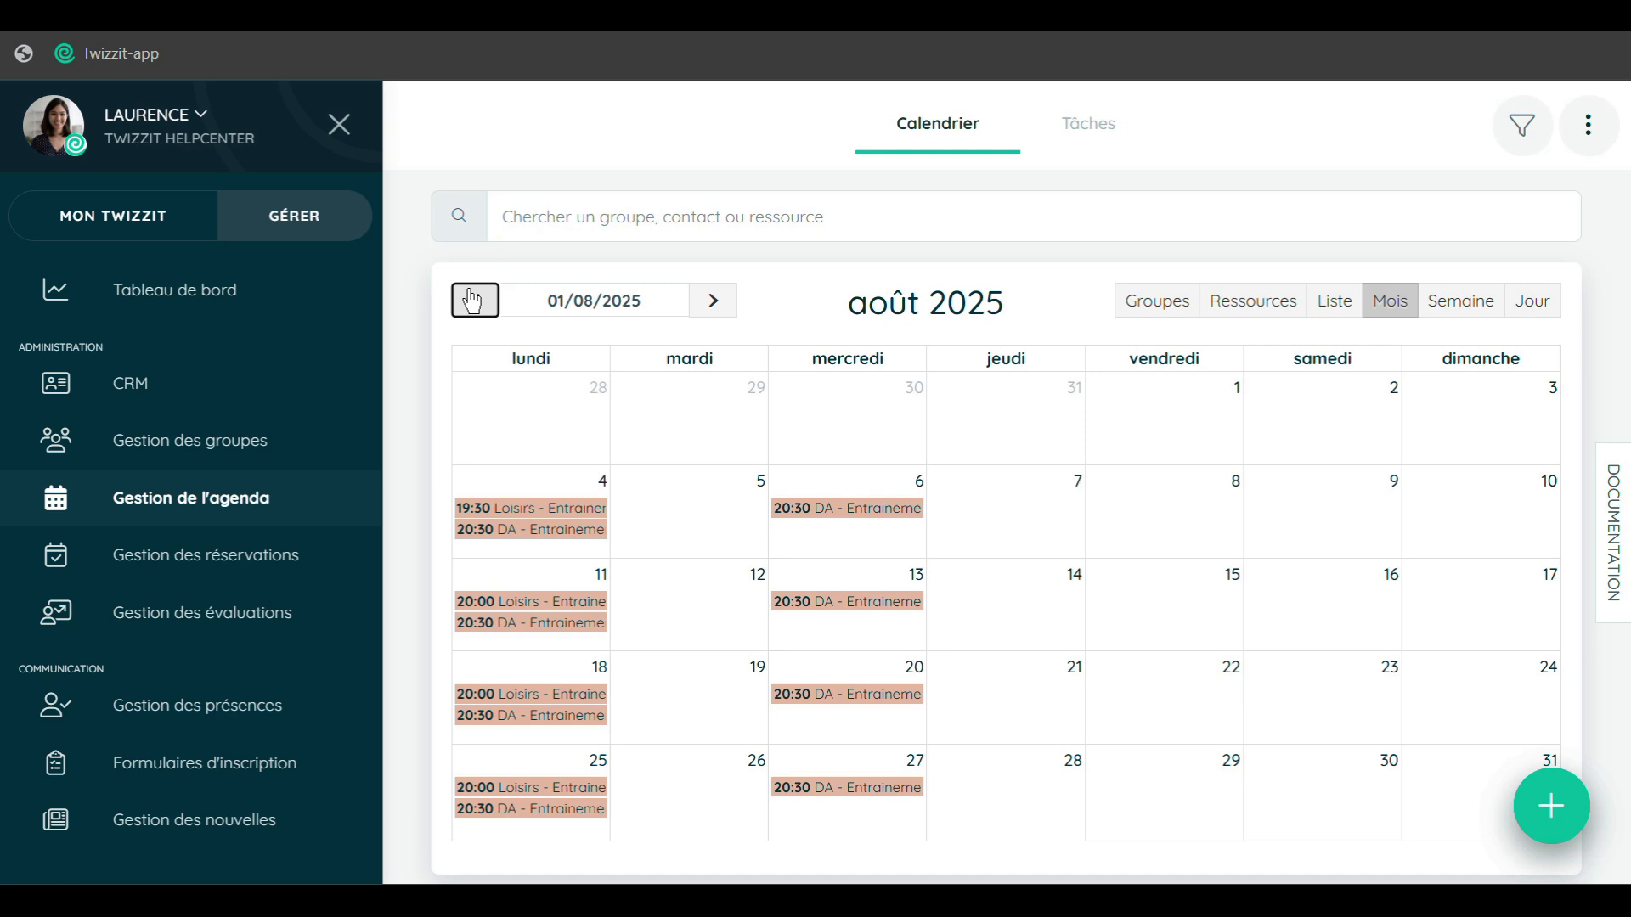
Copy the 04/09/2025 Réunion du comité activity and set the copy's start to 10/10/2025 20:00.
click(714, 301)
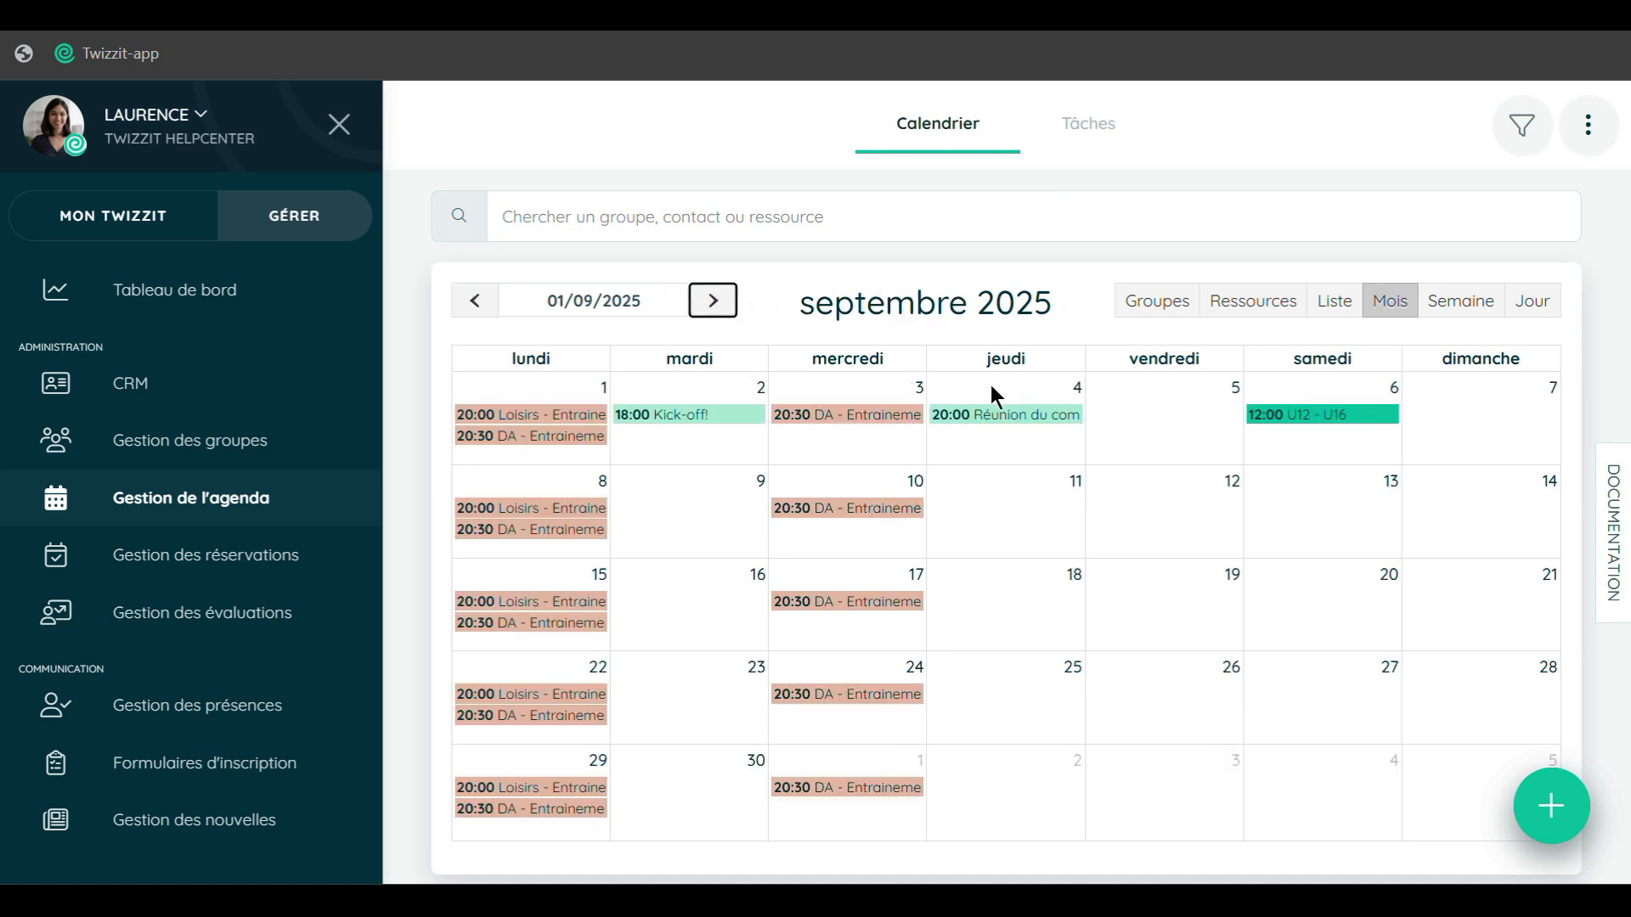
click(1032, 428)
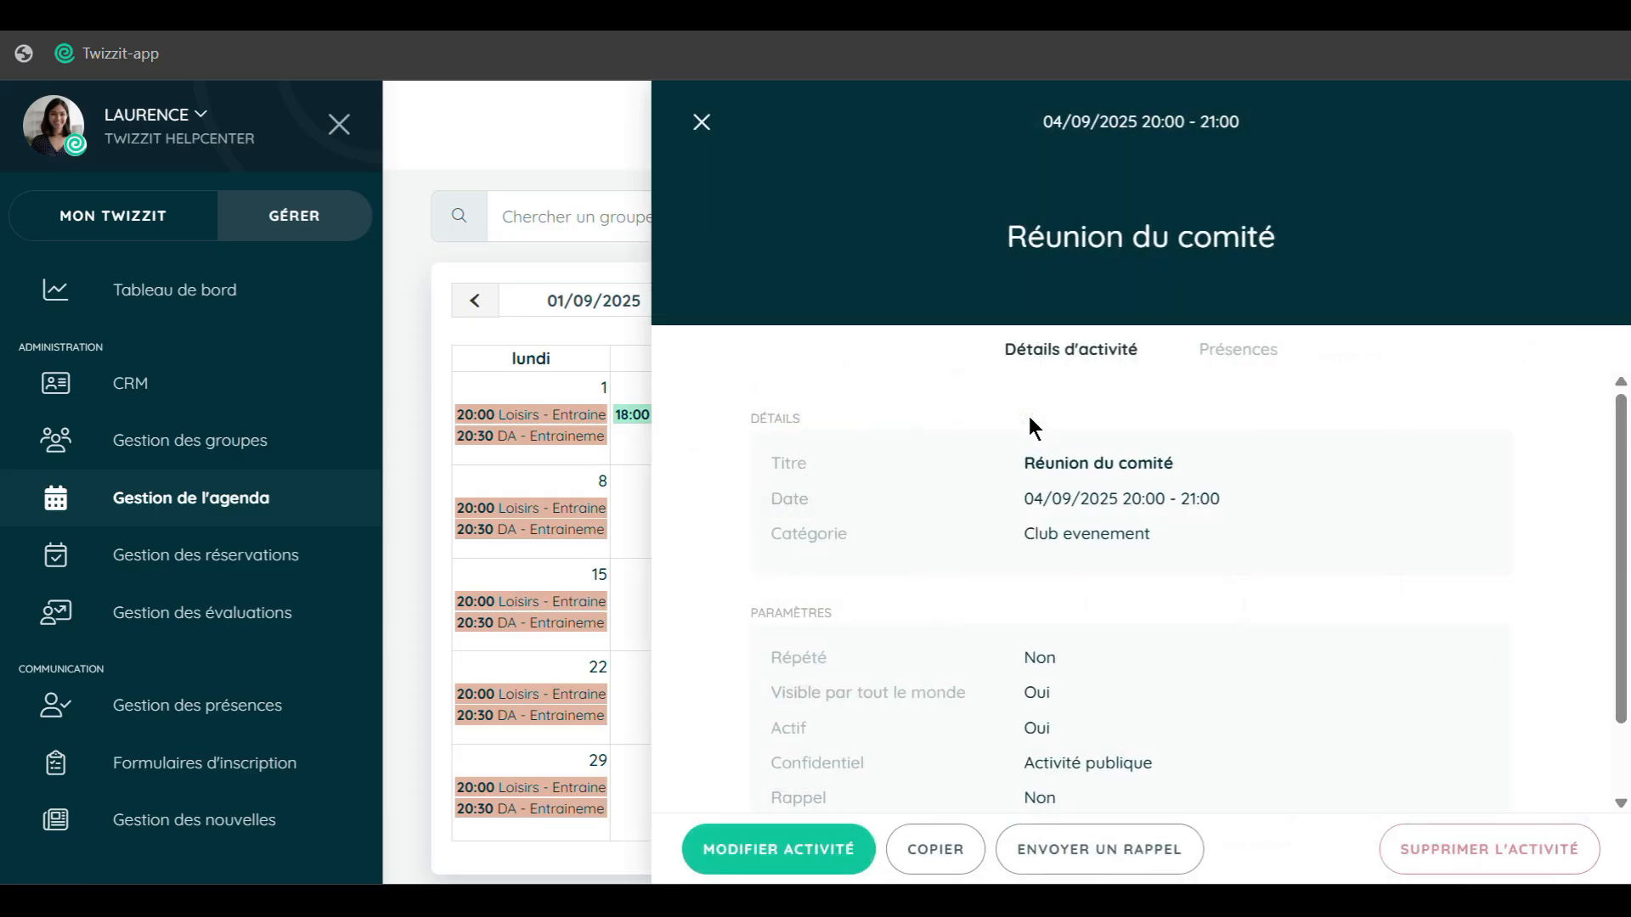
click(965, 849)
click(967, 441)
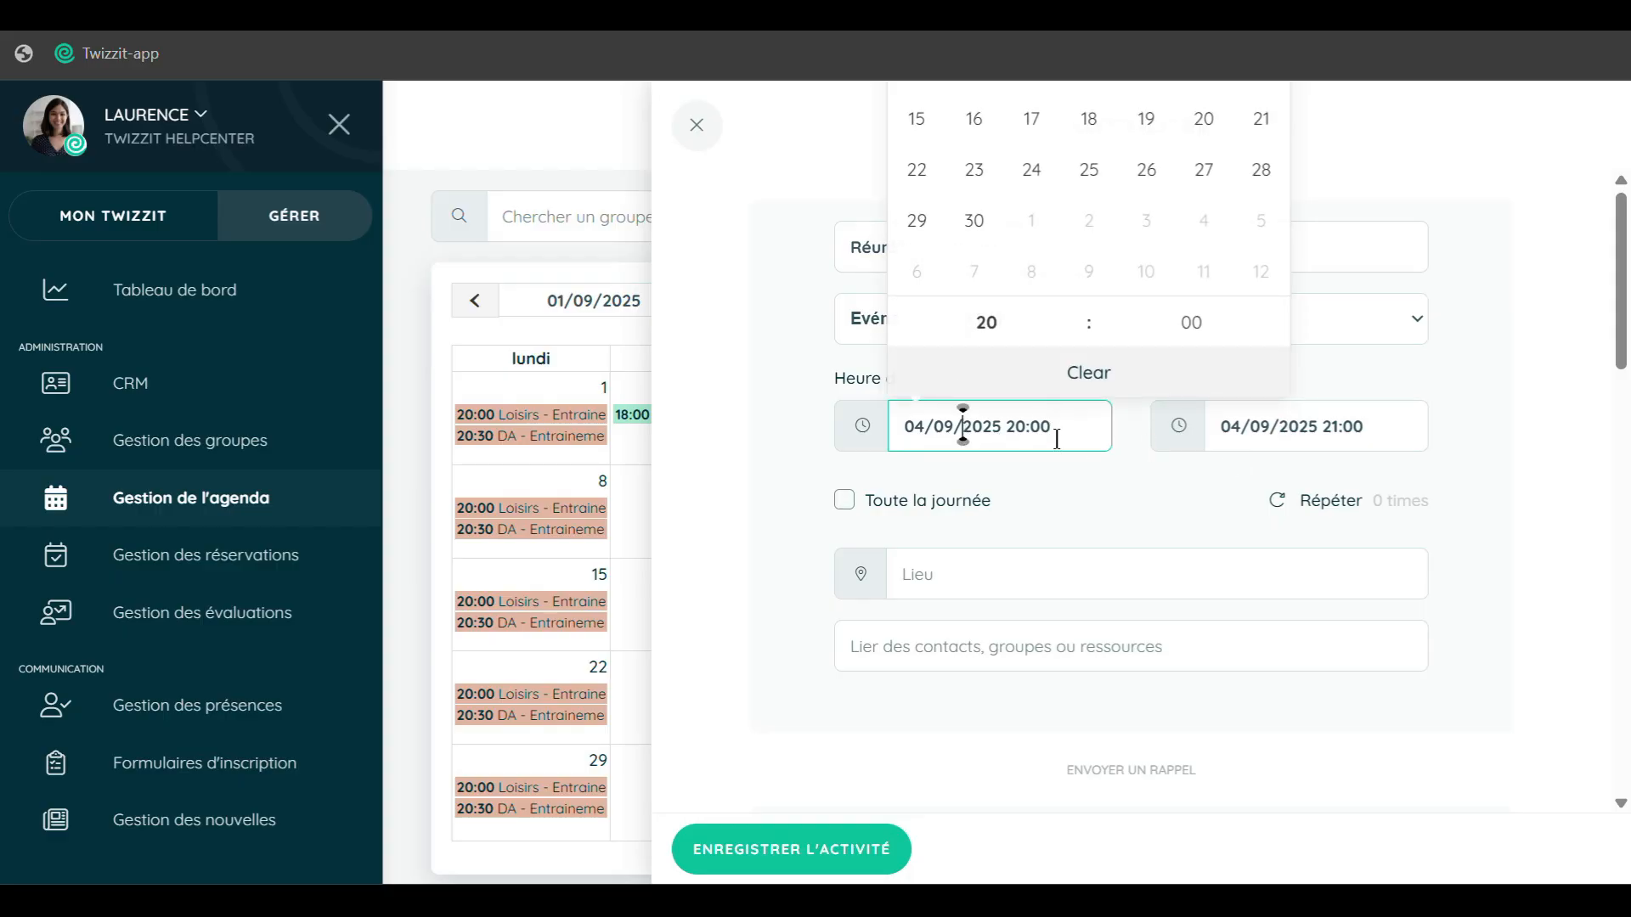
drag(1058, 435, 856, 440)
text(10/10/)
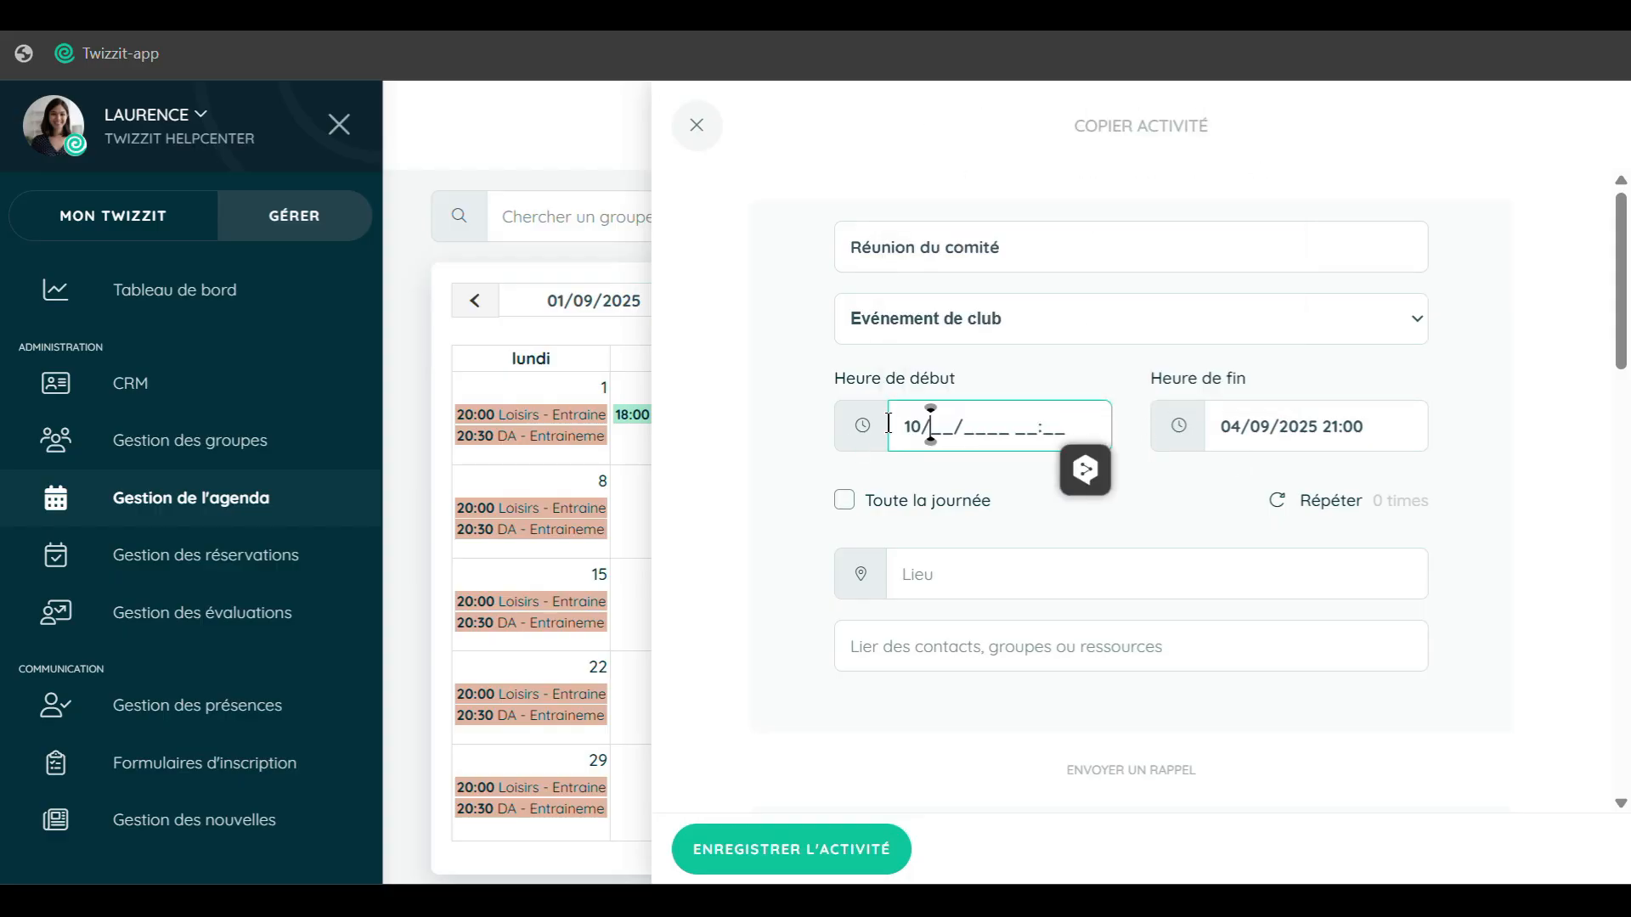
text(2025 20:00)
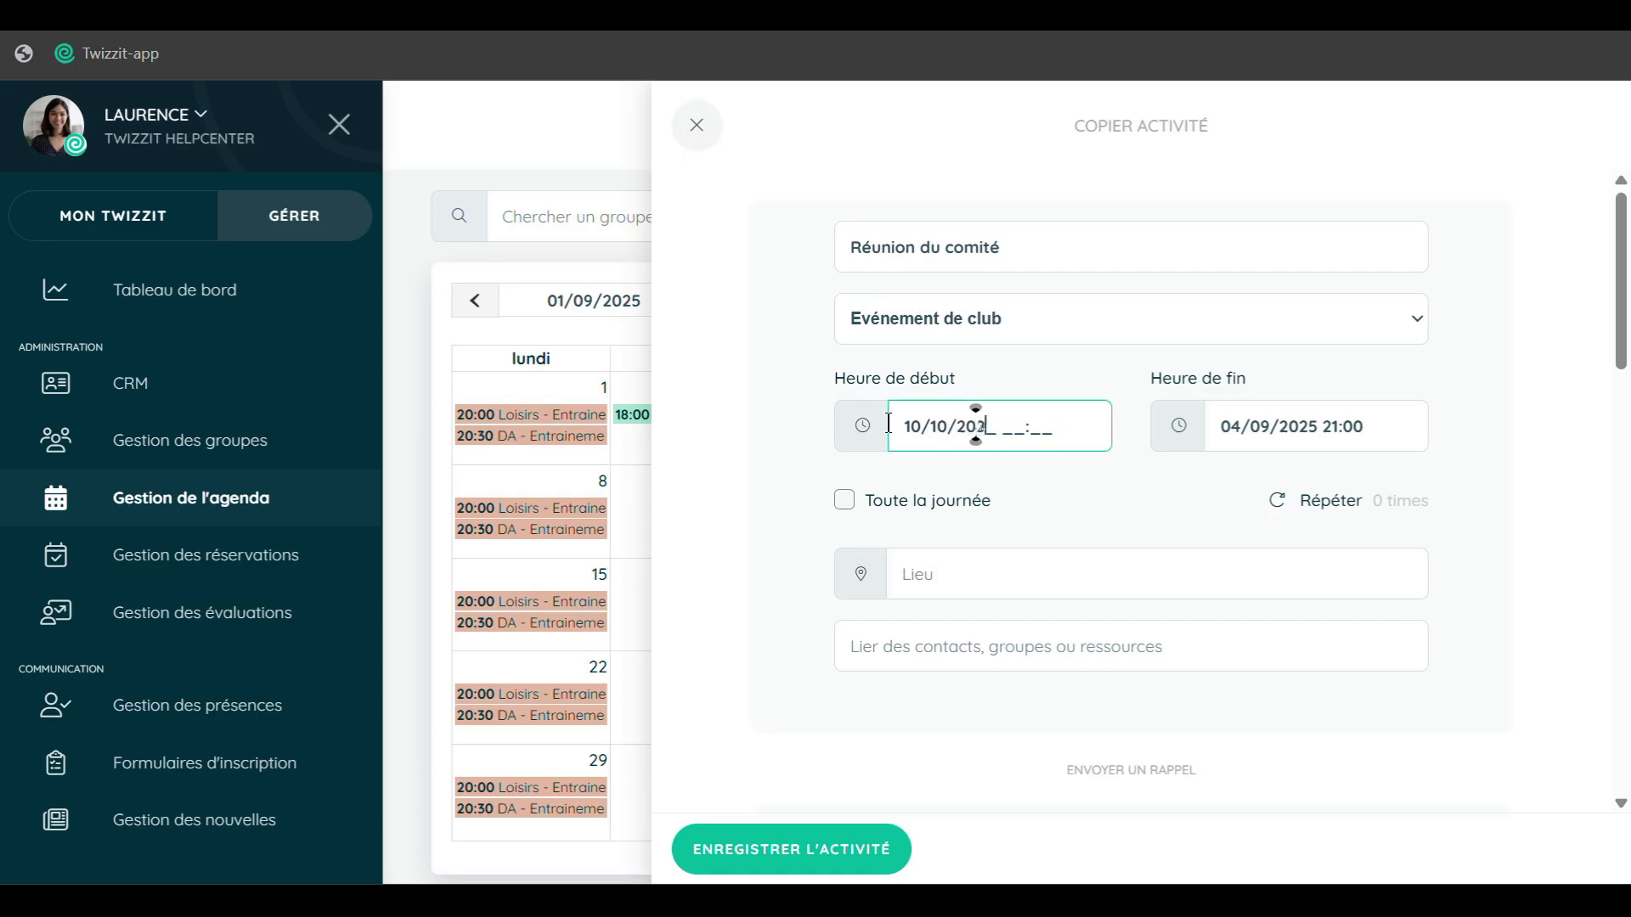
click(1580, 528)
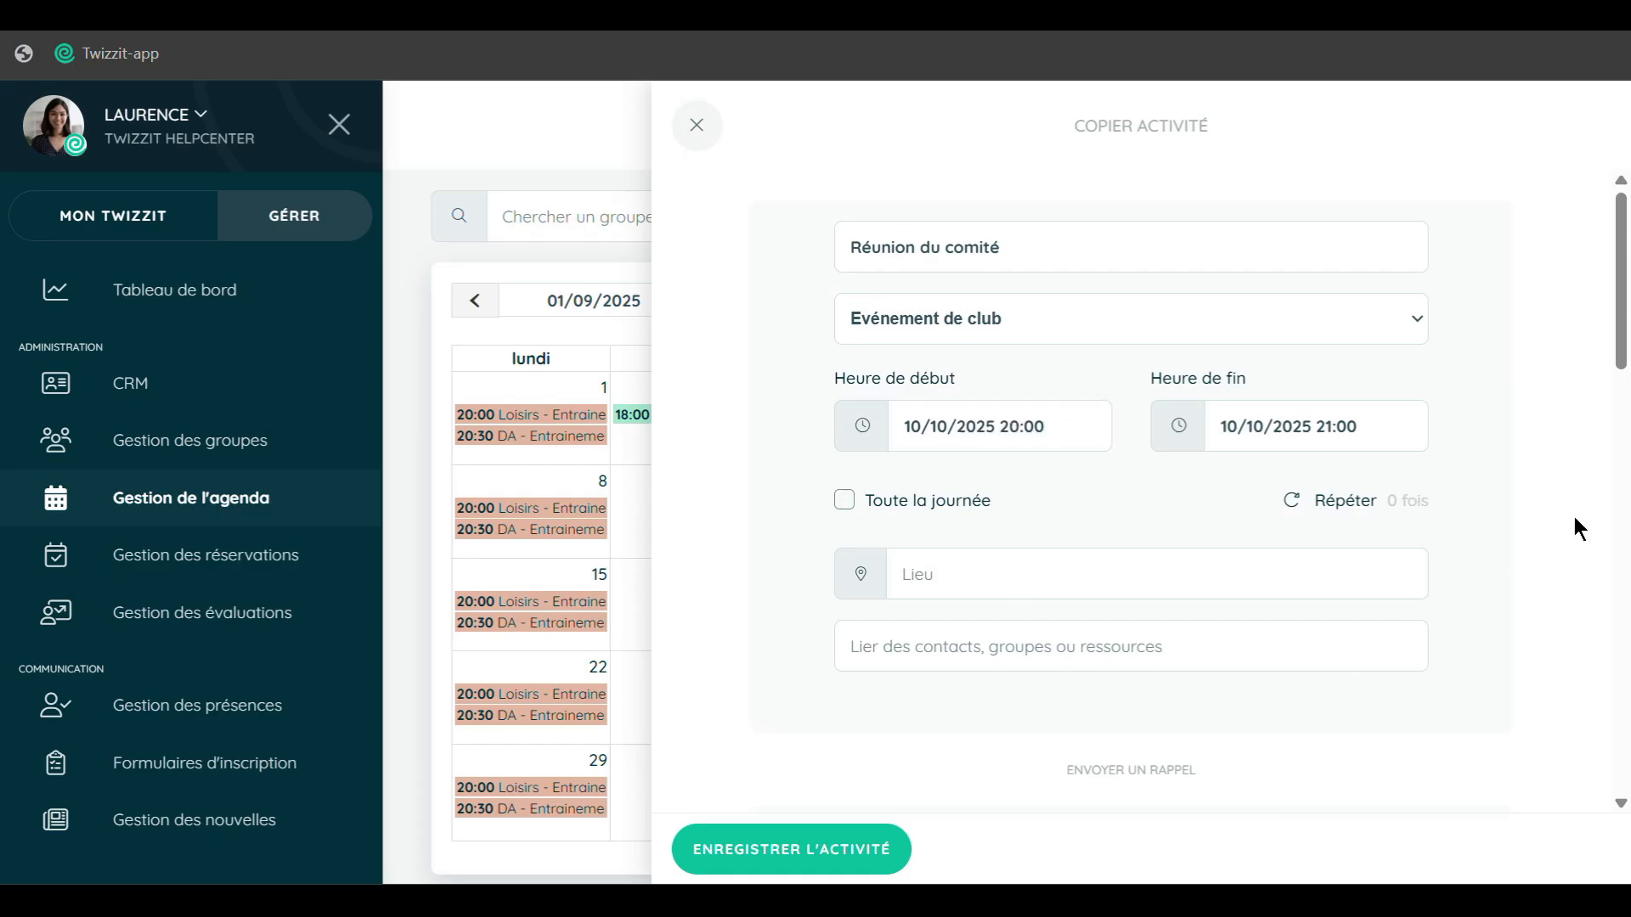
Repeat the copied committee meeting on 28/11/2025, 04/12/2025 and 15/01/2026, and save the activity.
click(1350, 501)
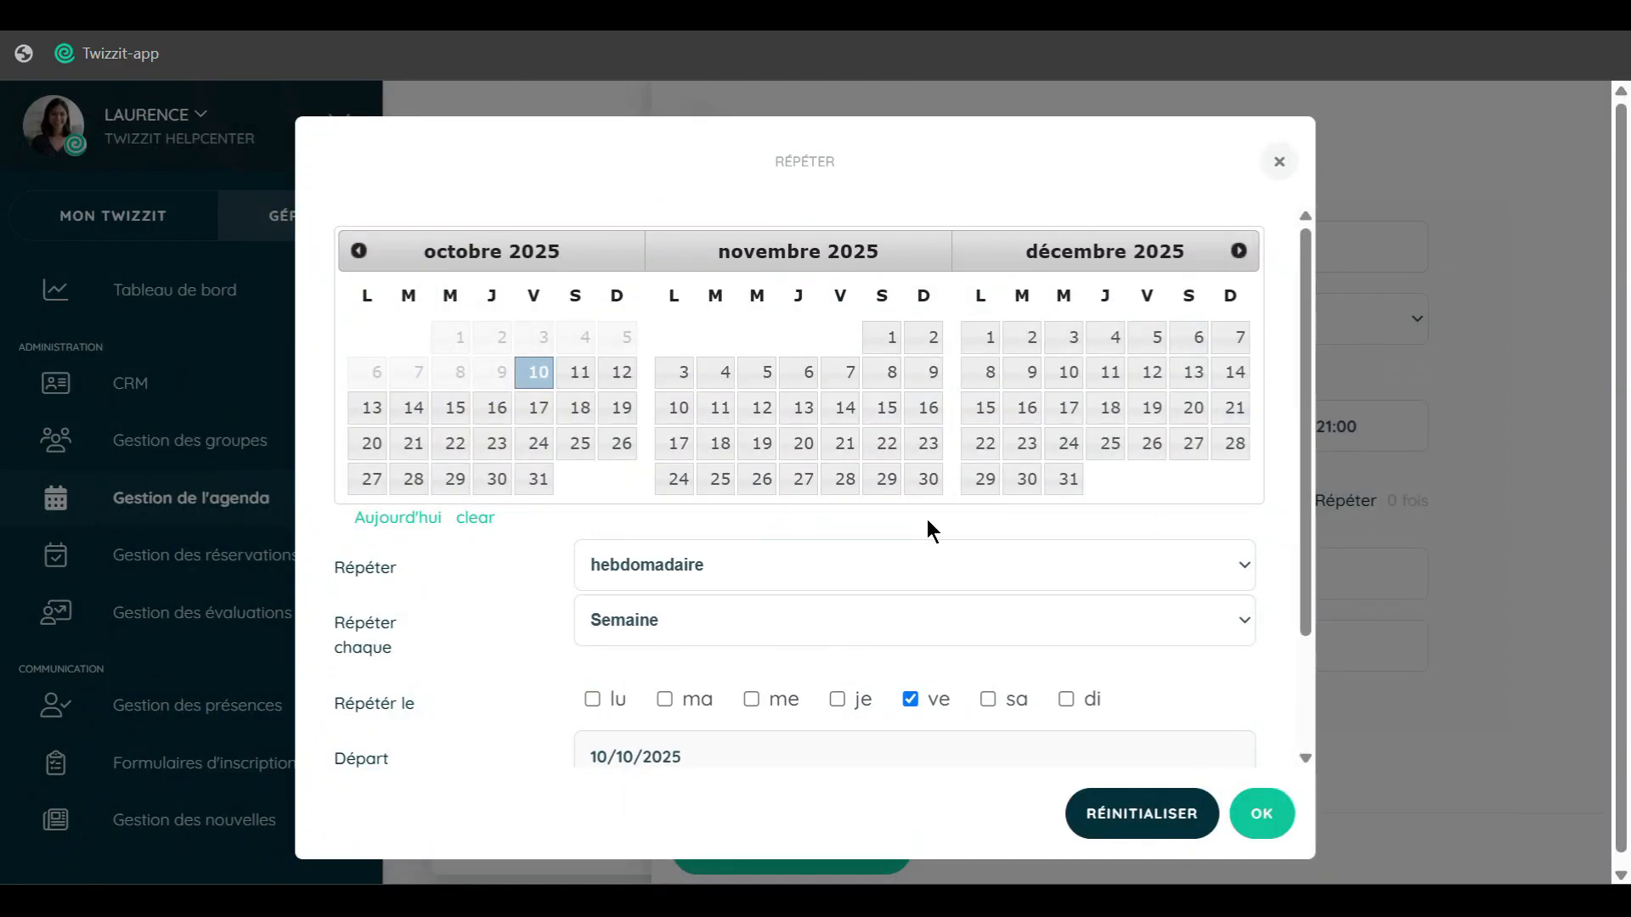
scroll(925, 526, down, 1)
scroll(926, 527, up, 1)
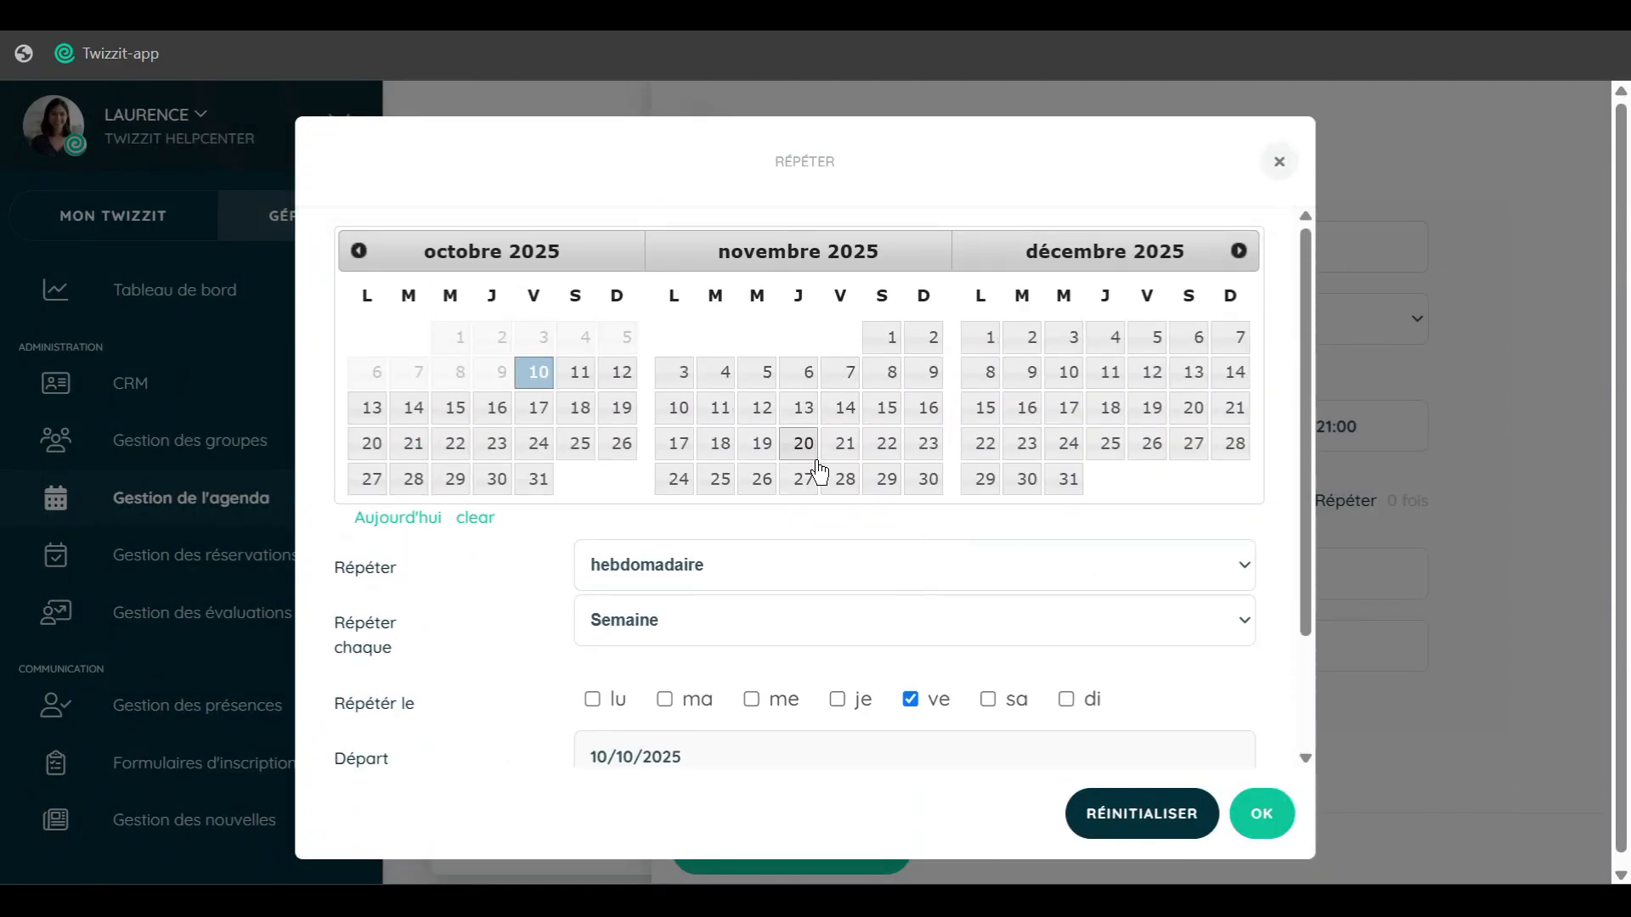
click(854, 497)
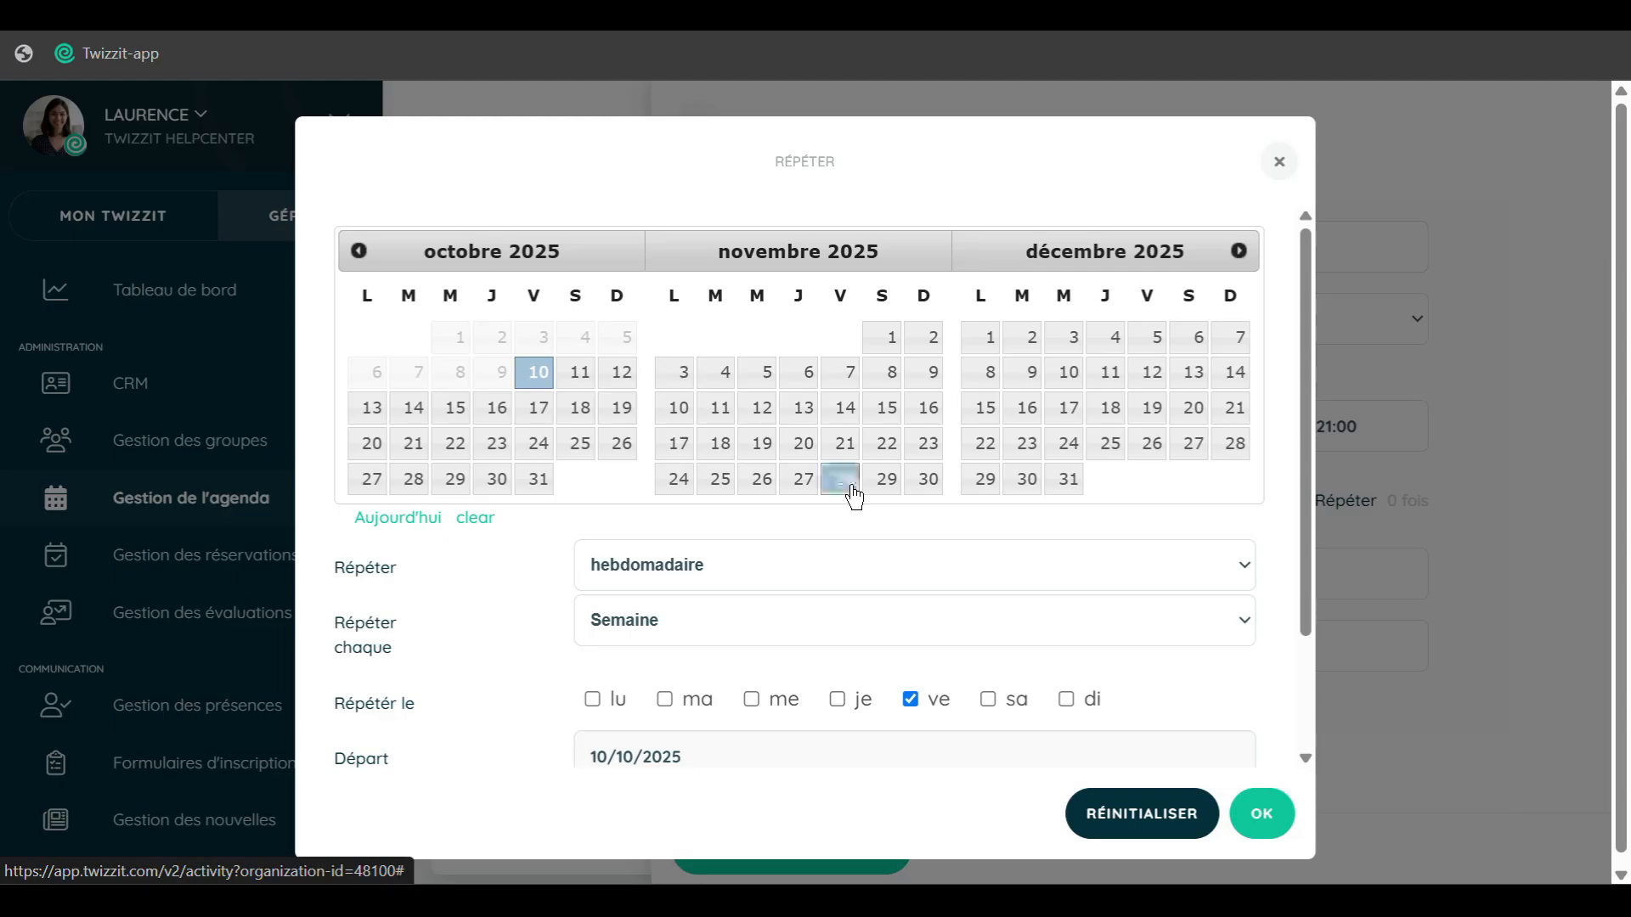
click(1106, 337)
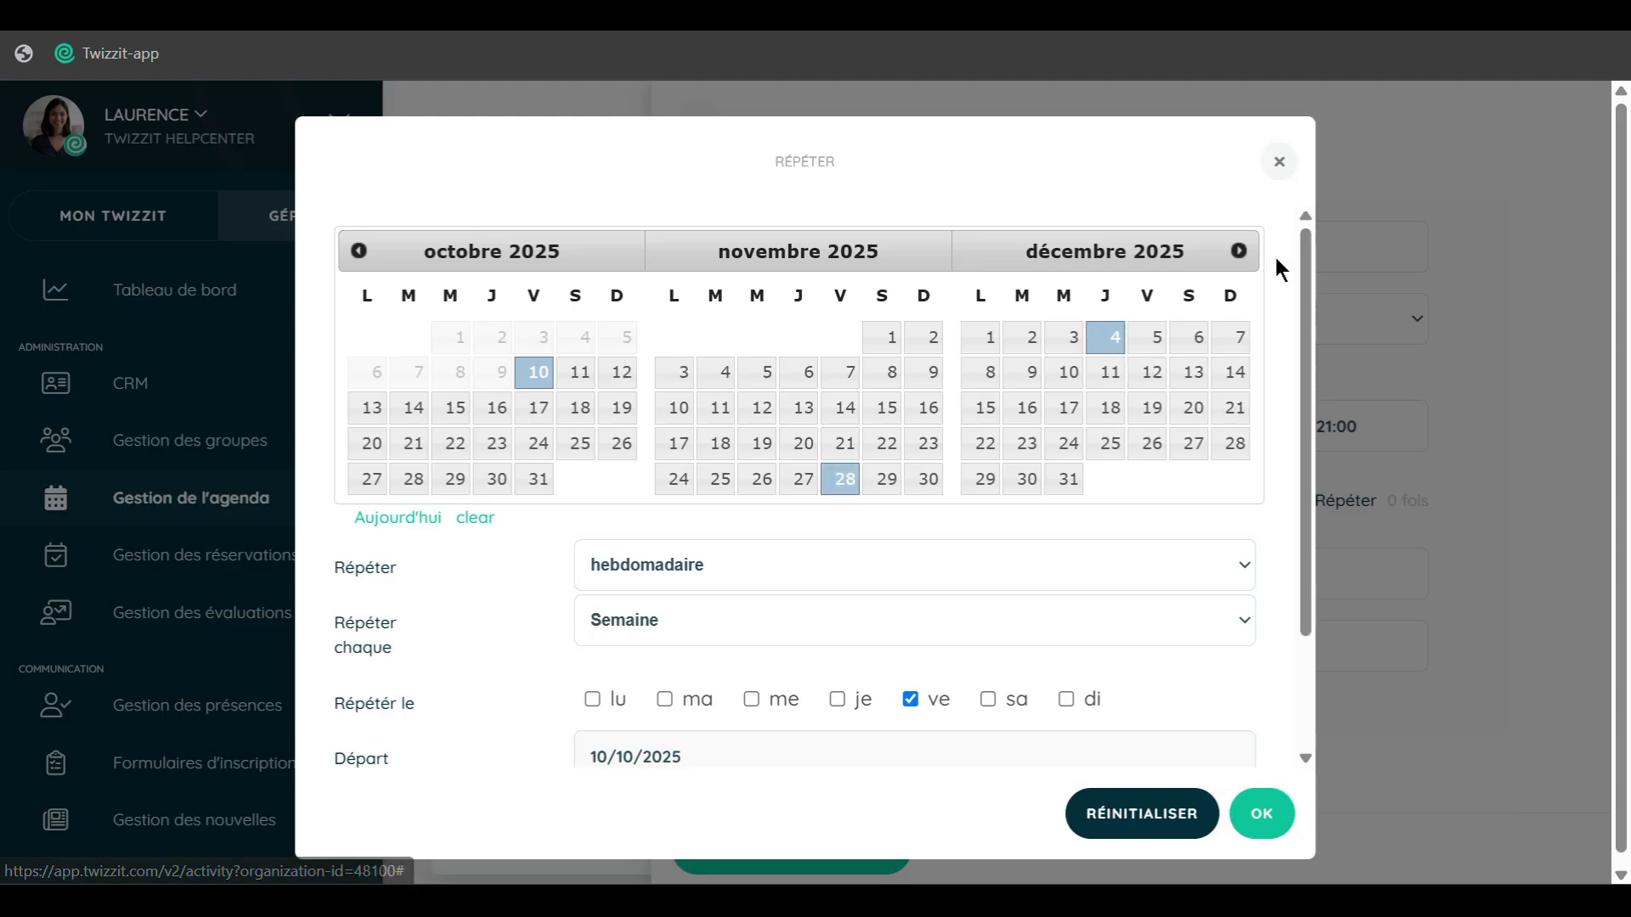
click(1238, 250)
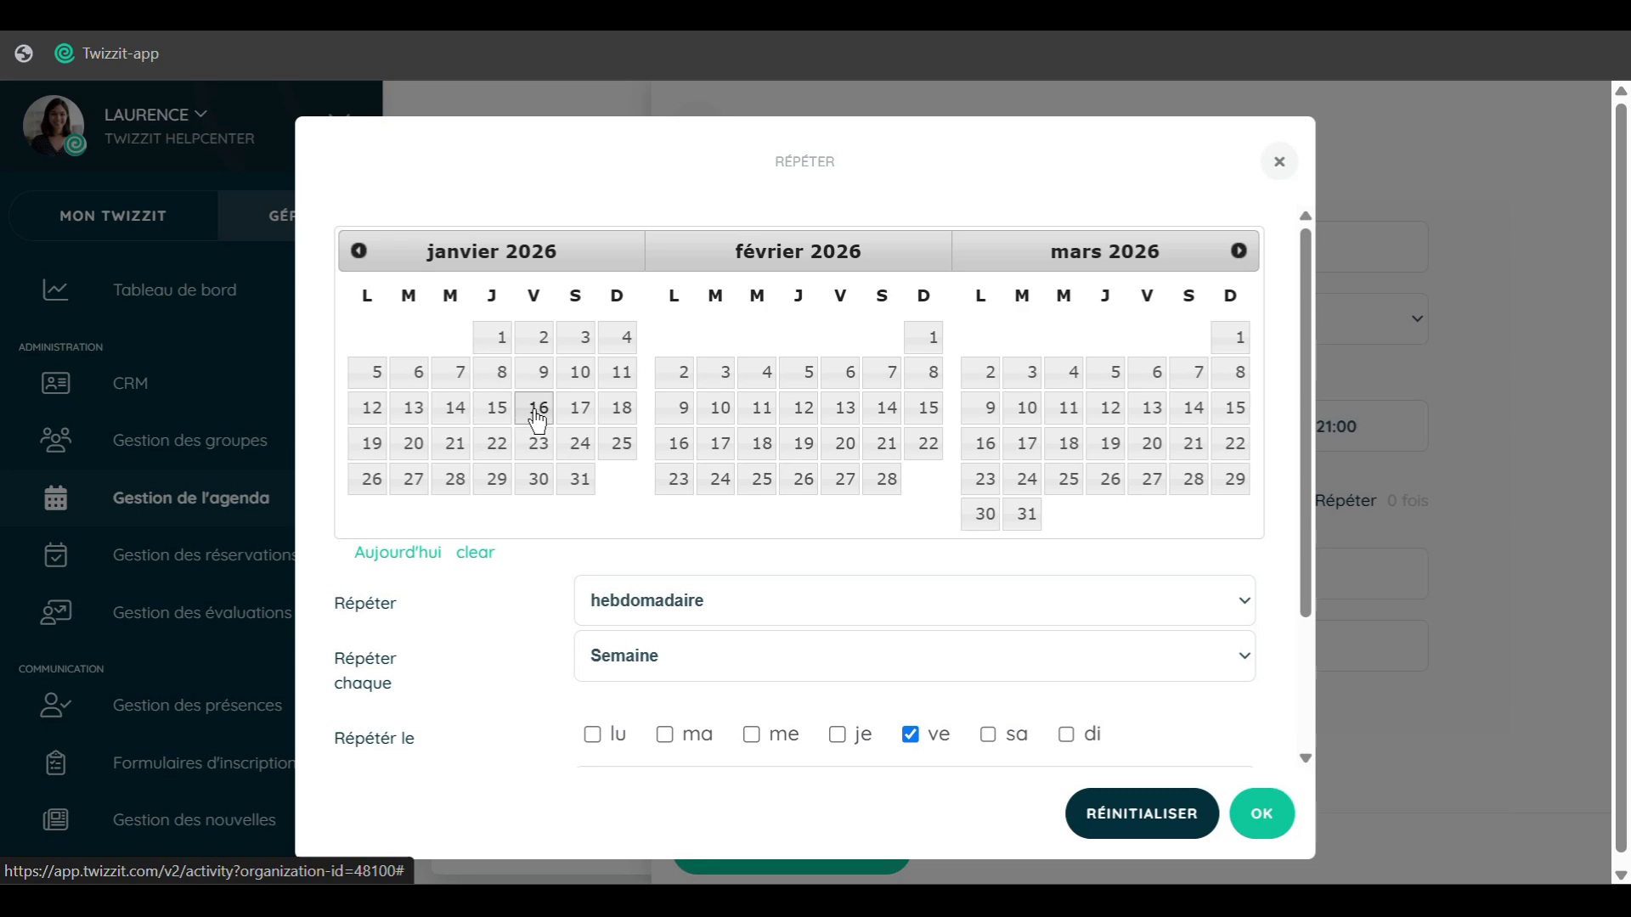
click(497, 407)
scroll(951, 620, down, 2)
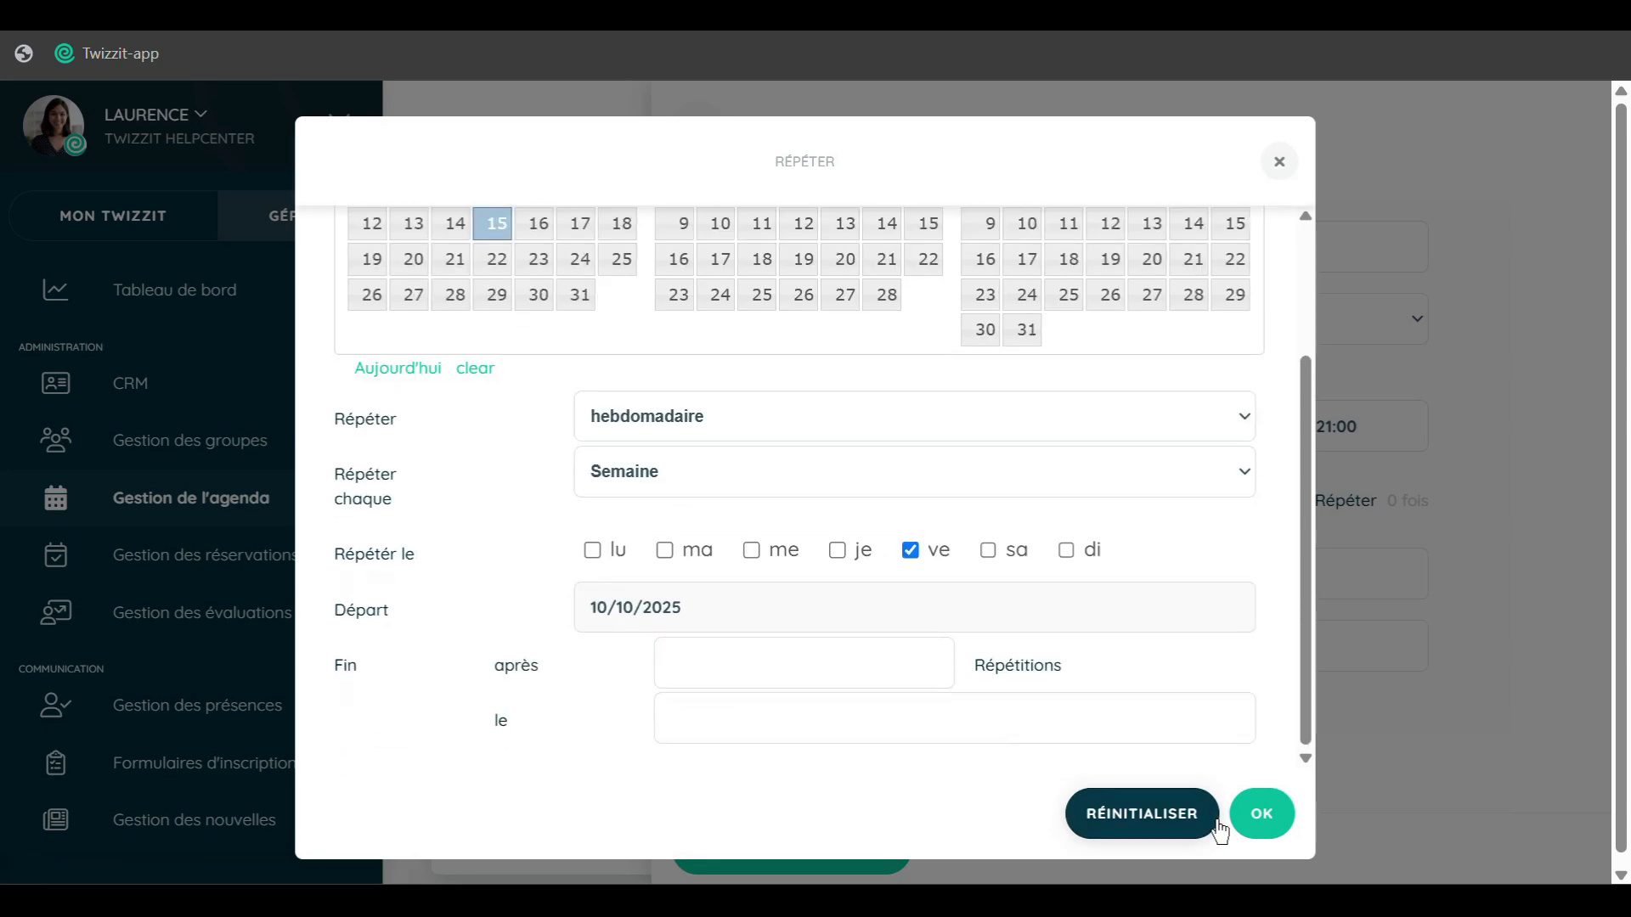
click(1259, 820)
scroll(868, 608, down, 5)
click(782, 852)
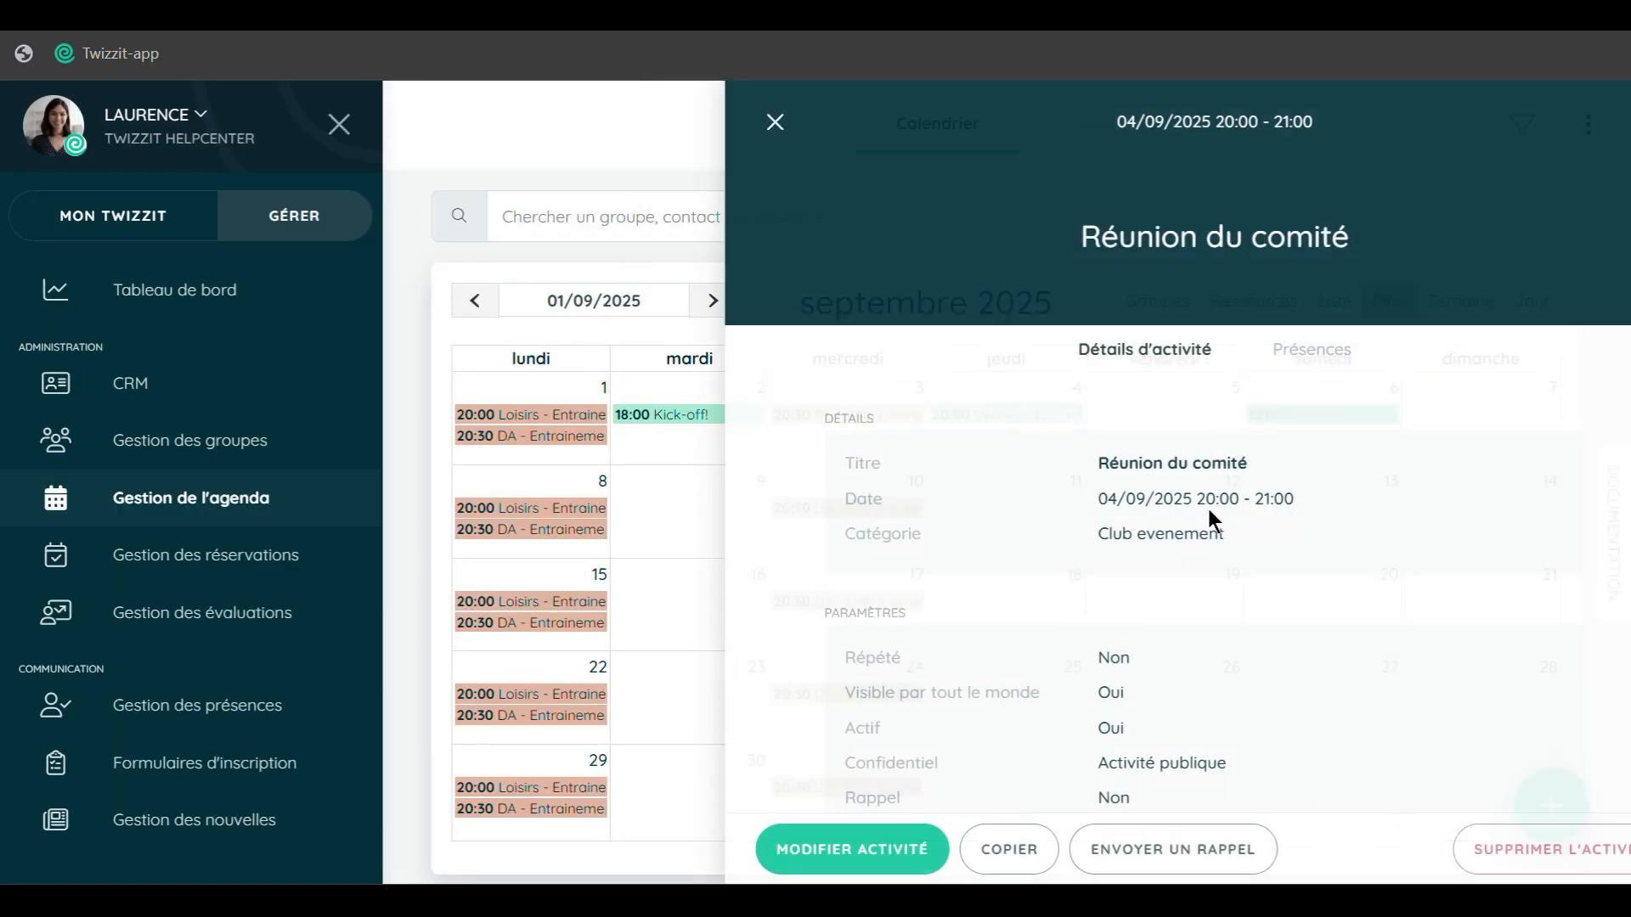
View the details of the 04/09/2025 Réunion du comité and return to the calendar.
click(721, 314)
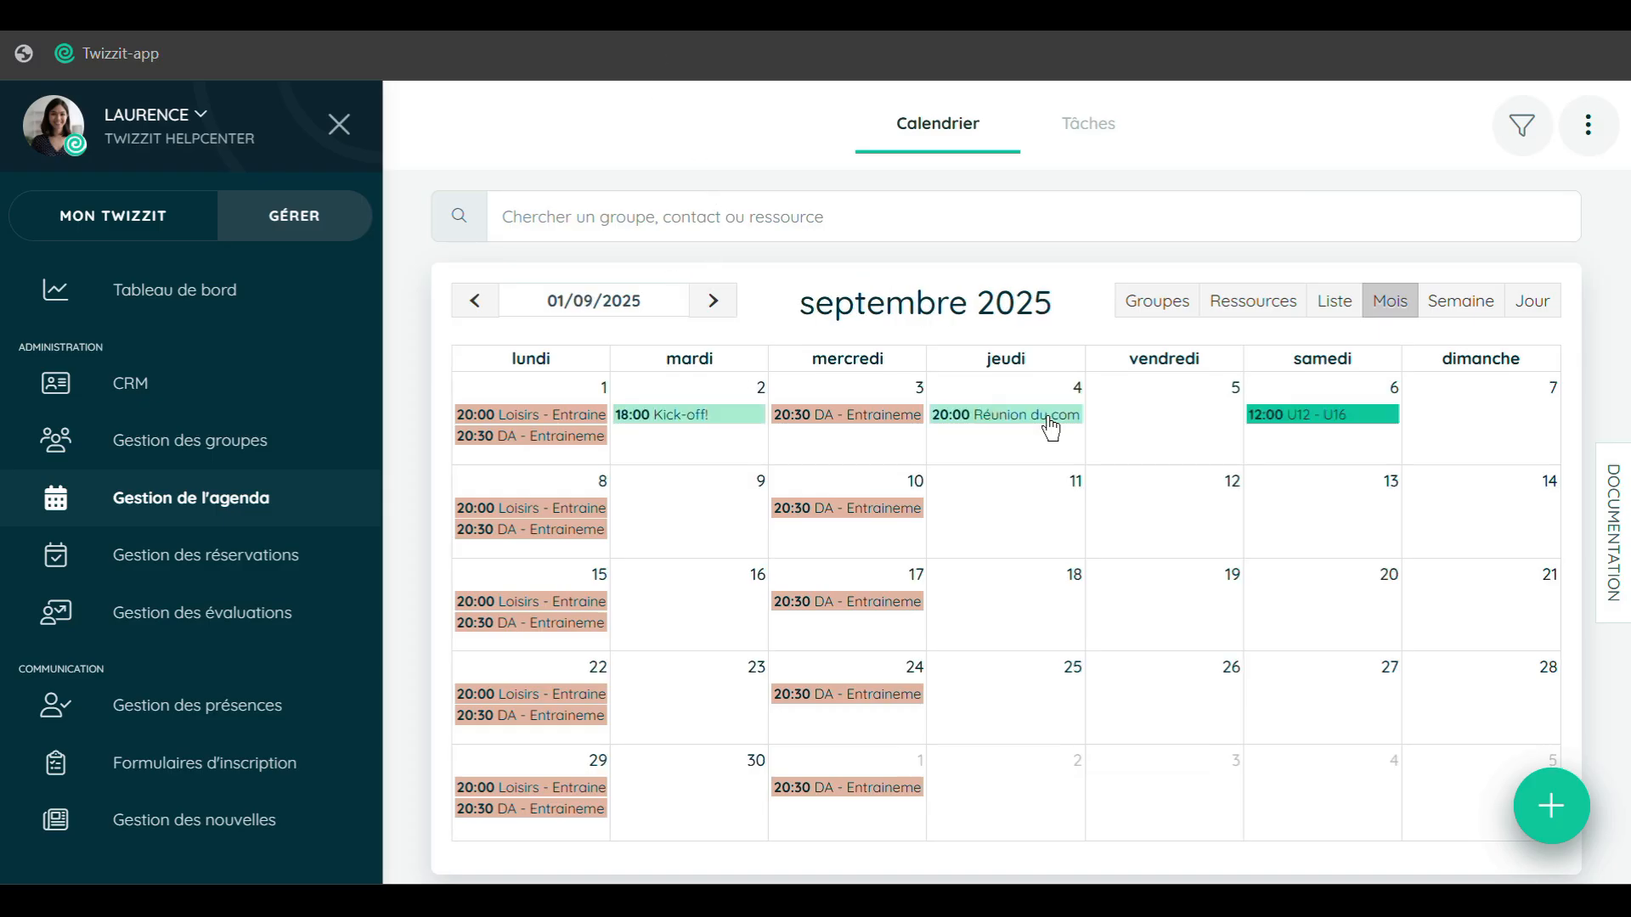
click(1051, 424)
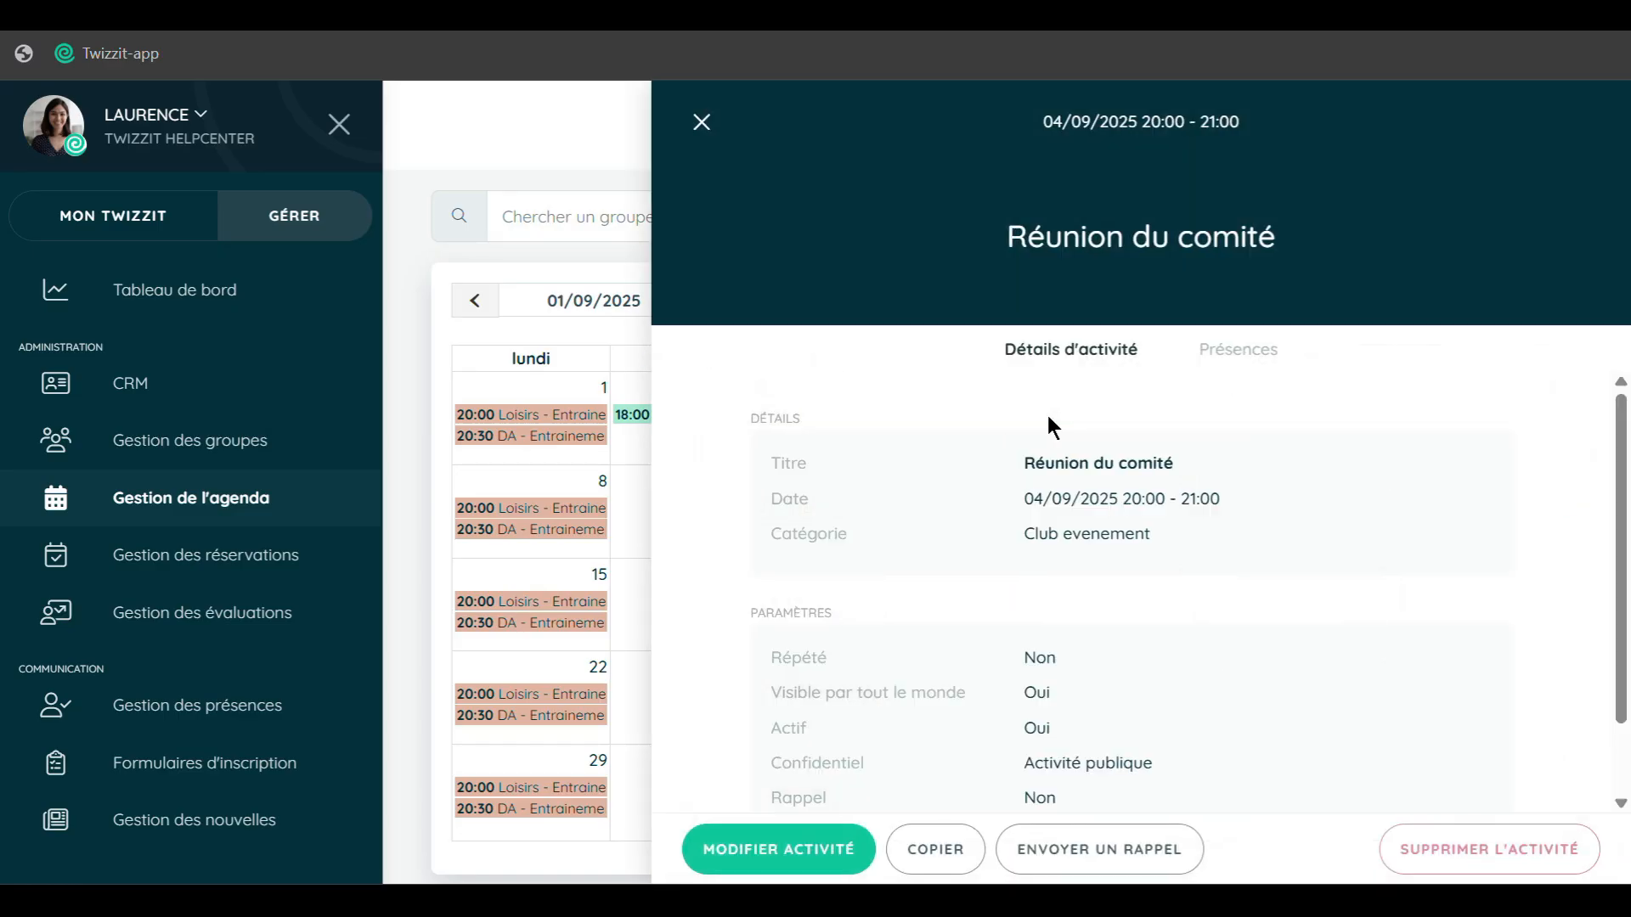
click(701, 122)
click(900, 414)
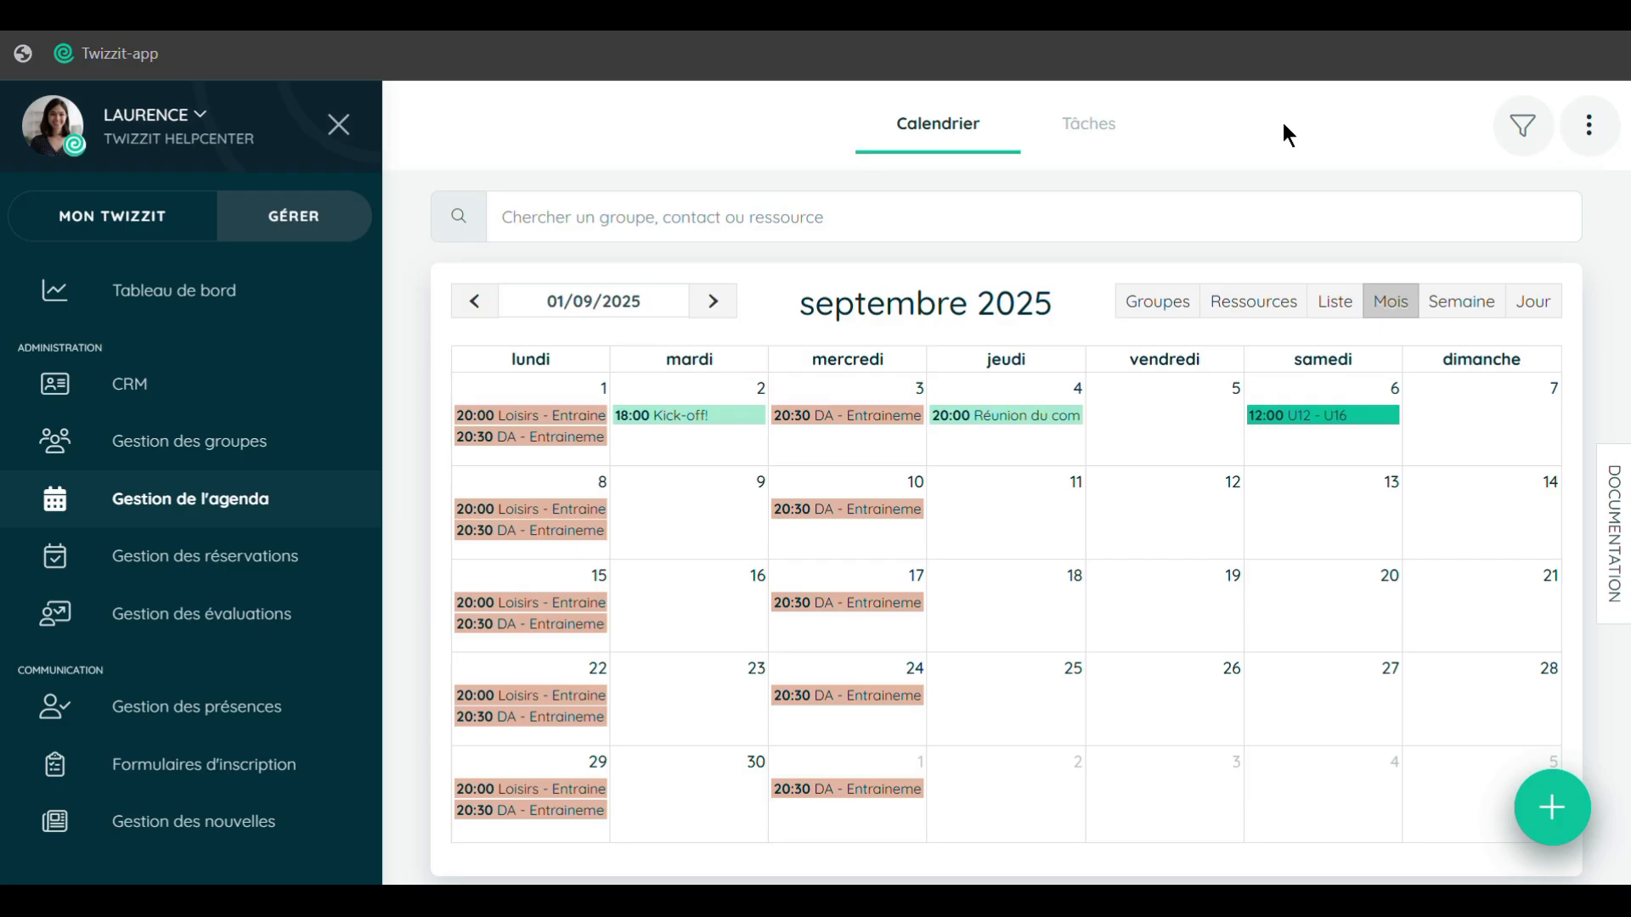
Find the Synchroniser matchs article in the agenda documentation and read its instructions and restrictions on federation synchronisation.
click(1609, 497)
scroll(1376, 501, down, 1)
scroll(1376, 501, down, 8)
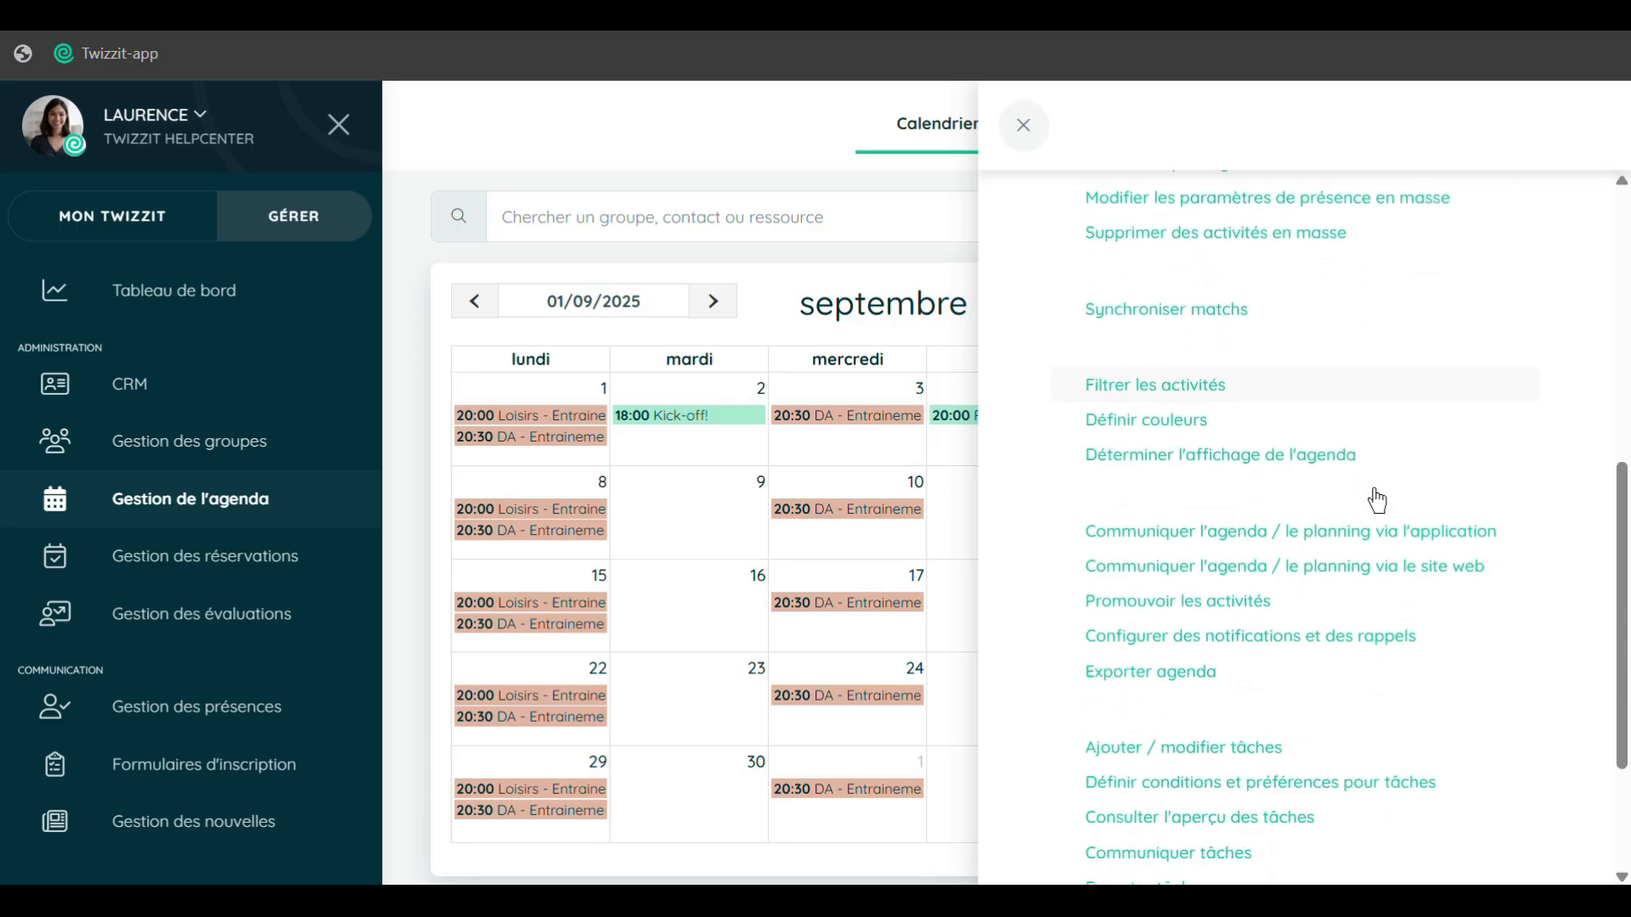
scroll(1376, 501, down, 1)
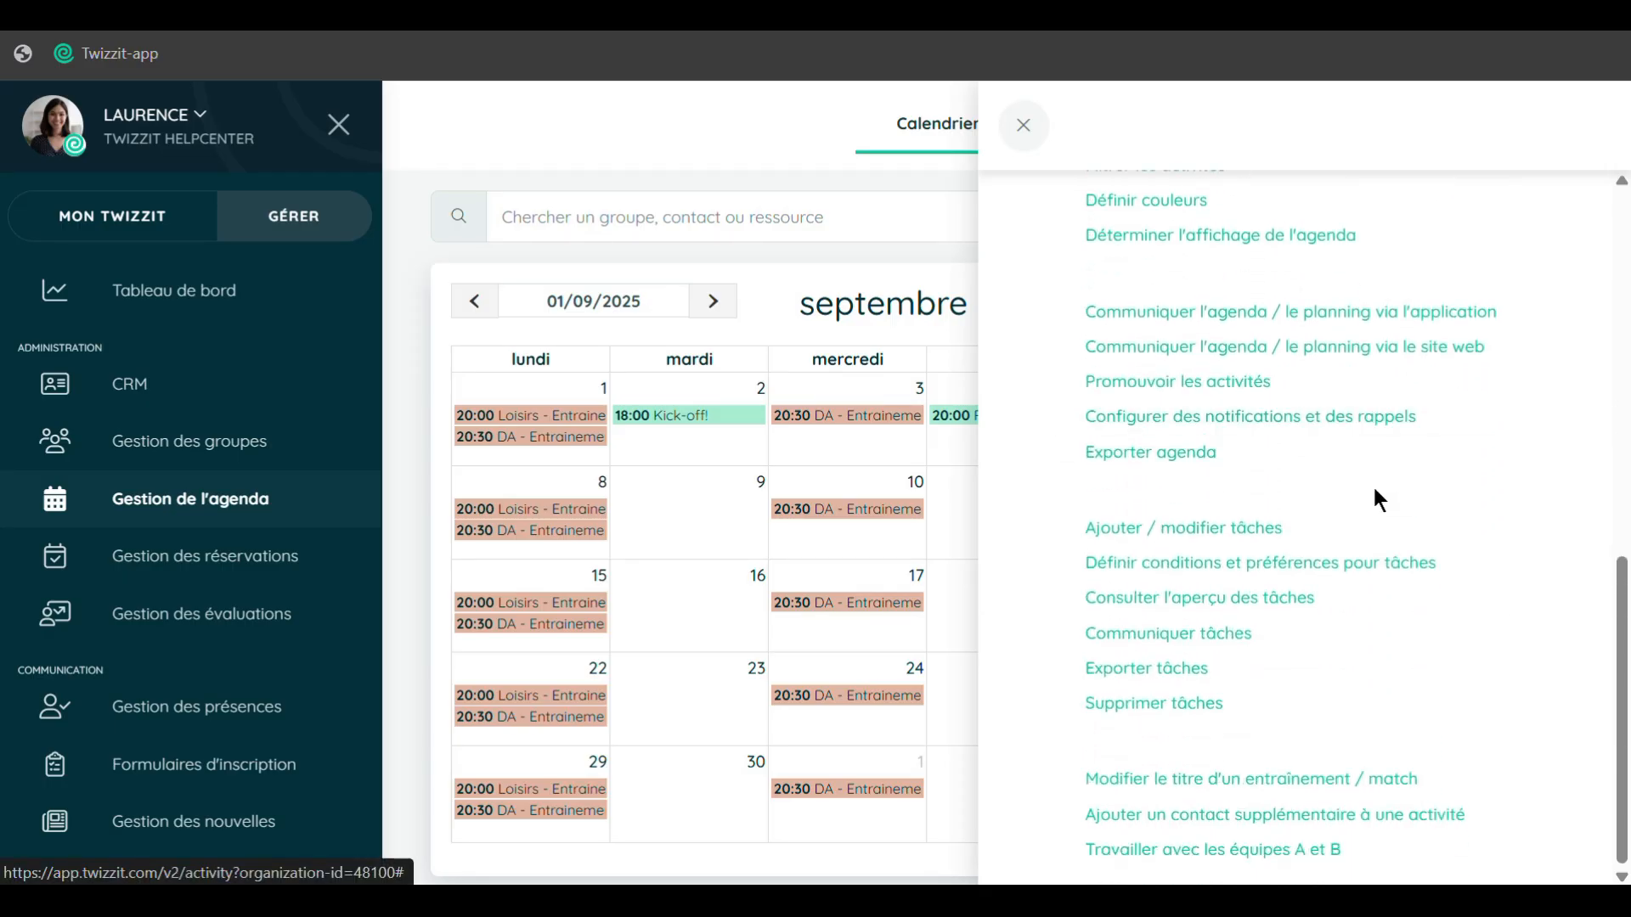
scroll(1372, 497, up, 5)
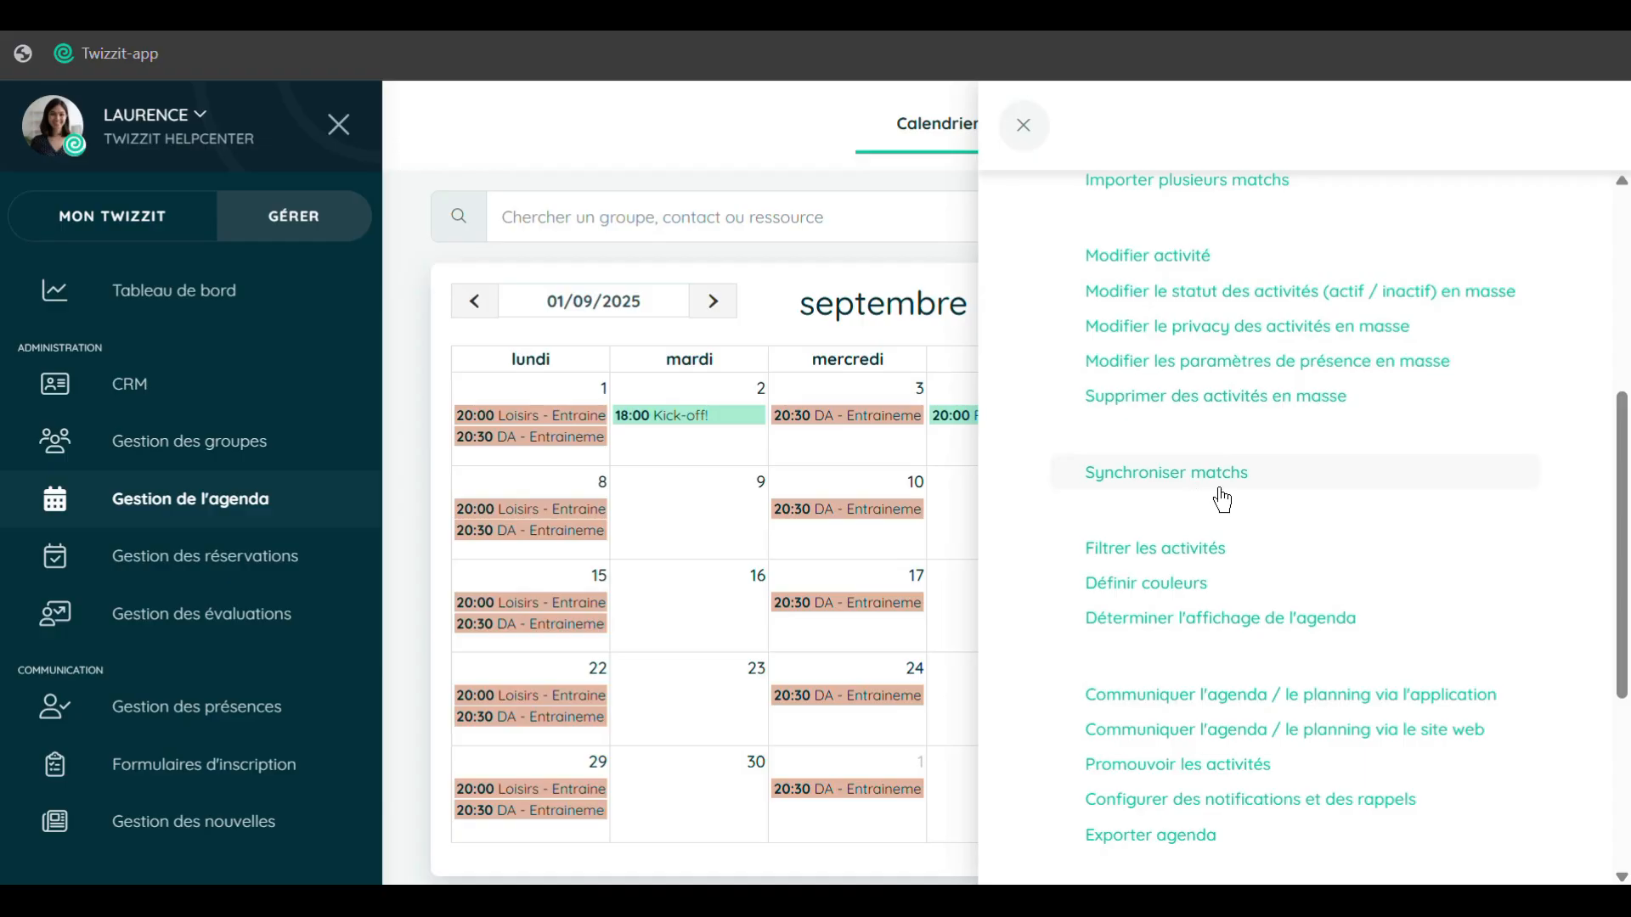
click(1160, 475)
scroll(830, 619, down, 10)
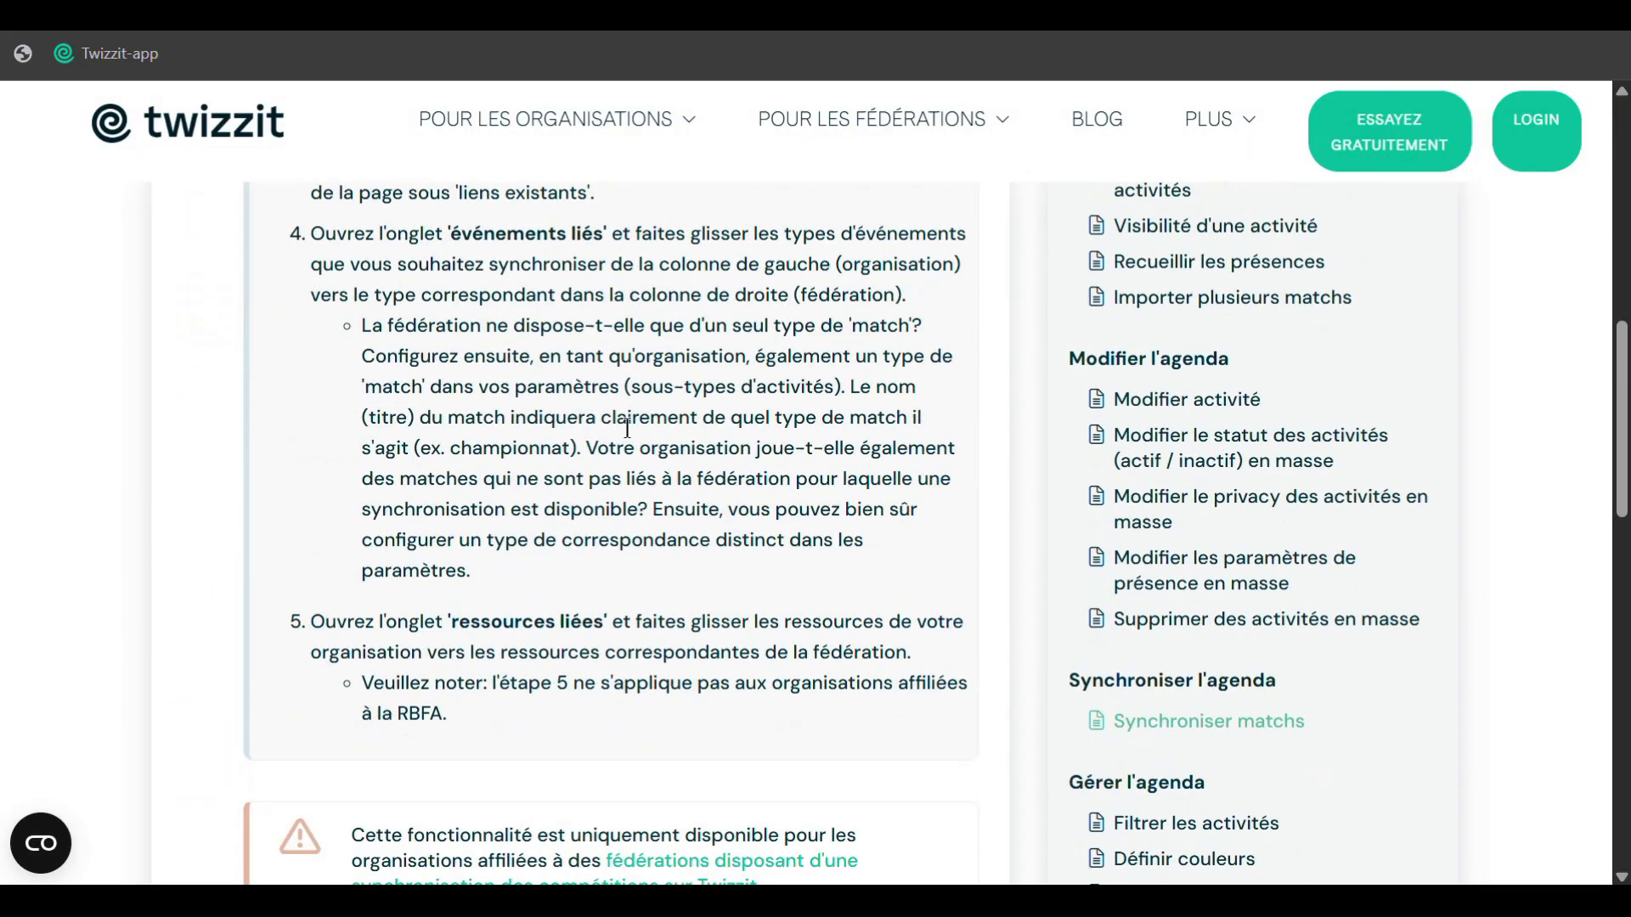
scroll(574, 519, down, 5)
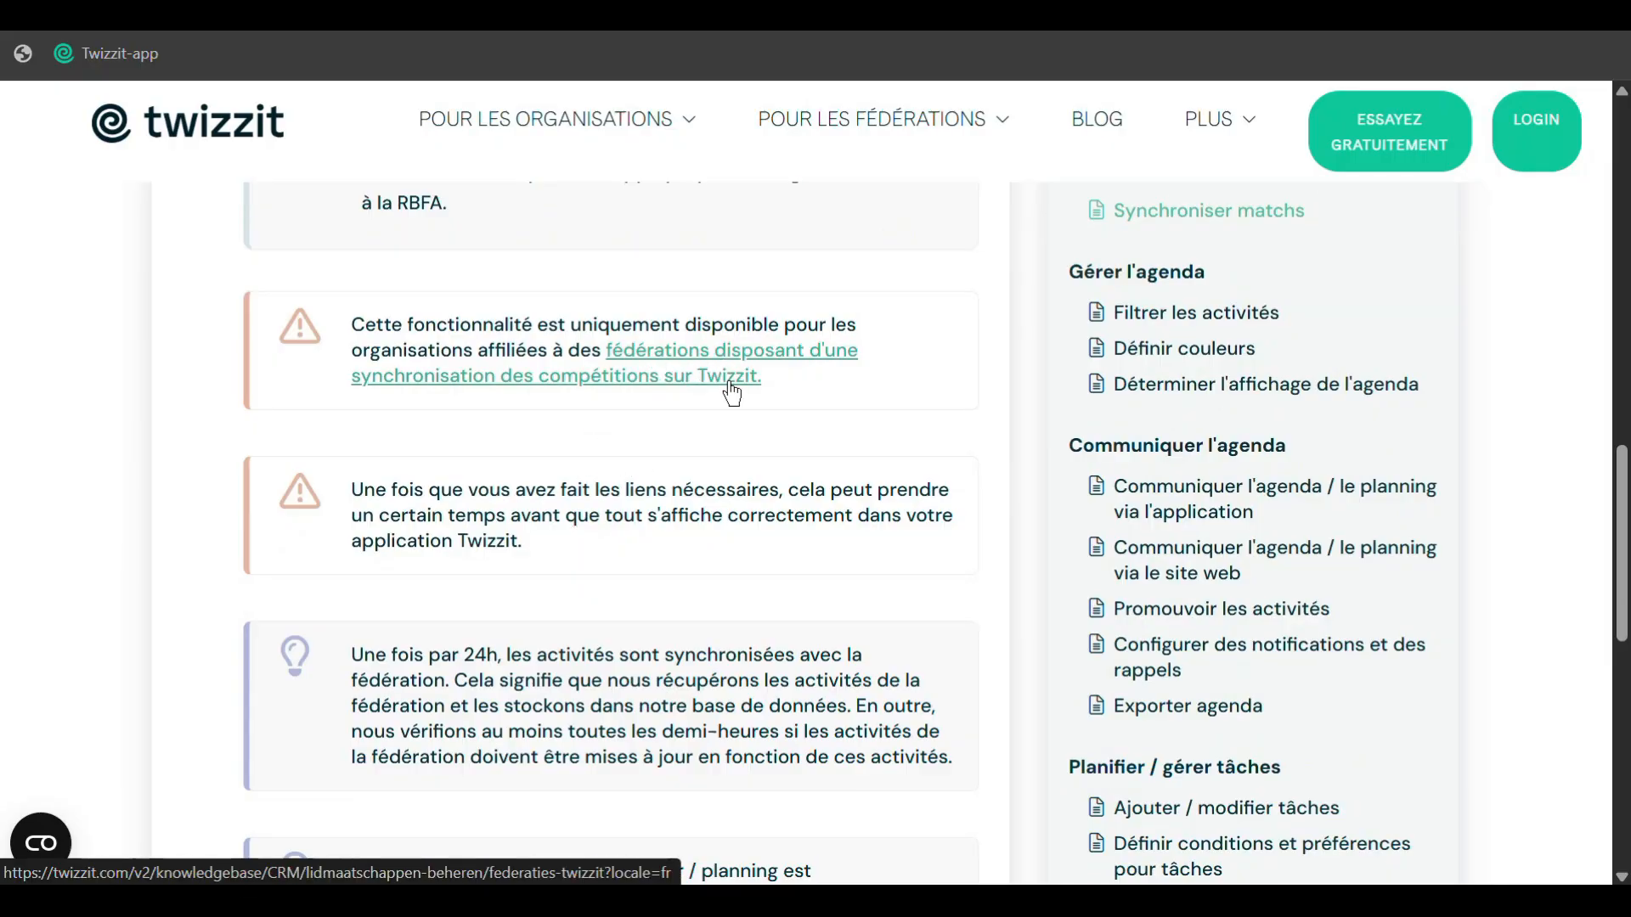
scroll(727, 378, up, 3)
scroll(733, 392, up, 5)
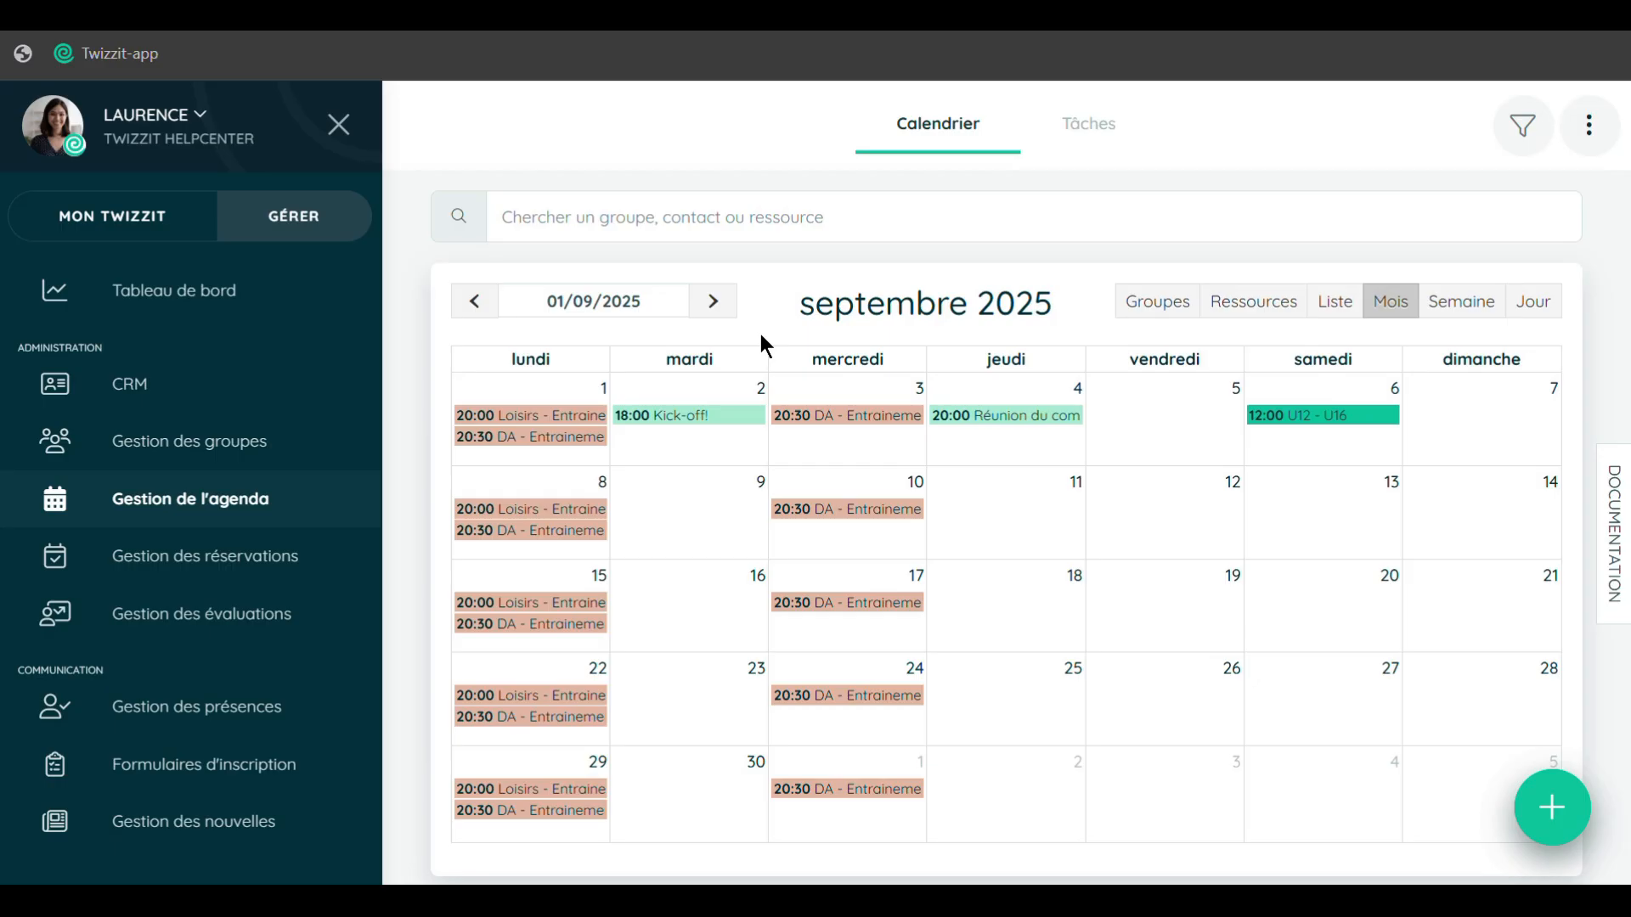
click(1337, 523)
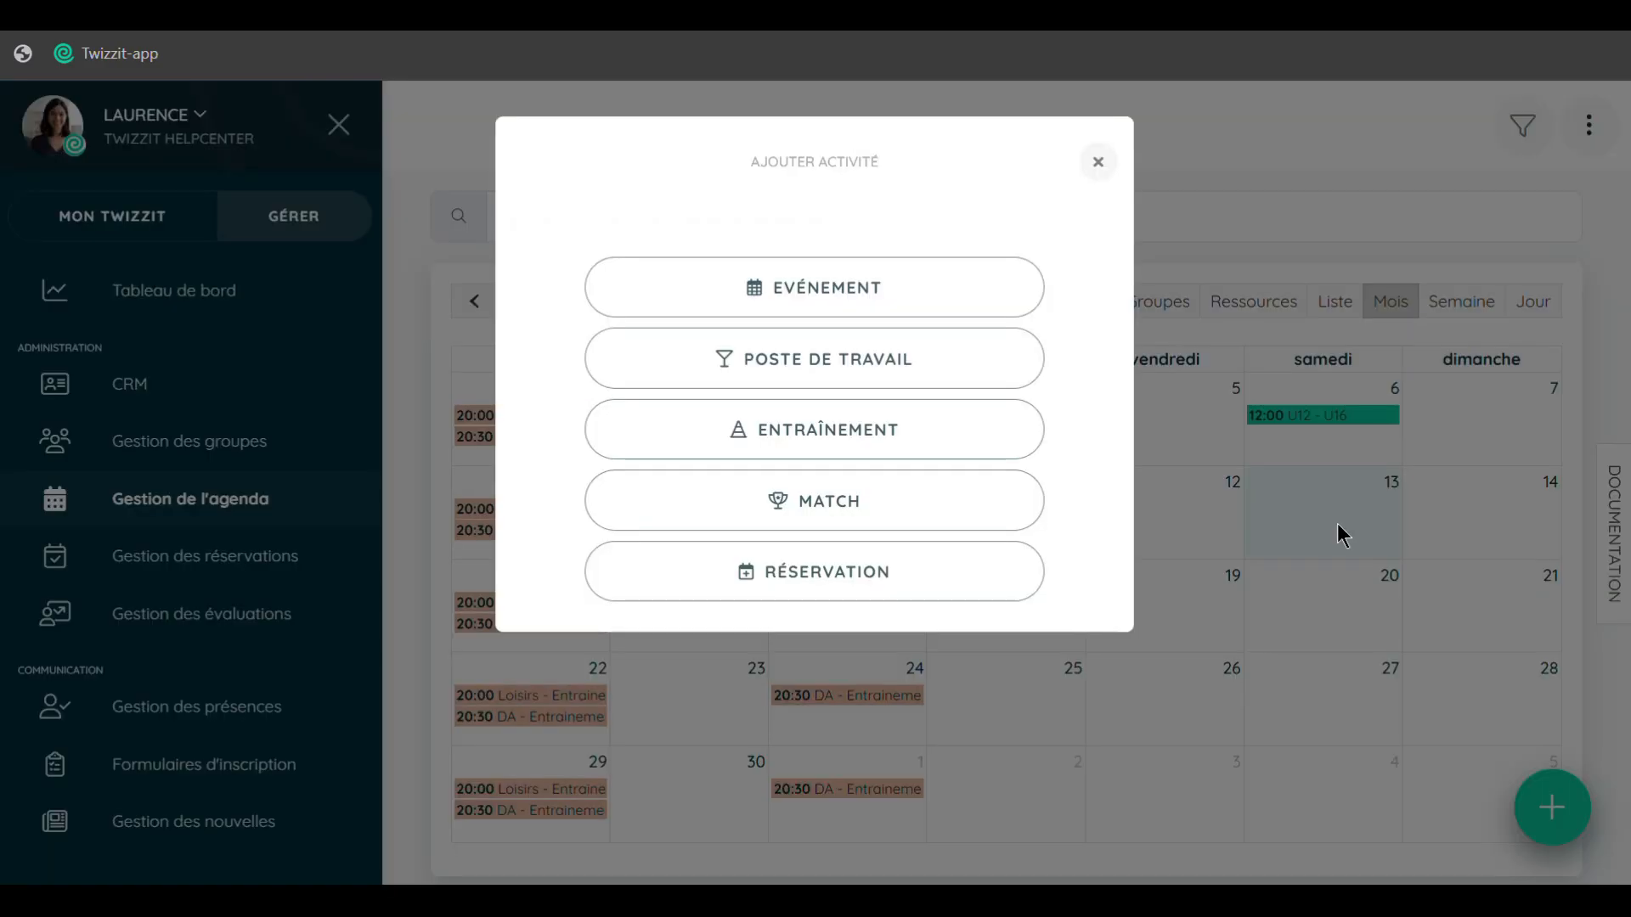
click(986, 526)
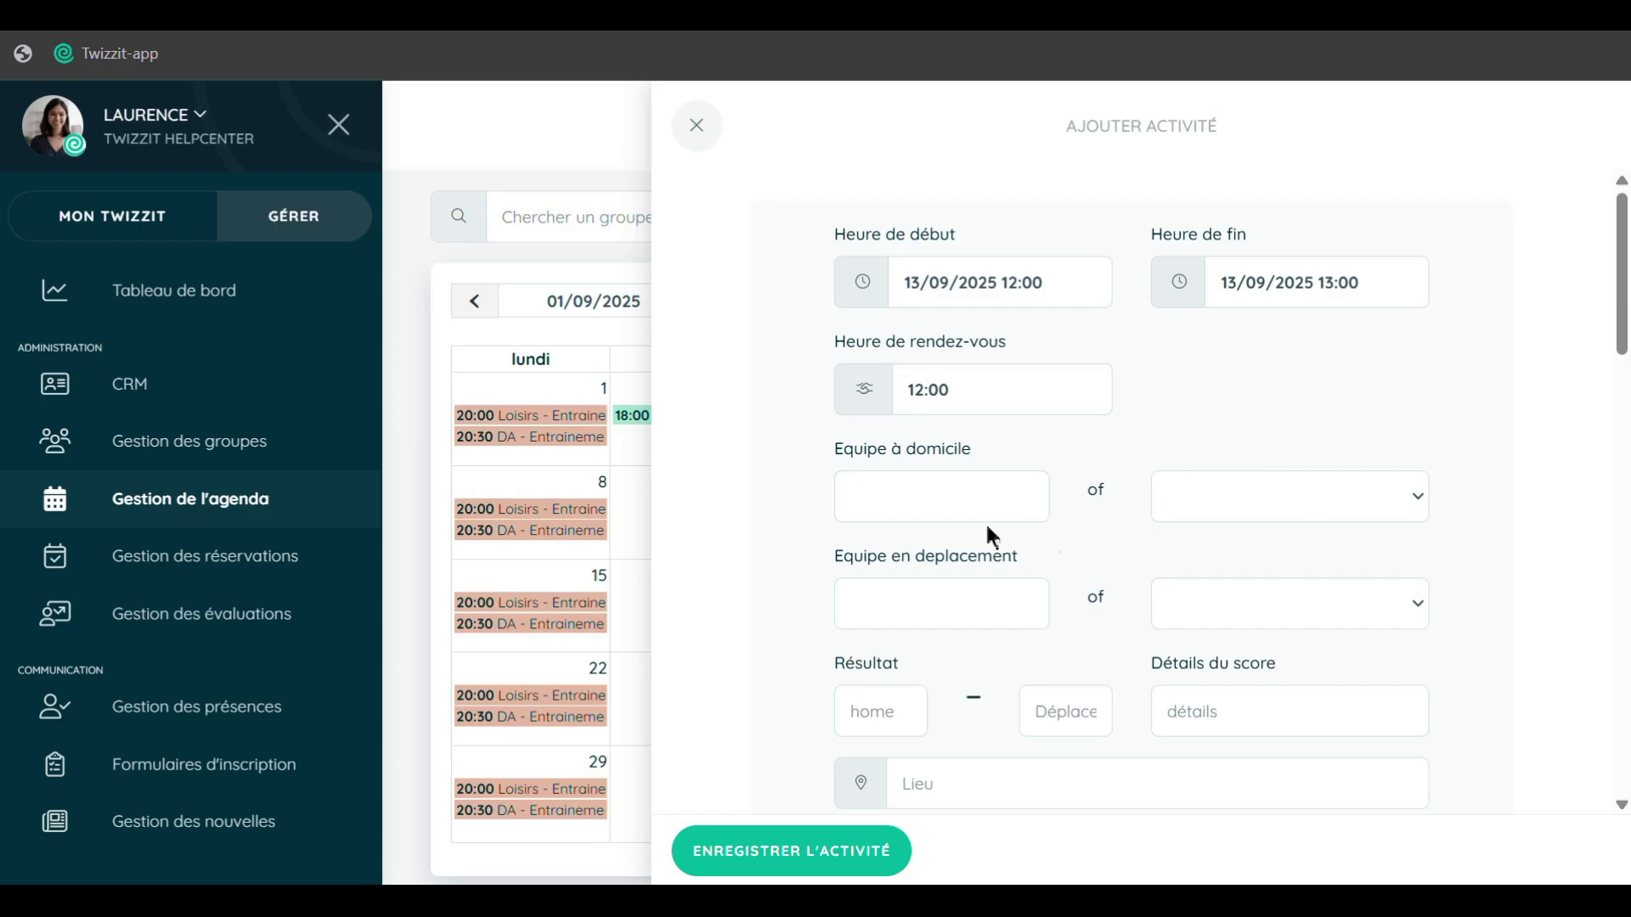
click(1183, 512)
key(Down)
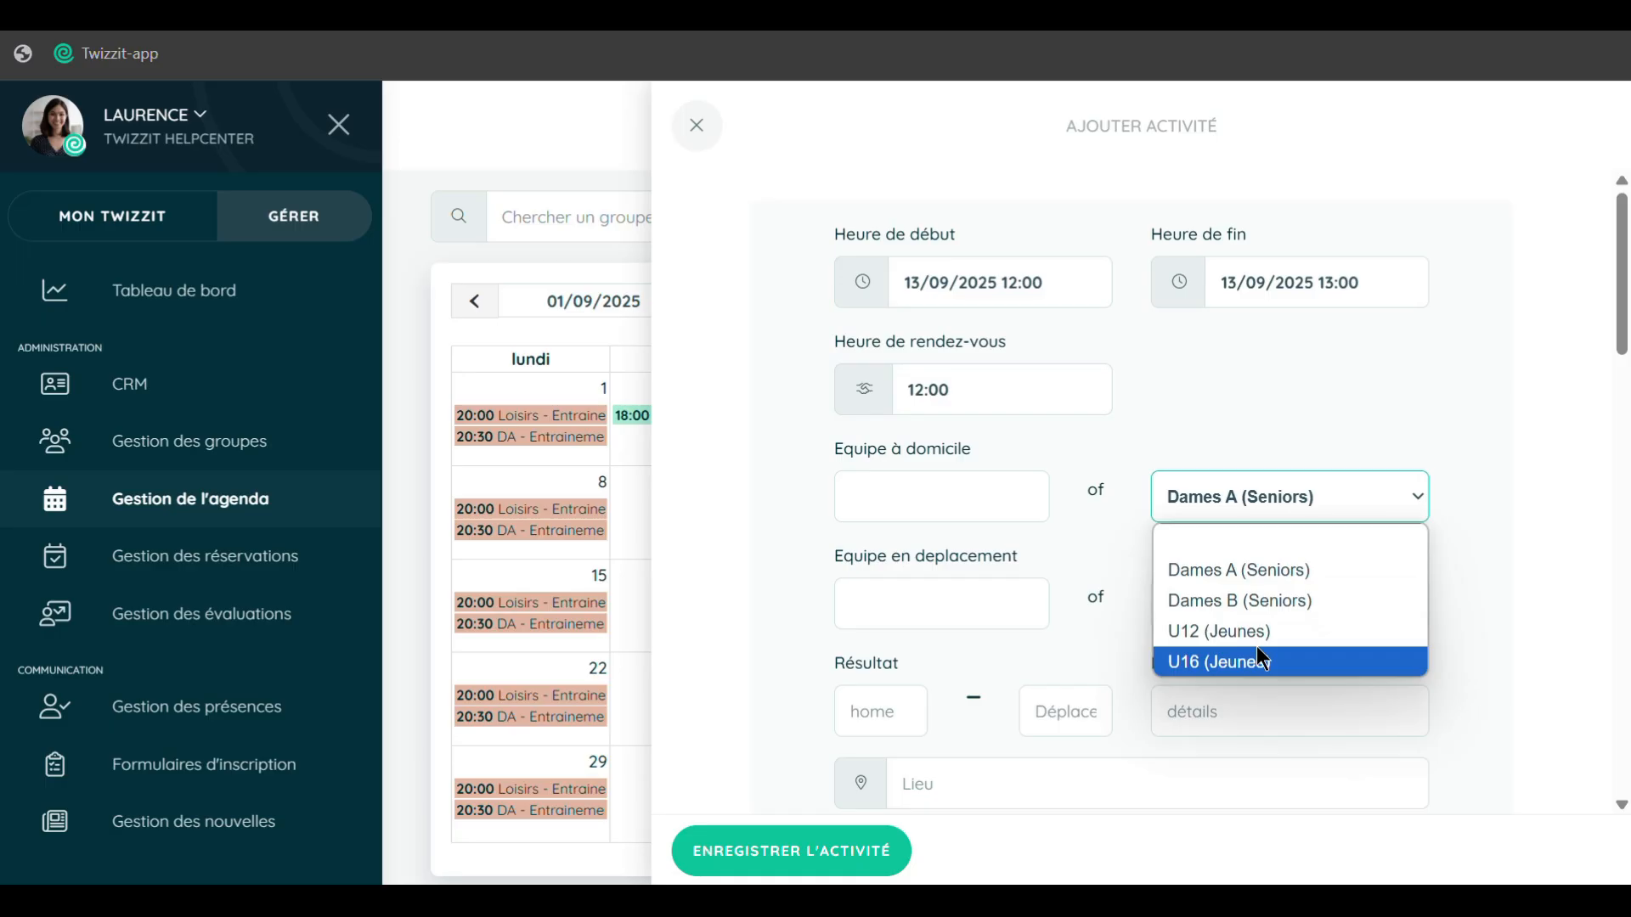
click(1364, 414)
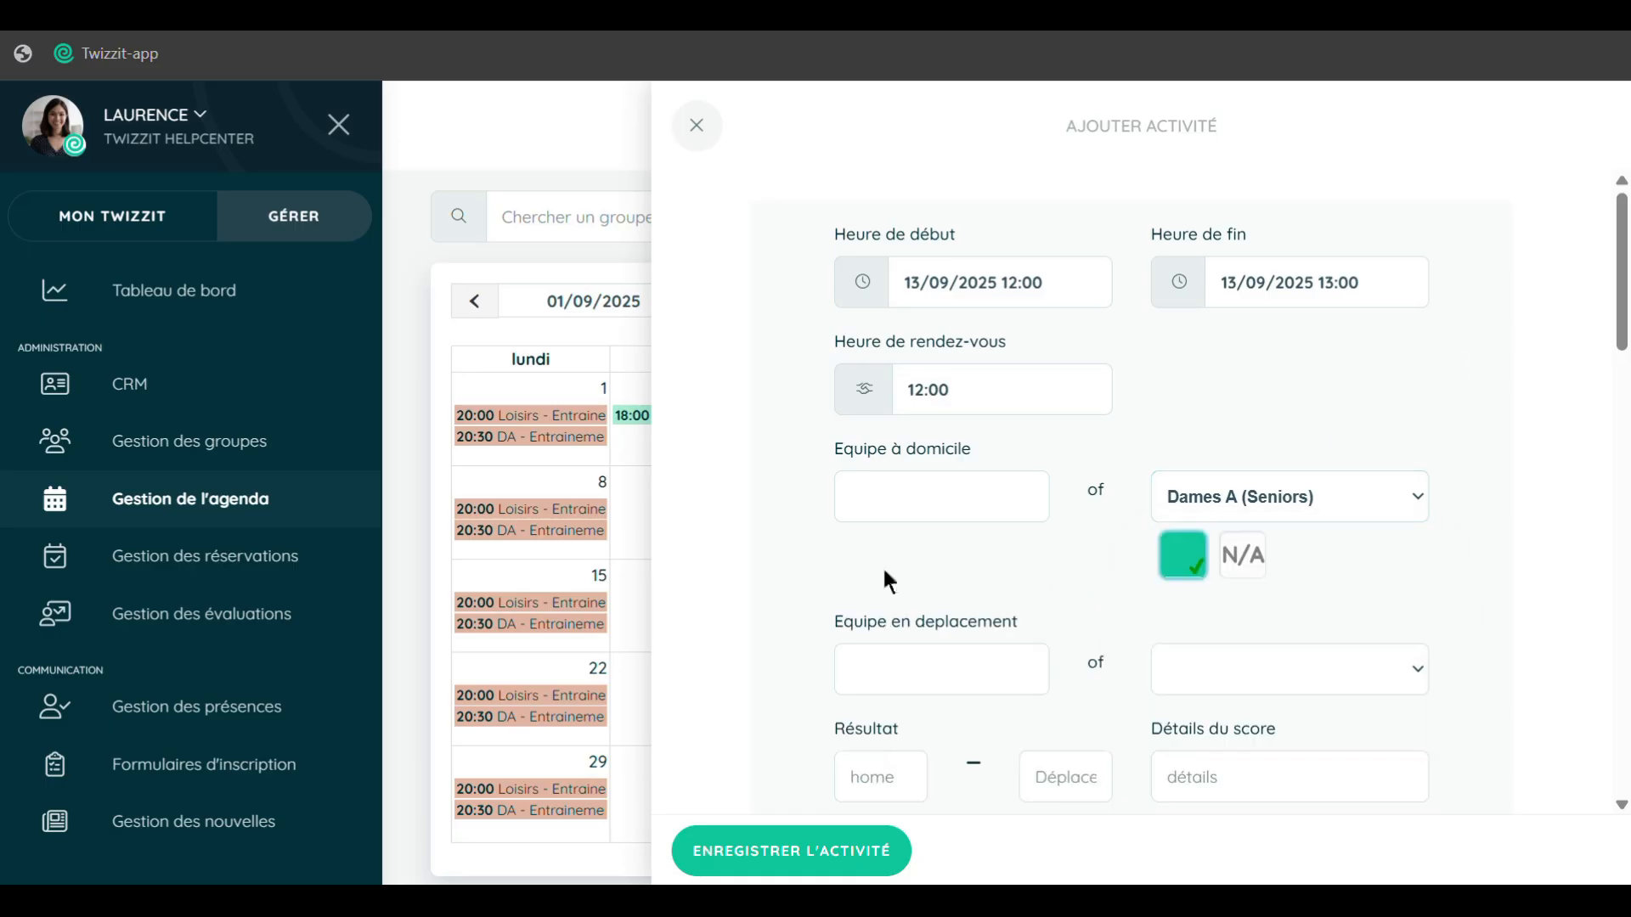
click(936, 673)
click(1287, 367)
click(695, 128)
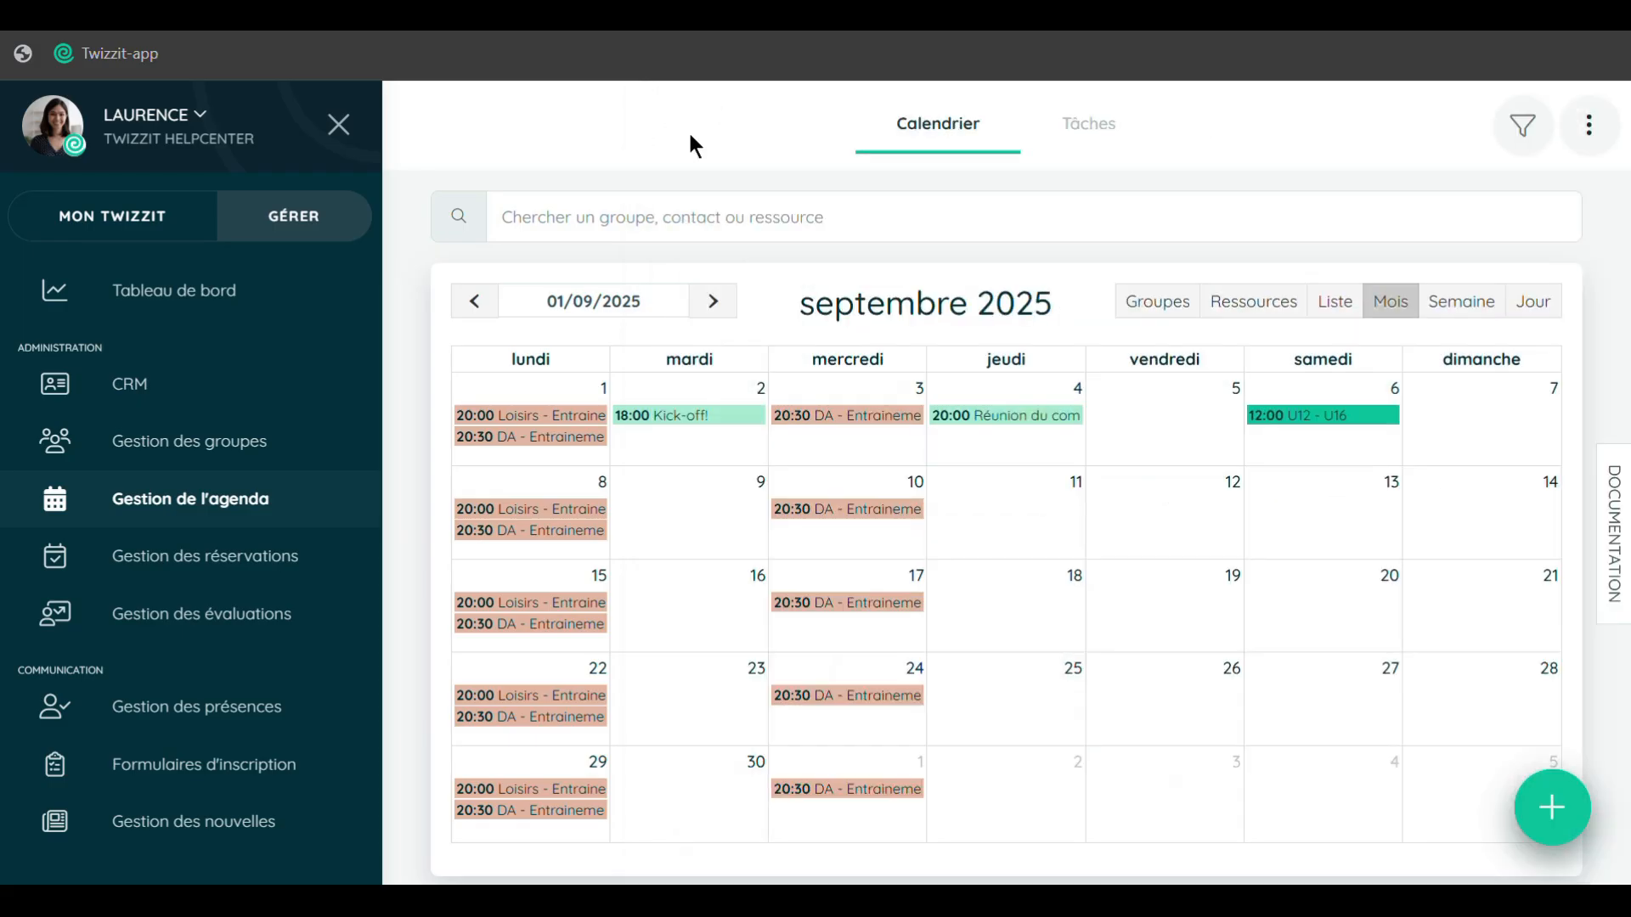
Open the Excel match import and add one Arbitre contact column to its table.
click(1551, 807)
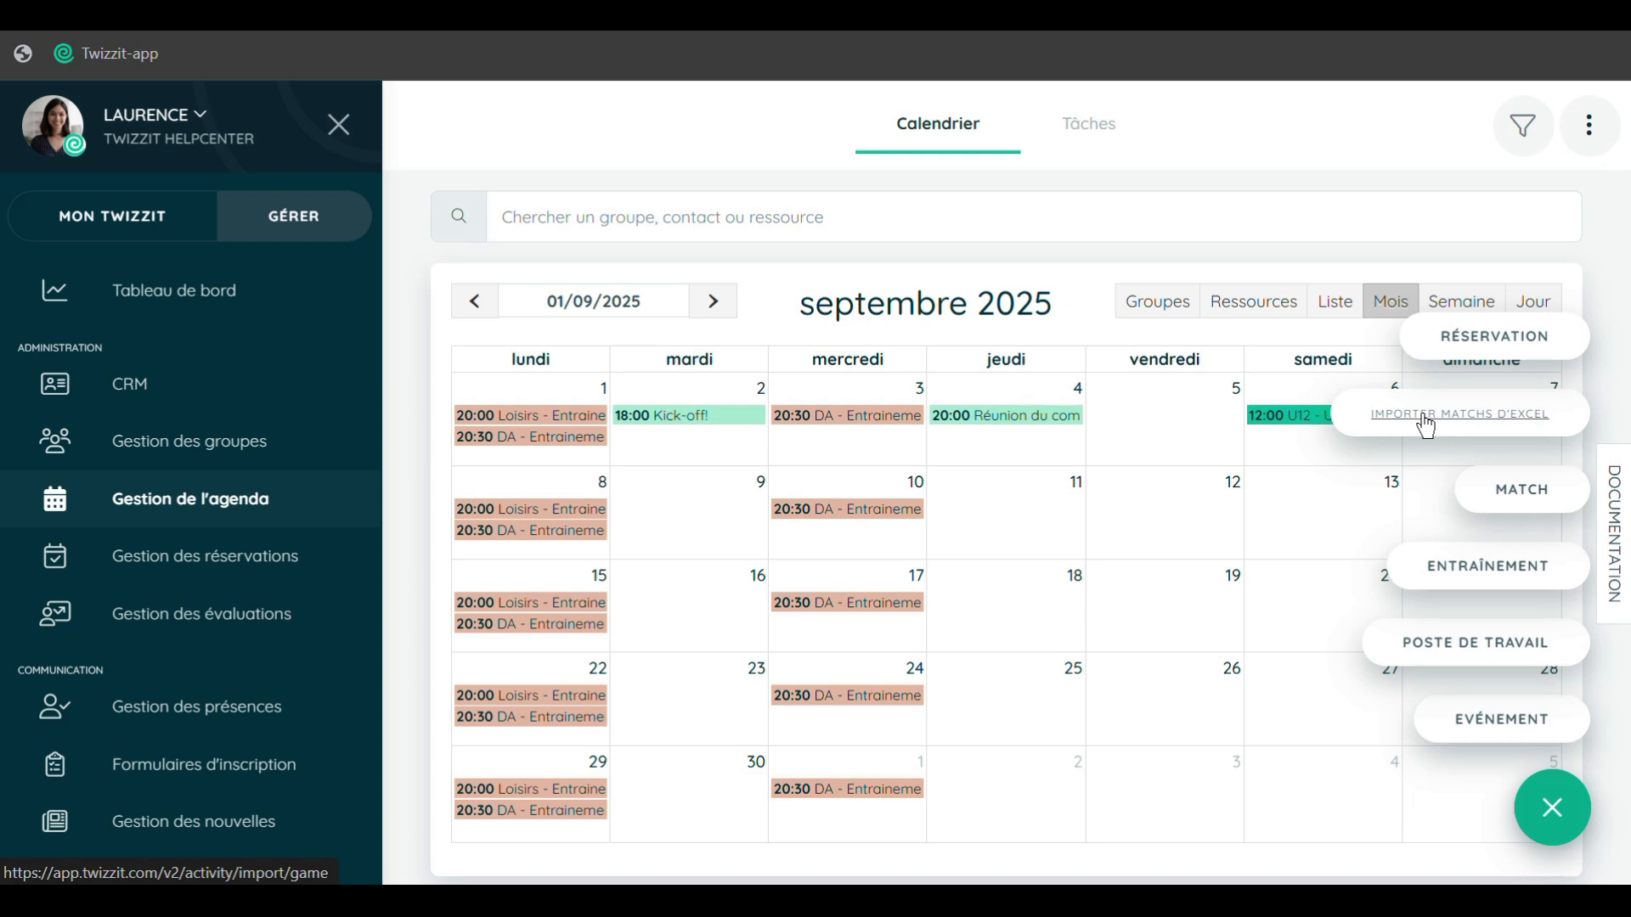
click(1424, 416)
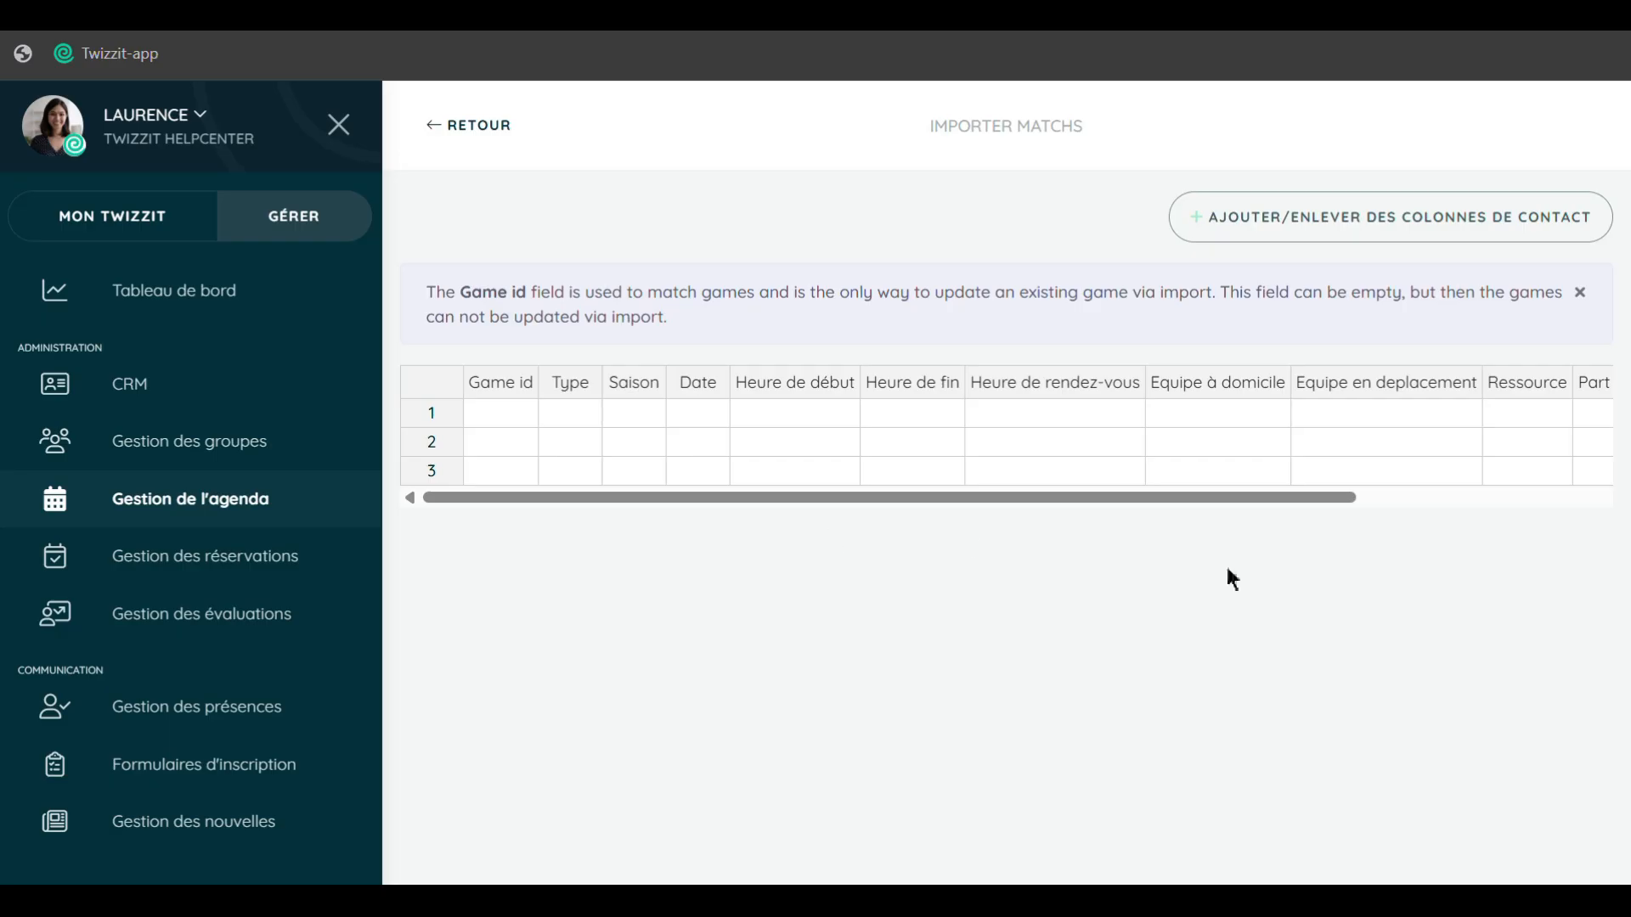
click(1508, 227)
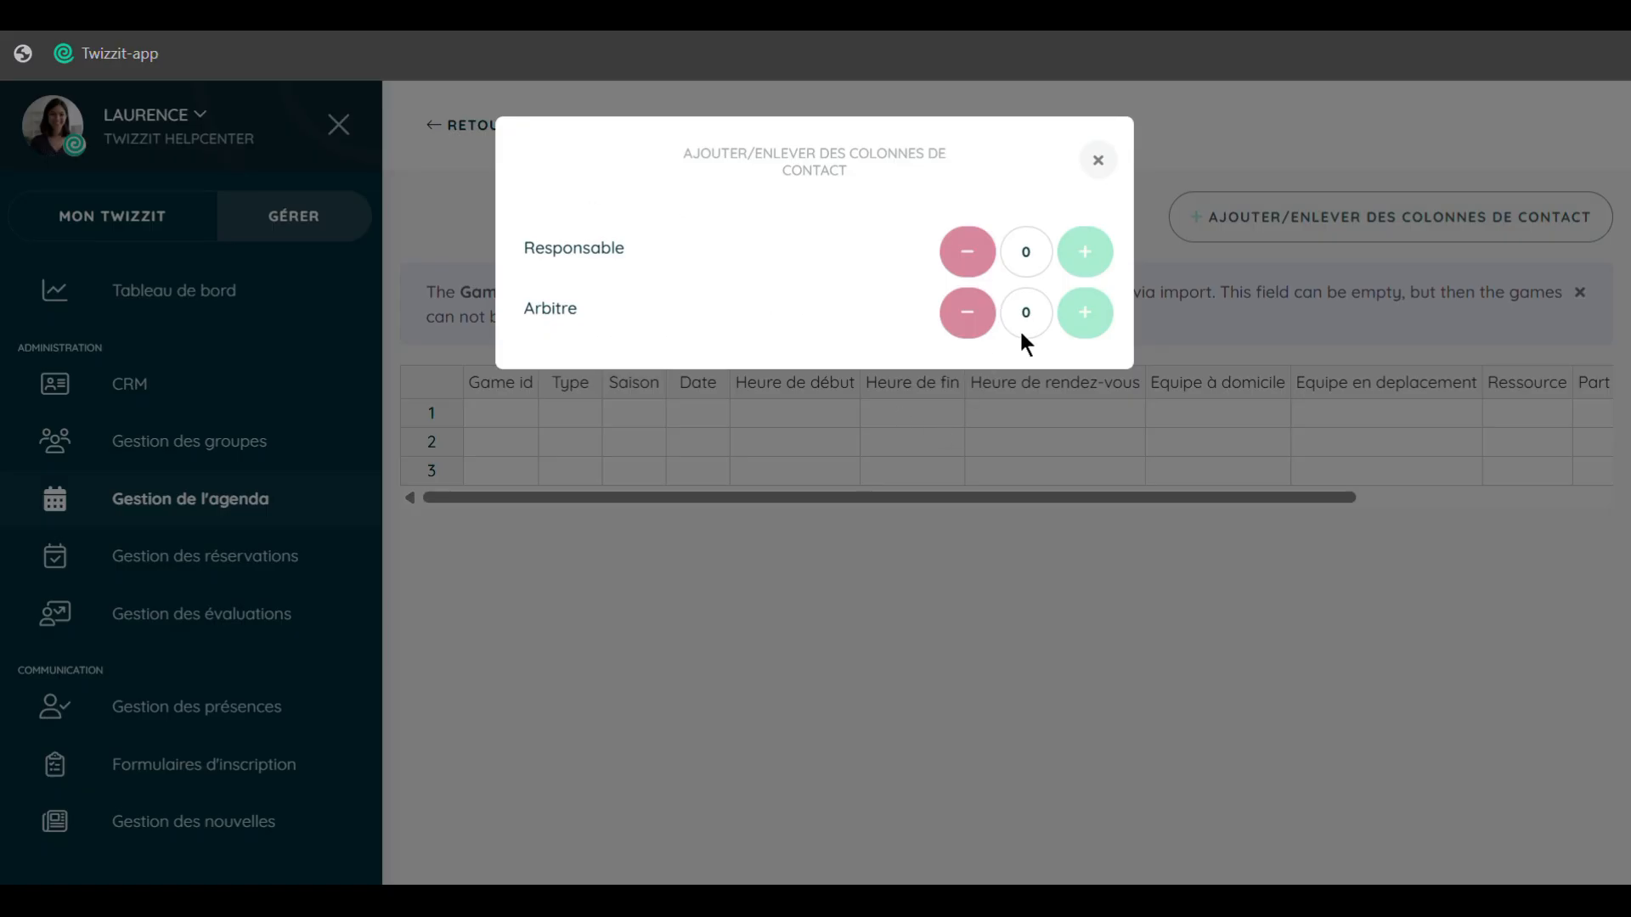
click(1085, 312)
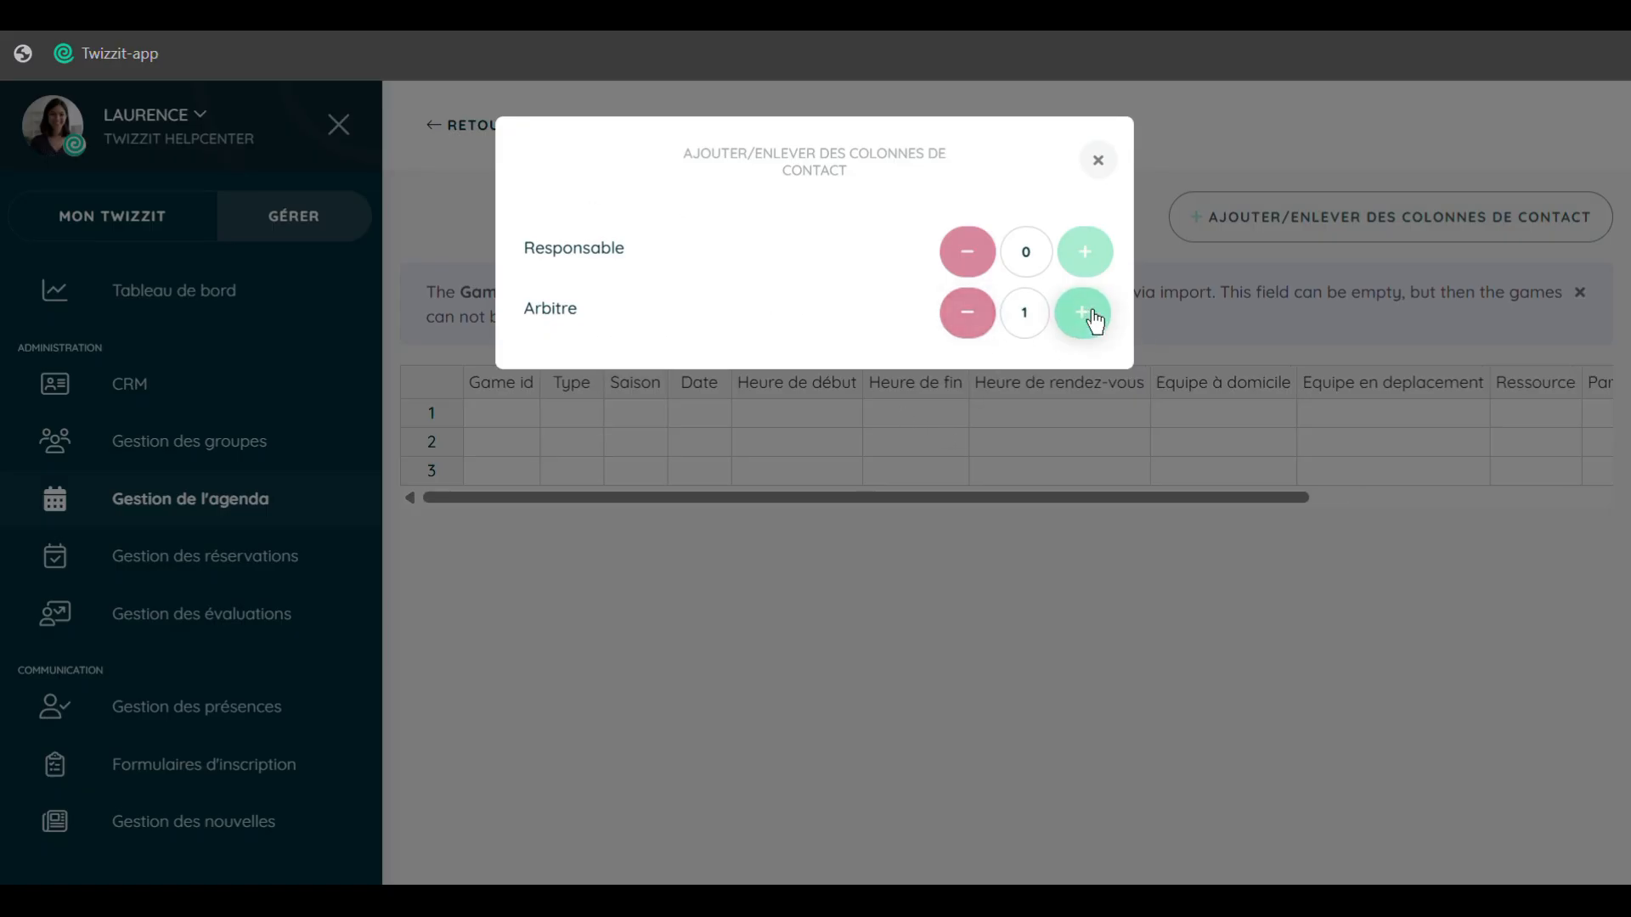
click(1103, 162)
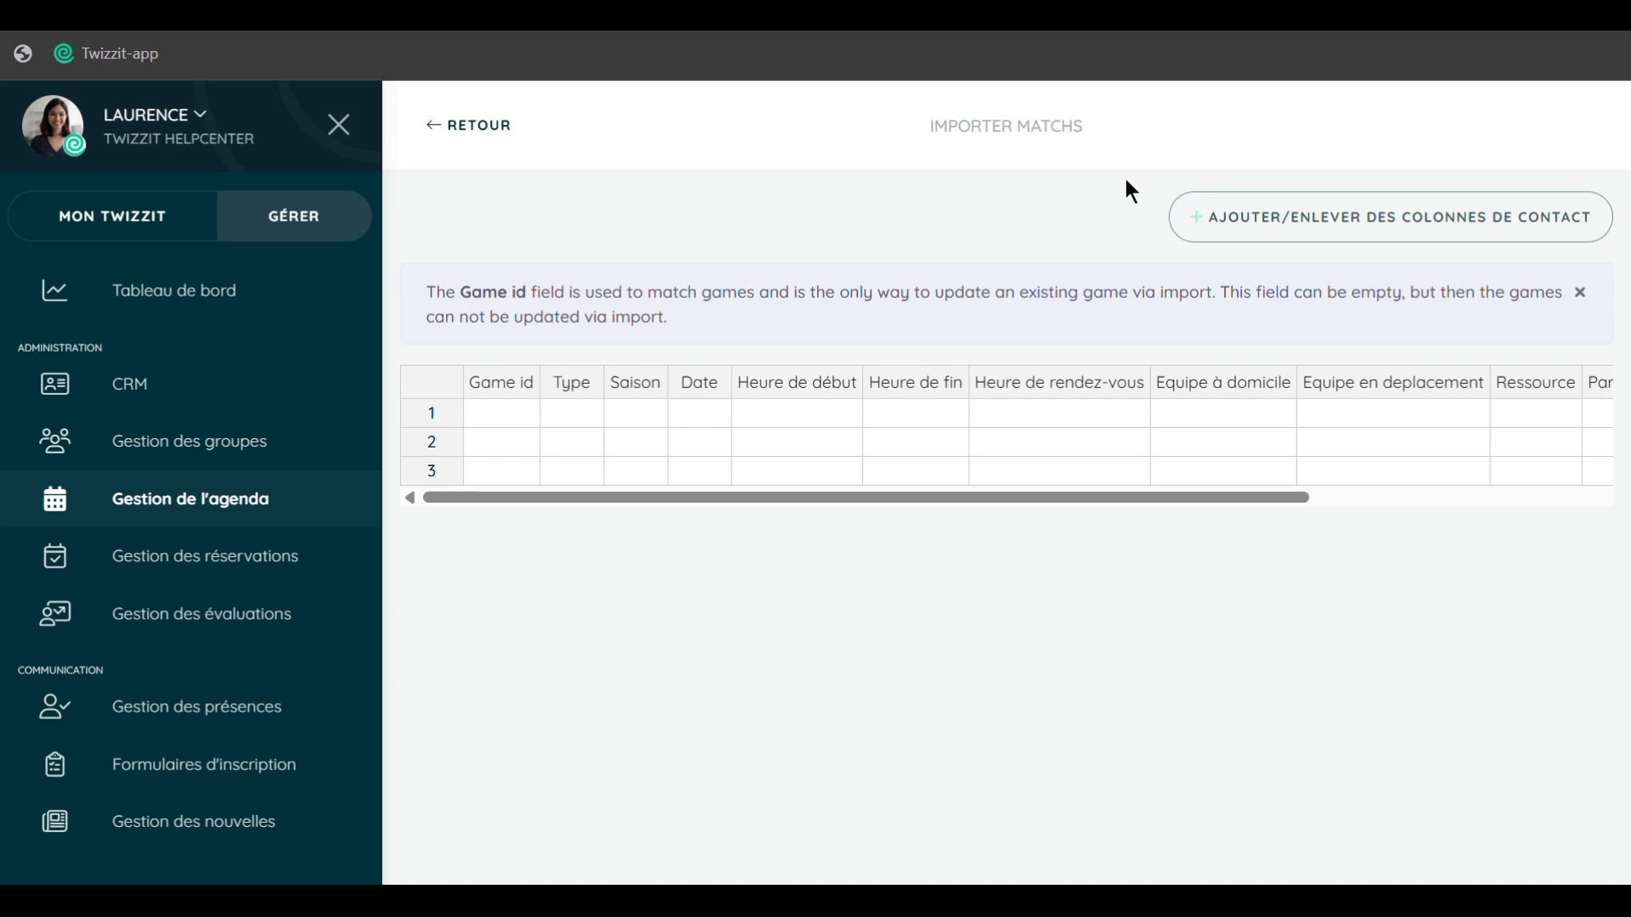
Review the columns of the match import table and select the Type cell in row 1.
scroll(1159, 412, right, 5)
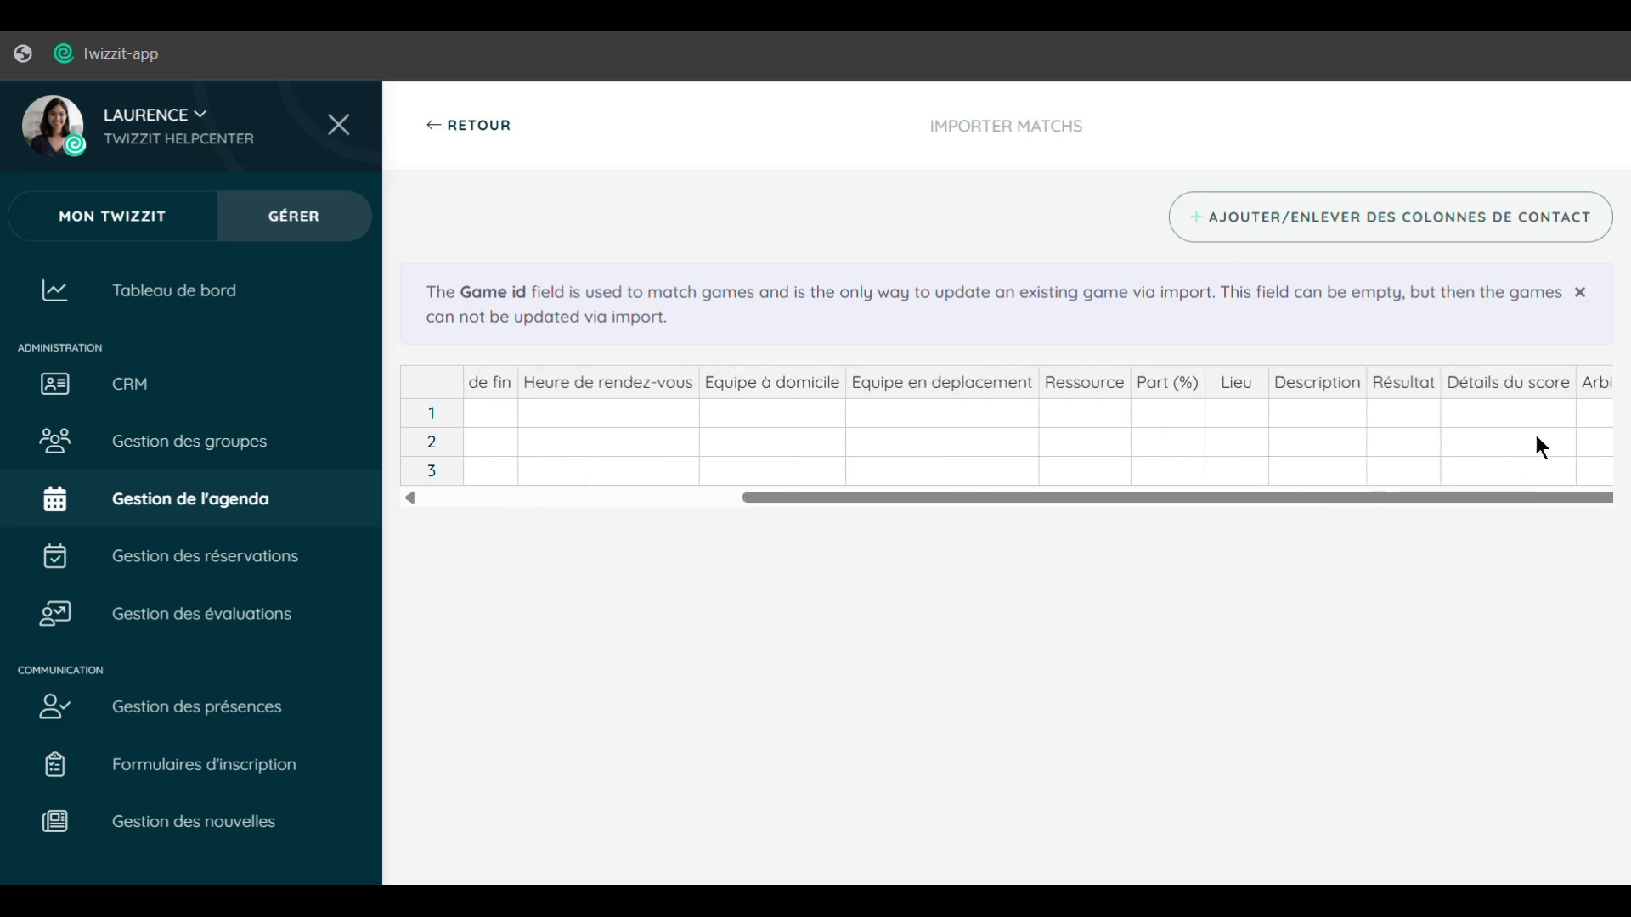
scroll(1361, 453, left, 5)
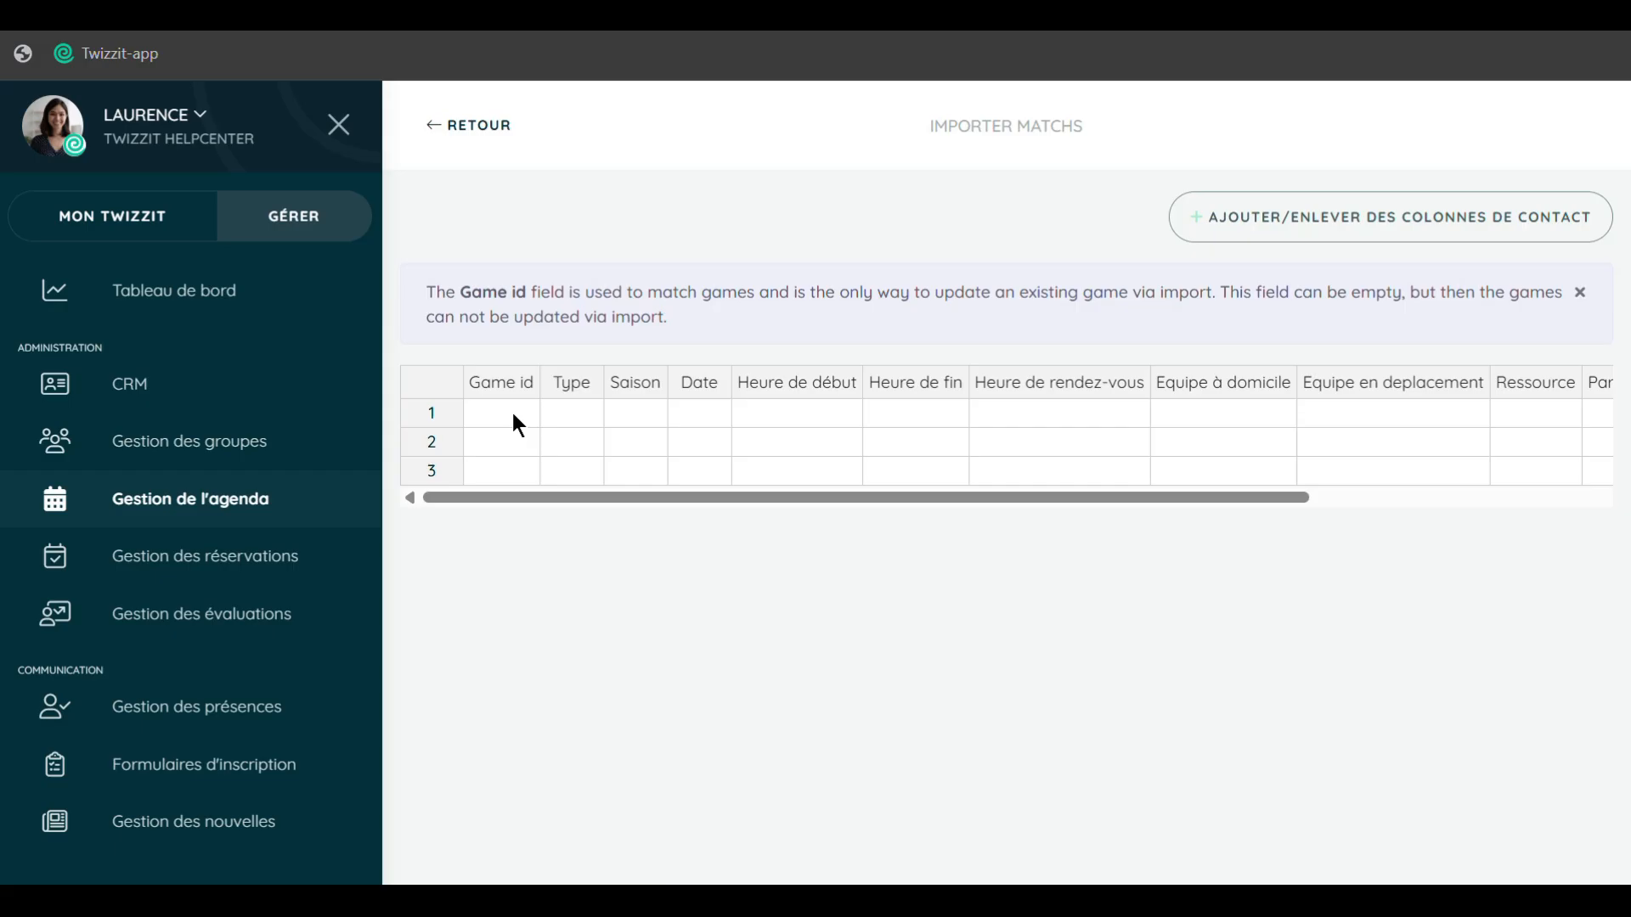
click(570, 412)
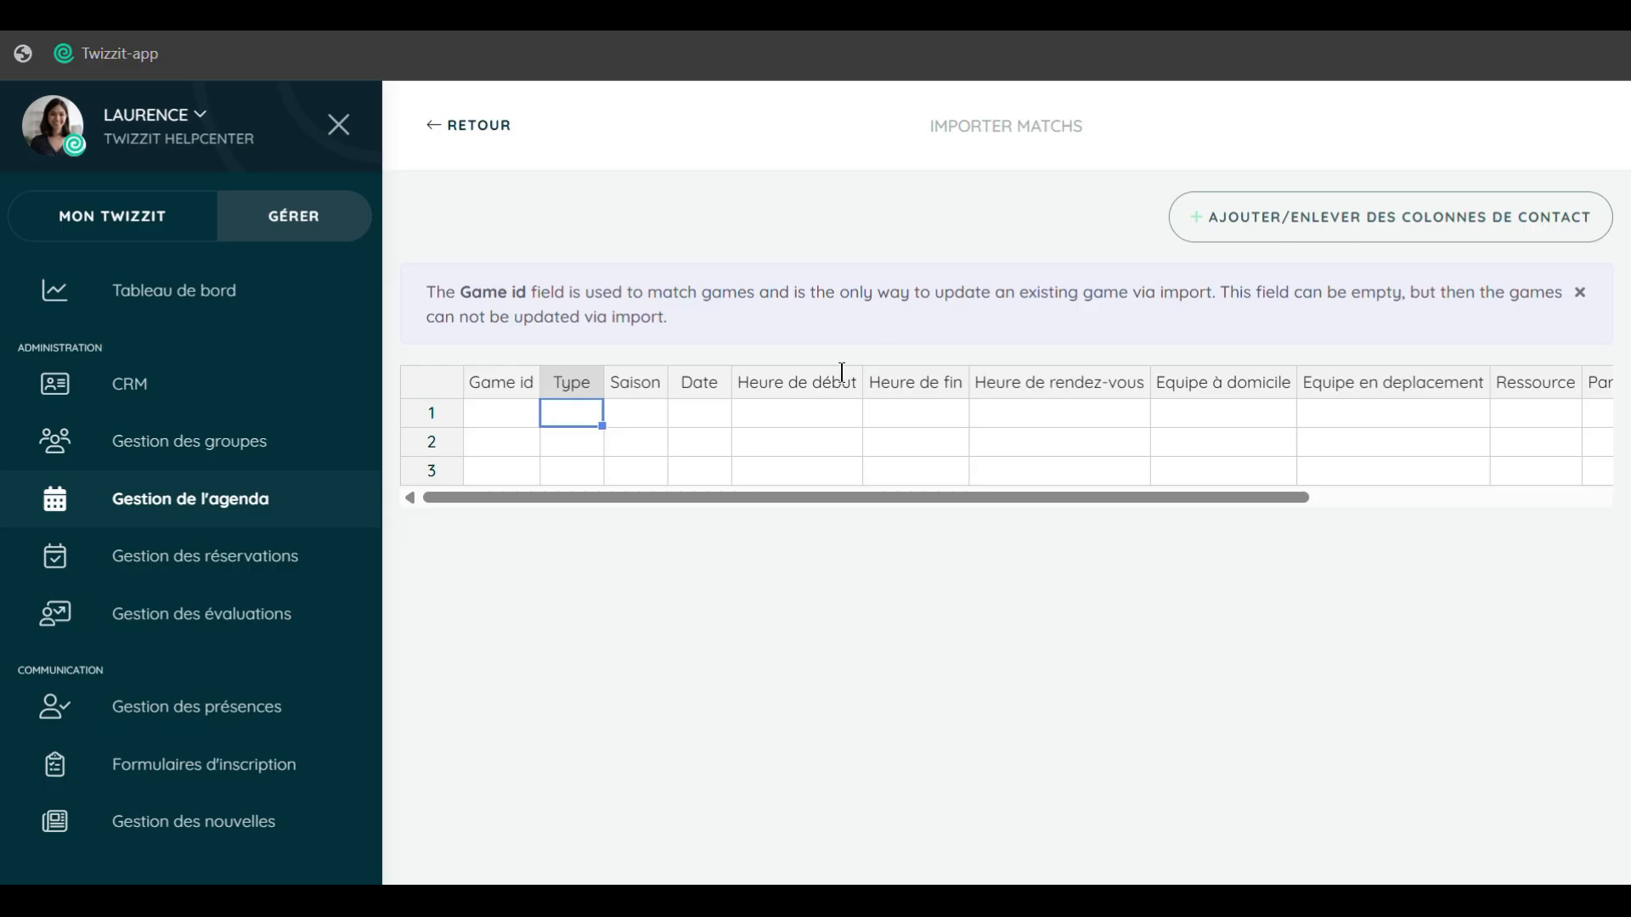
Fill row 1 of the match import table with Type "match de compétition" and Saison 2025-2026.
text(compétition)
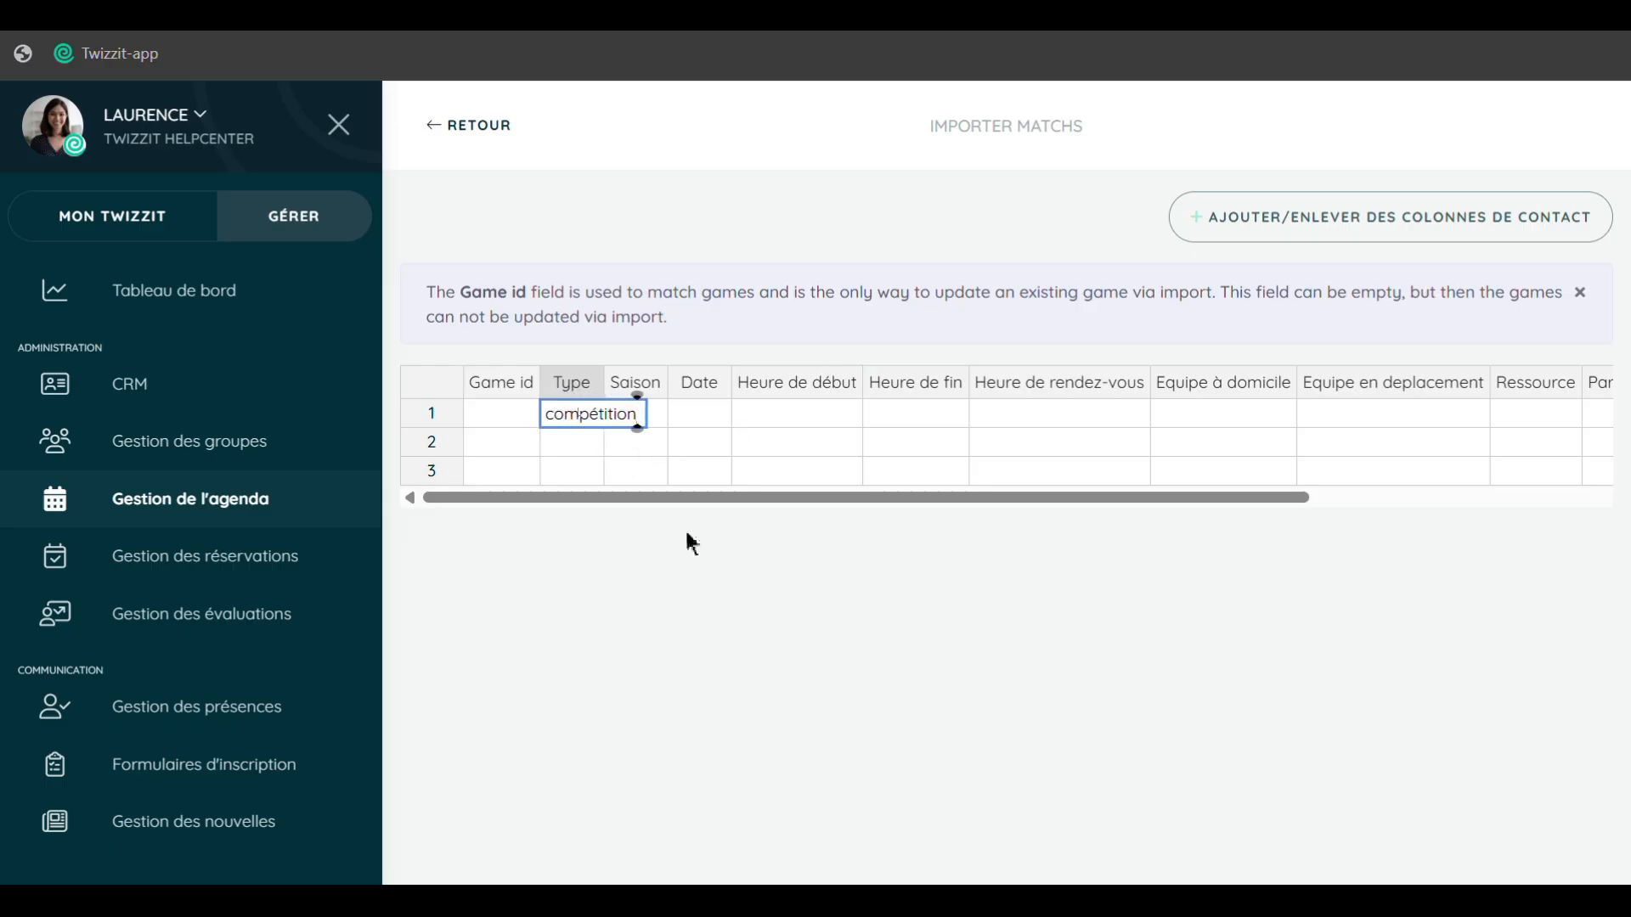
key(Tab)
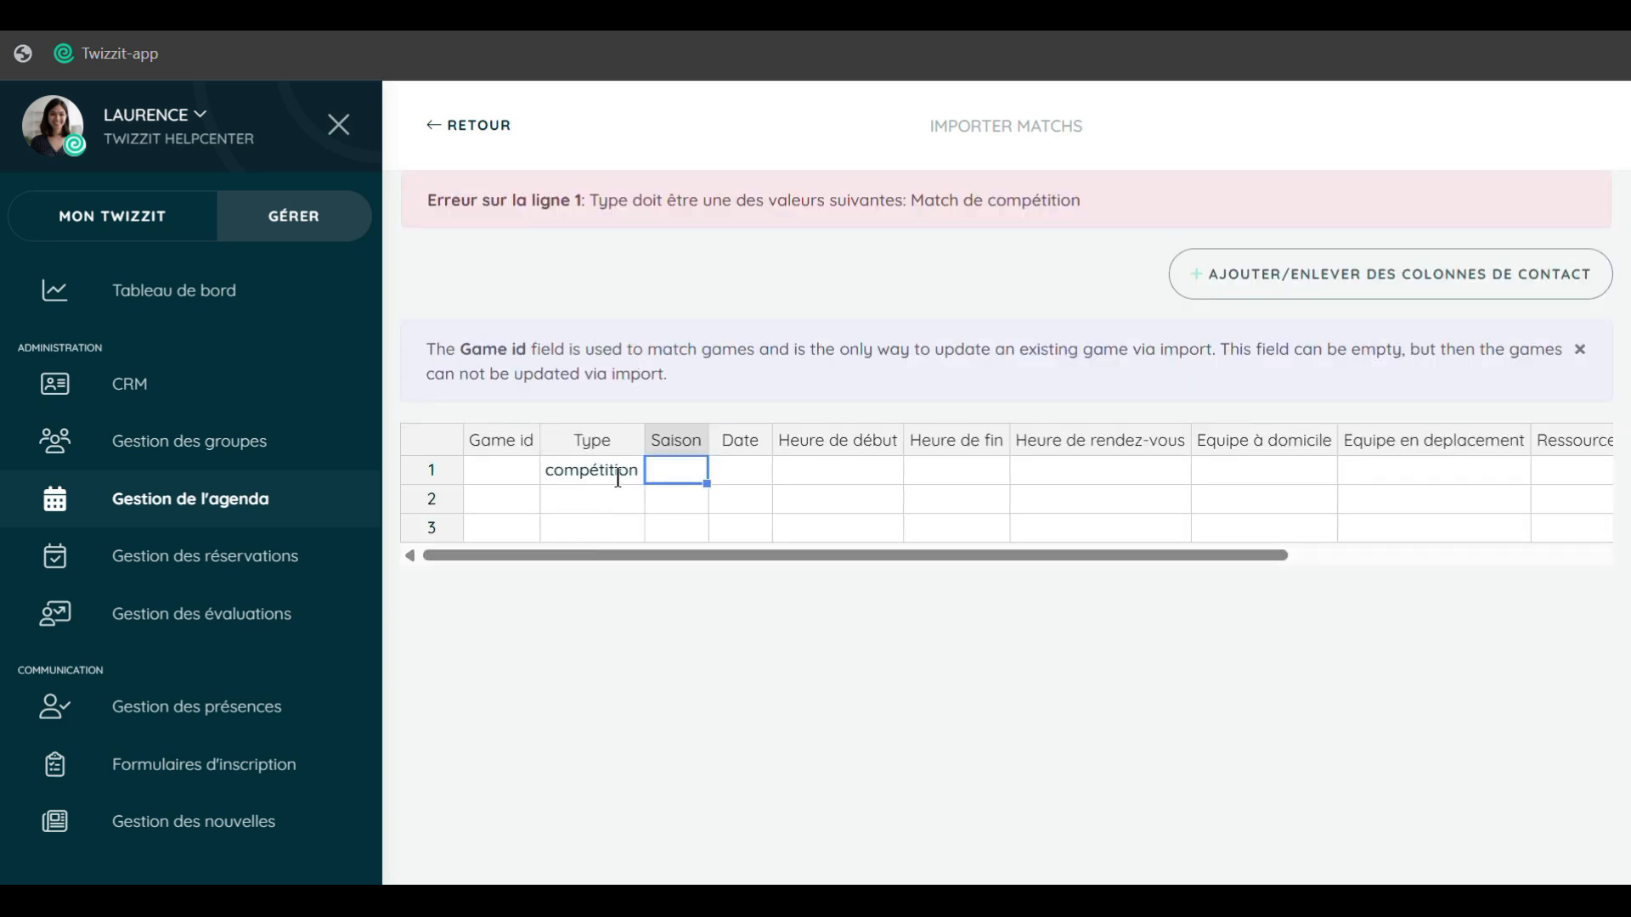
click(550, 476)
text(match de compétition)
click(832, 692)
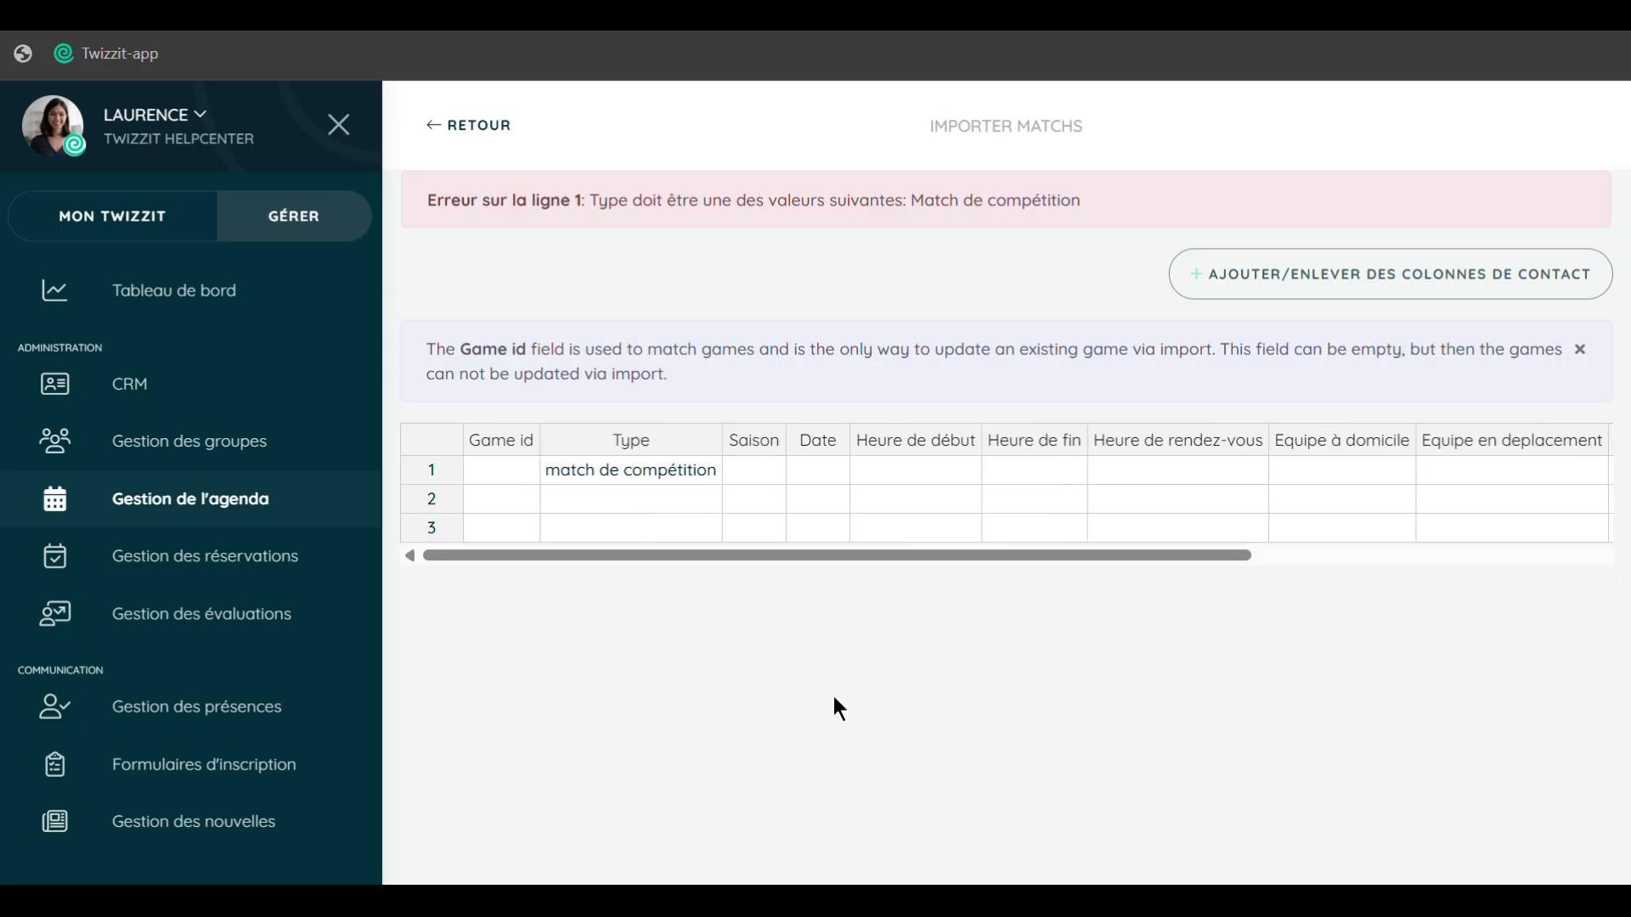
click(743, 470)
text(2025-2026)
click(913, 627)
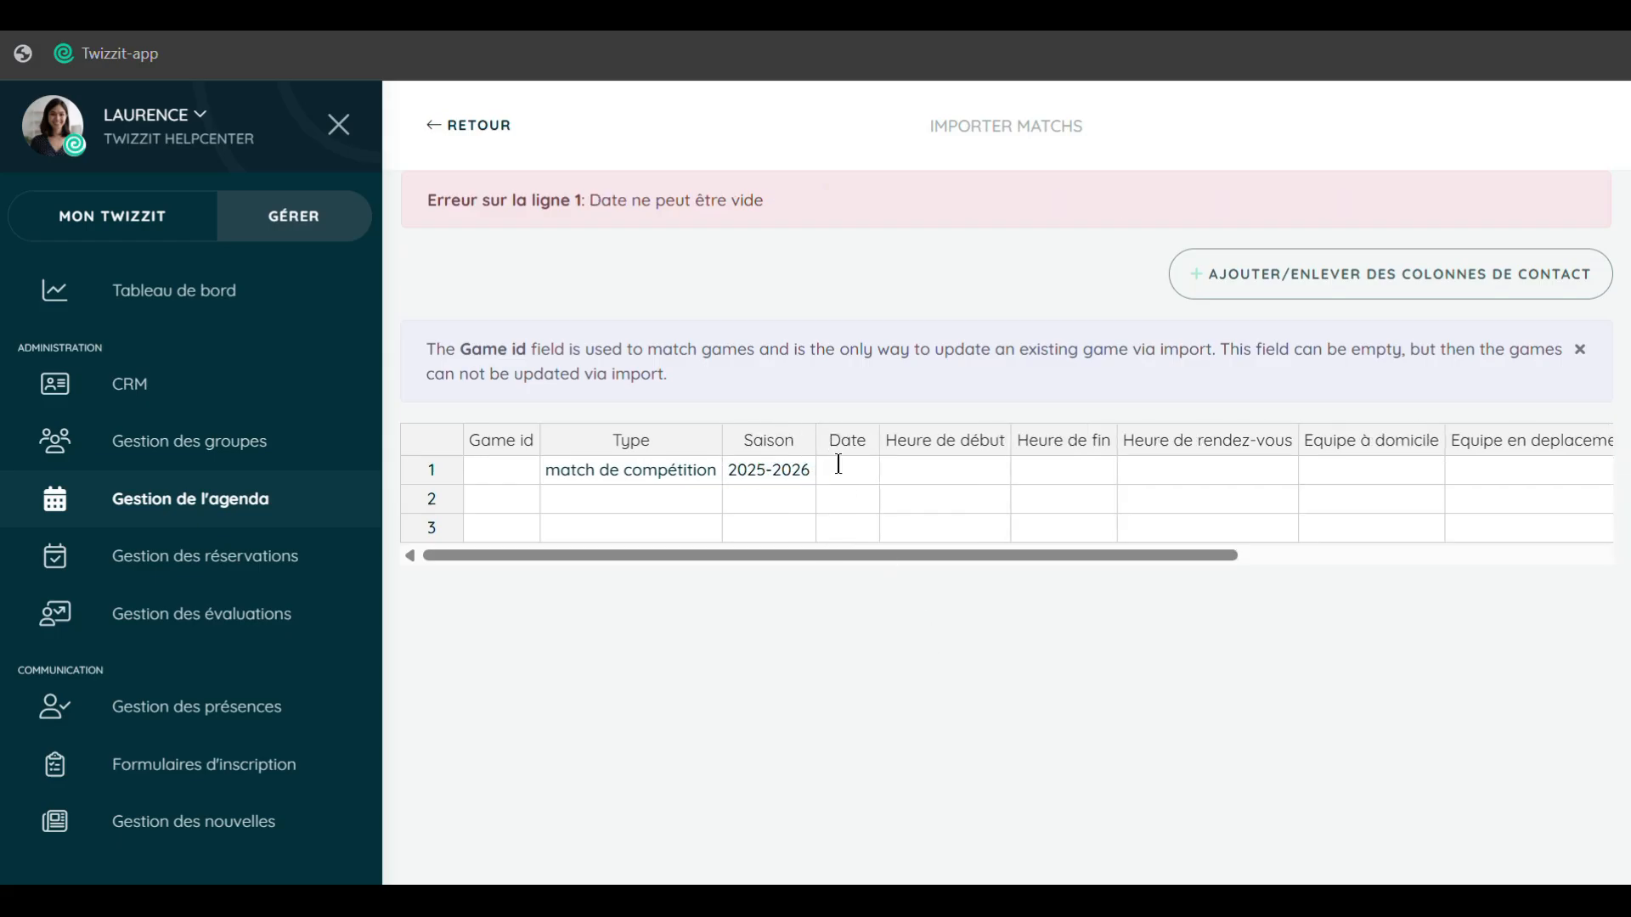
Set the row 1 match date to 01/09/2025, with start time 20:00 and end time 22:00.
text(01/09/2025)
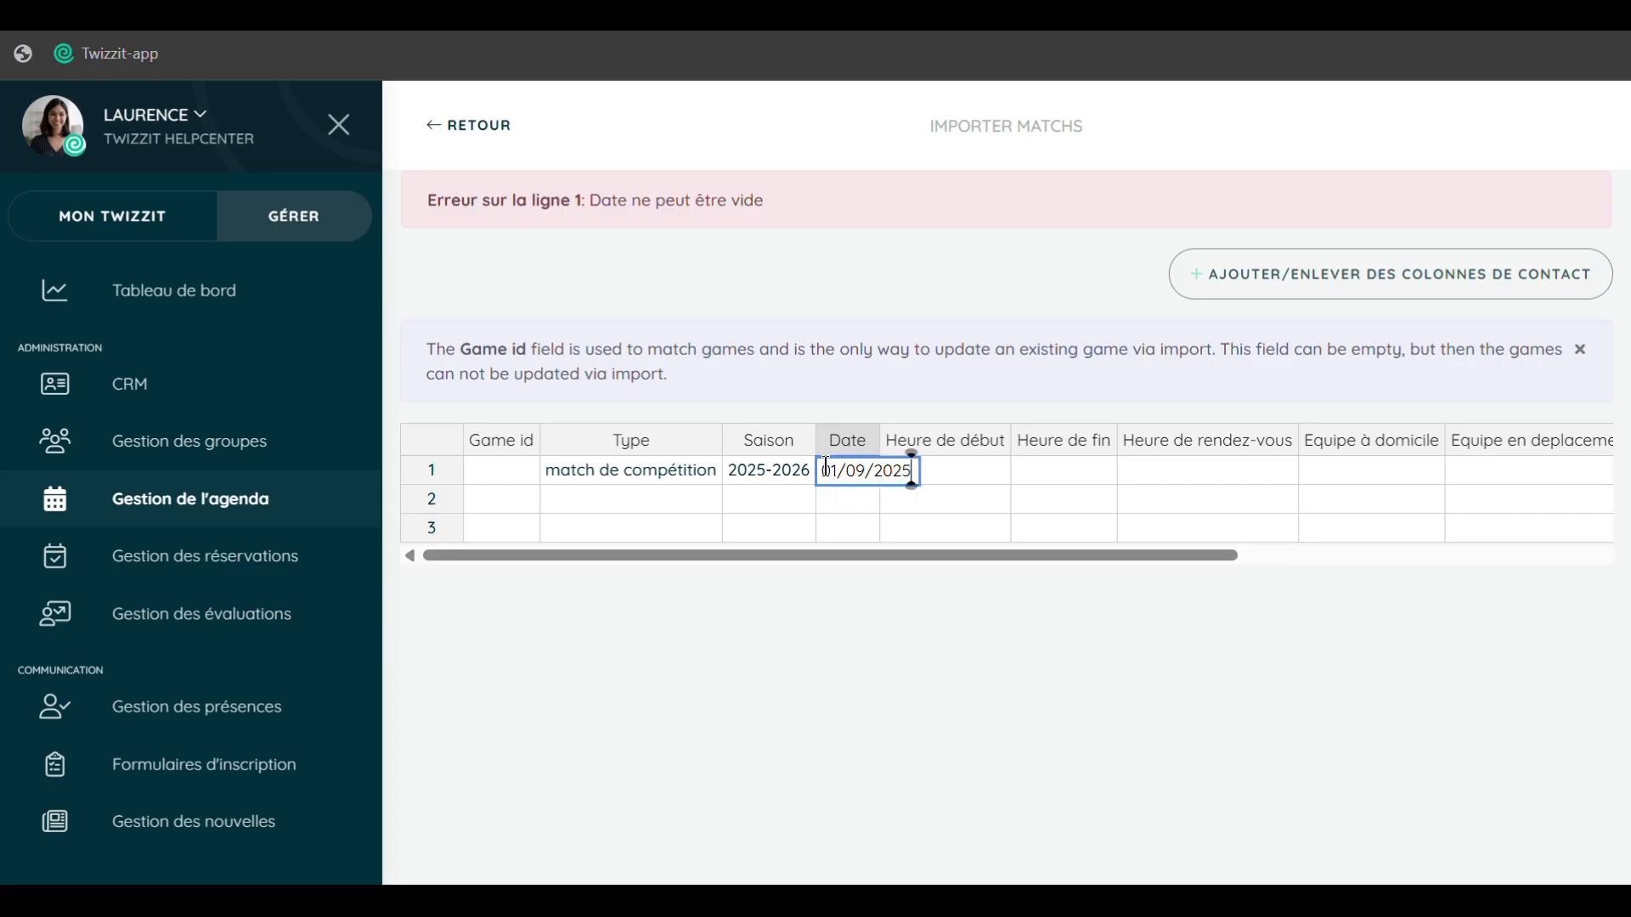
click(1103, 688)
click(999, 461)
text(20:00)
click(1180, 610)
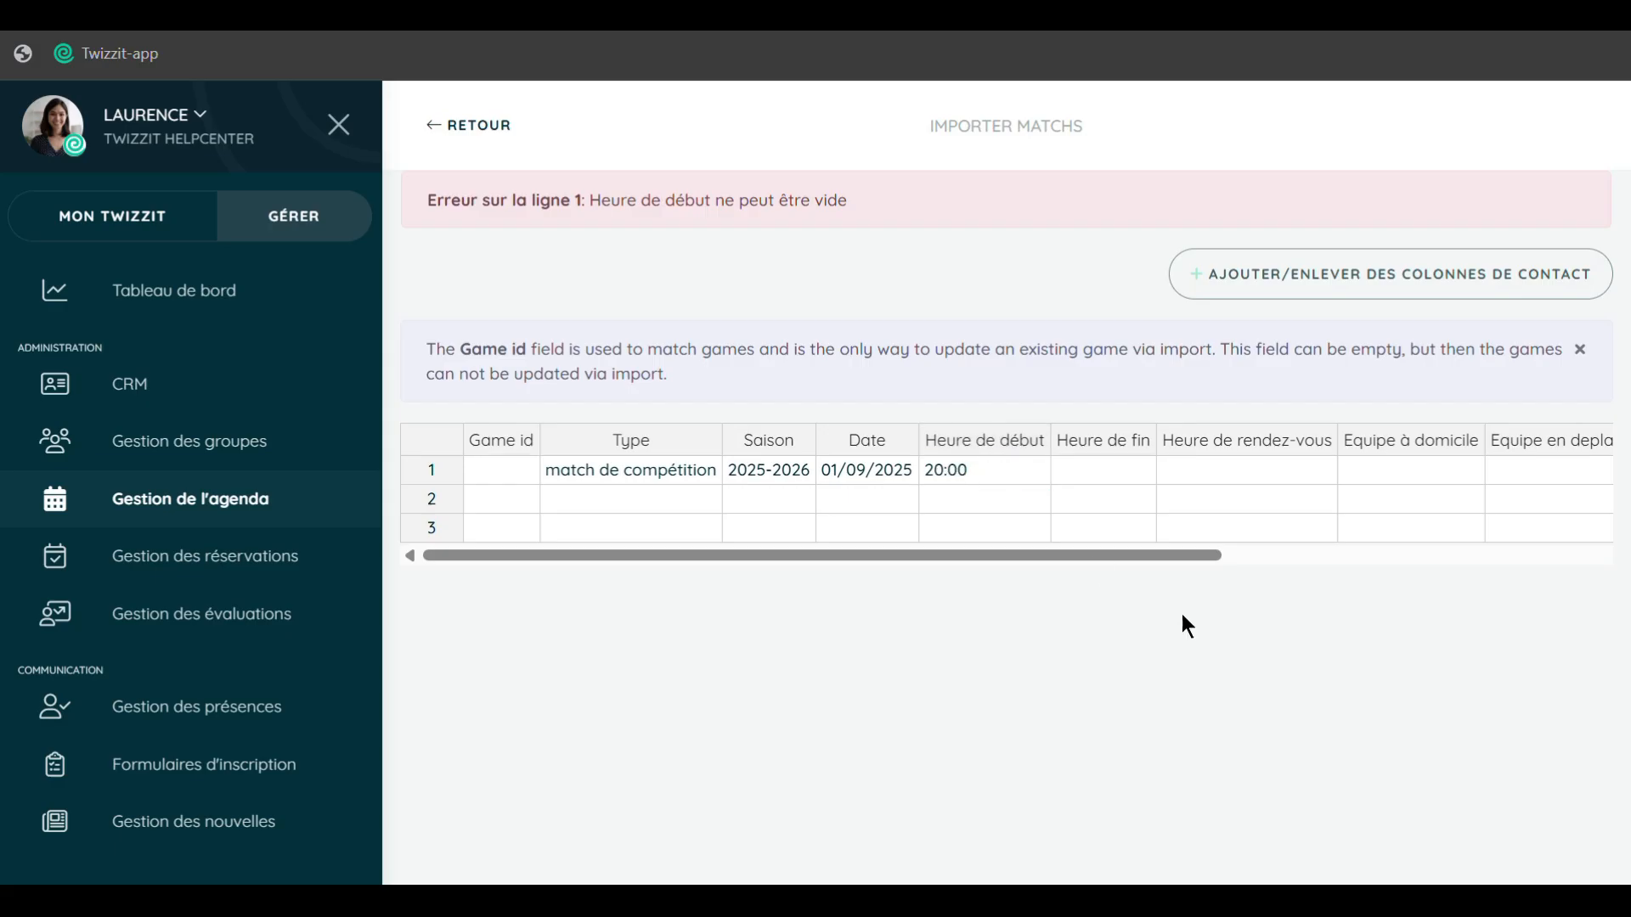
click(1103, 452)
click(1122, 464)
text(22:00)
click(1308, 803)
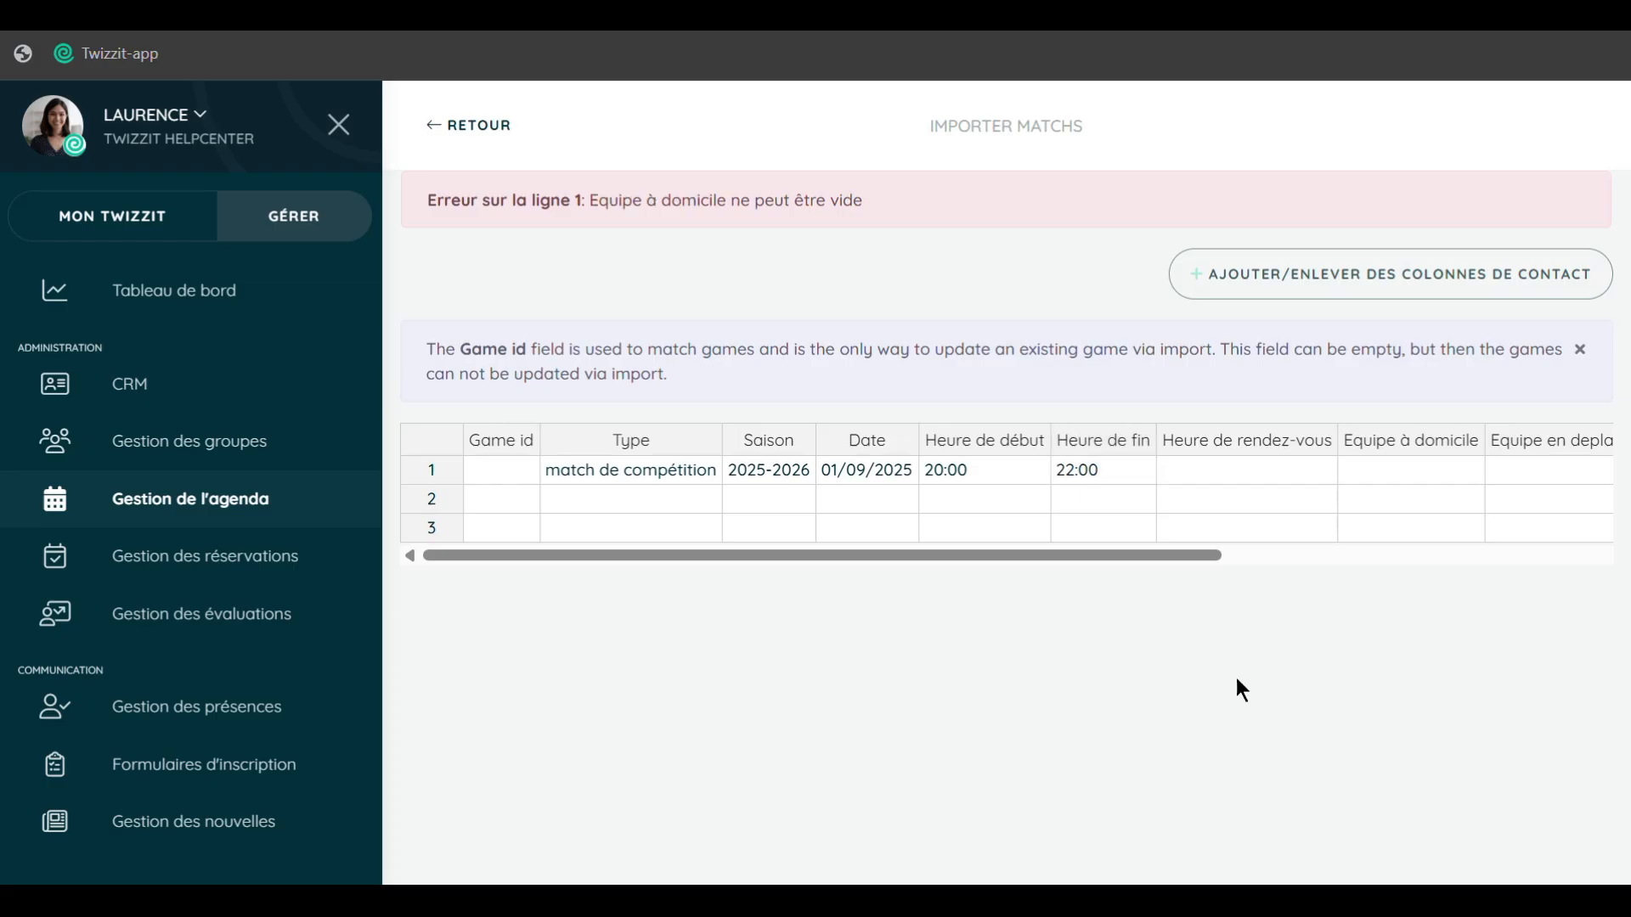
Enter Dames A as the home team and Team X as the away team in row 1.
scroll(929, 514, right, 3)
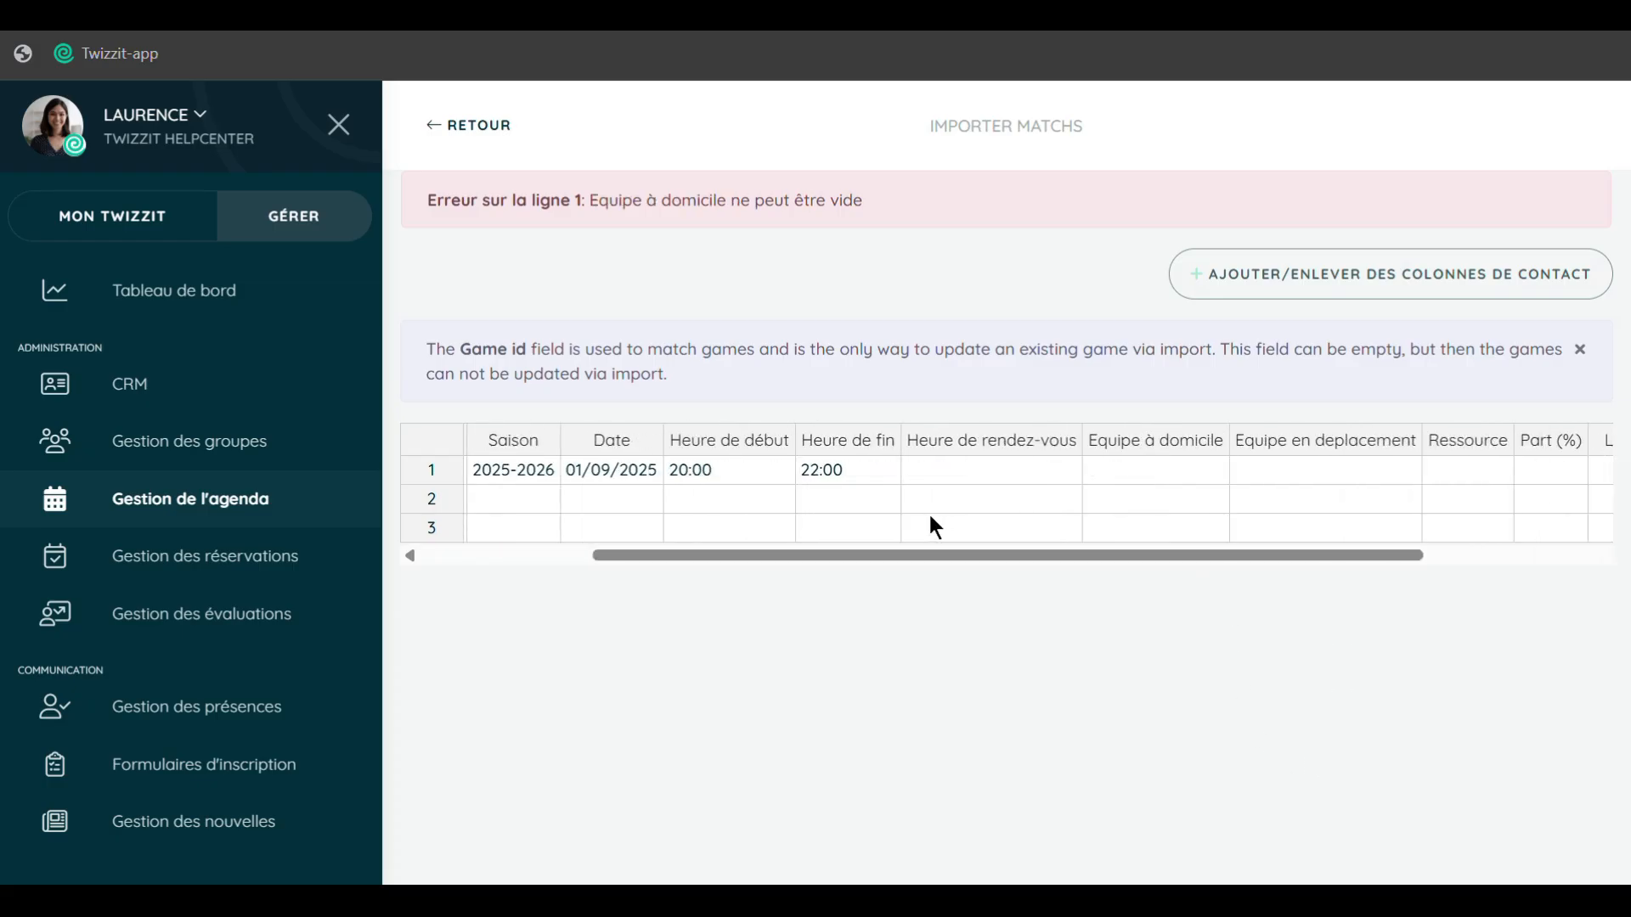
click(1156, 469)
text(Dames A)
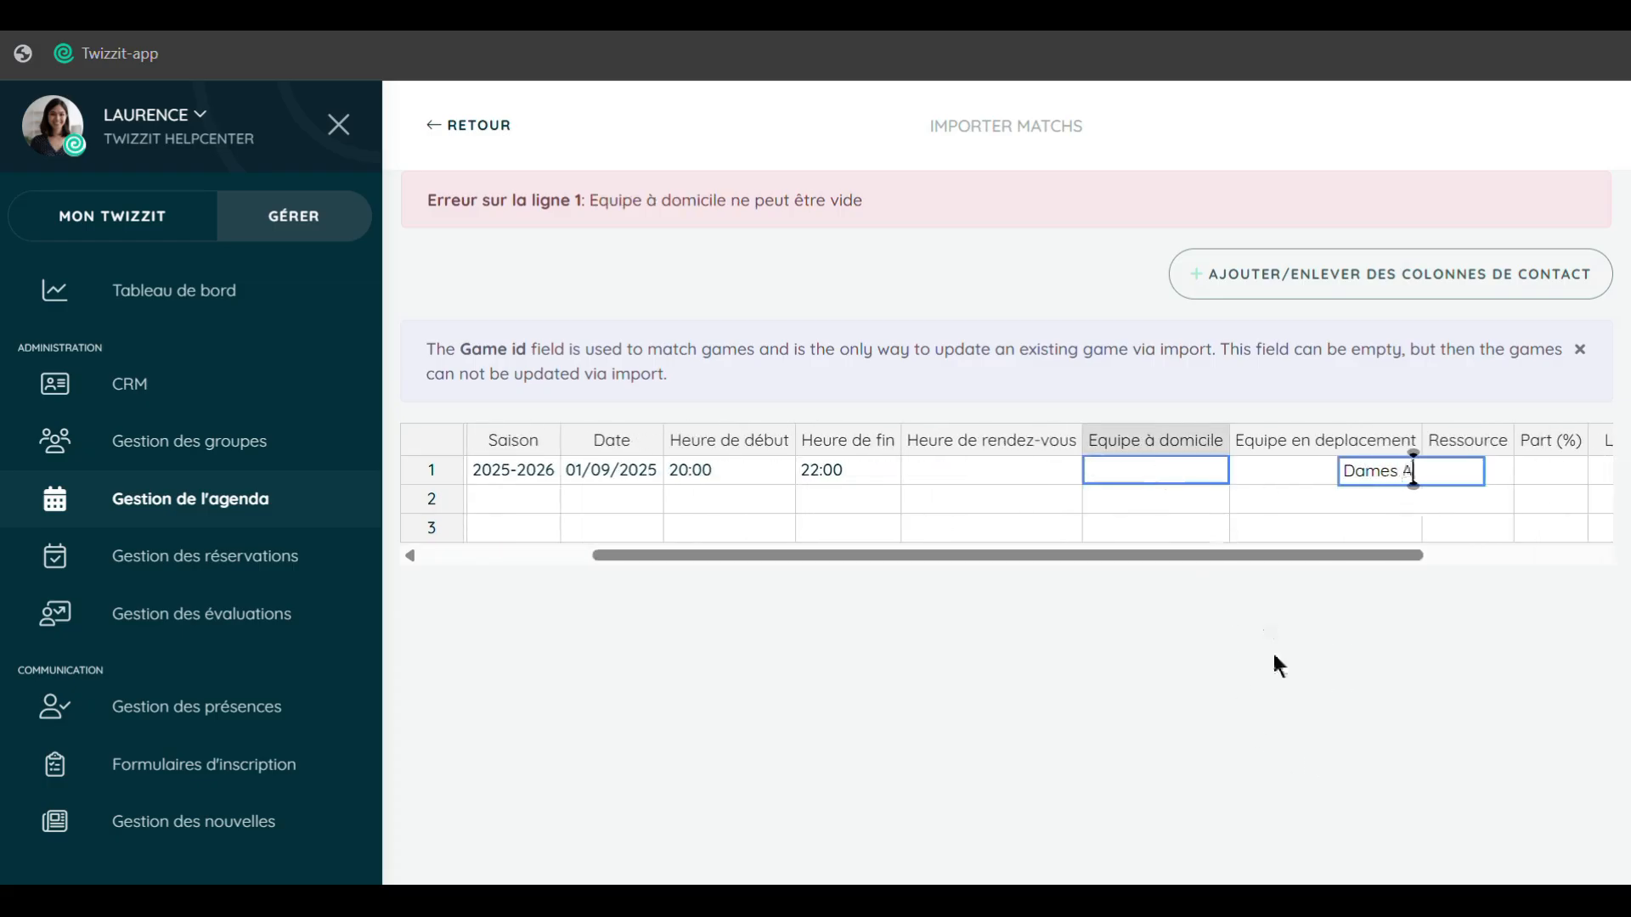
click(1271, 650)
click(1294, 470)
text(Teams)
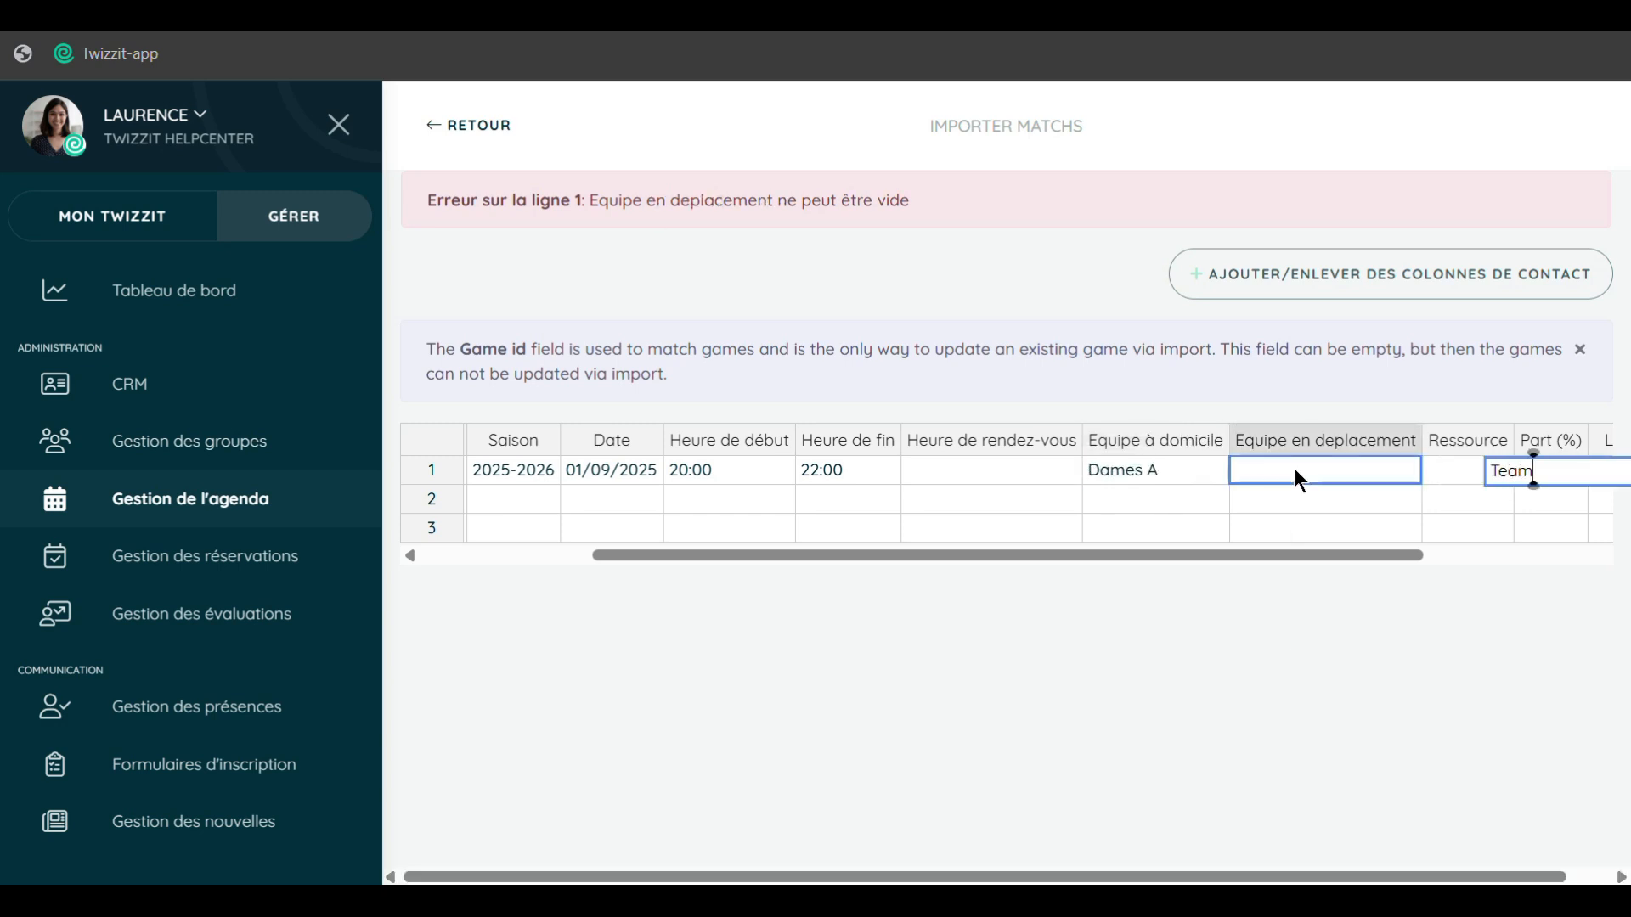
key(BackSpace)
text(X)
click(1138, 651)
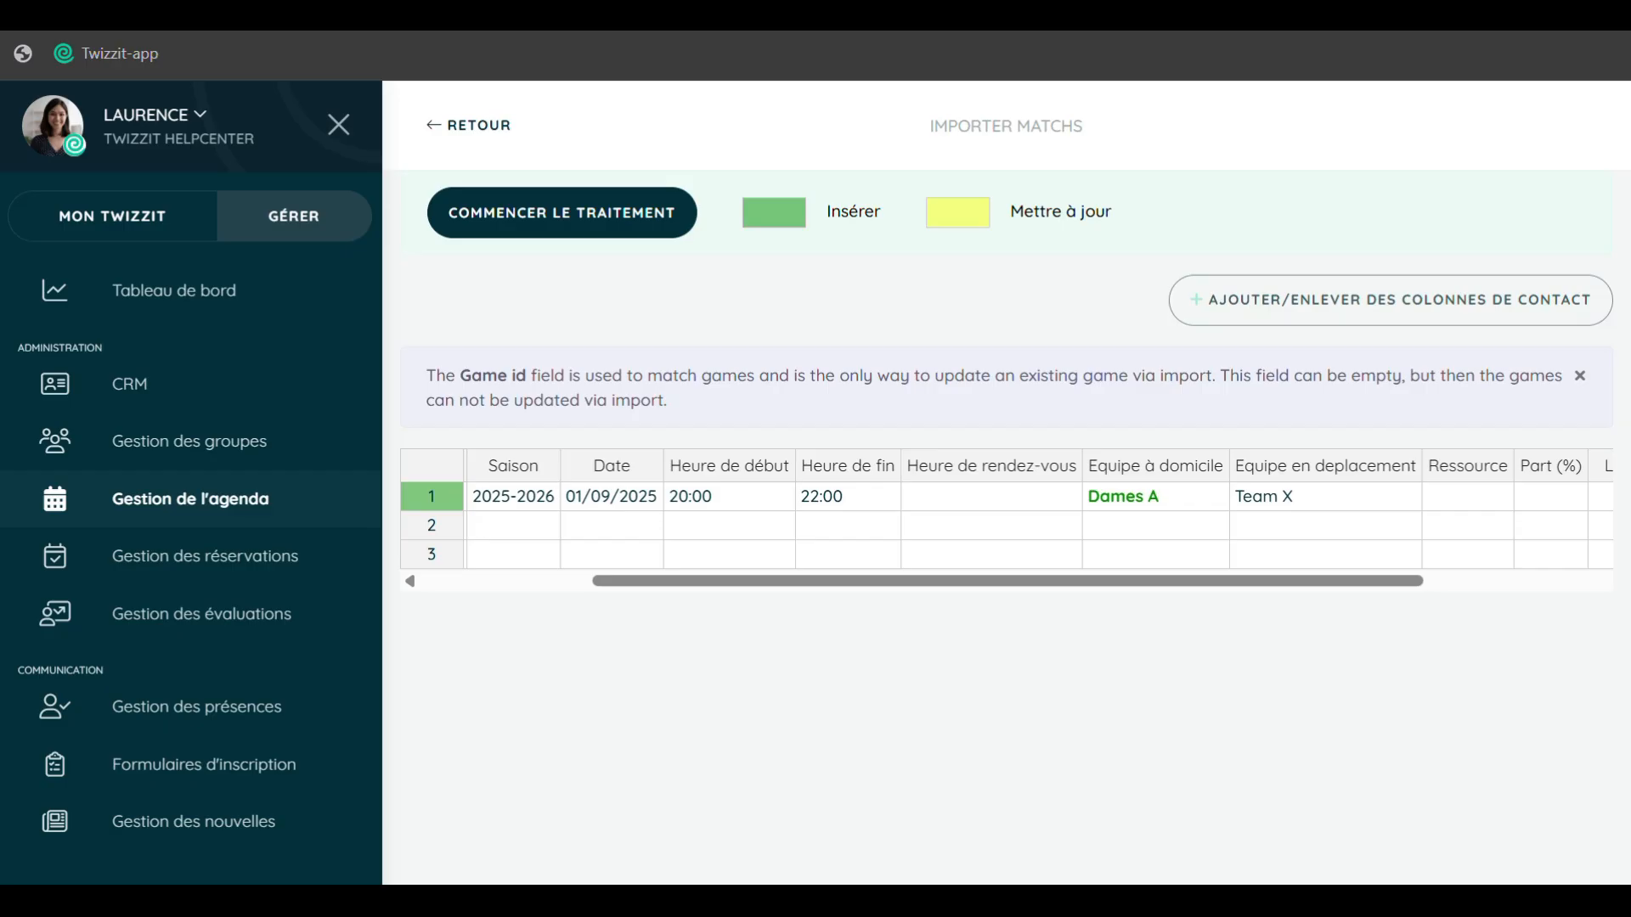
Process the table to import the new match, leaving existing matches out of the update, and return to the agenda calendar.
key(ctrl+minus)
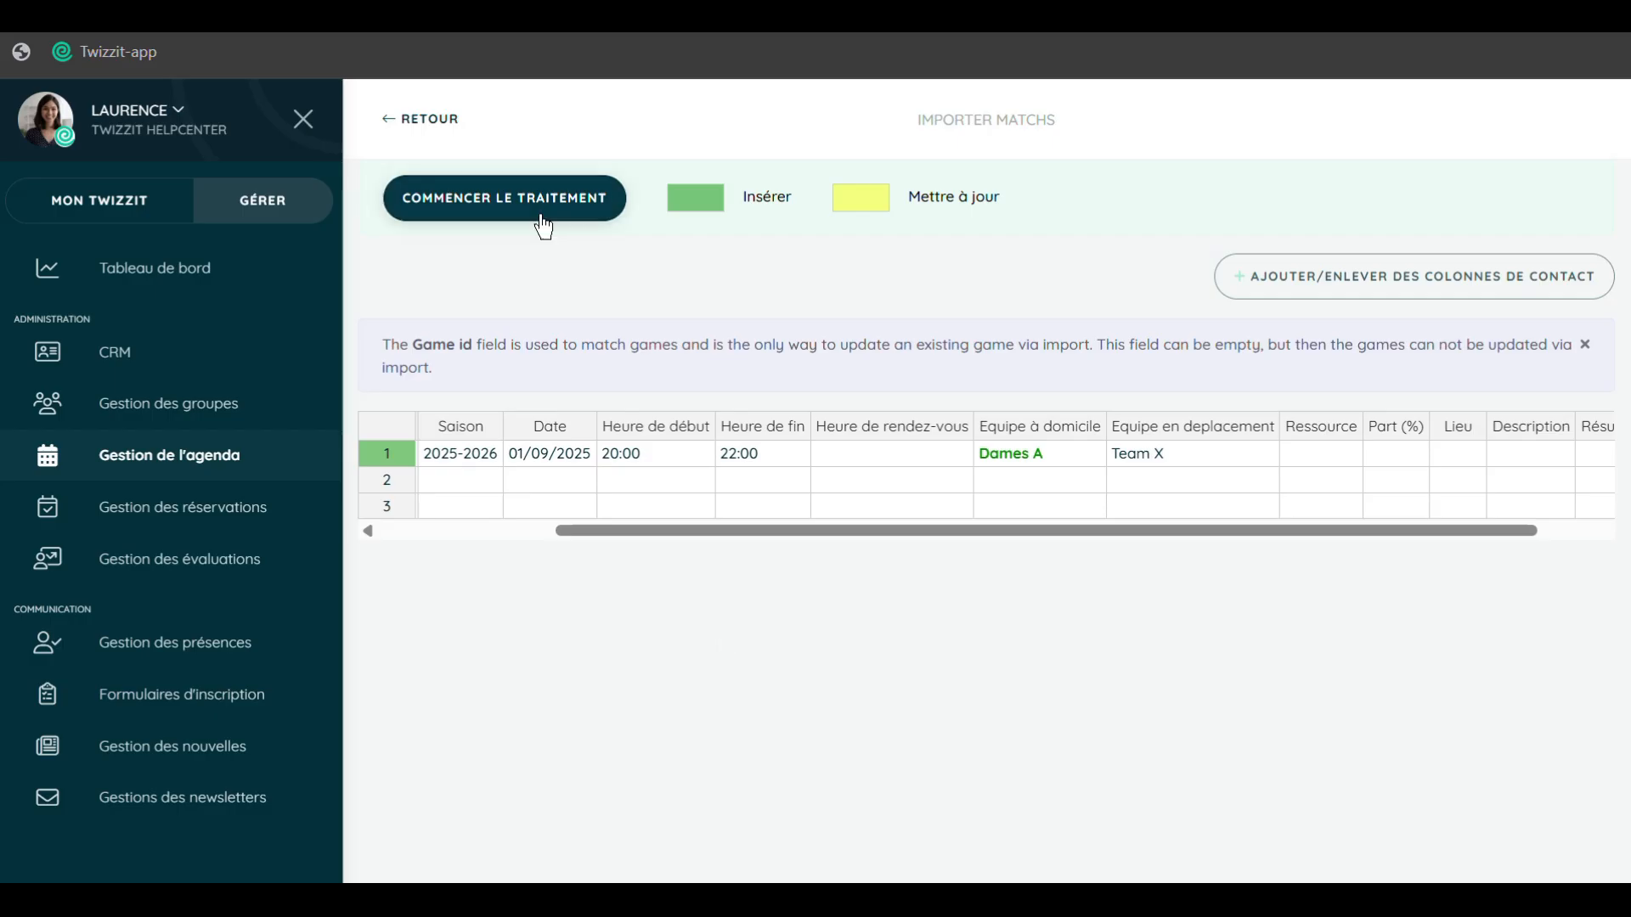
click(544, 227)
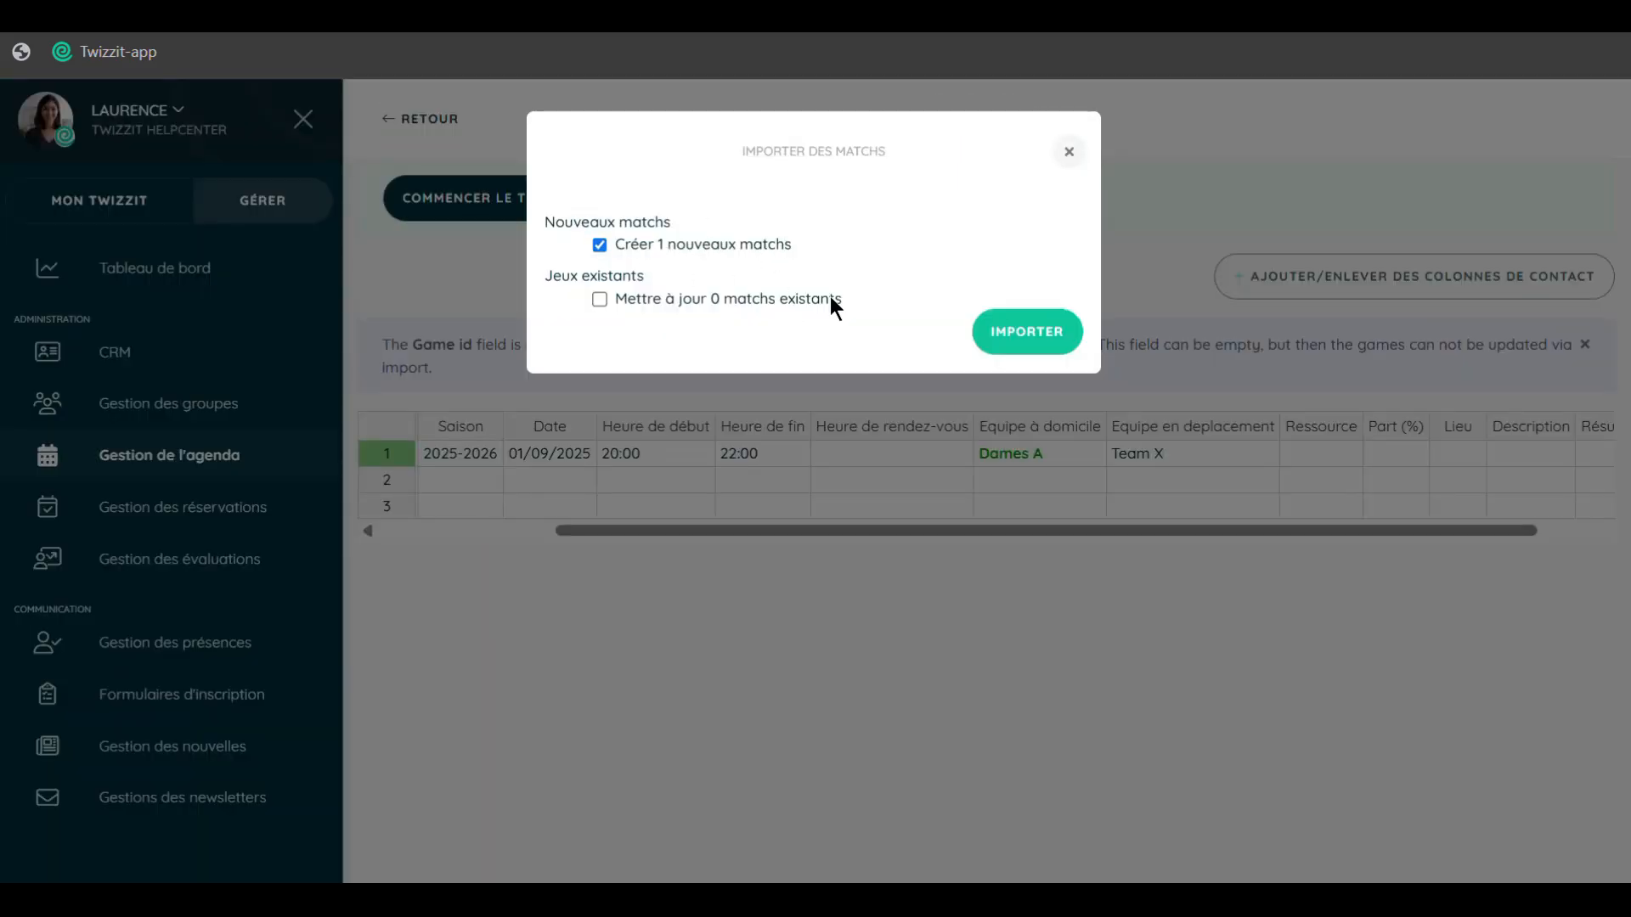
click(1050, 346)
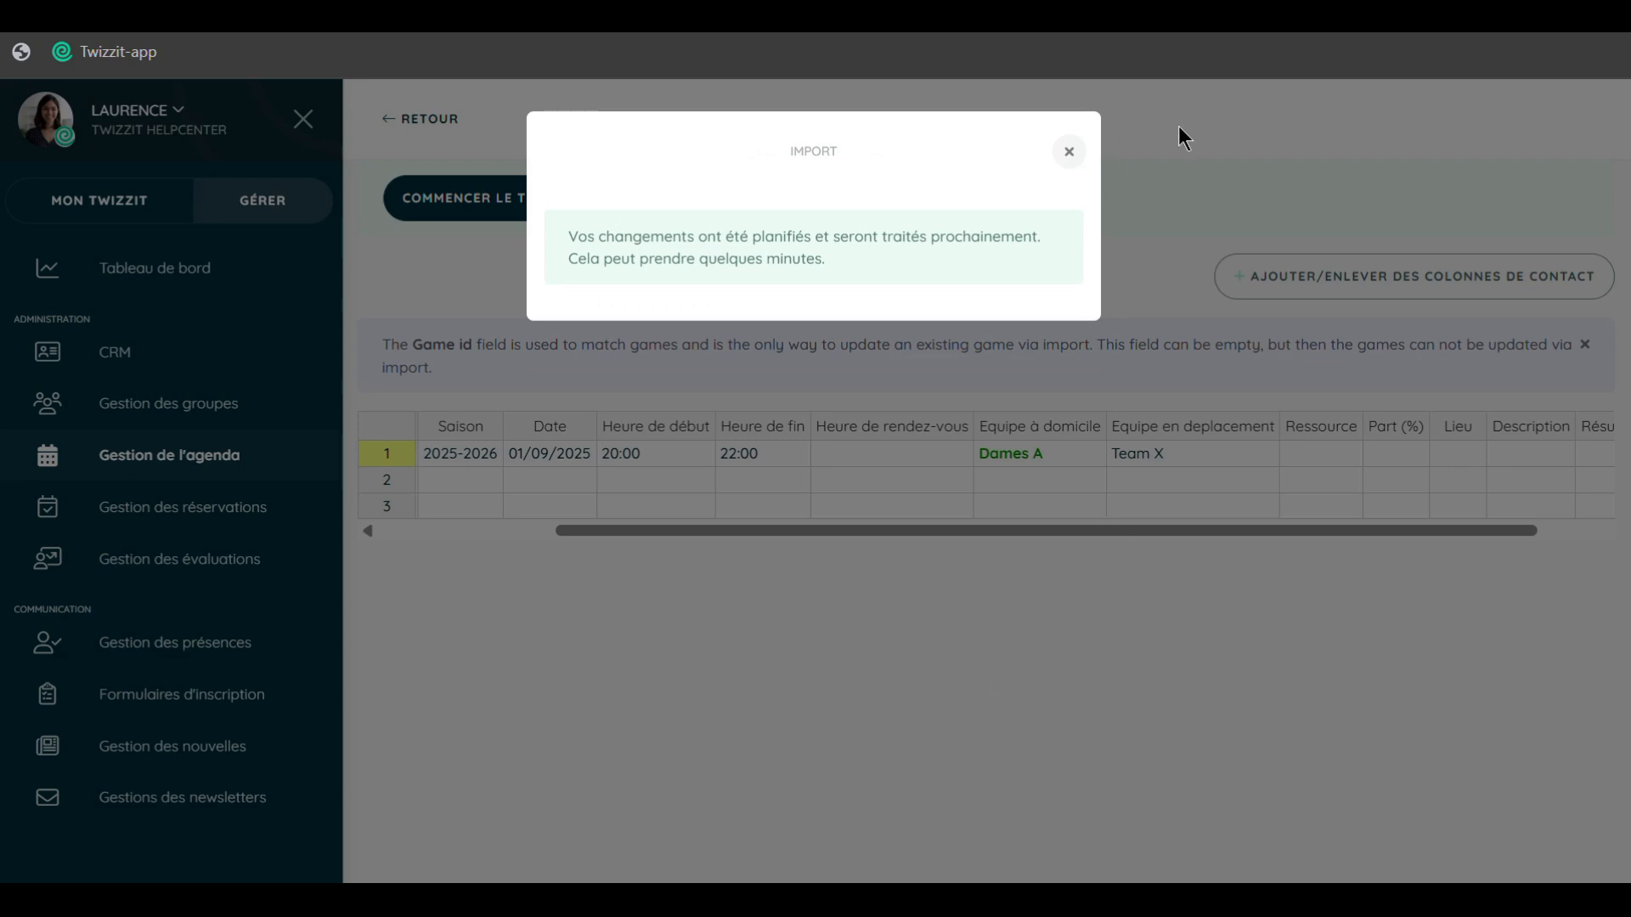
click(1062, 152)
click(389, 123)
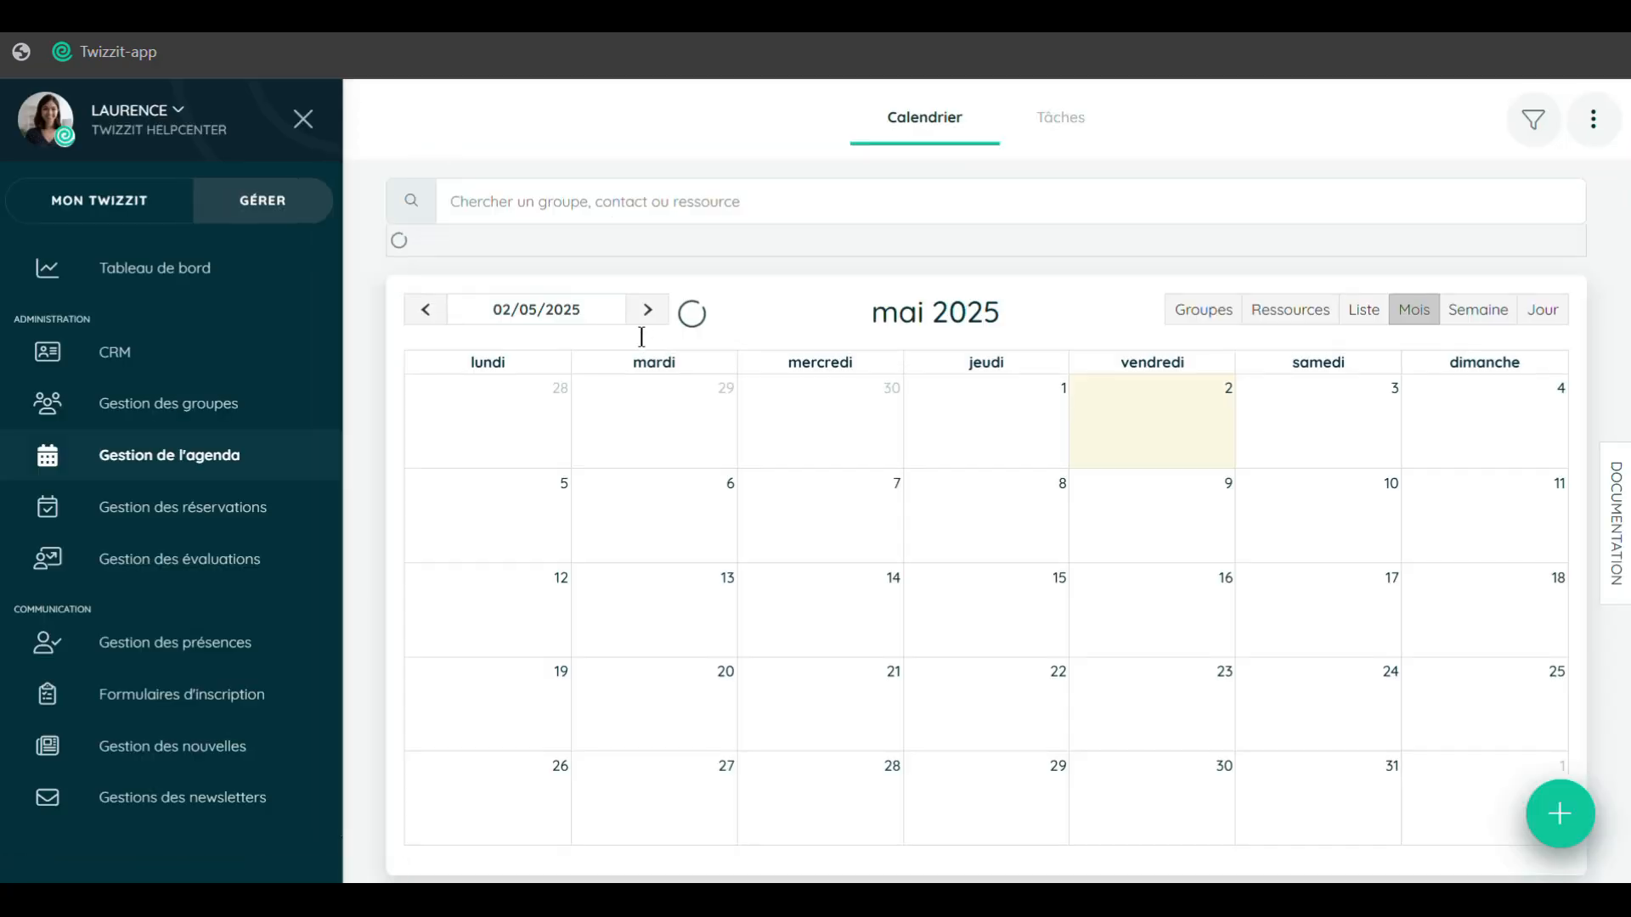
Check the imported match in the September 2025 calendar and reopen the Excel match import.
click(647, 279)
click(647, 278)
click(647, 279)
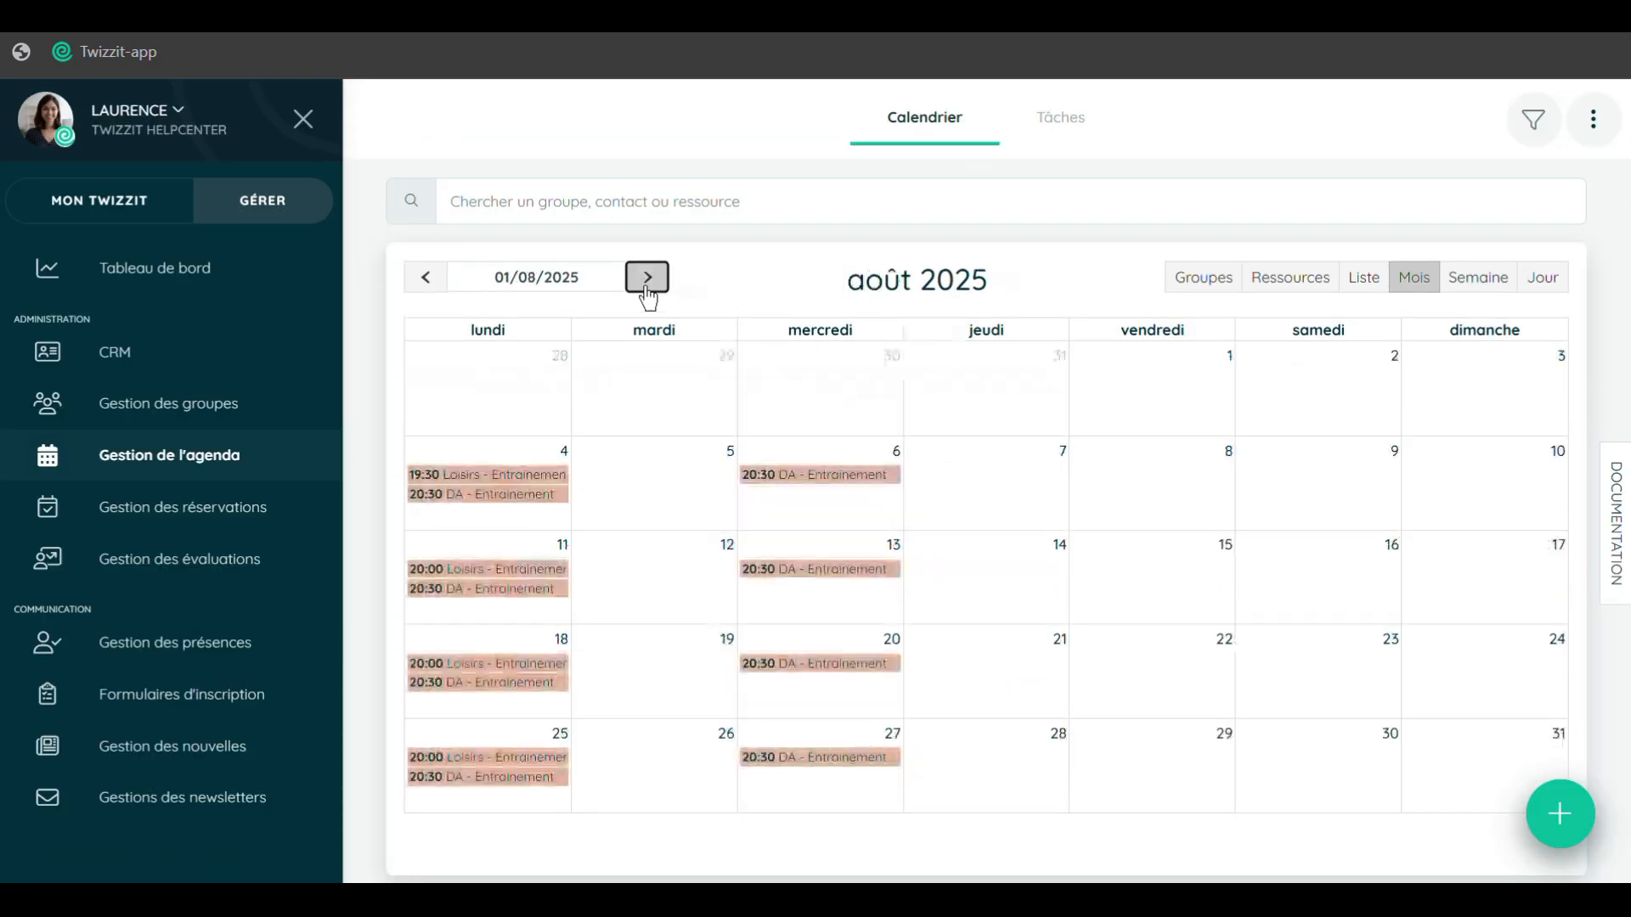
click(647, 278)
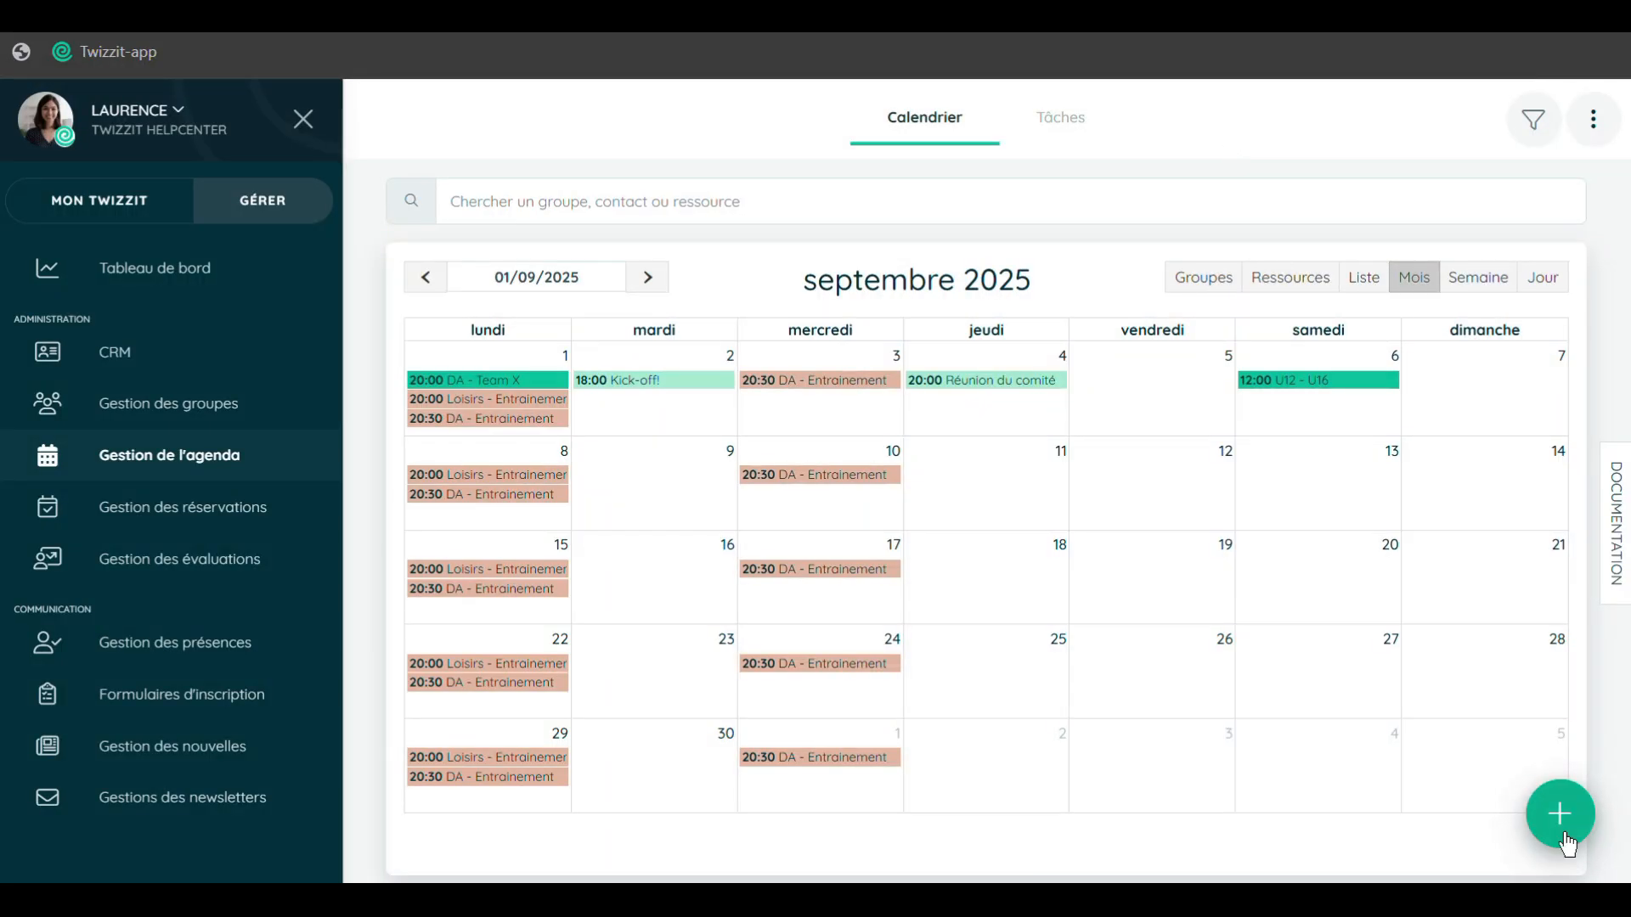
click(1564, 837)
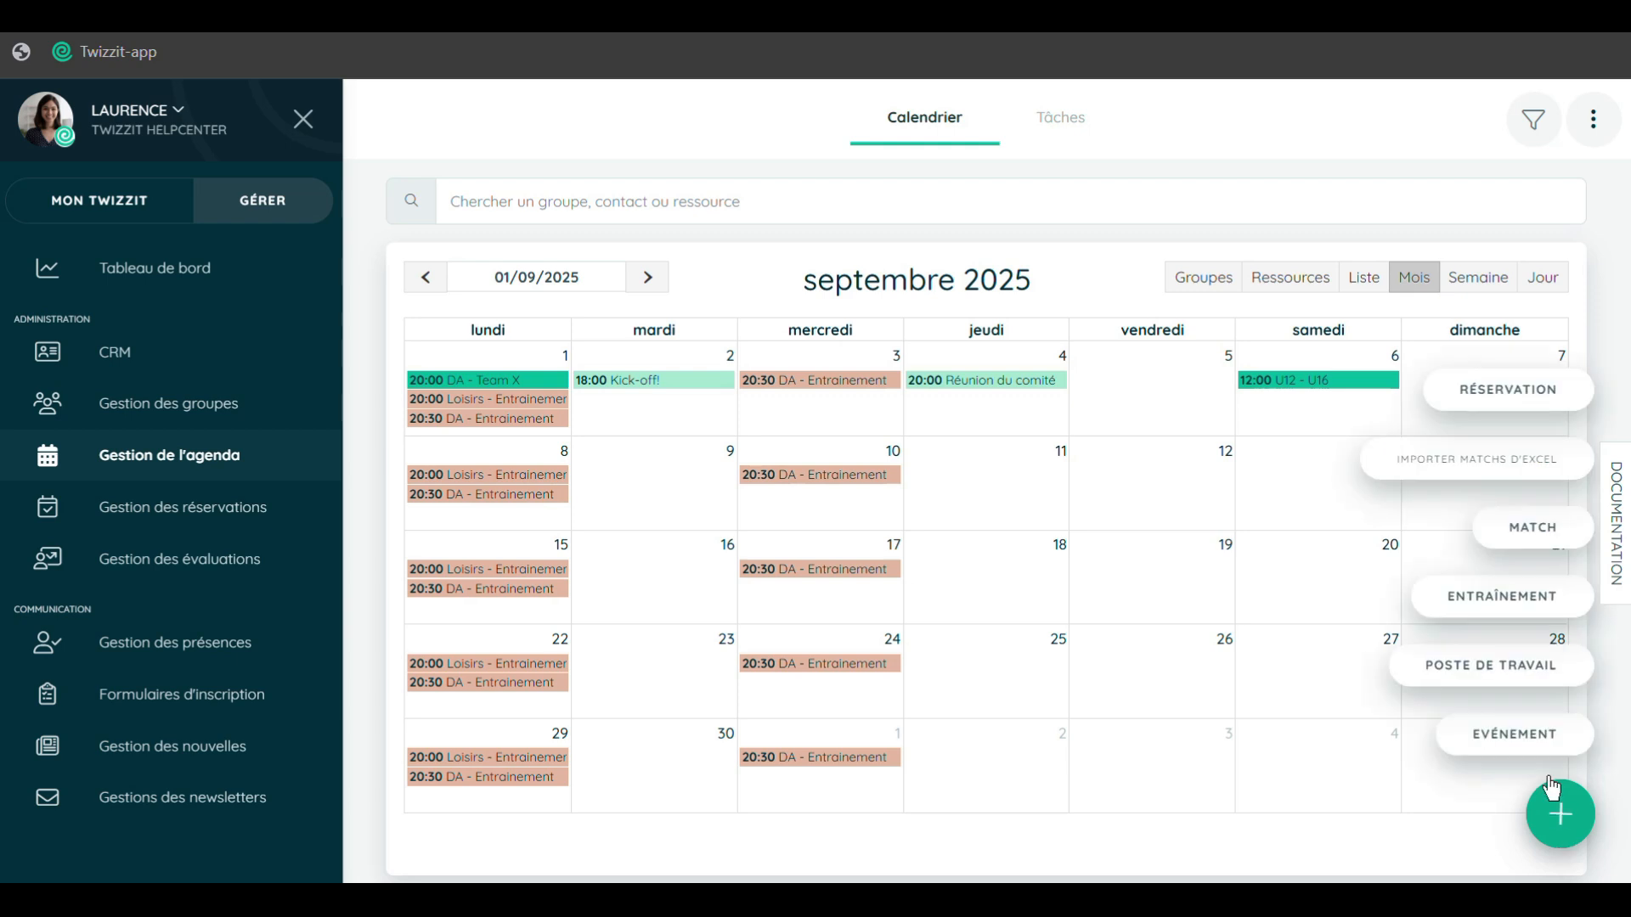
click(1454, 476)
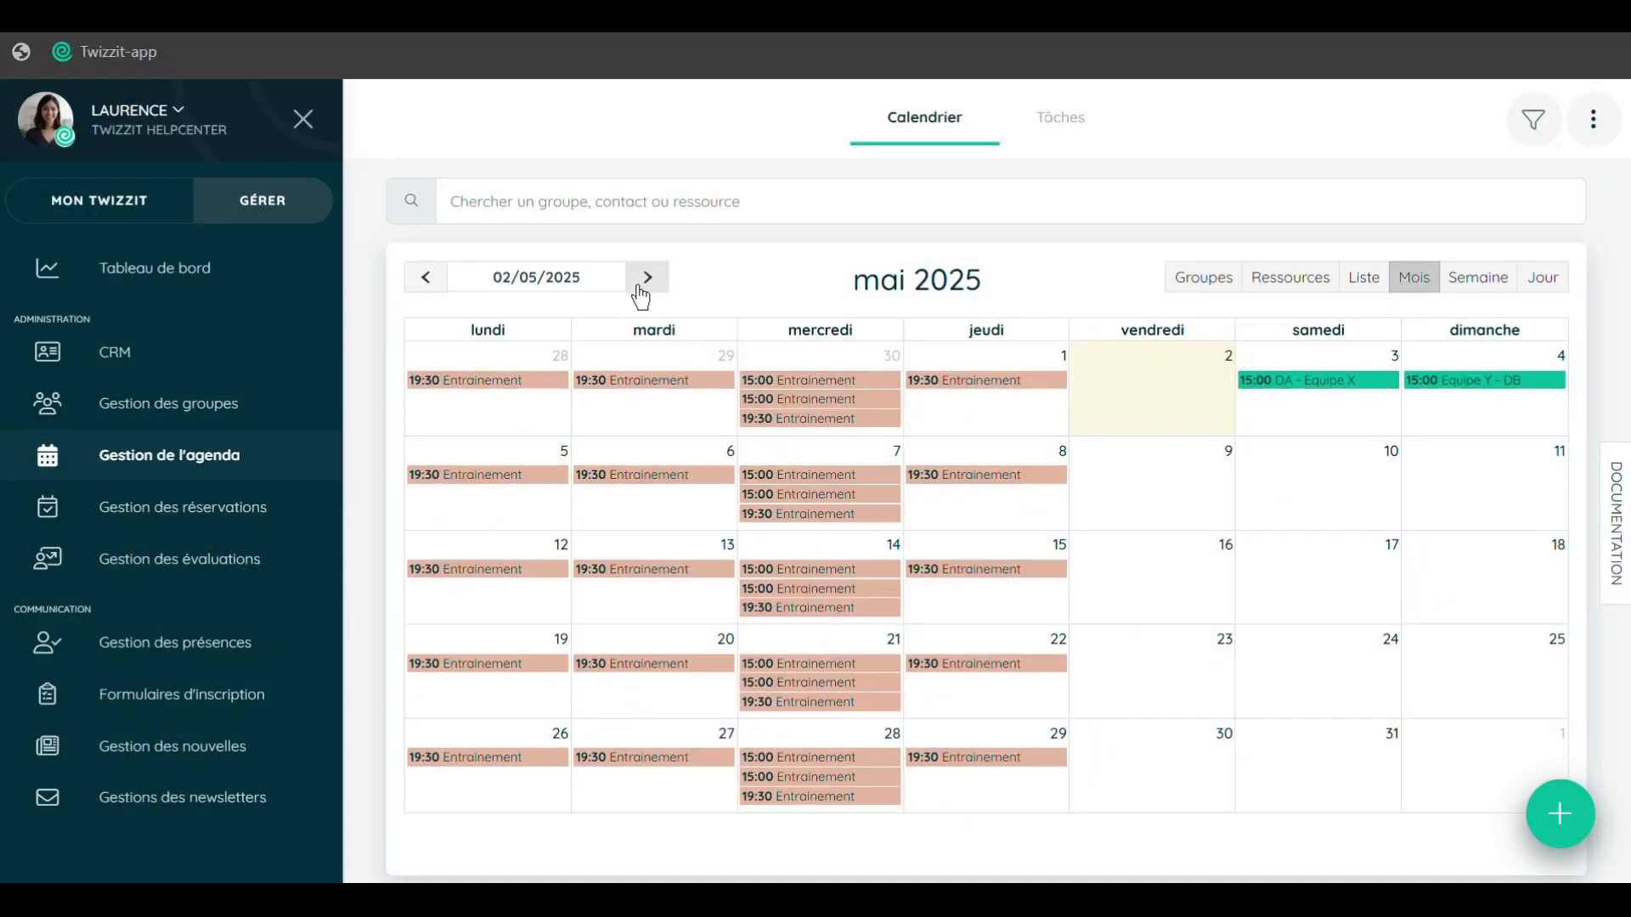
Move the calendar from May to September 2025.
click(660, 283)
click(660, 282)
click(661, 283)
click(661, 287)
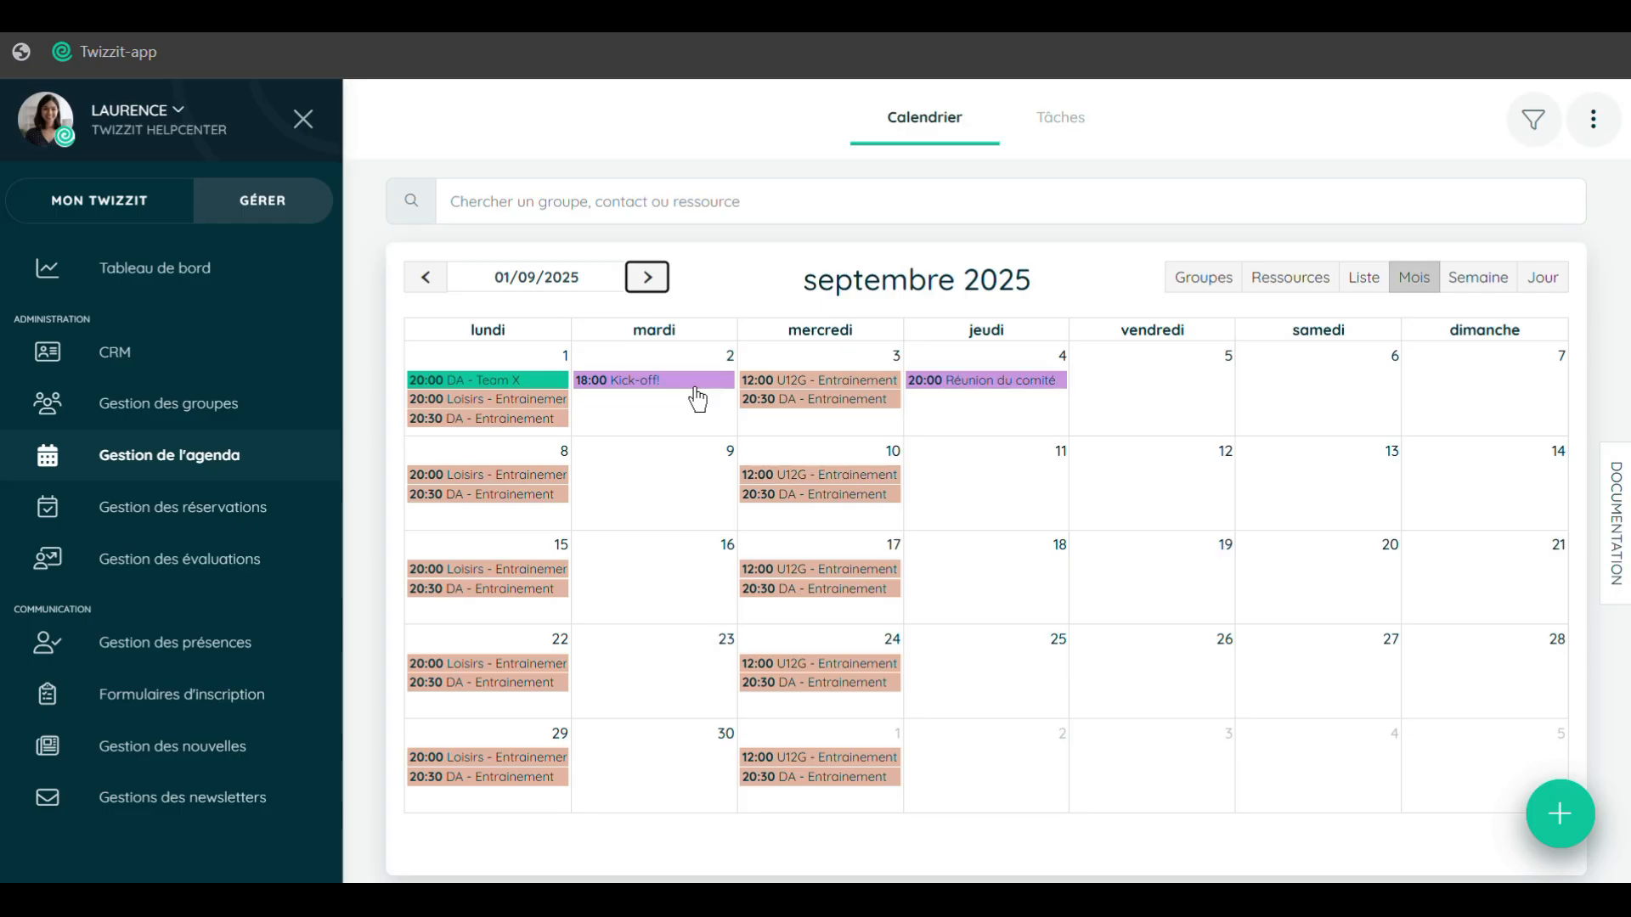
Compare the calendar colours in the Groupes, Ressources and Tâches planning modes, and restore the Évènements mode.
click(1592, 128)
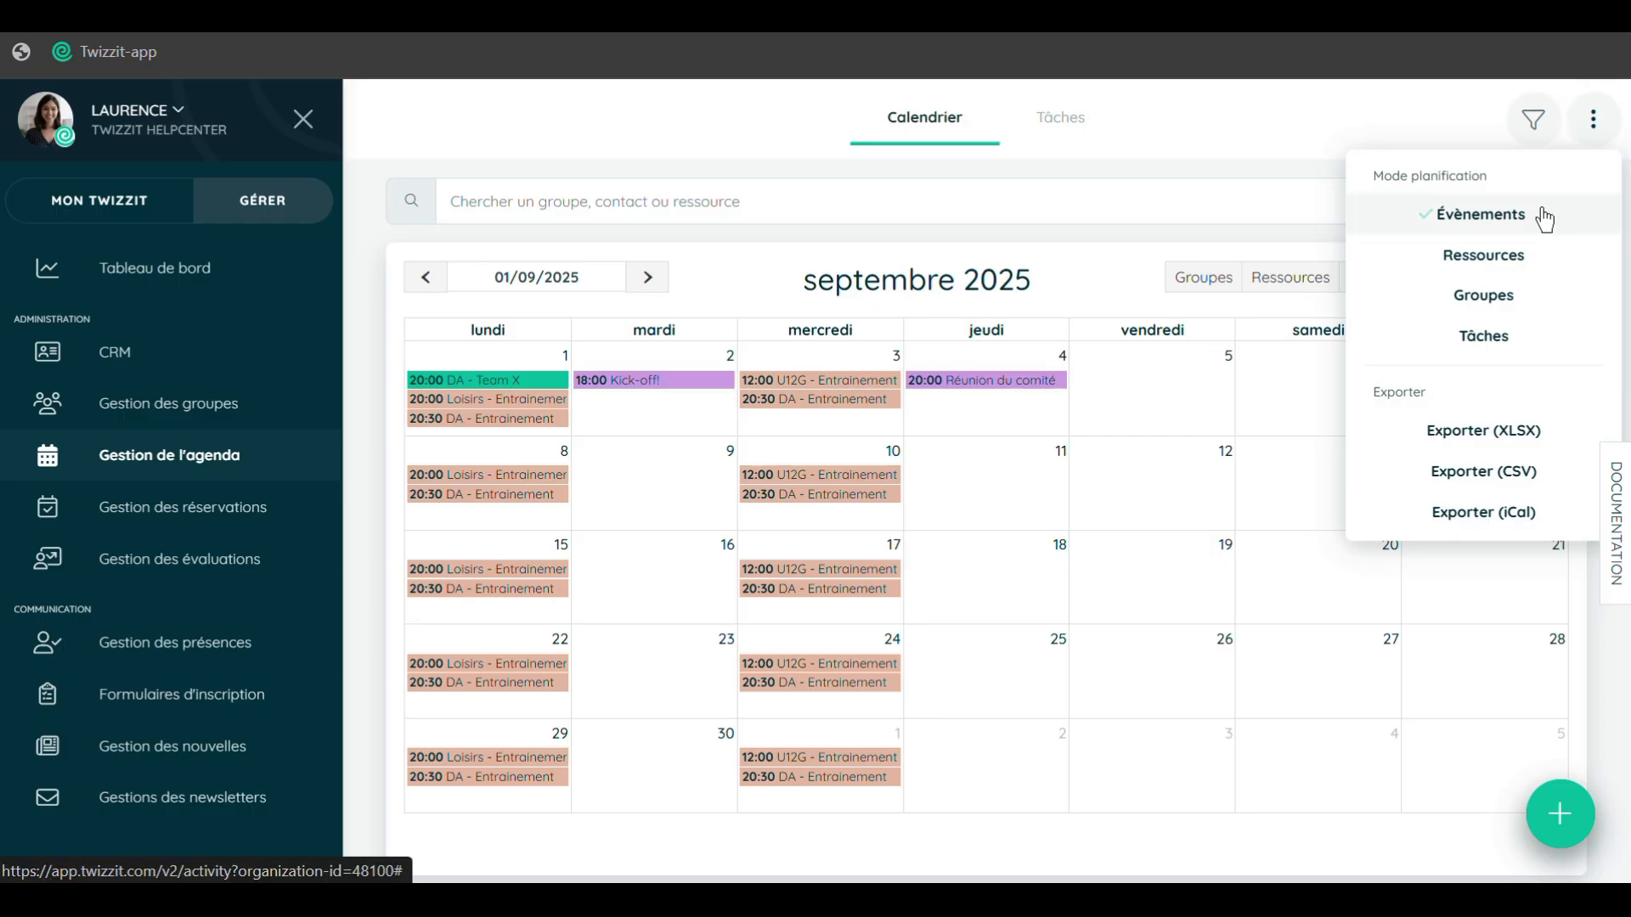
click(1537, 294)
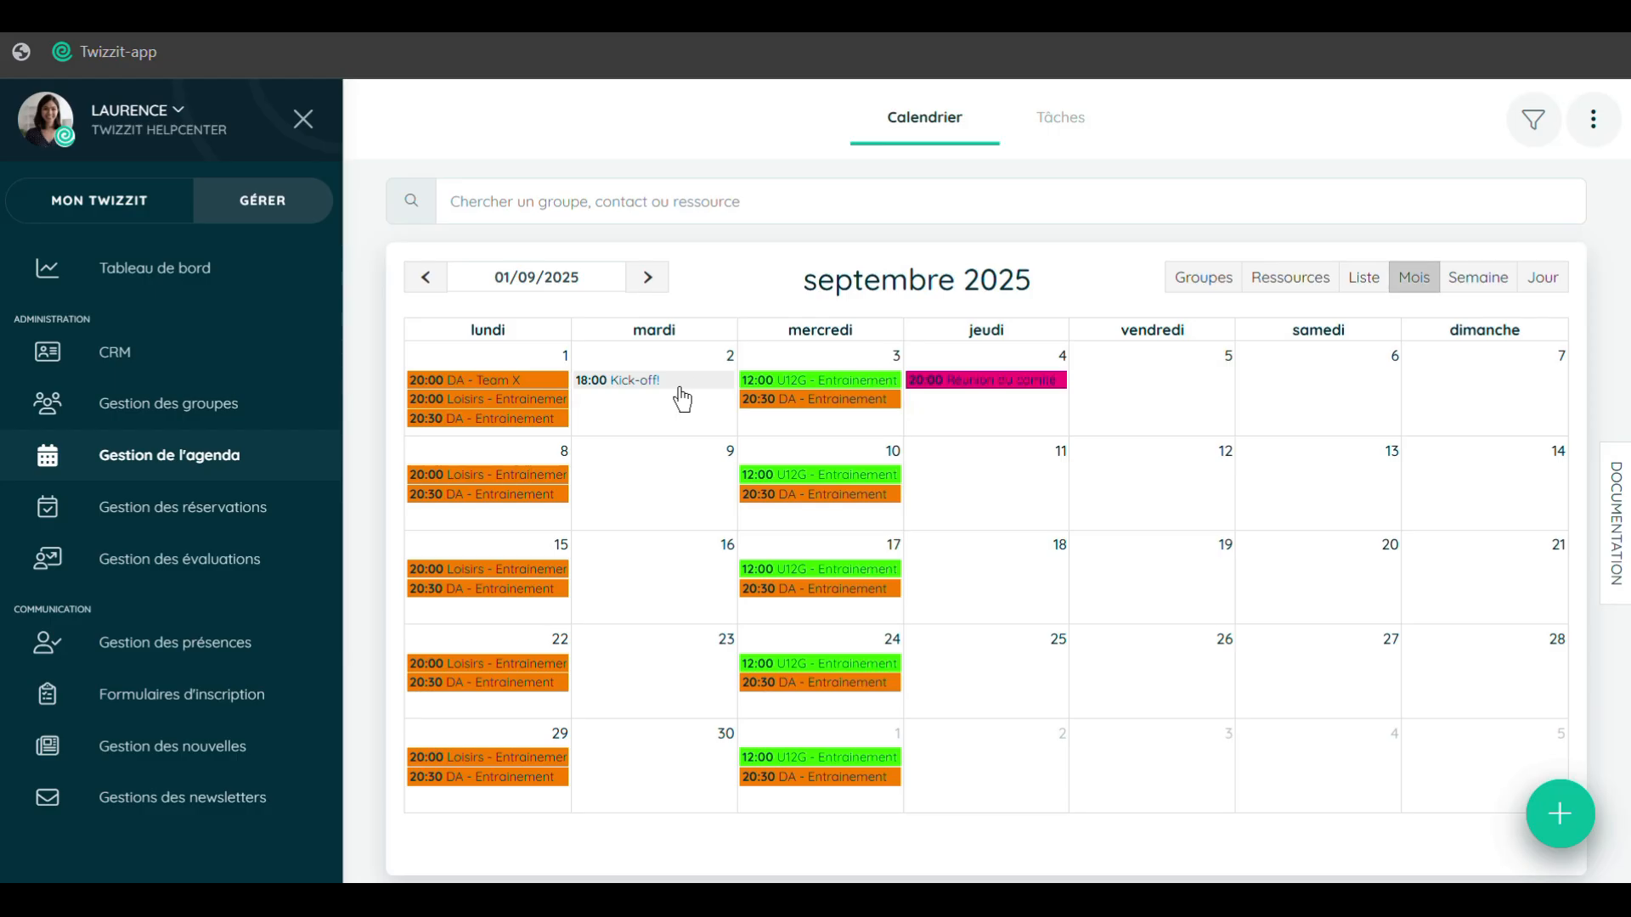
click(1592, 119)
click(1525, 264)
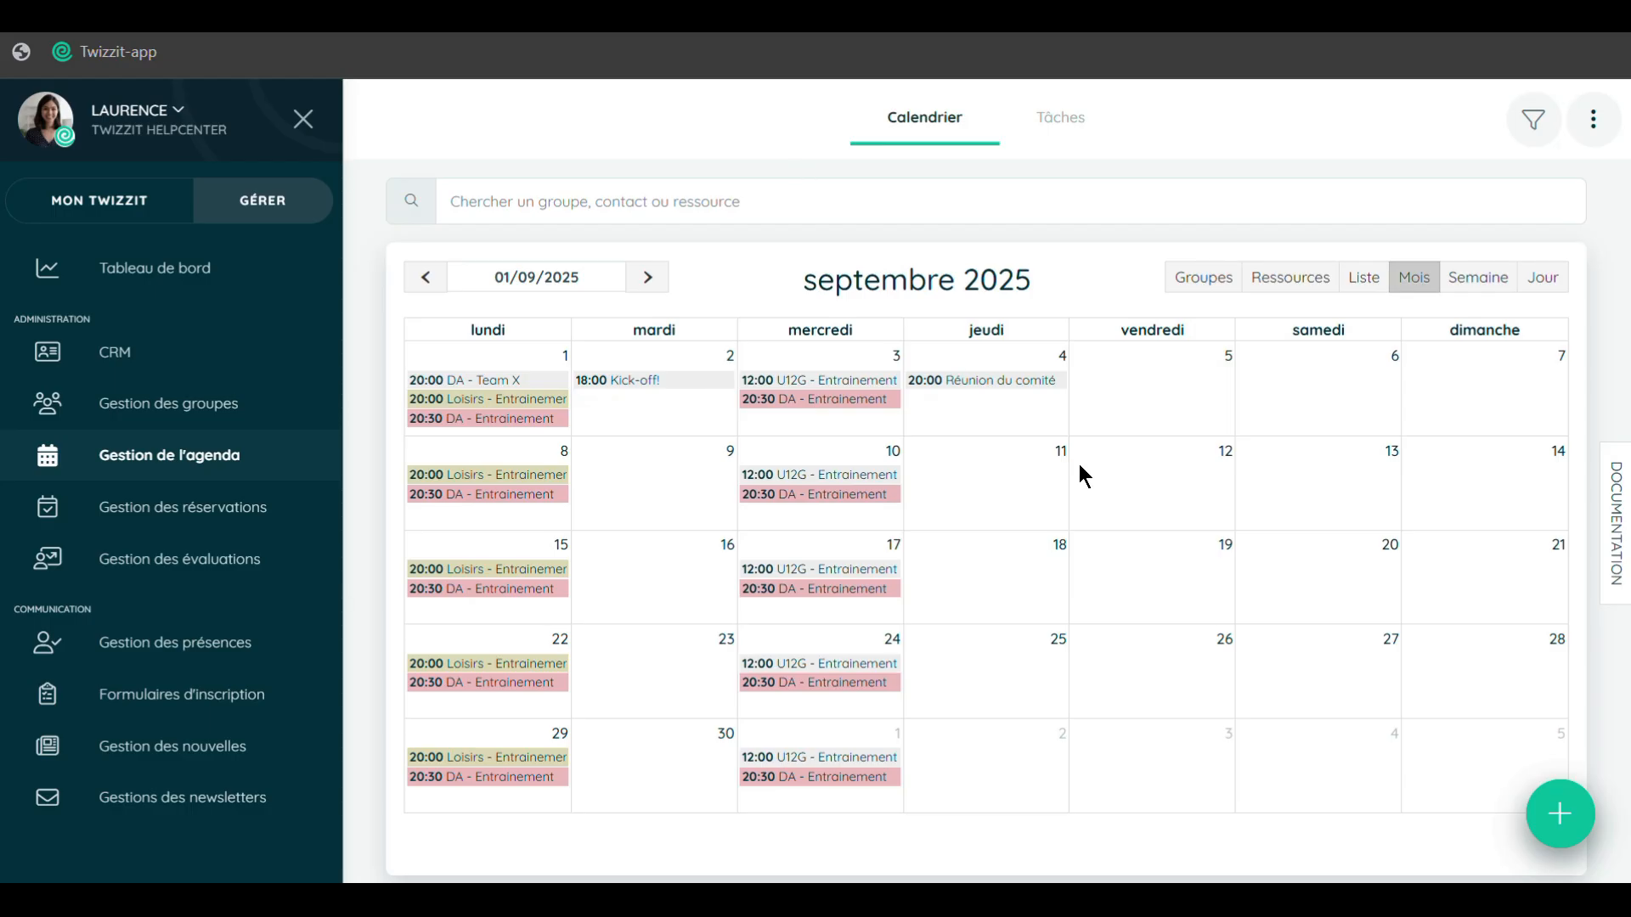
click(1593, 119)
click(1512, 353)
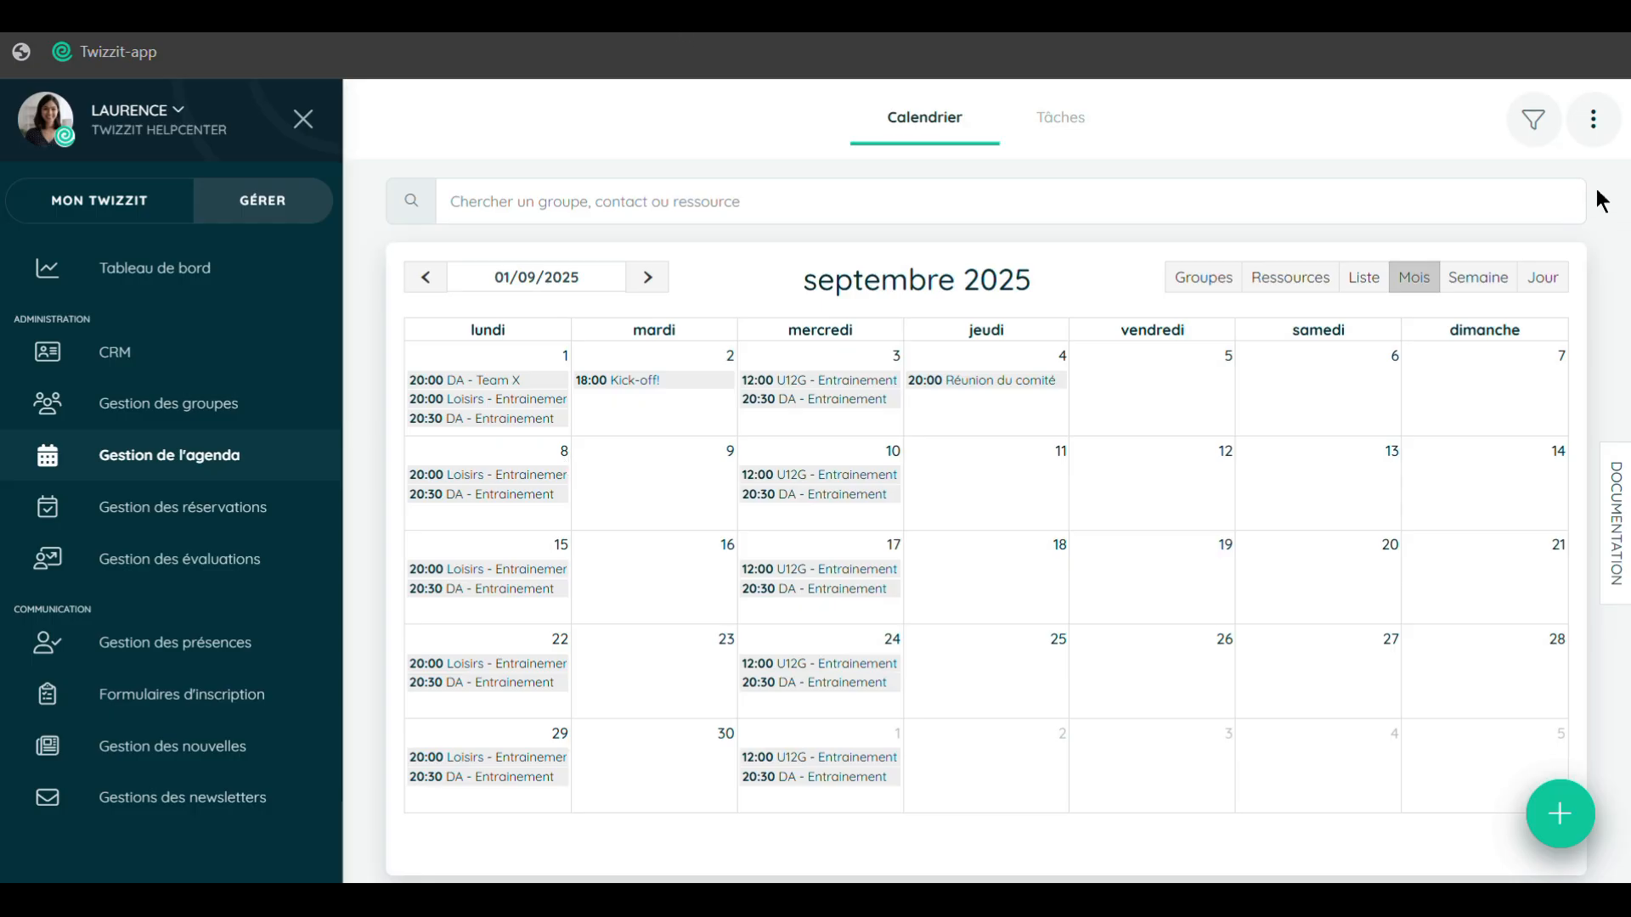
click(1595, 124)
click(1542, 211)
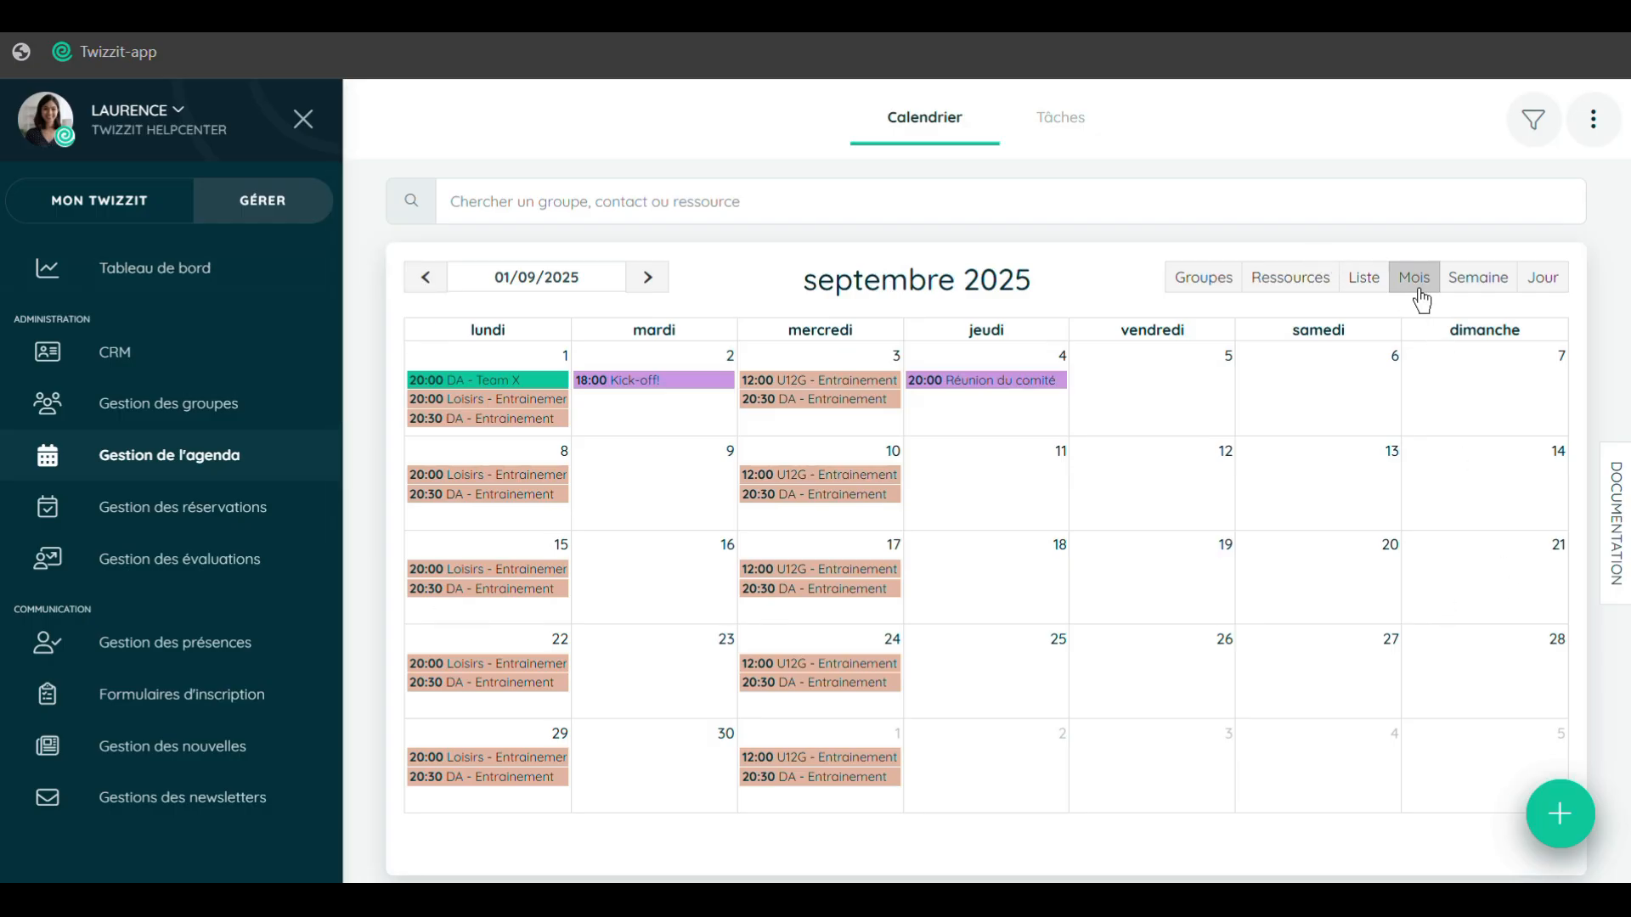
Compare the month, week and day views of the agenda, examining the evening activities of early September 2025.
click(1484, 293)
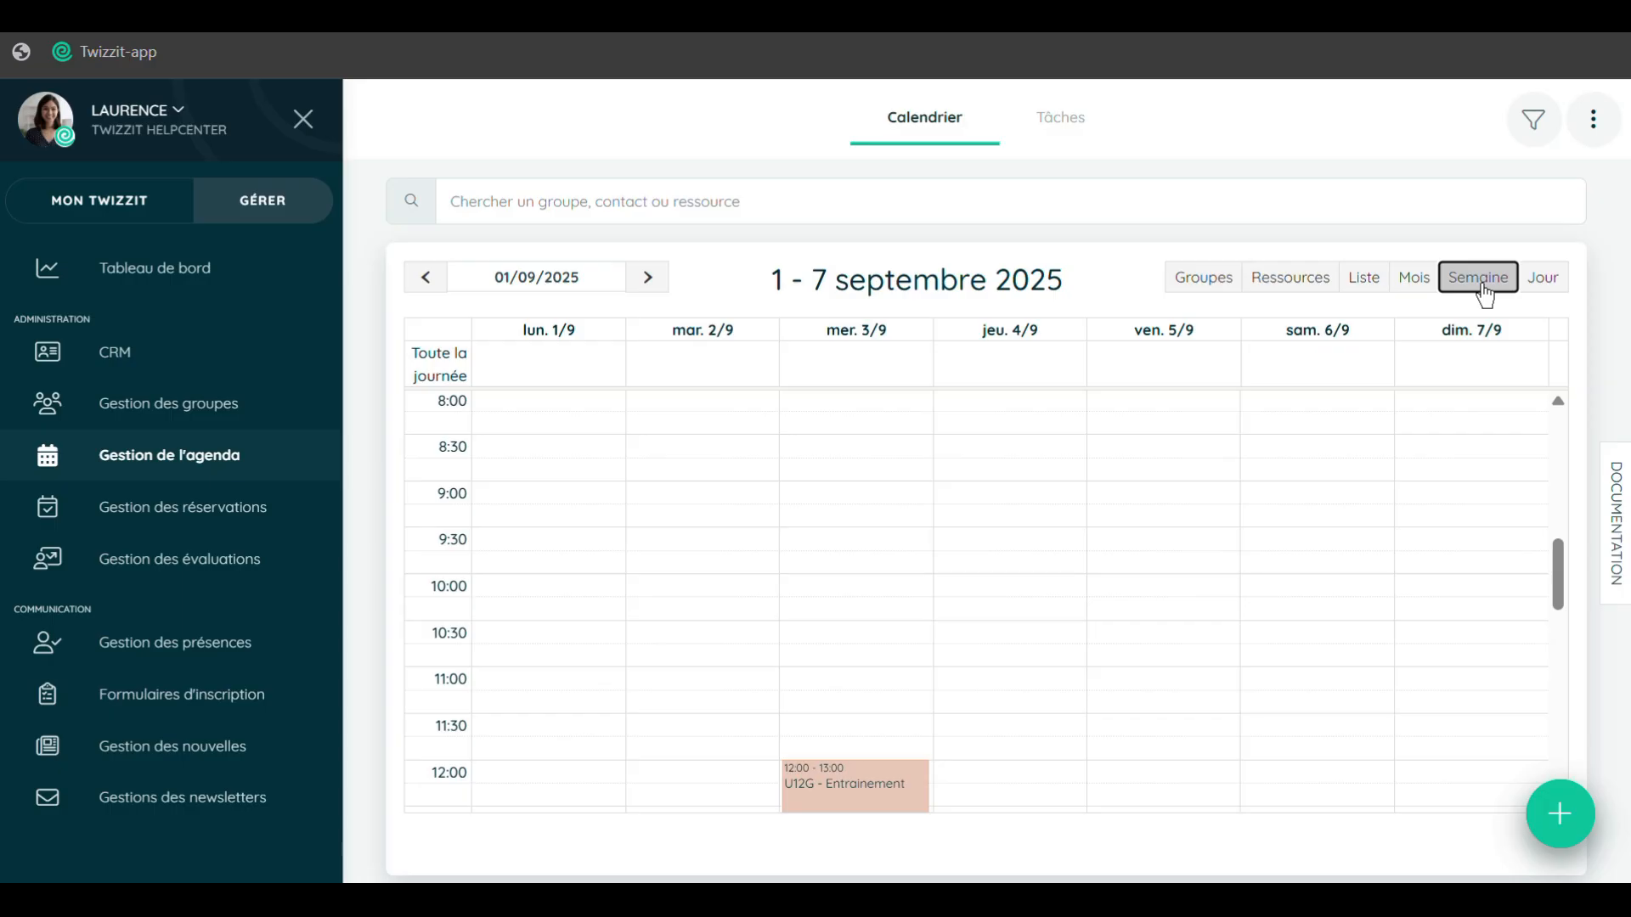
click(1544, 289)
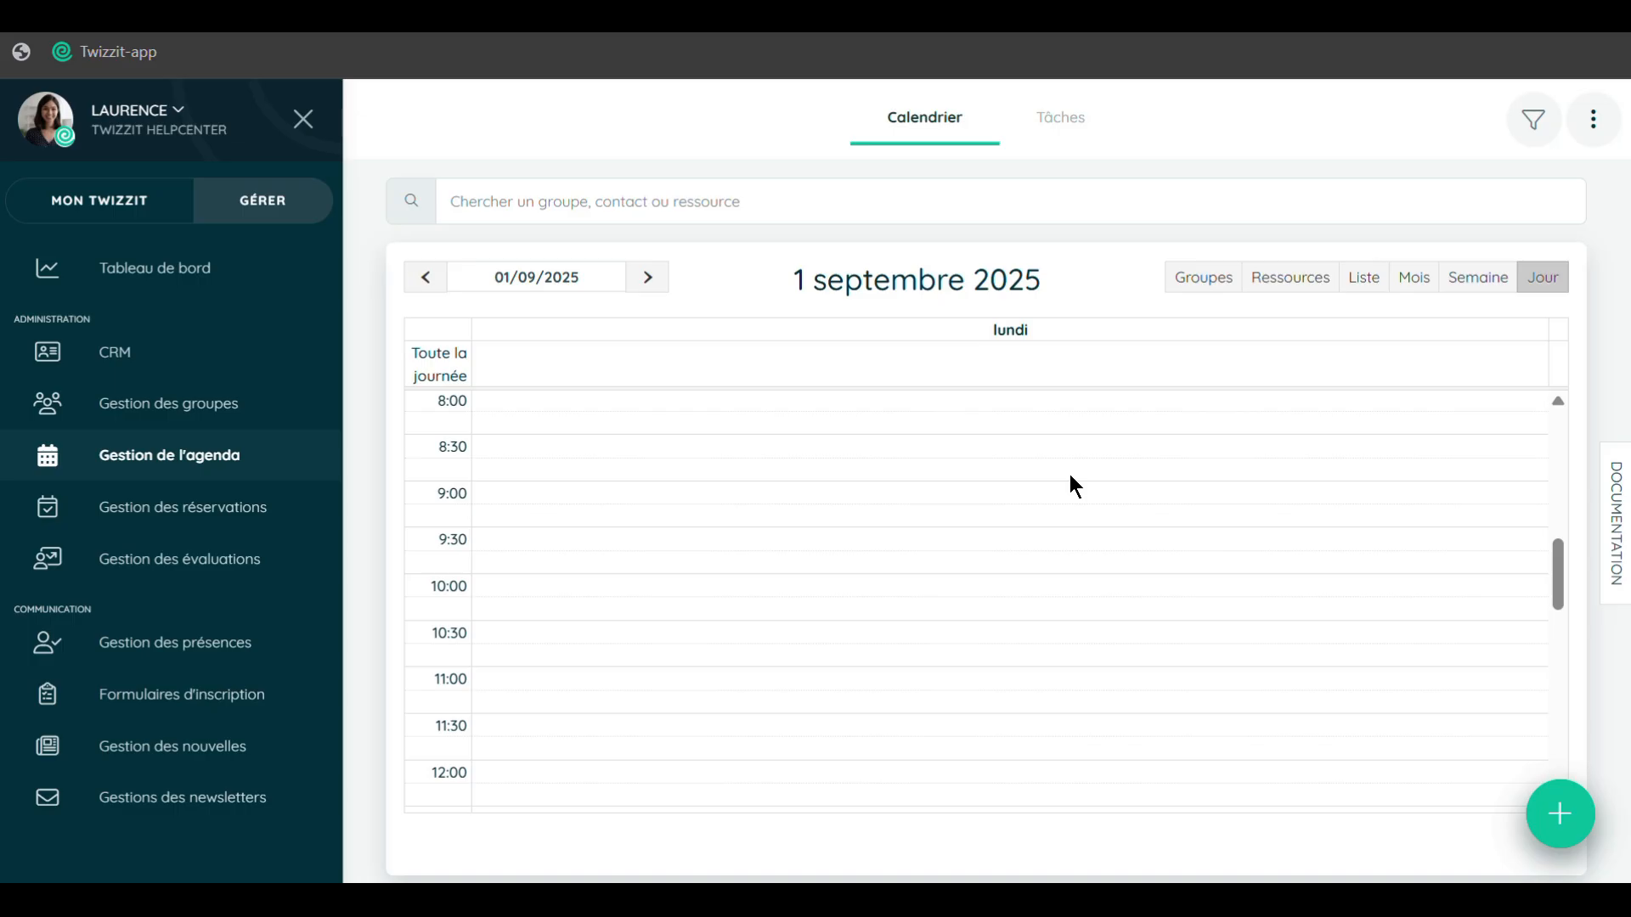
click(1417, 280)
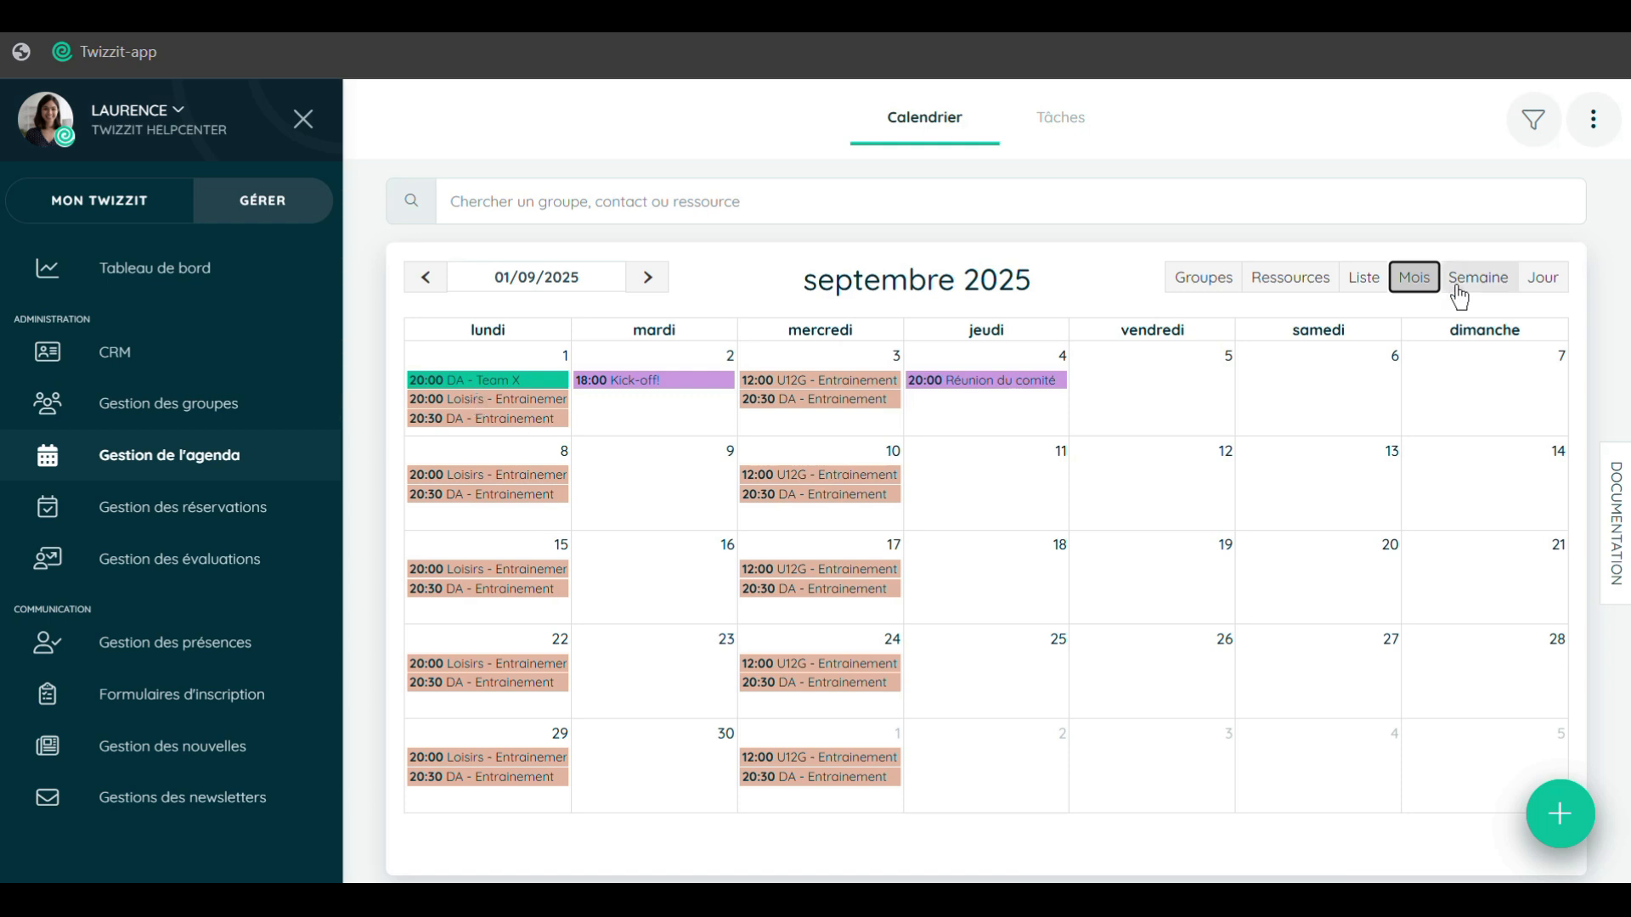
click(1543, 279)
scroll(688, 484, down, 12)
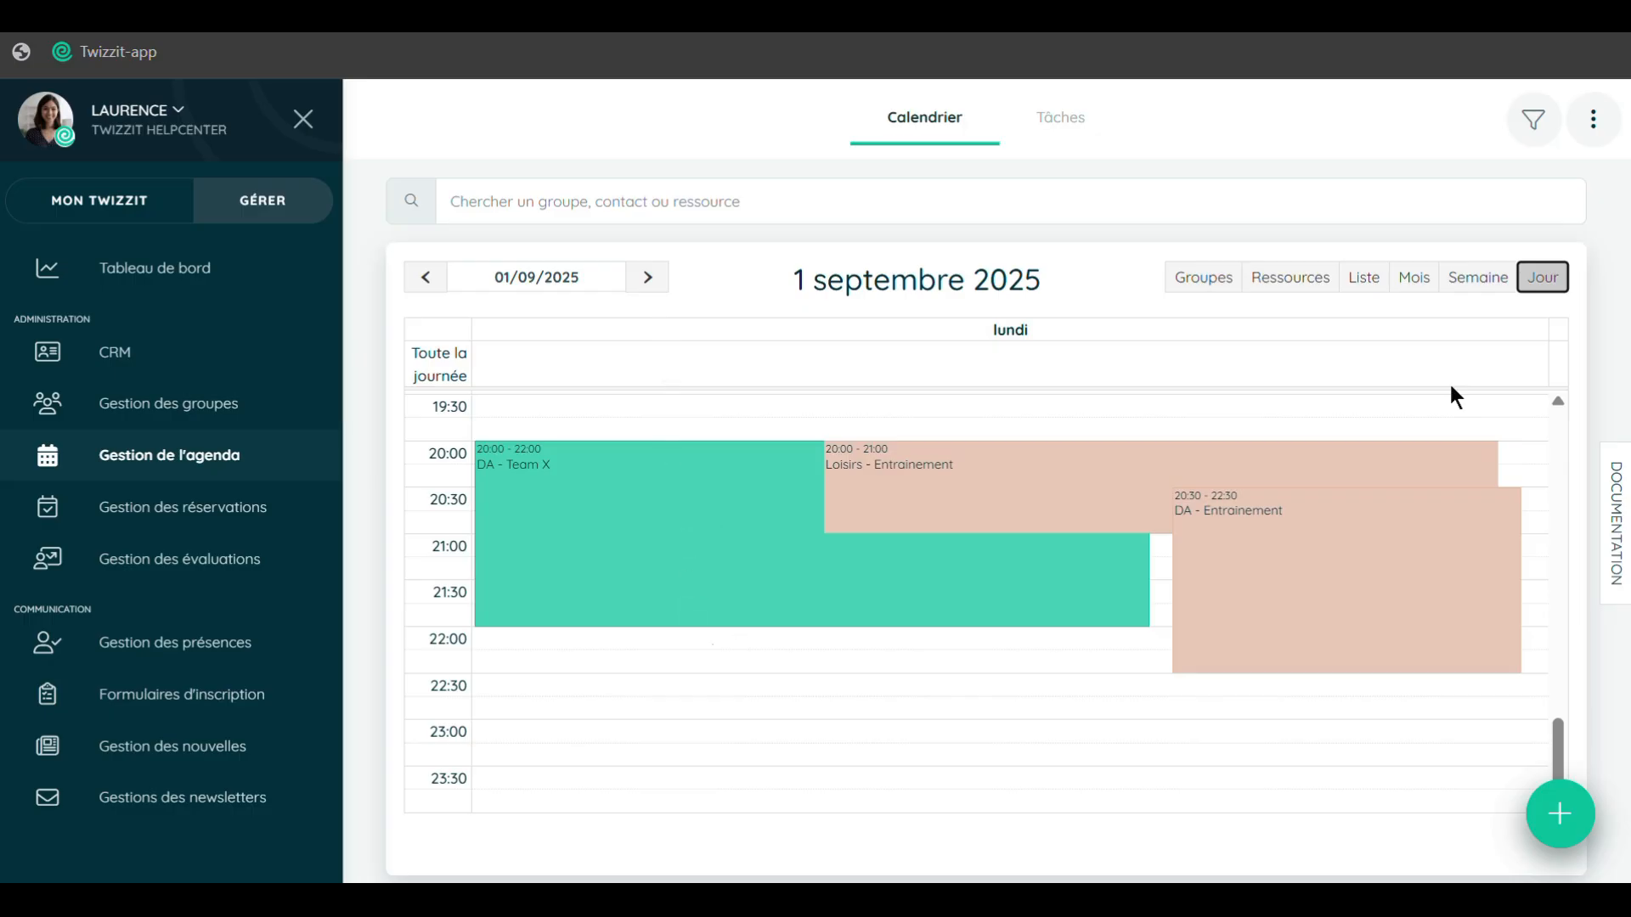
click(1485, 284)
scroll(815, 552, down, 5)
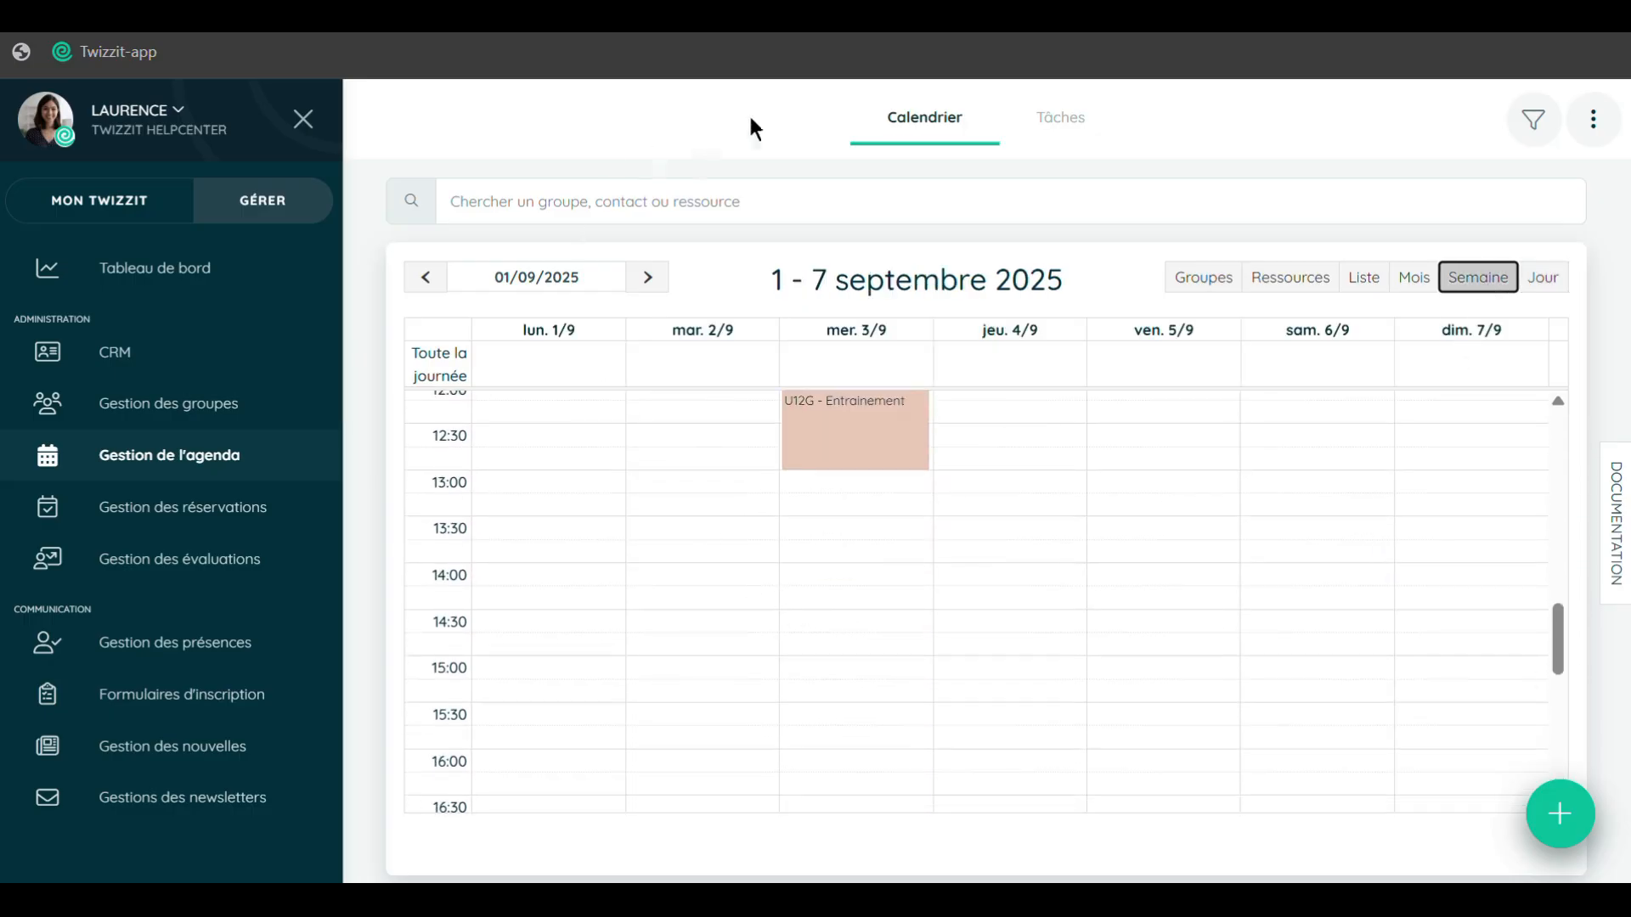
scroll(729, 583, down, 6)
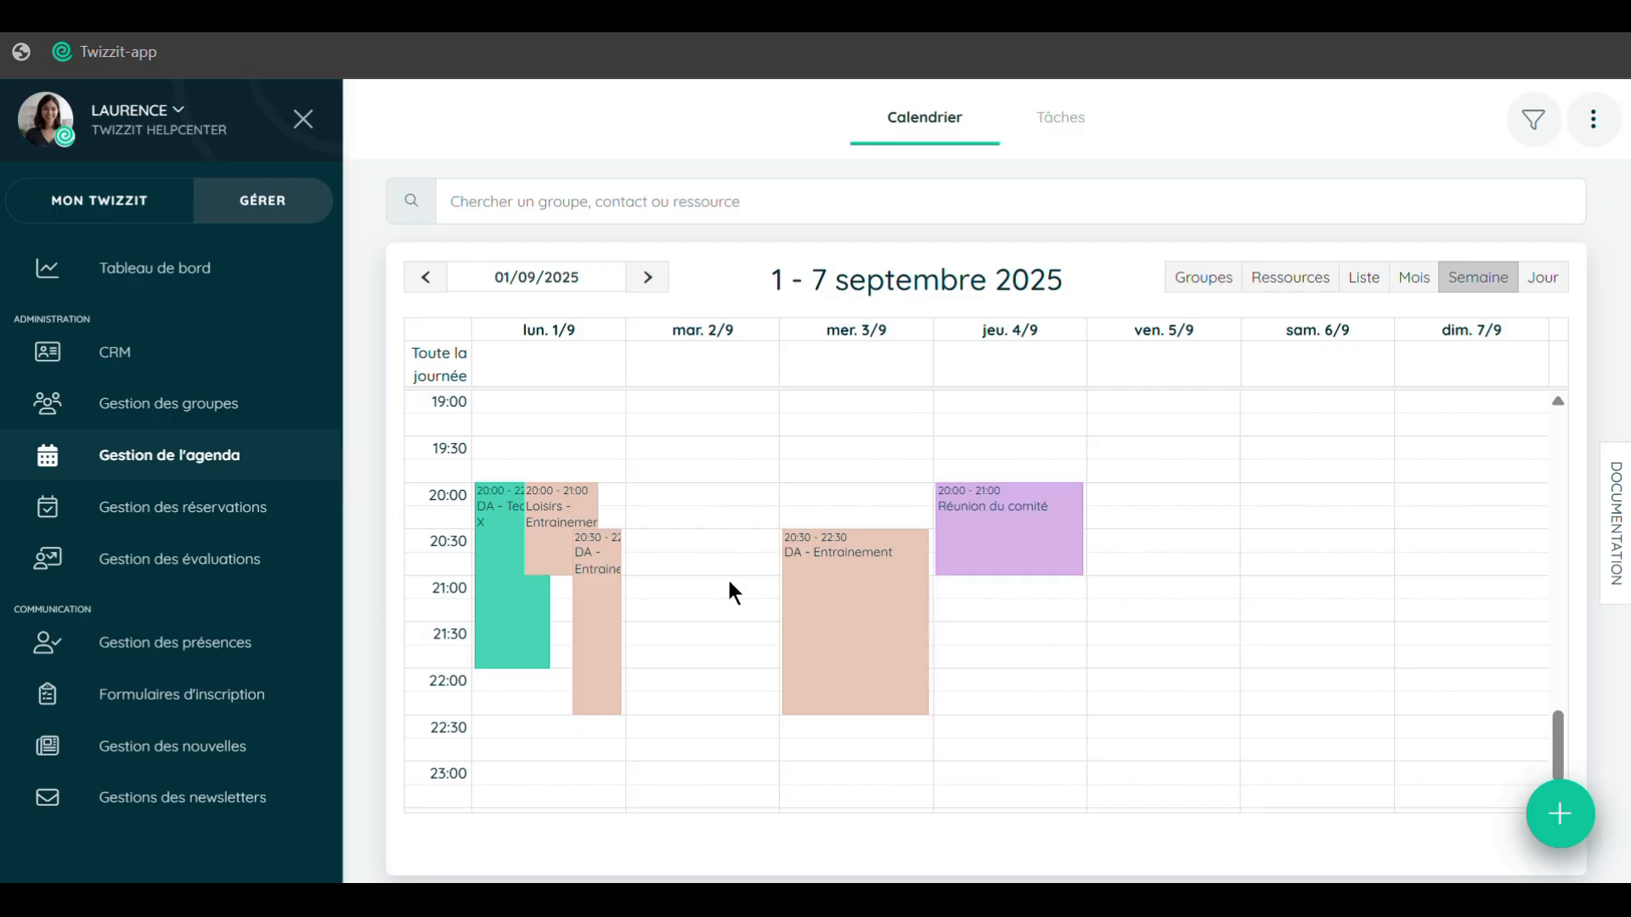
Show the agenda as a list, select all September activities and view the available bulk actions.
click(1362, 283)
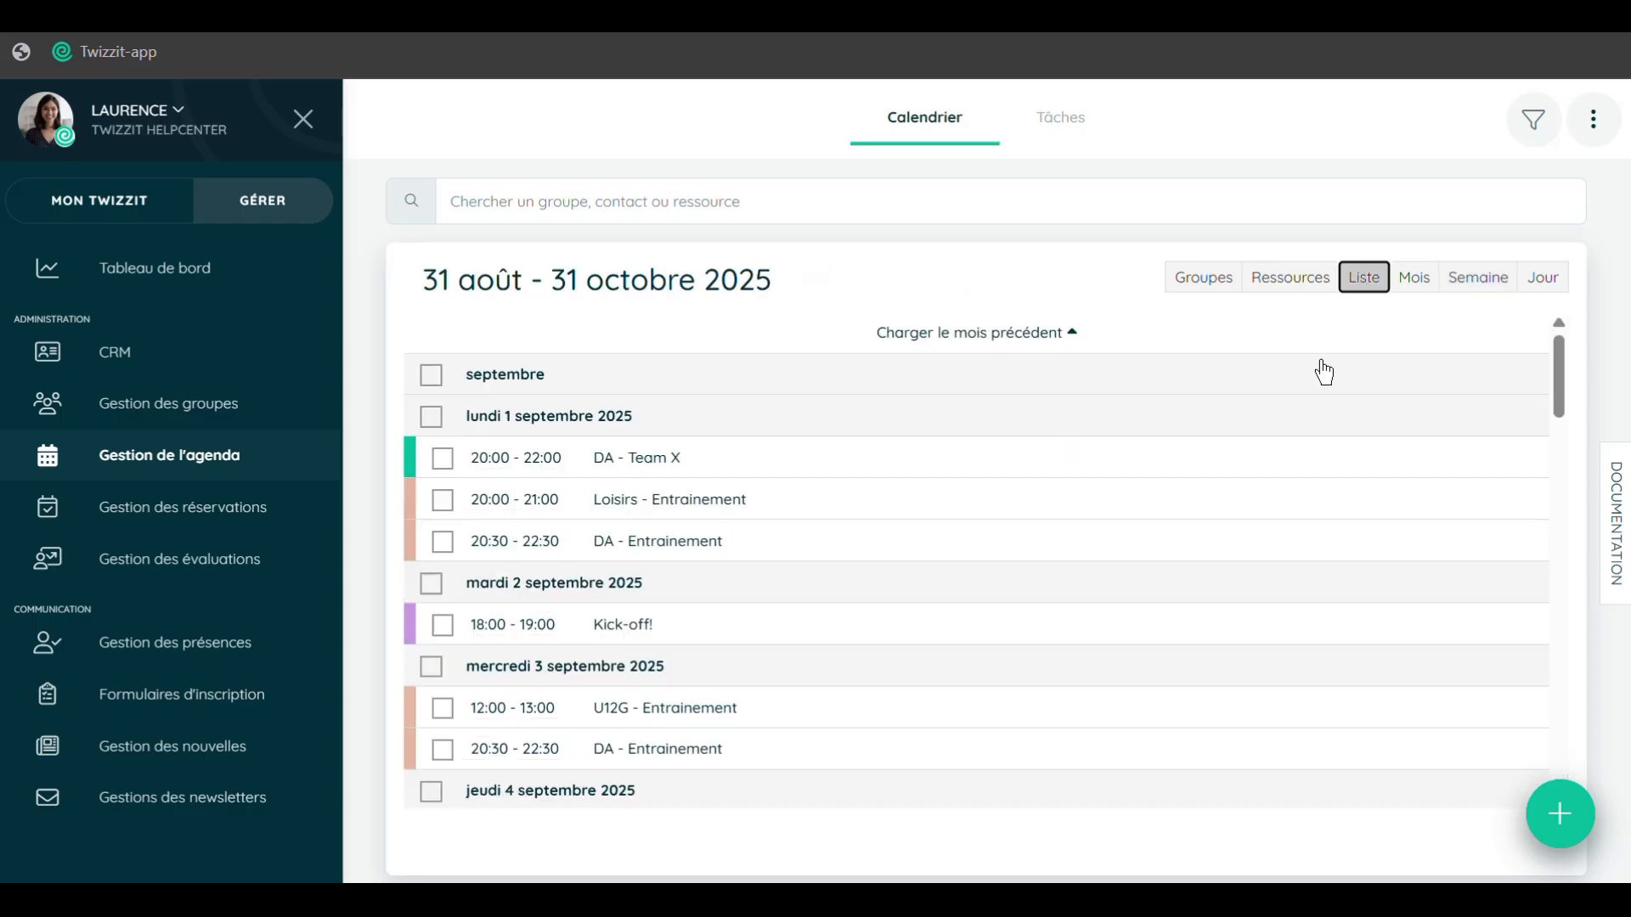
click(429, 420)
click(429, 420)
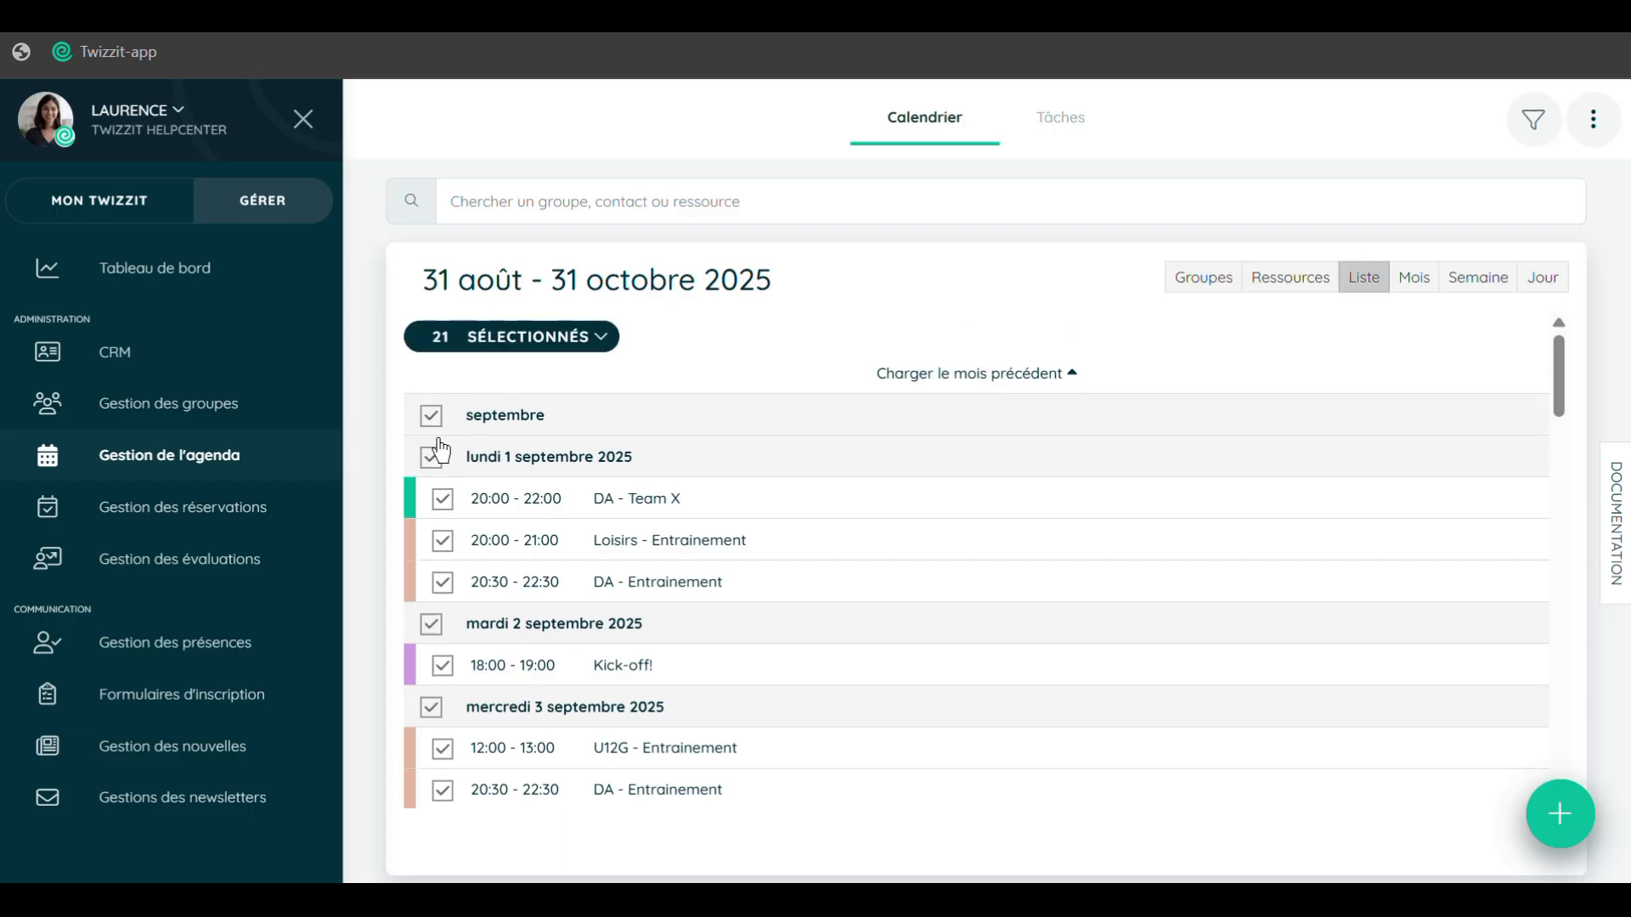
click(602, 340)
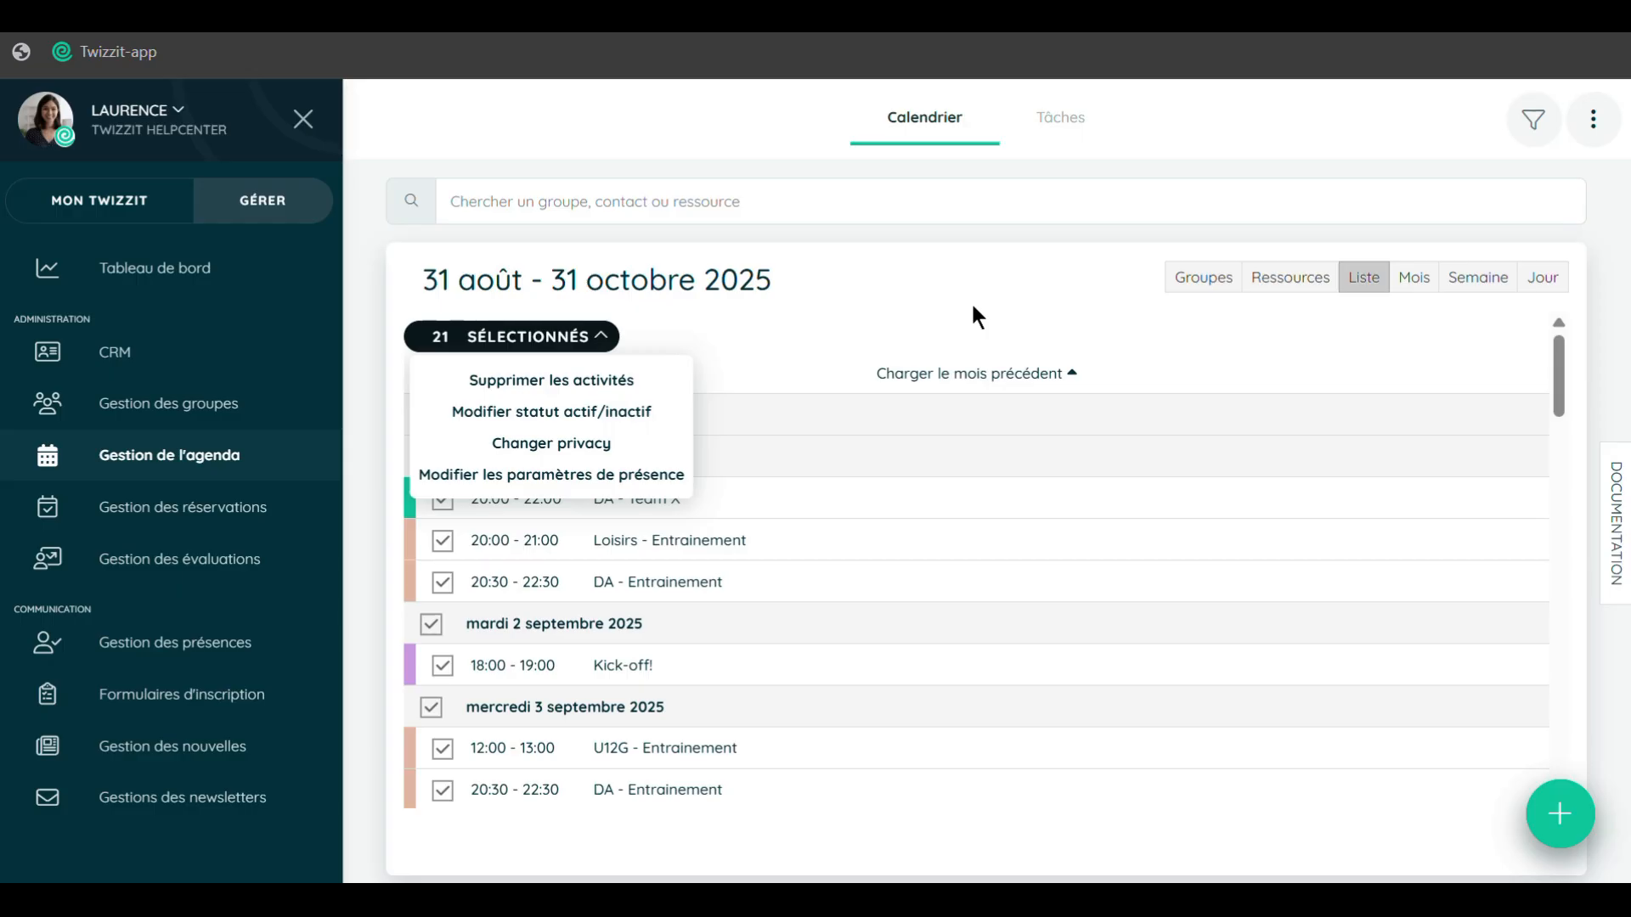
From the Ressources view, try adding a training on Terrain 2 from about 14:00 to 17:00 on 1 September 2025, and close it unsaved.
click(1278, 295)
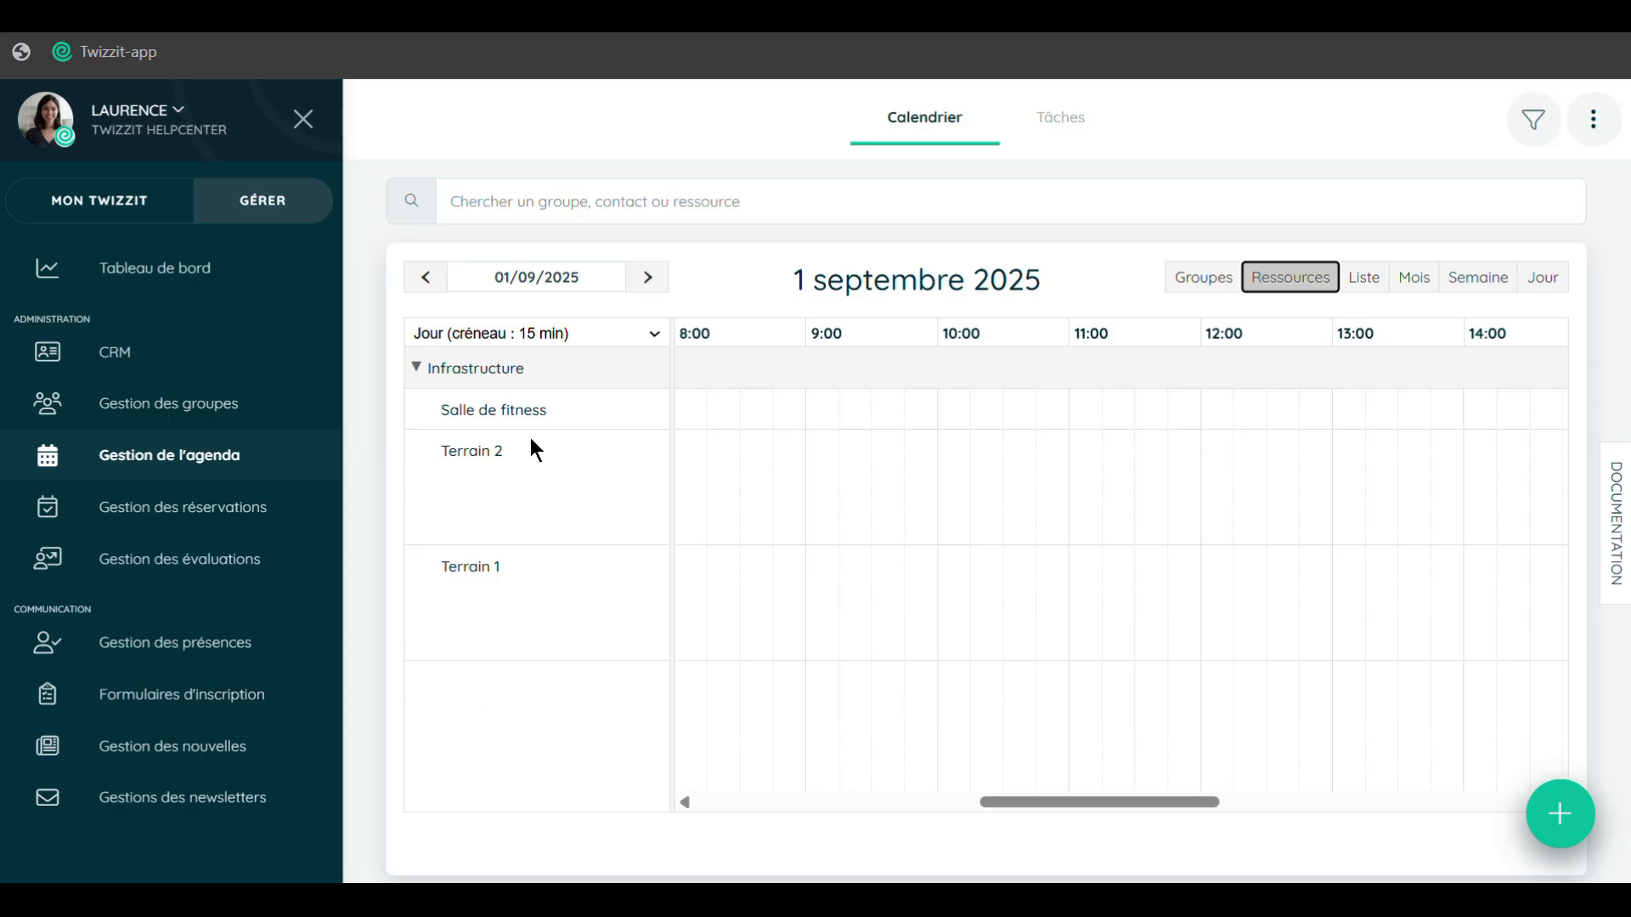
scroll(951, 569, right, 6)
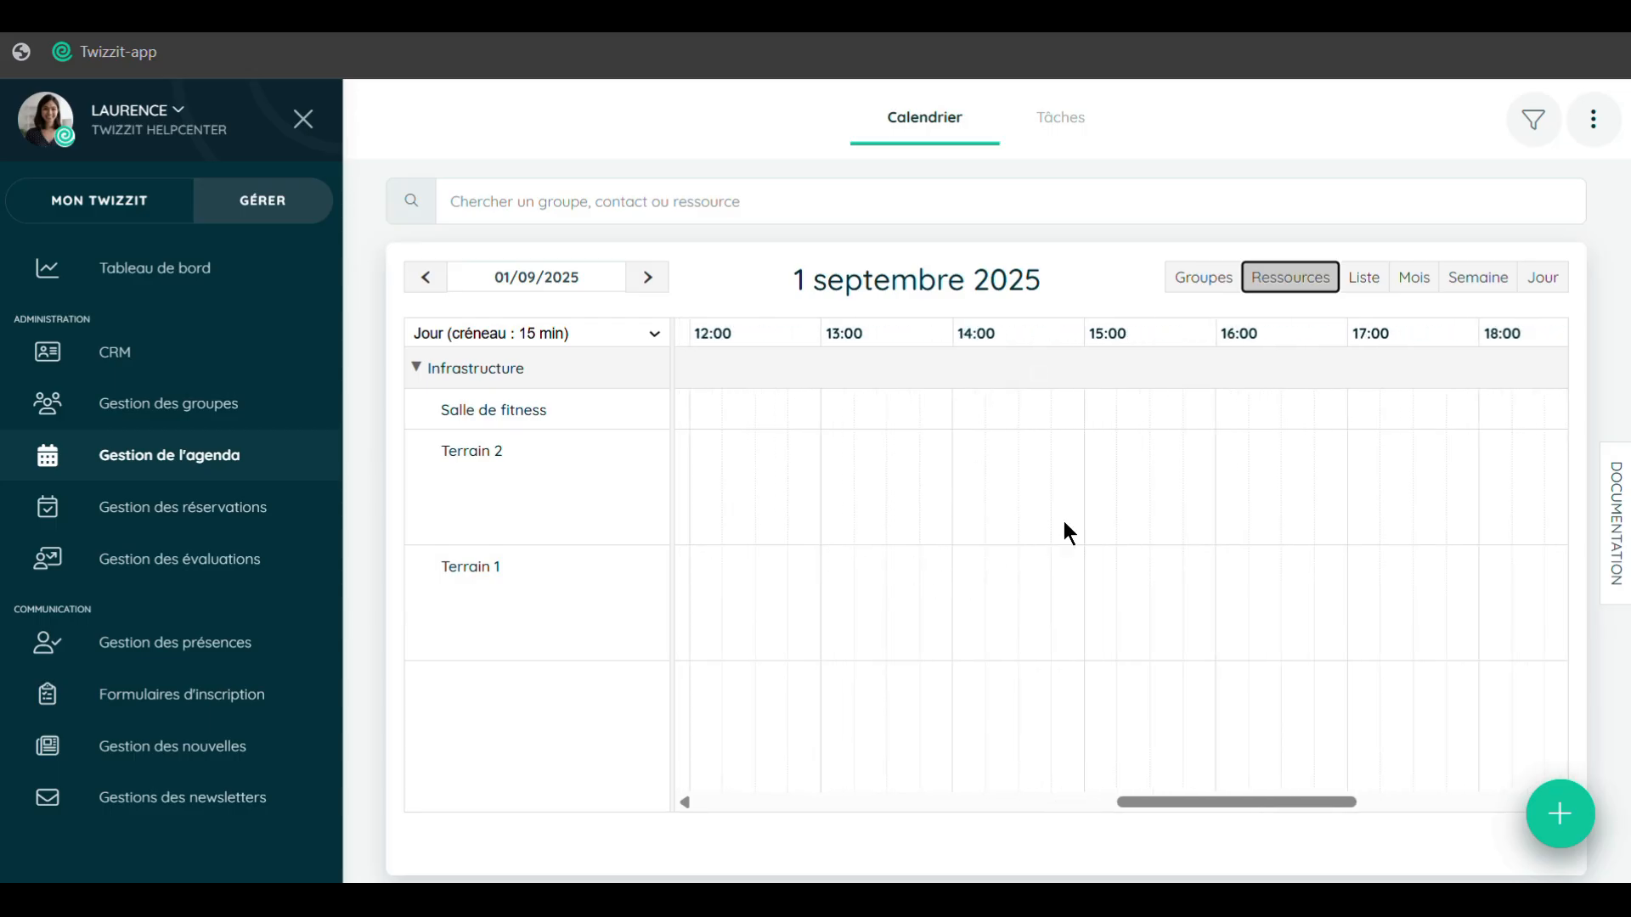
drag(970, 481, 1333, 502)
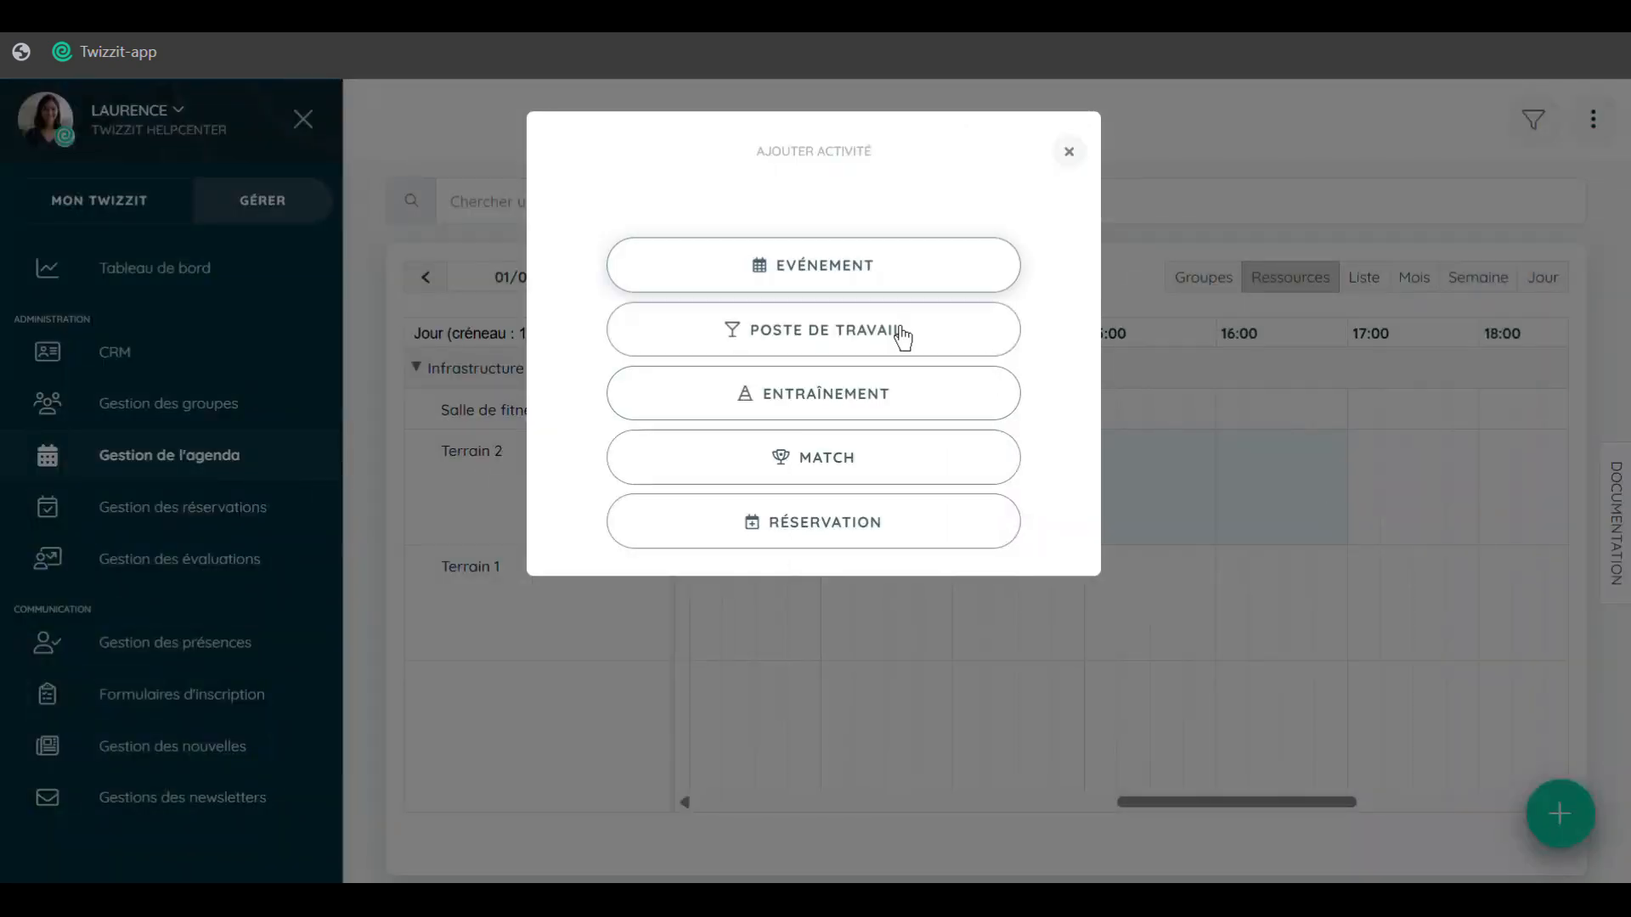
click(854, 386)
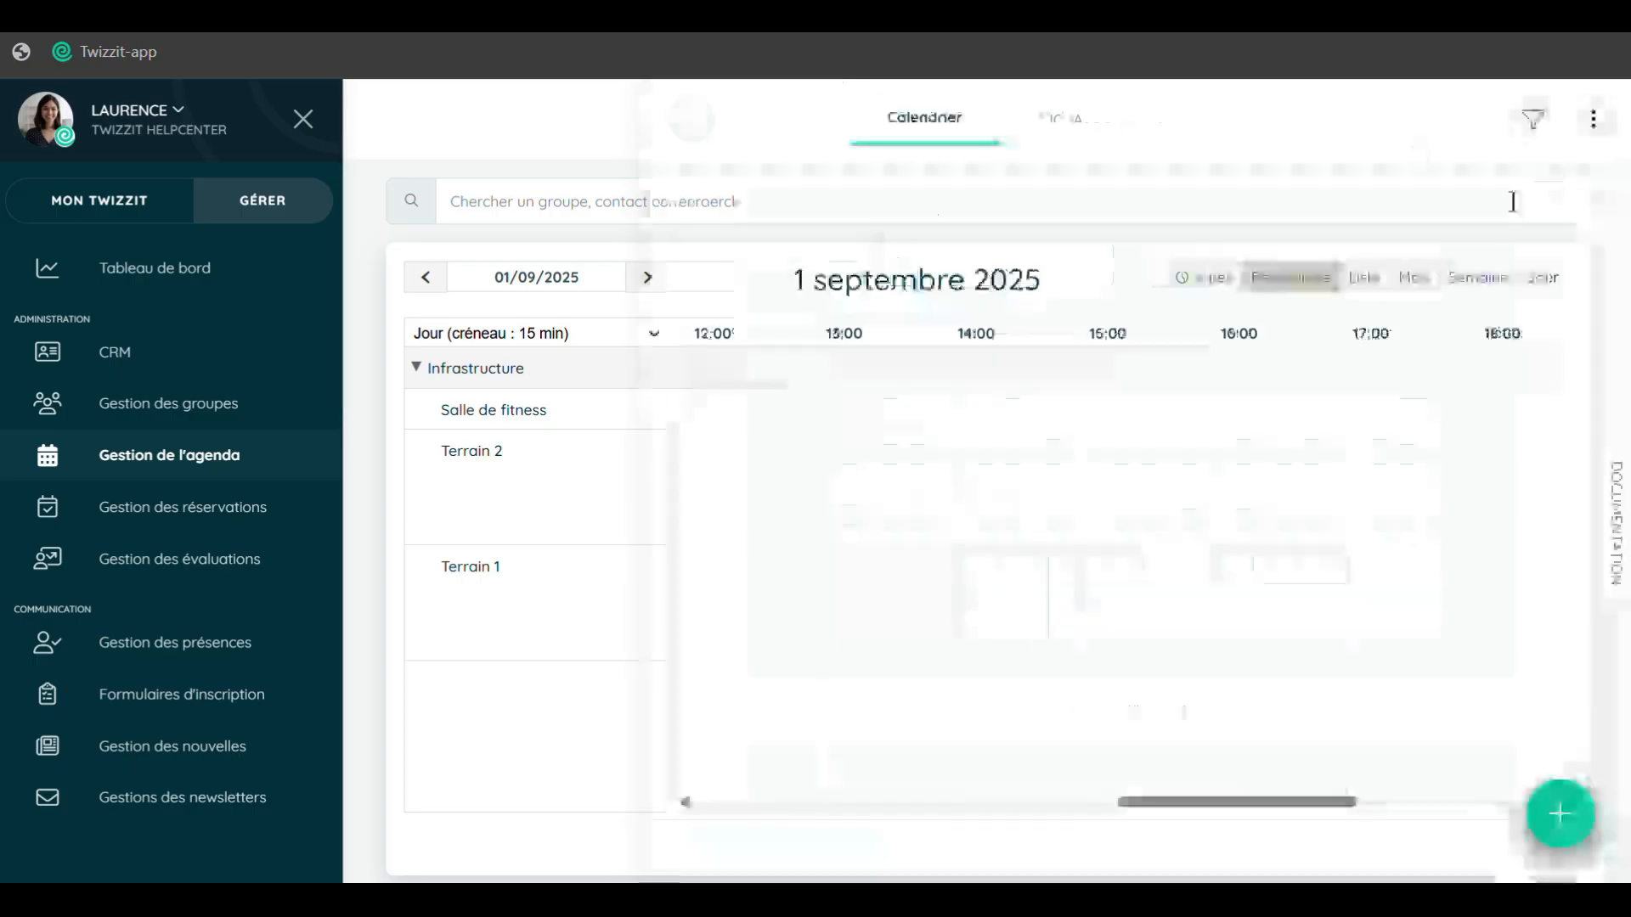
From the Groupes view, open a new match for U12 on 1 September 2025 from 18:00 to 21:00, and close it unsaved.
click(1218, 287)
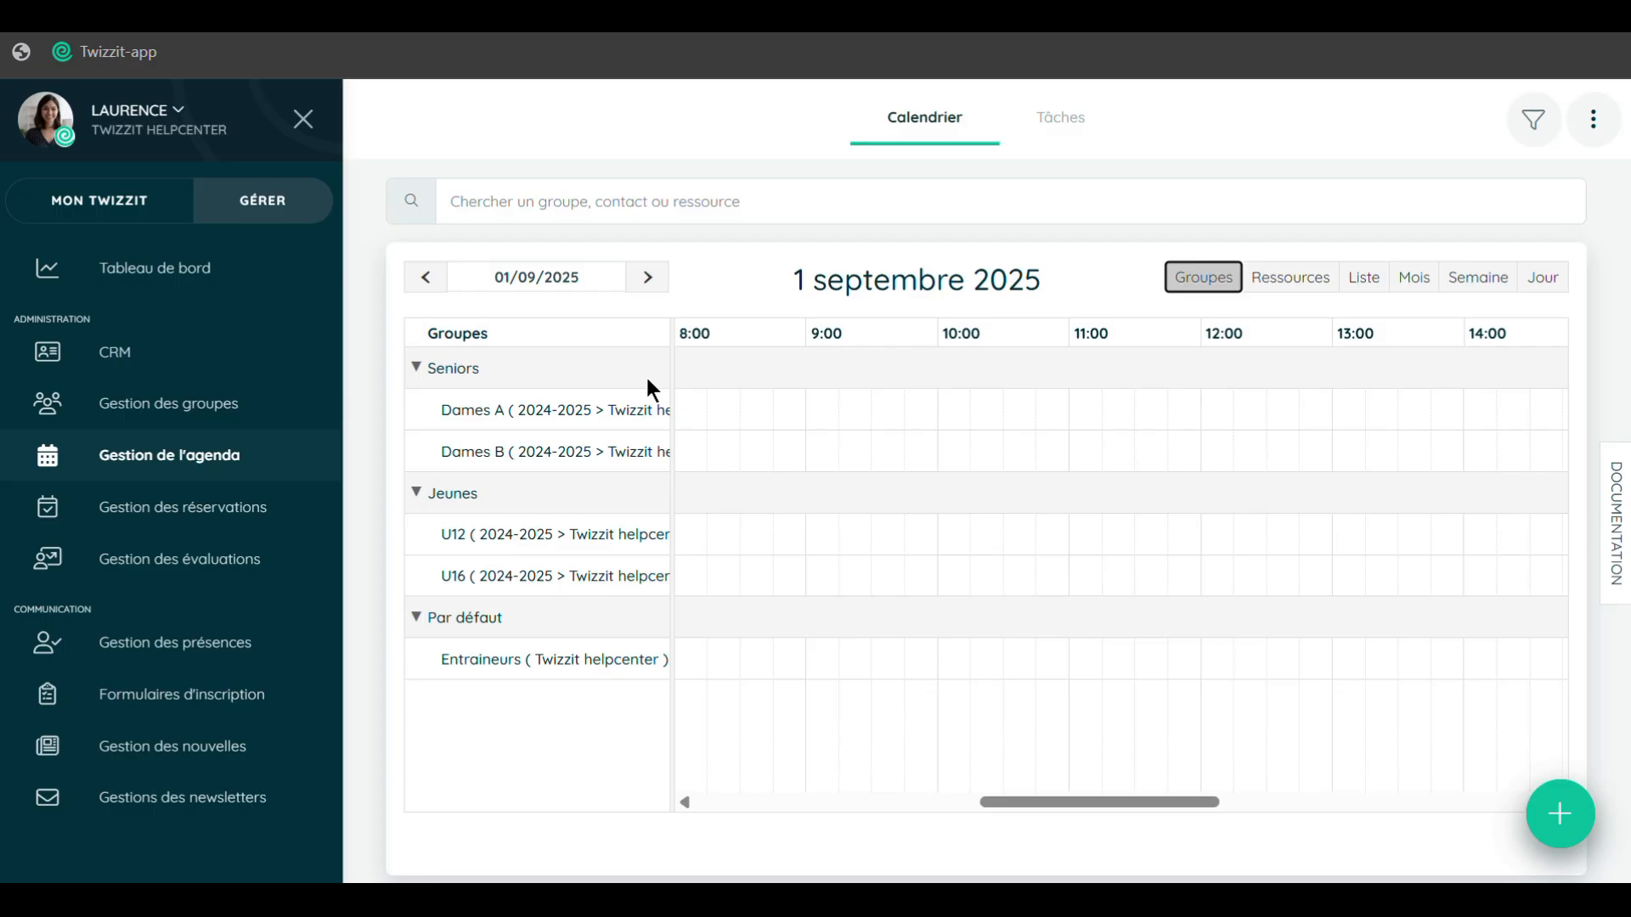
scroll(935, 486, right, 10)
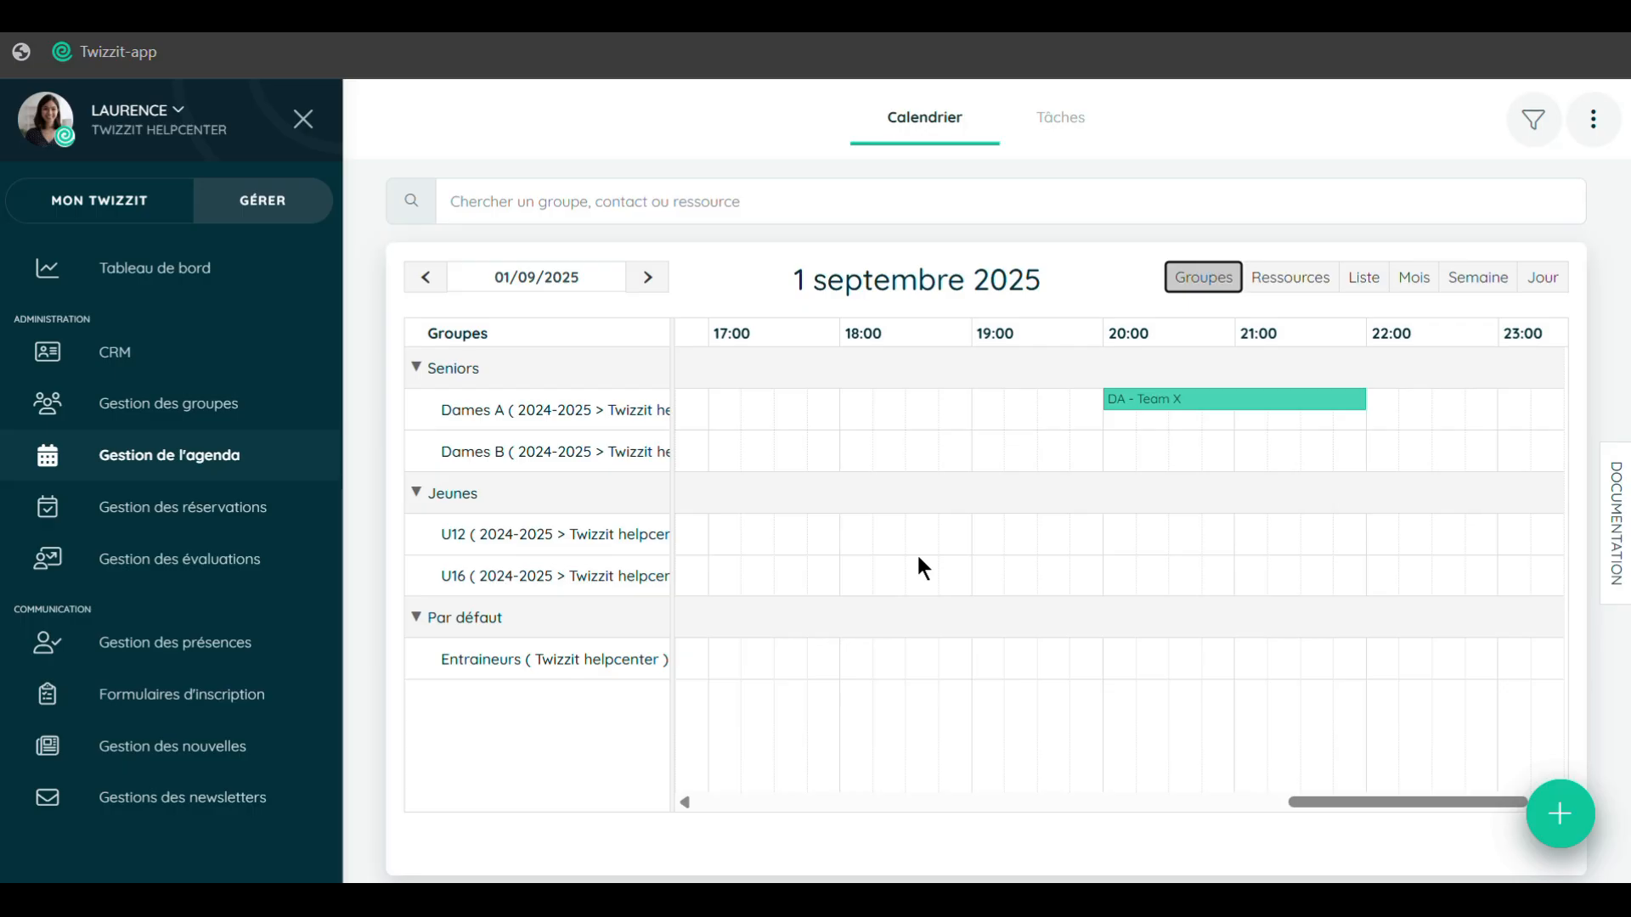
drag(858, 530, 1231, 543)
click(880, 433)
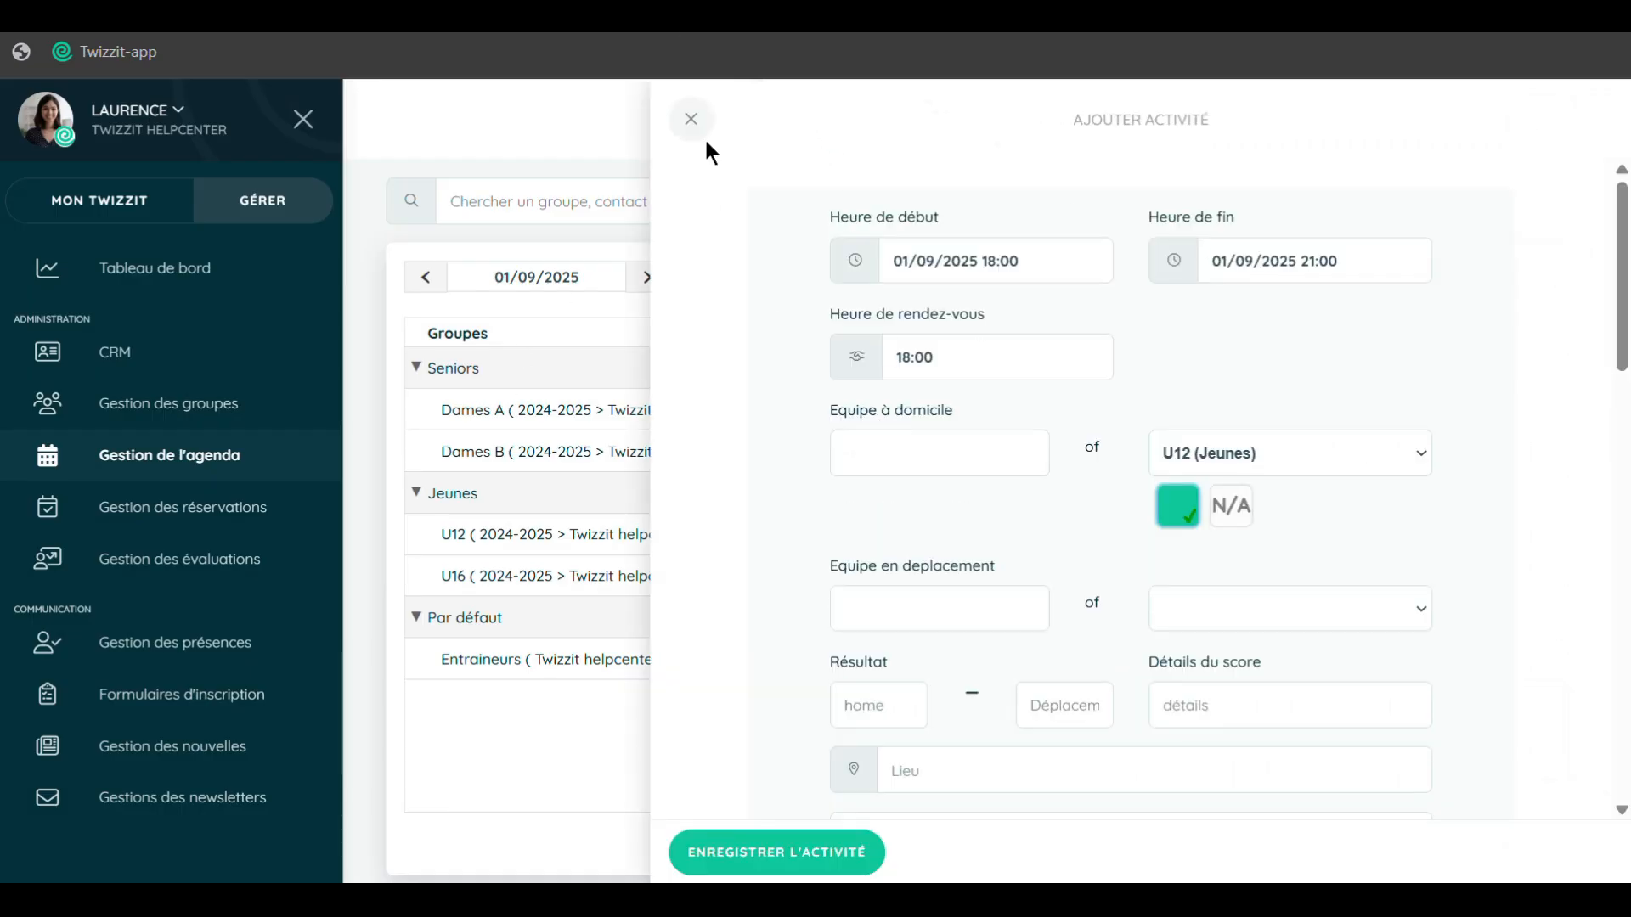
click(690, 120)
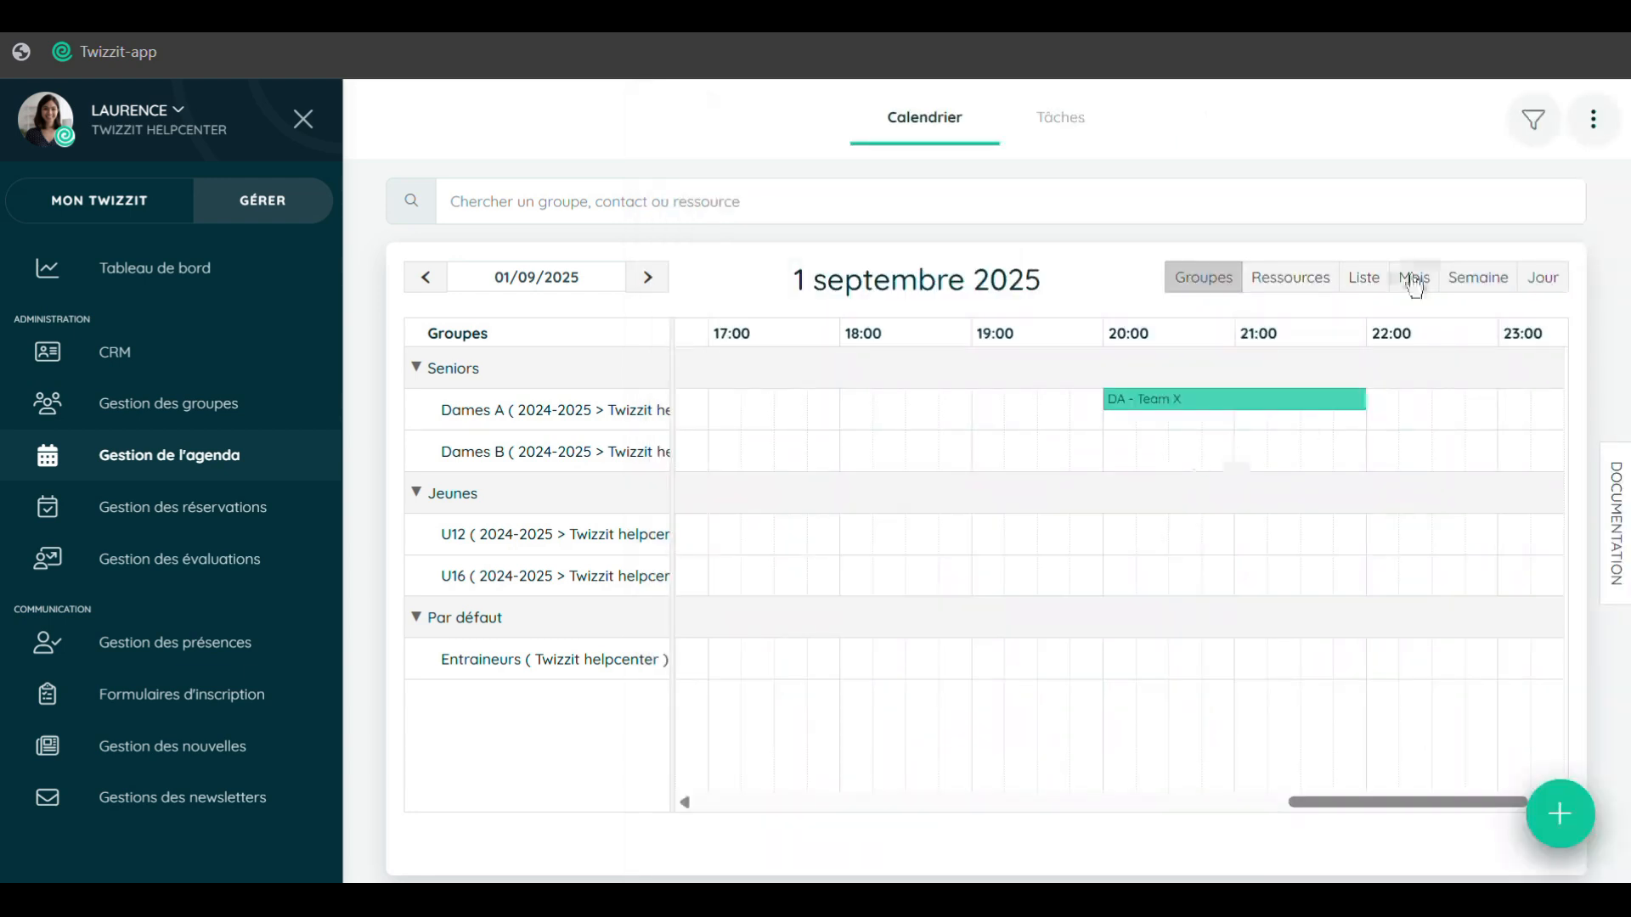
Return the agenda to the month view, and look through the documentation topics of the agenda module.
click(1412, 279)
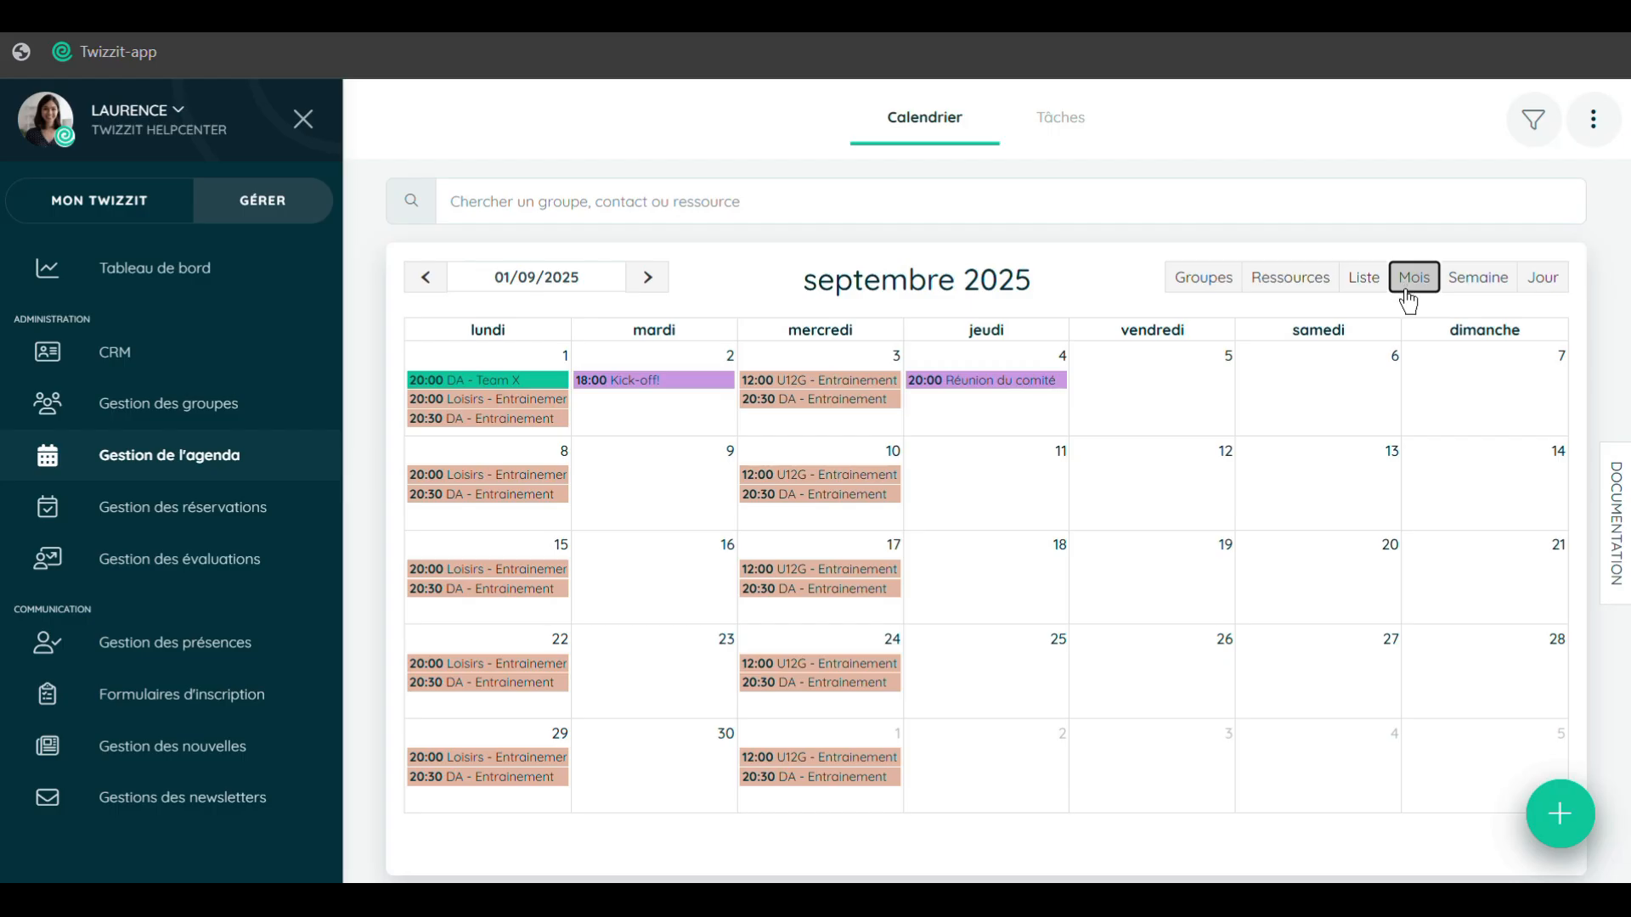
click(1623, 519)
scroll(1277, 649, down, 3)
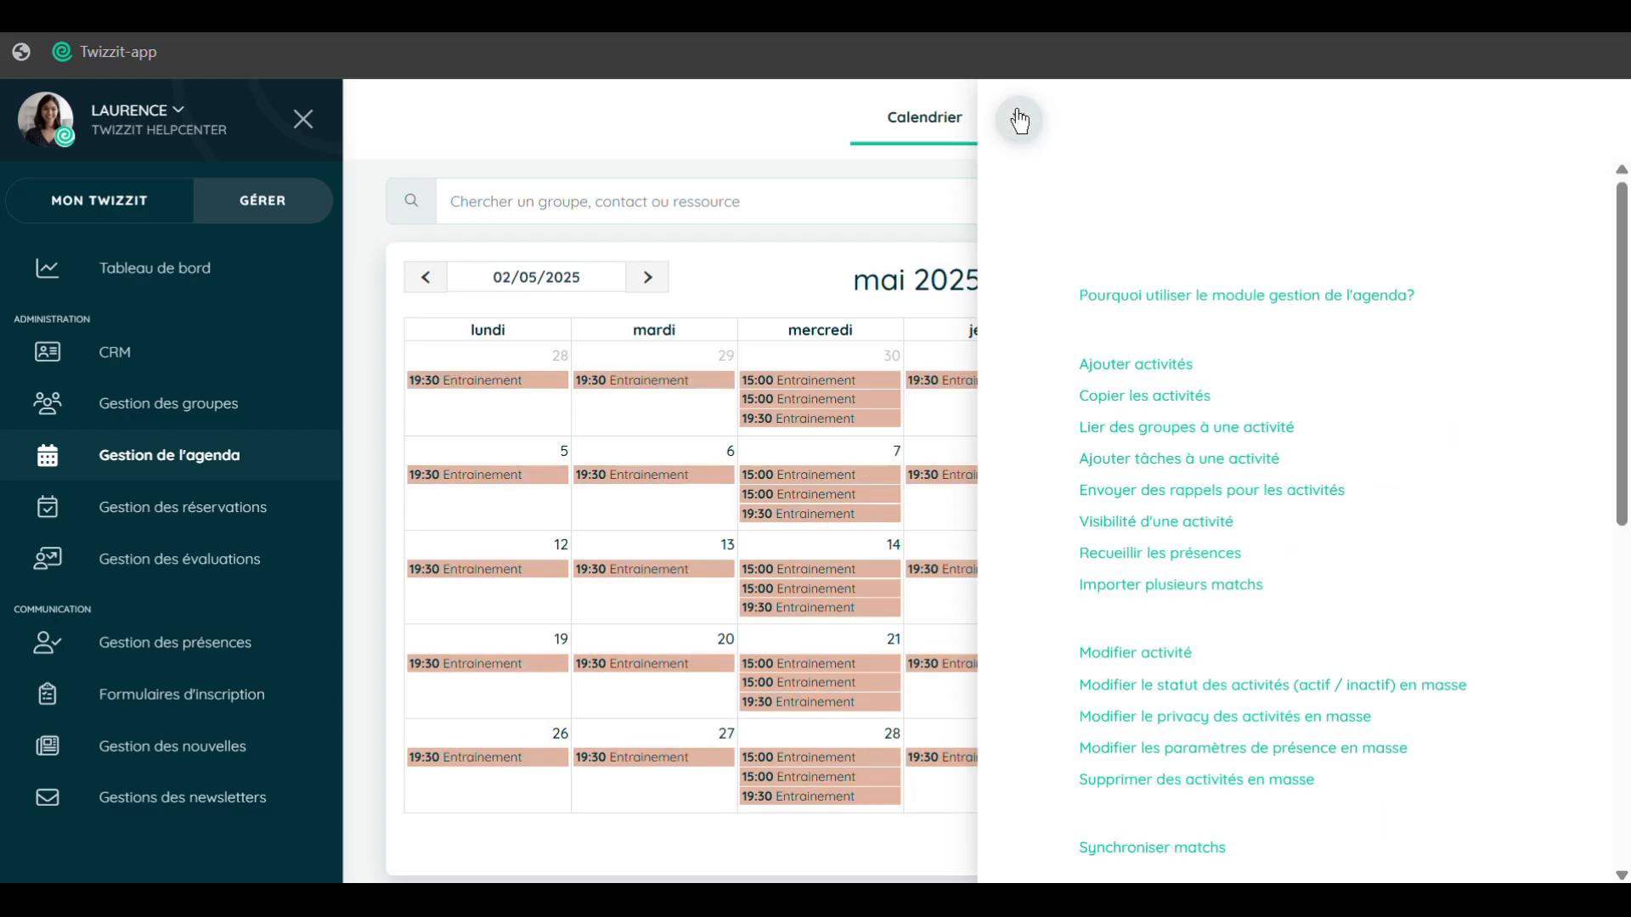
click(1018, 118)
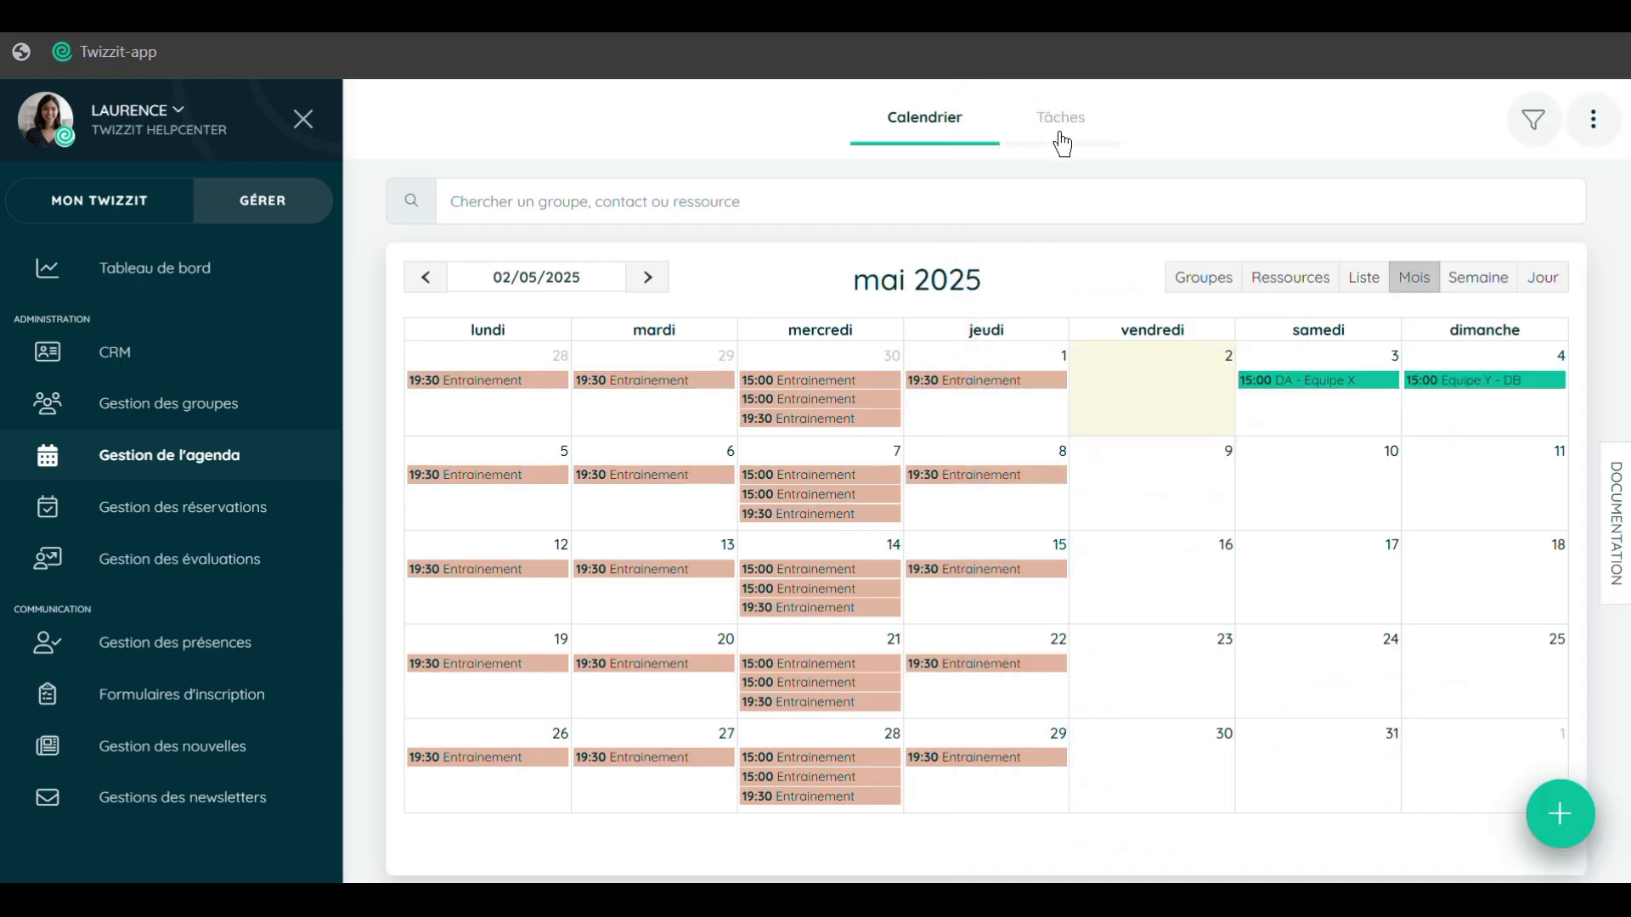